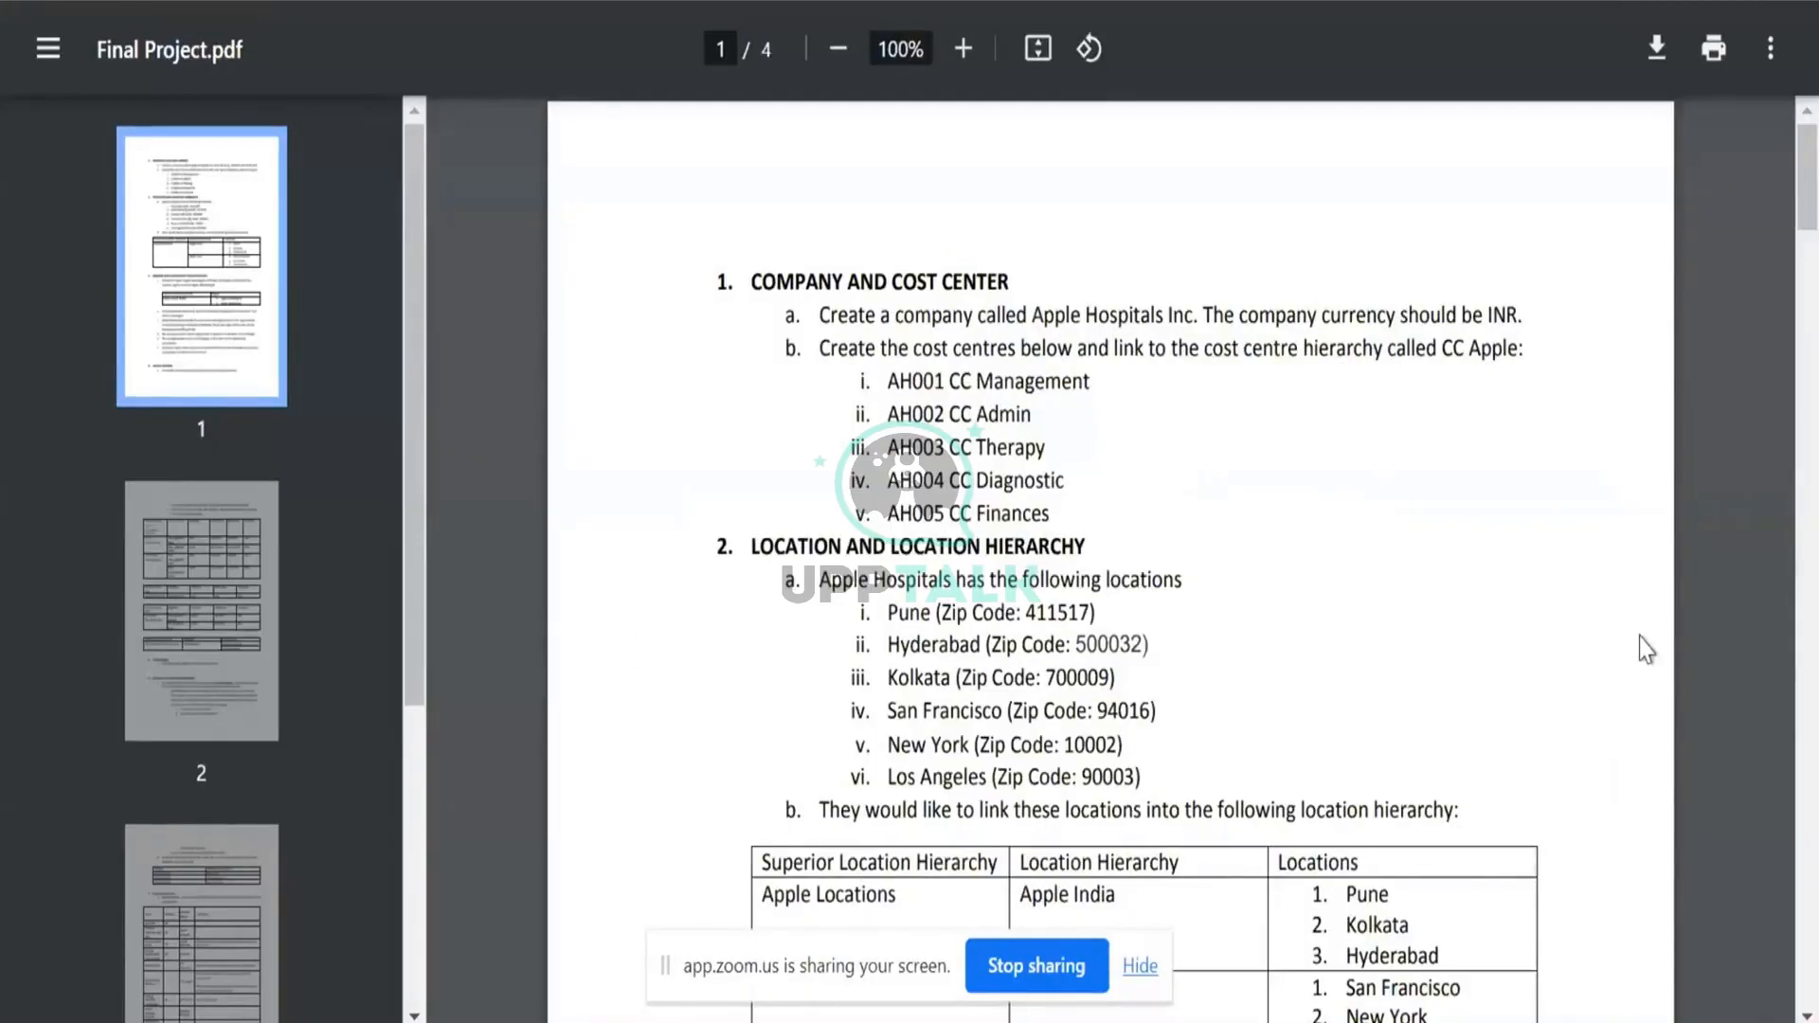
- Read the project requirements in Final Project.pdf, focusing on the company and cost center section and the required company name
scroll(1647, 650, "down", 12)
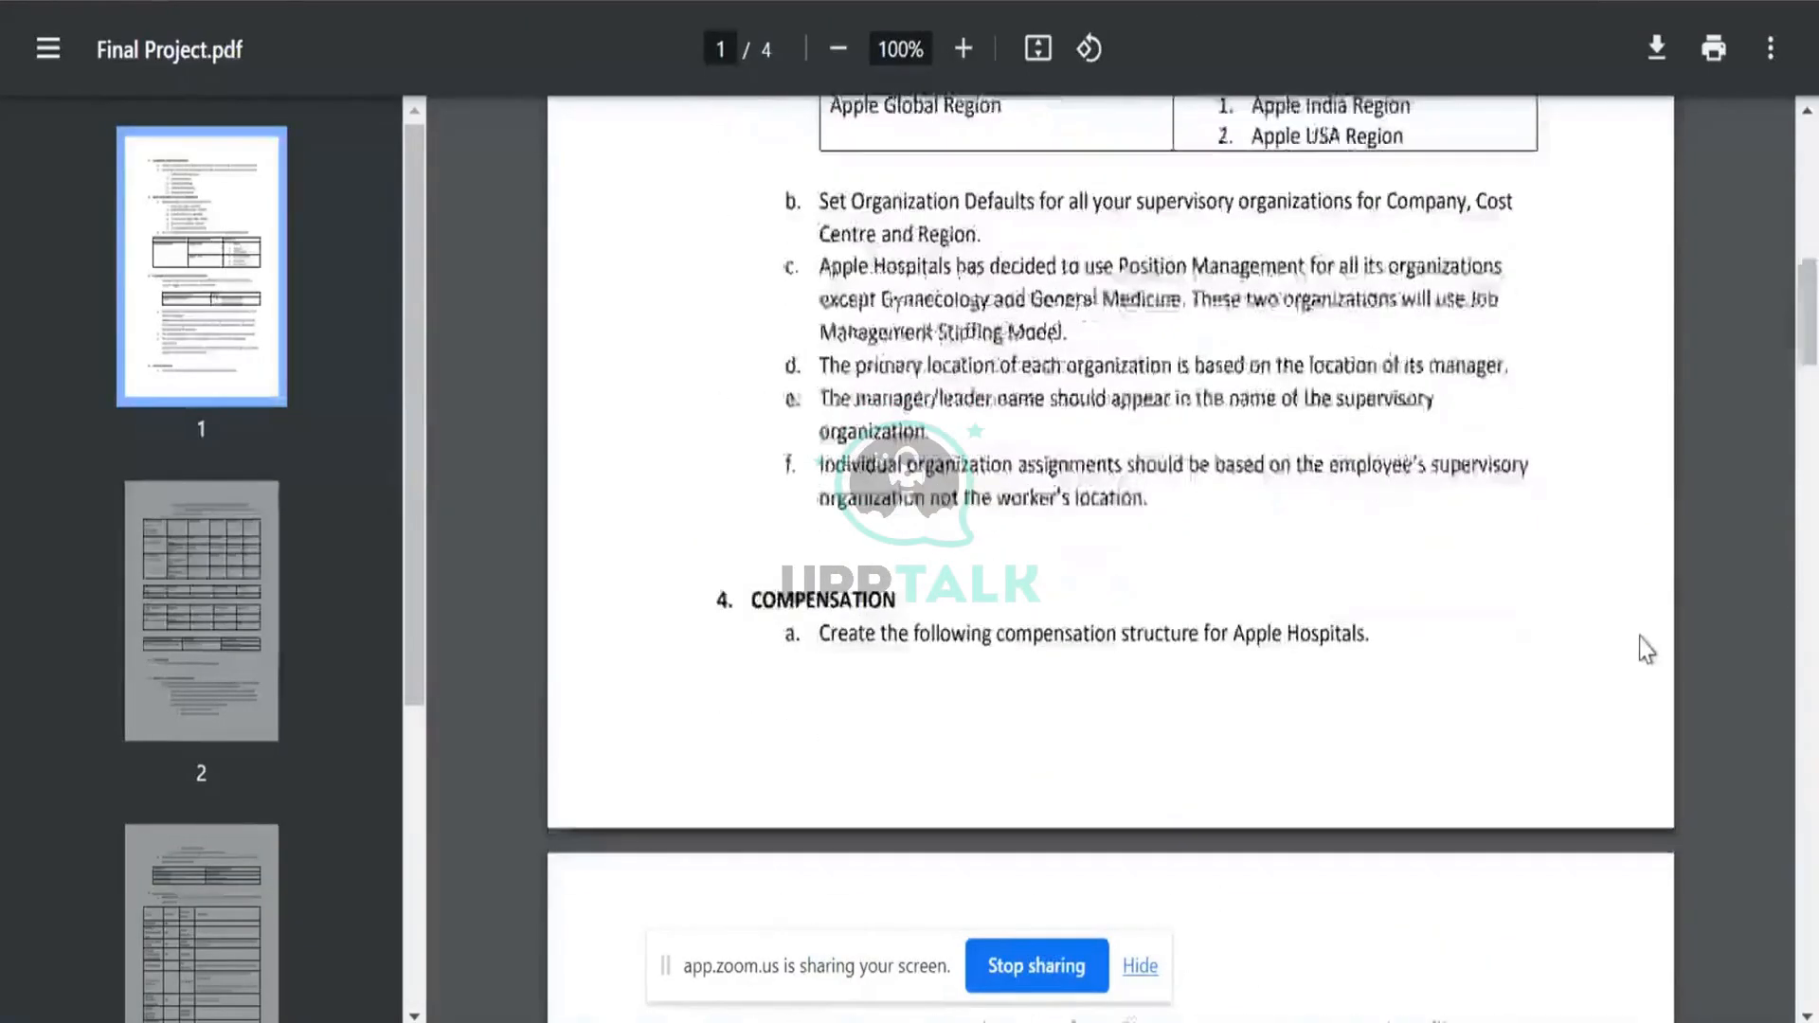
scroll(1646, 649, "down", 15)
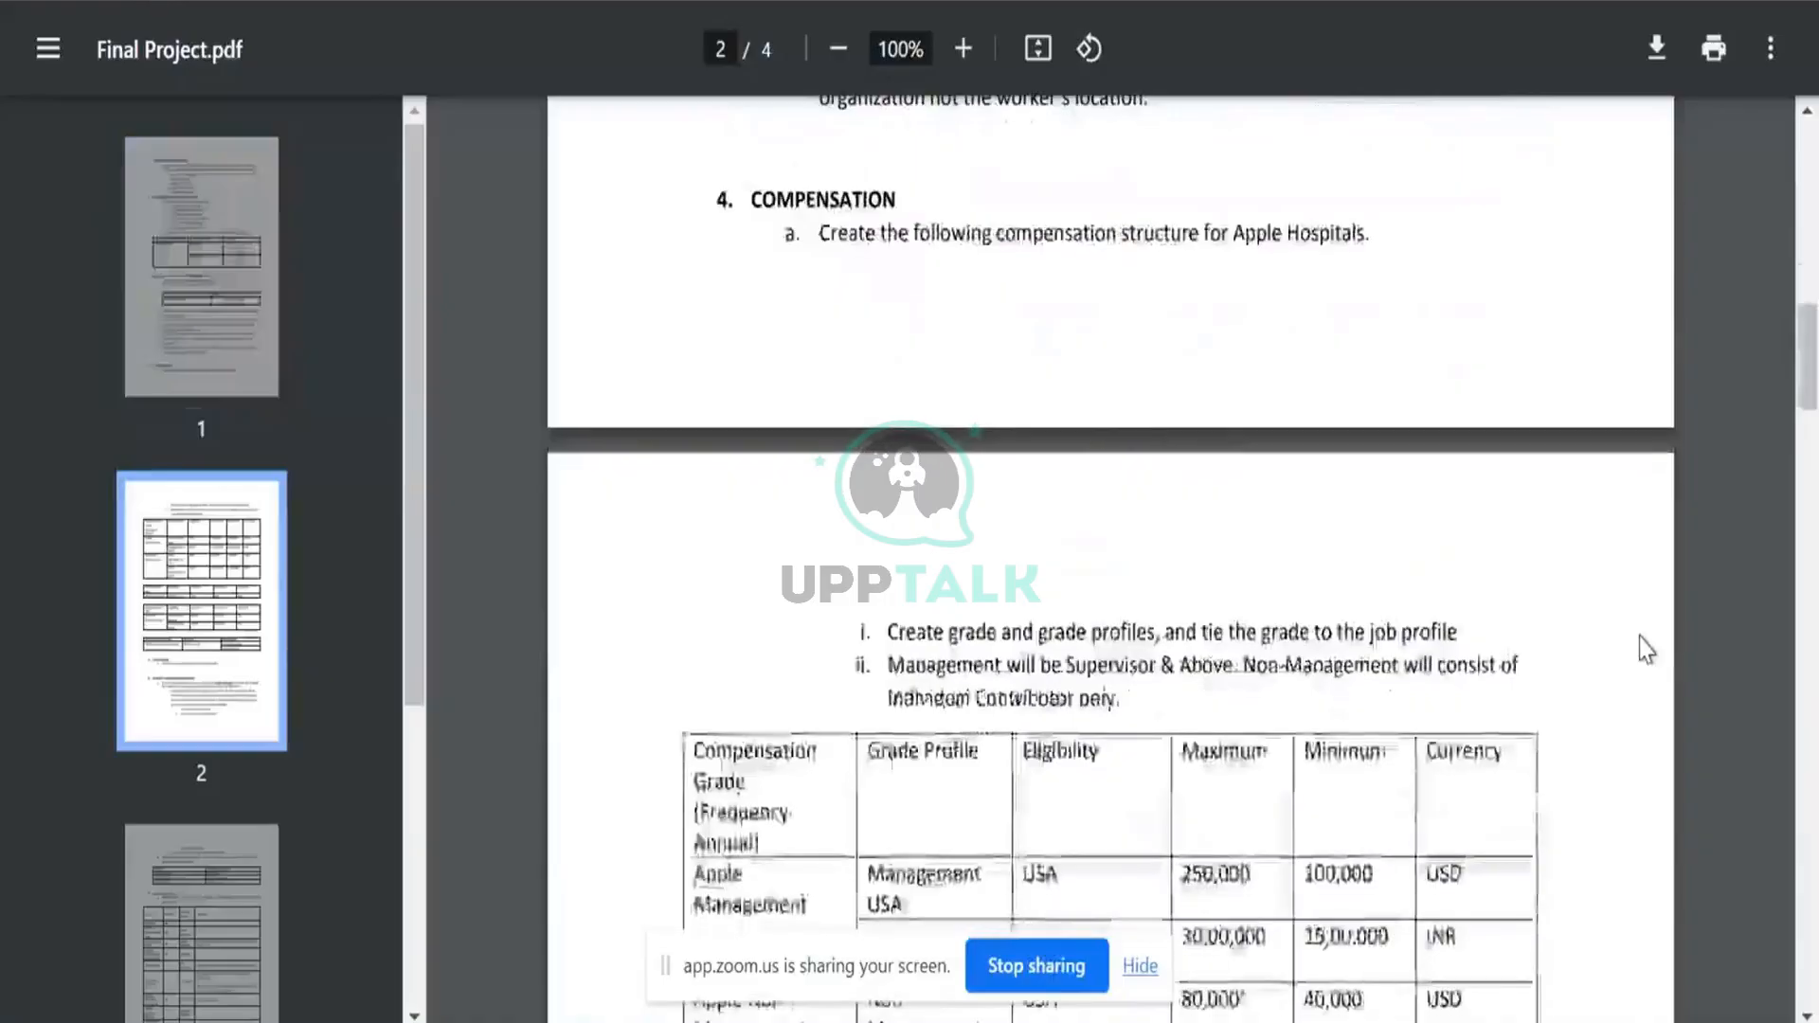
scroll(1647, 650, "down", 10)
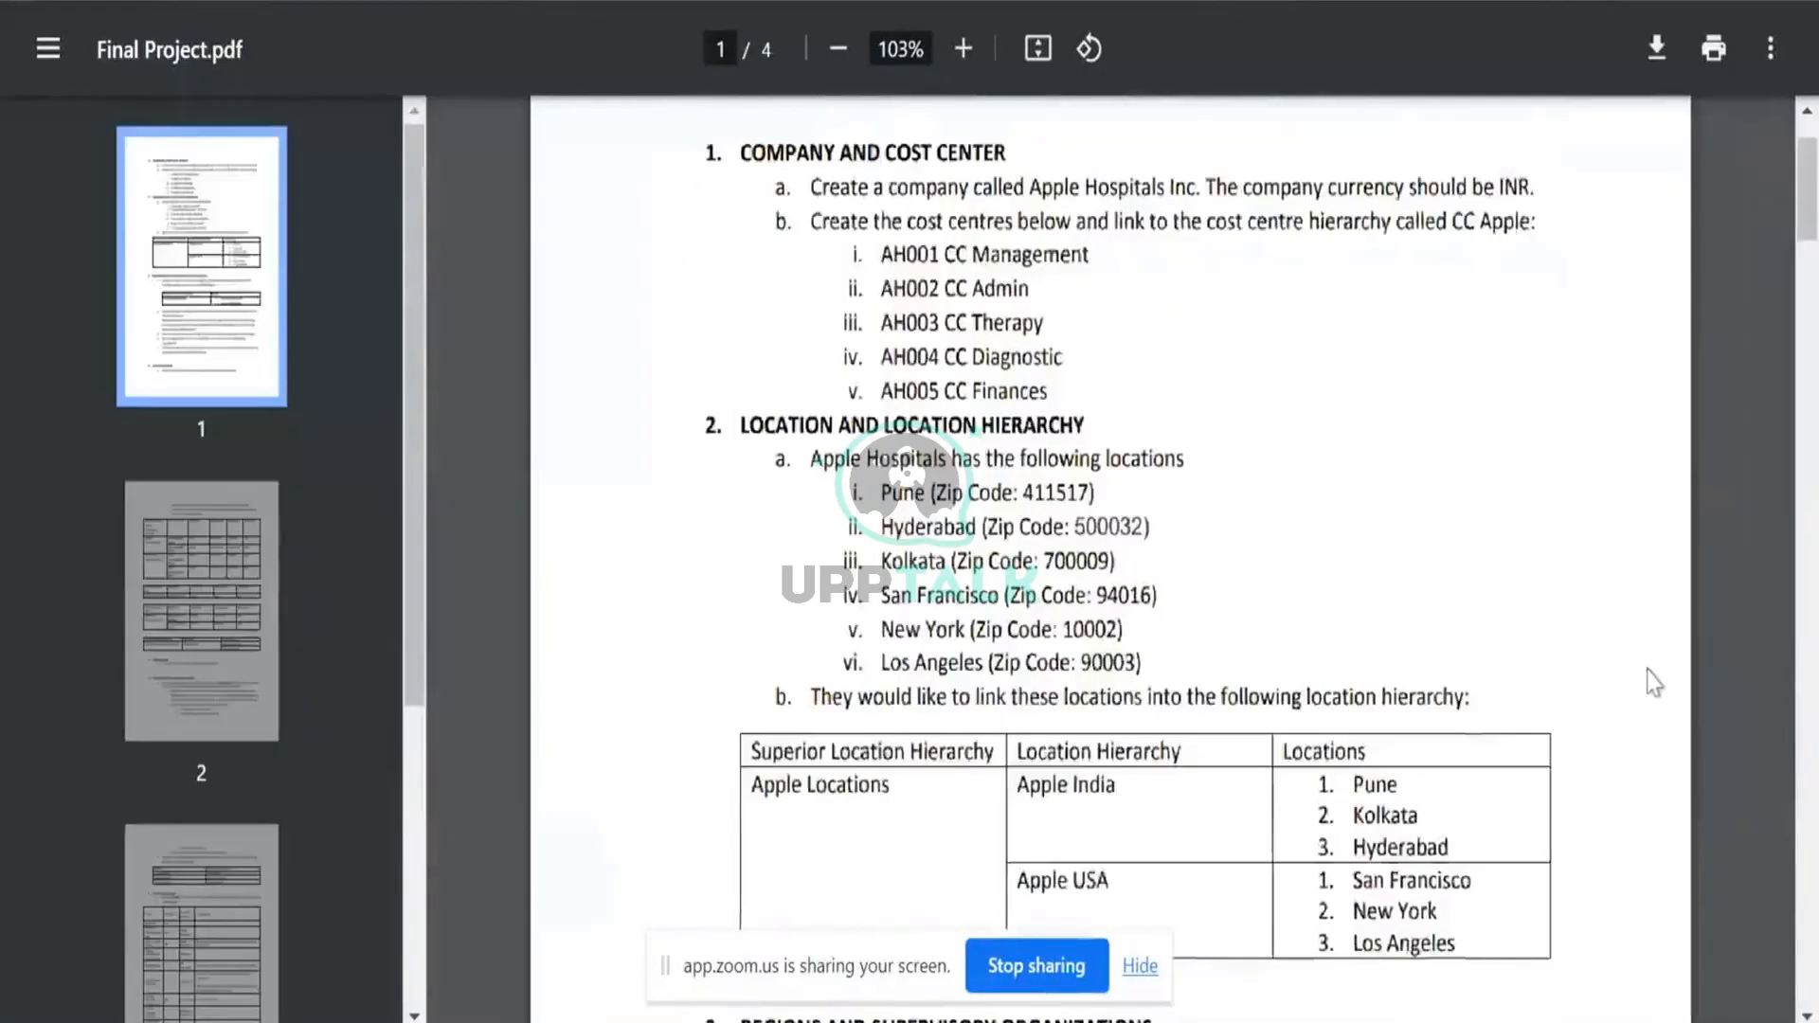
scroll(1648, 680, "up", 2)
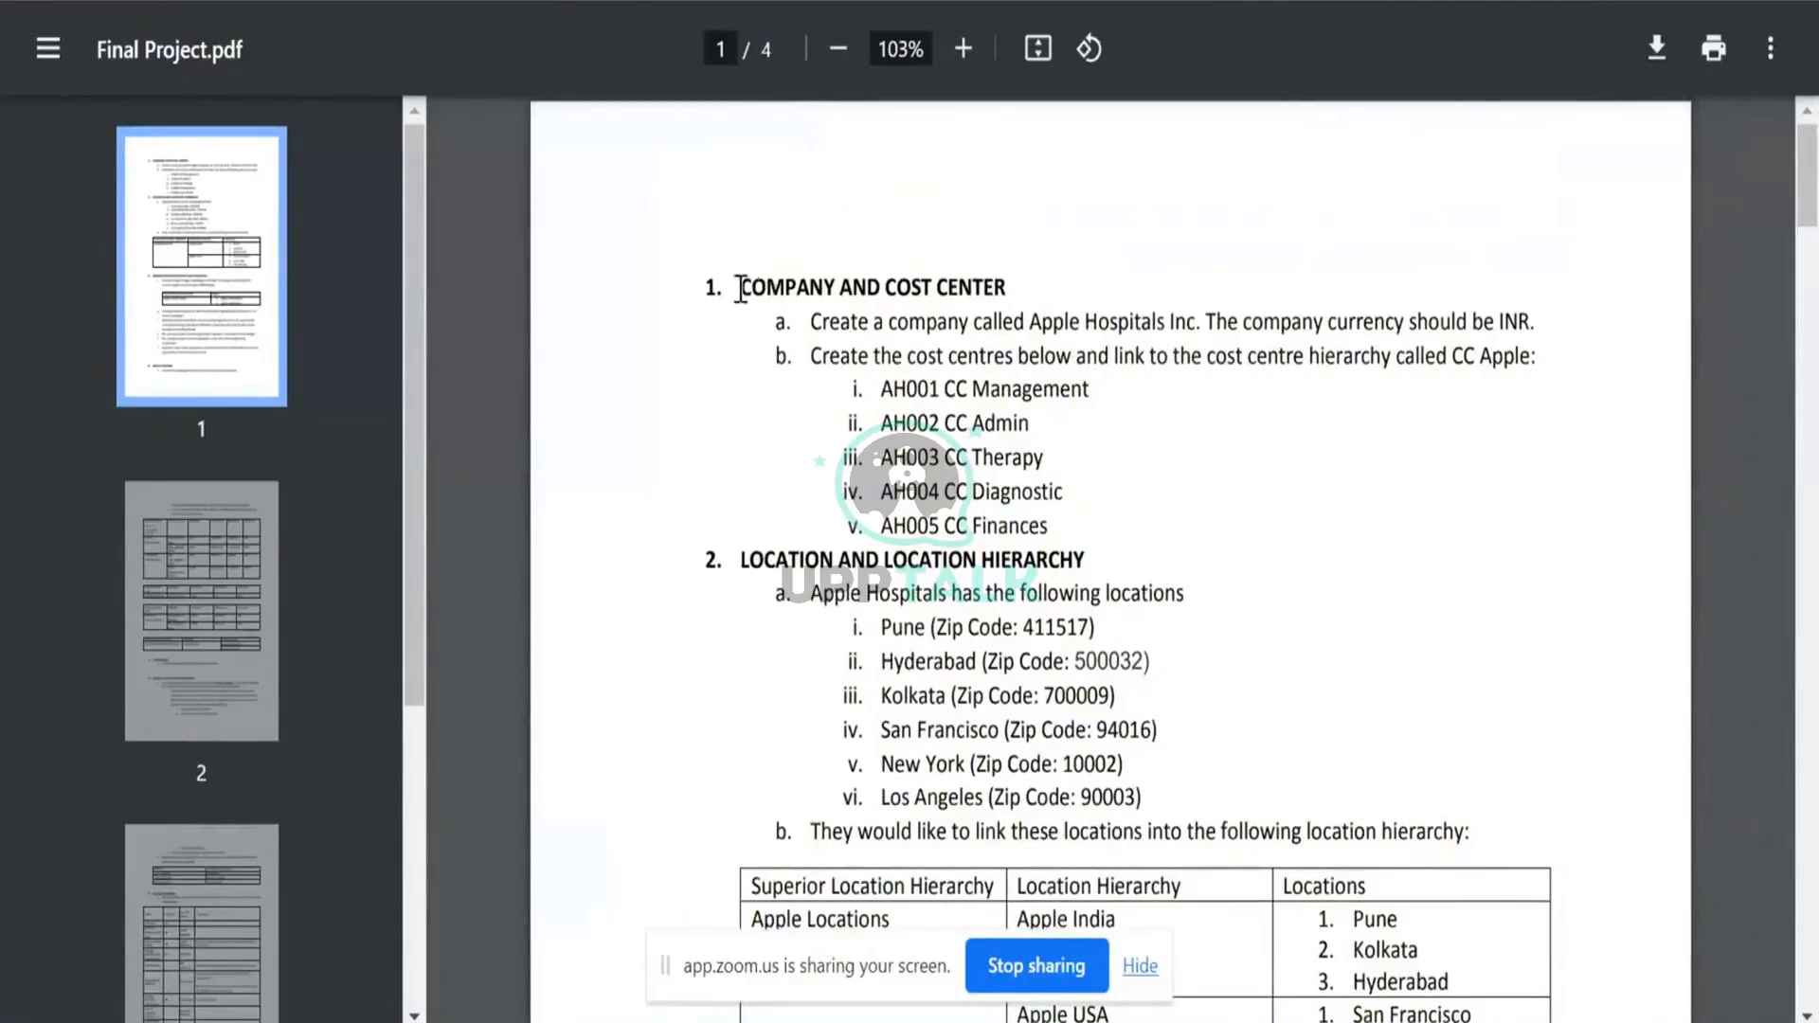
left_click_drag(713, 284, 1151, 592)
left_click(1104, 530)
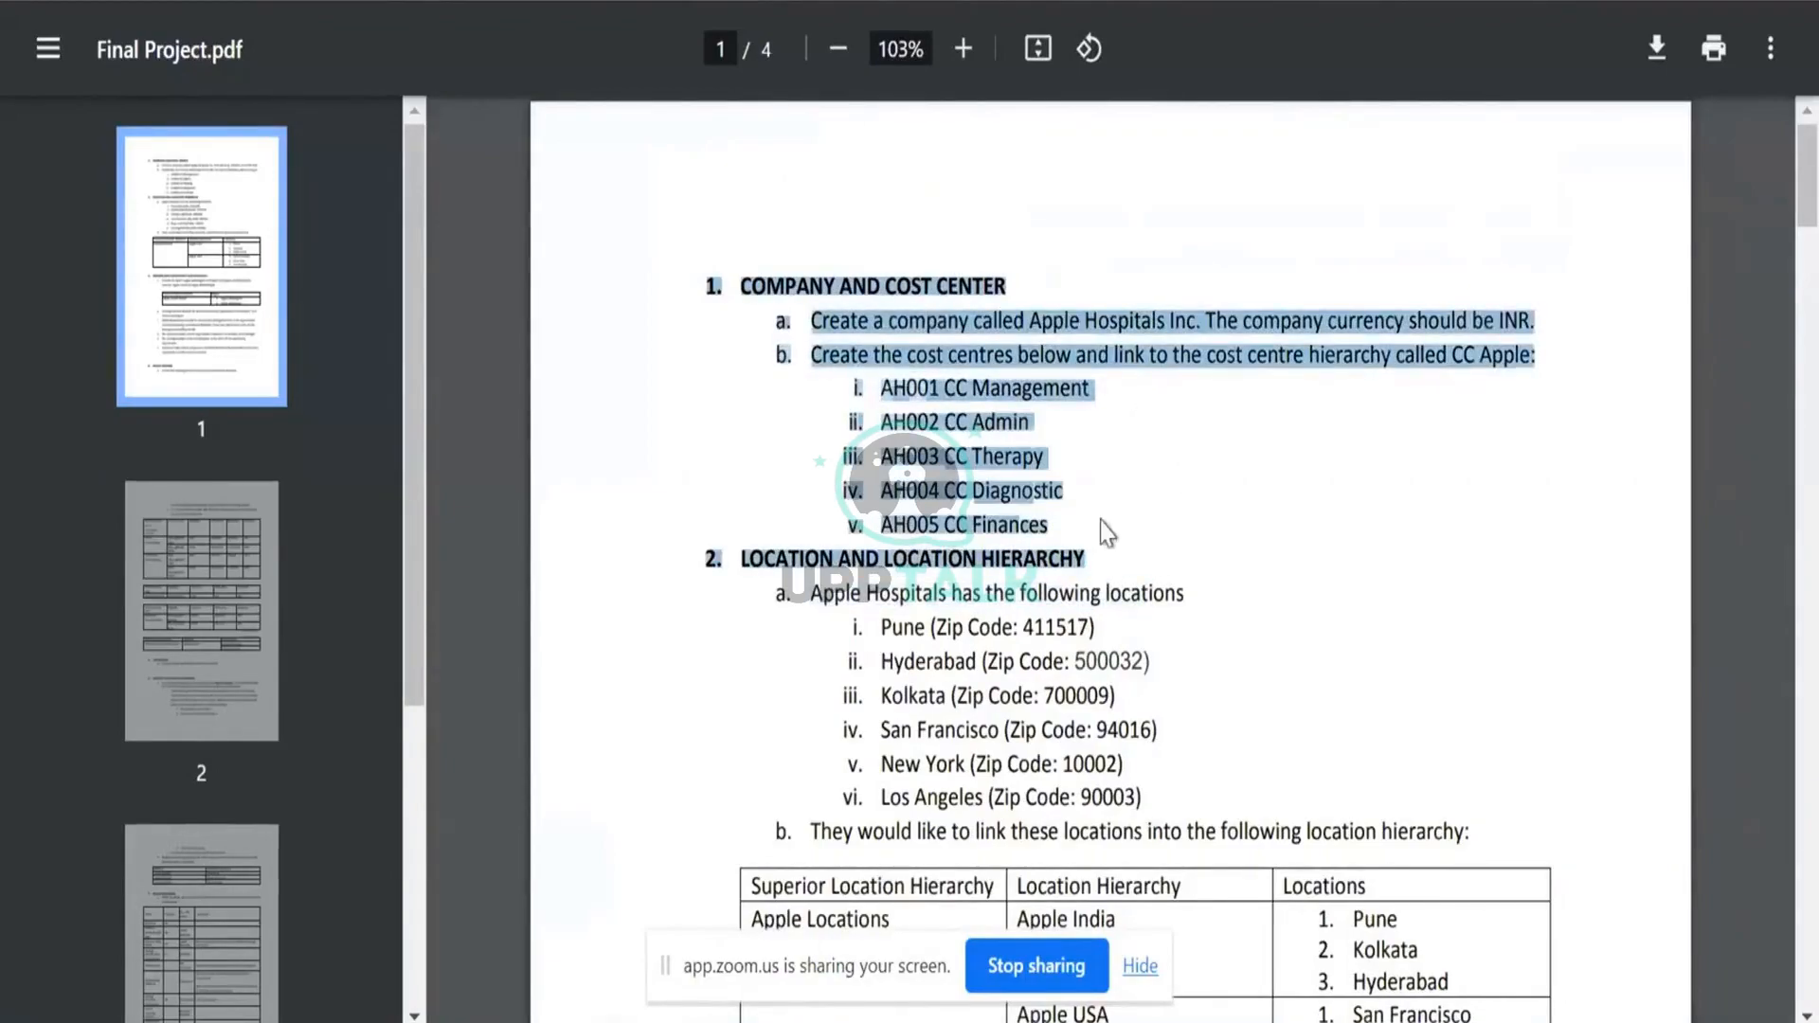
triple_click(1058, 320)
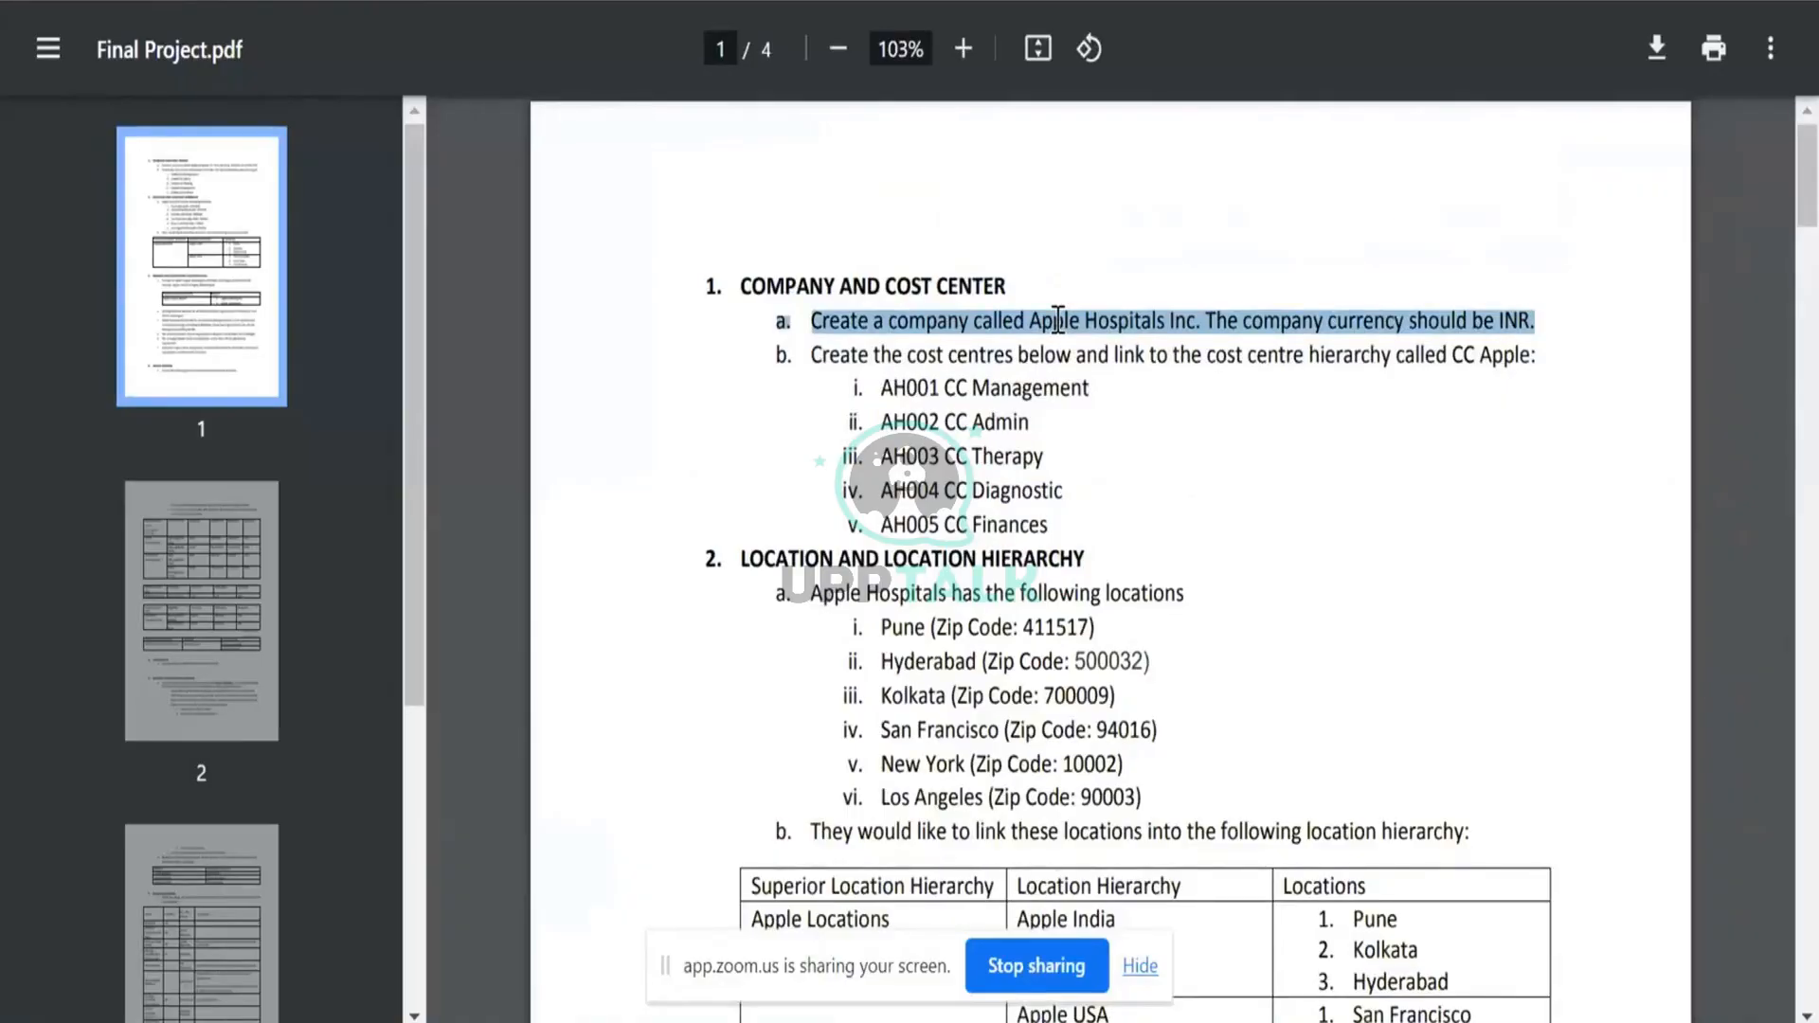
double_click(948, 322)
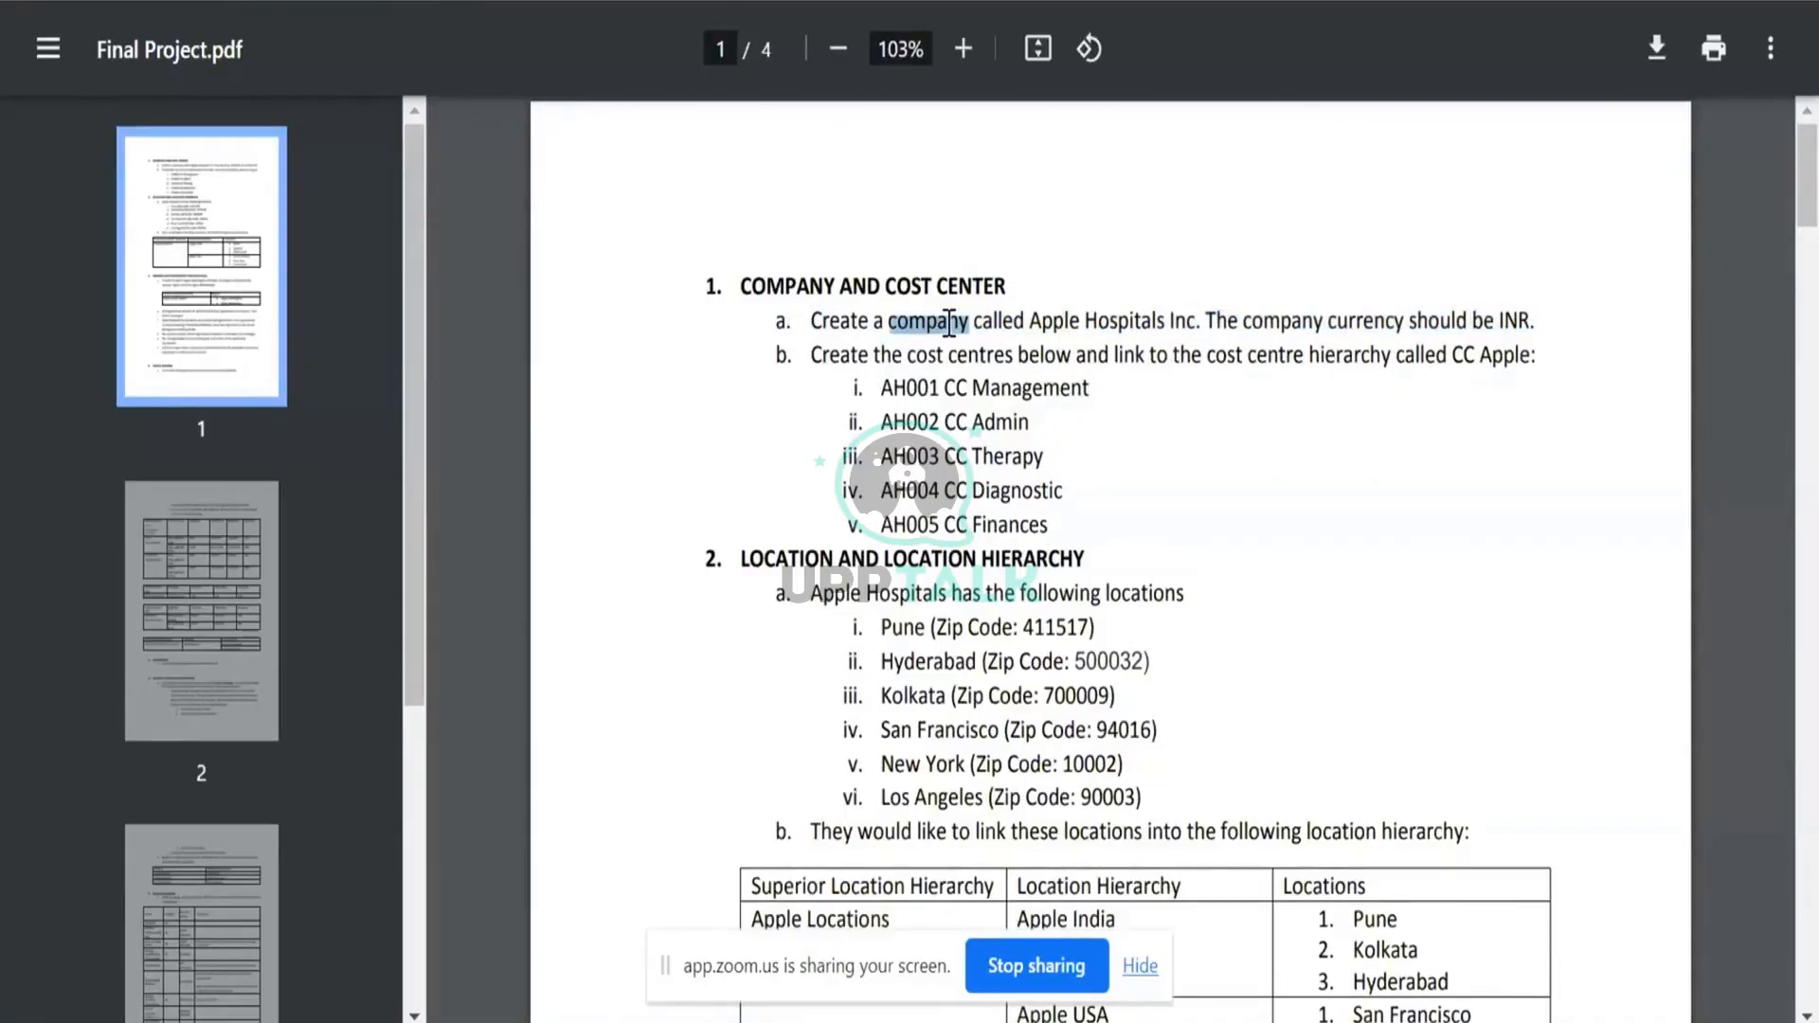
left_click(1036, 326)
left_click_drag(1031, 321, 1195, 314)
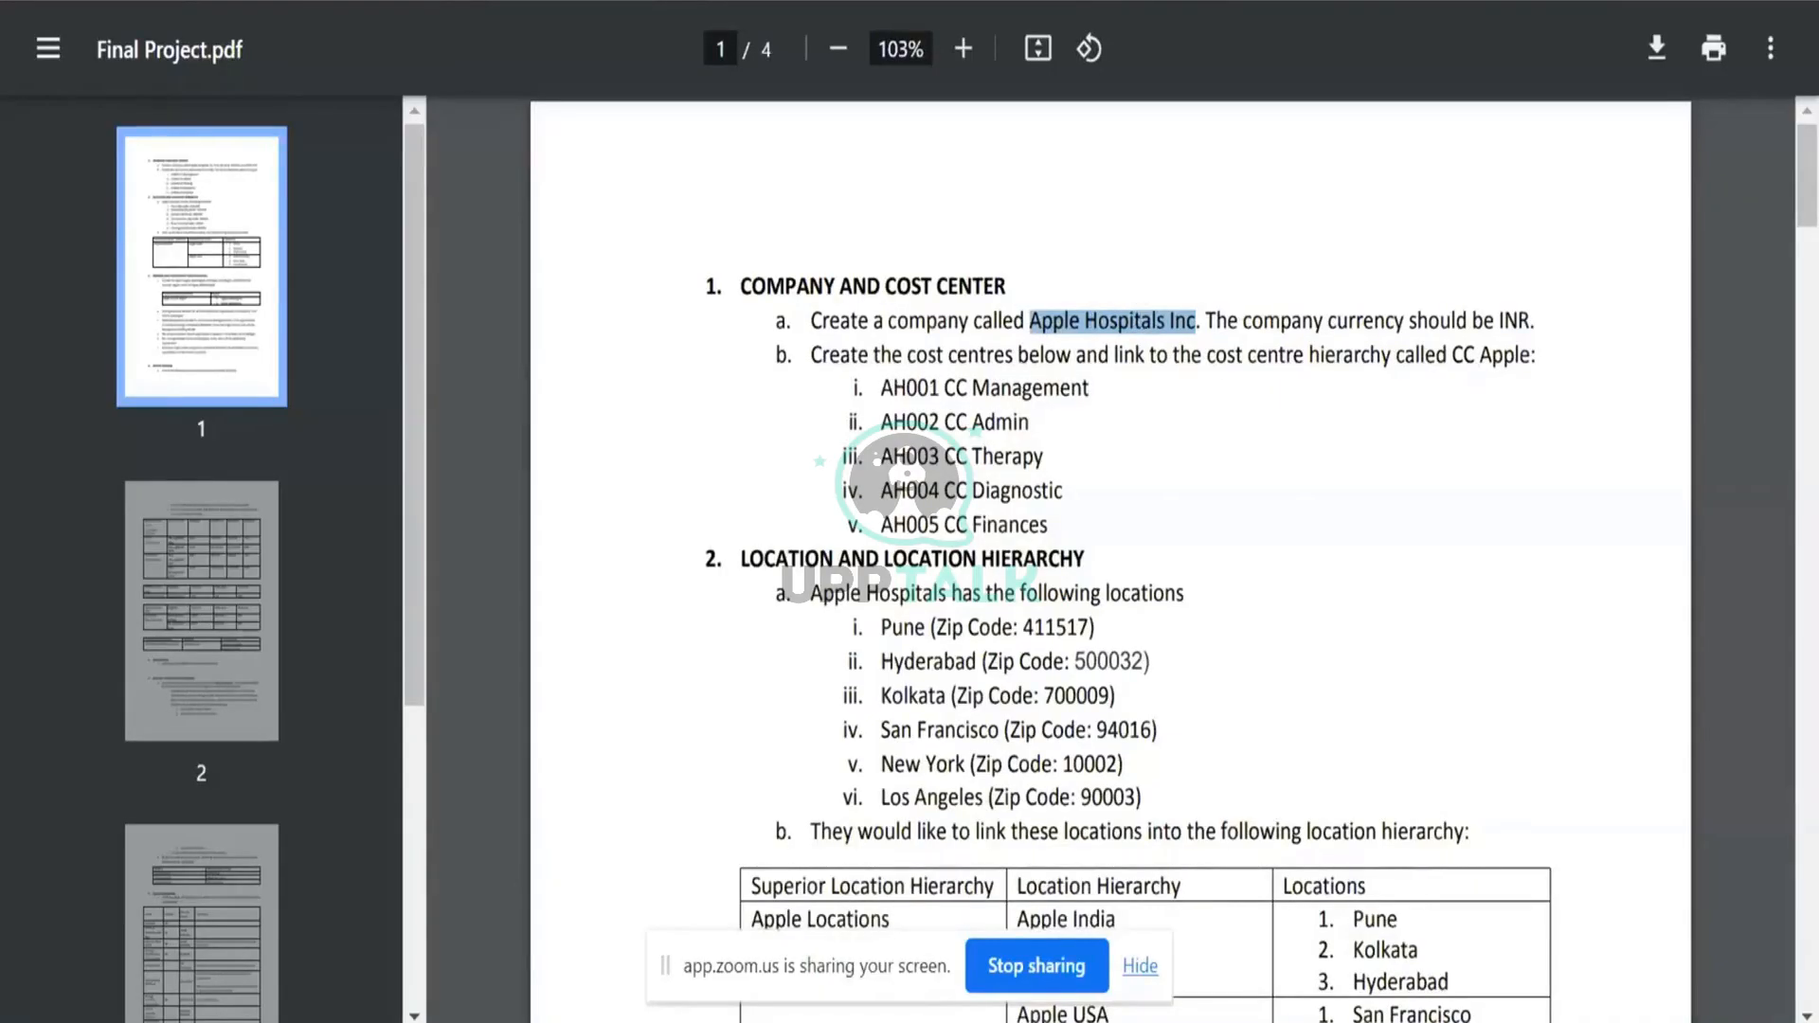
- Switch to Workday, search for the Create Company task and start it
key("ctrl+Tab")
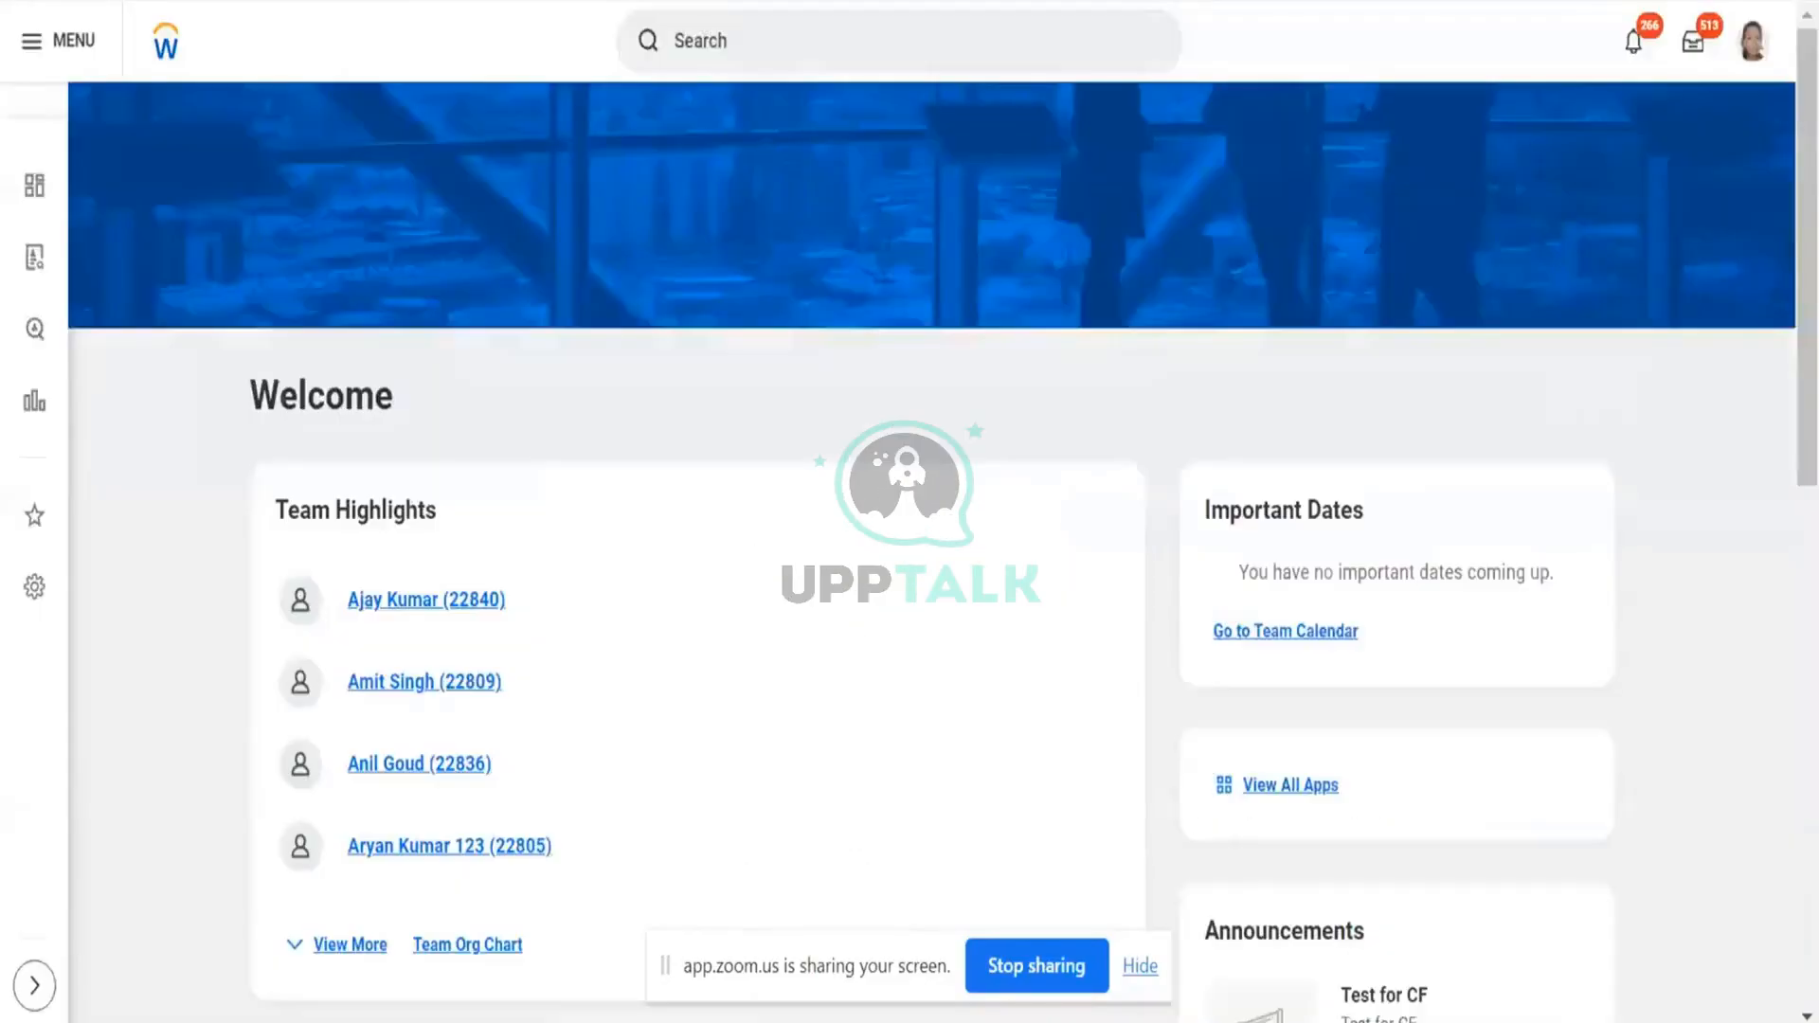
left_click(736, 42)
type("c")
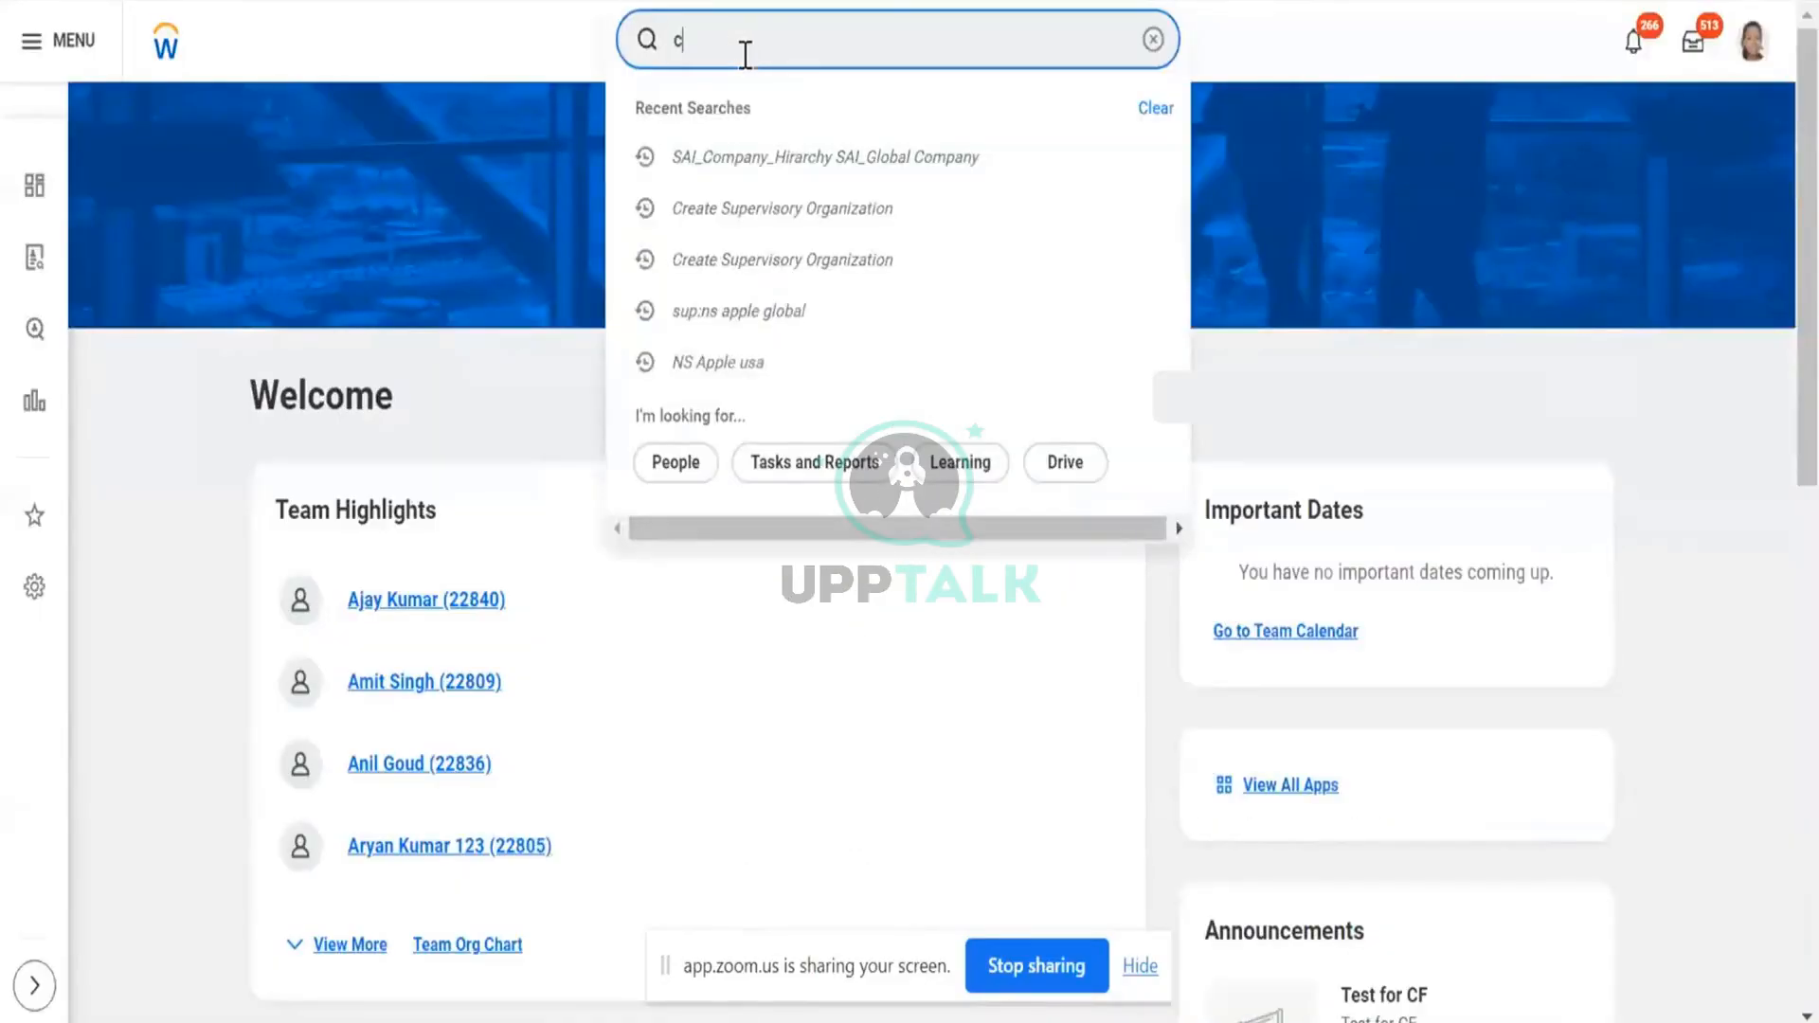
type("reate compan")
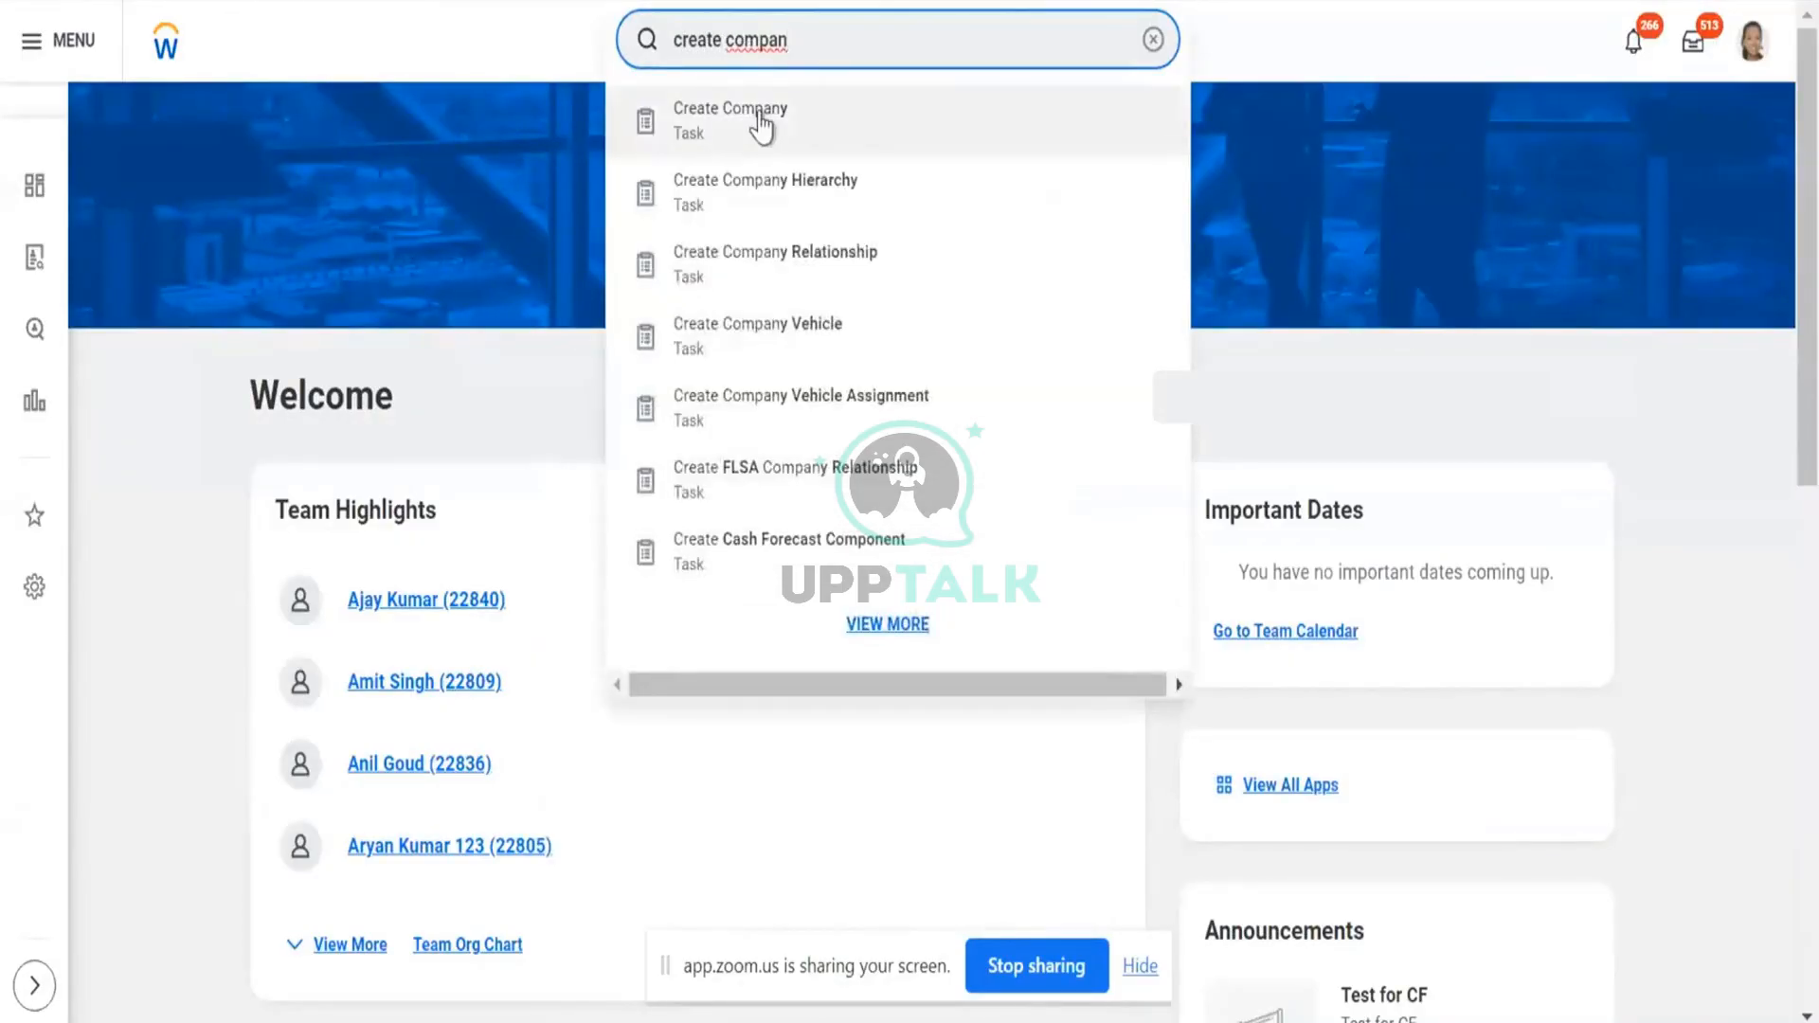
left_click(761, 115)
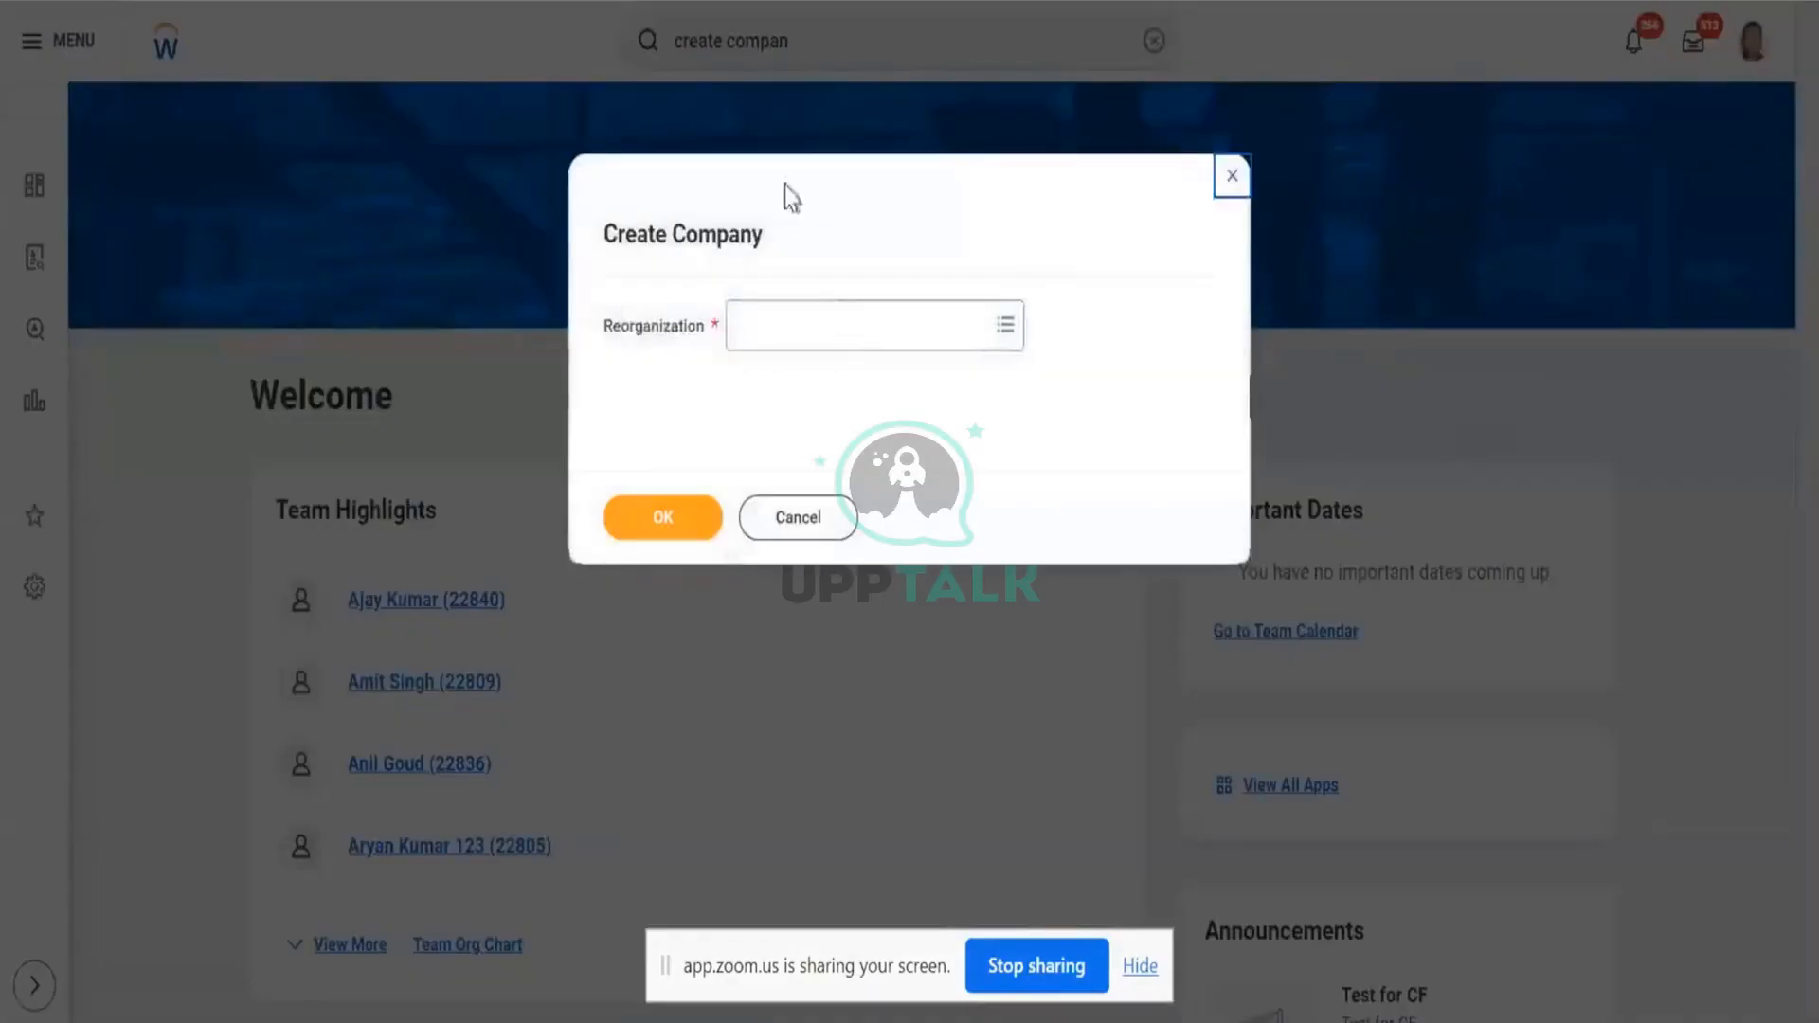
- Create reorganization Apple Hospitals Inc dated 01/01/1900, described as "Apple Hospitals Inc - Test" plus the tester's name, and continue to the company form
left_click(841, 337)
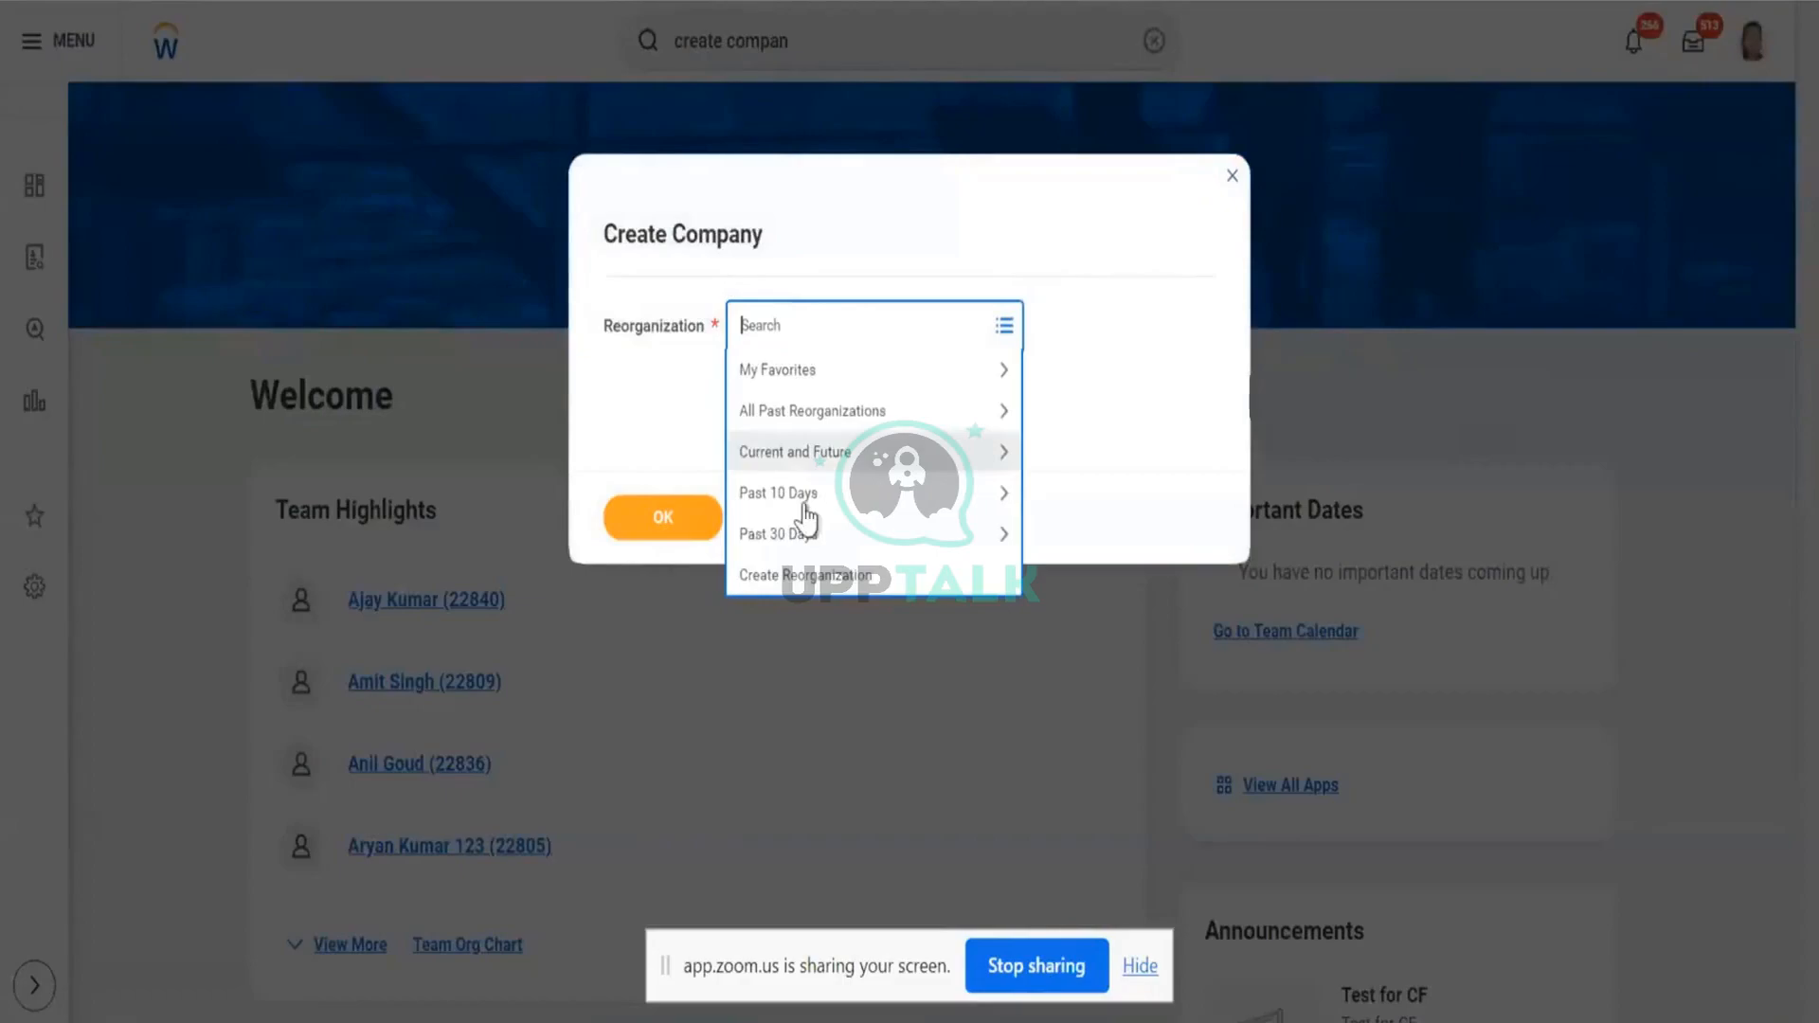
left_click(807, 576)
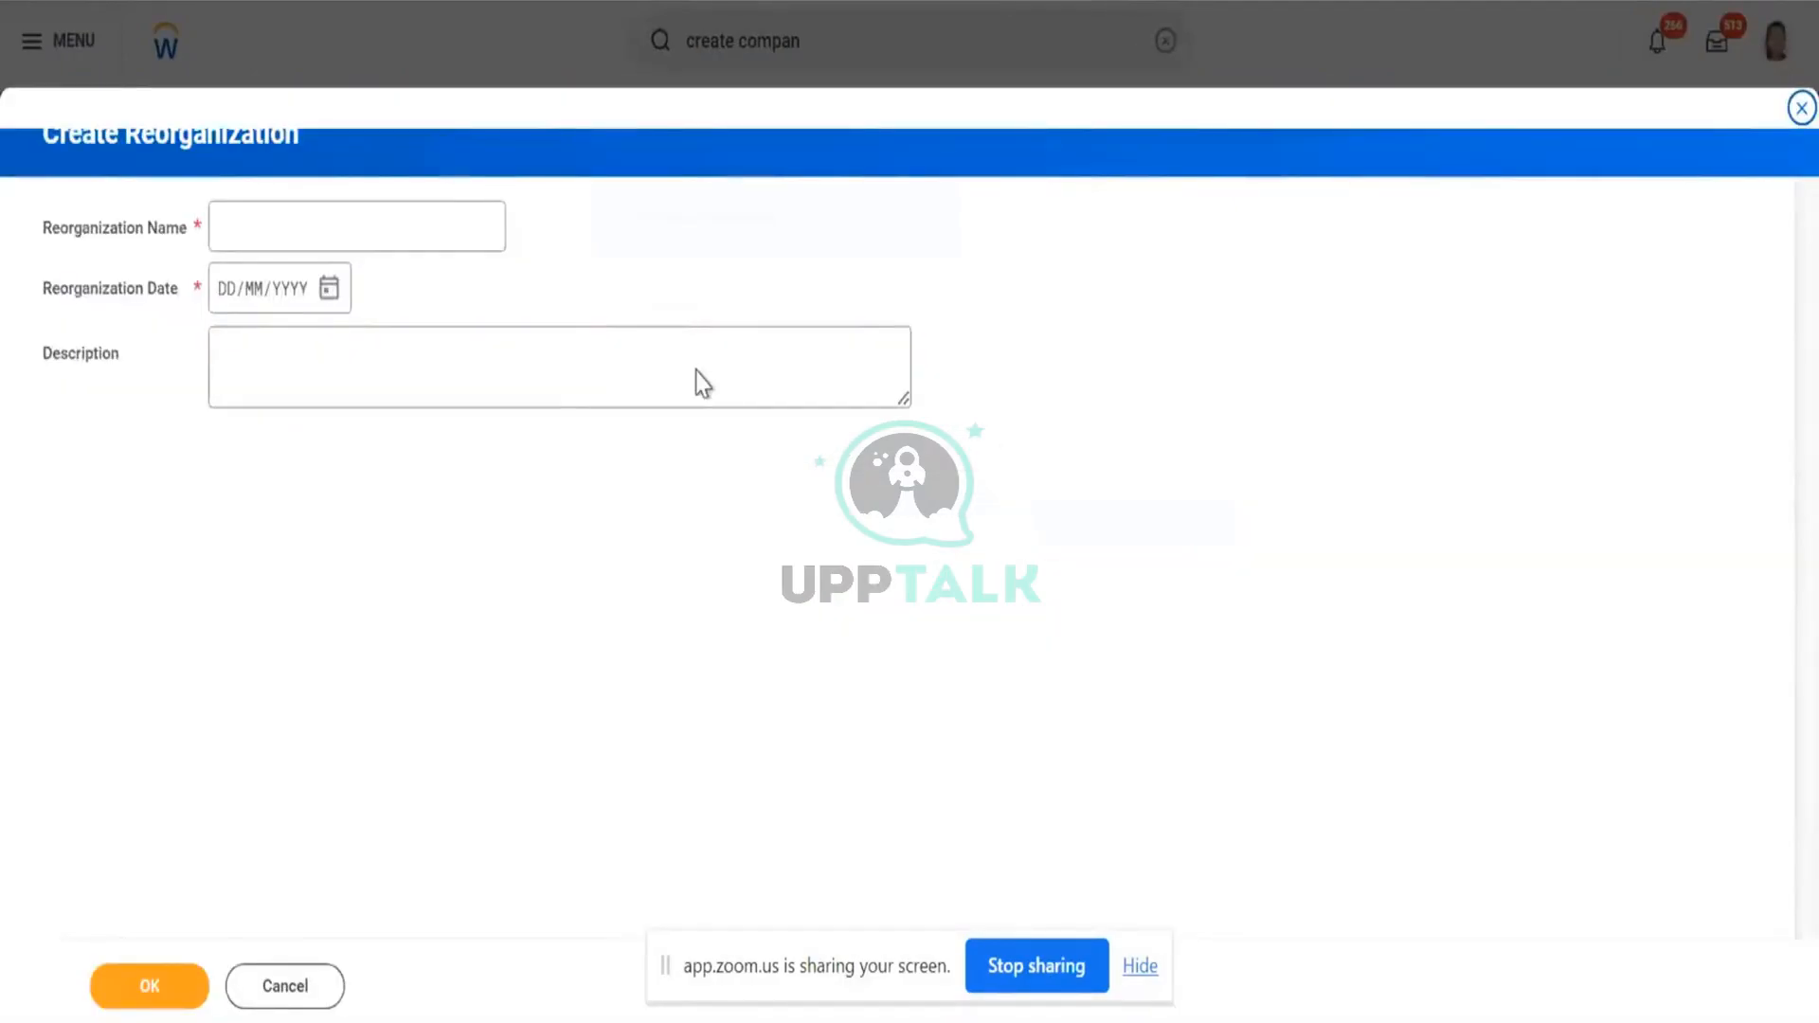
left_click(370, 238)
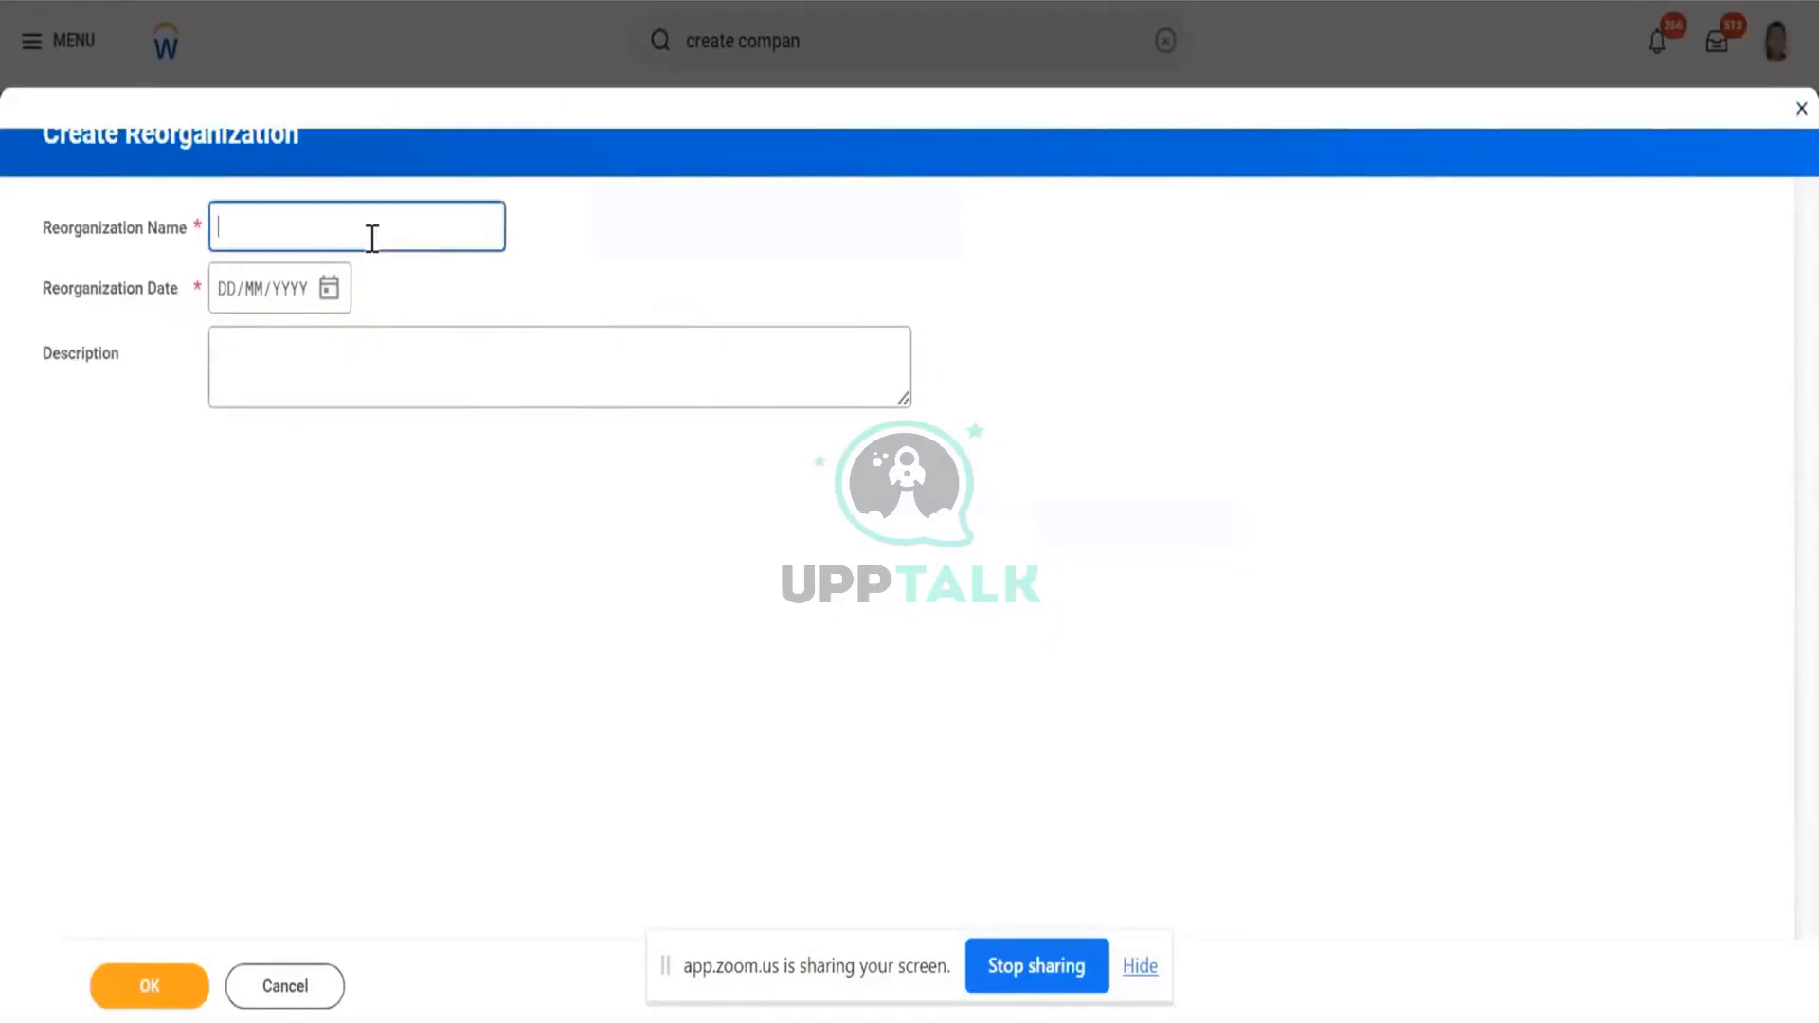
type("Apple Hospitals Inc")
key("Tab")
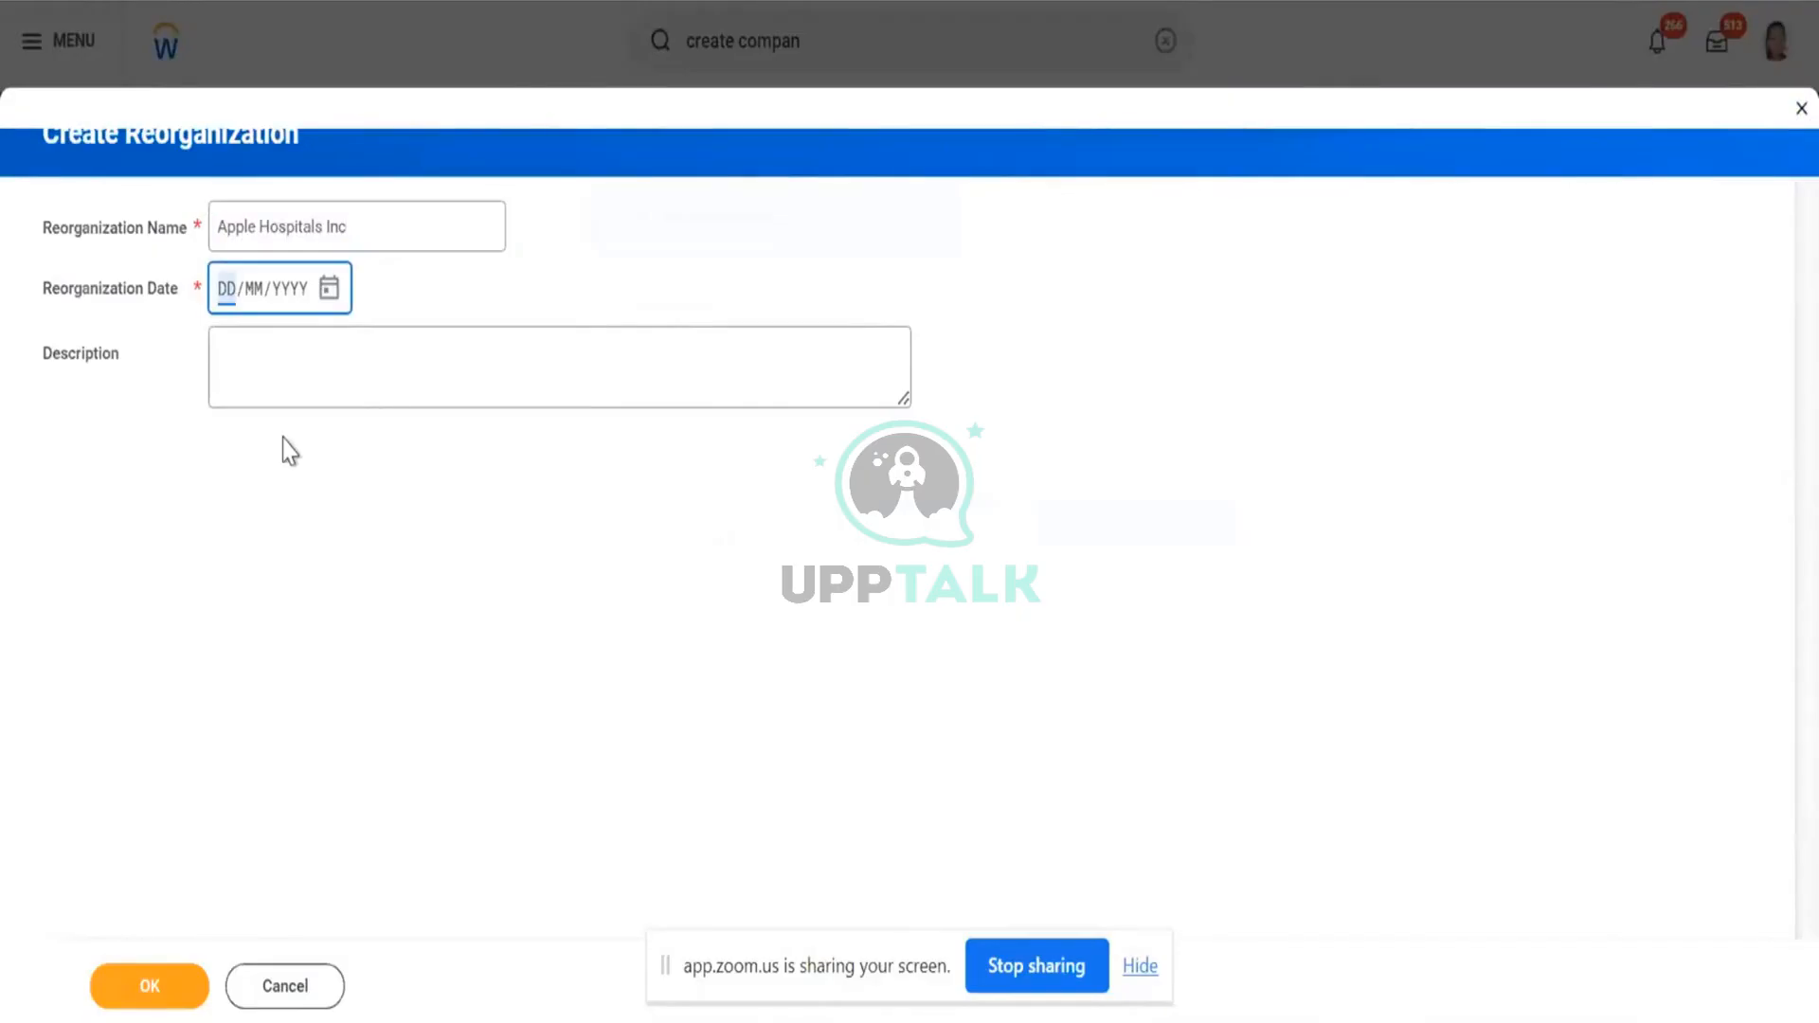
type("01/01/")
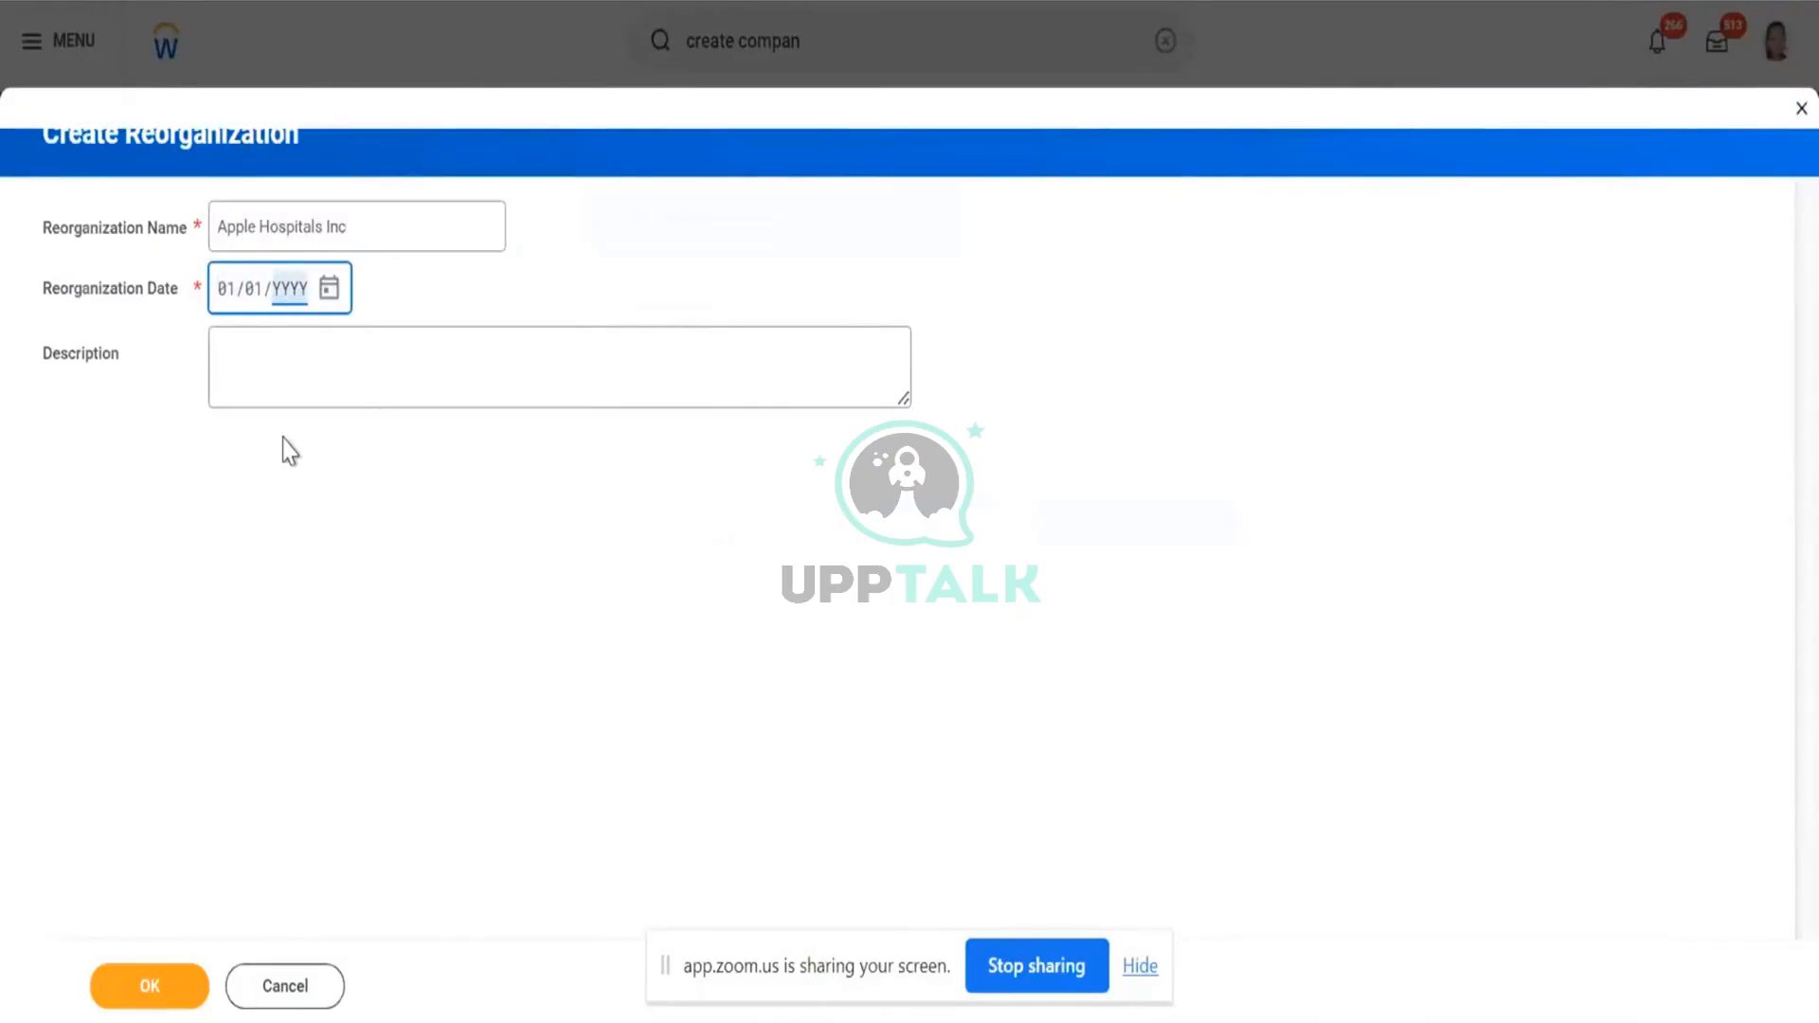
type("1900")
left_click(363, 361)
type("Apple Hospitals Inc")
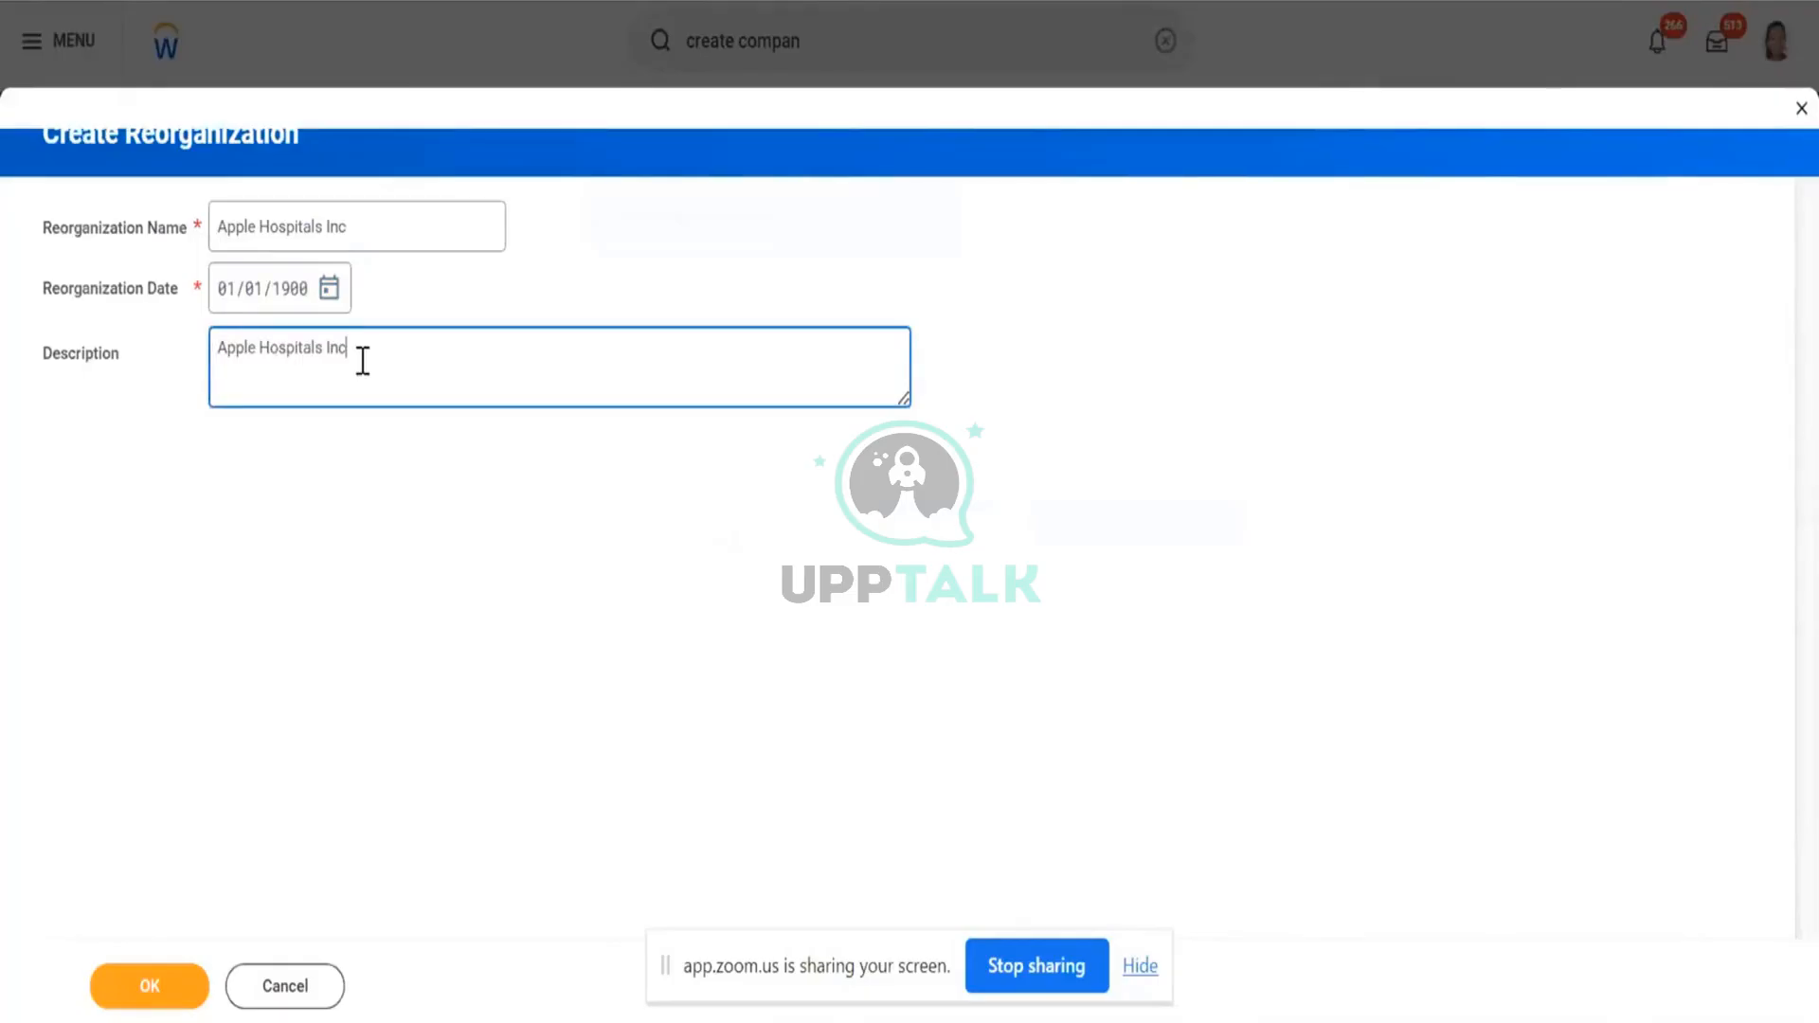
type("- Test Aryan")
left_click(175, 1002)
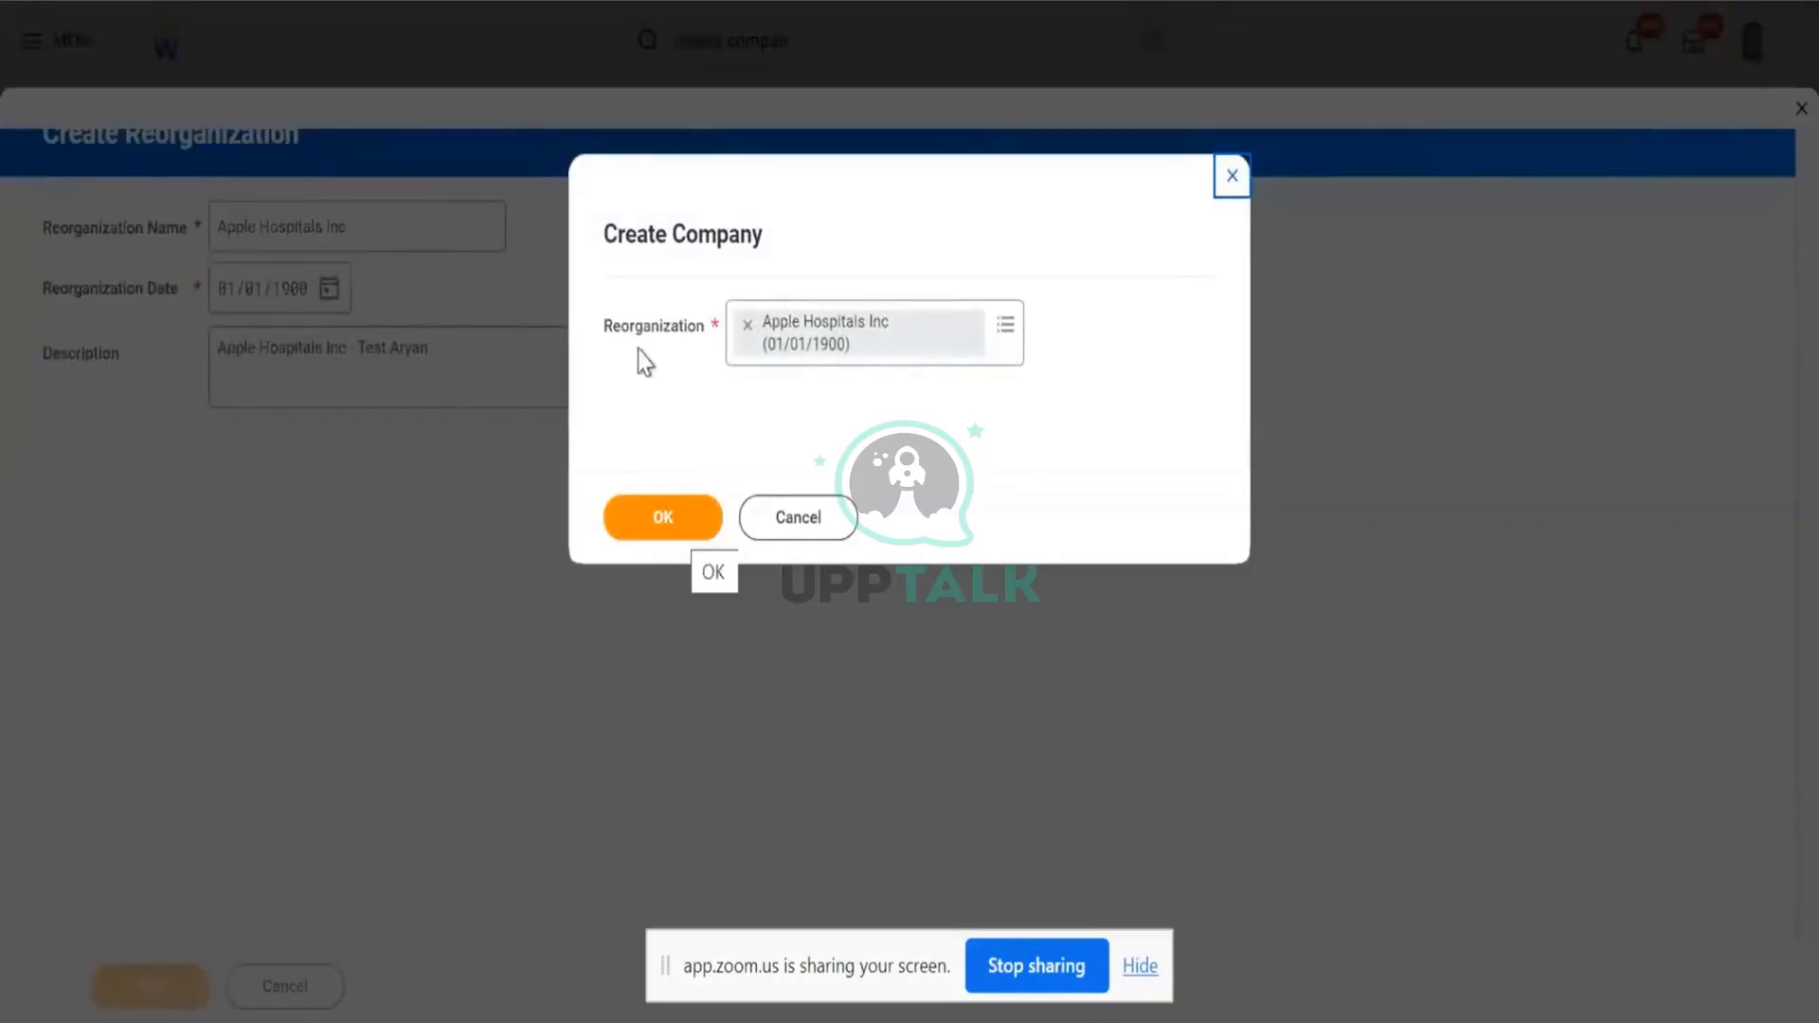
left_click(695, 511)
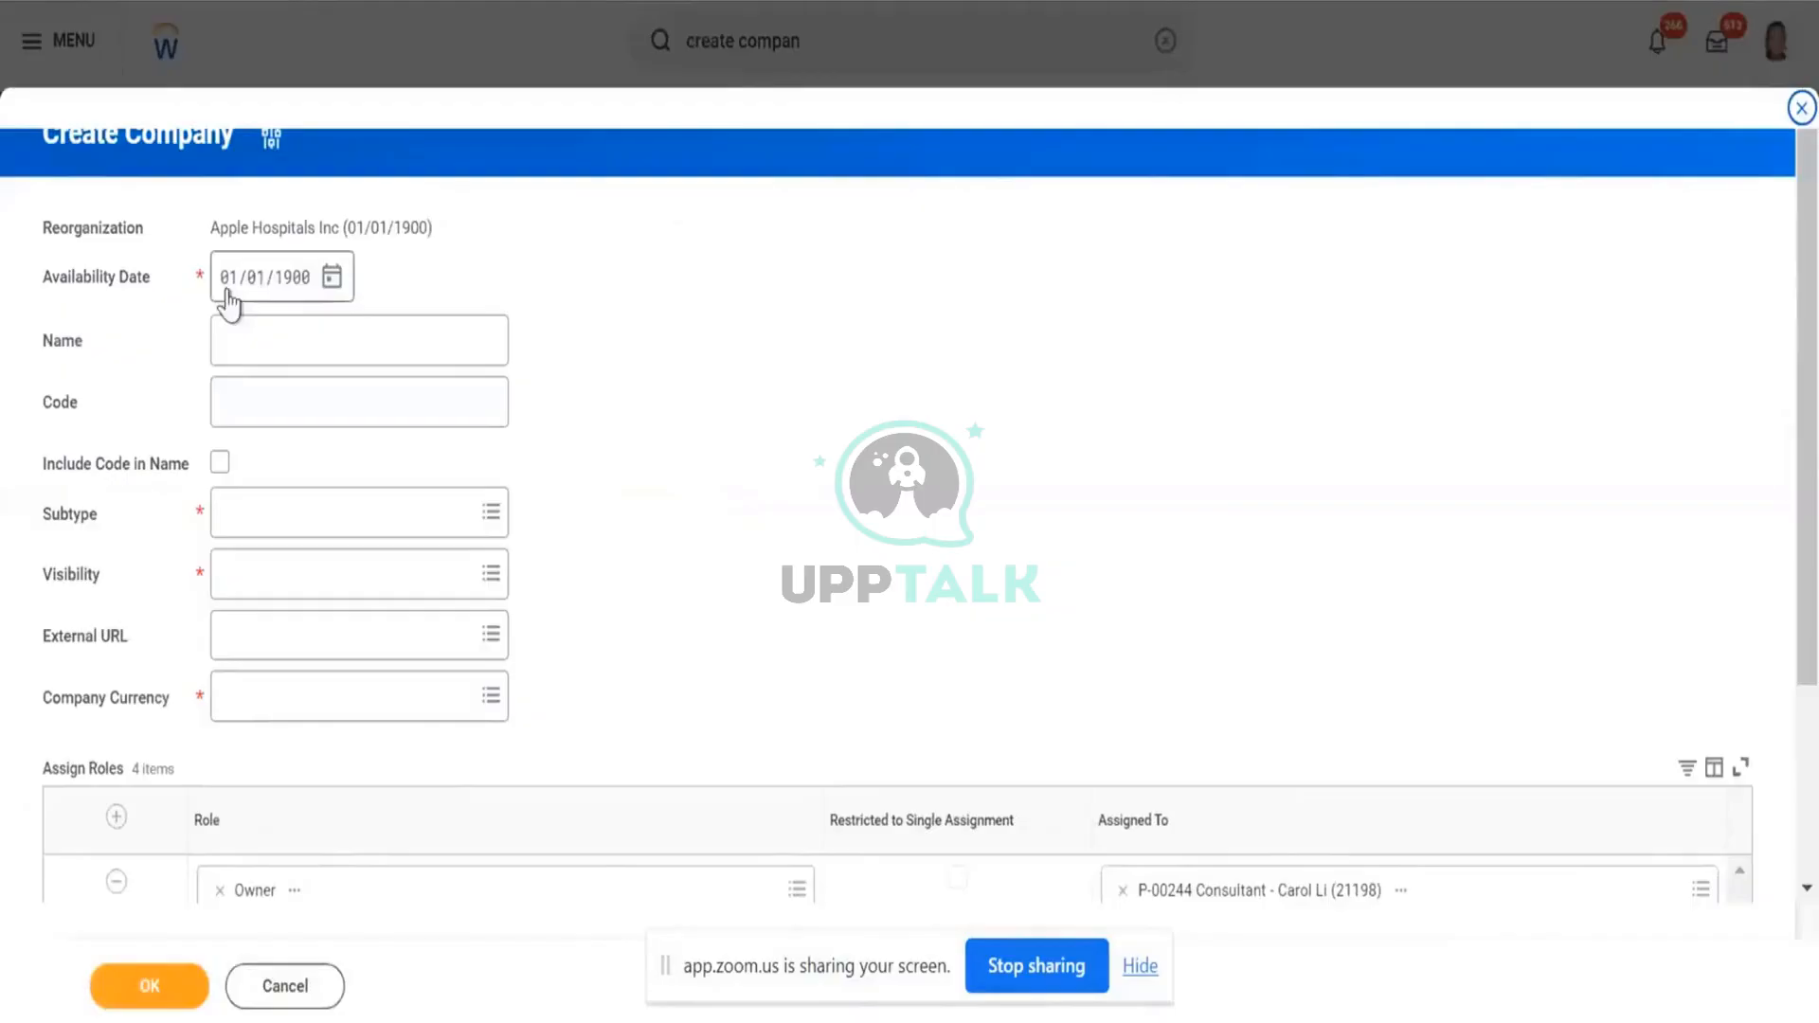
- Enter Apple Hospitals Inc as the new company's name and set its subtype to Company
mouse_move(142, 291)
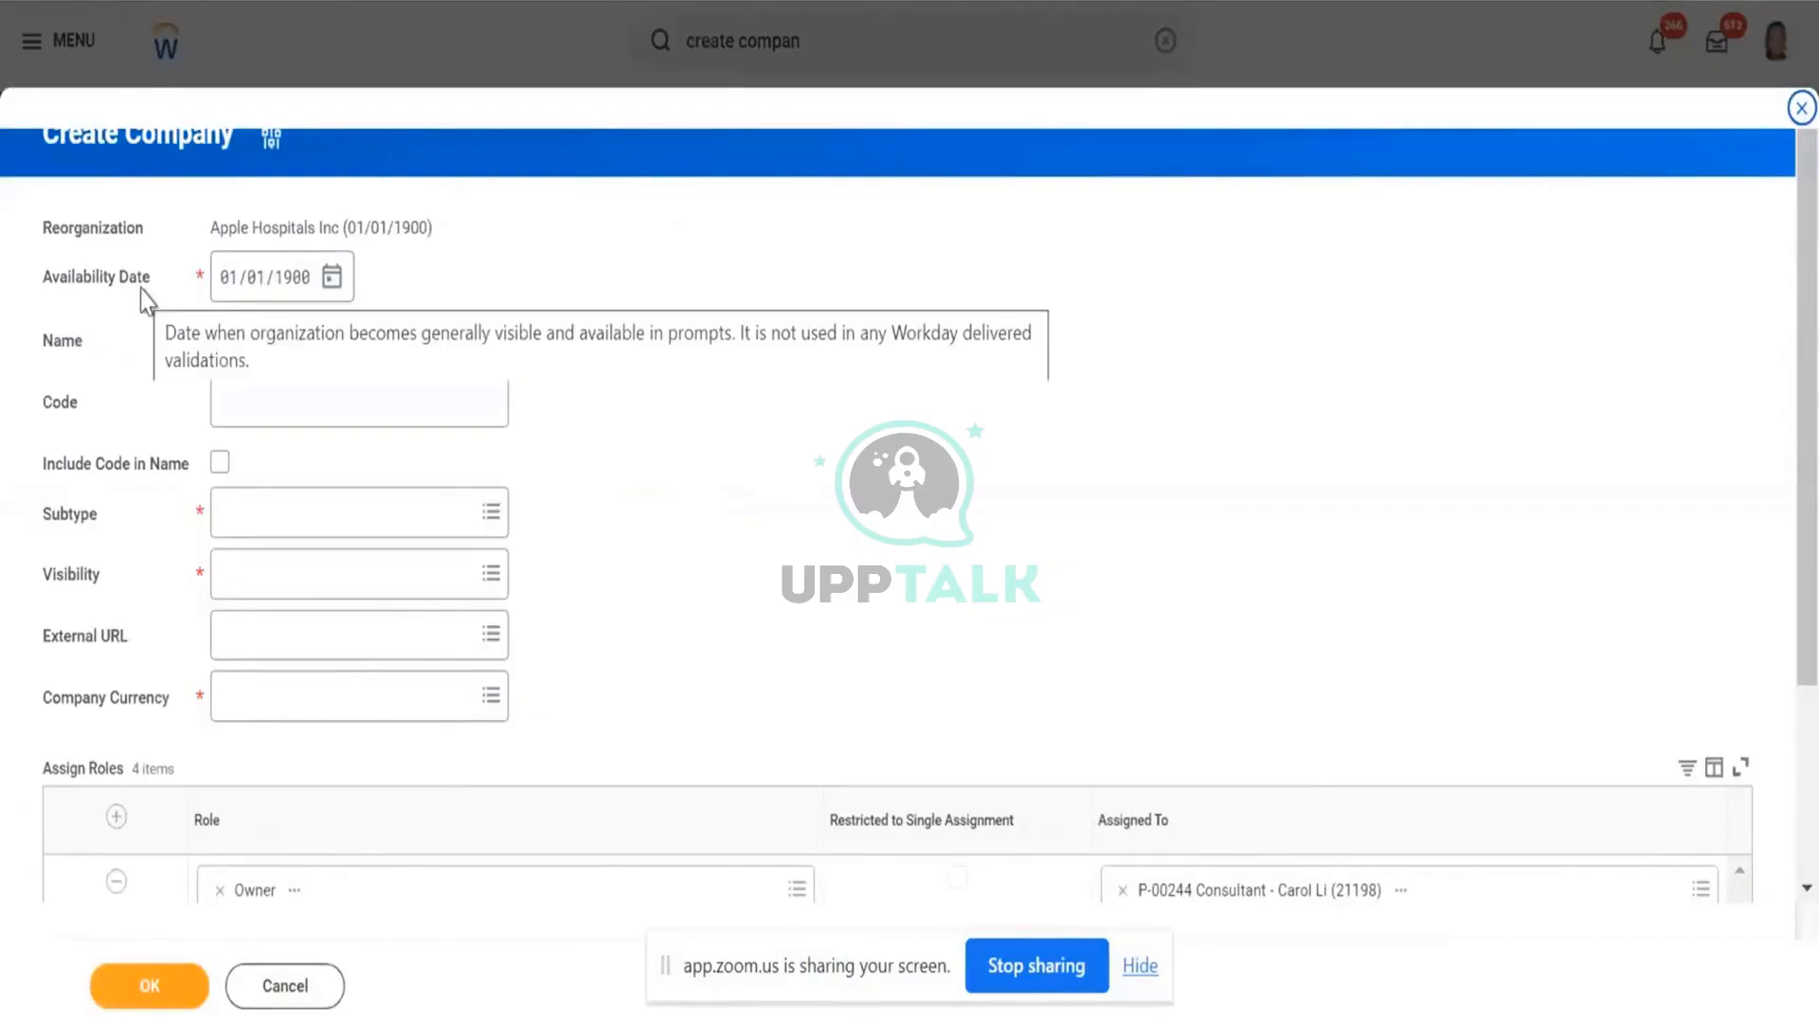
left_click(270, 342)
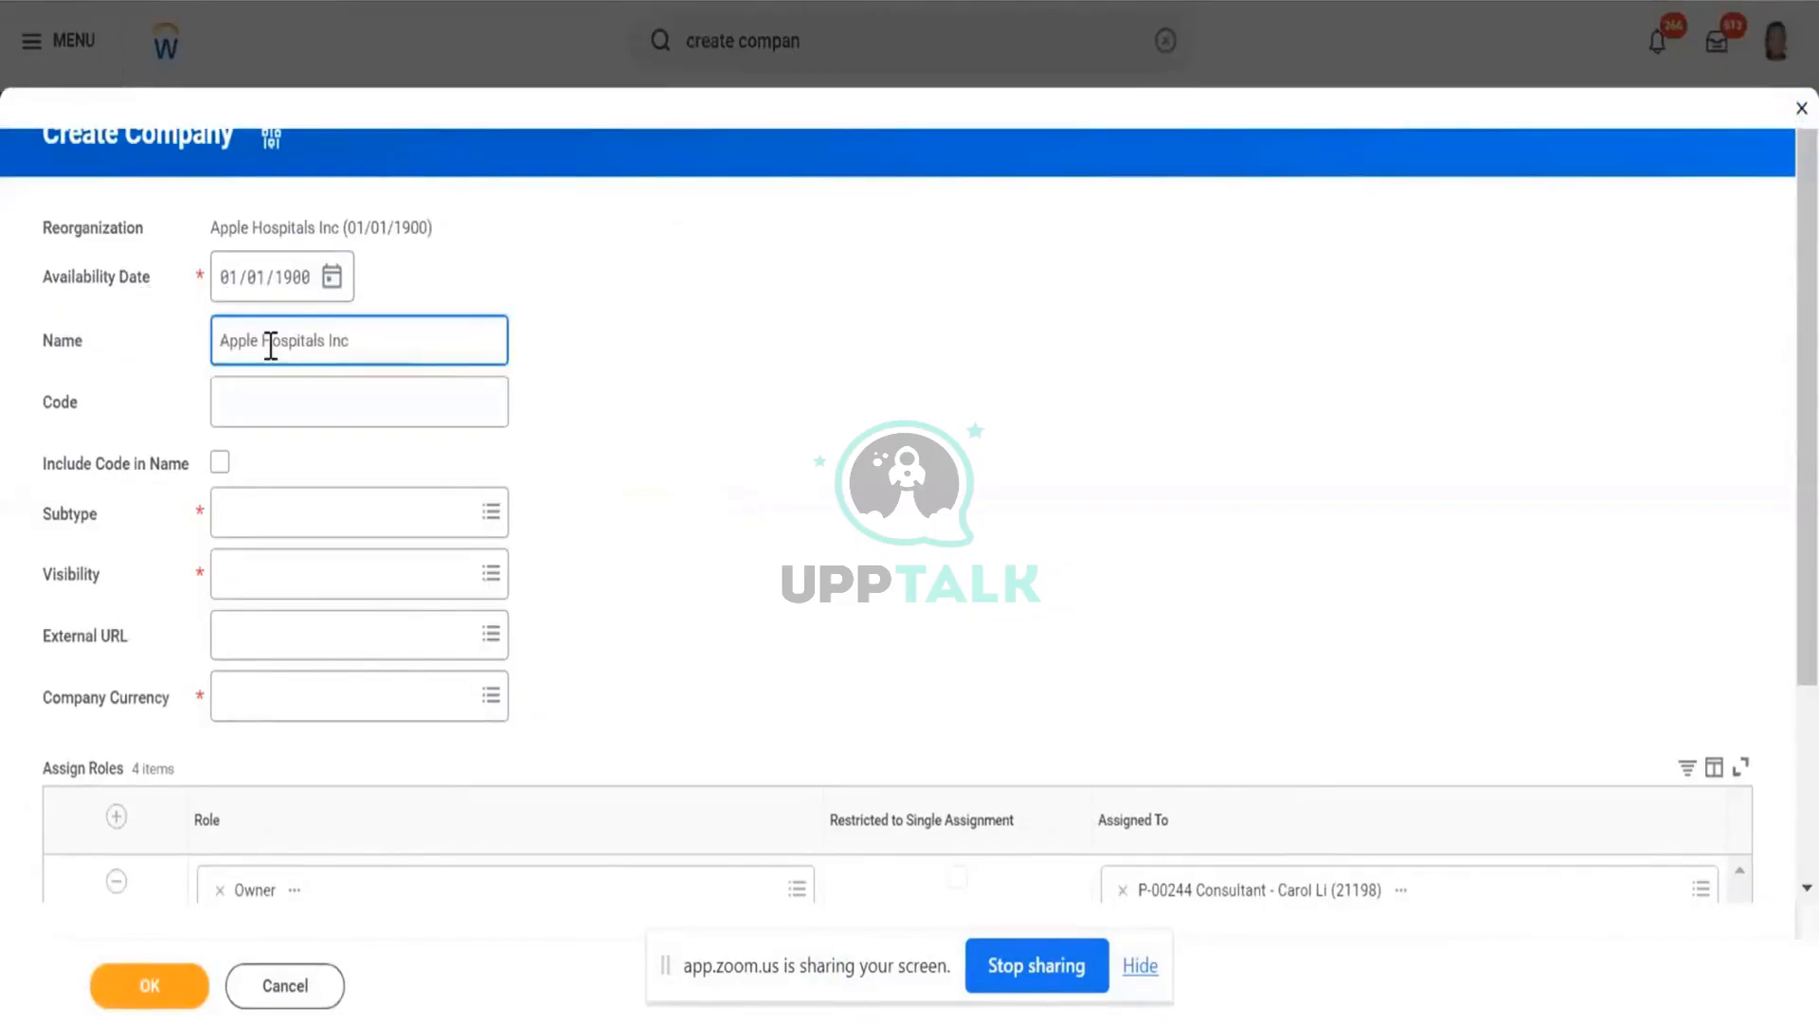
left_click(335, 508)
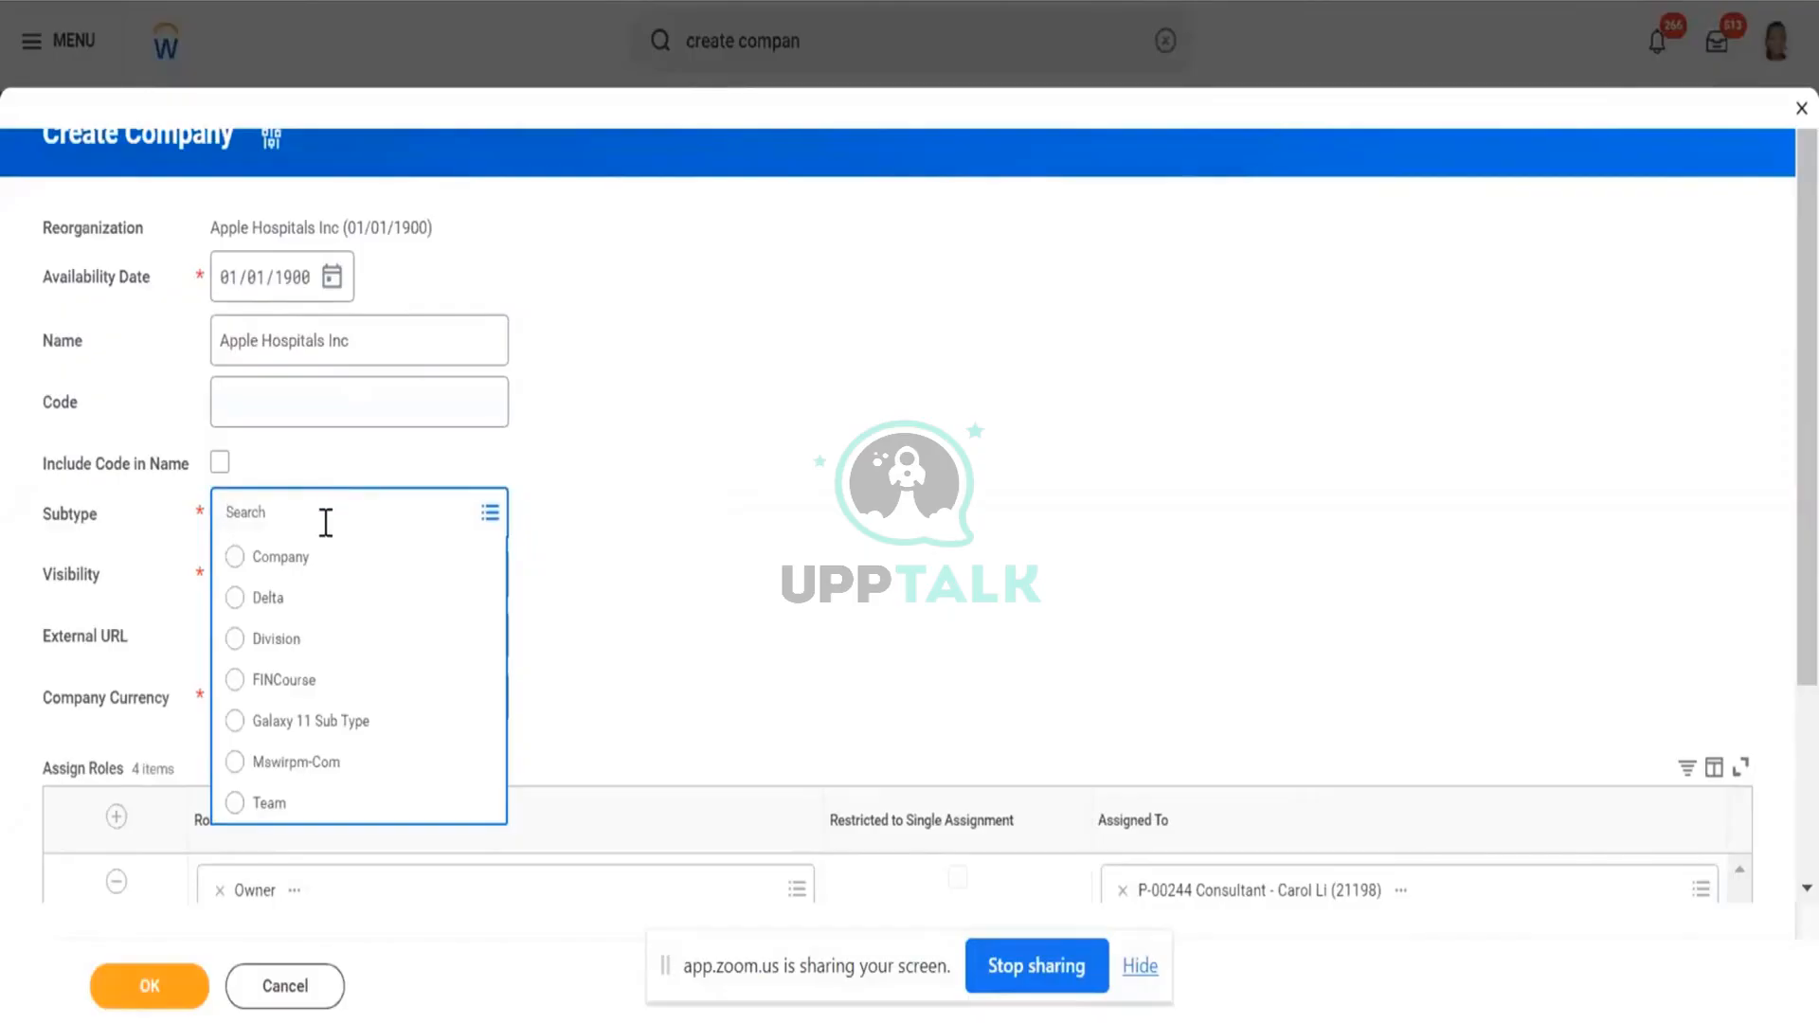
left_click(308, 560)
- Set the new company's visibility to Everyone and its company currency to INR
left_click(316, 575)
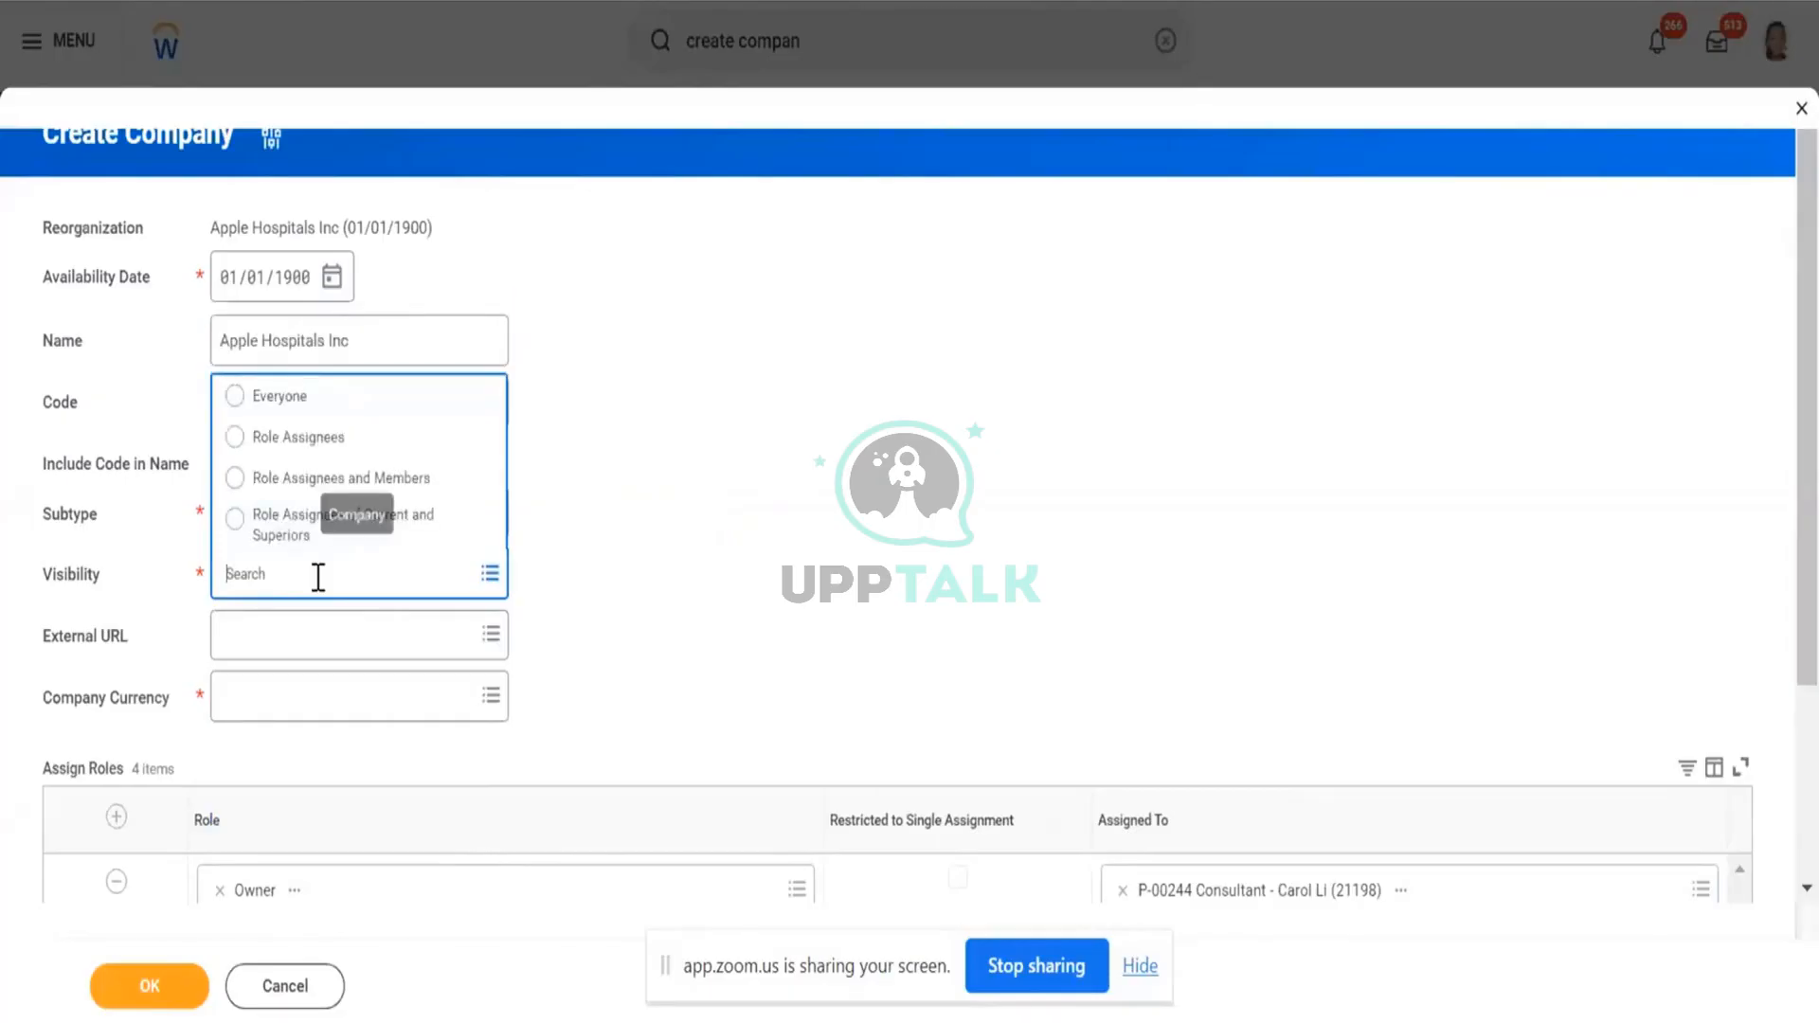
left_click(275, 398)
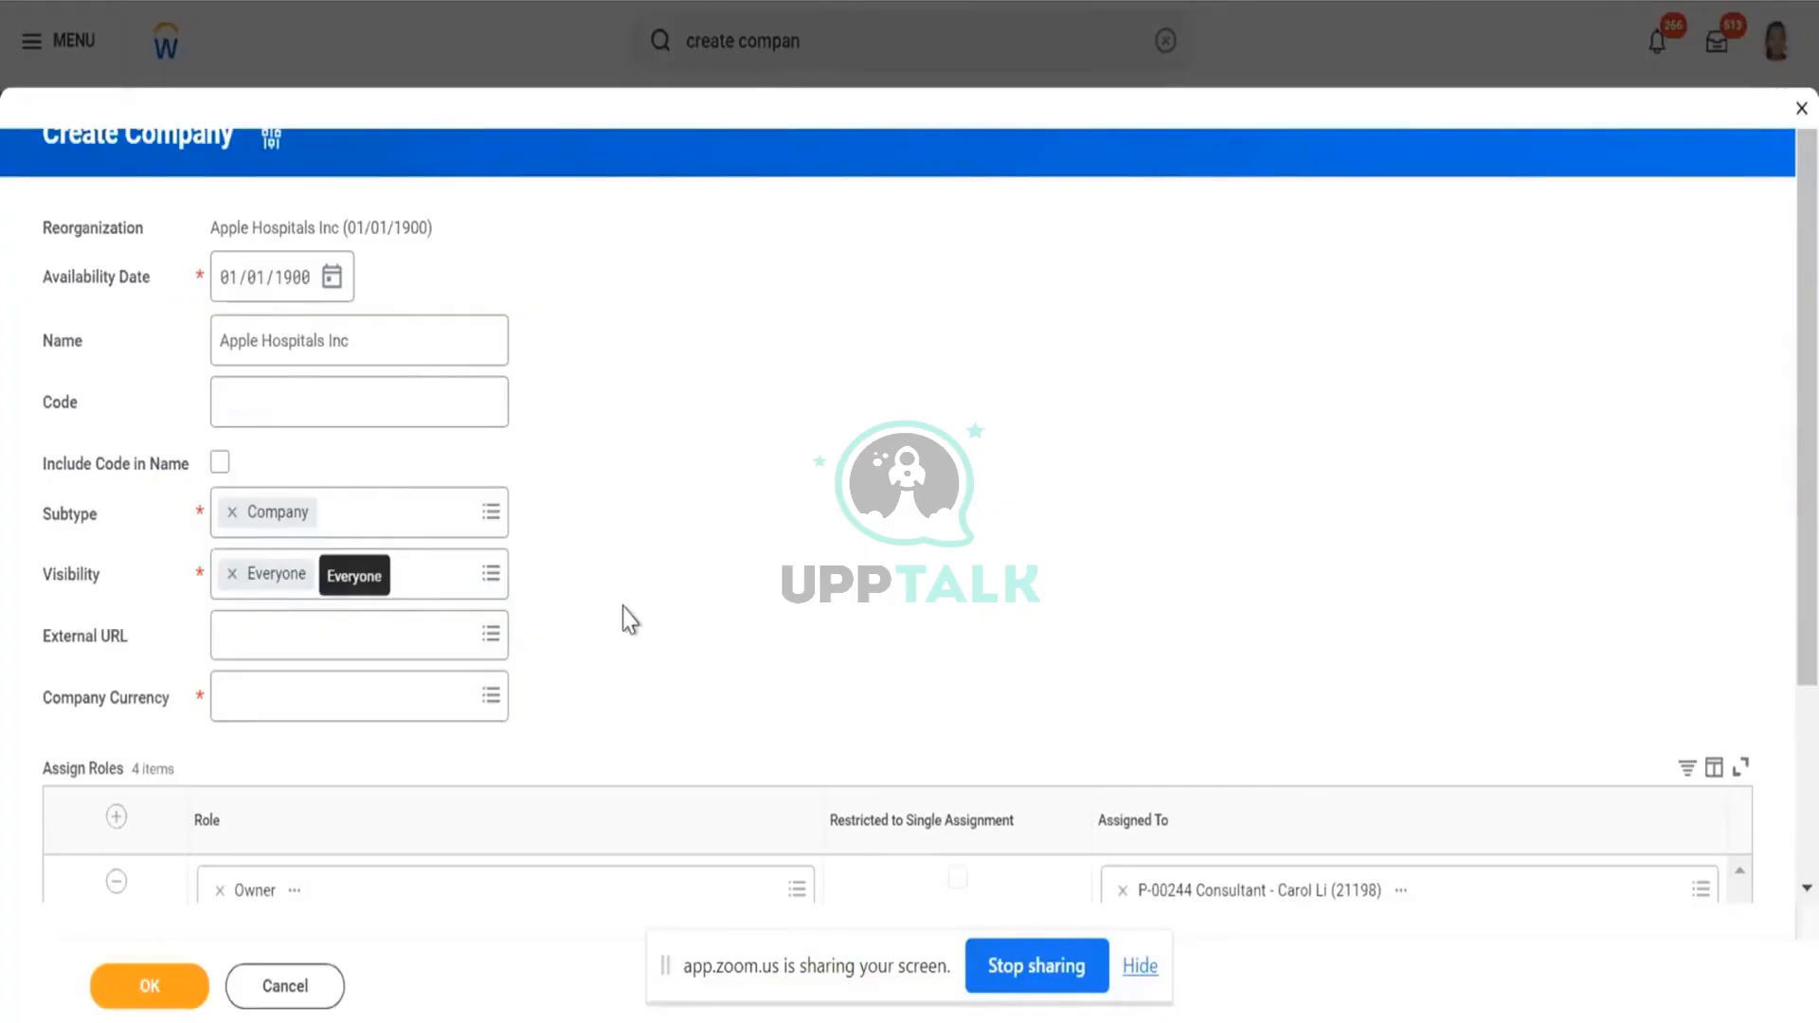
left_click(423, 575)
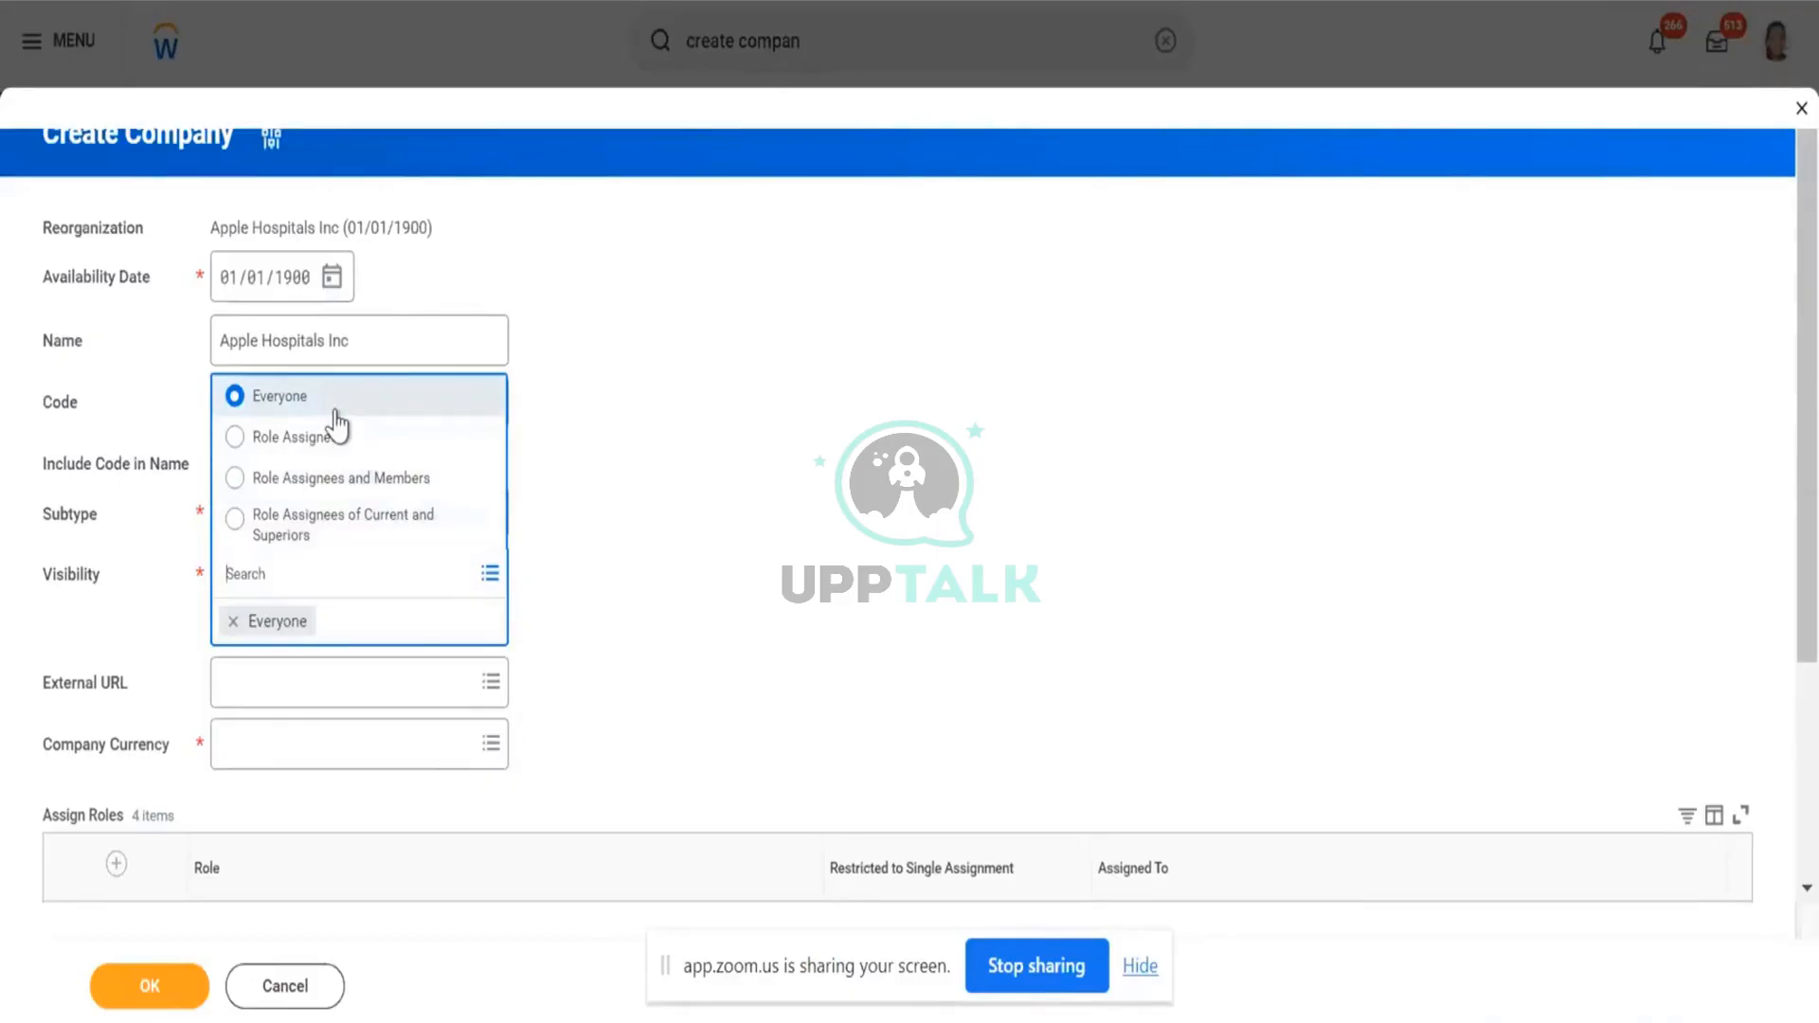
left_click(561, 633)
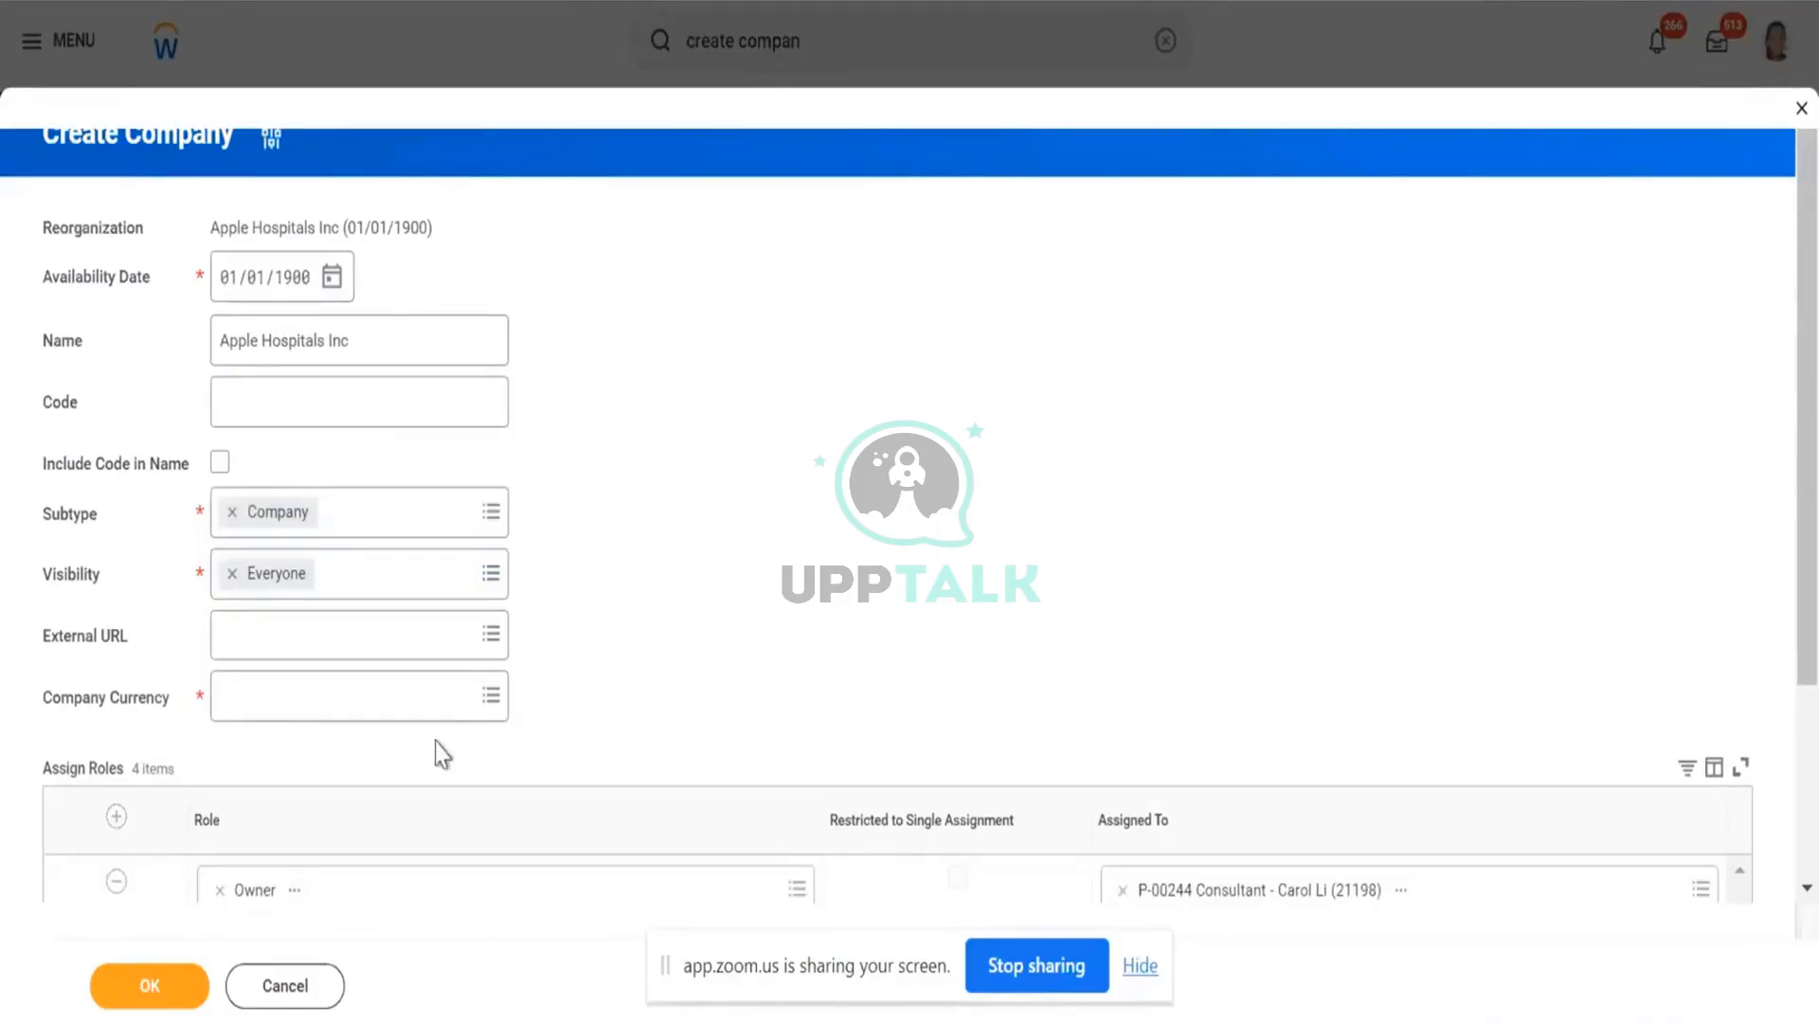
left_click(414, 688)
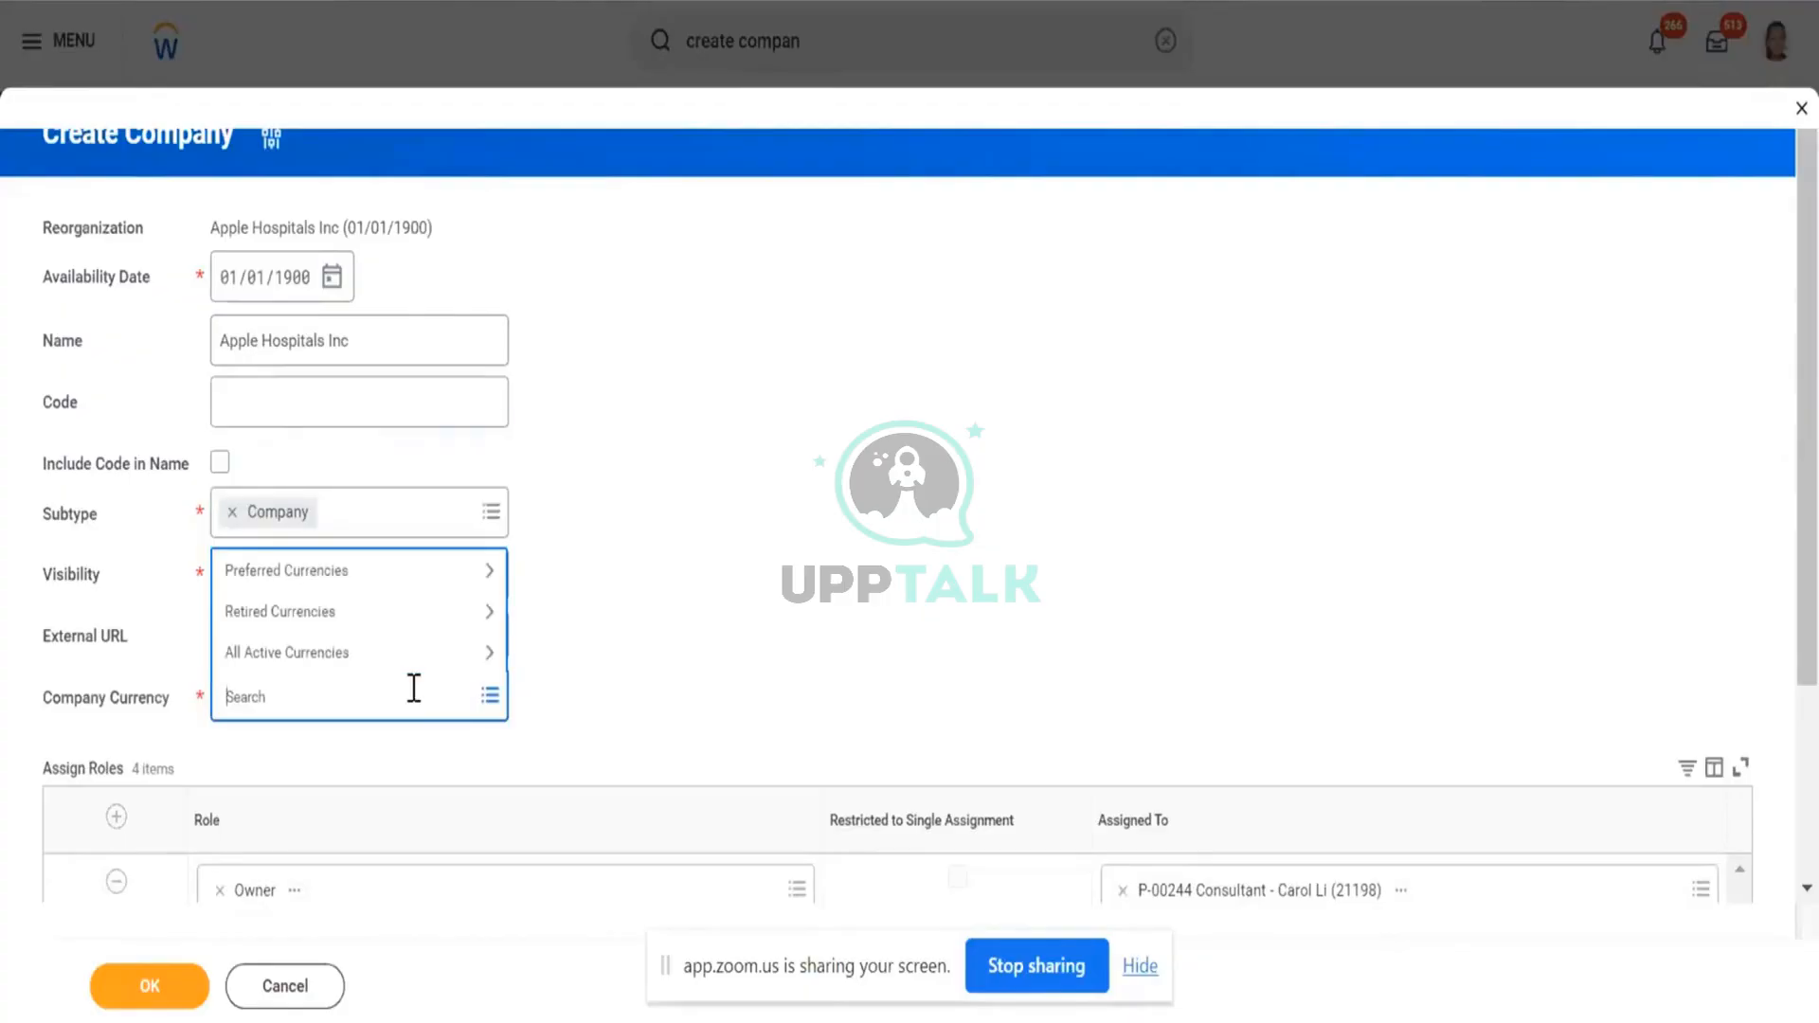
type("inr")
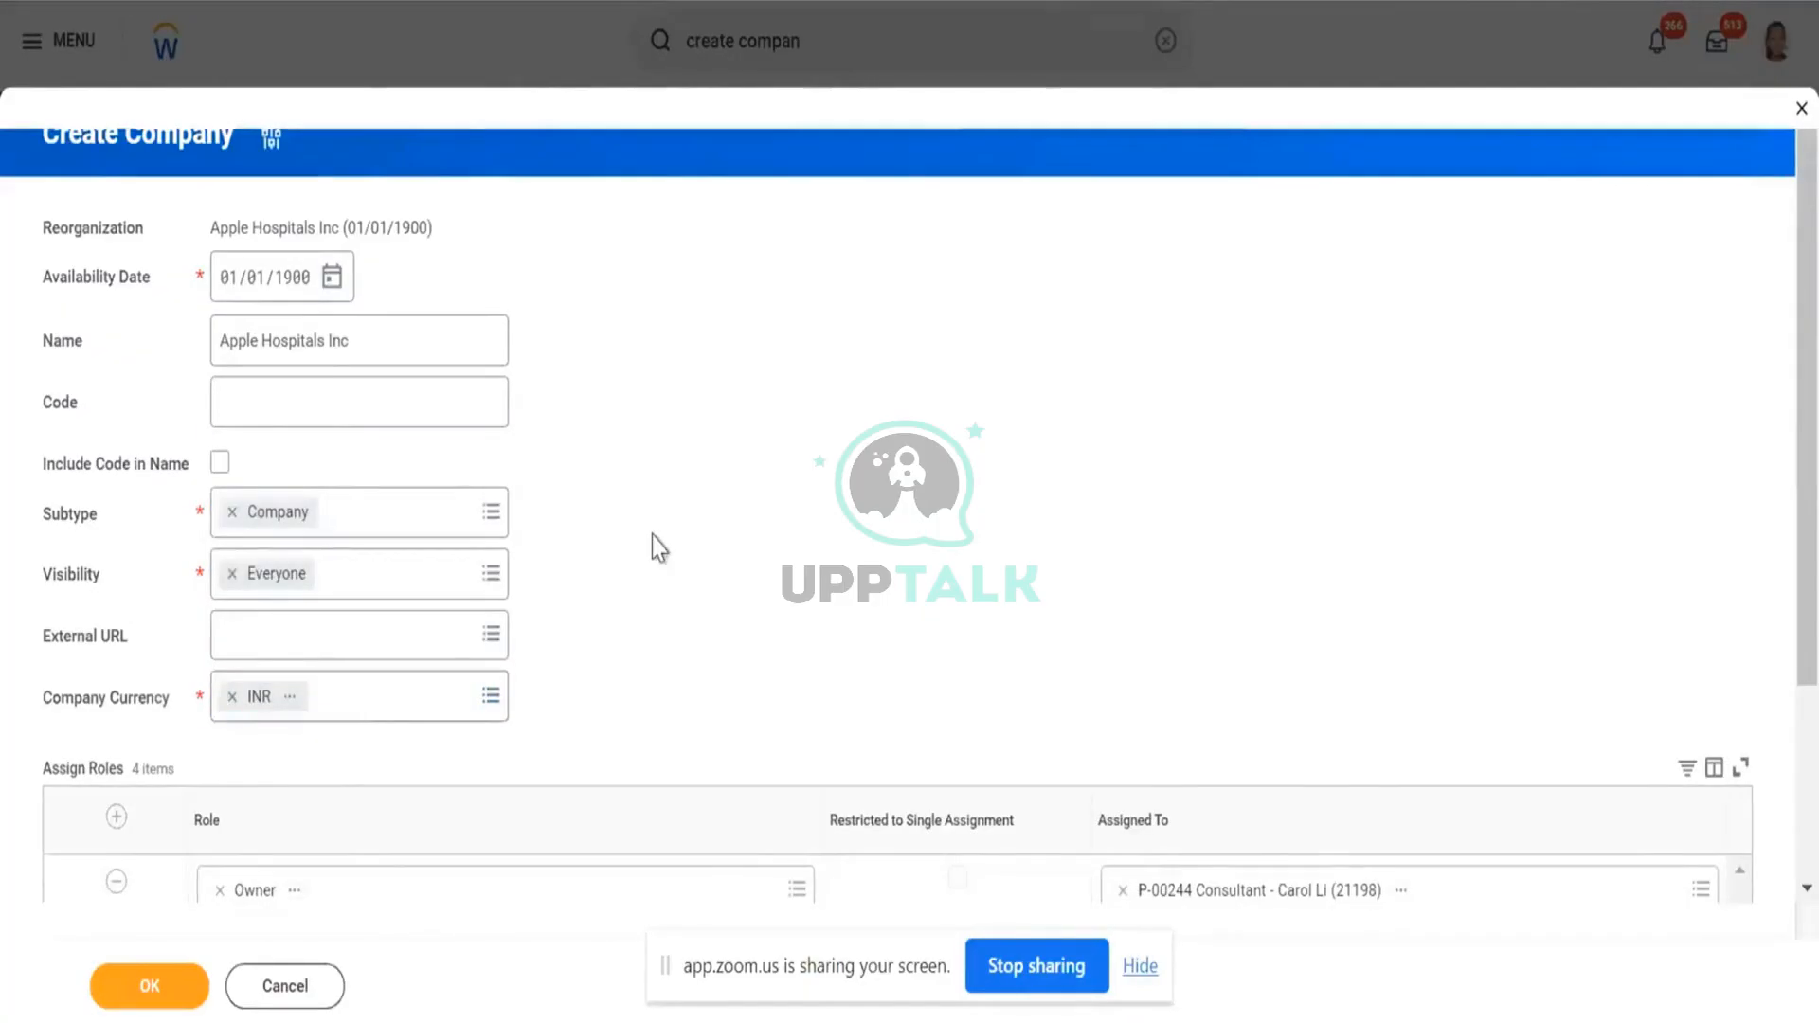
- Append "- Test" and the tester's name to the company name, submit the new company, and open its assigned roles
scroll(652, 536, "down", 3)
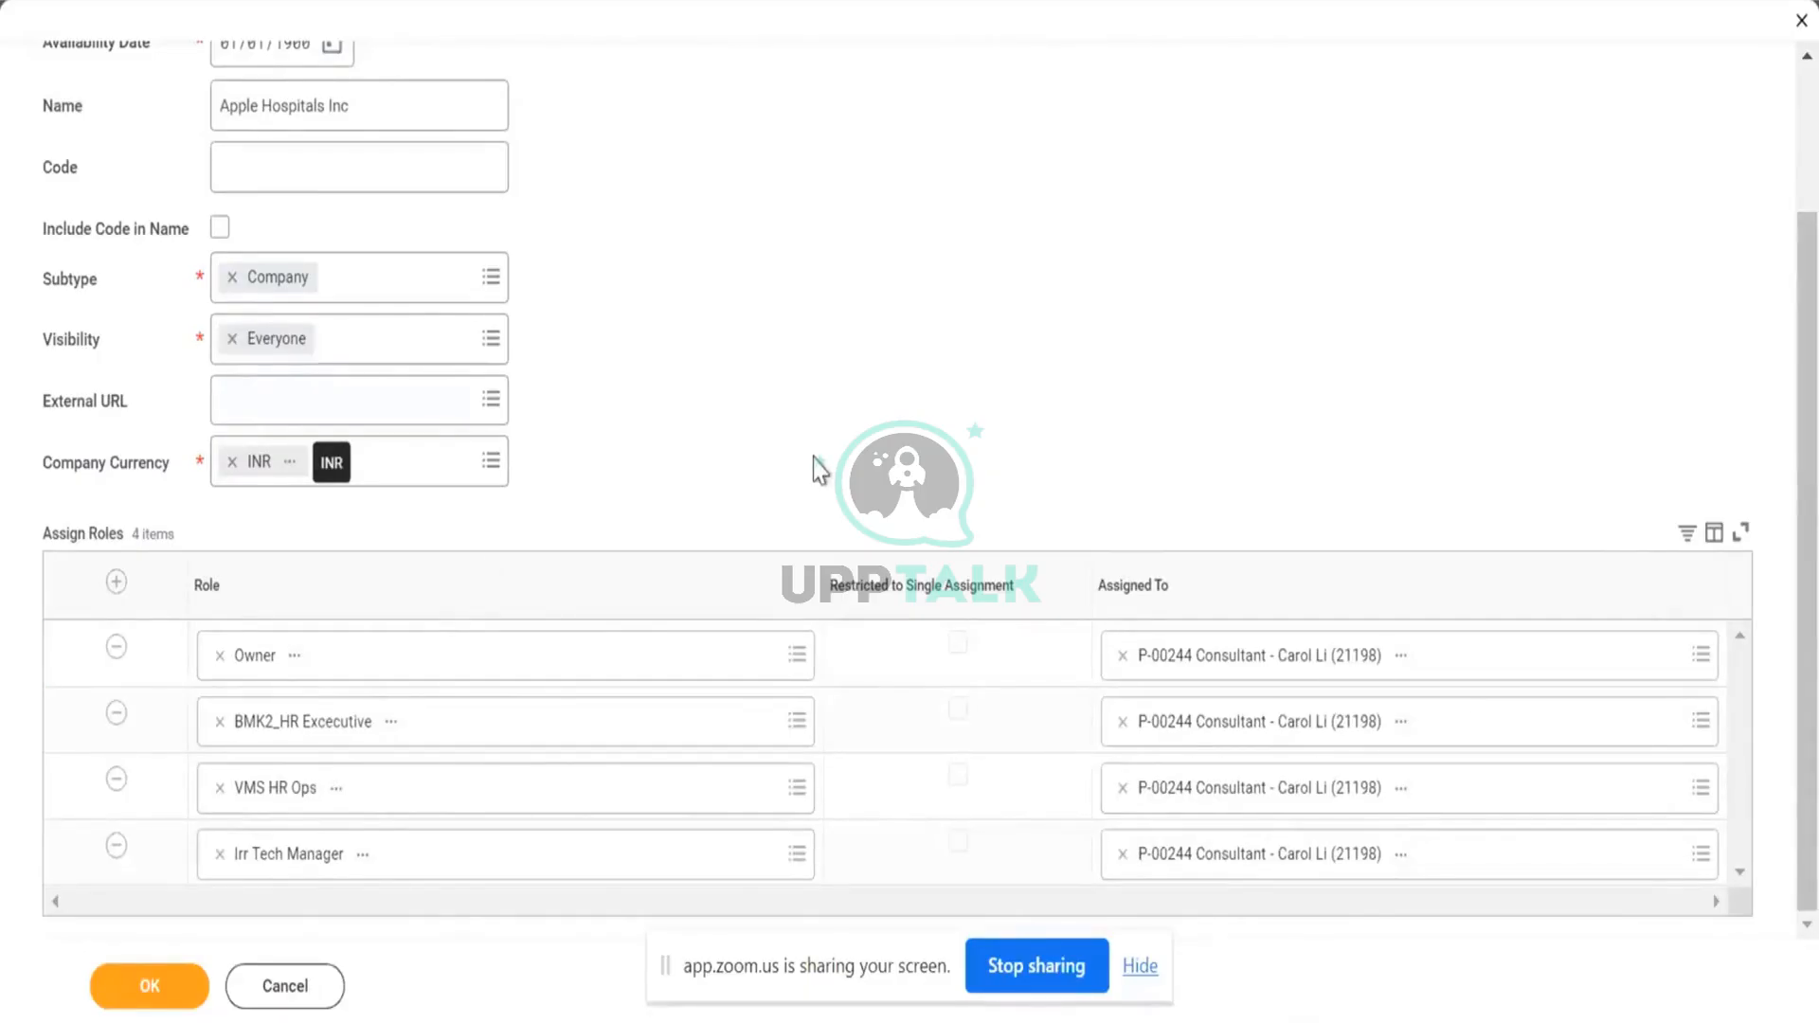
scroll(816, 467, "up", 2)
left_click(416, 284)
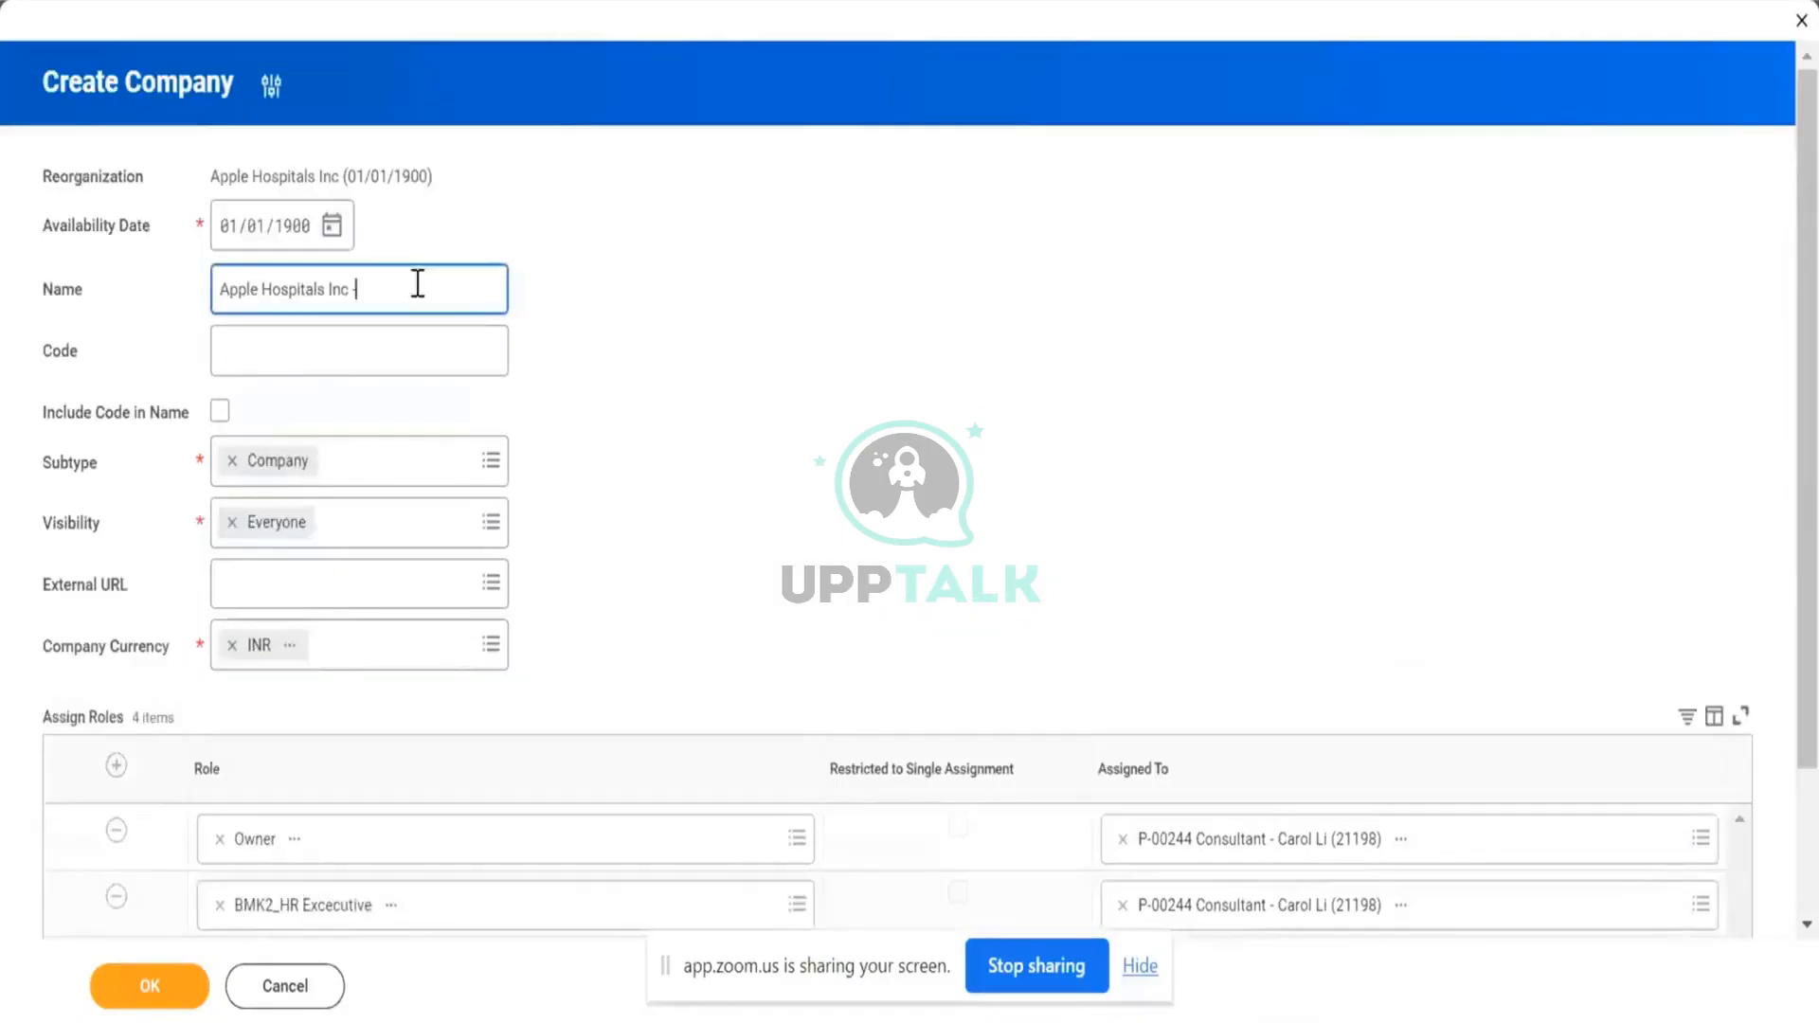
type("- Test An")
left_click(174, 980)
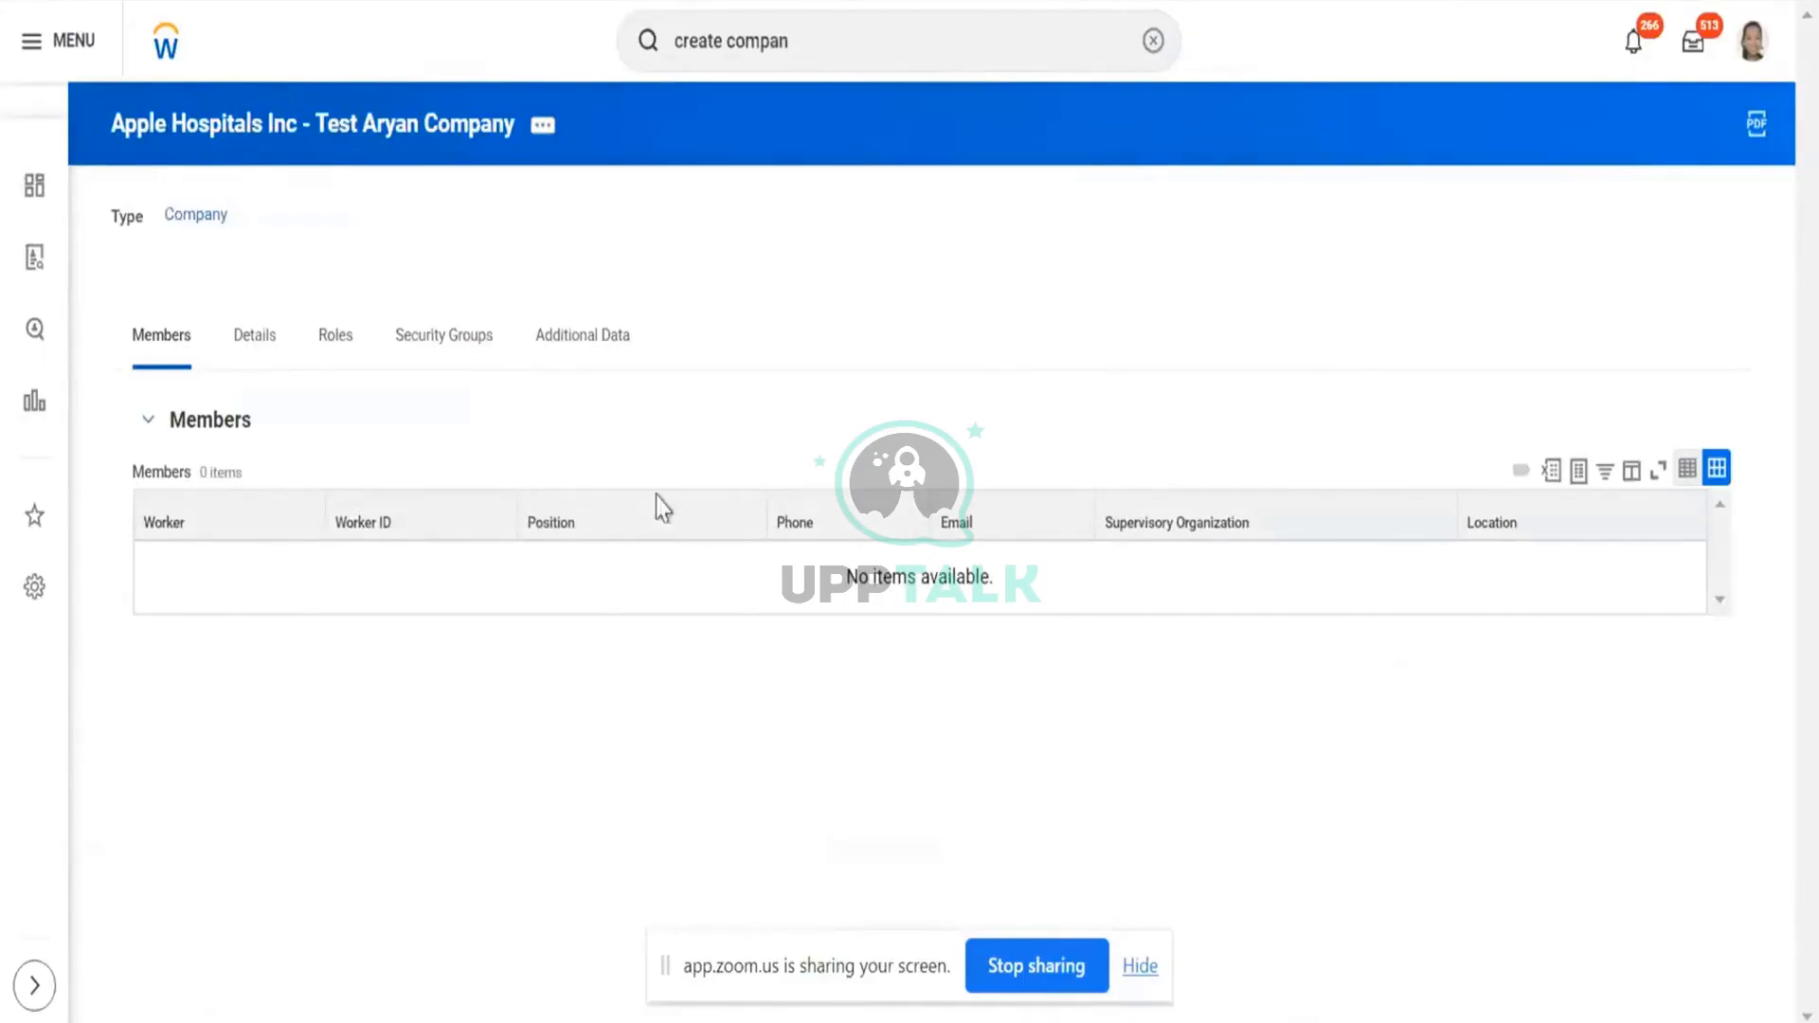
left_click(335, 334)
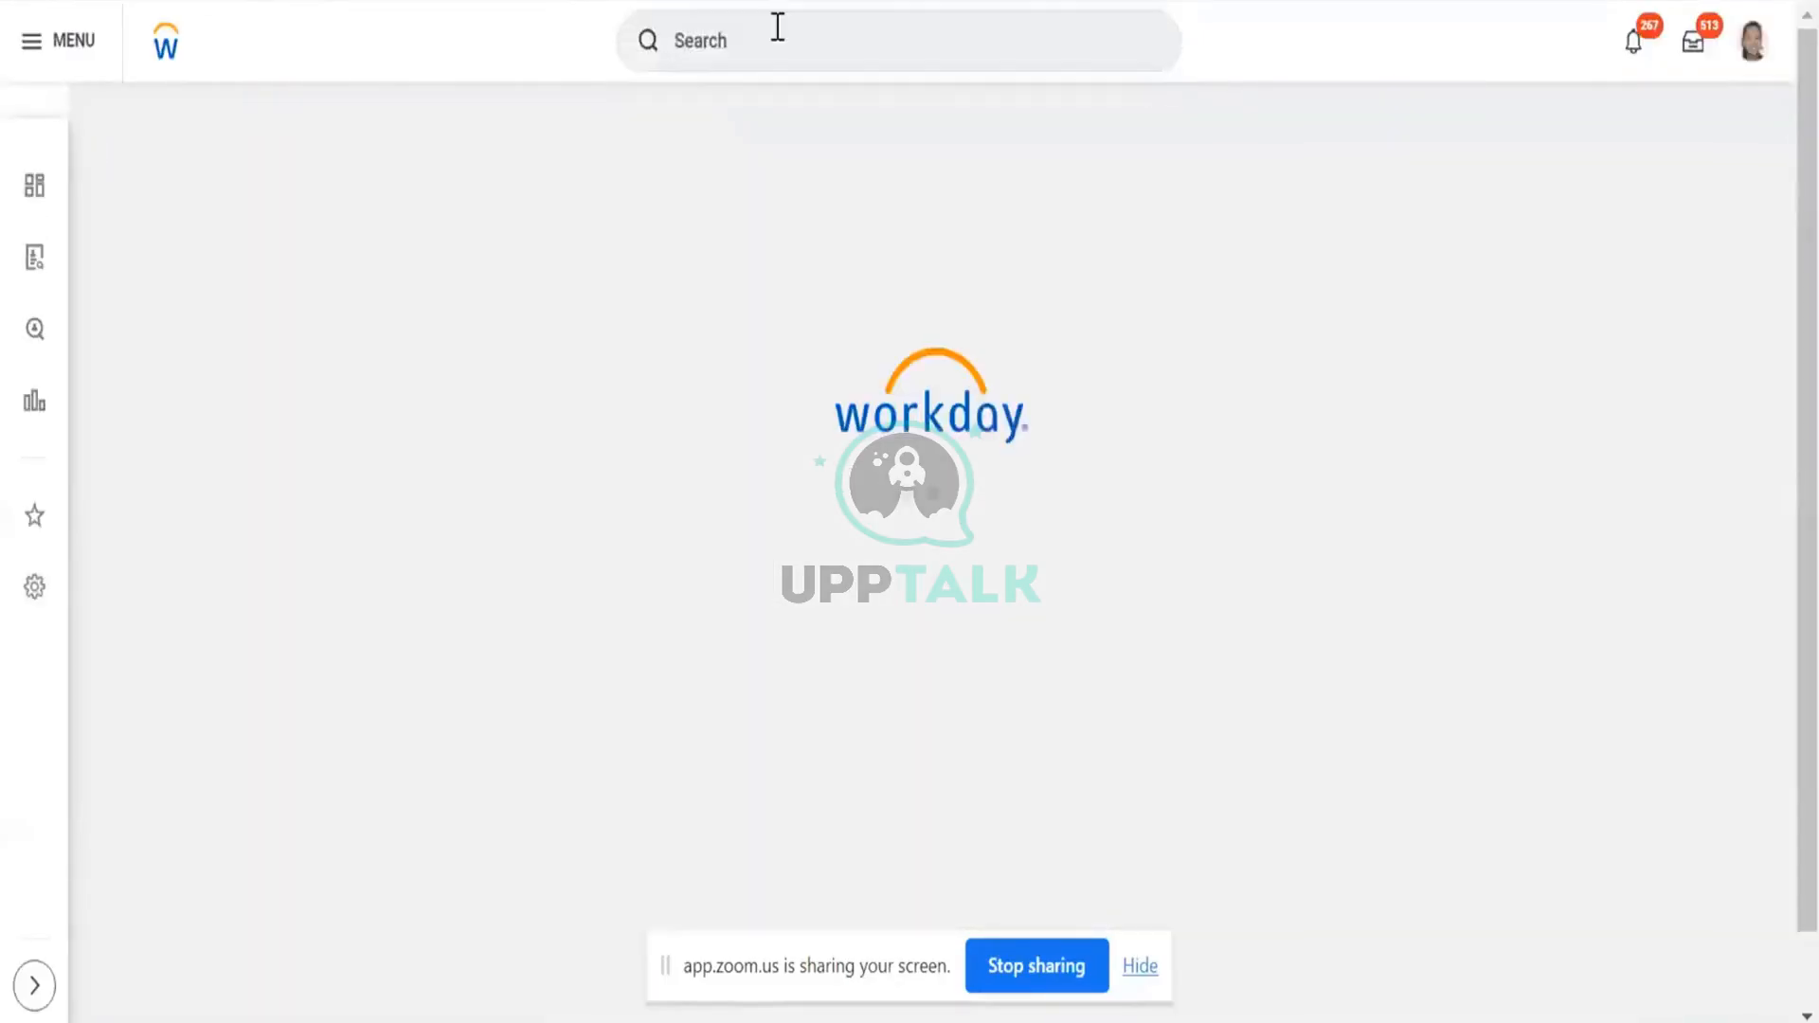
- Create a cost center named AH001 CC Management under the Apple Hospitals Inc reorganization, available from 01/01/1900
left_click(775, 26)
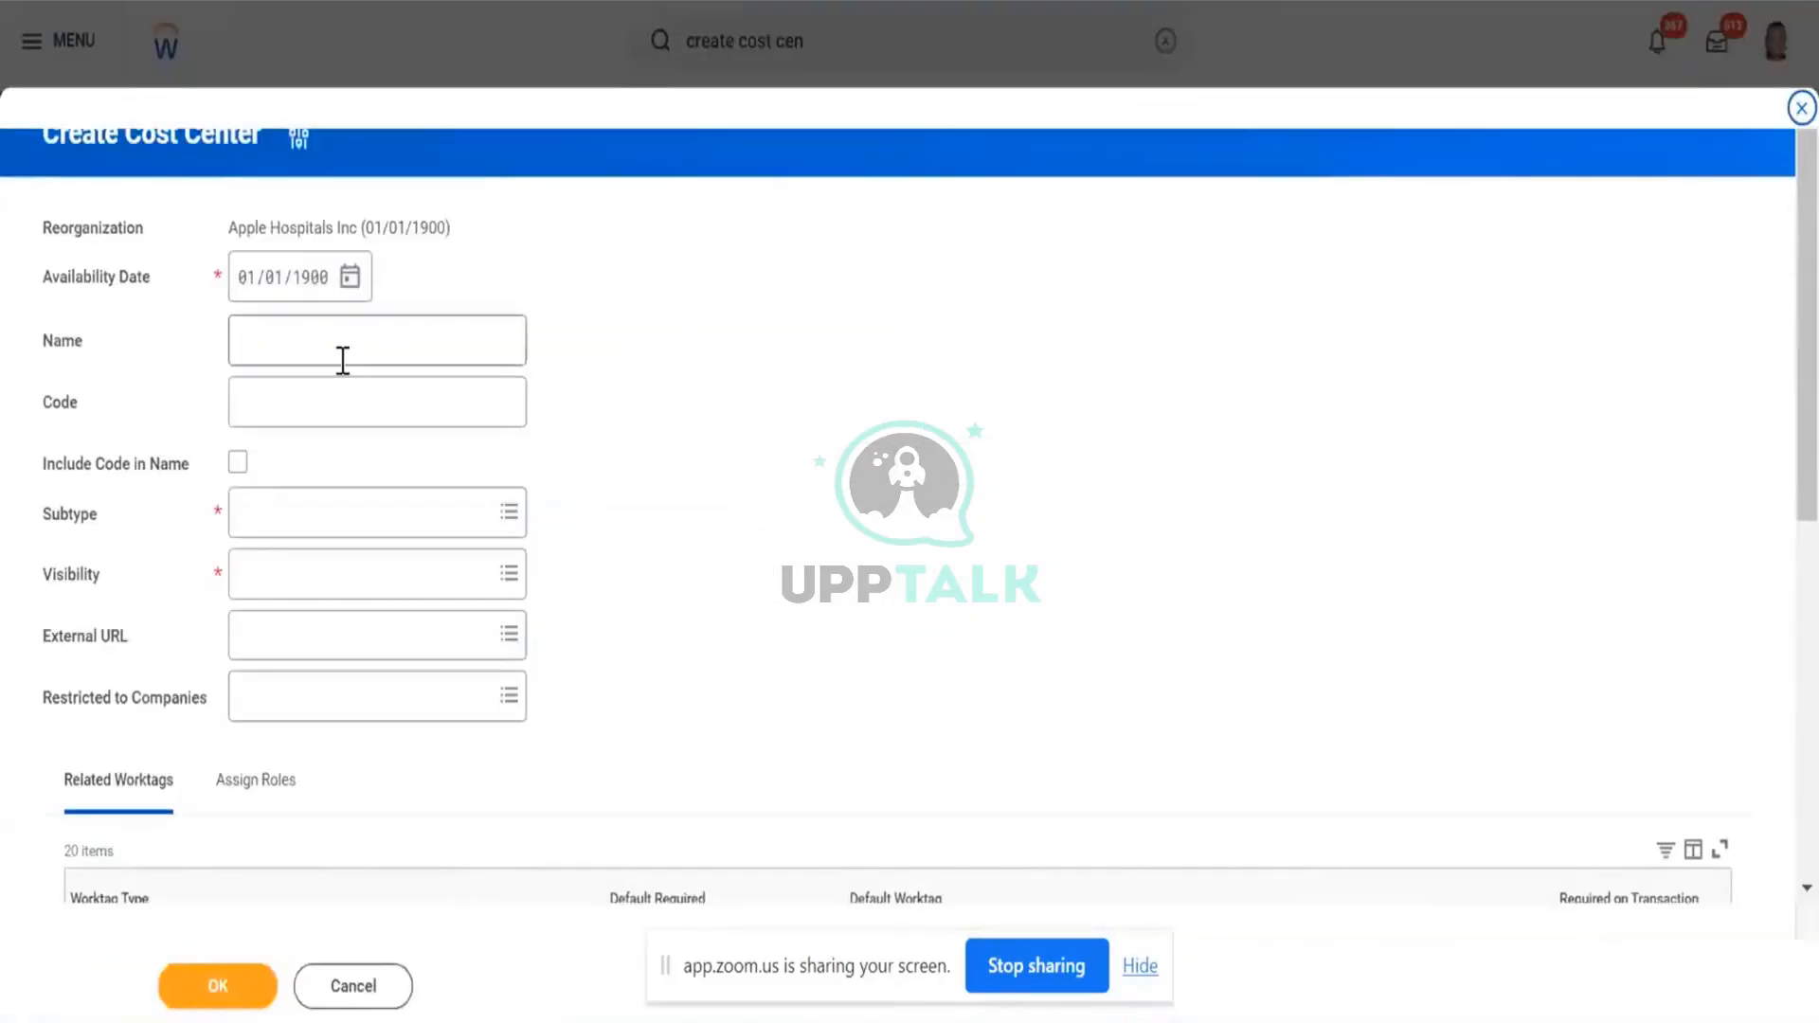
left_click(147, 281)
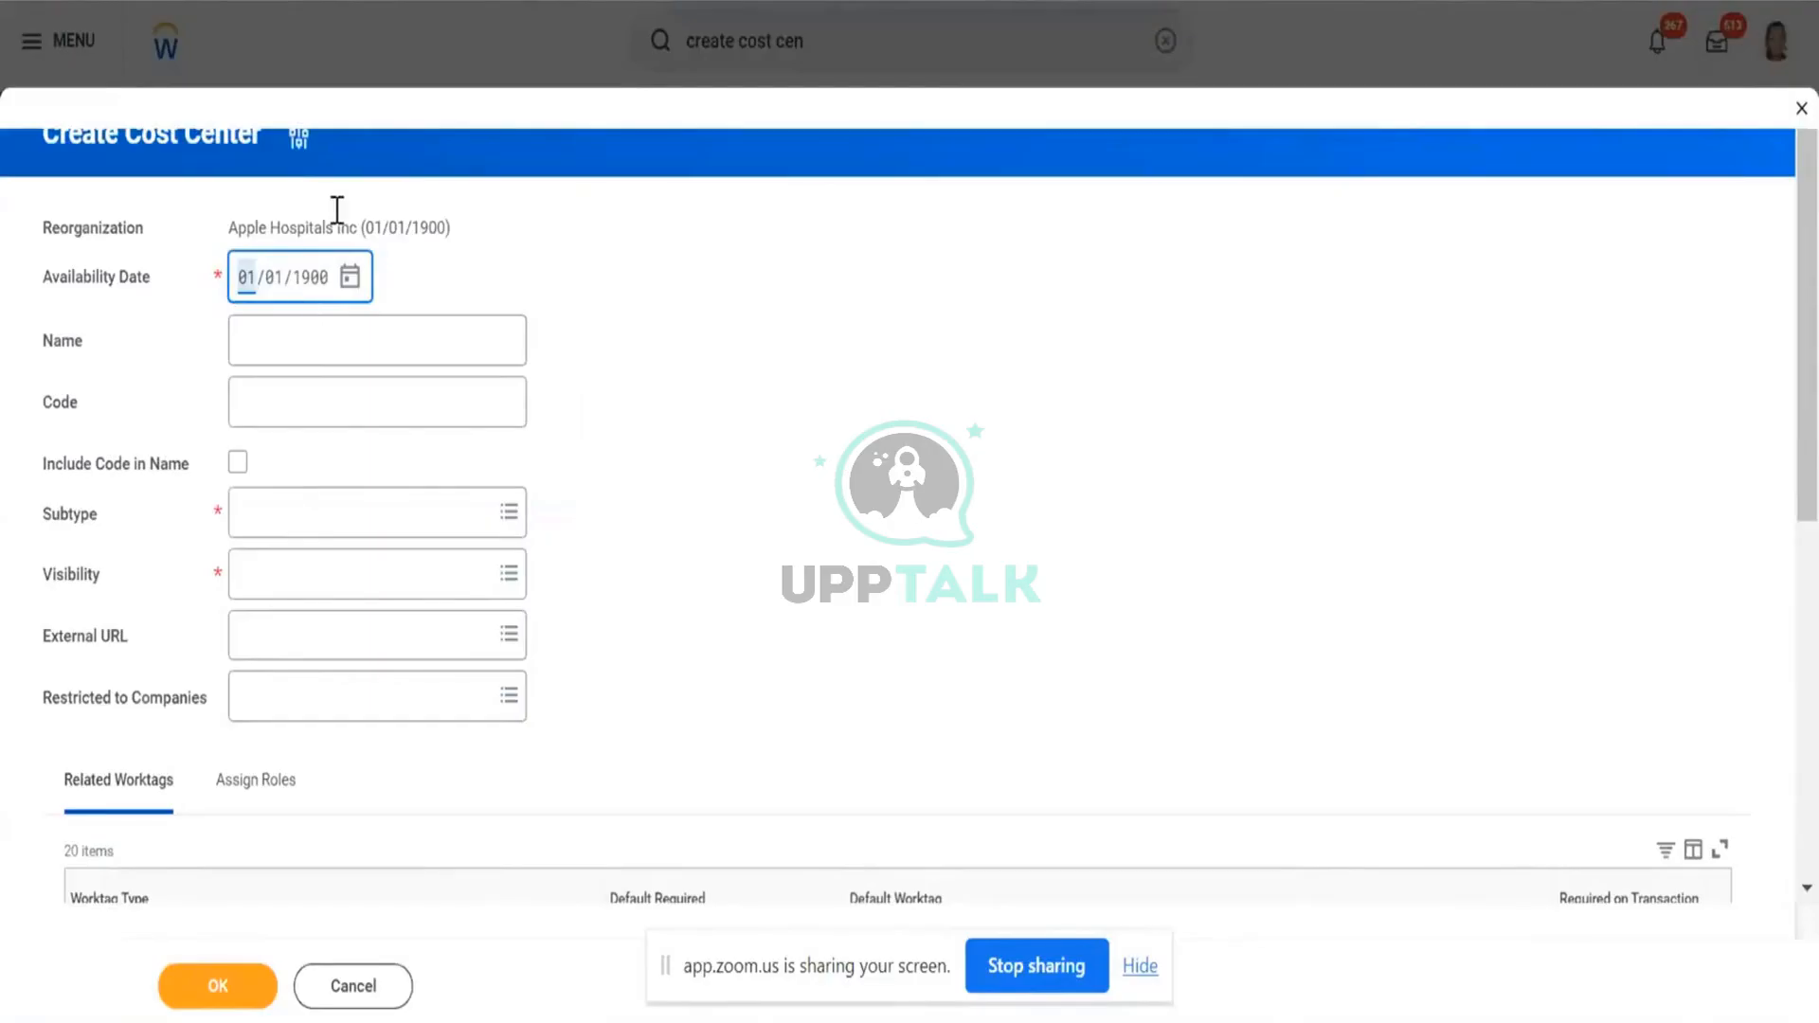
mouse_move(264, 254)
left_click(423, 345)
type("AH001 CC Management")
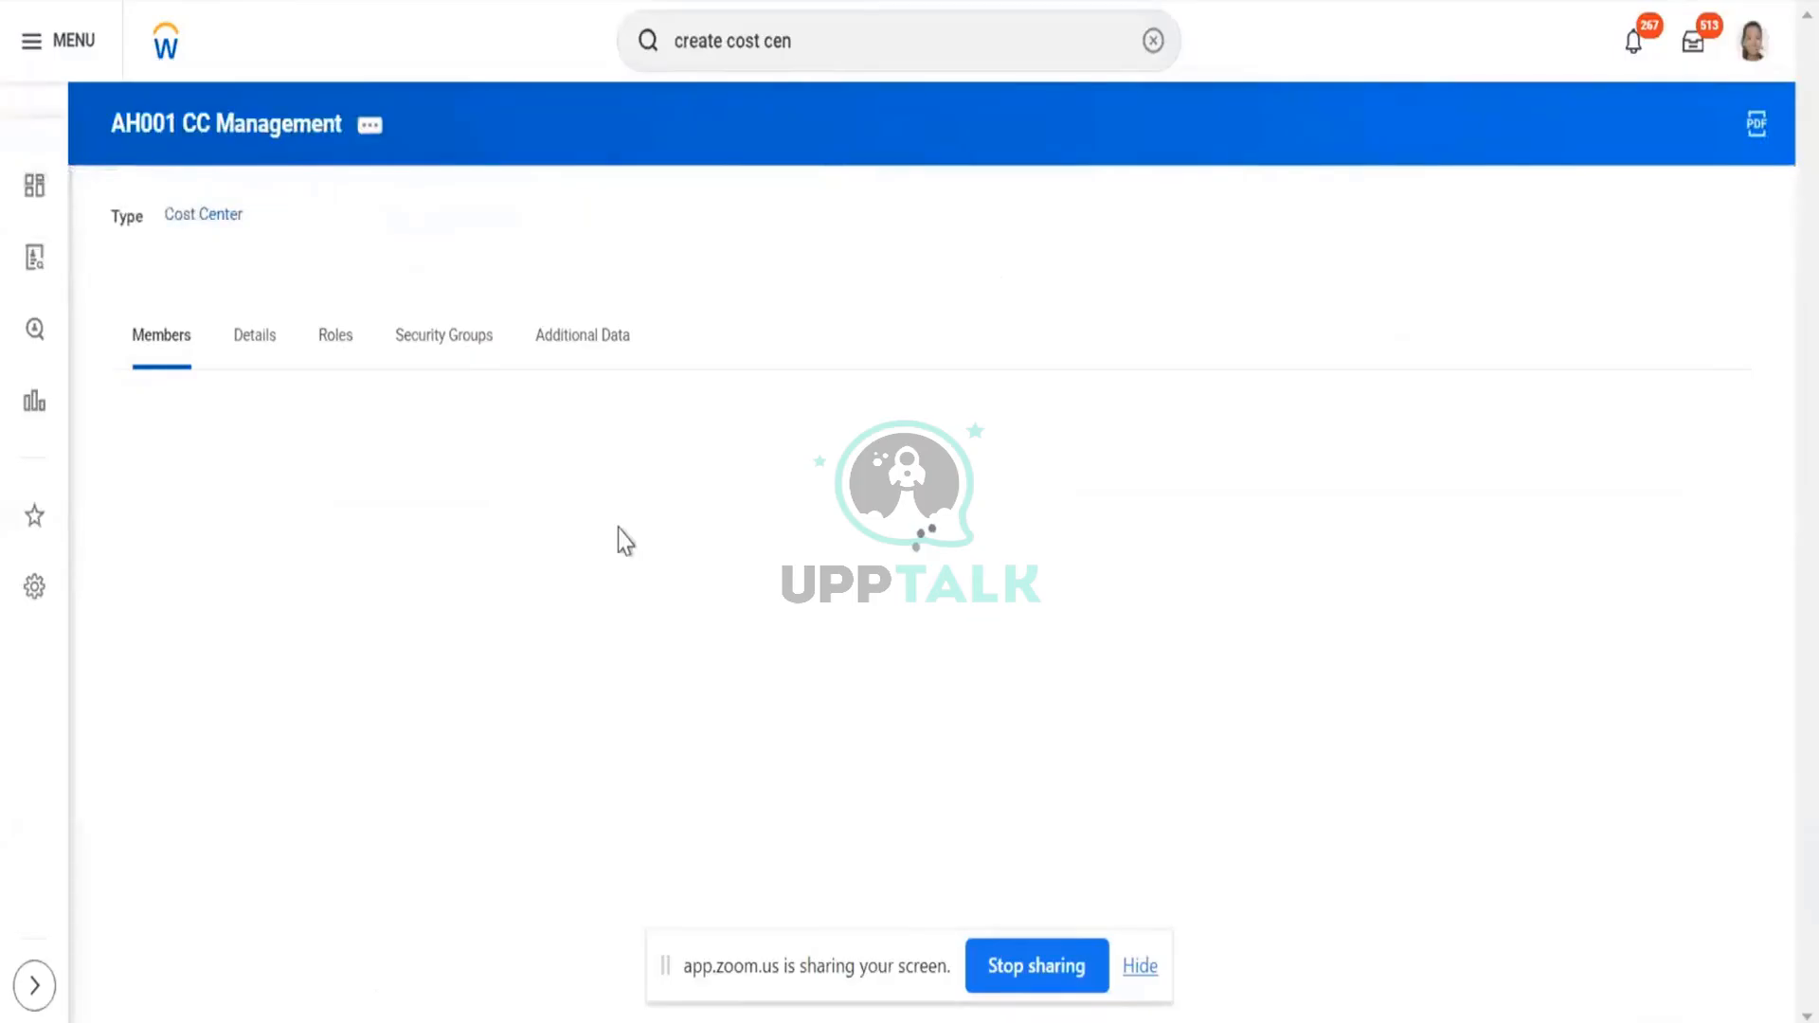
- Change the AH001 CC Management cost center's reference ID value to AH001 CC Management, save it, and return to the cost center's page
left_click(368, 130)
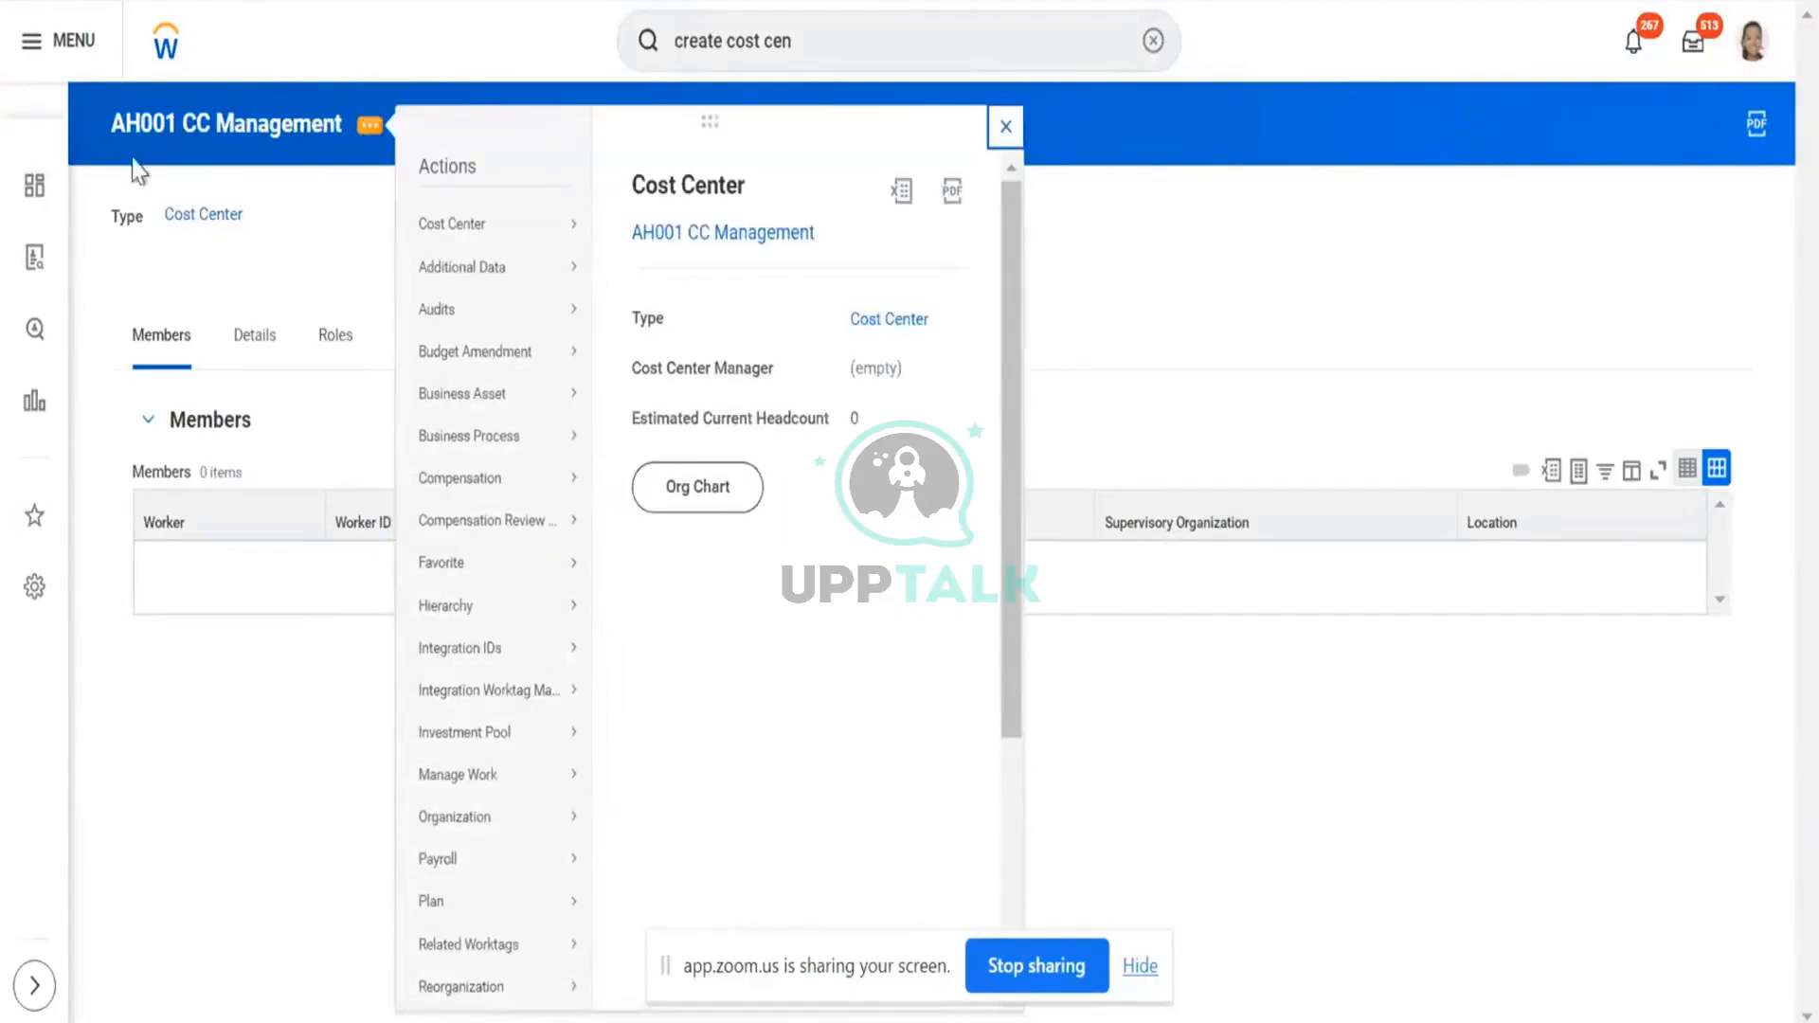
mouse_move(559, 665)
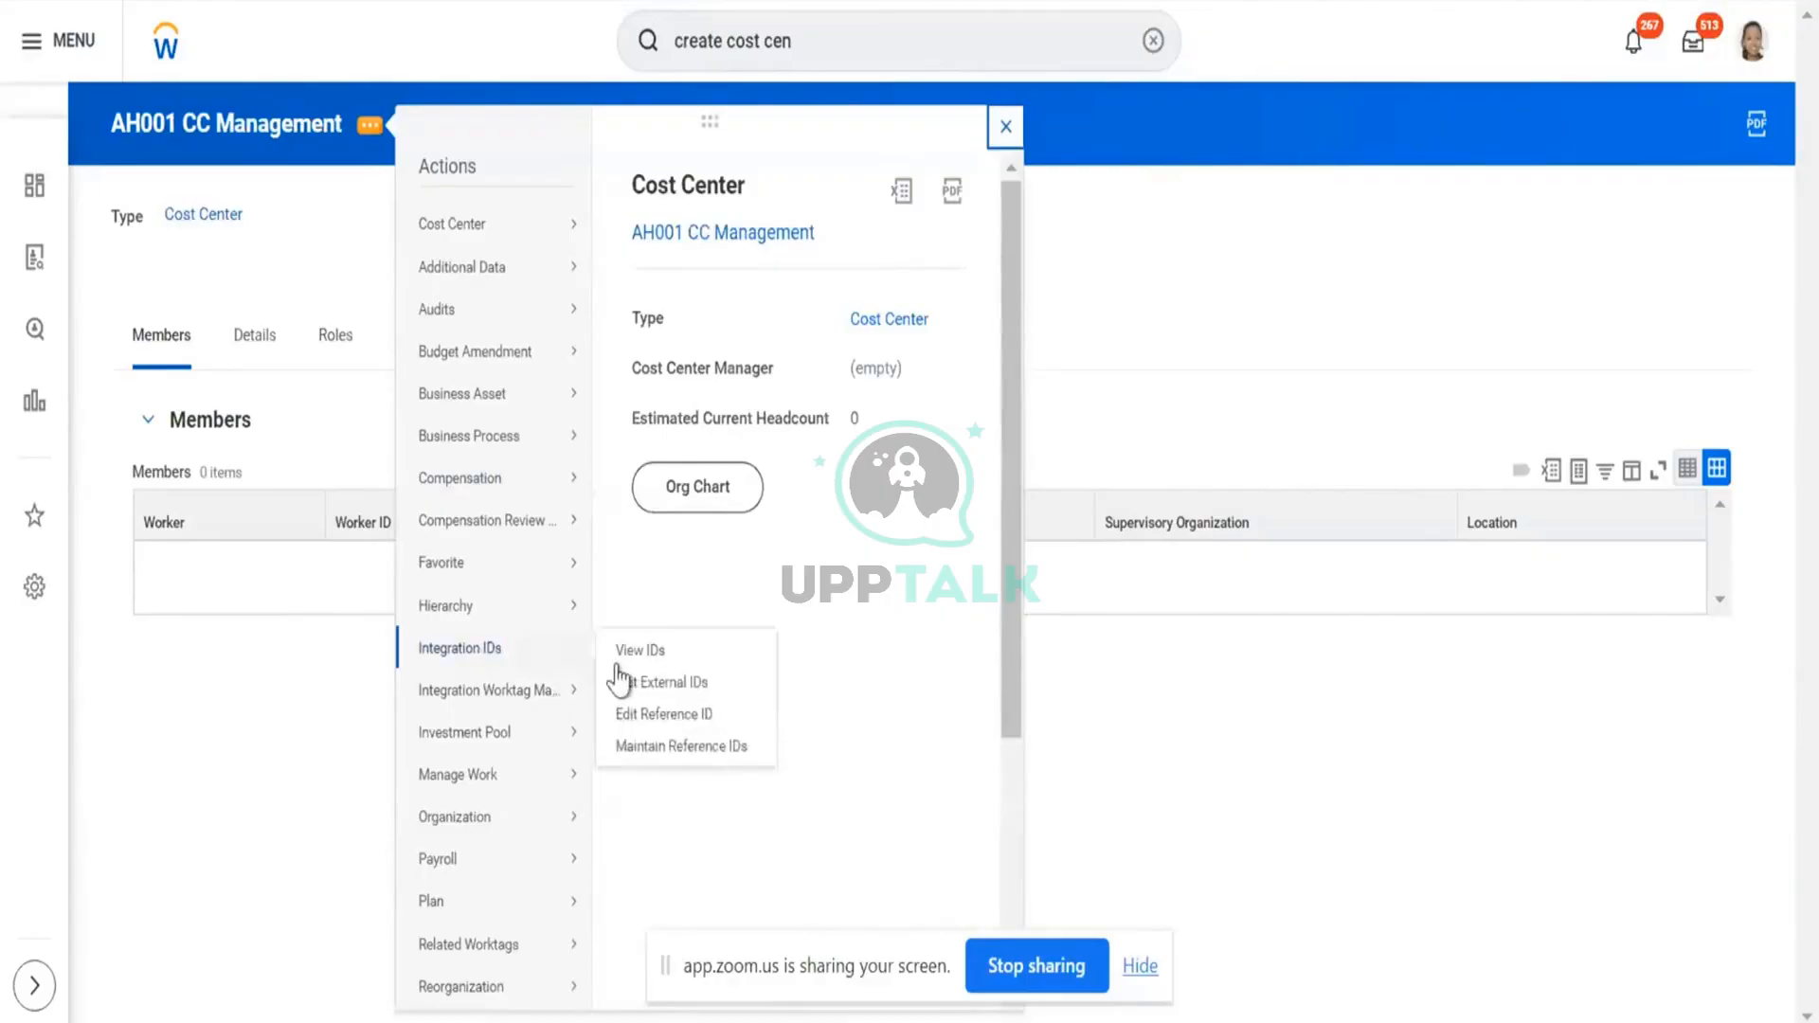
left_click(654, 711)
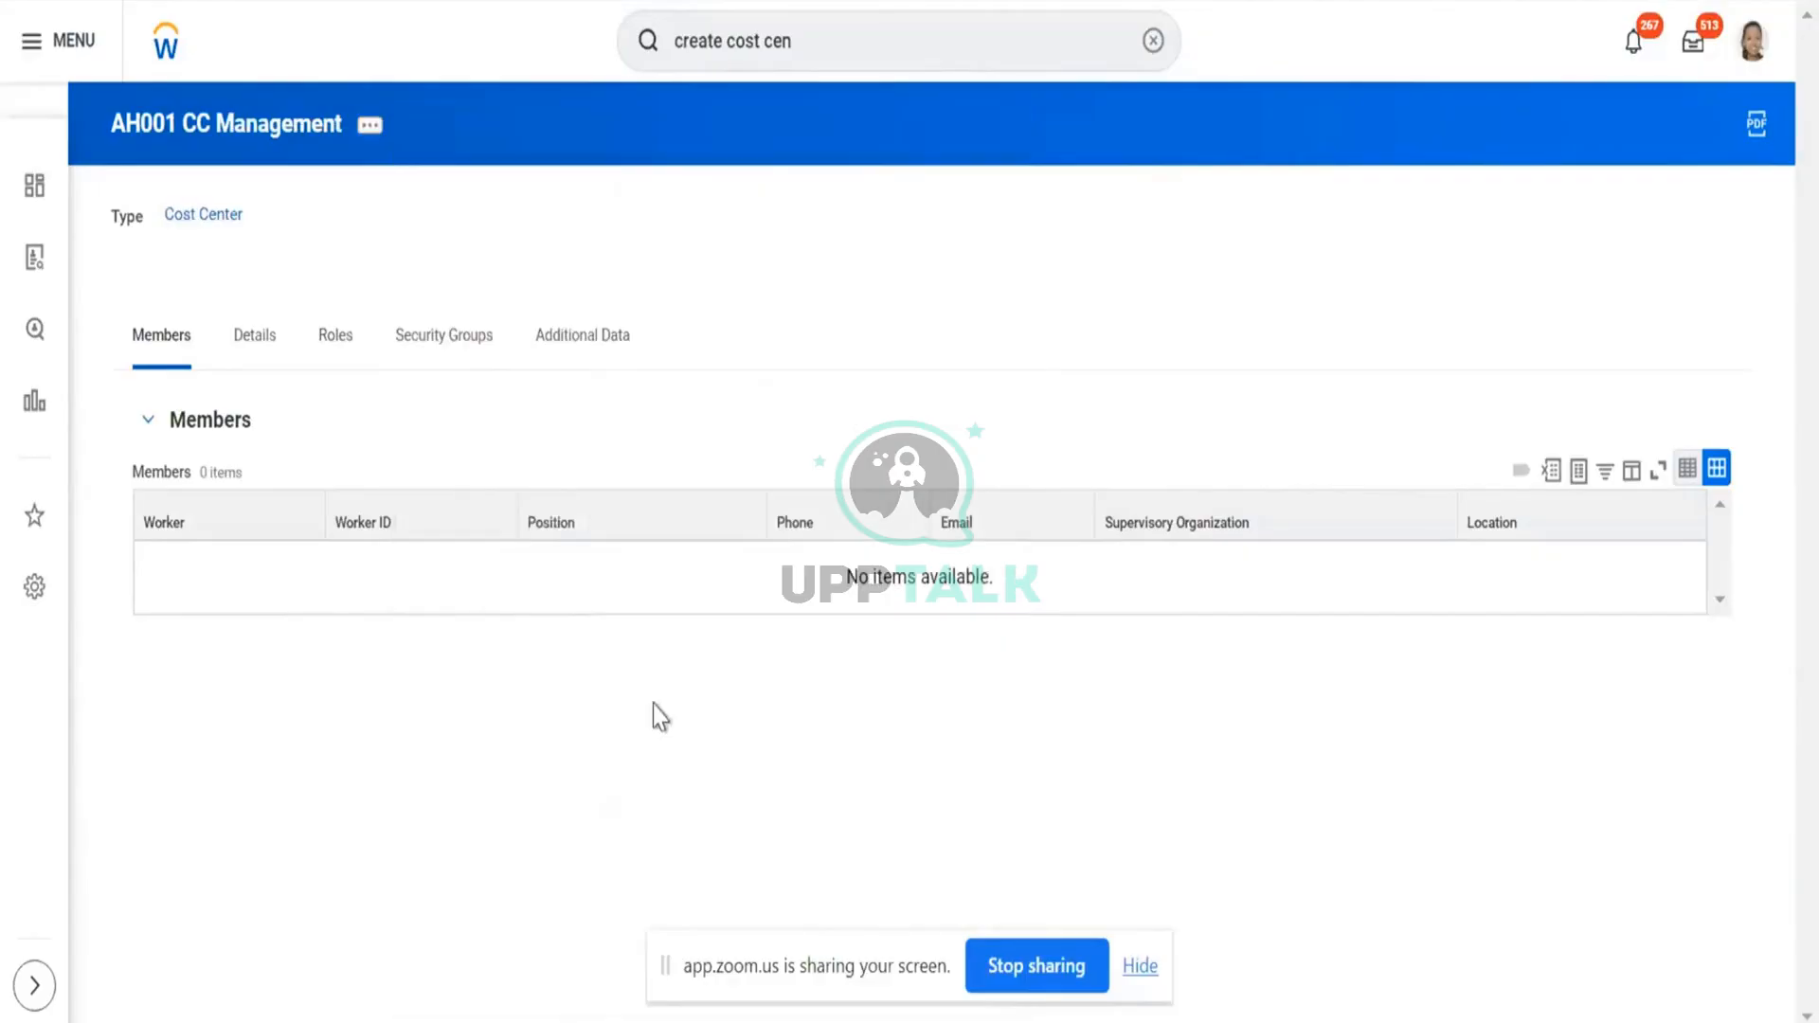
left_click(414, 338)
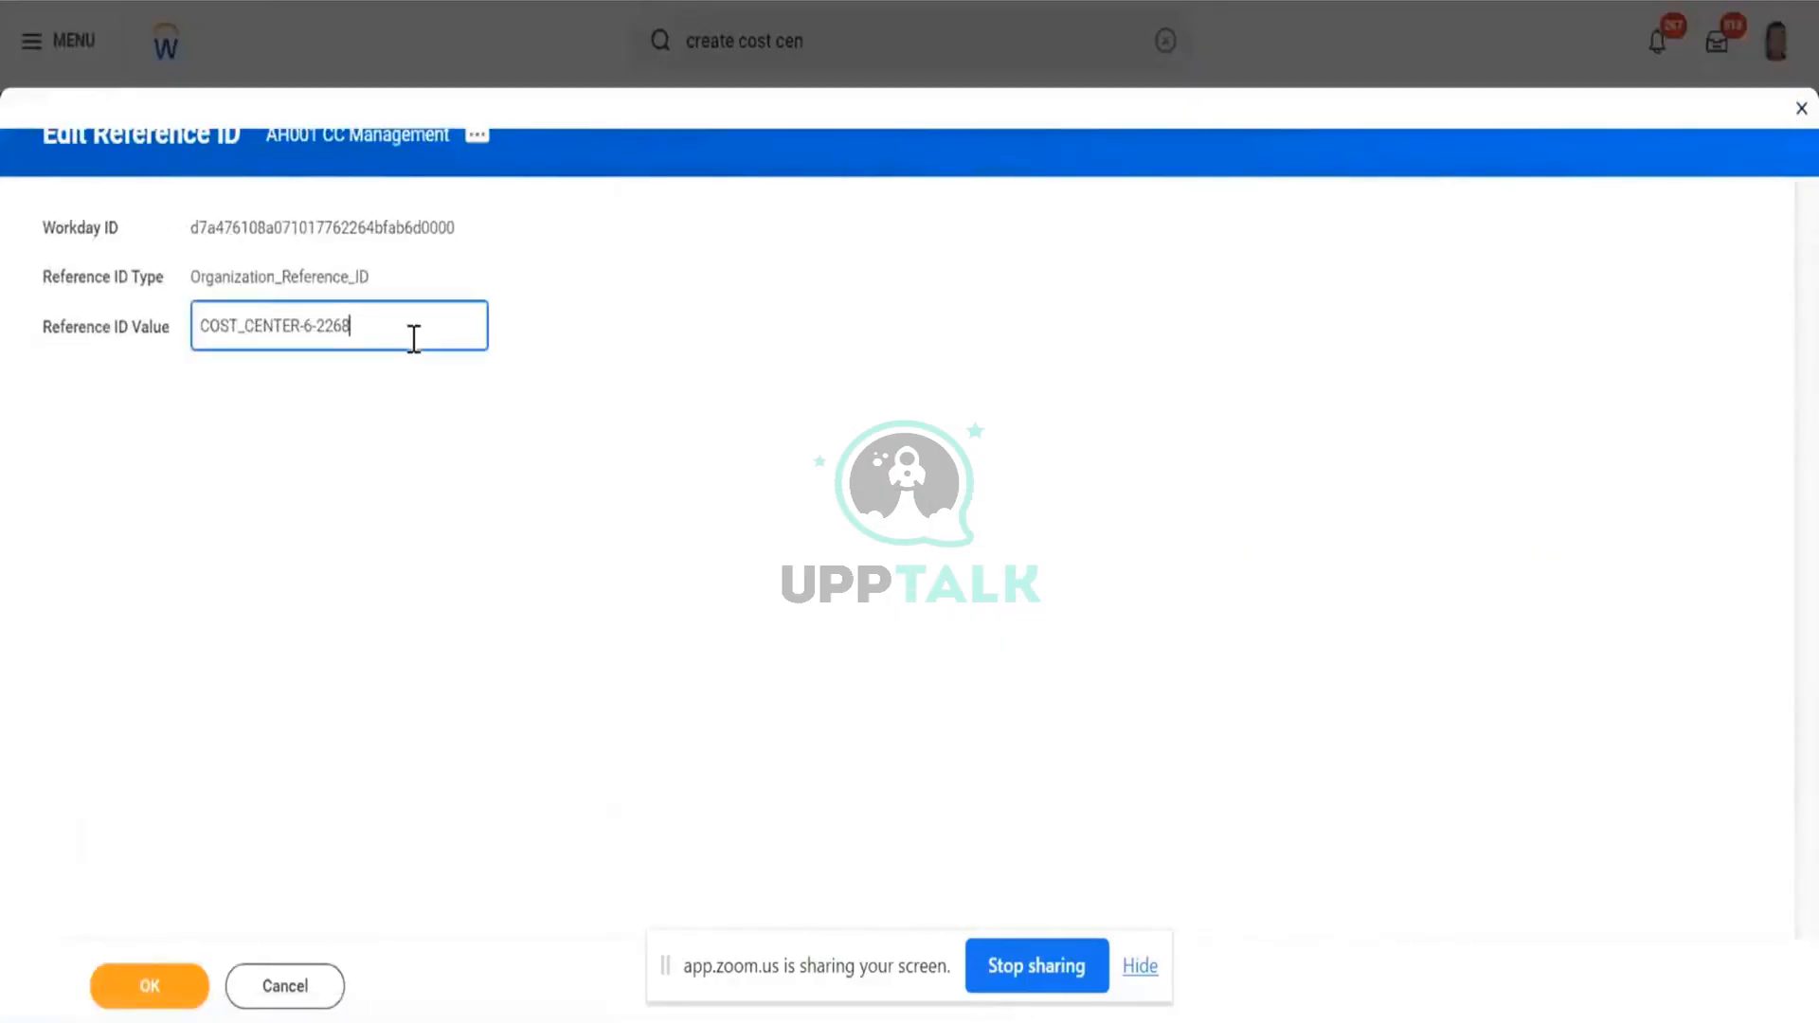
key("ctrl+a")
type("AH001 CC Management")
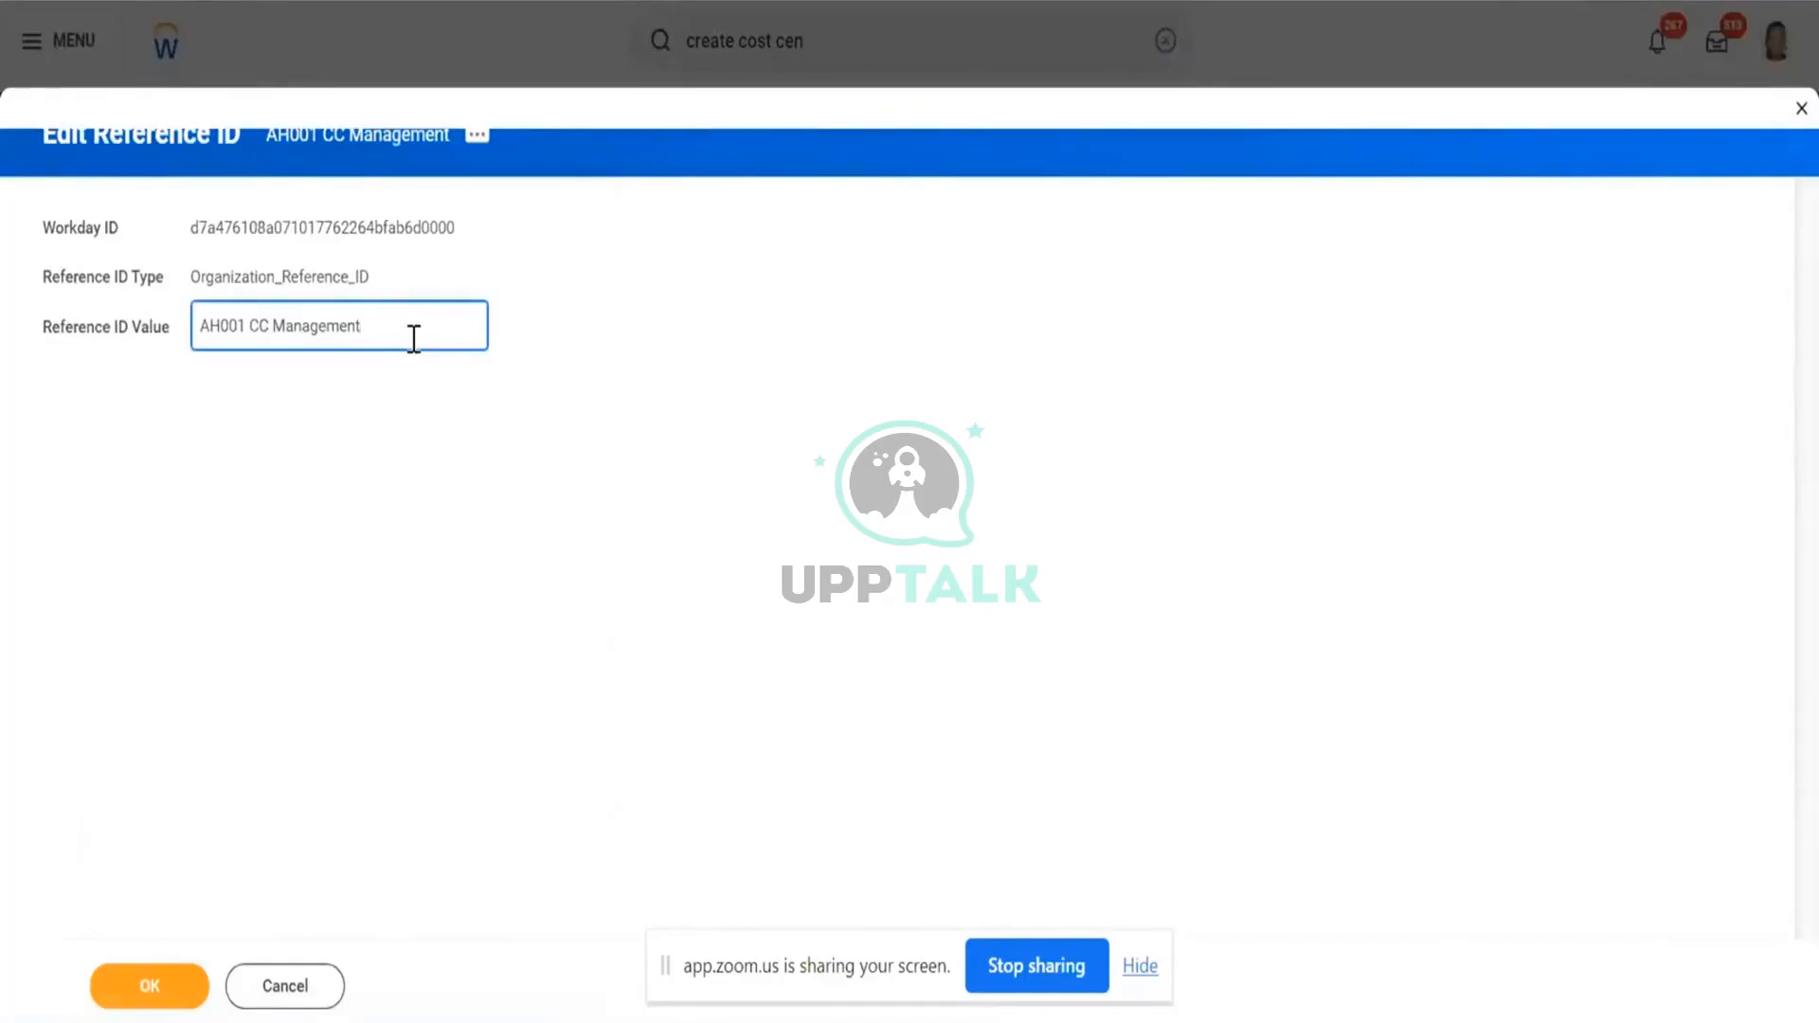
left_click(261, 140)
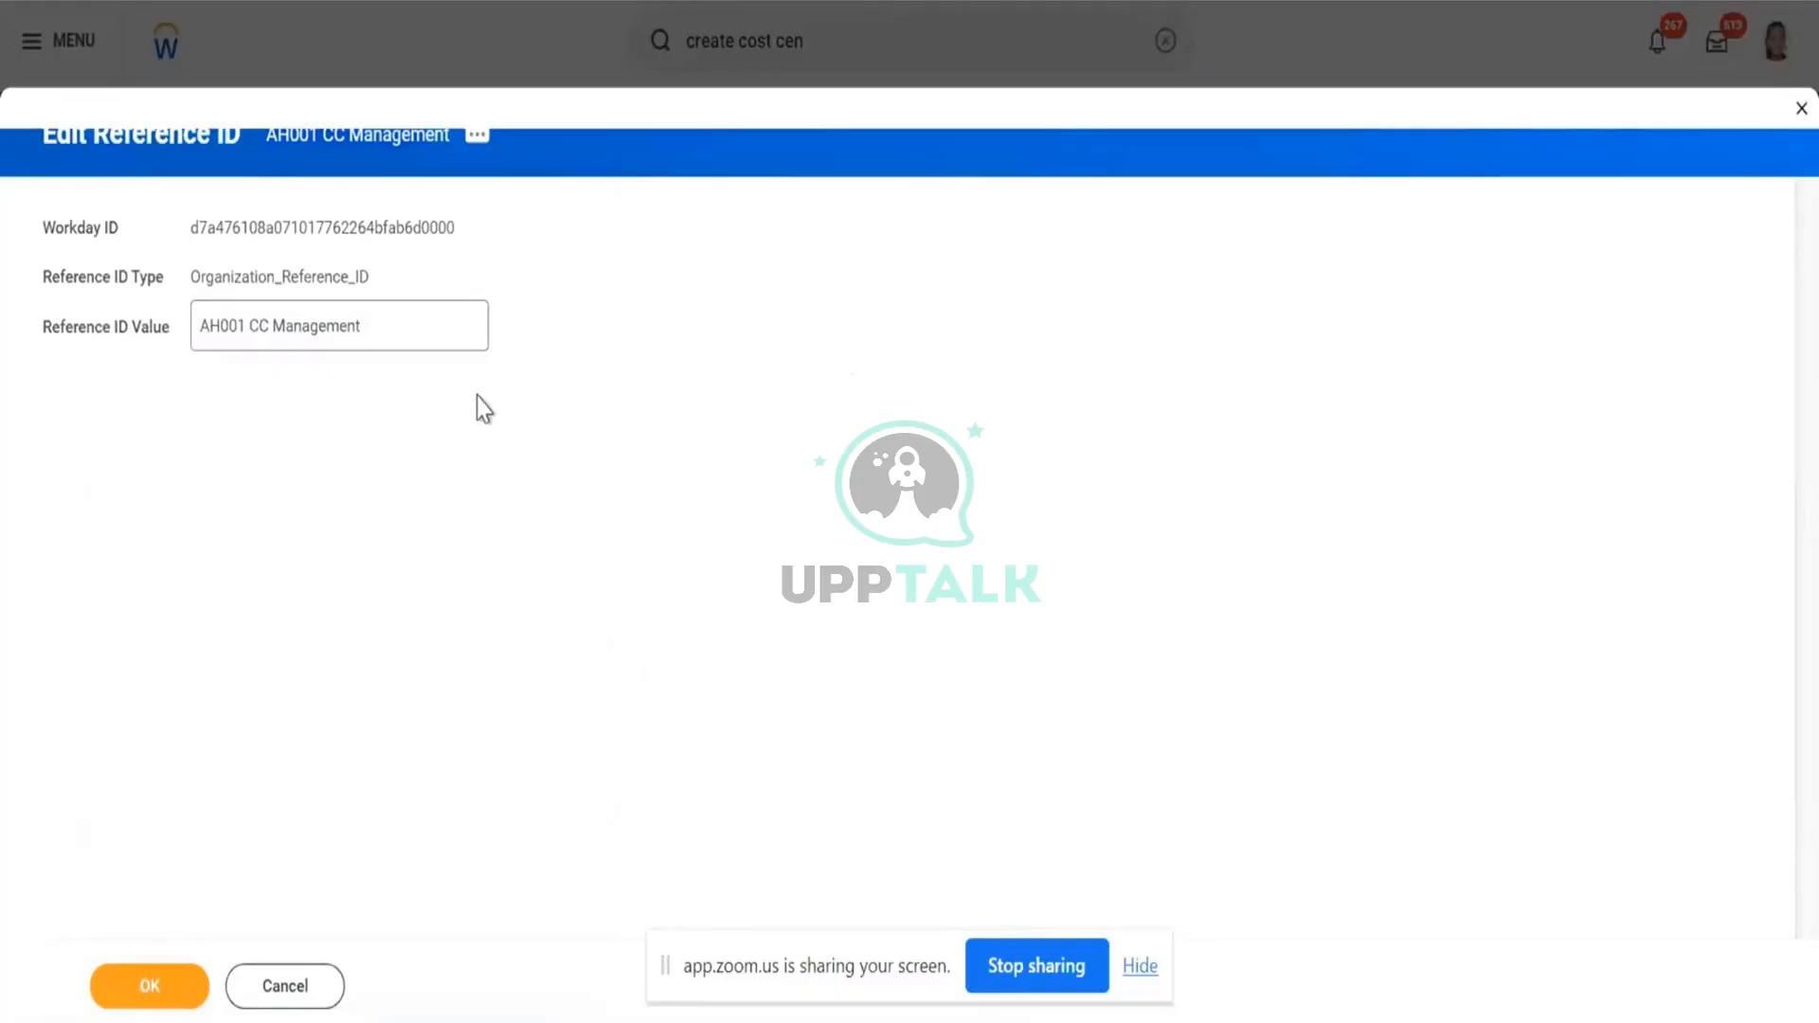
left_click(173, 988)
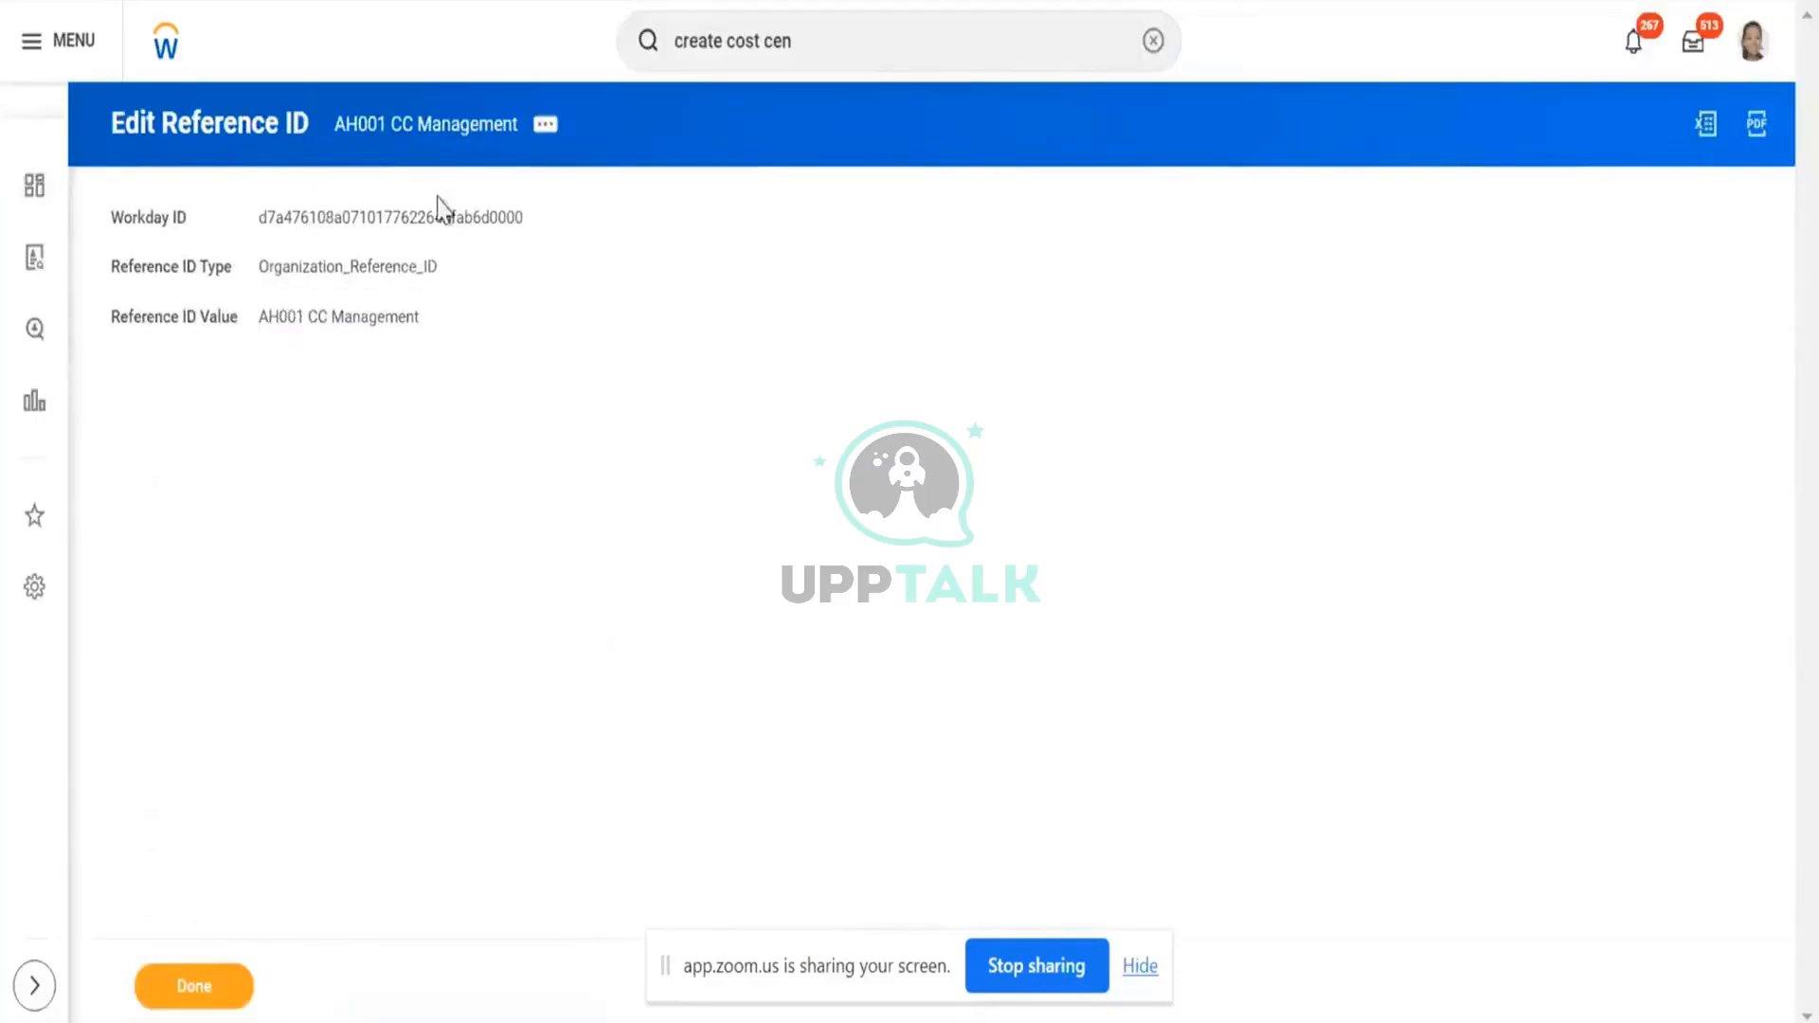
left_click(440, 132)
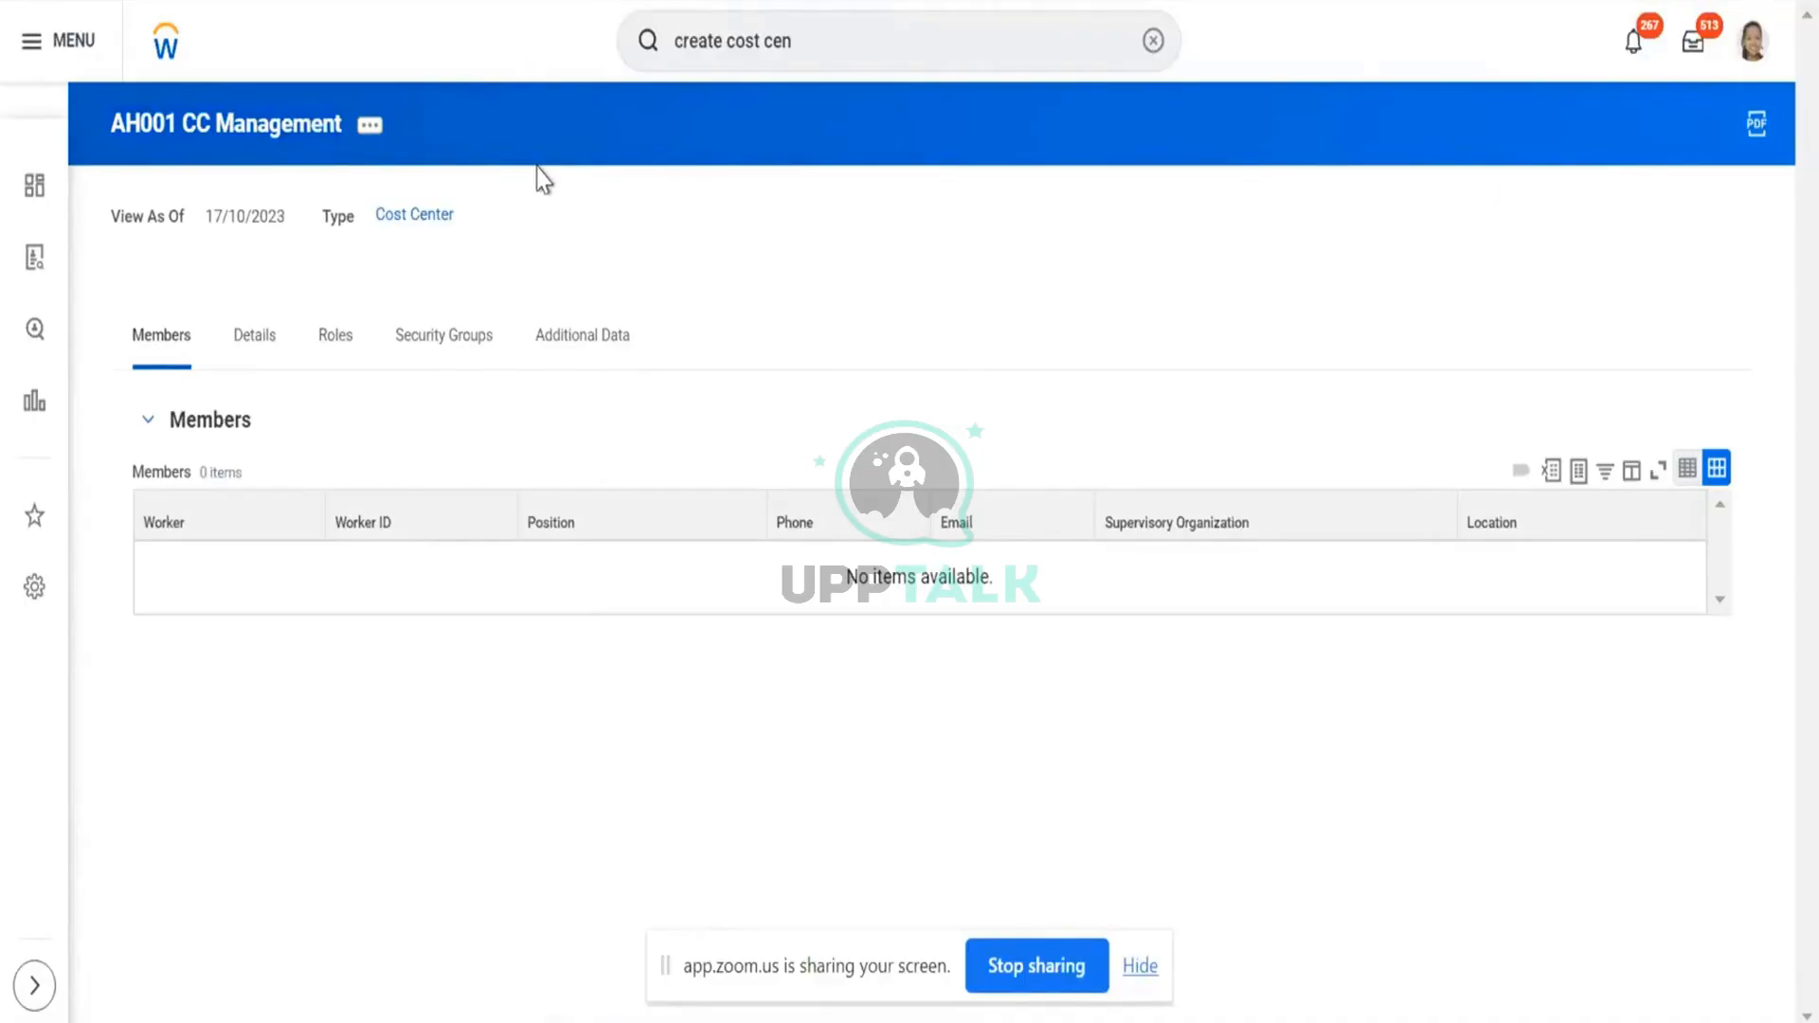
- Duplicate the browser tab, find the Create Cost Center Hierarchy task, and open it
right_click(944, 2)
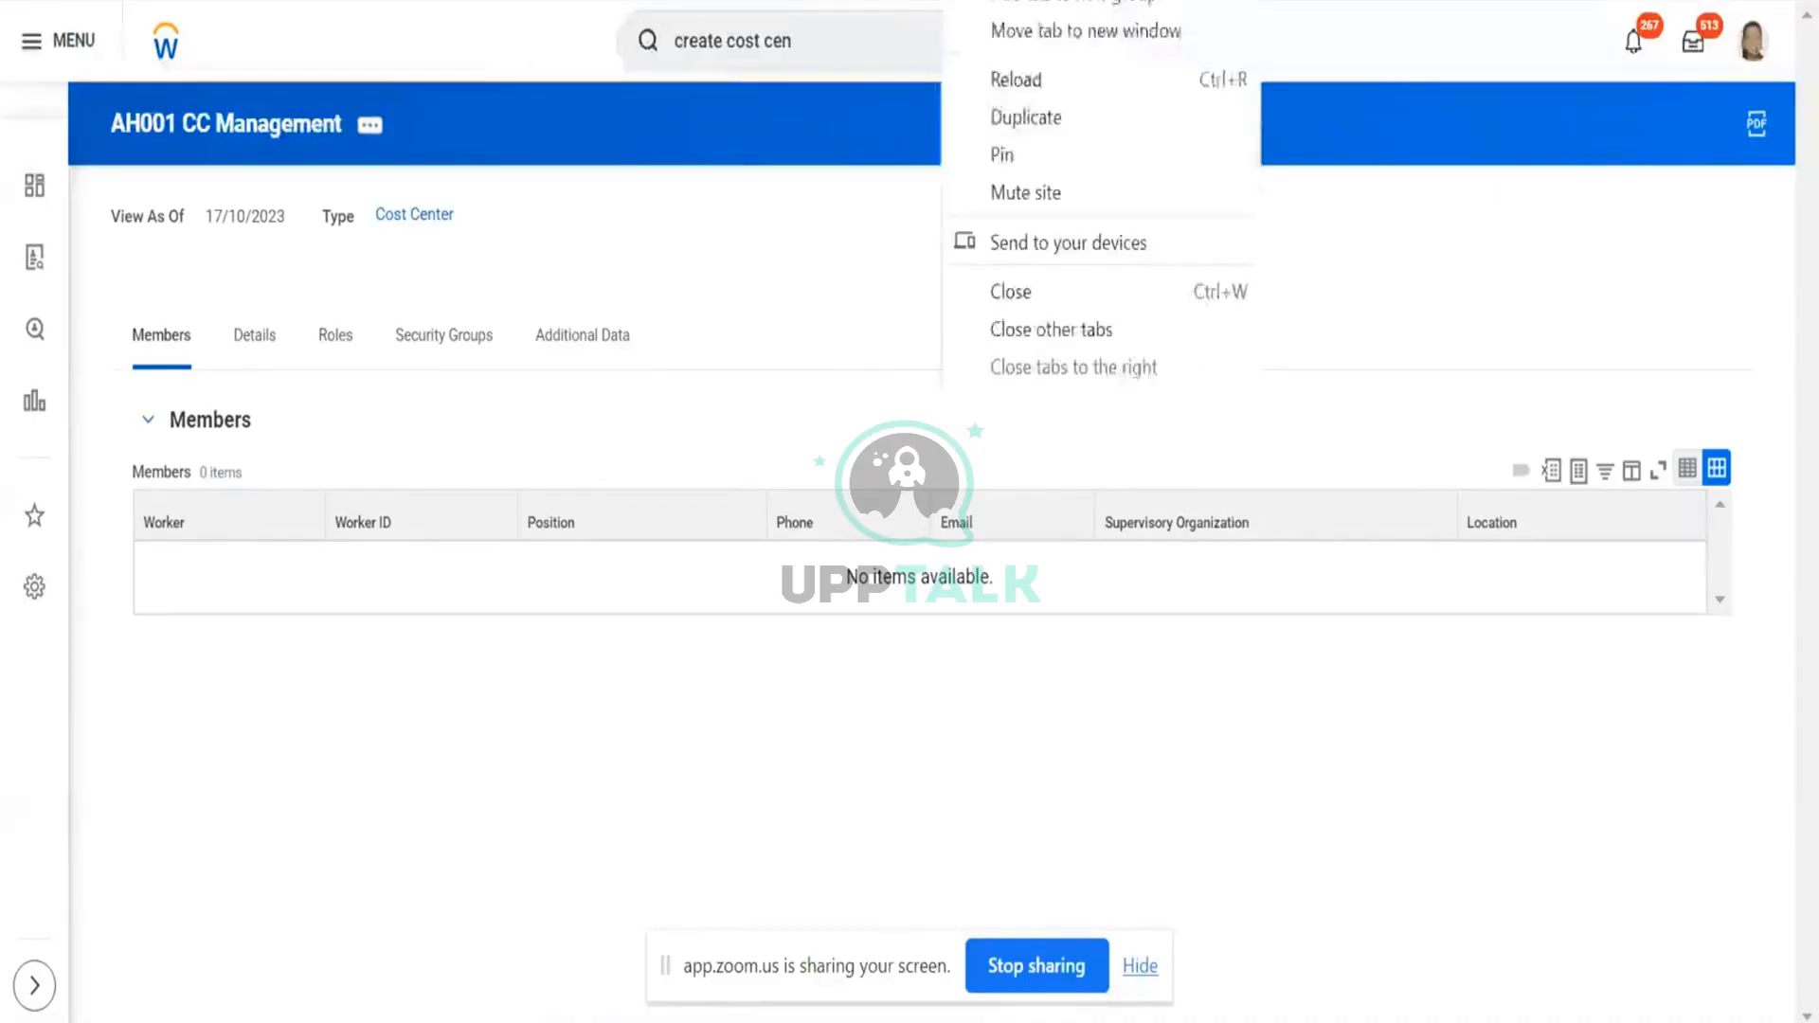
left_click(1042, 117)
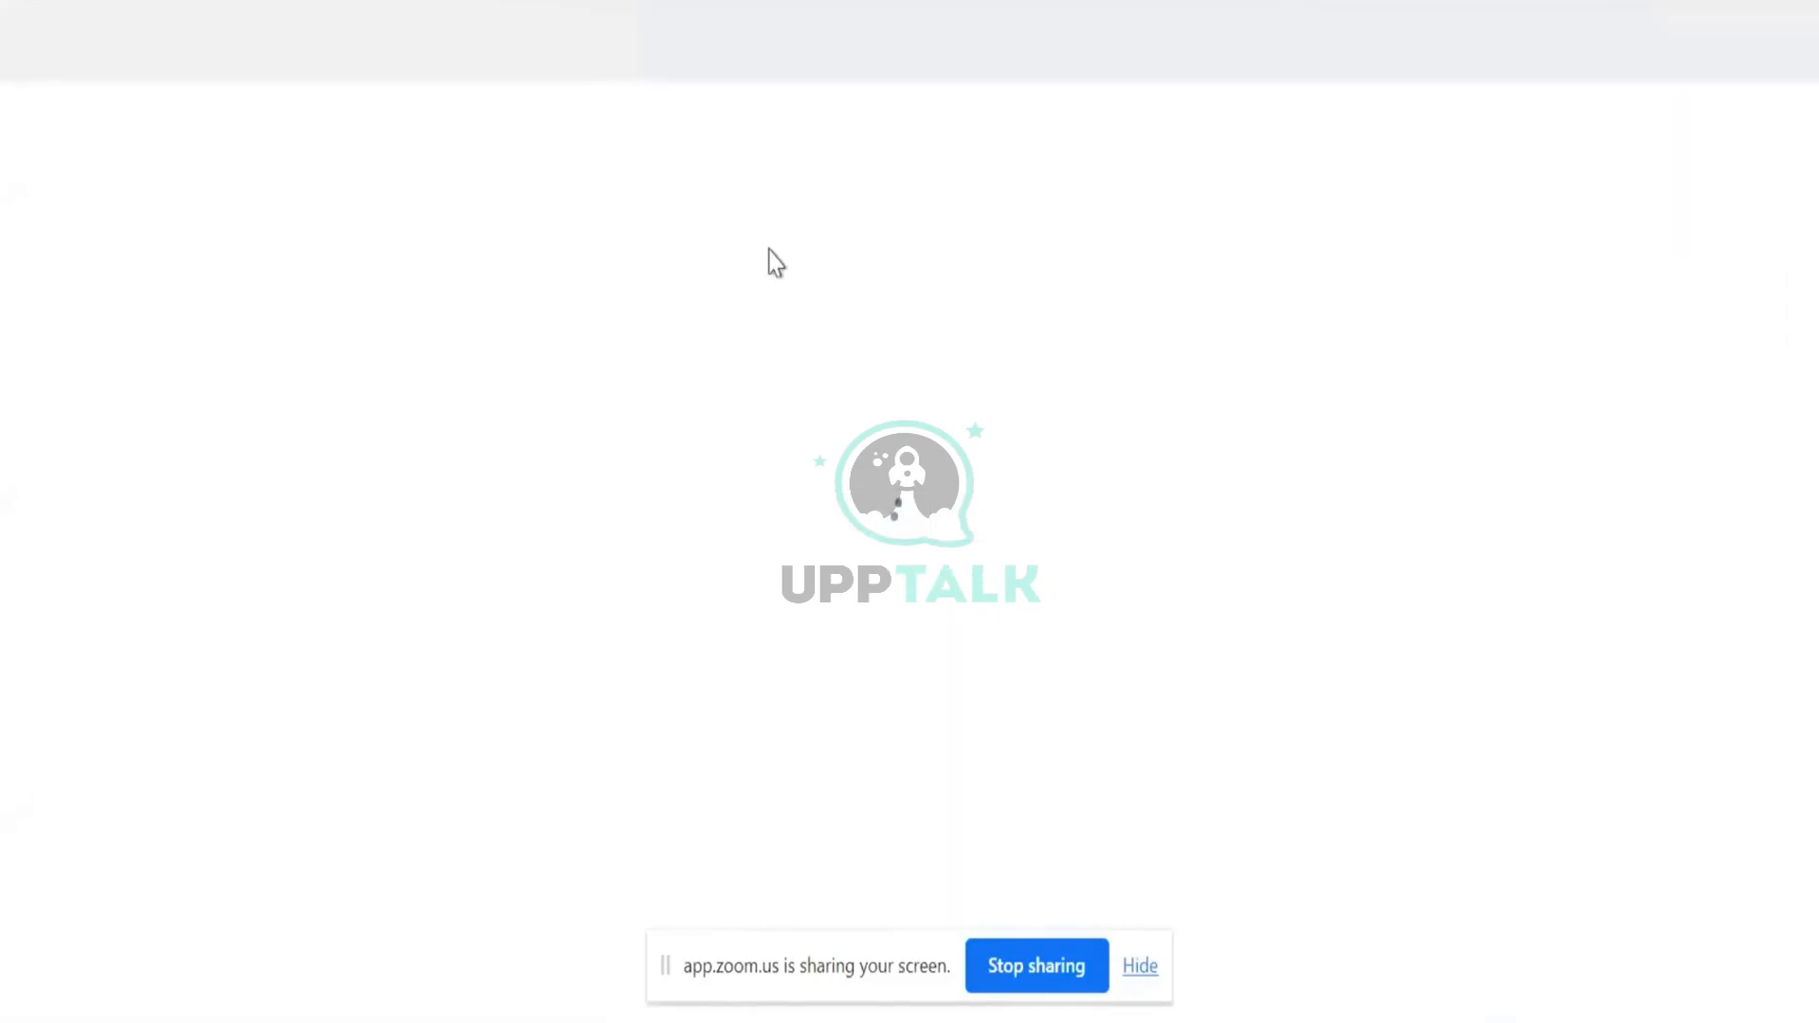
left_click(779, 54)
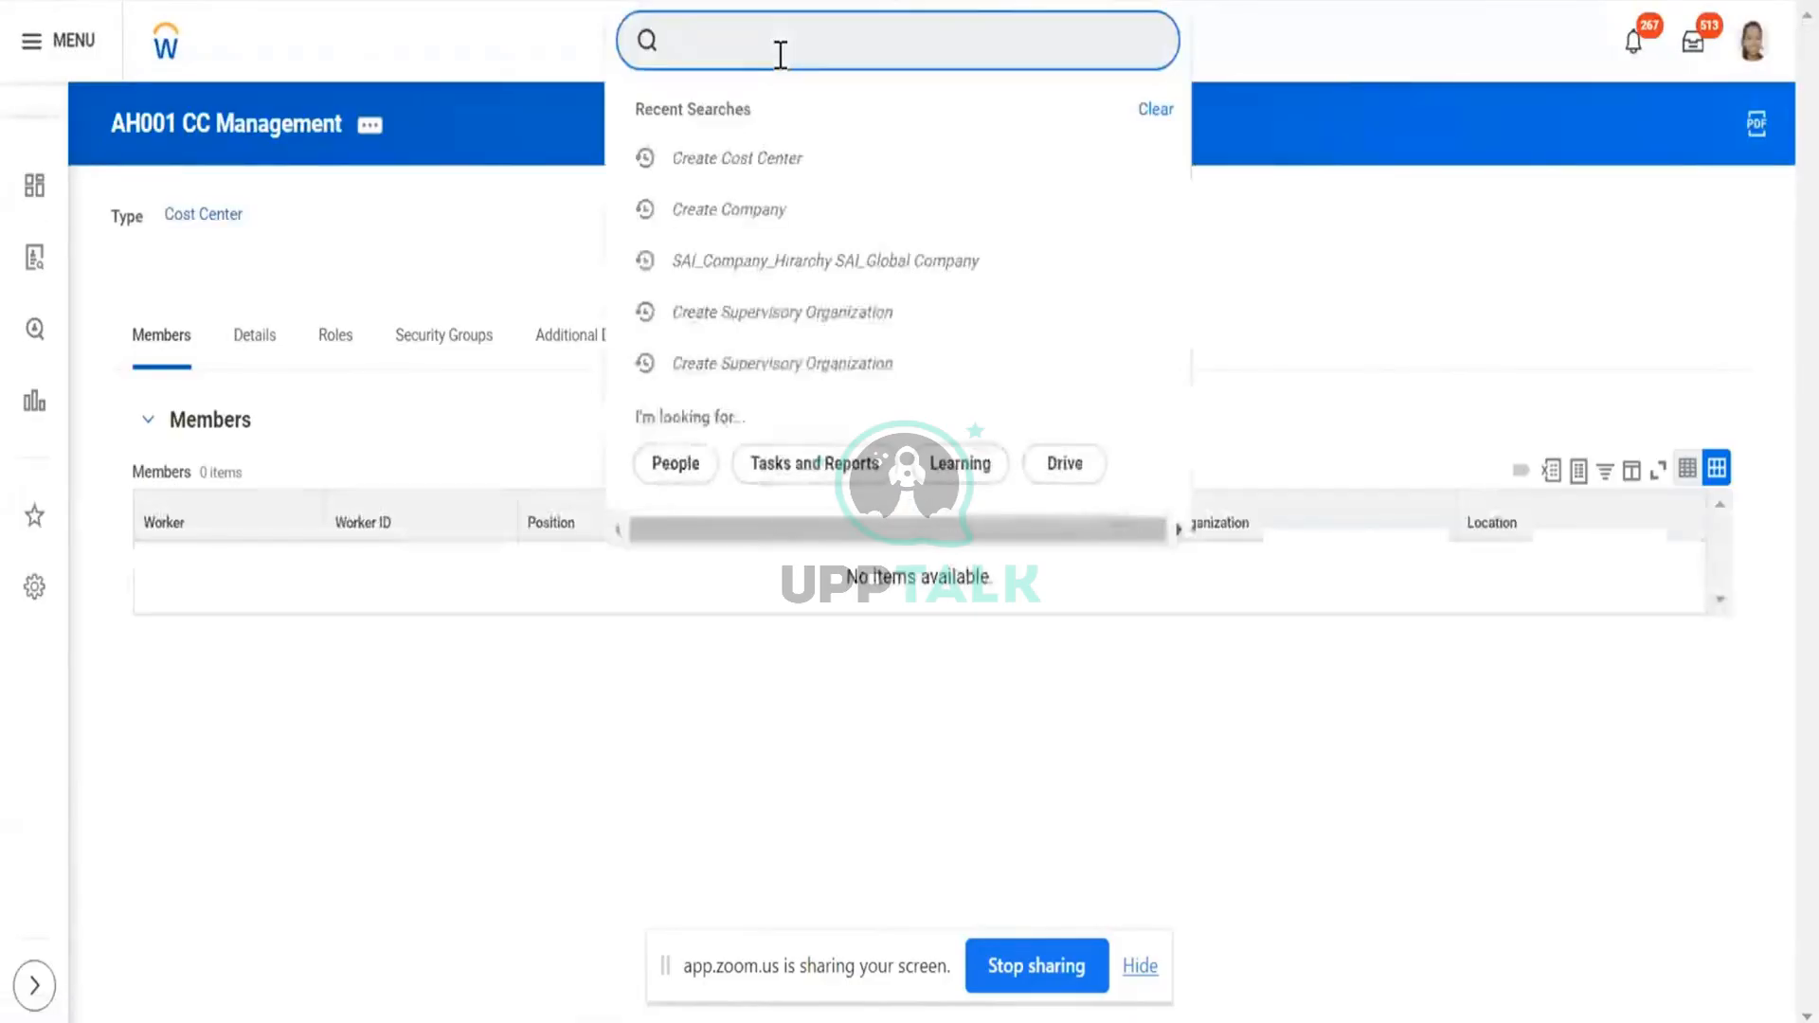
type("create cos ")
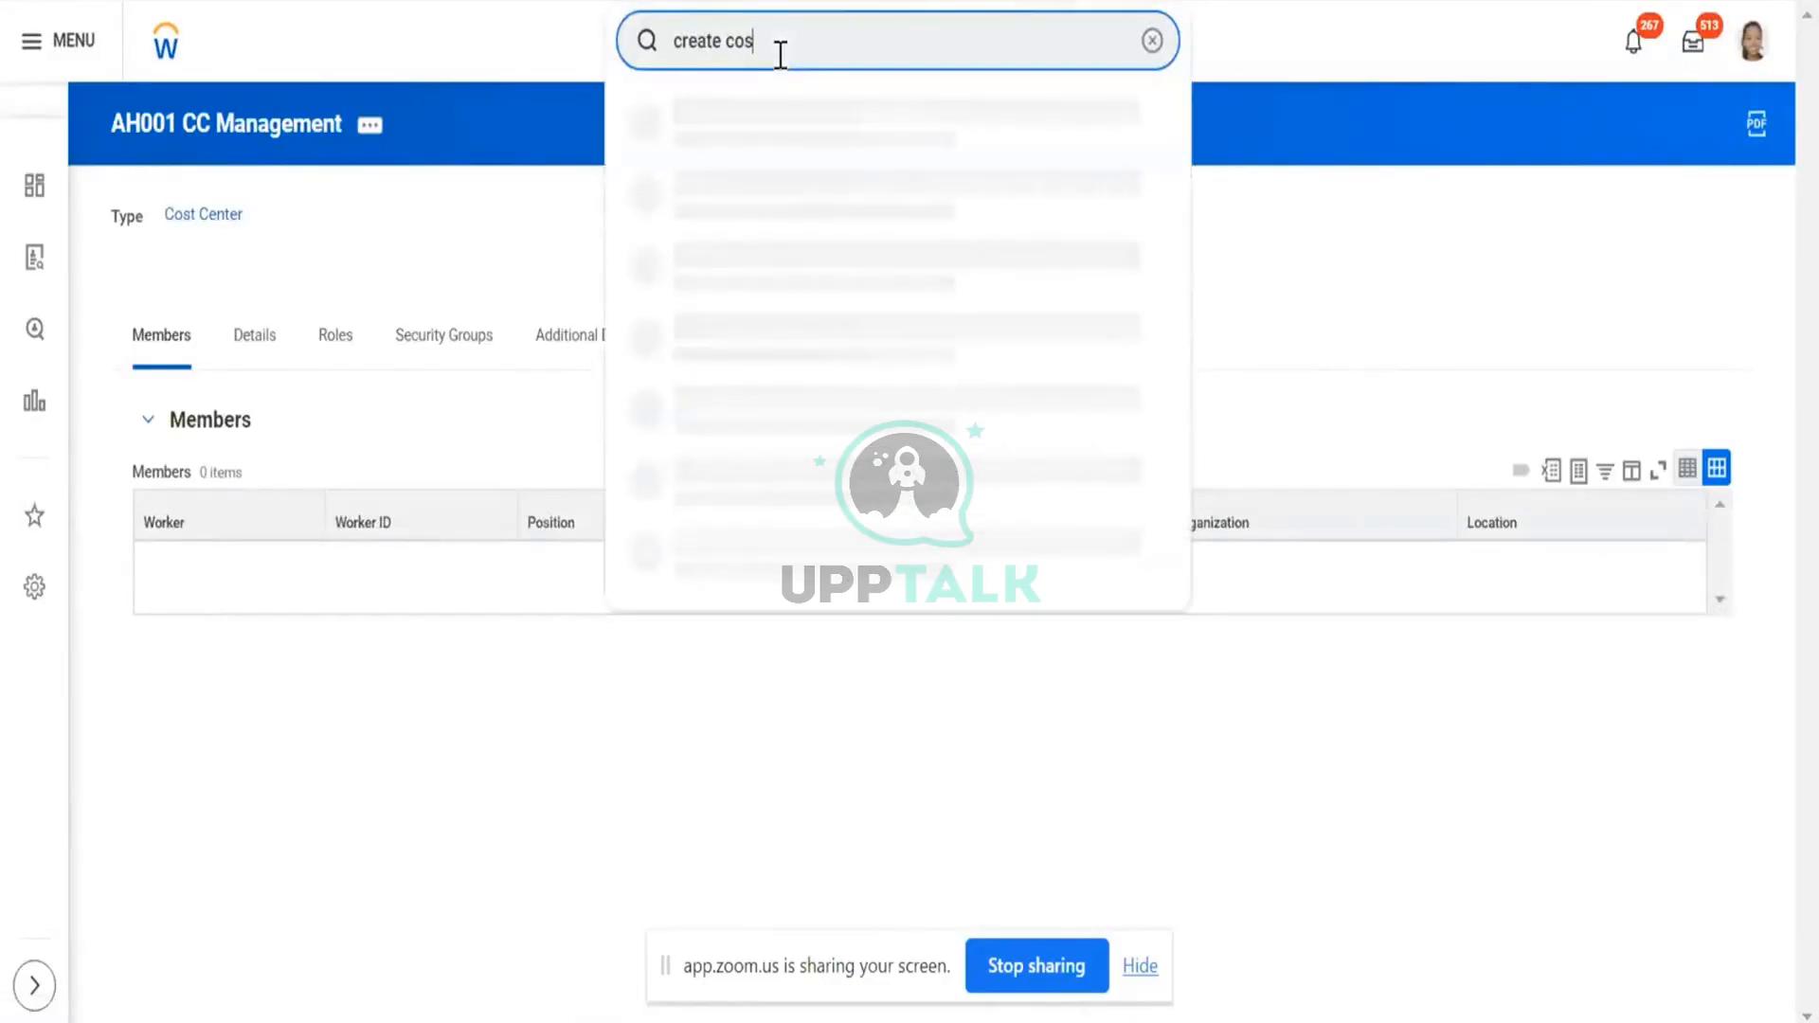
type("cen hier")
left_click(799, 129)
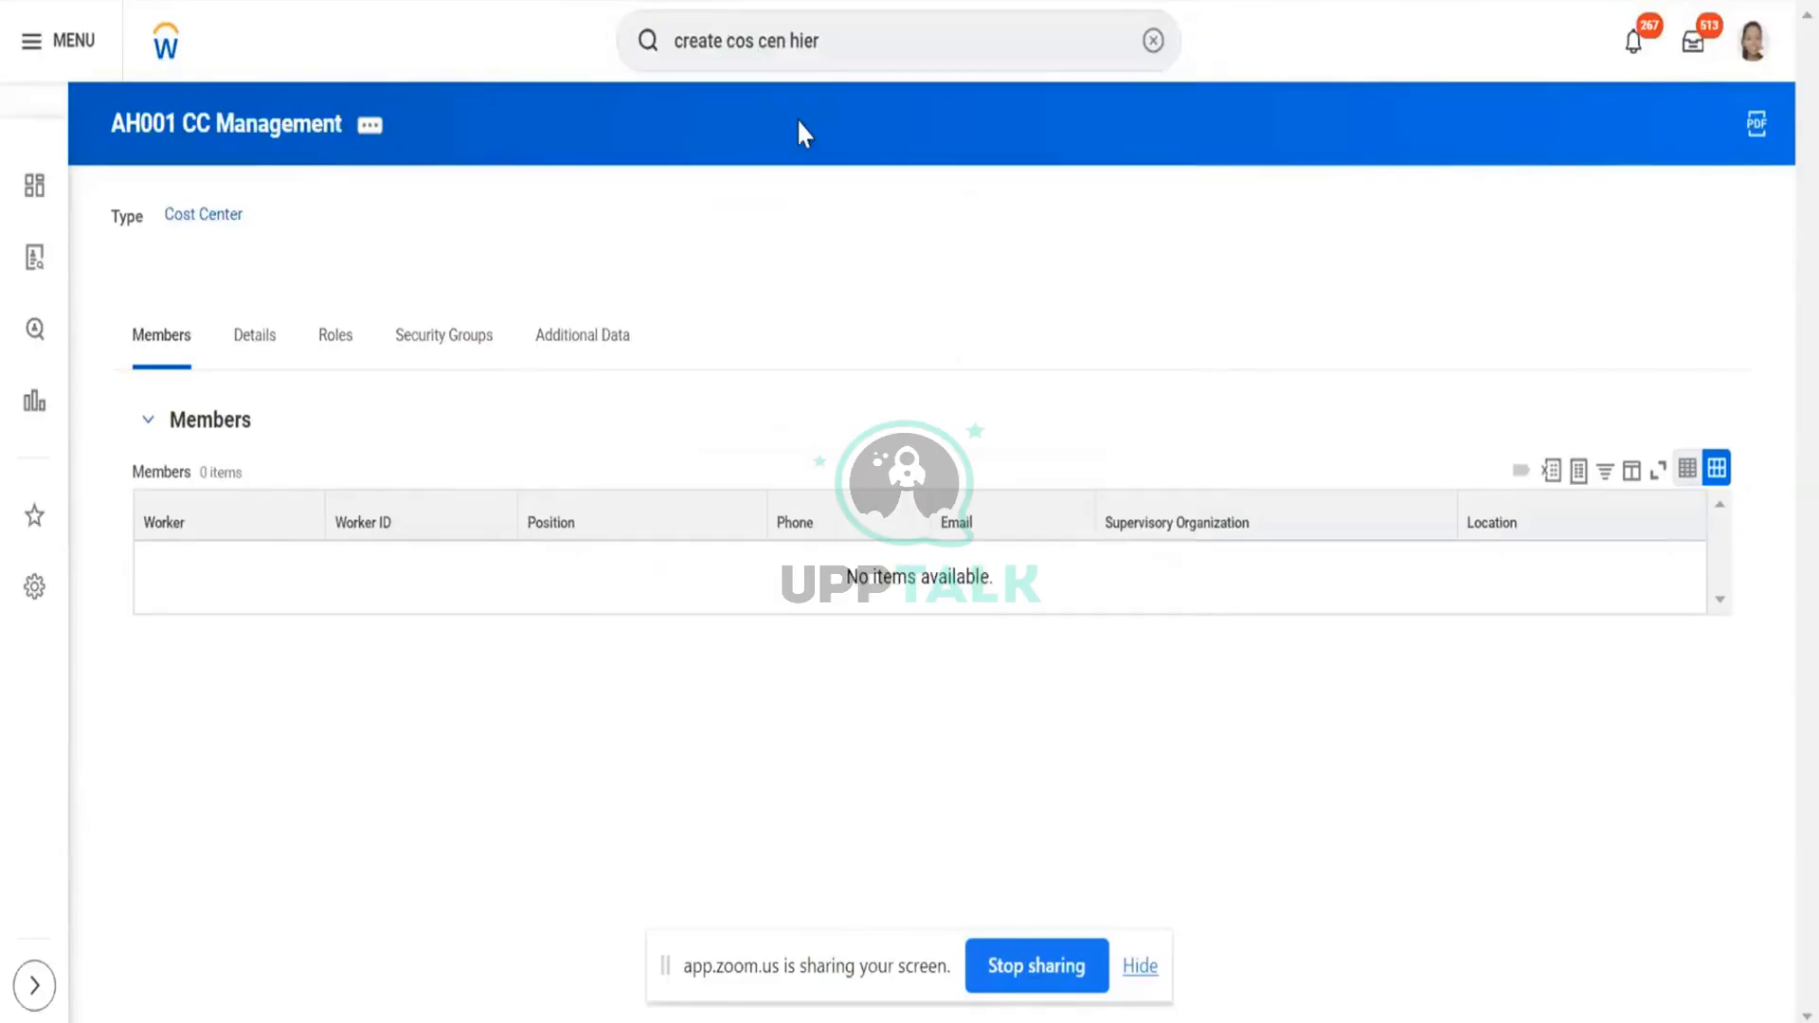
- Choose the Apple Hospitals Inc reorganization dated 01/01/1900 for the cost center hierarchy and continue to its form
type("a")
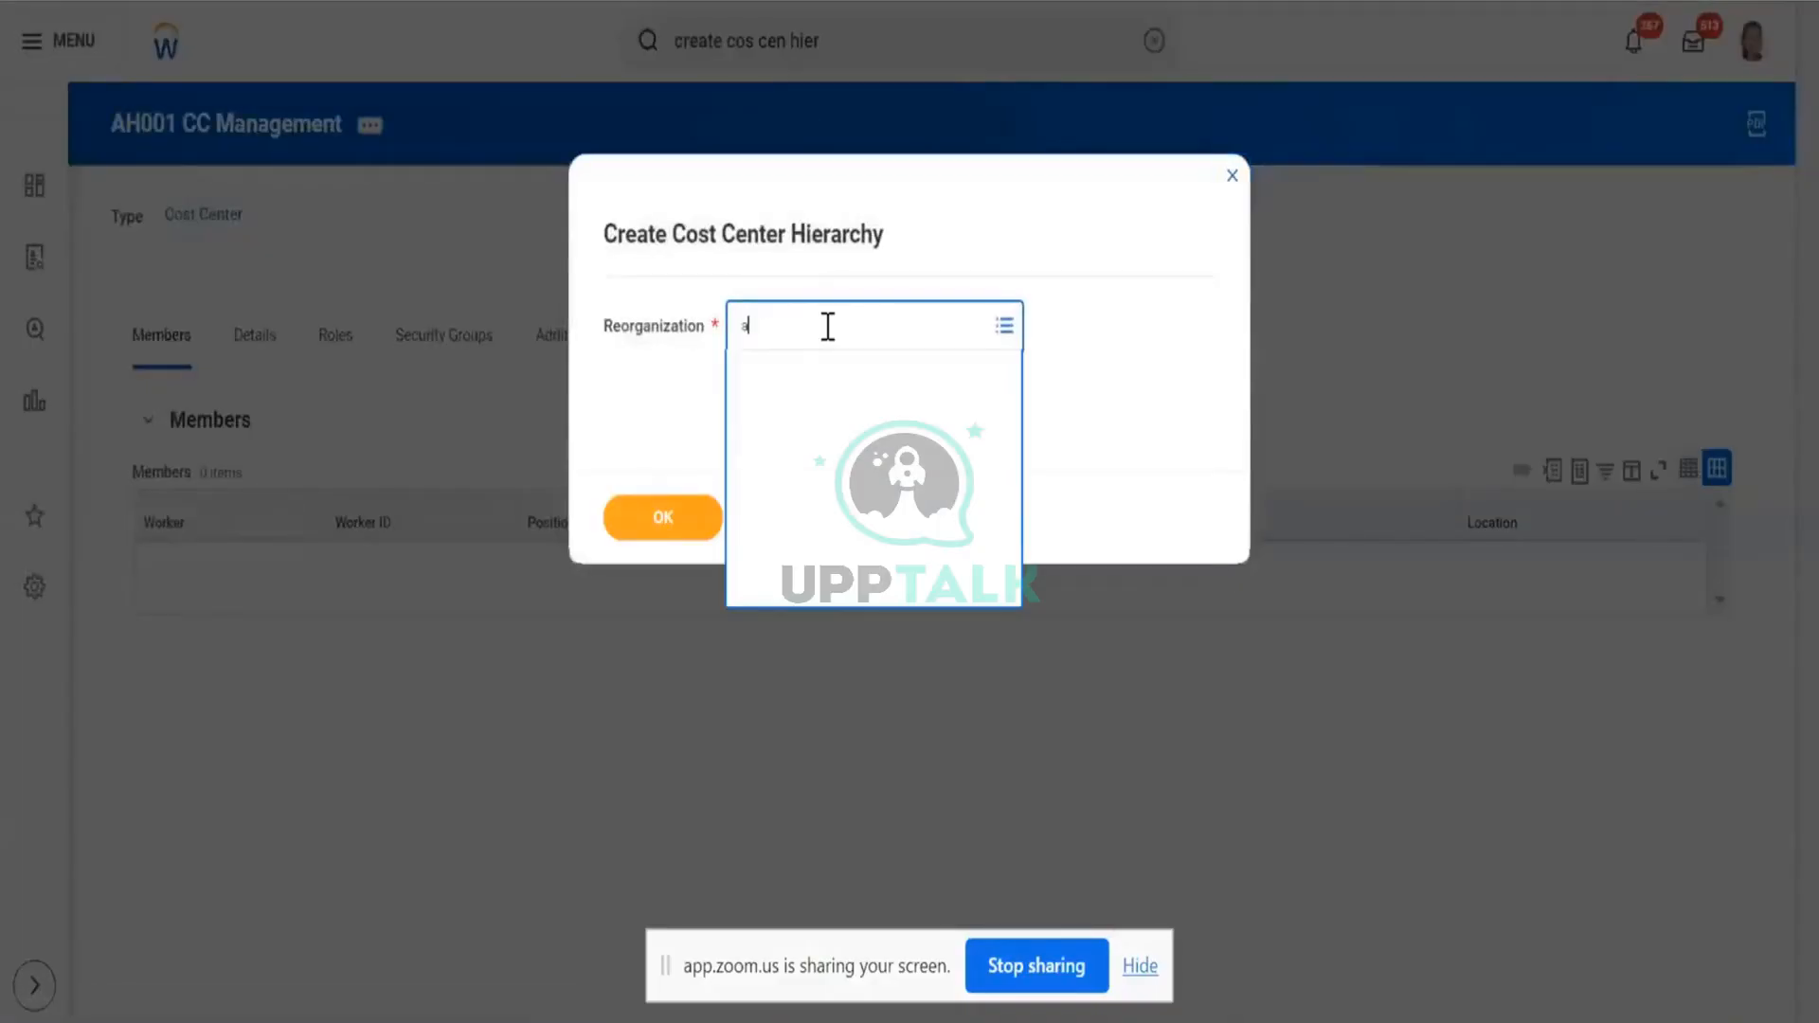
type("ppl ho in")
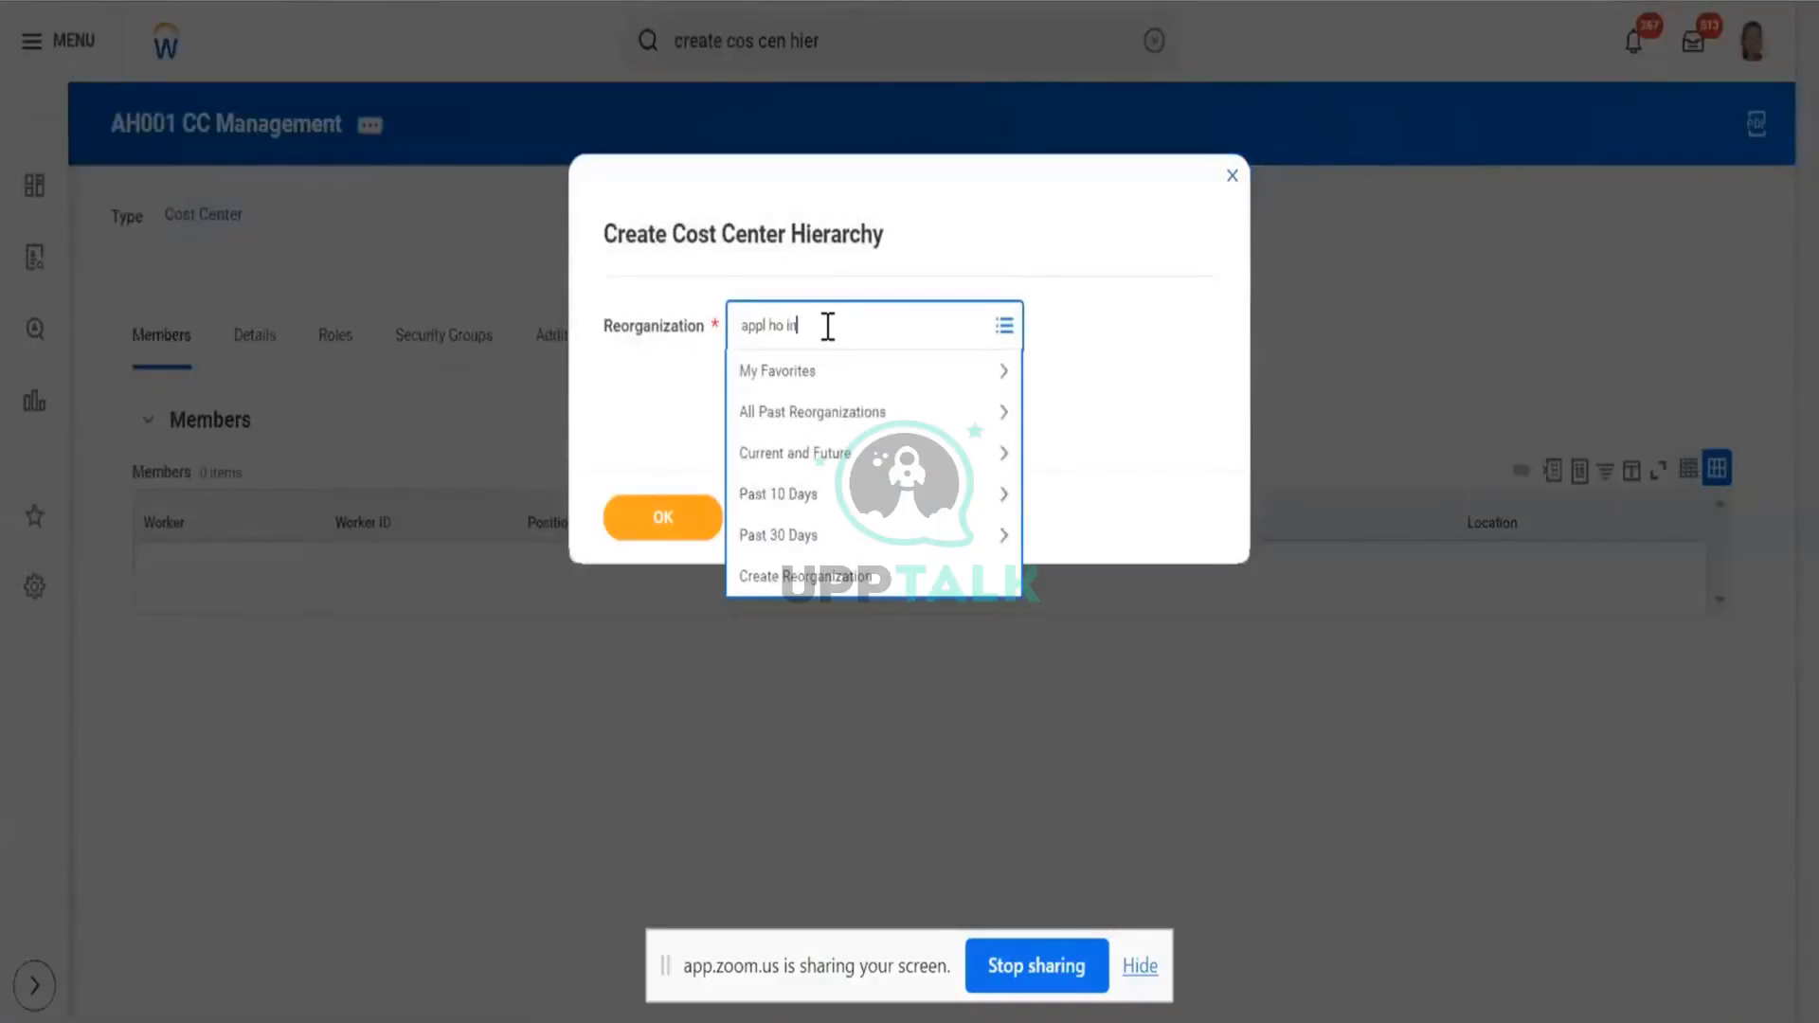
type("co")
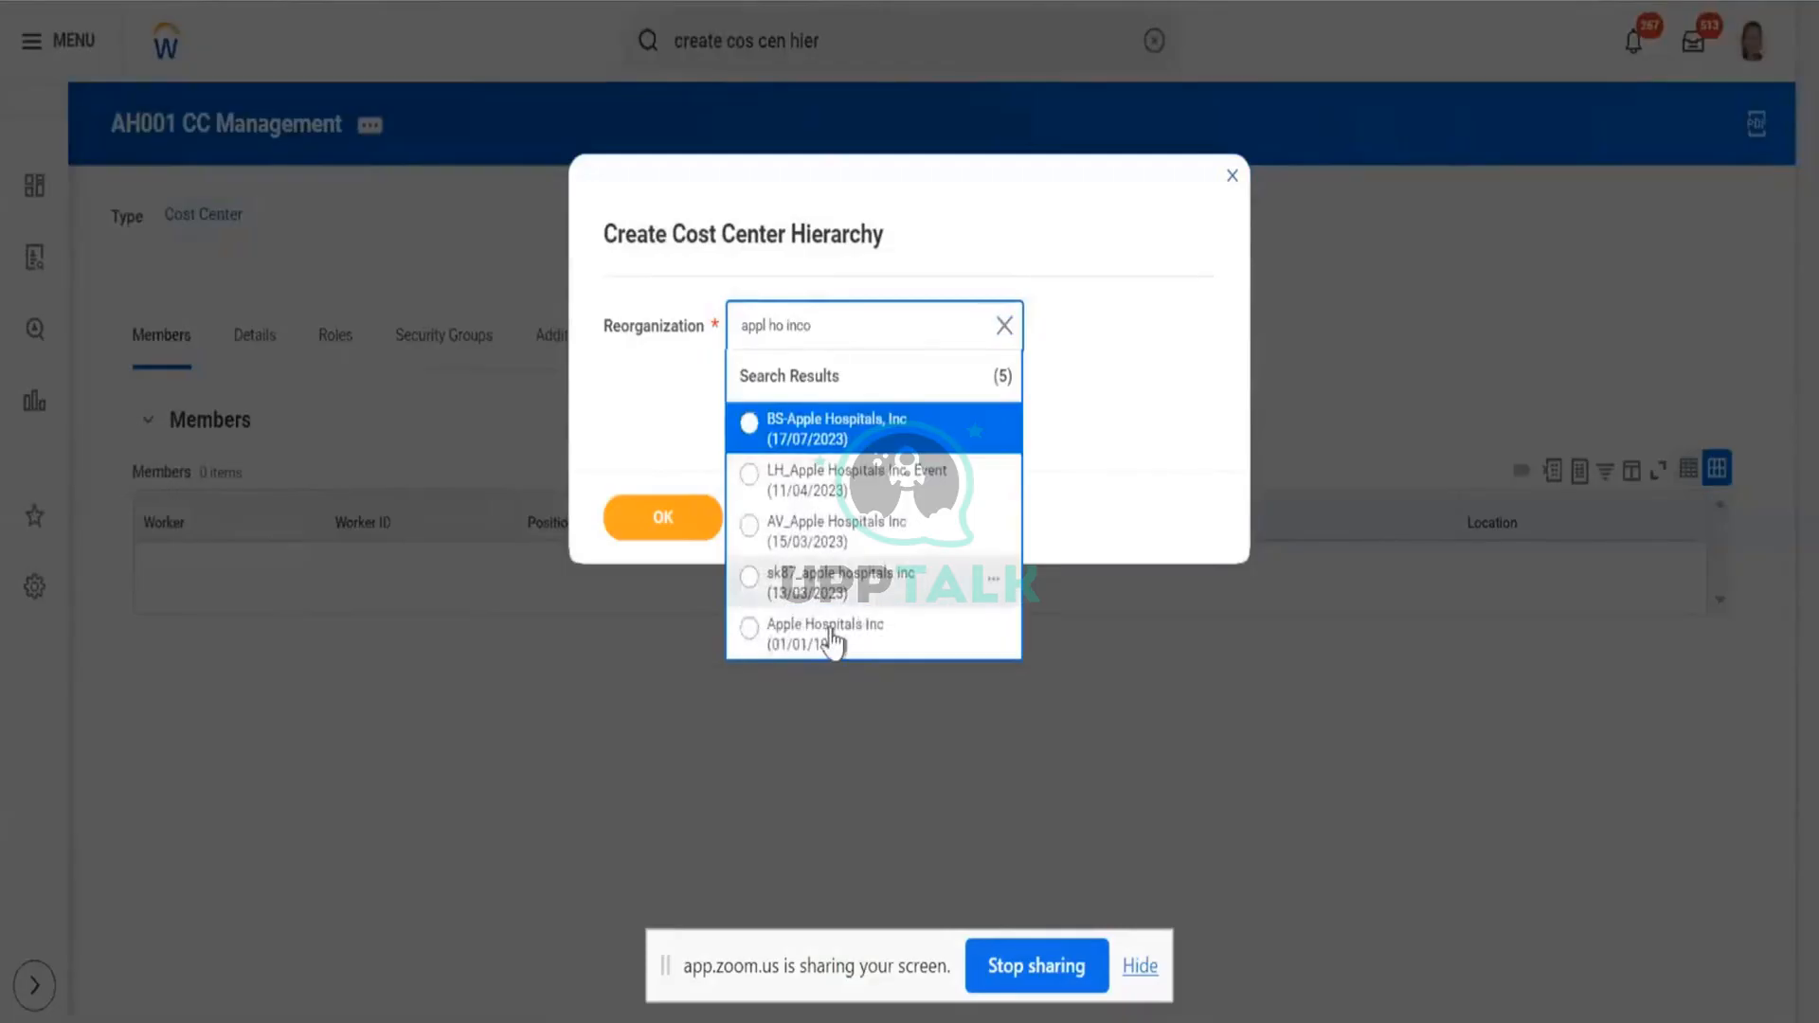
left_click(831, 638)
left_click(677, 527)
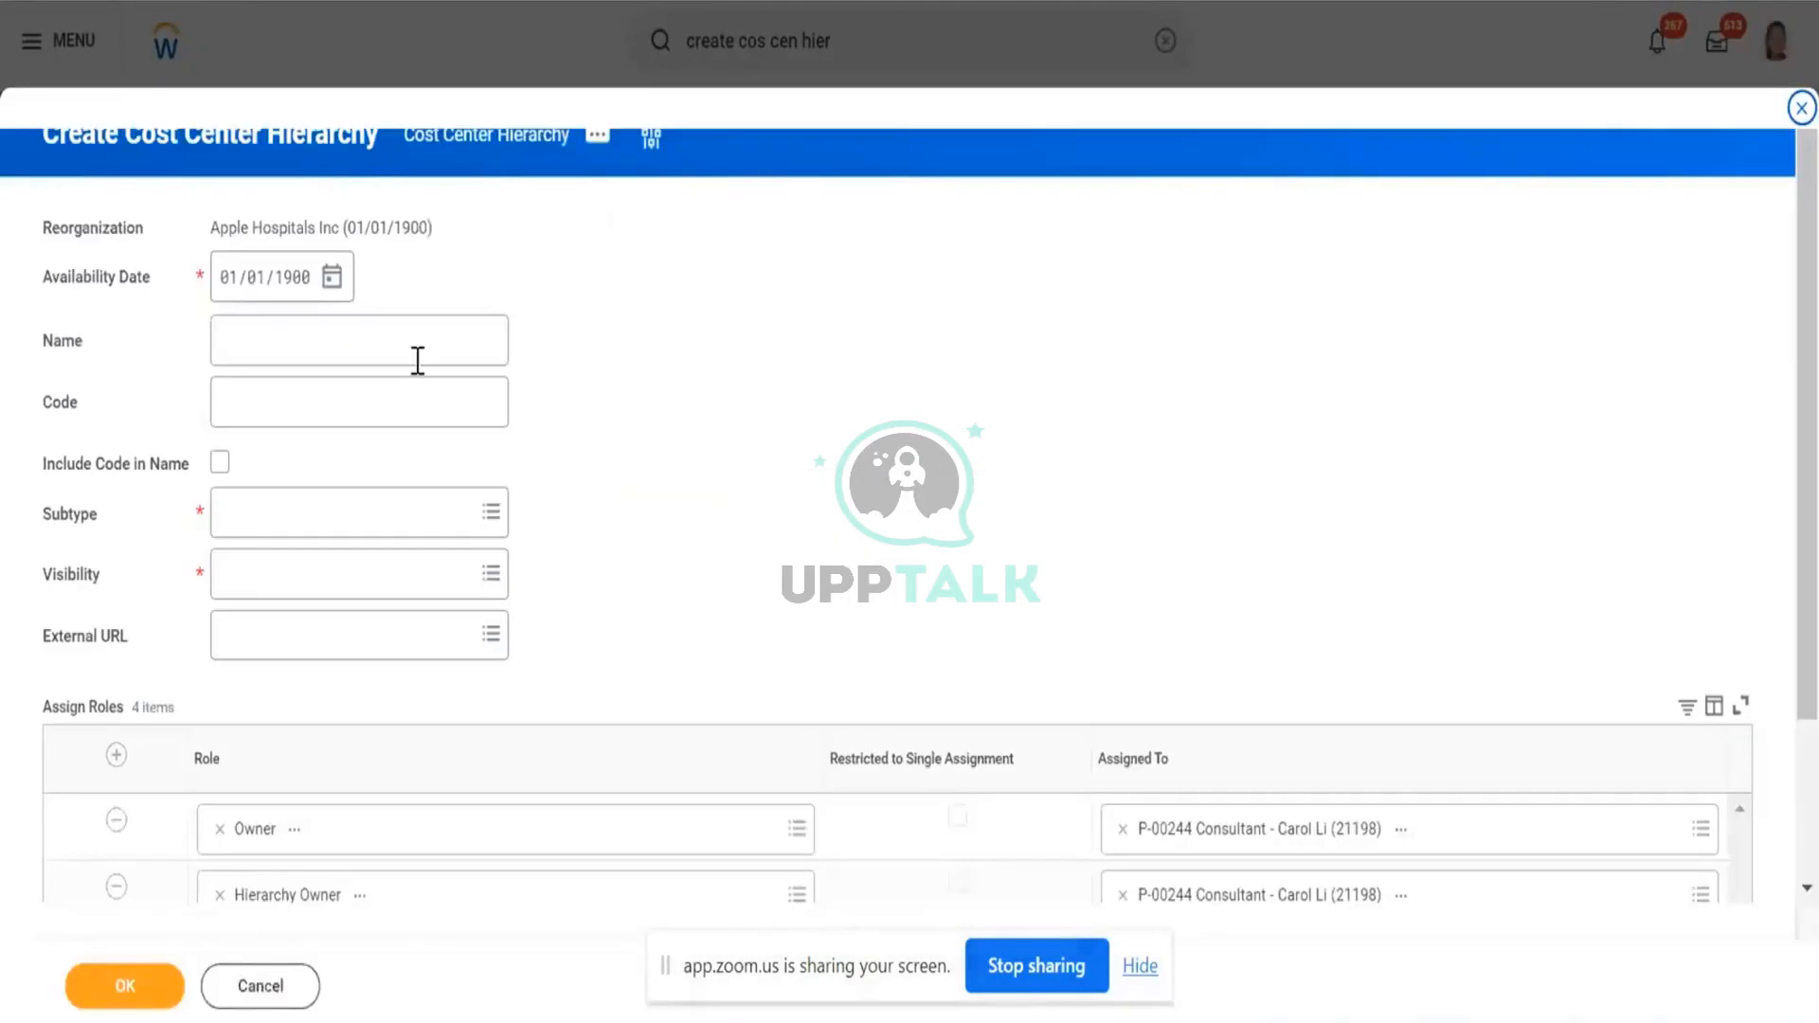
- Name the hierarchy "CC Apple - Test" plus the tester's name and set its subtype to Cost Center
left_click(408, 360)
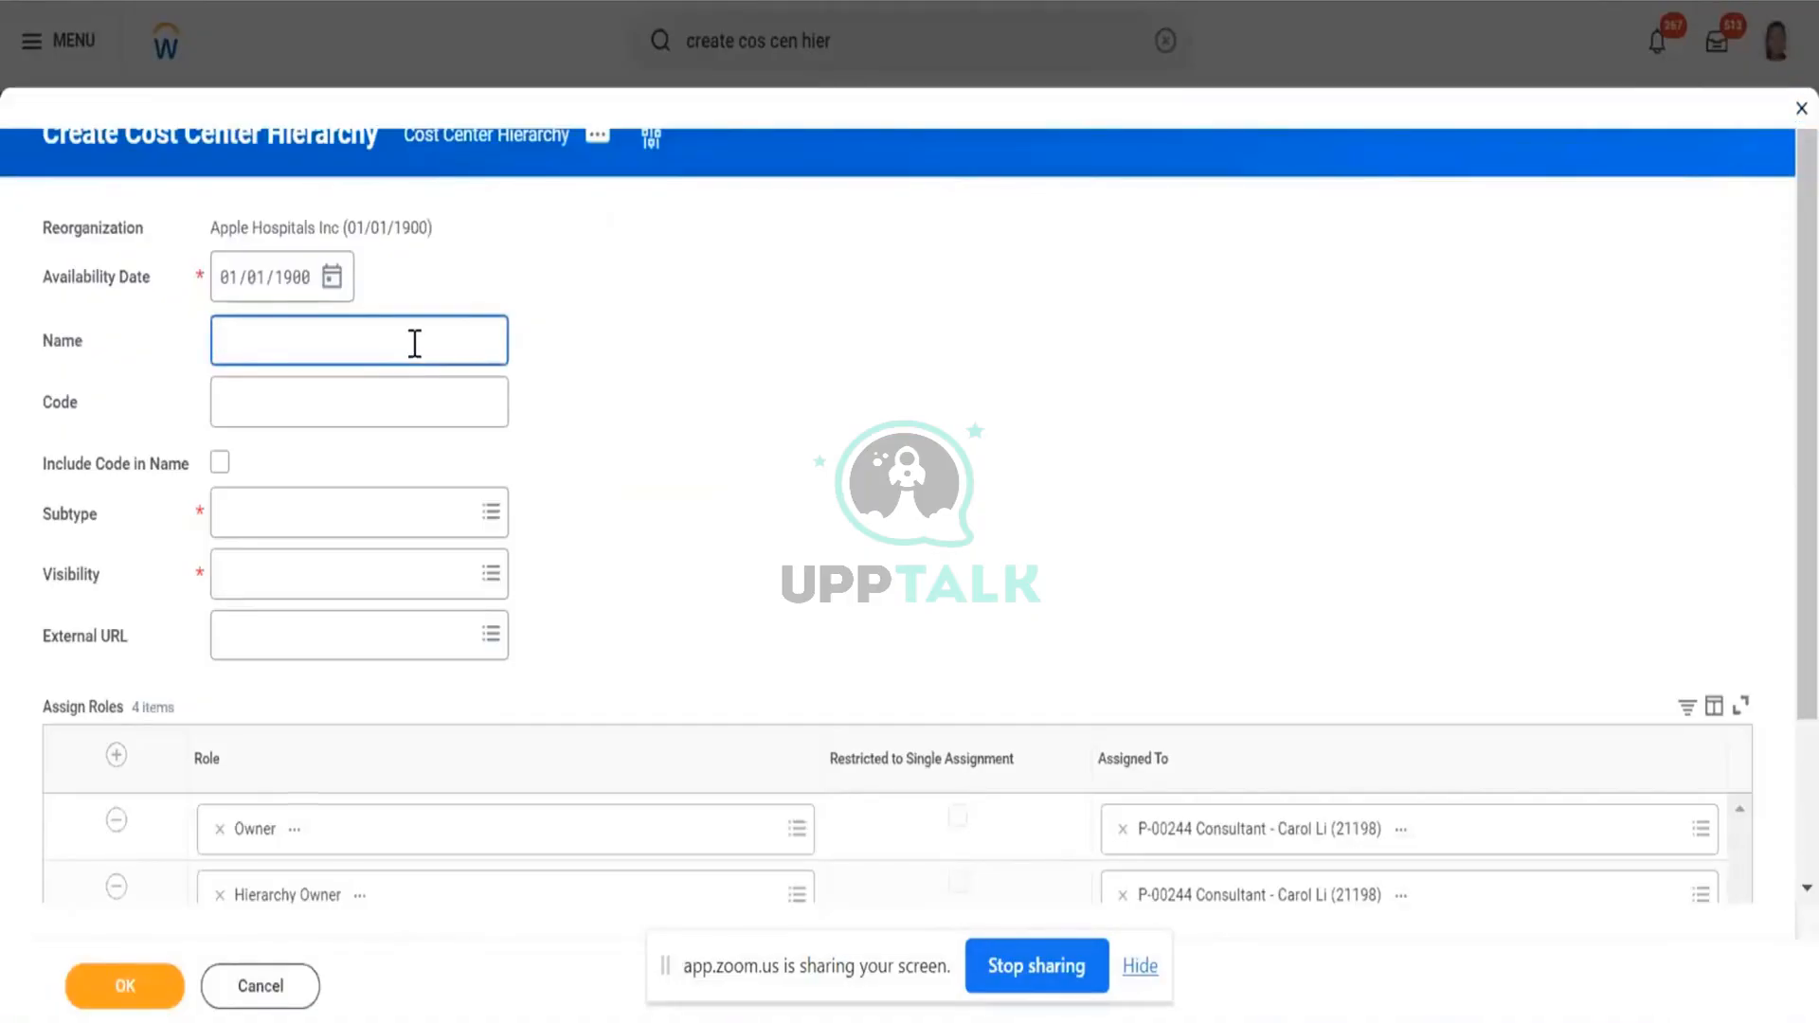
type("CC Apple:- Test Aryan")
left_click(361, 512)
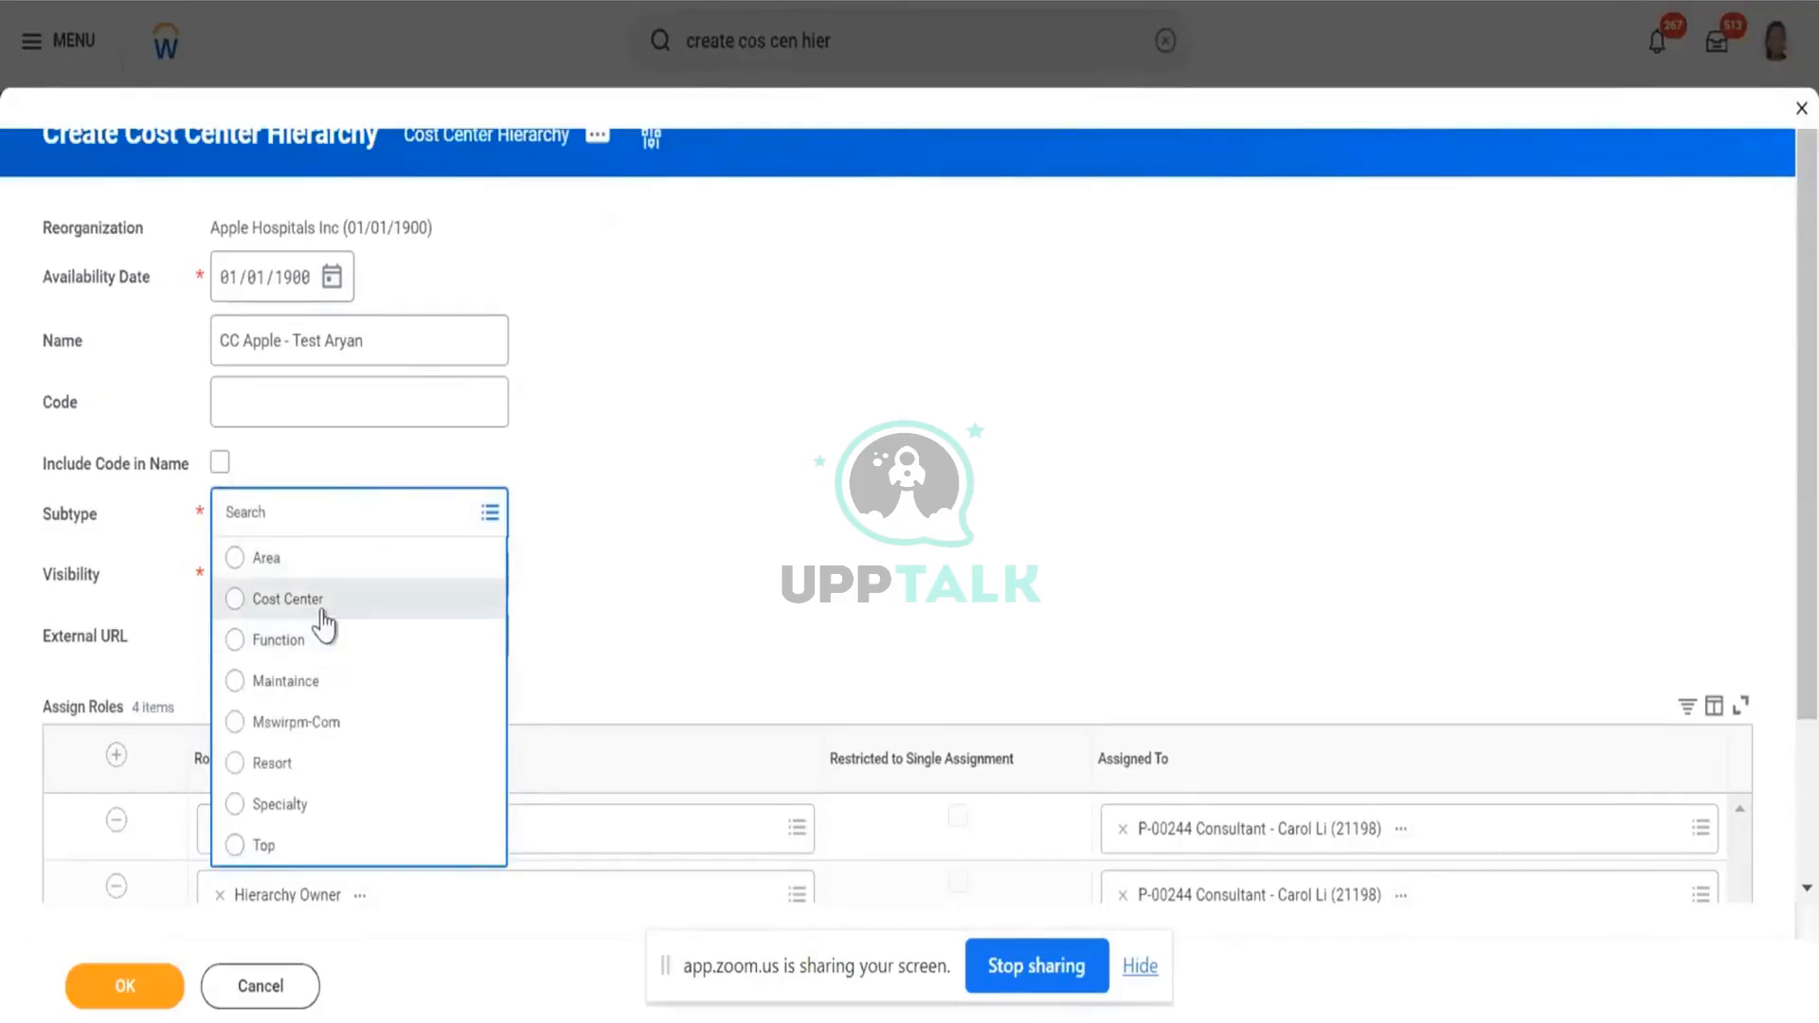
left_click(287, 598)
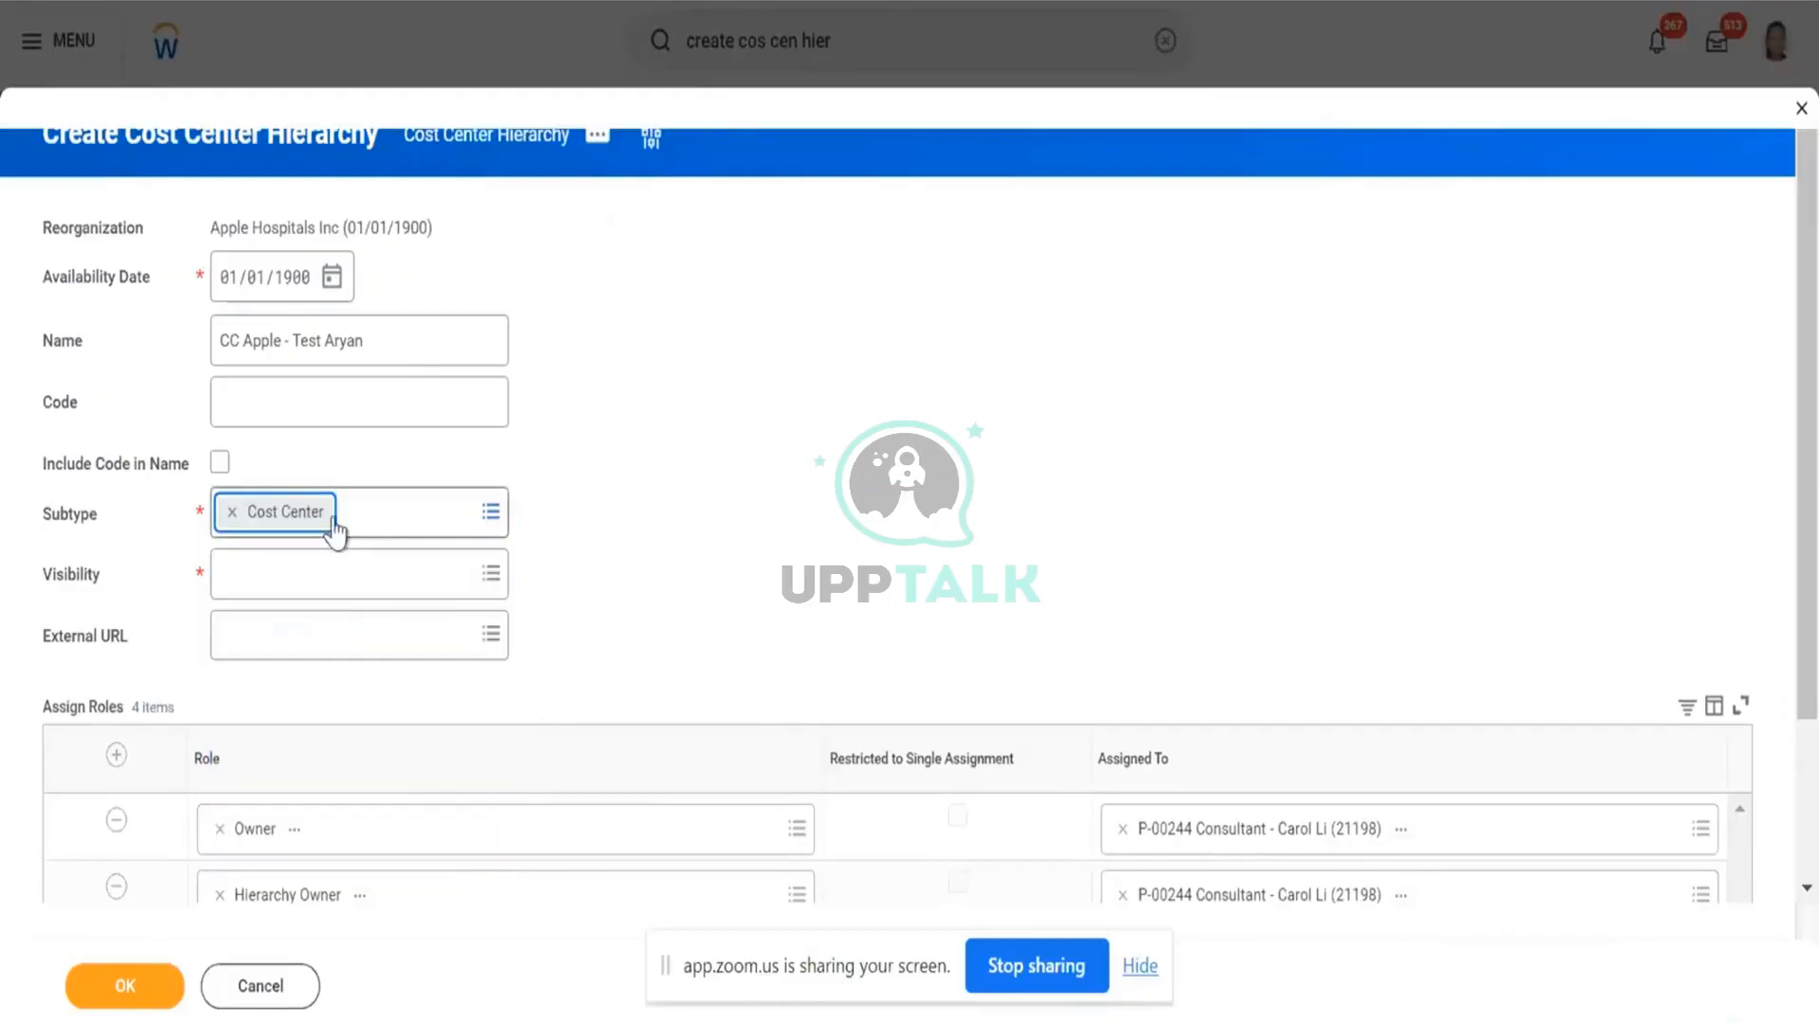
- Set the hierarchy's visibility to Everyone and submit the new cost center hierarchy
left_click(297, 573)
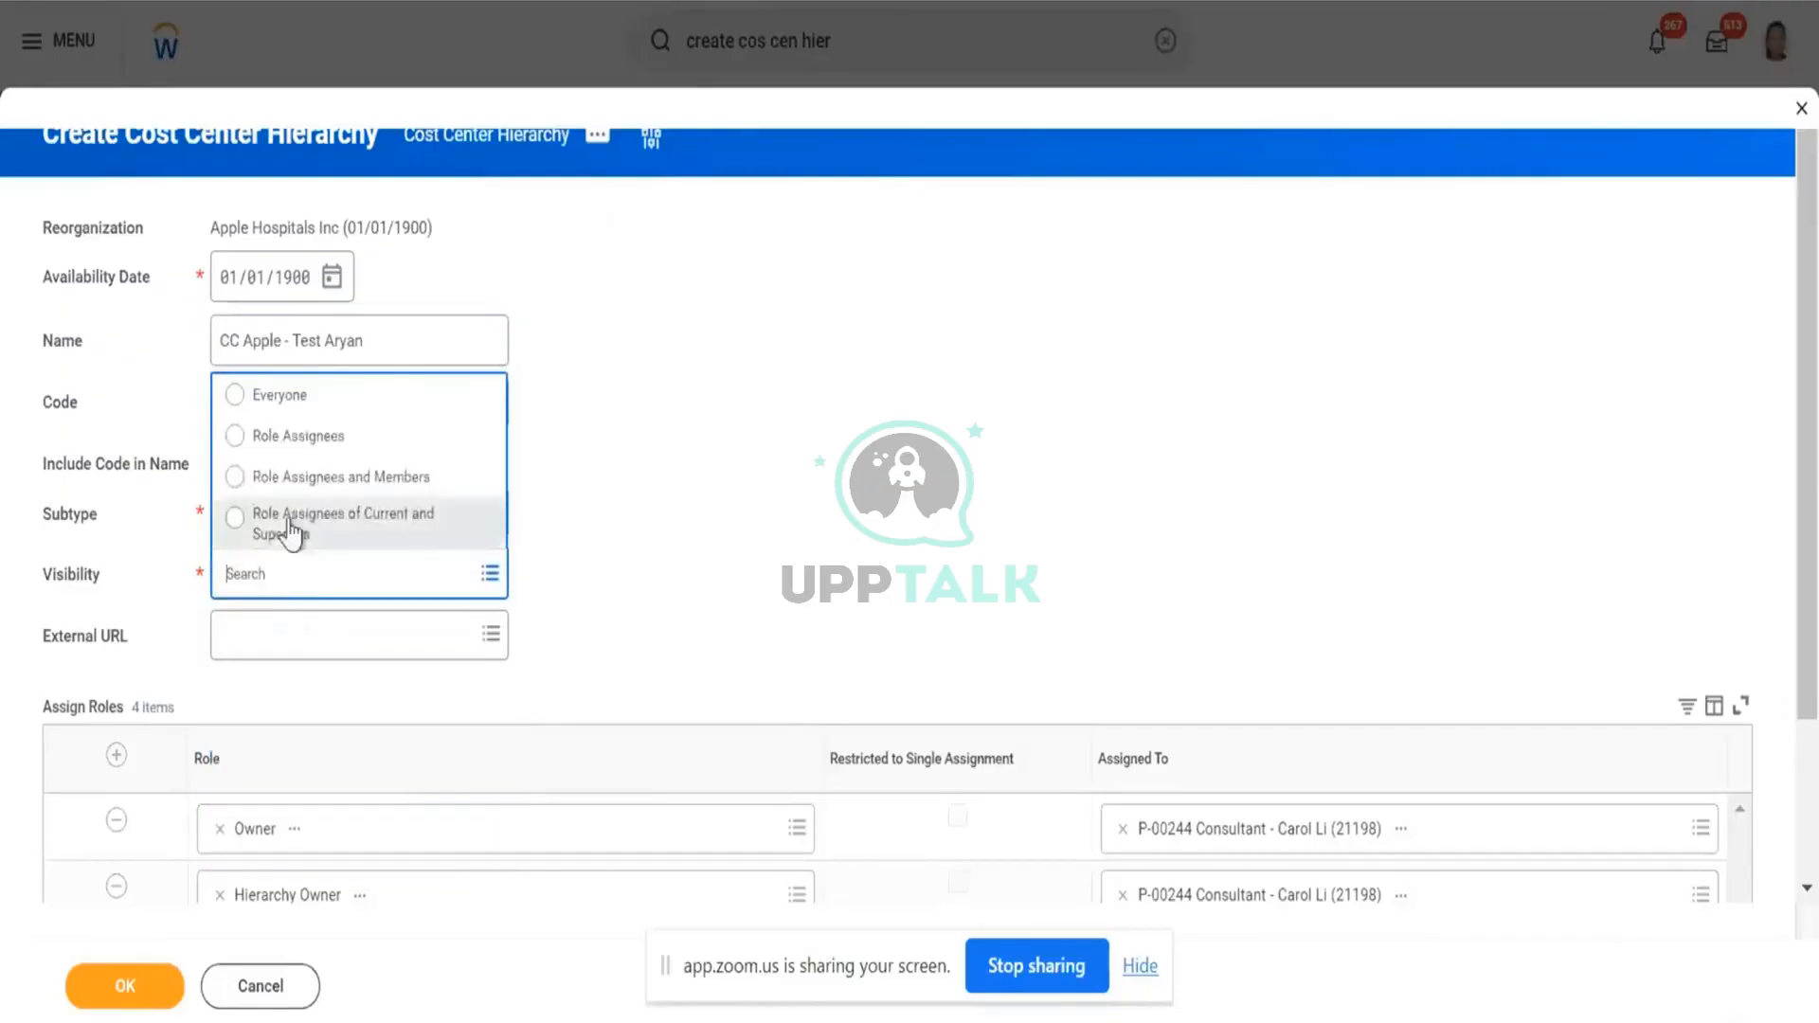
left_click(281, 395)
scroll(635, 470, "down", 3)
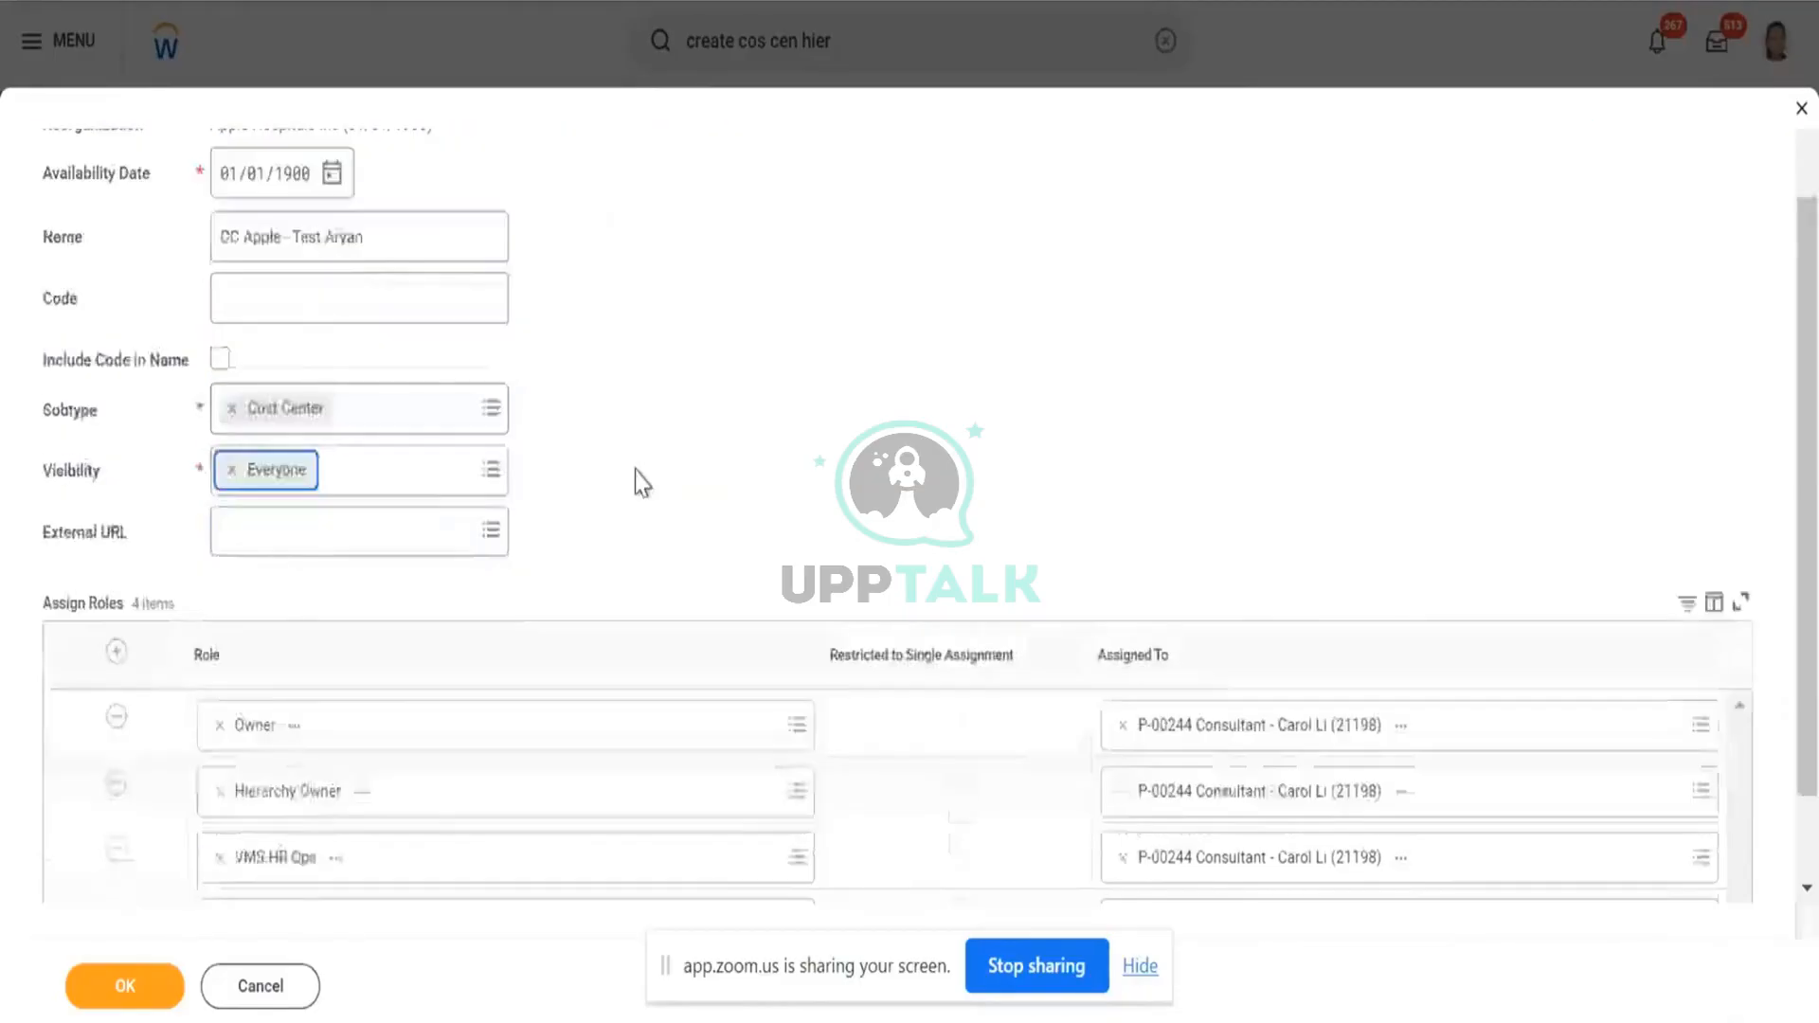
scroll(797, 418, "up", 2)
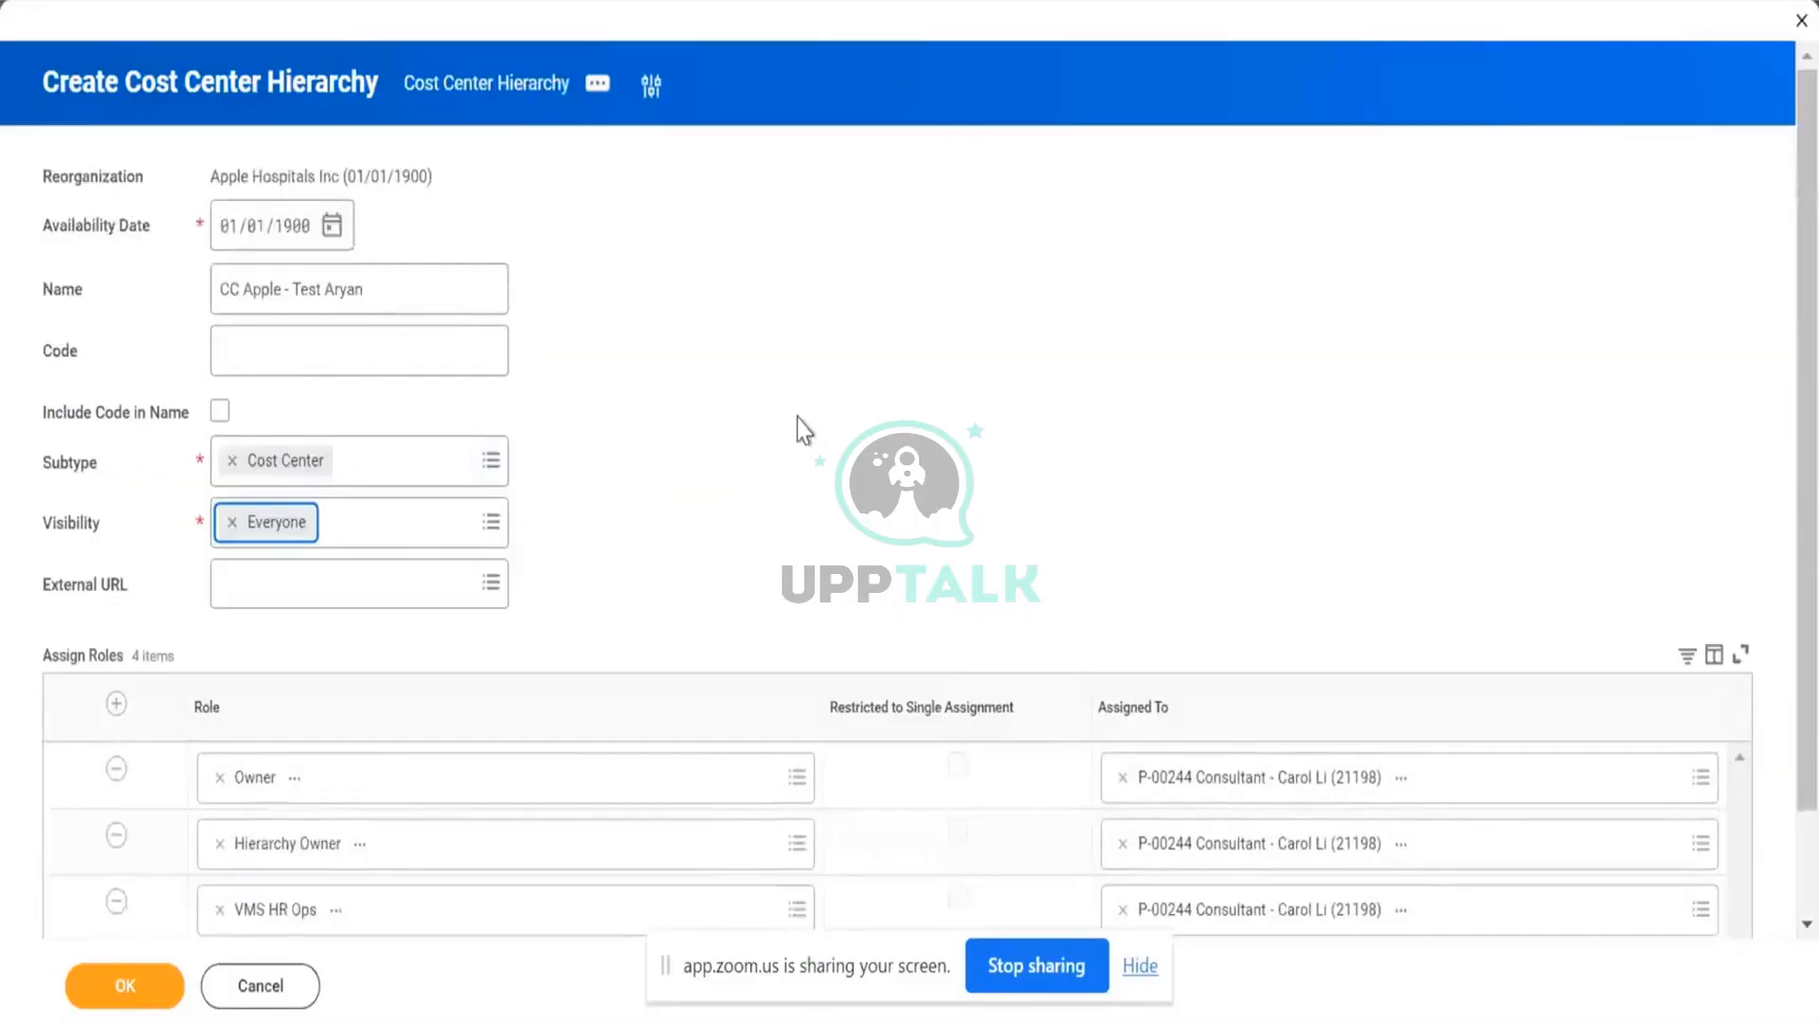
left_click(402, 310)
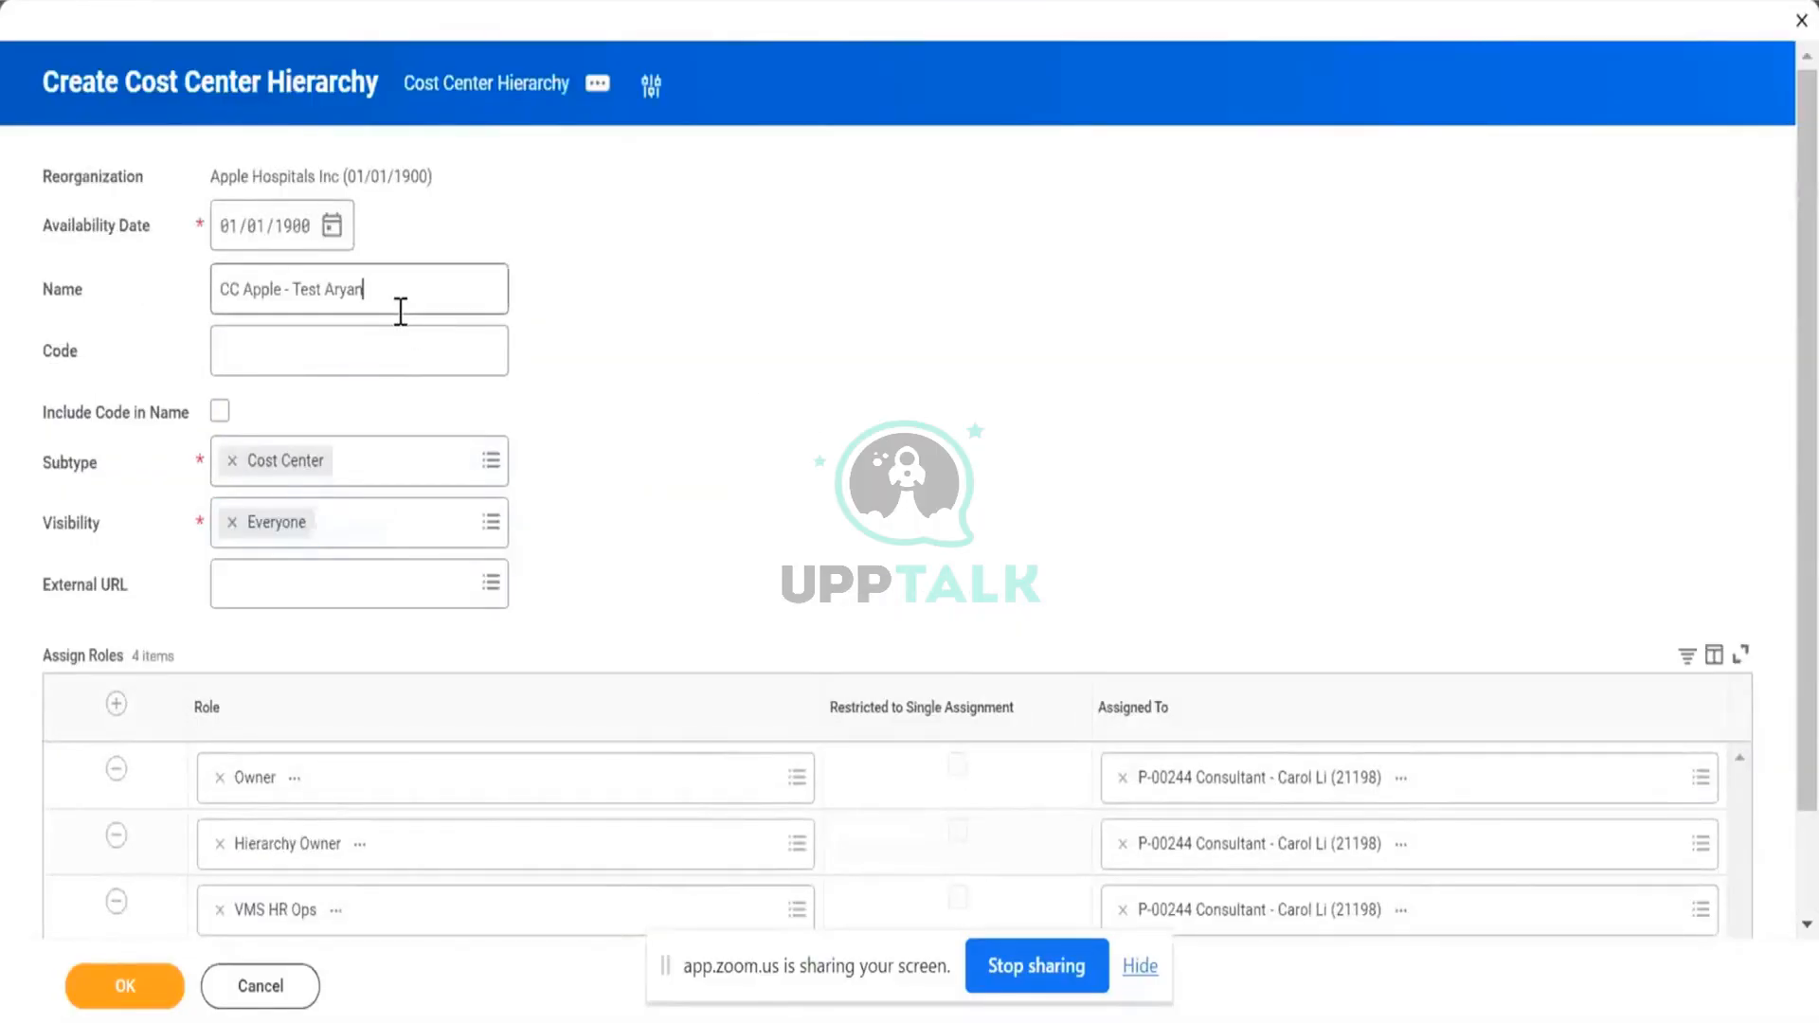
left_click(124, 985)
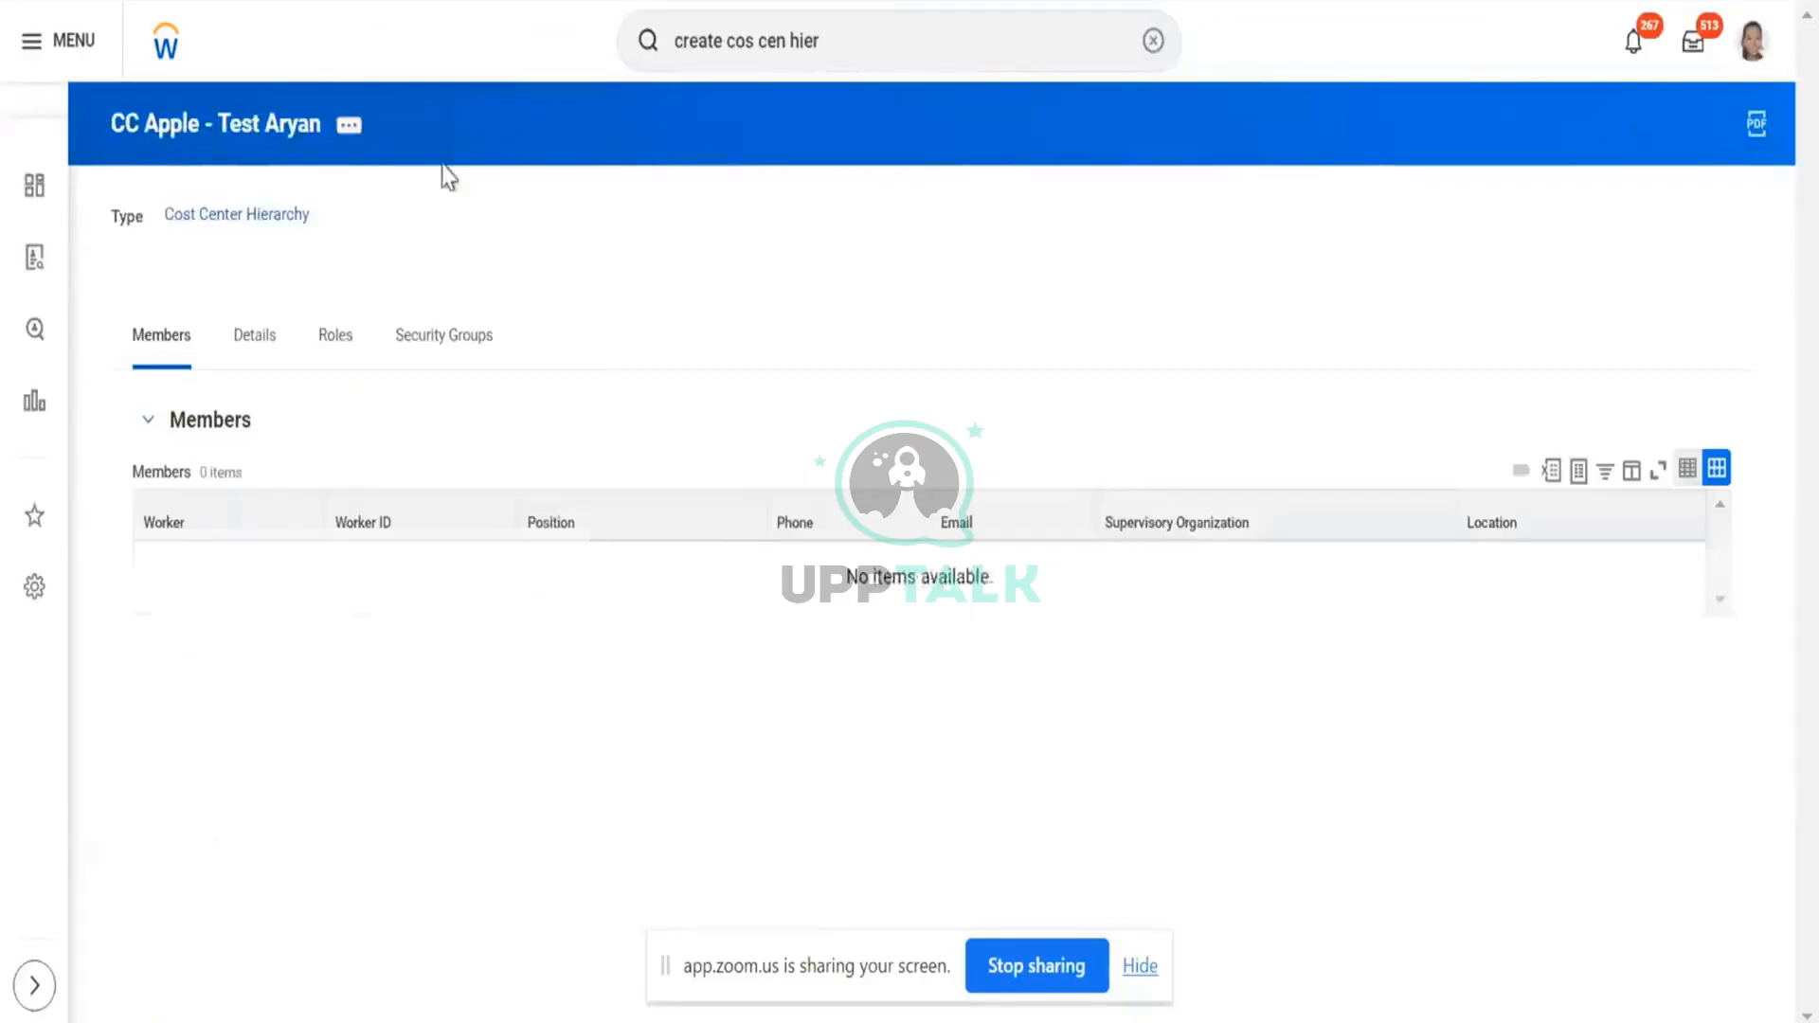
left_click(351, 127)
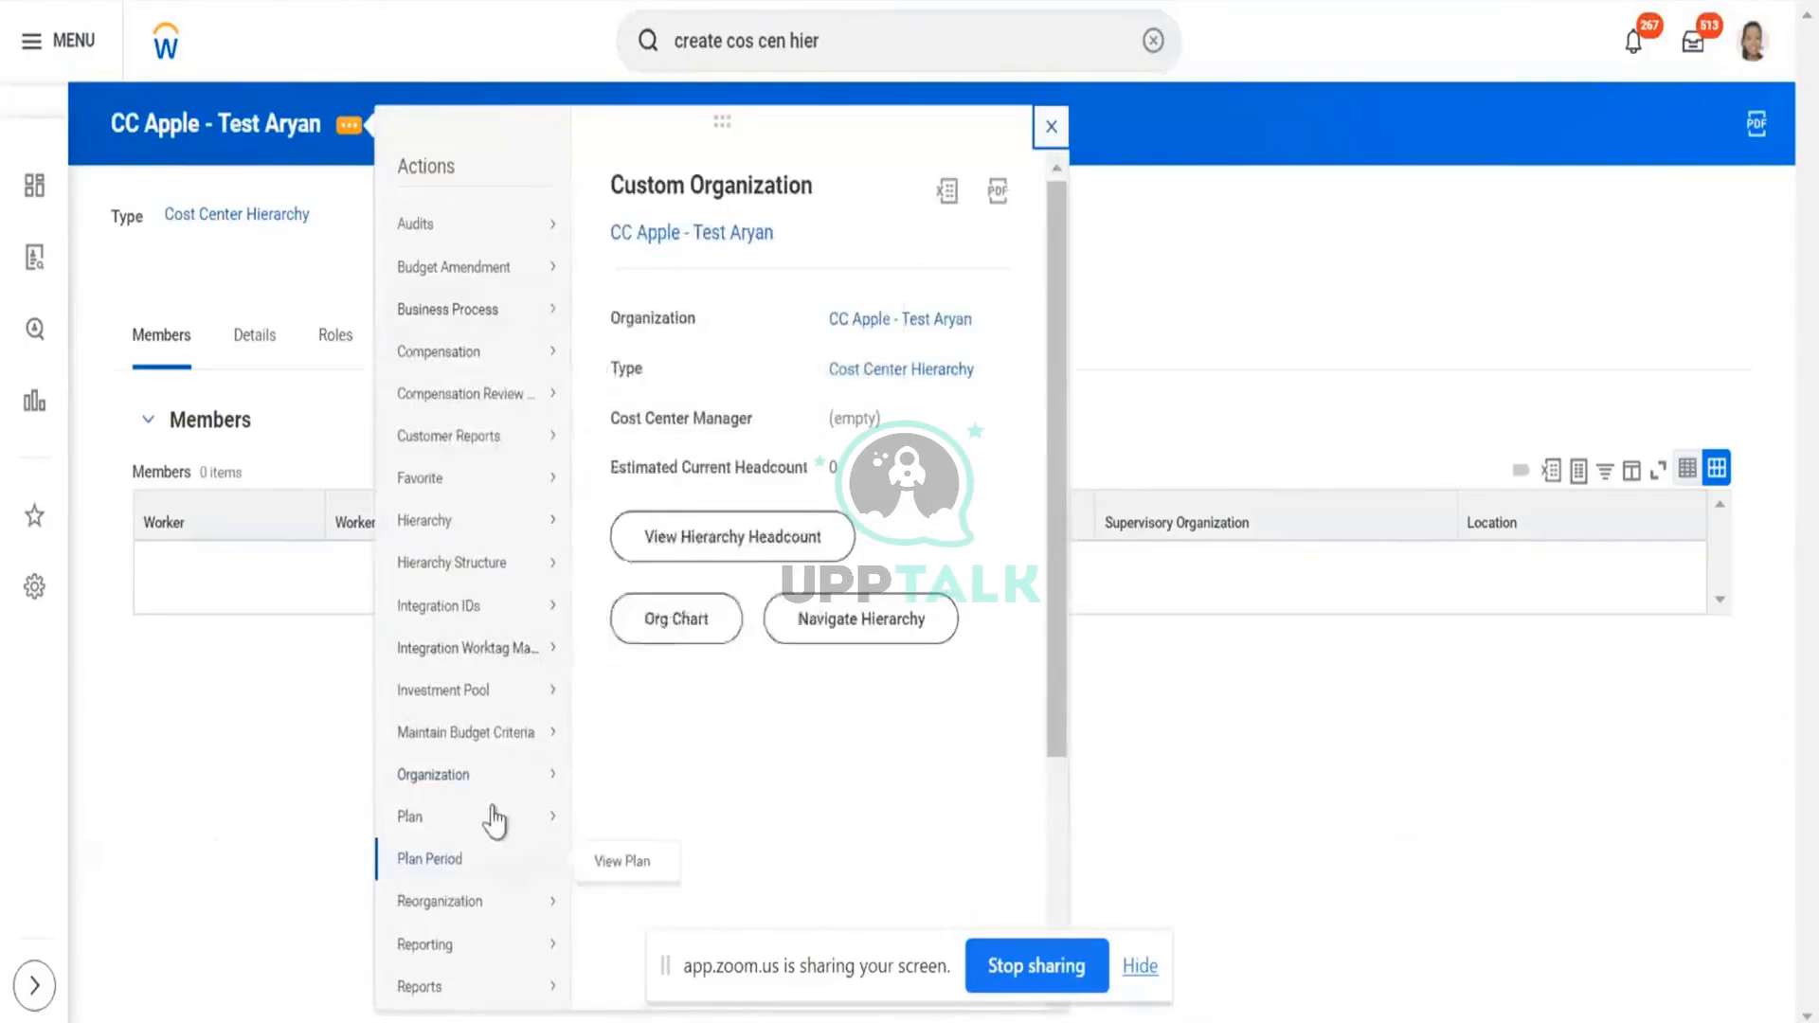
mouse_move(487, 611)
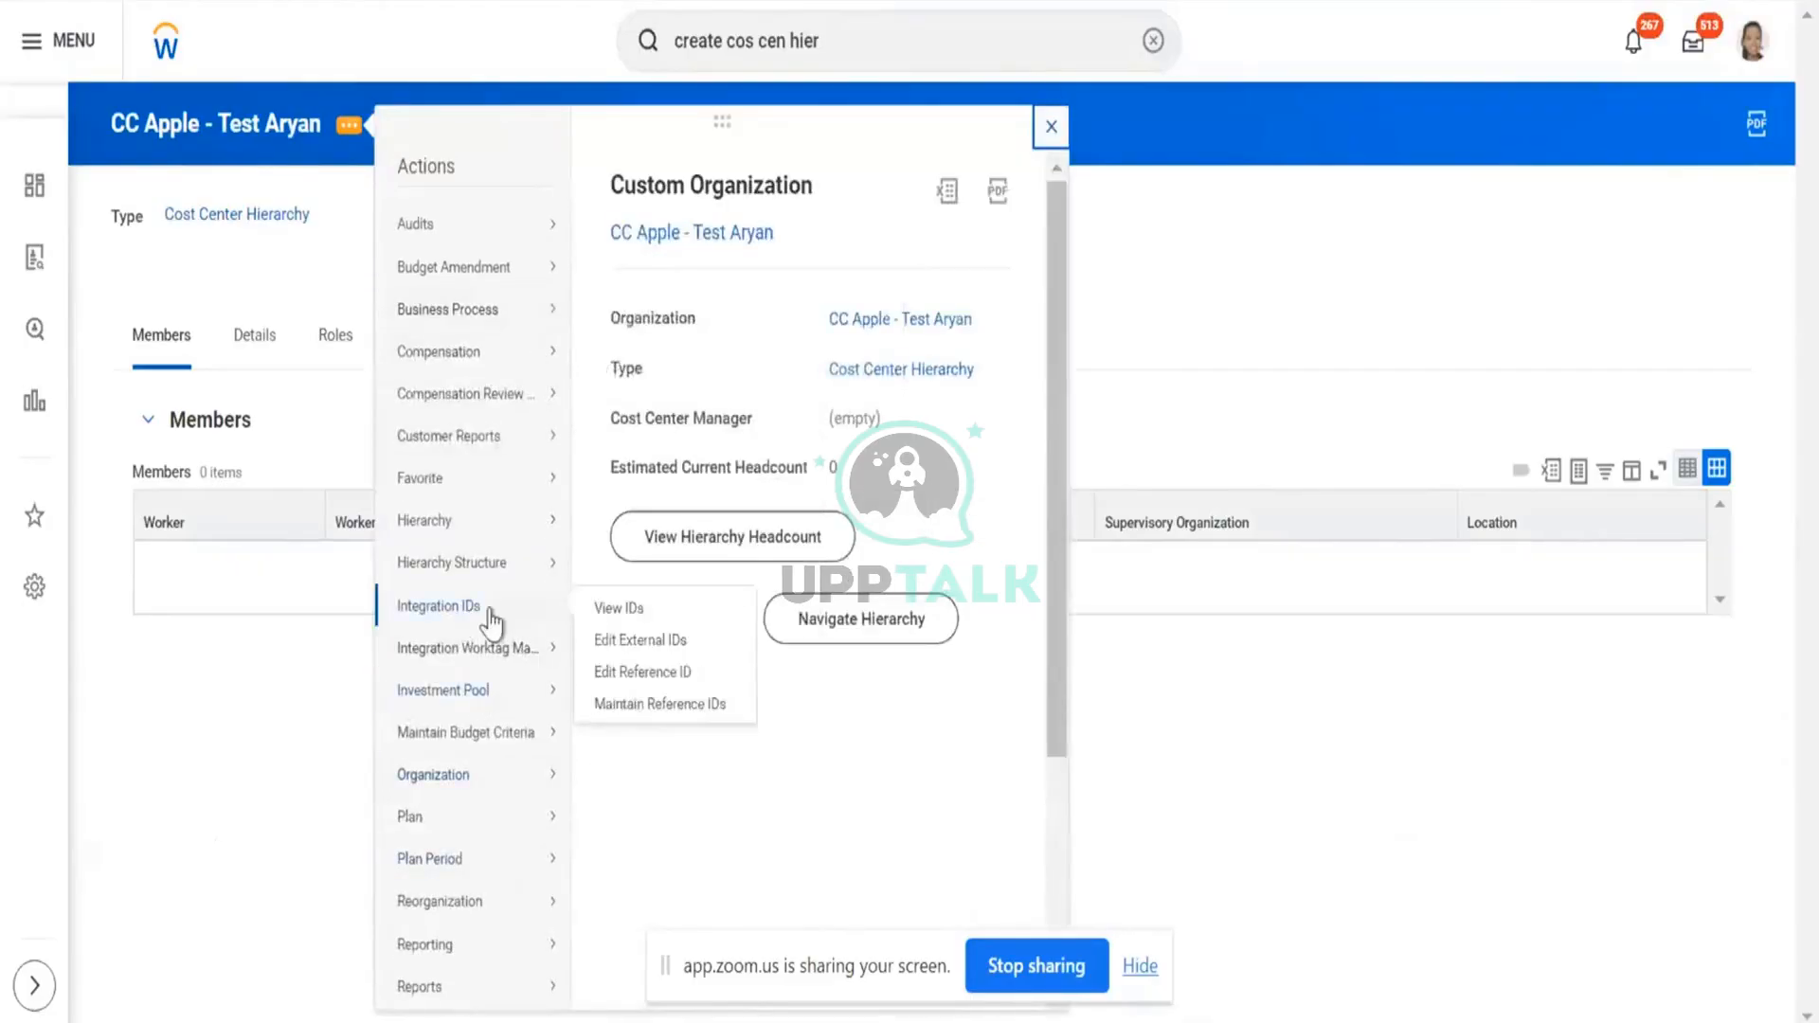
left_click(595, 643)
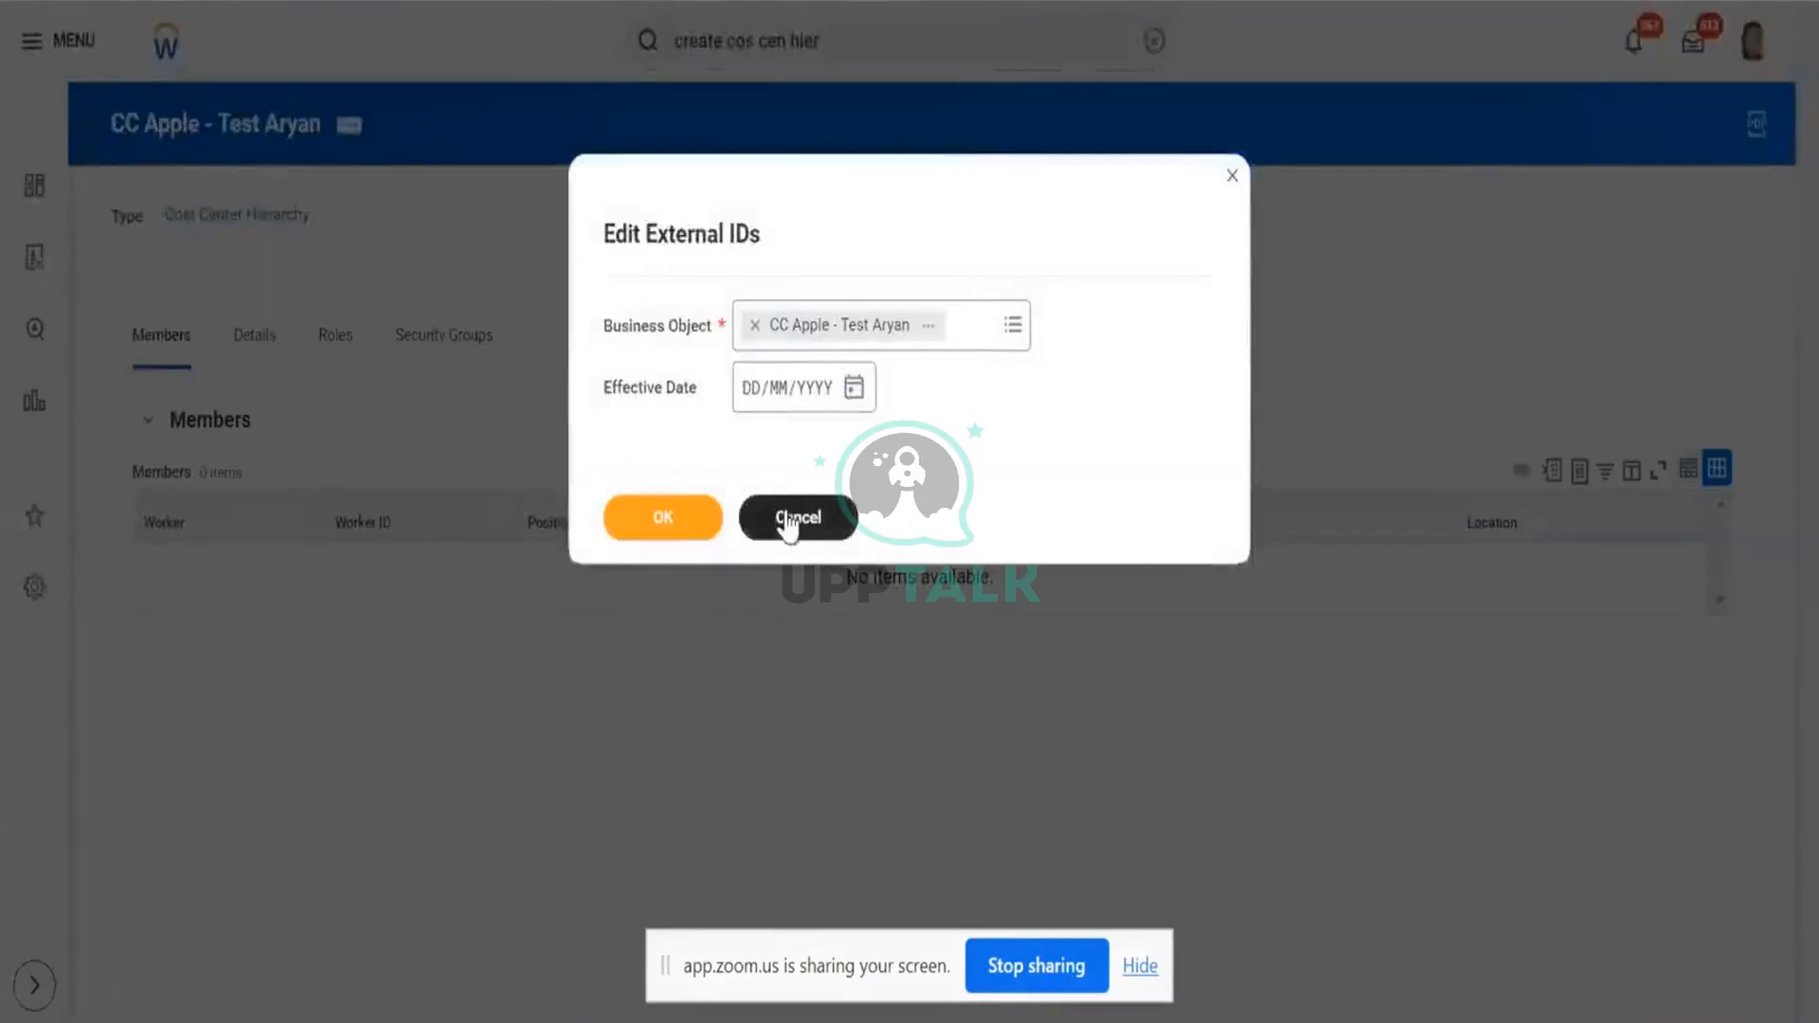
left_click(788, 524)
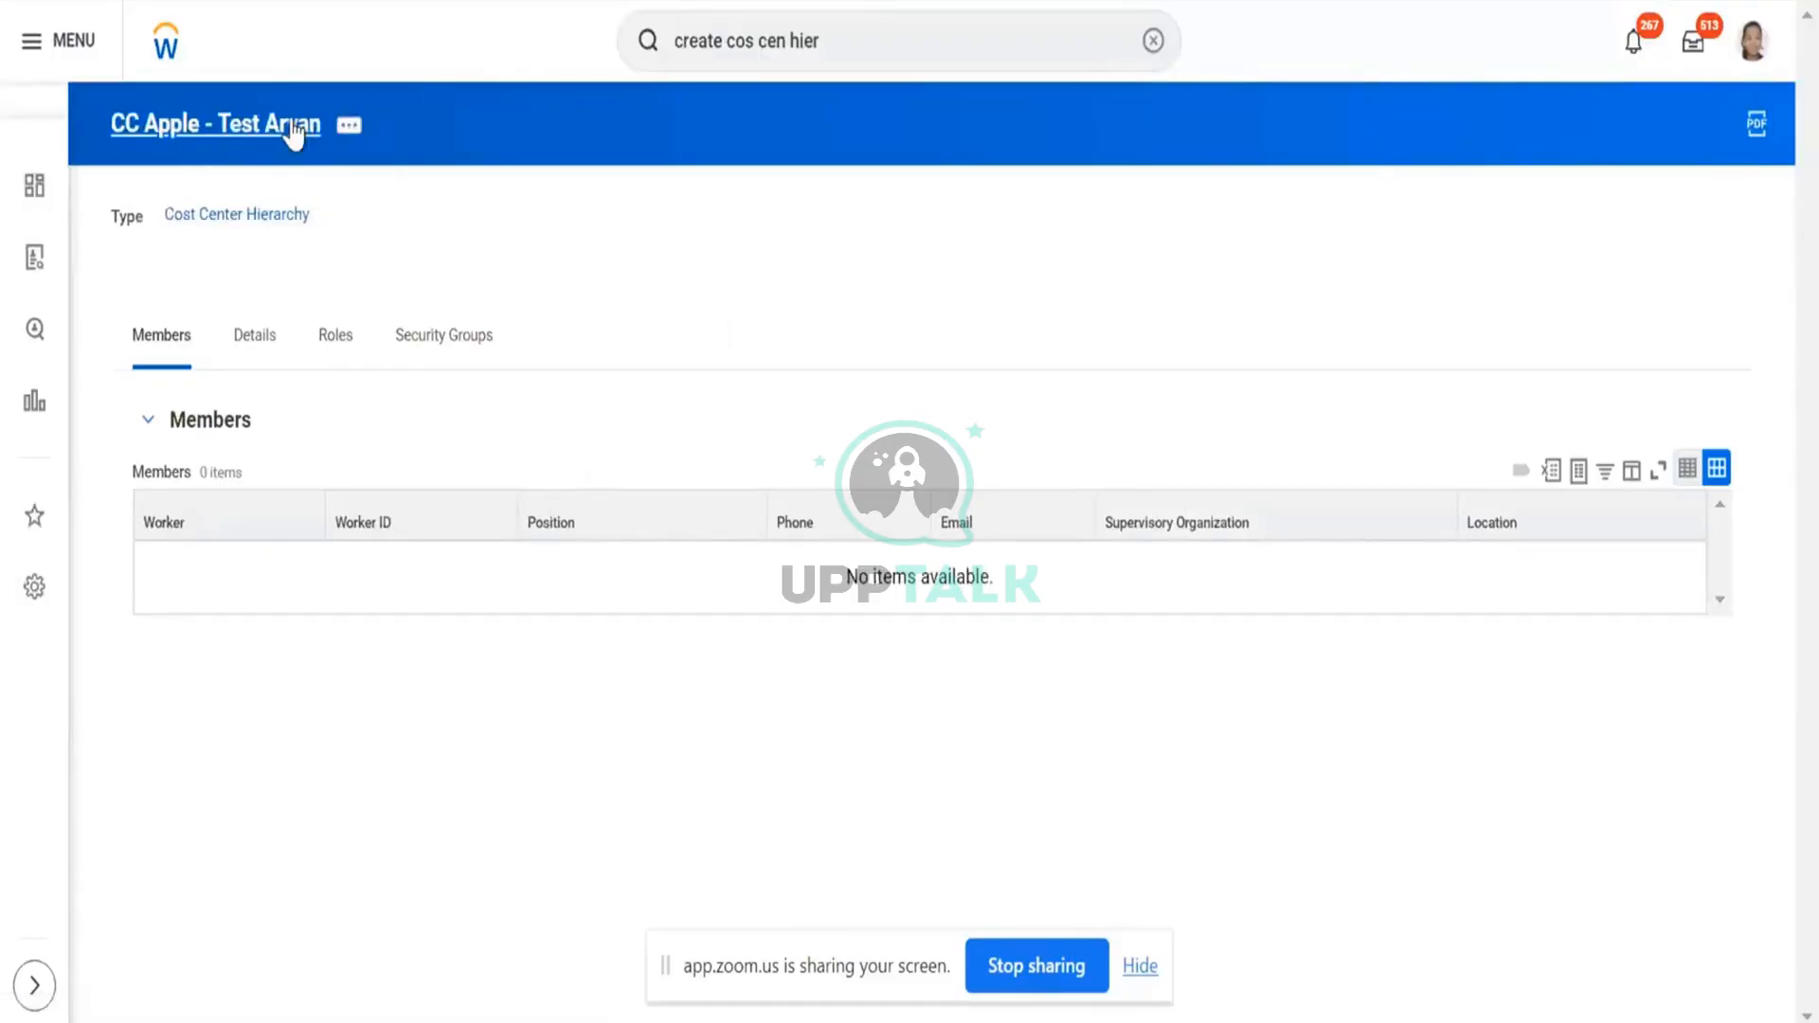
left_click(347, 126)
mouse_move(488, 303)
mouse_move(508, 609)
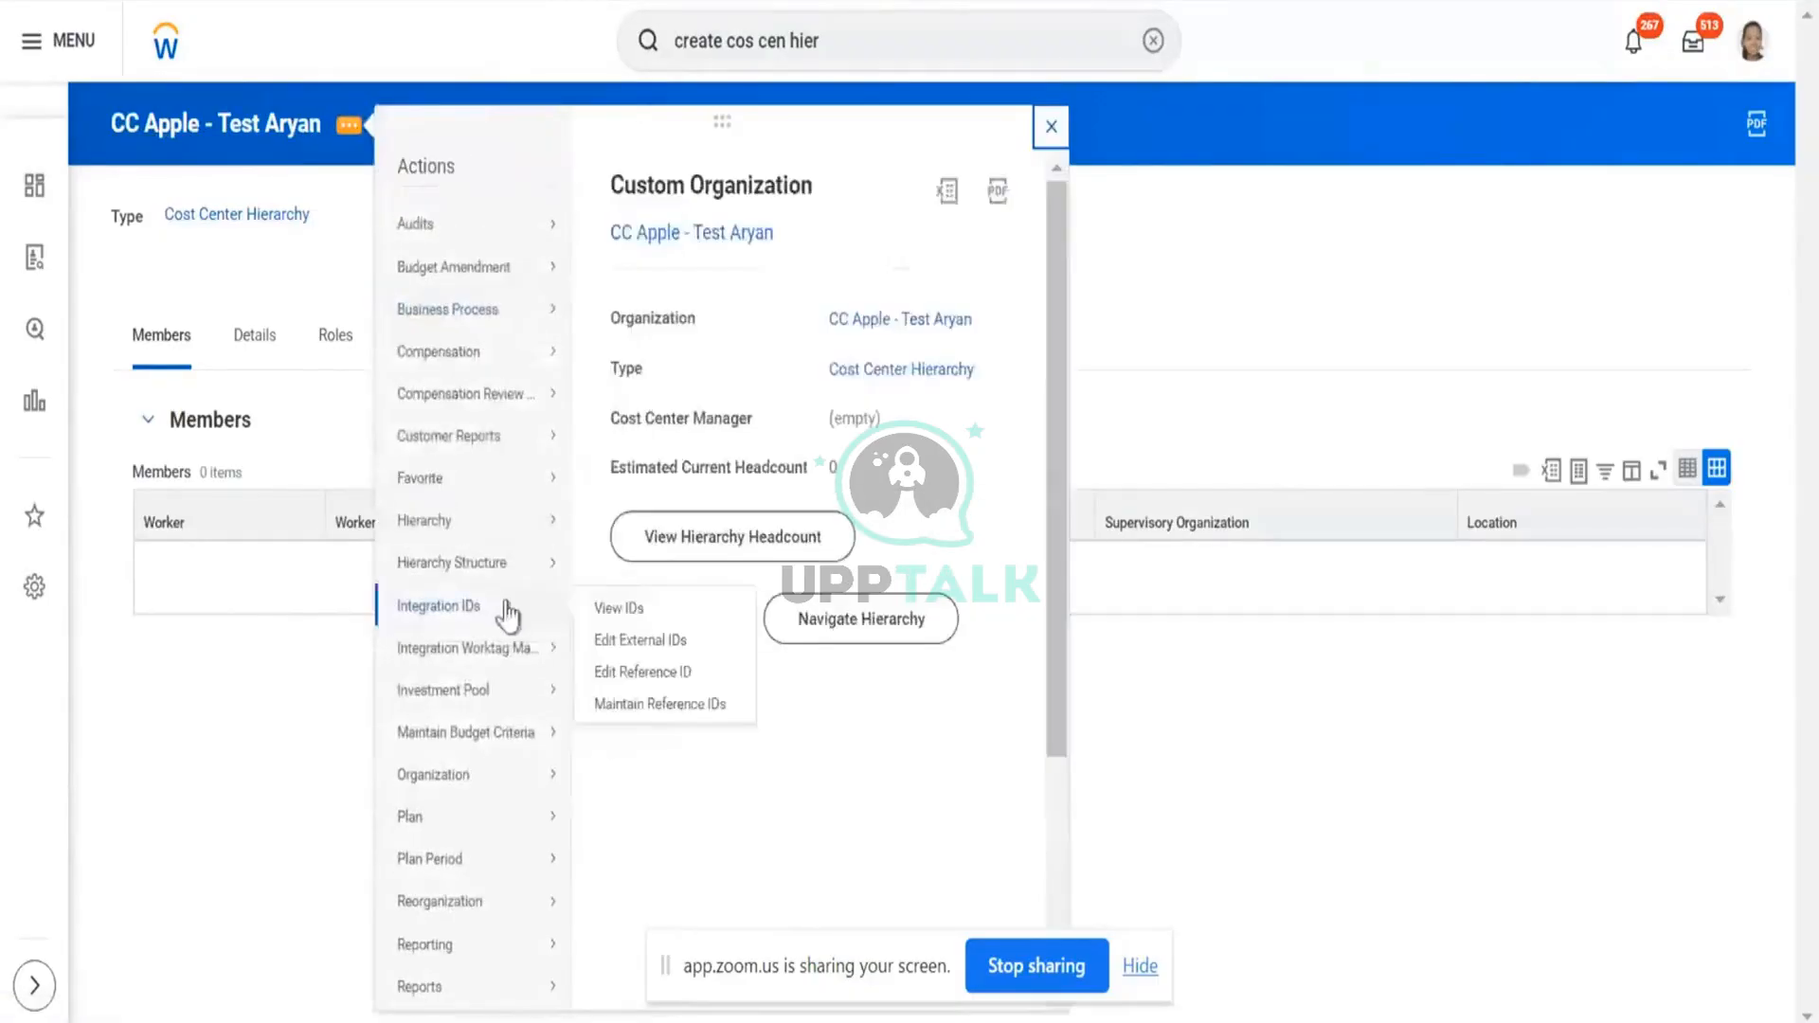
left_click(625, 641)
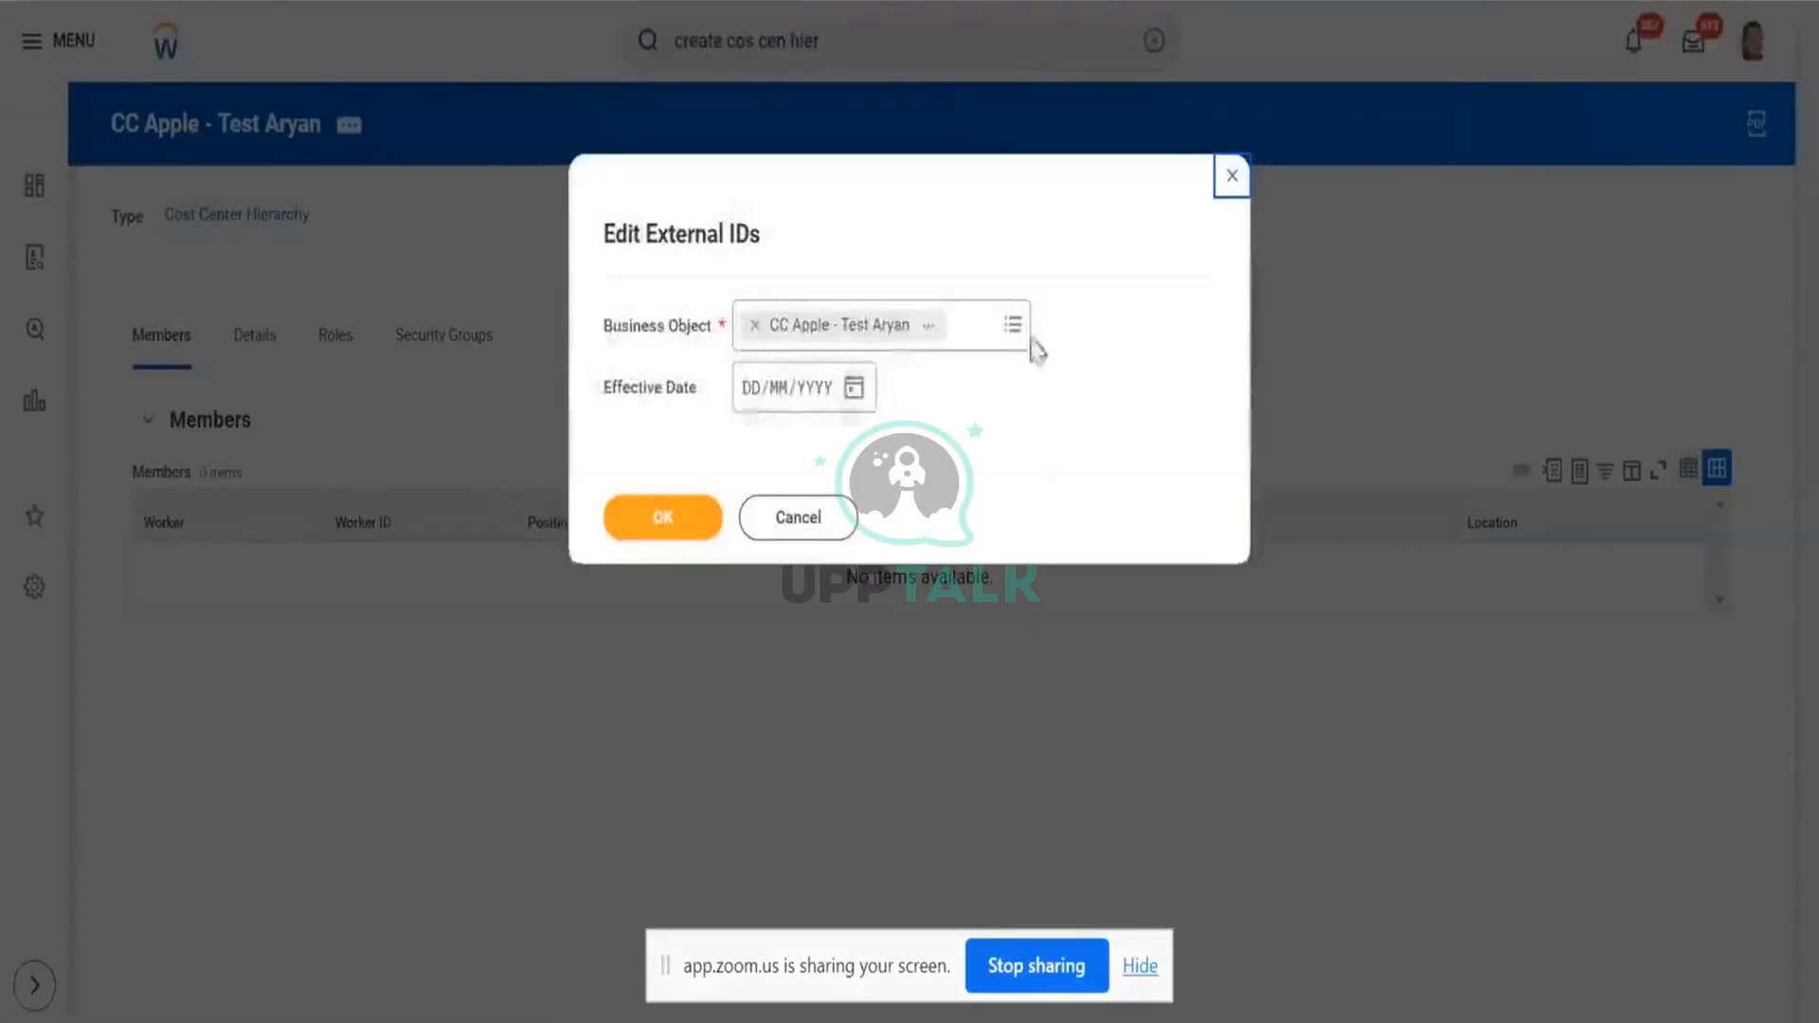
left_click(1231, 180)
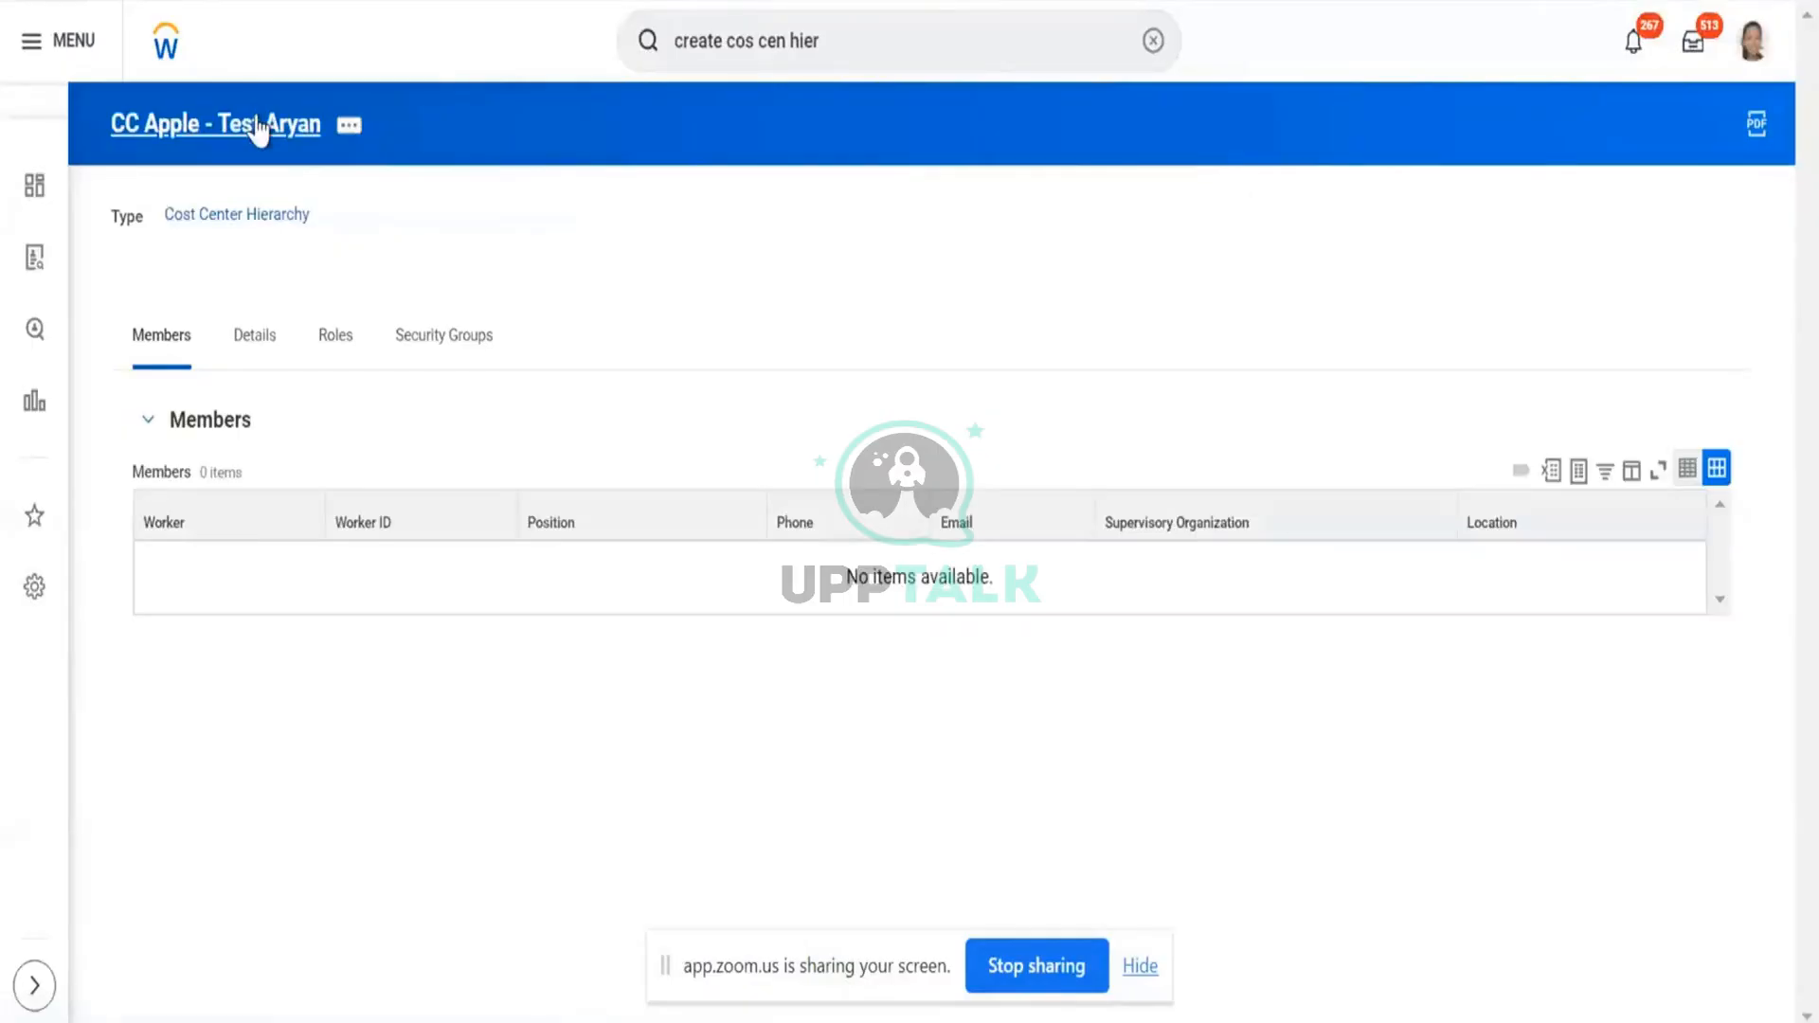
- Set the cost center hierarchy's Reference ID value to "CC Apple - Test" plus the tester's name and save it
left_click(348, 125)
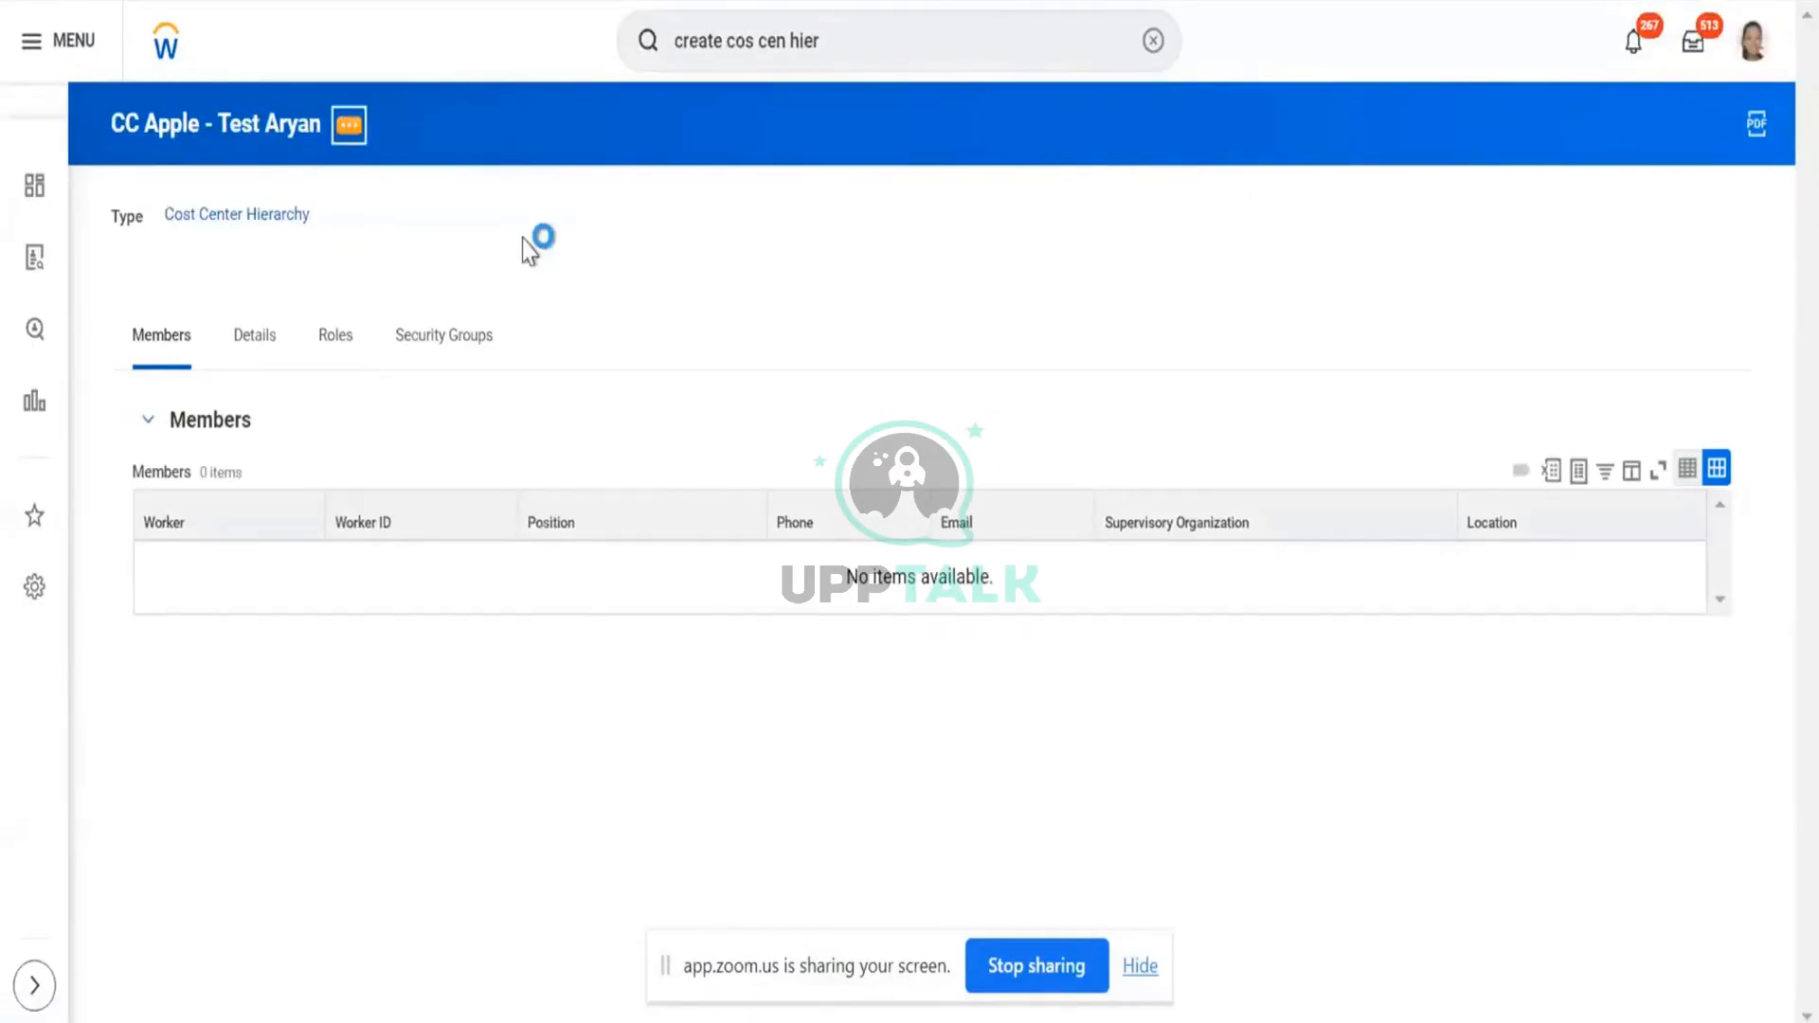
mouse_move(523, 610)
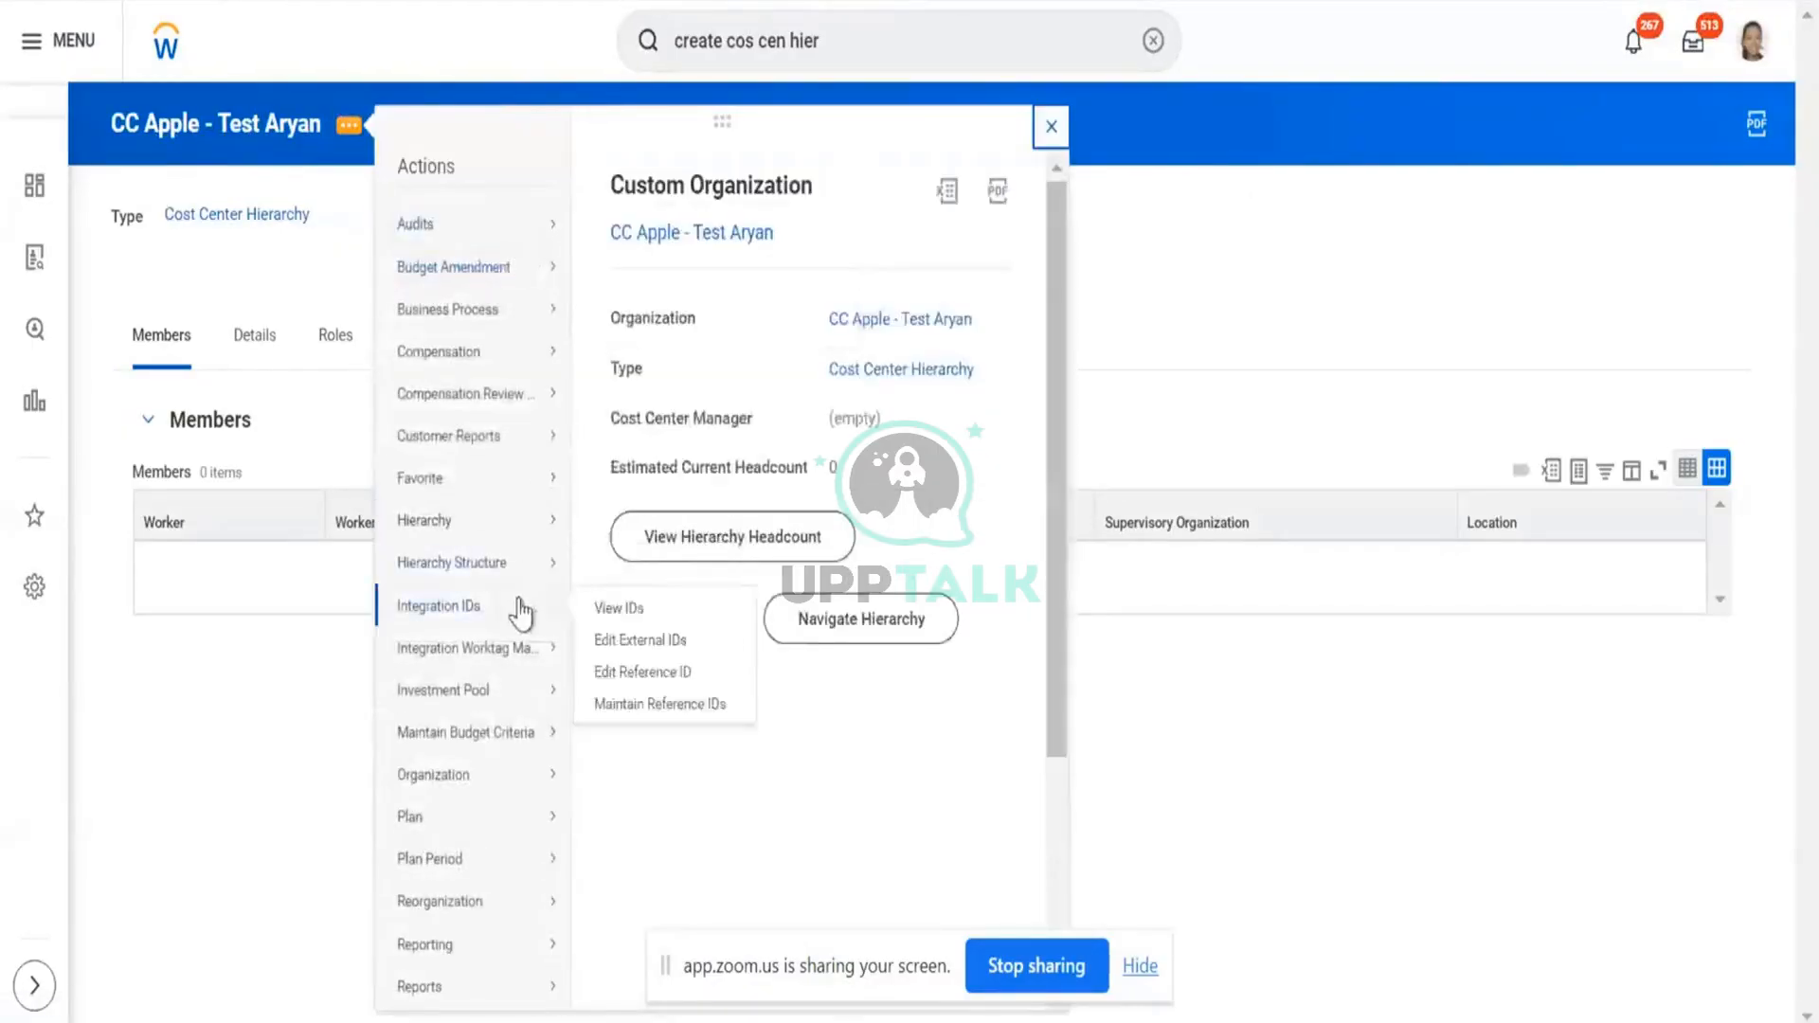
left_click(644, 672)
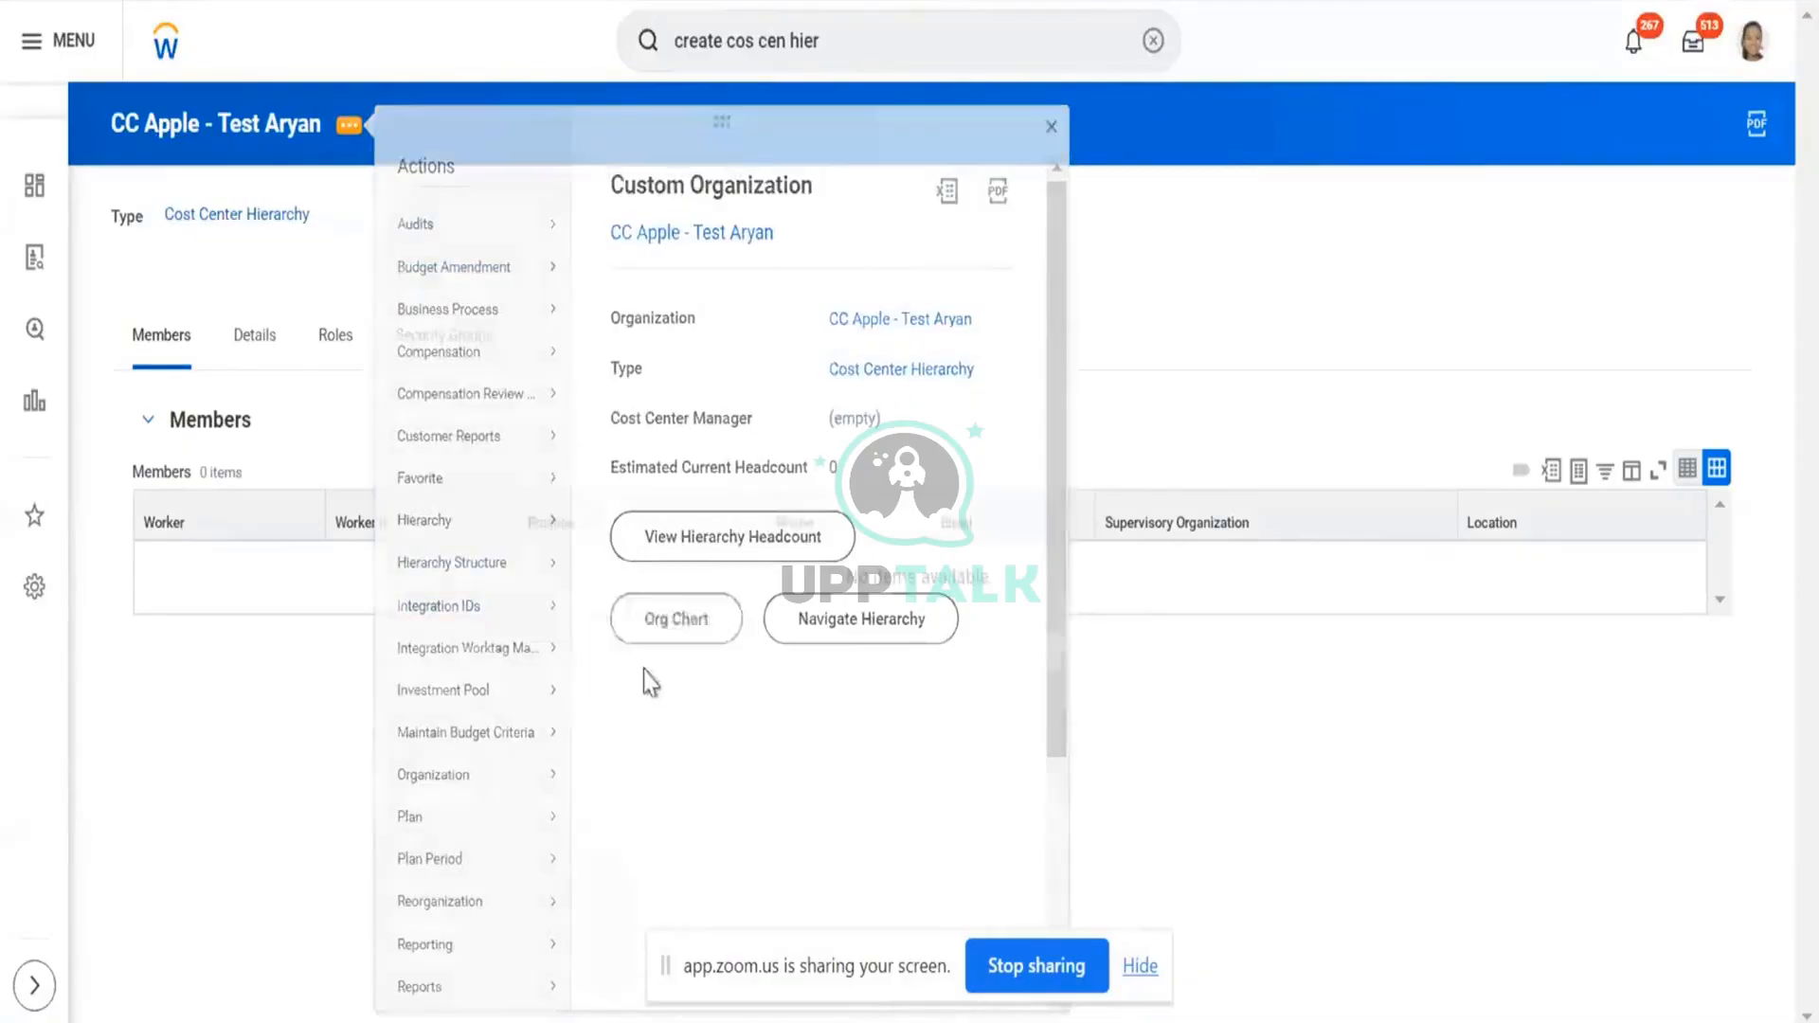
left_click(380, 318)
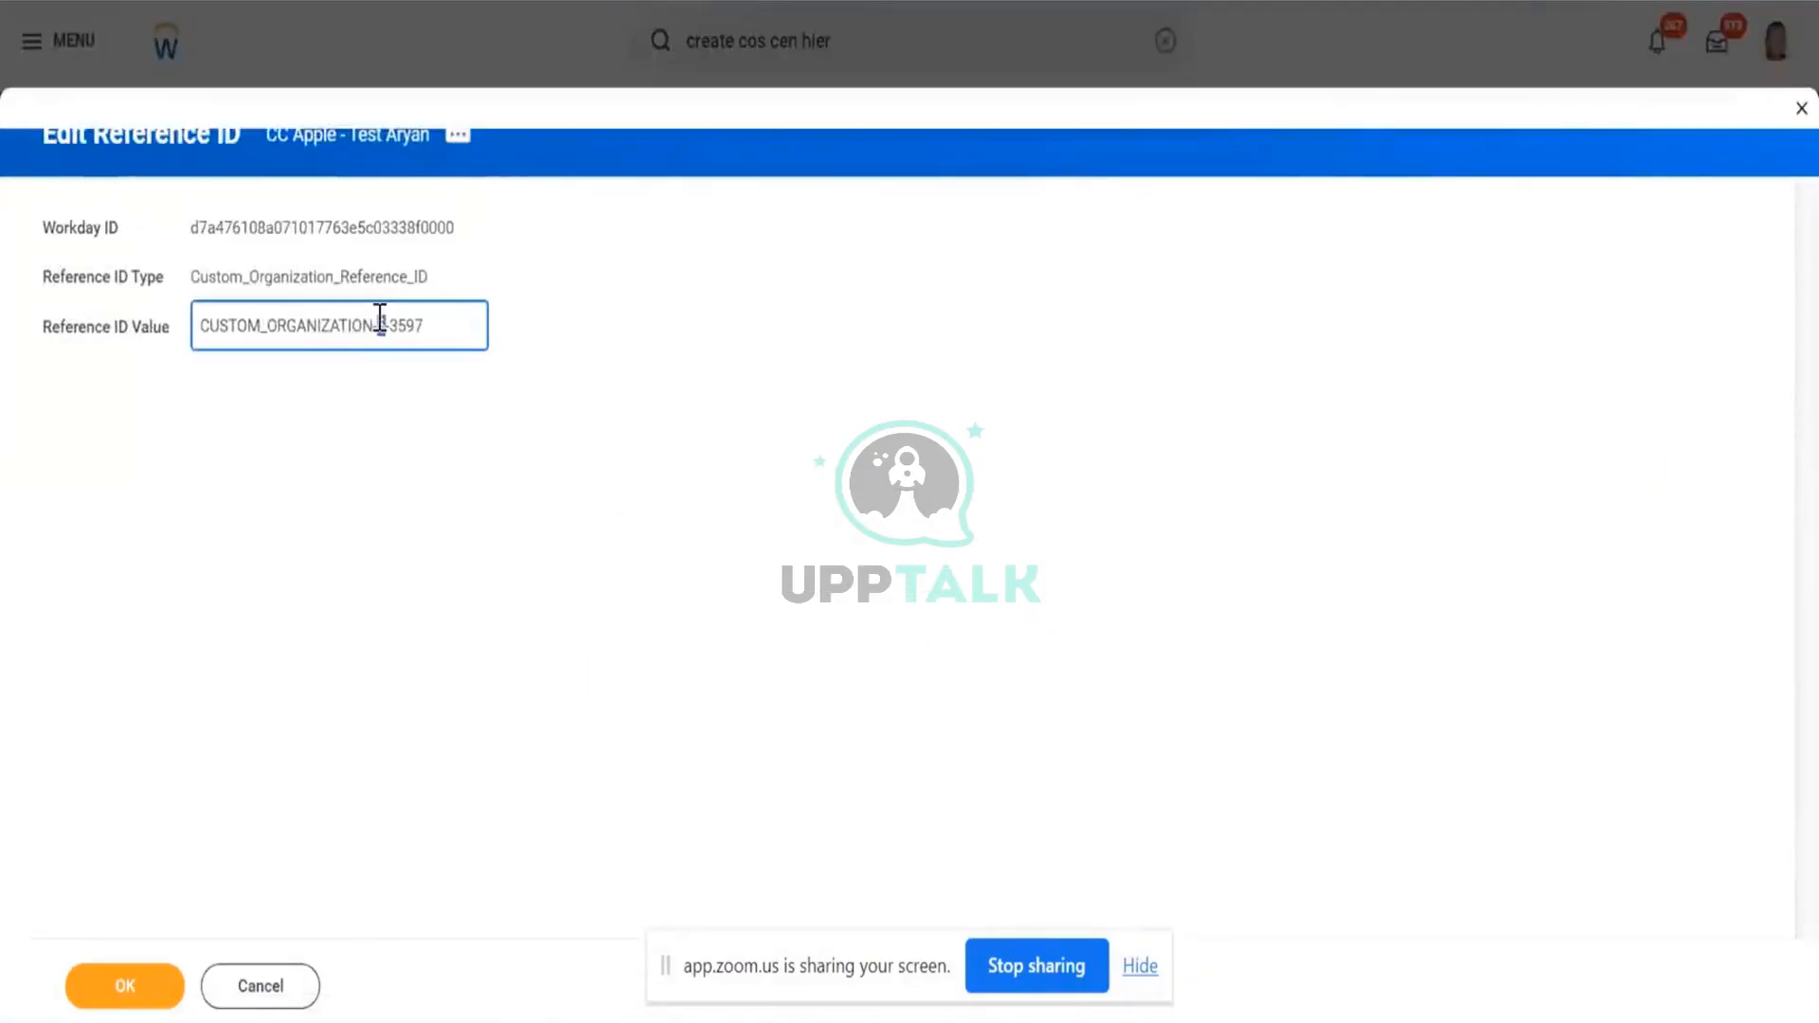
key("ctrl+a")
type("CC Apple - Test Aryan")
key("ctrl+a")
left_click(161, 990)
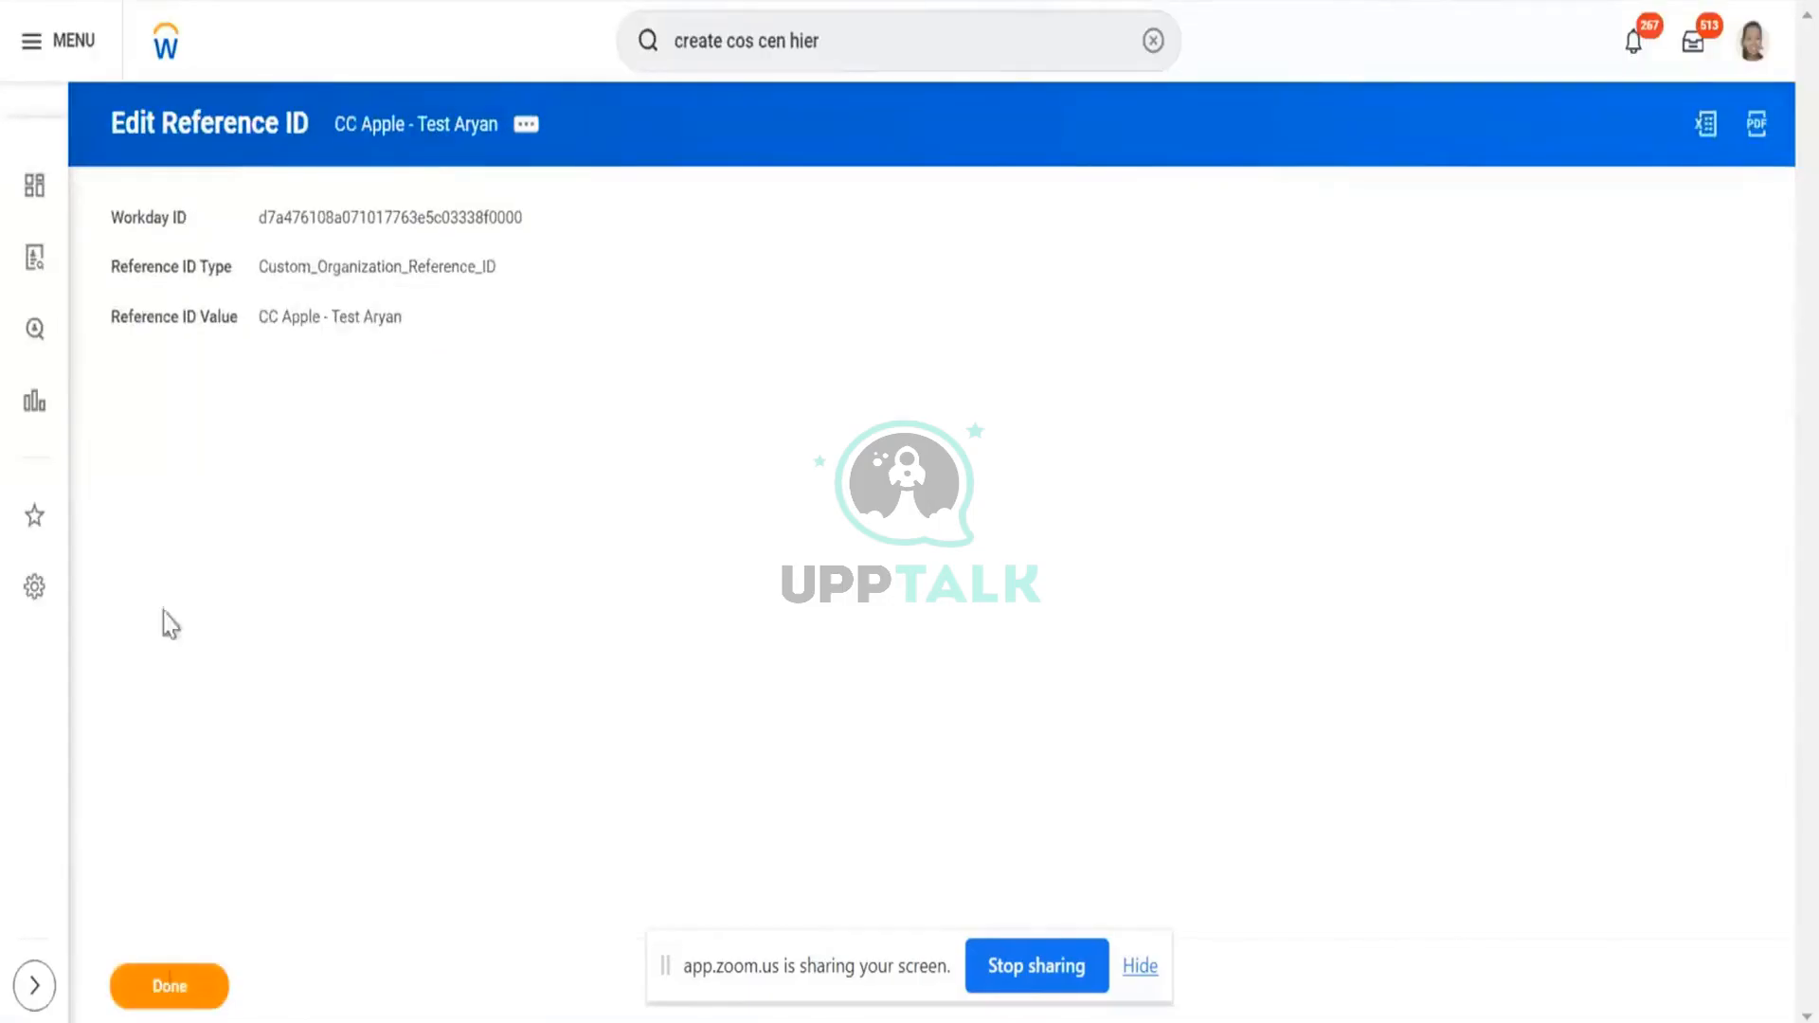
- Begin assigning included organizations to the new cost center hierarchy under the Apple Hospitals Inc reorganization dated 01/01/1900
left_click(446, 129)
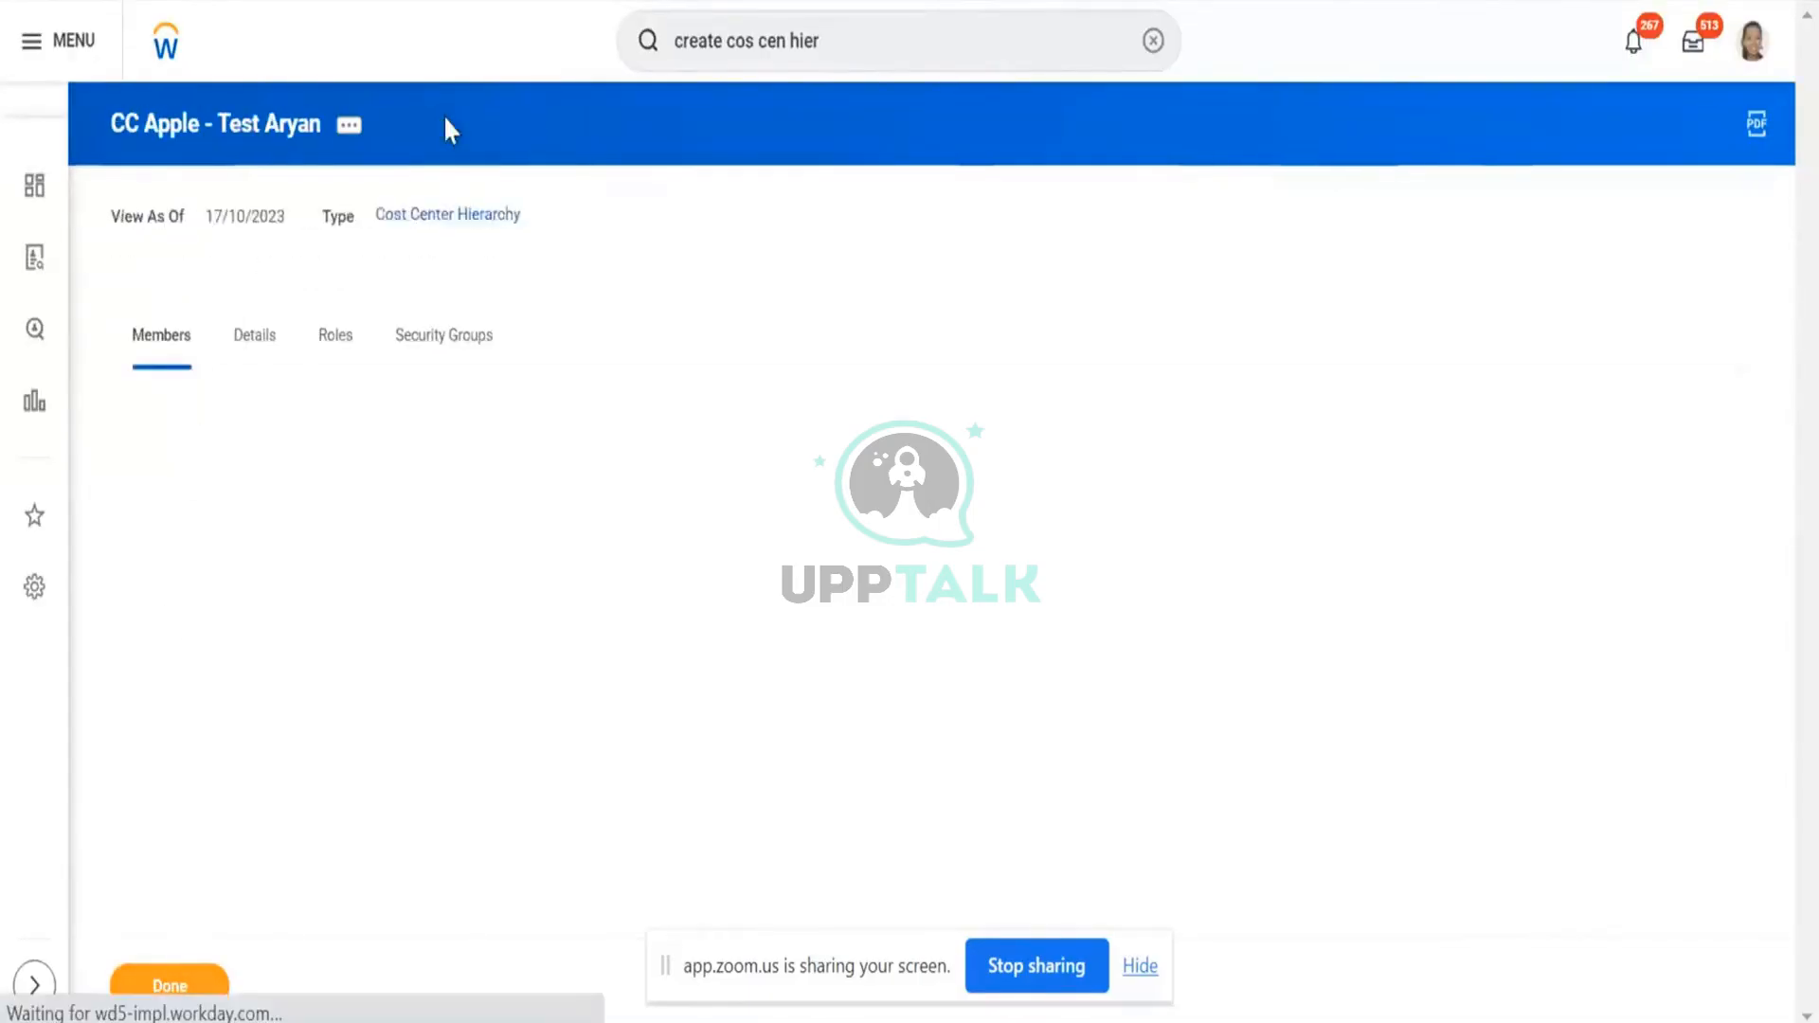
left_click(348, 127)
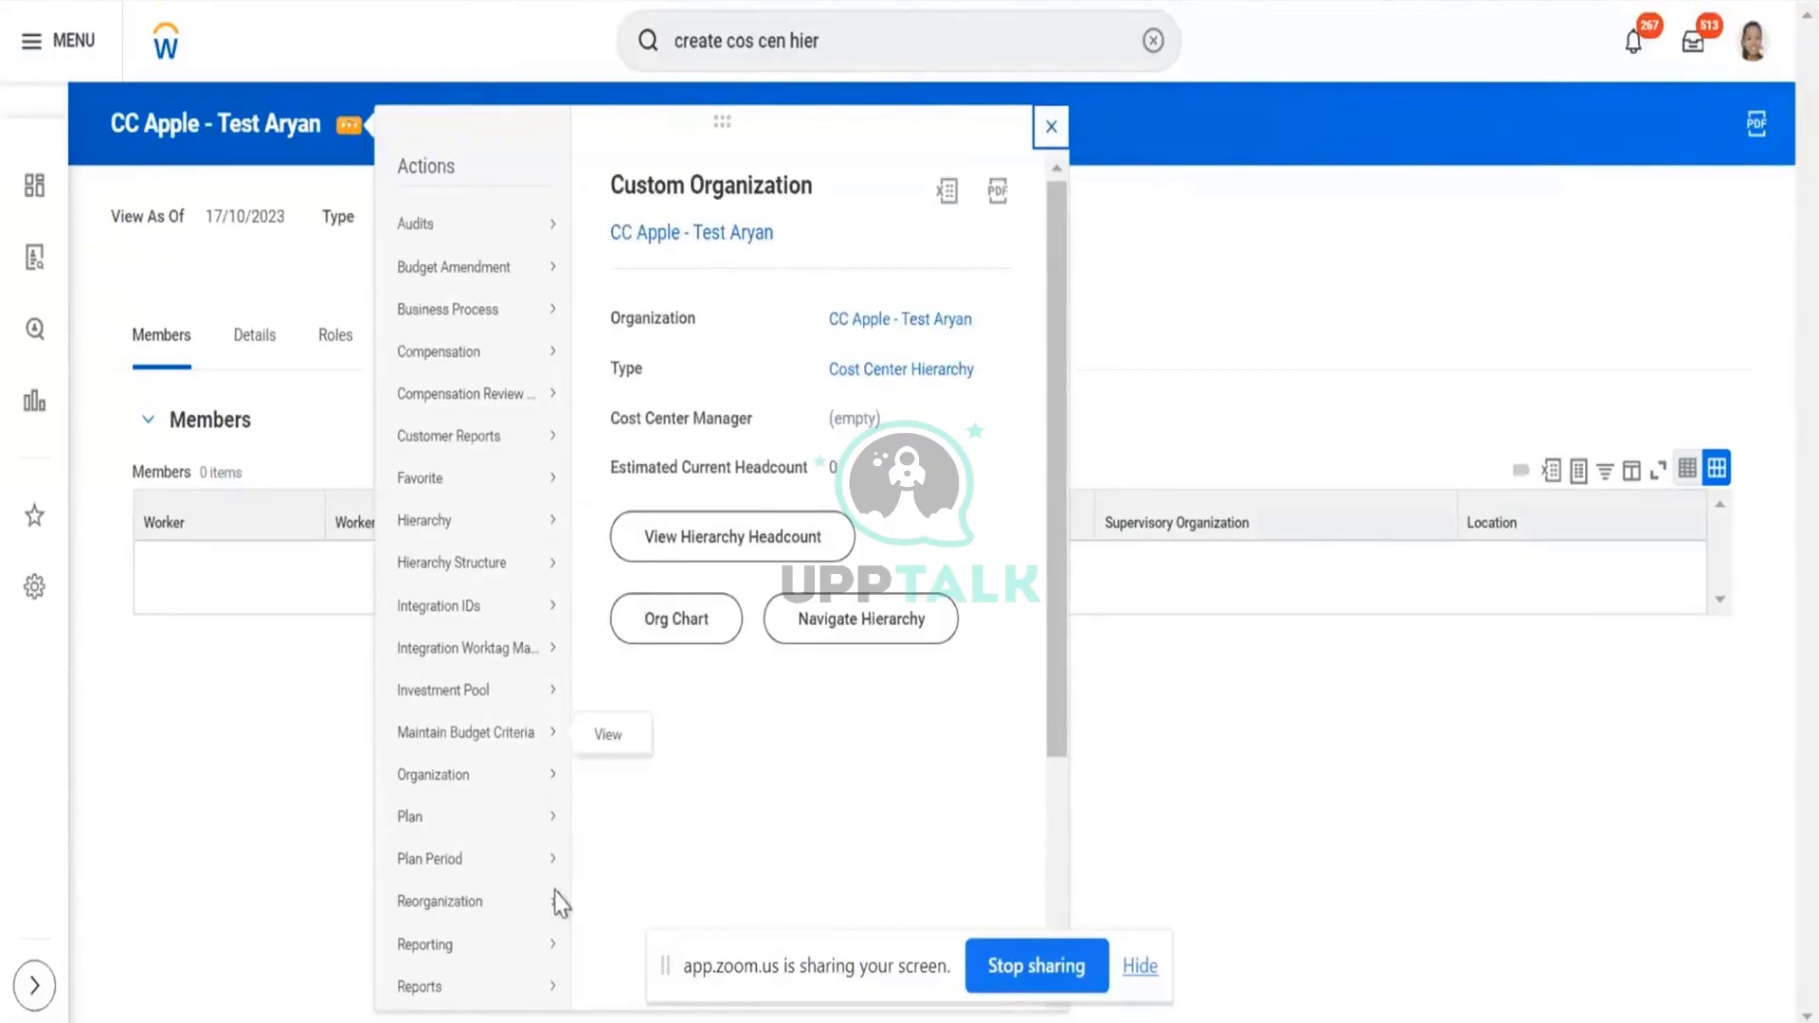
mouse_move(529, 914)
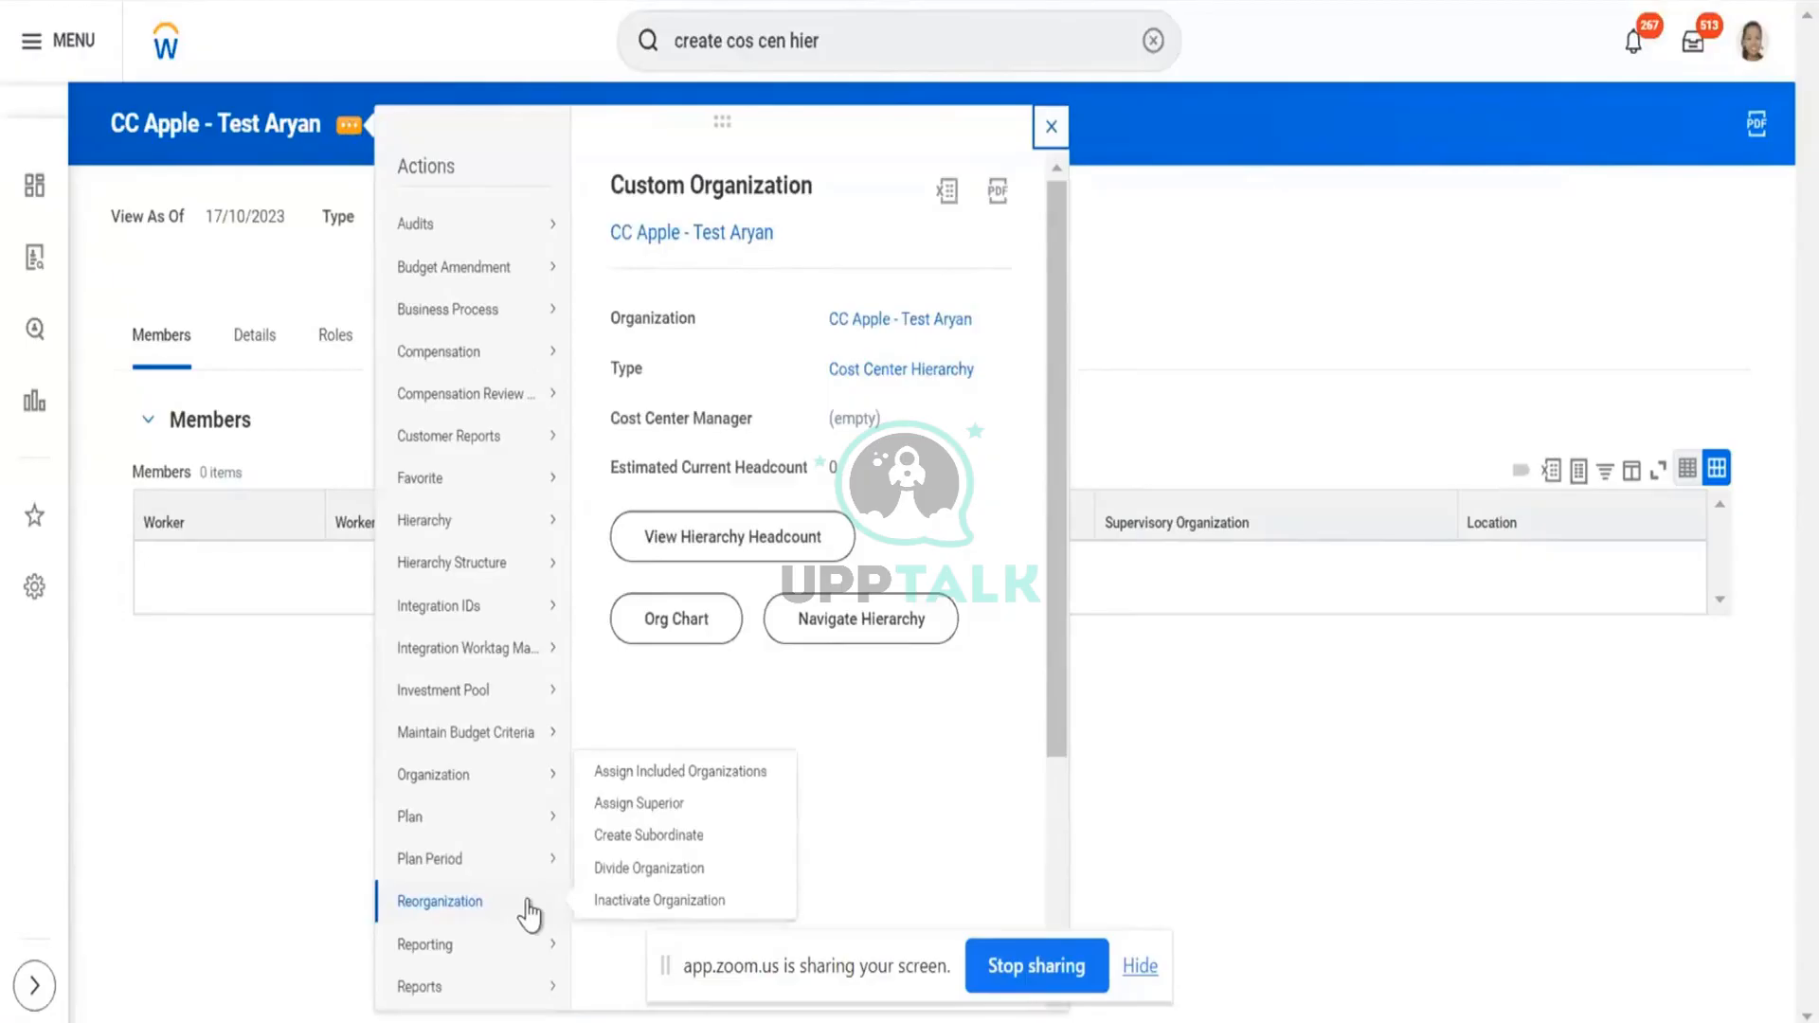
left_click(721, 772)
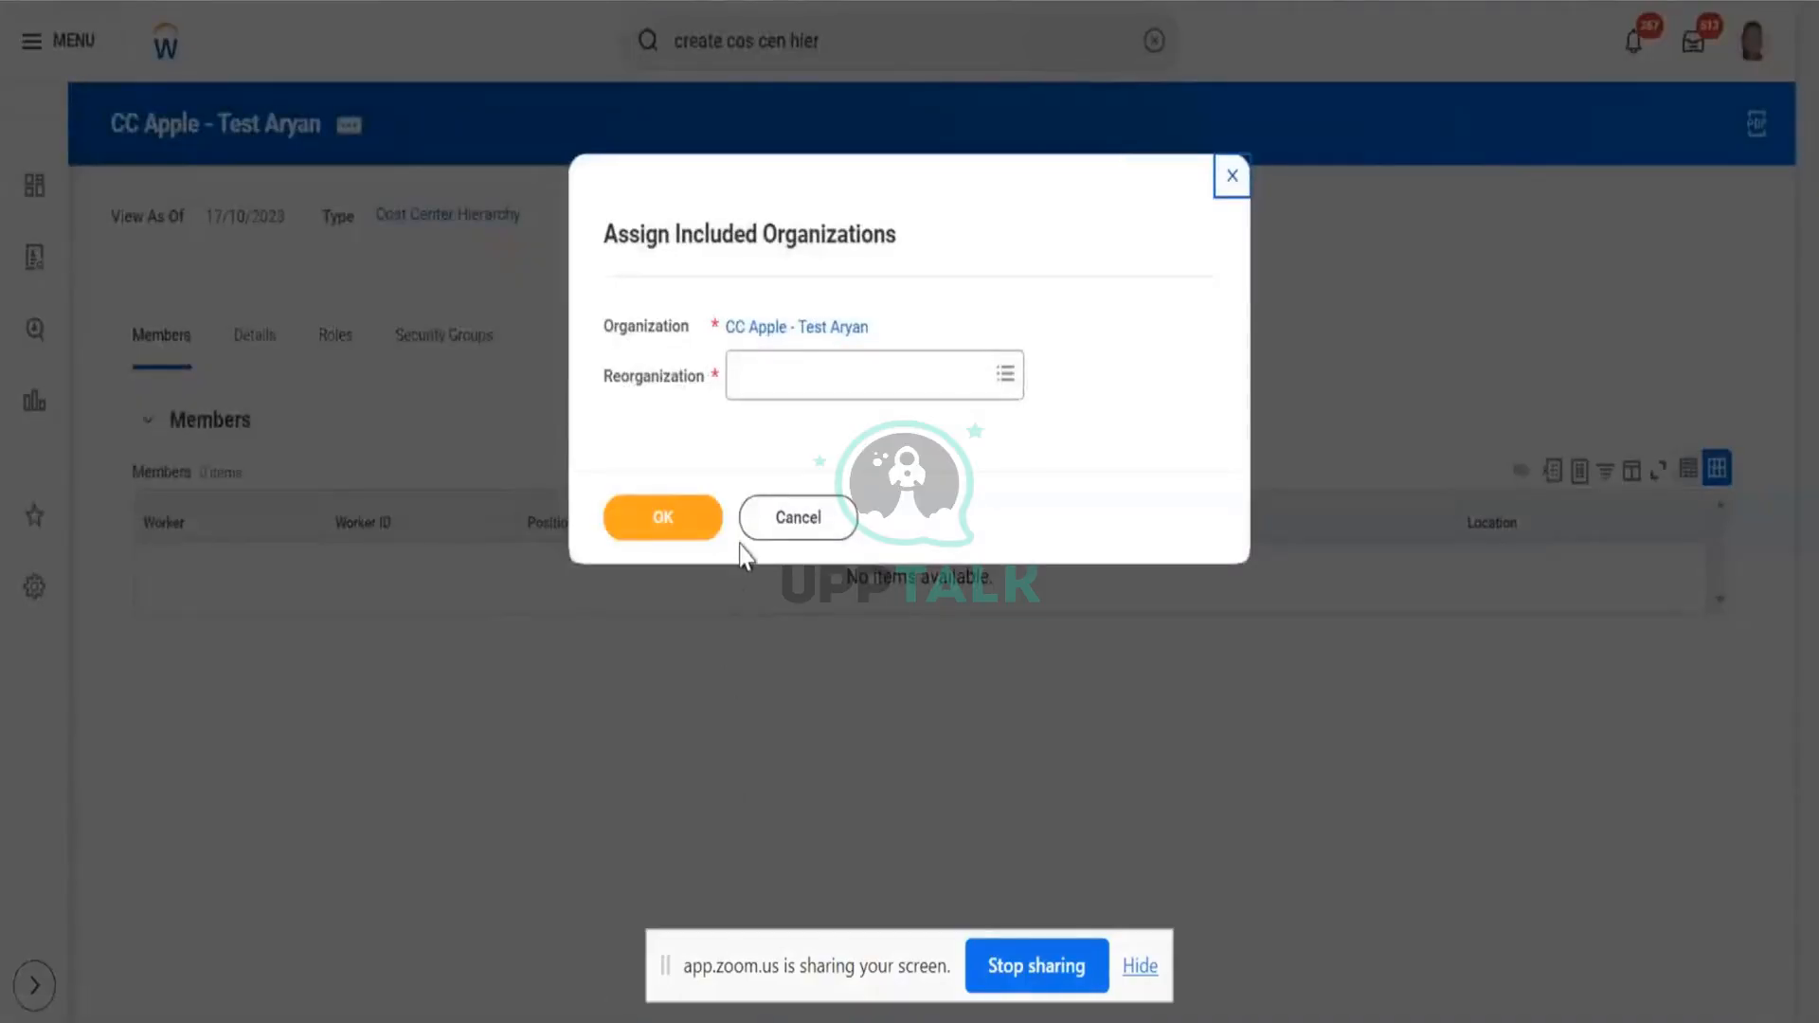
left_click(795, 372)
type("appl")
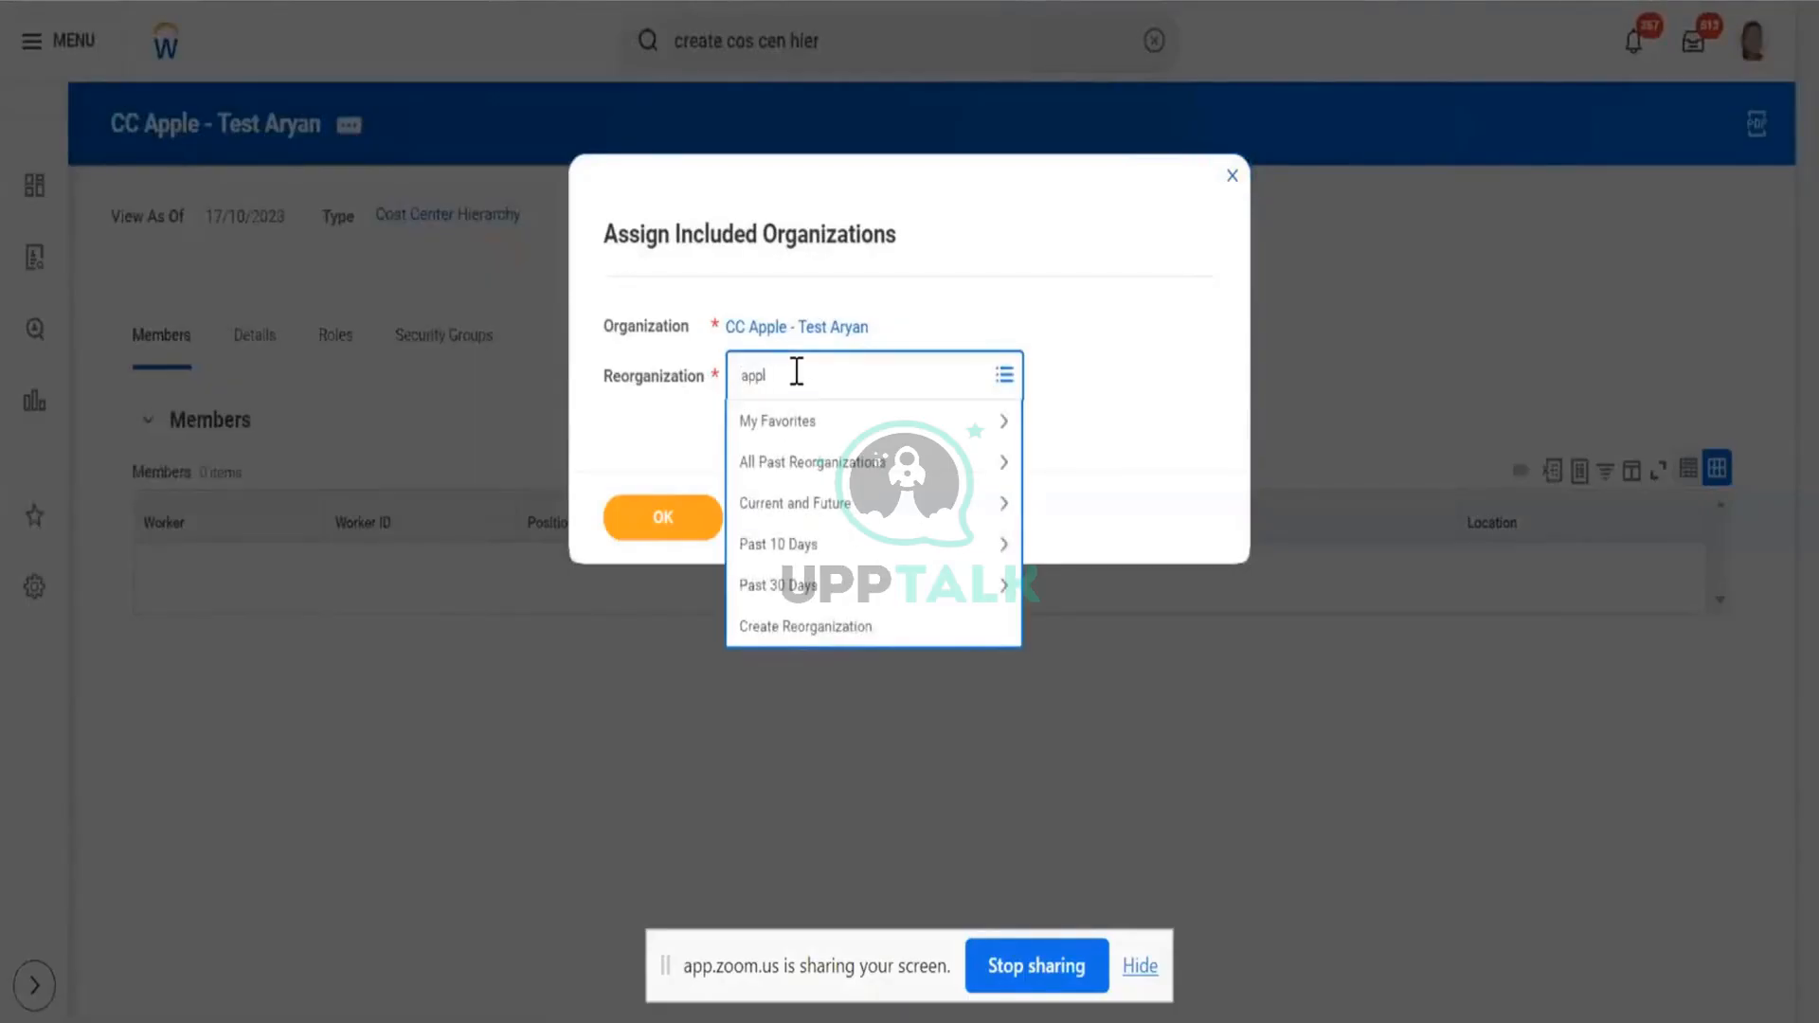
type(" hos acc")
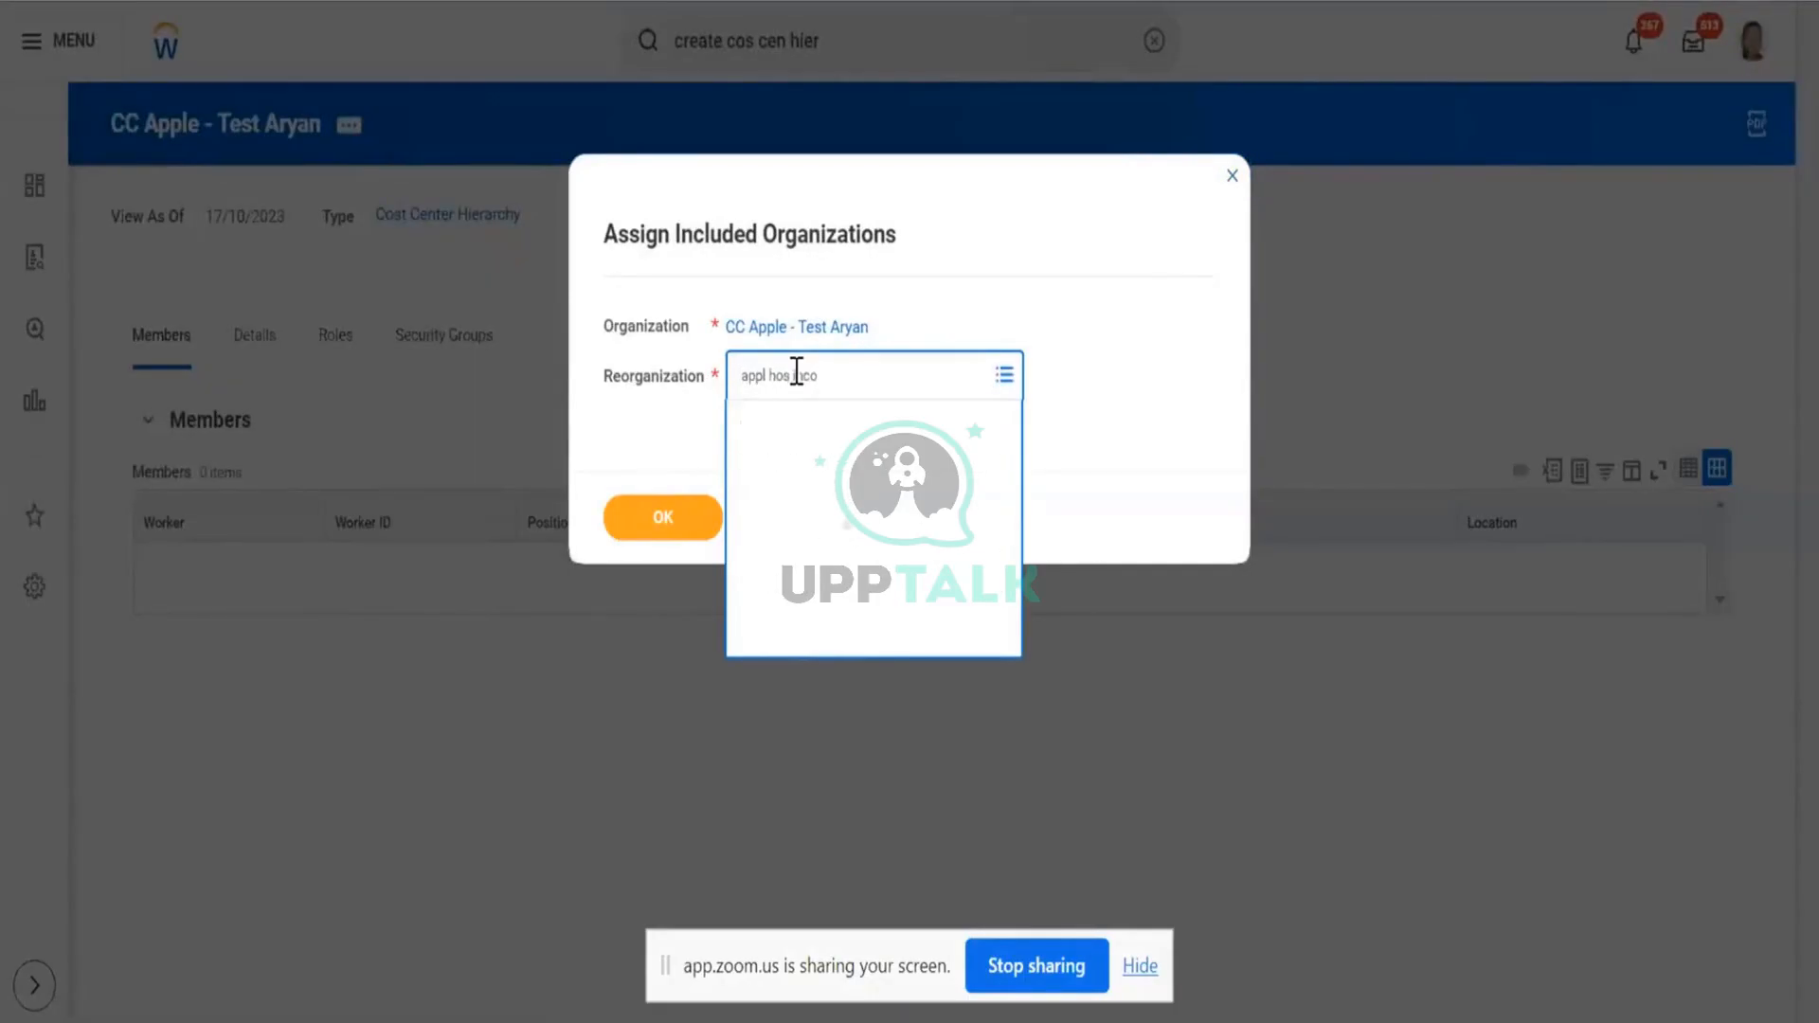
left_click(811, 678)
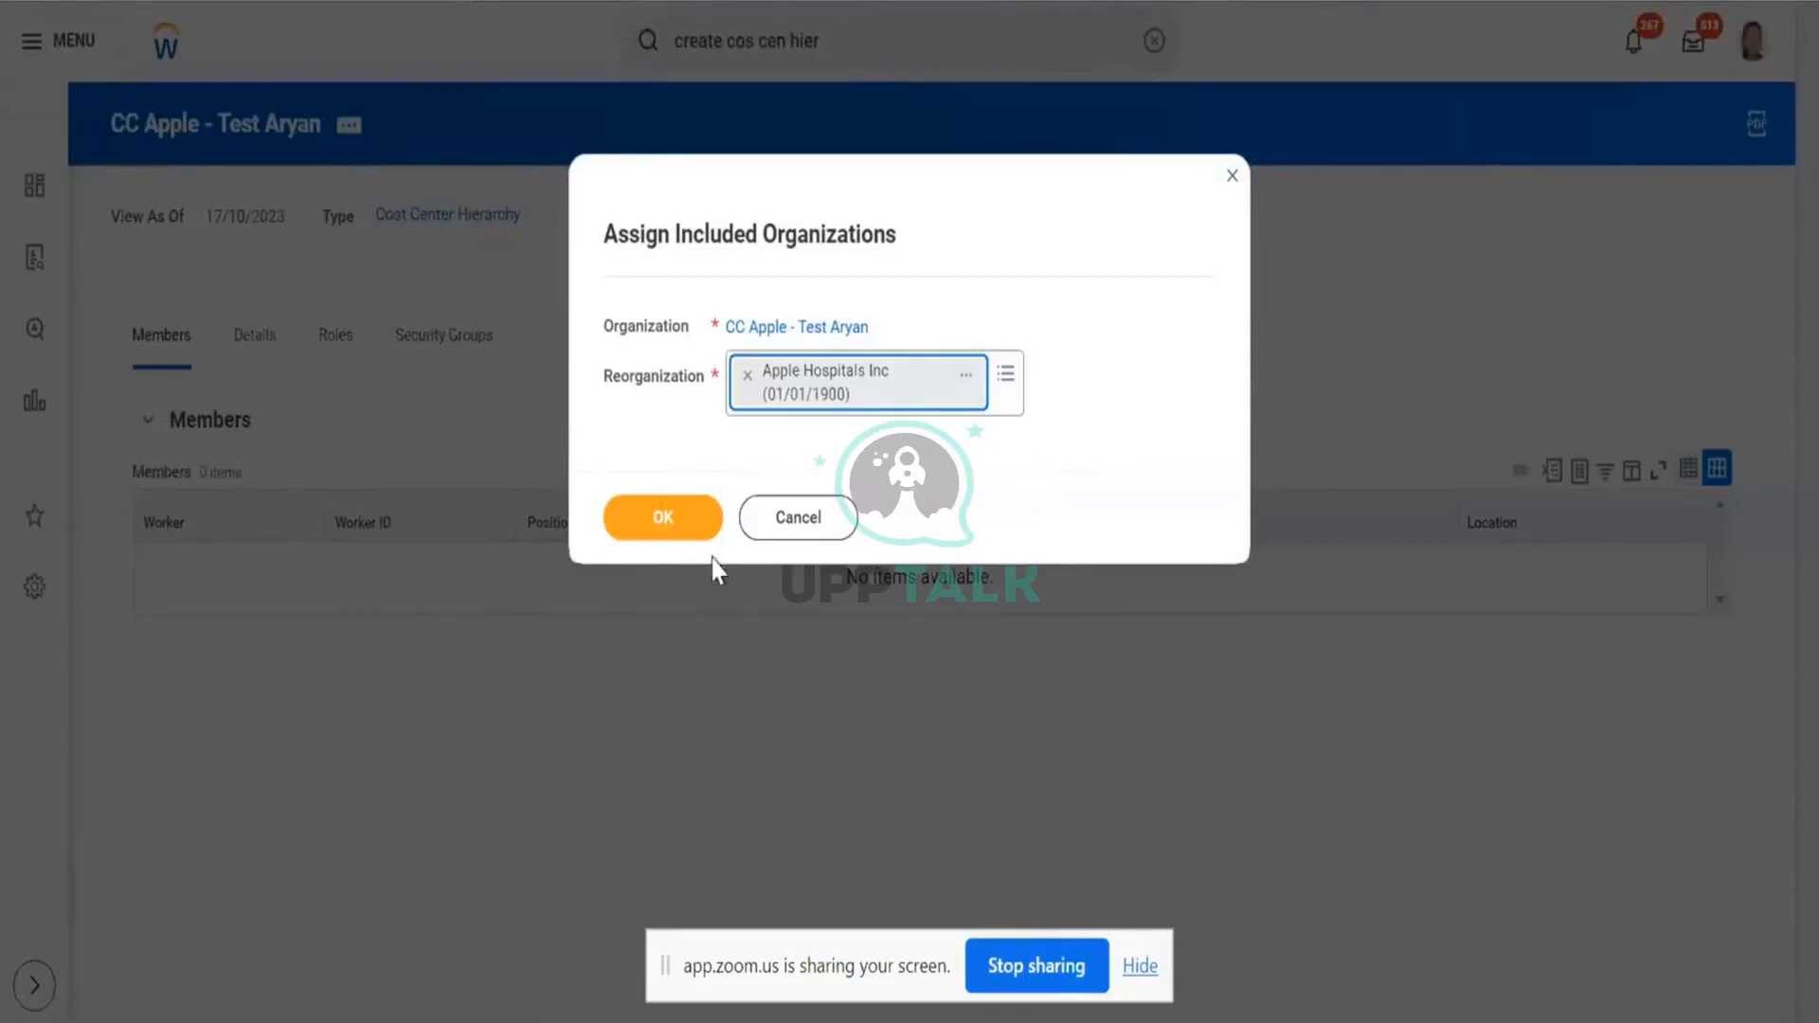
left_click(706, 526)
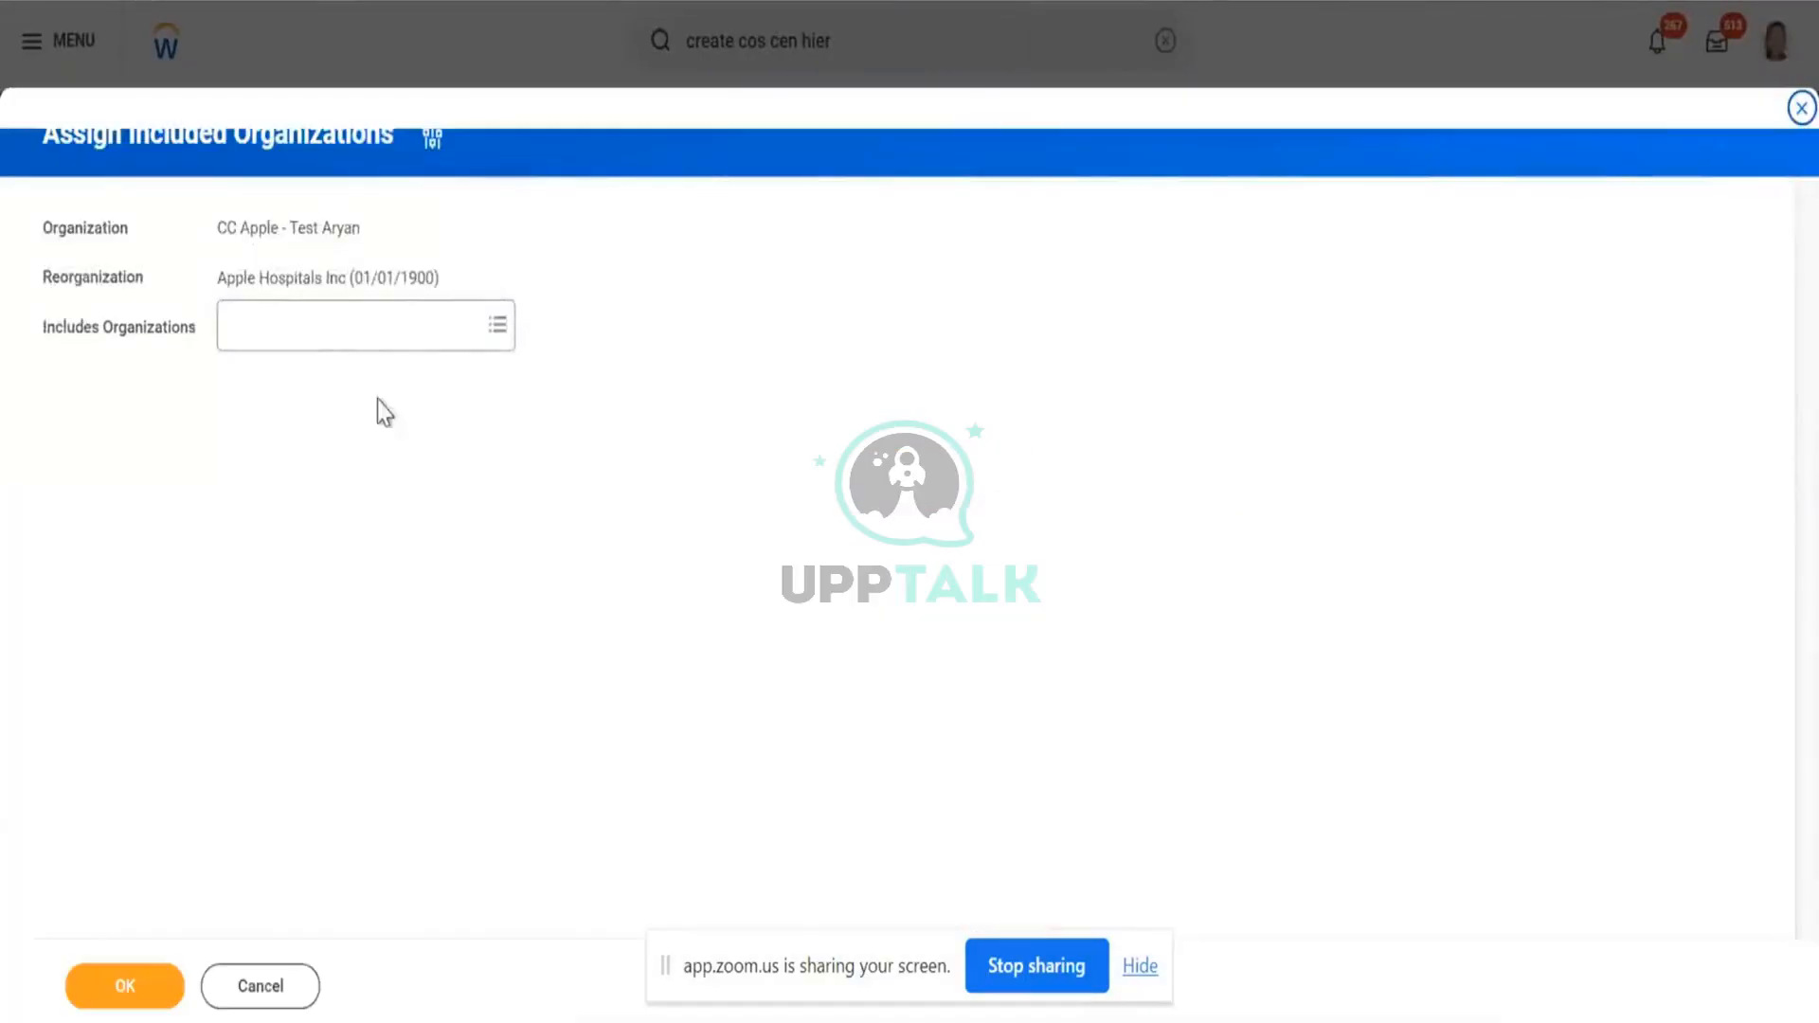
- Copy the AH001 CC Management cost center's name from its own page and assign that cost center as the hierarchy's included organization
left_click(357, 331)
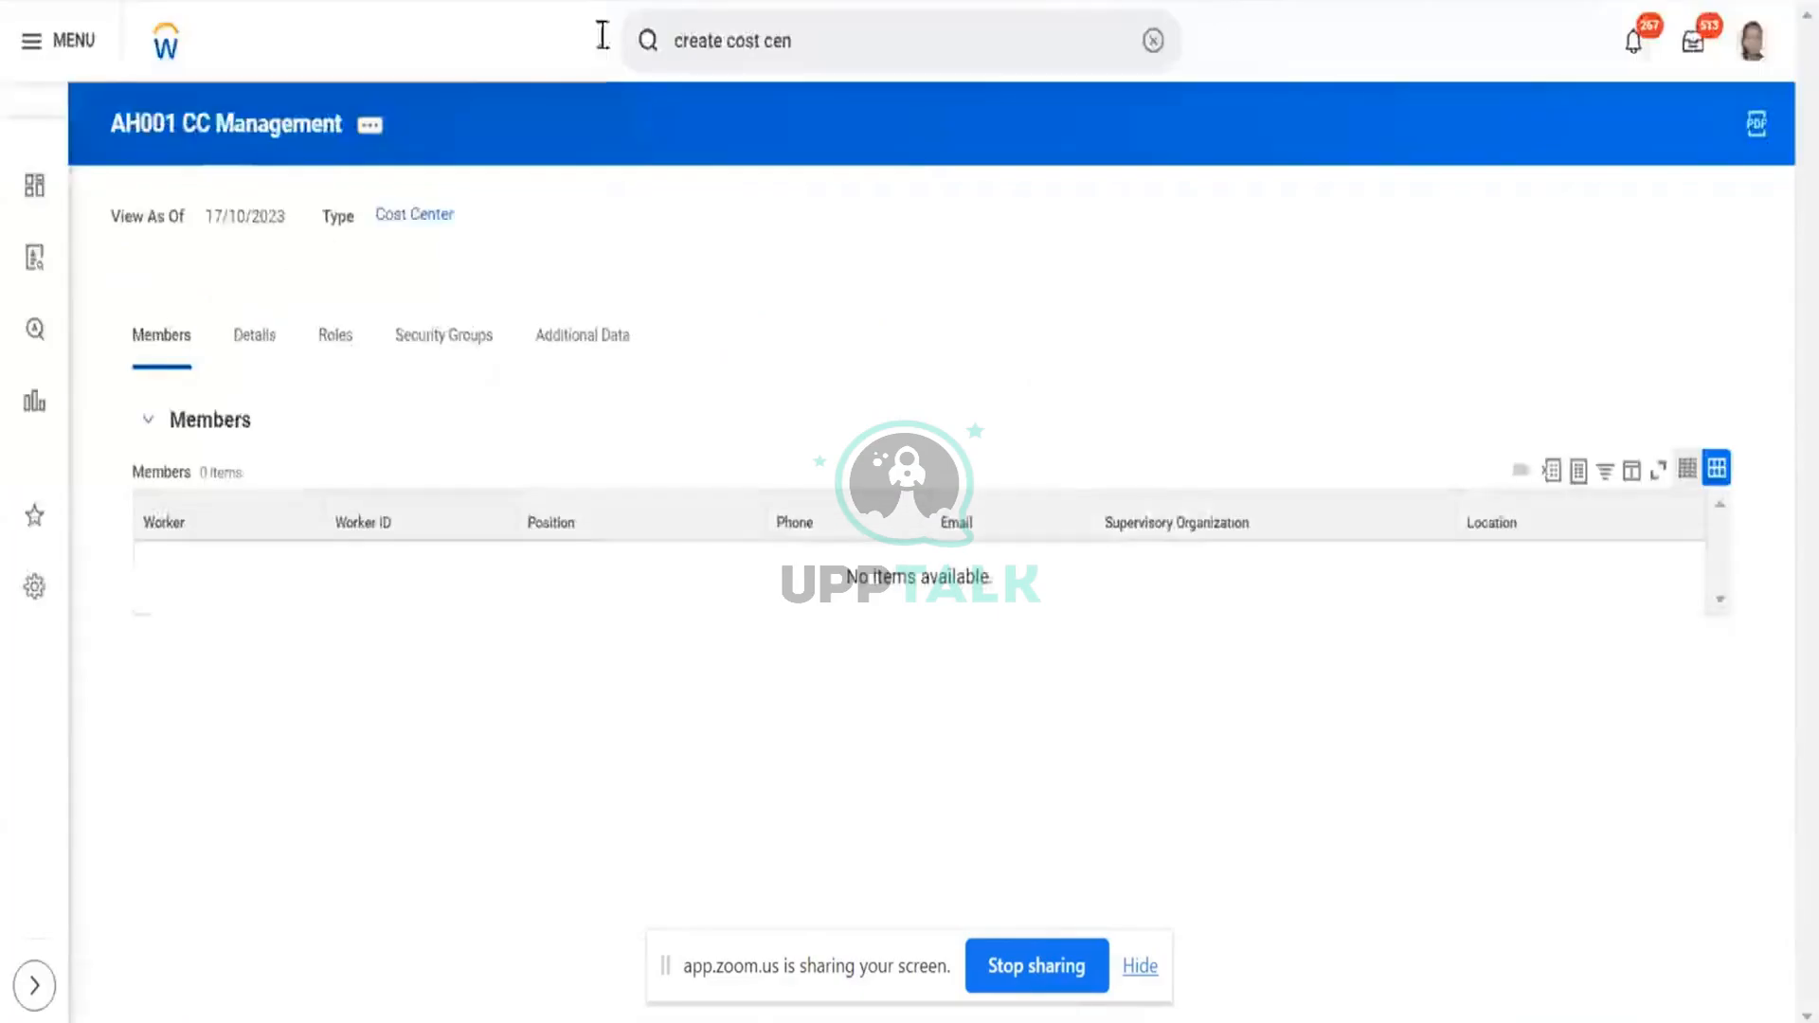
right_click(285, 138)
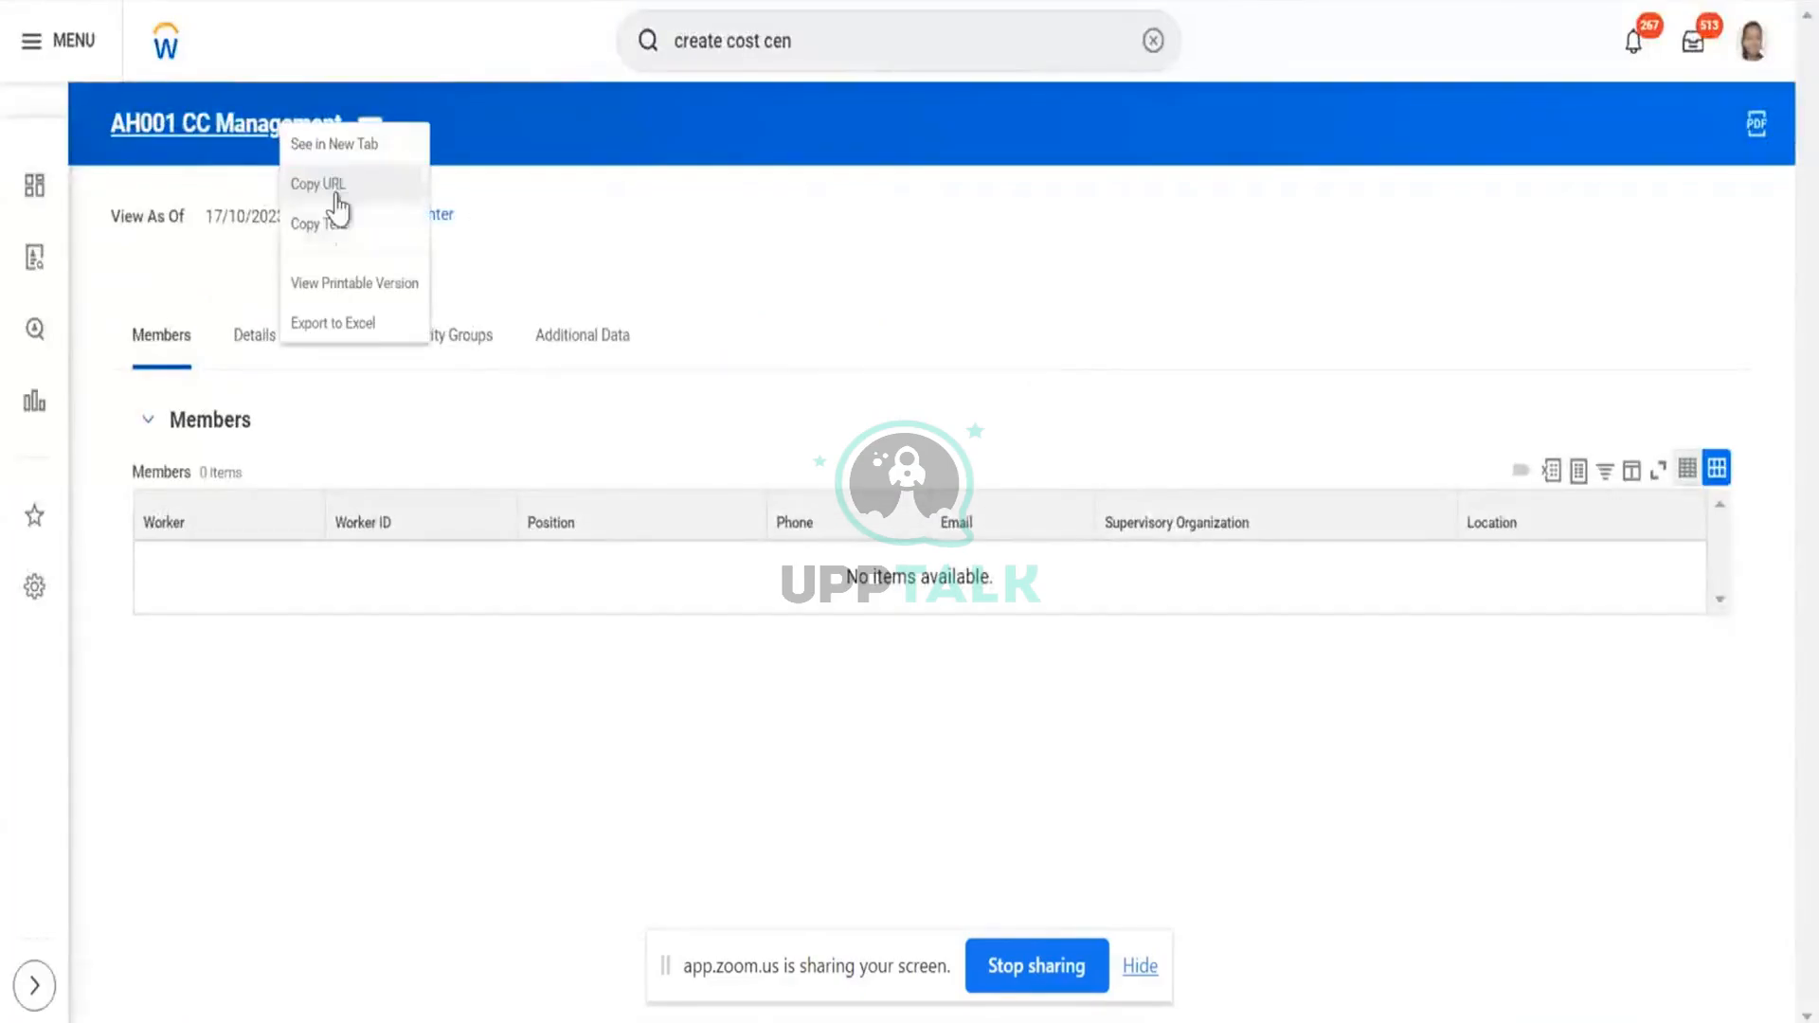
left_click(391, 226)
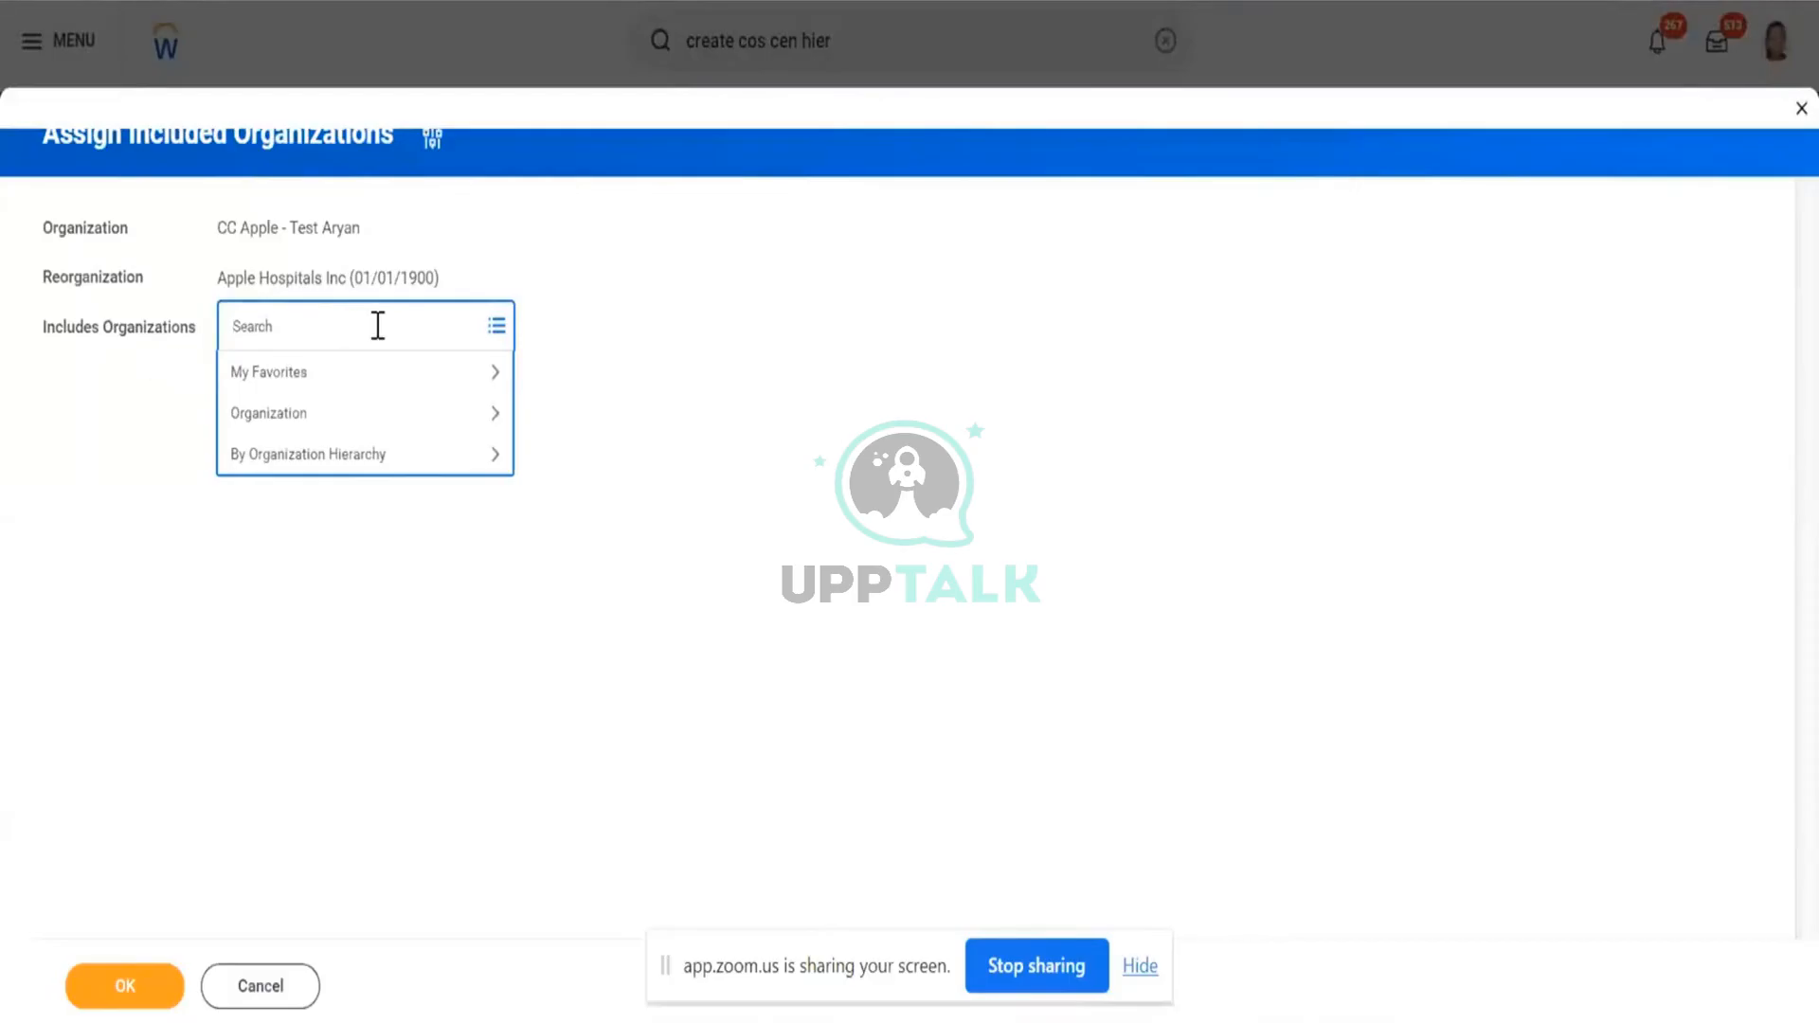
key("ctrl+v")
key("Return")
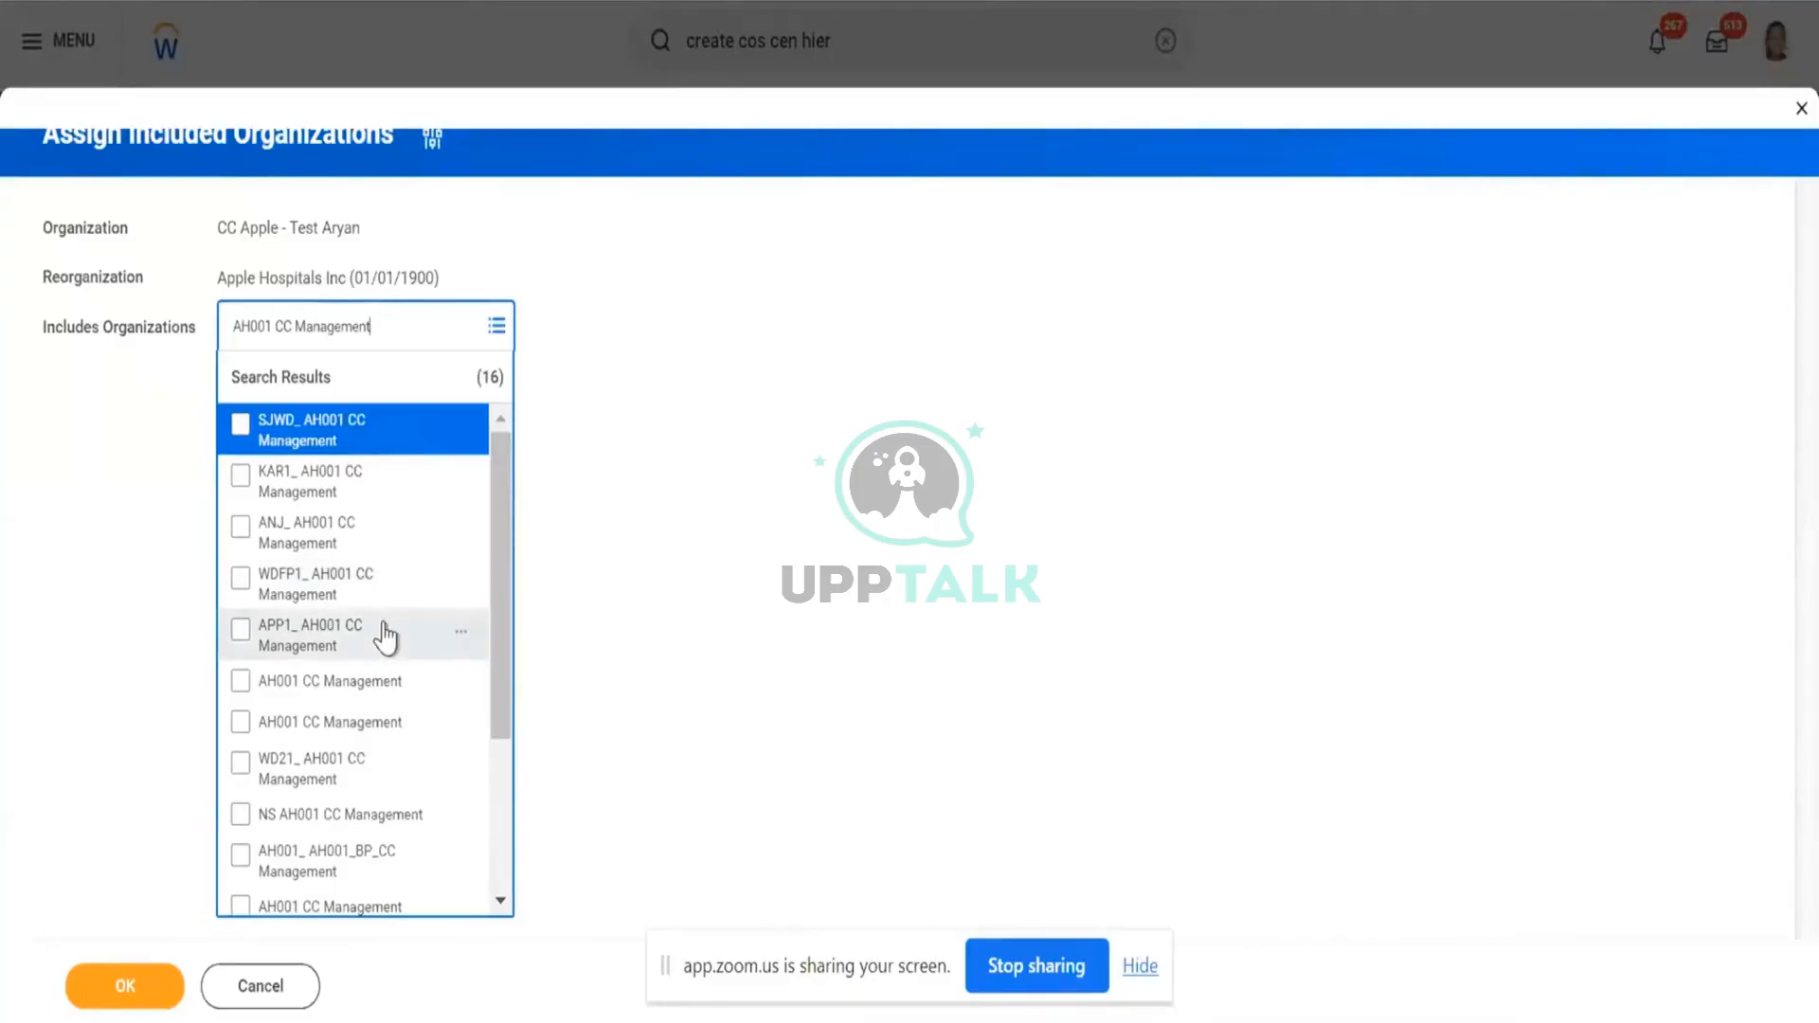
scroll(385, 636, "down", 3)
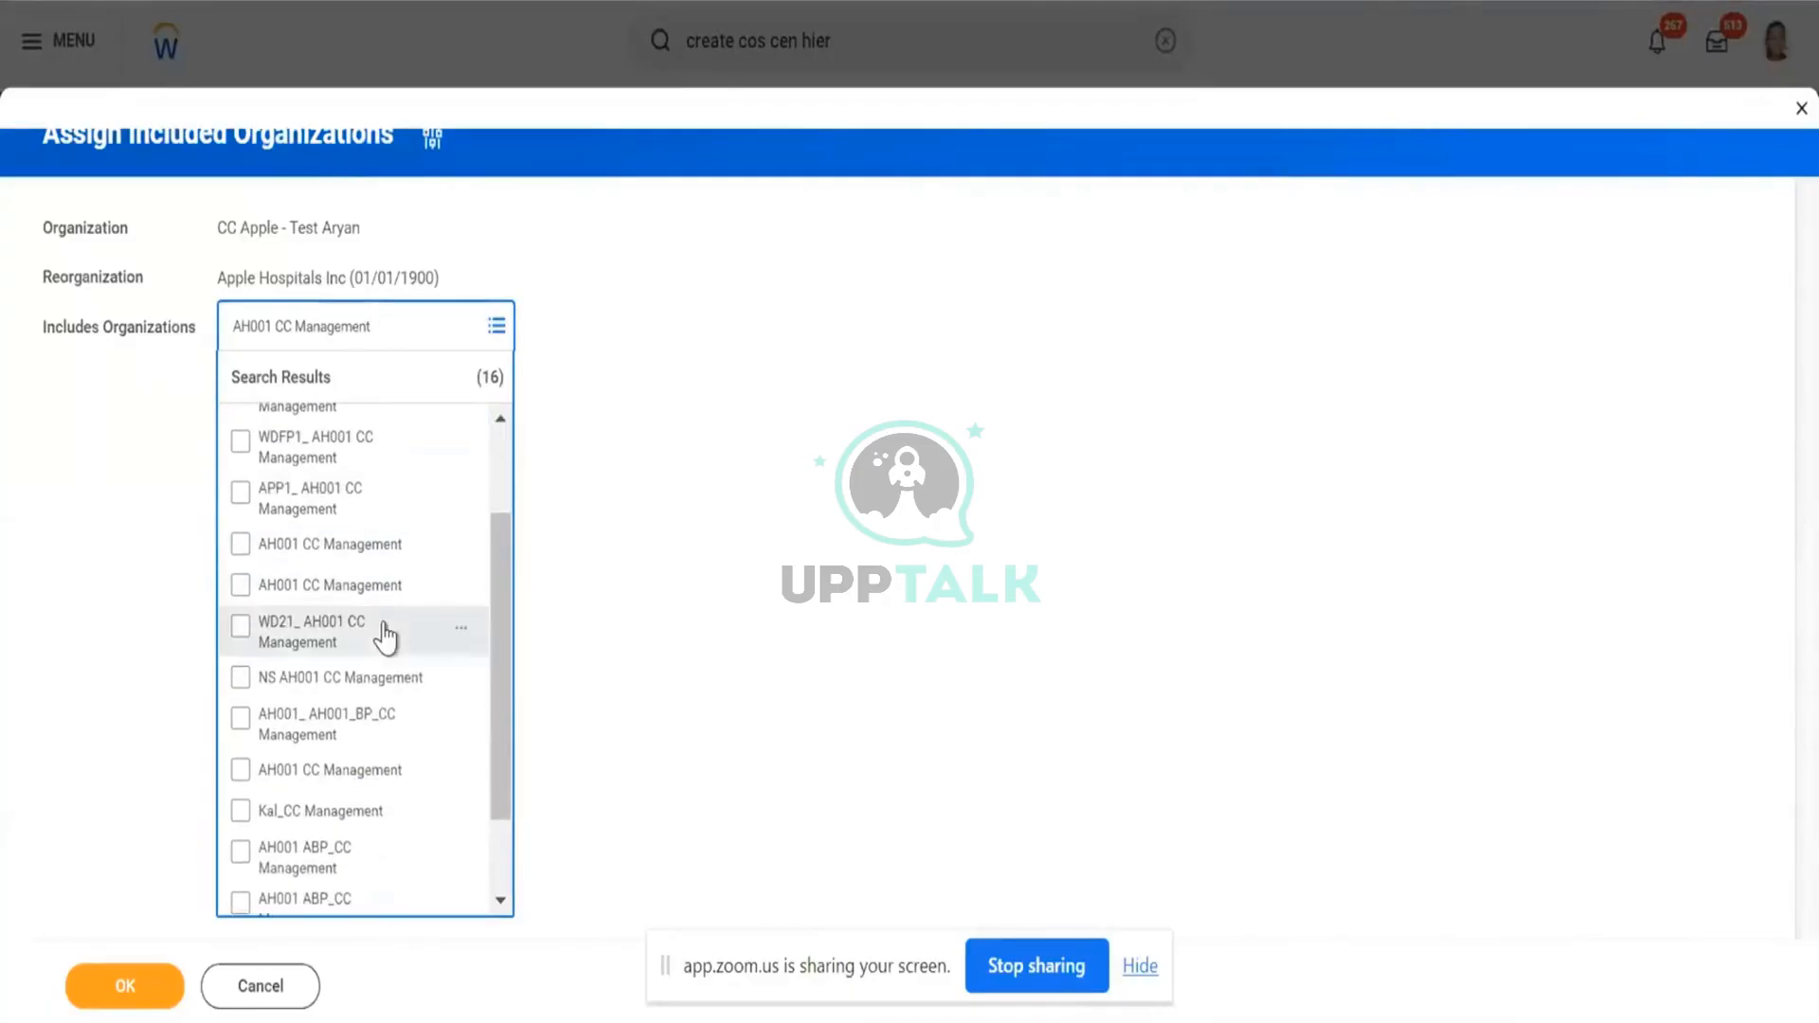
left_click(243, 771)
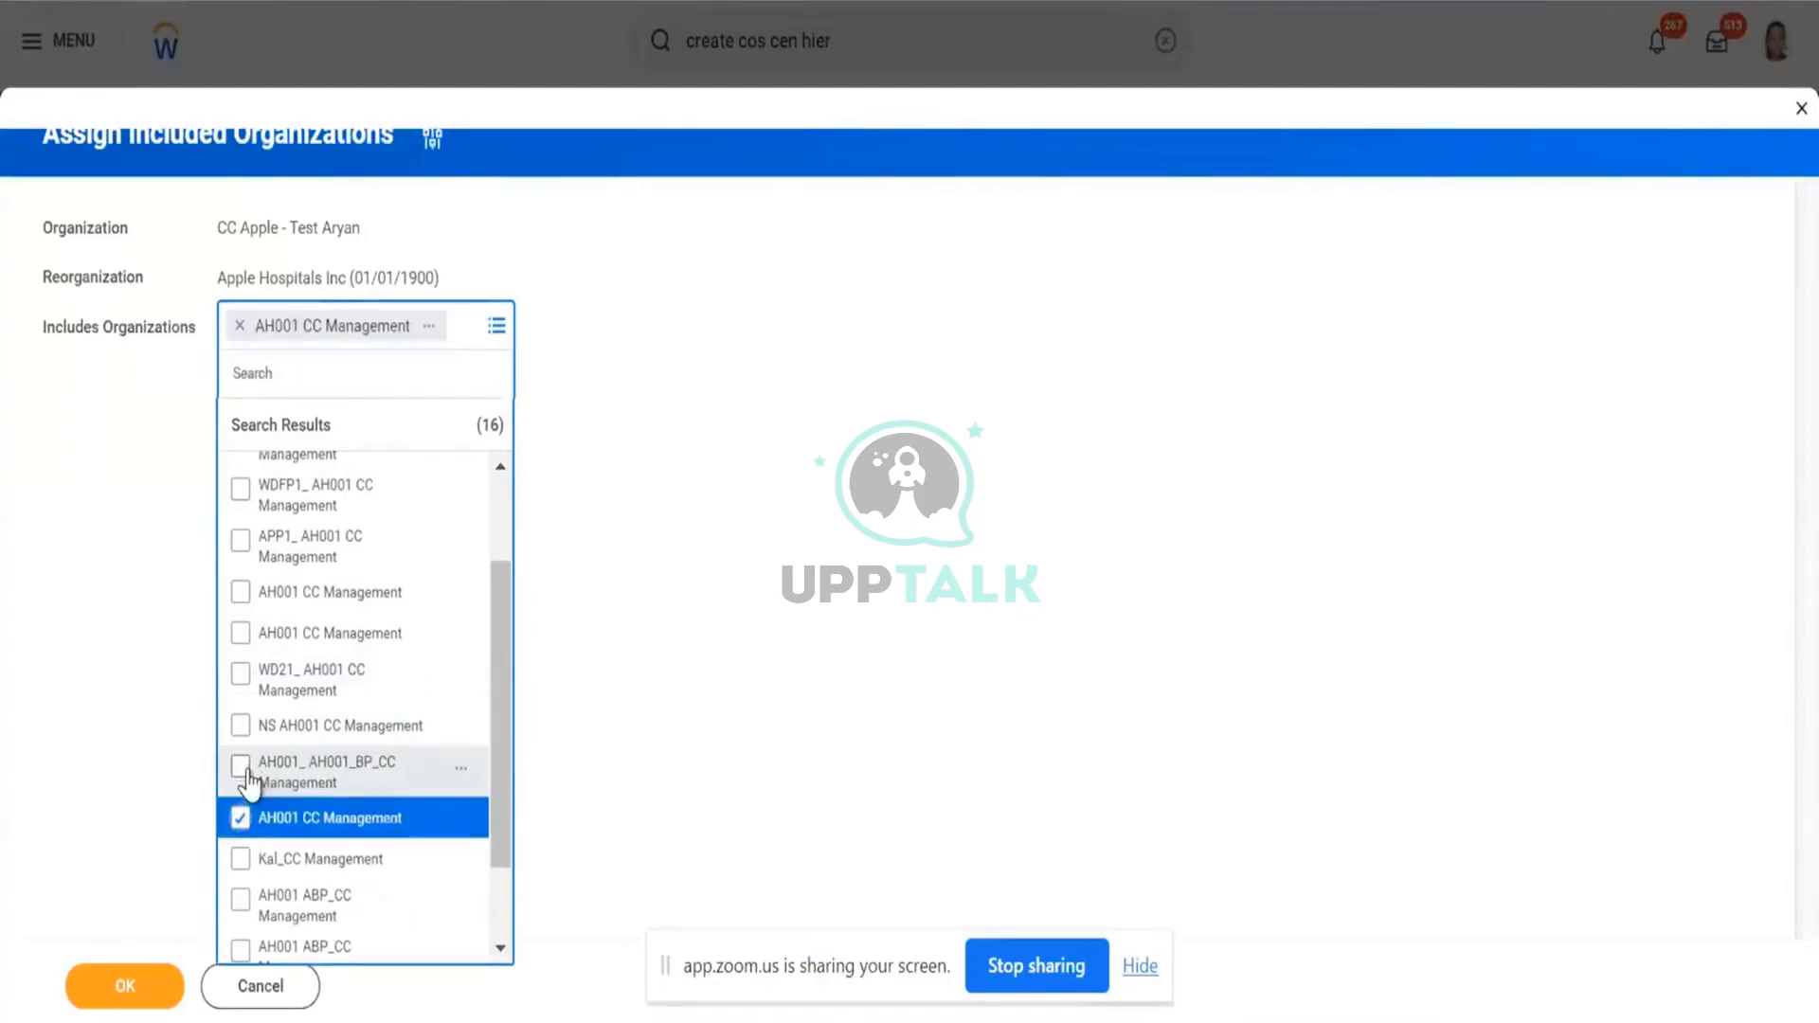
left_click(428, 327)
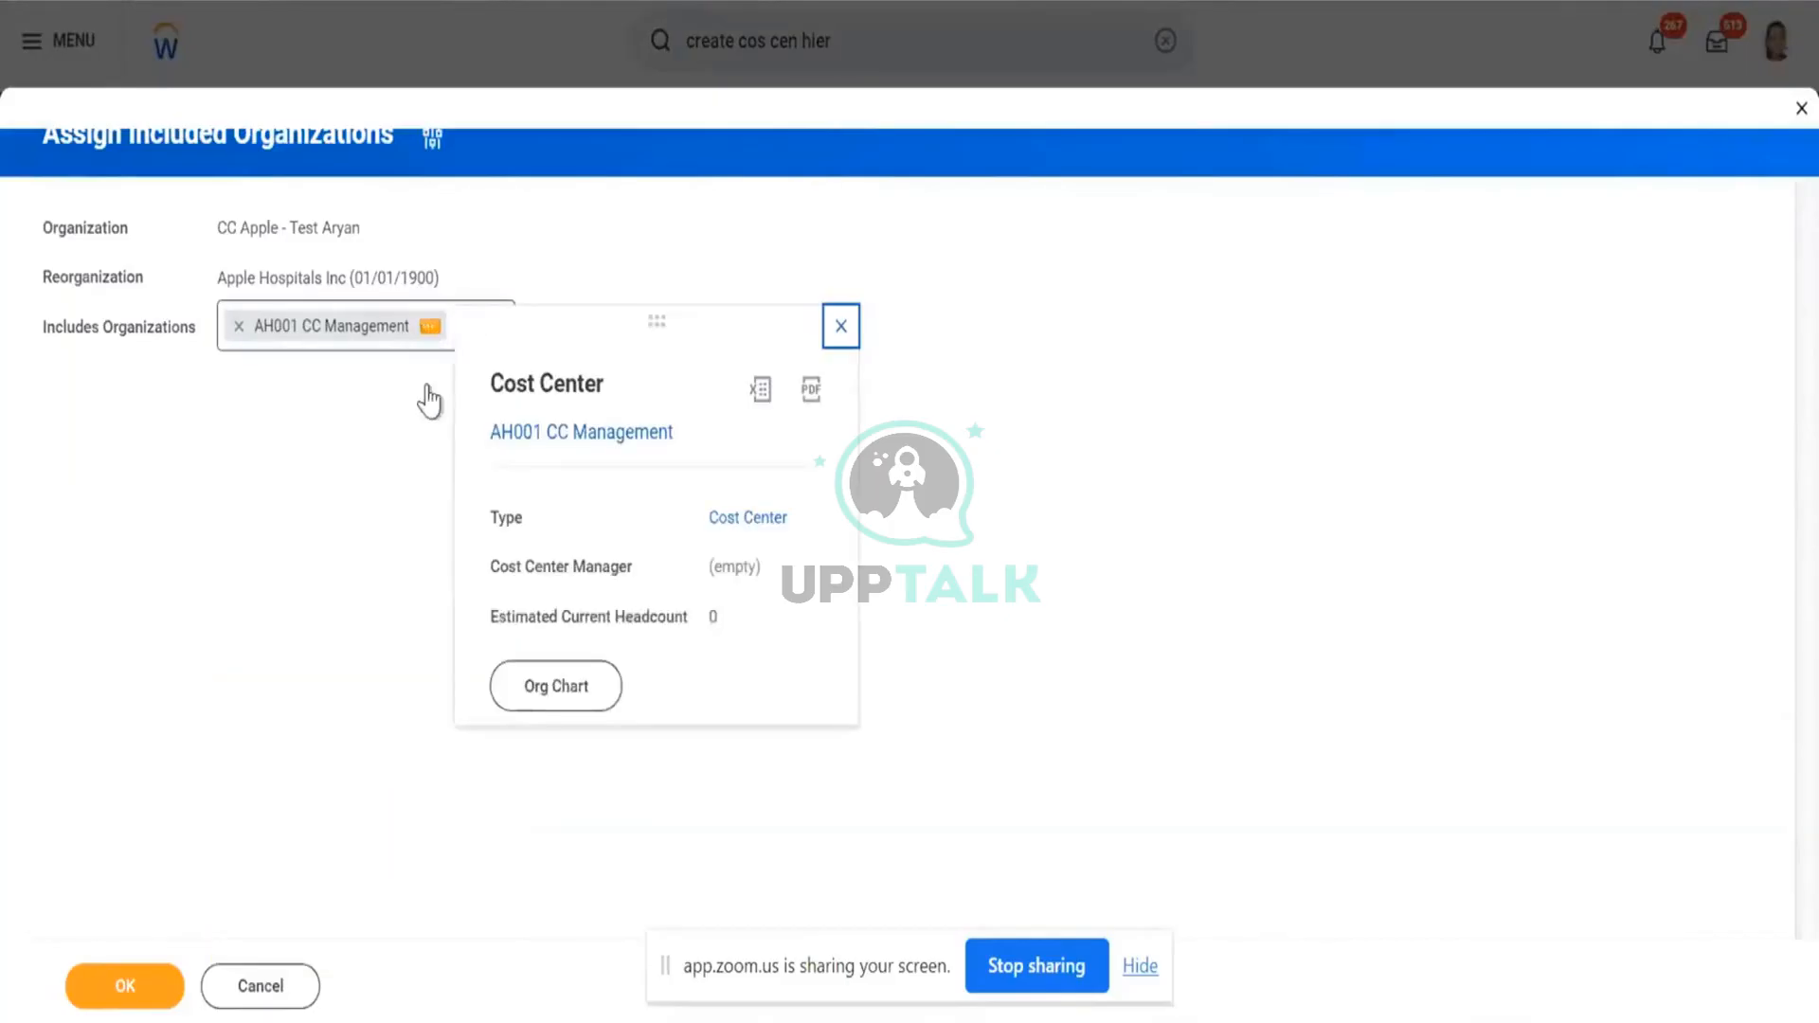
left_click(339, 509)
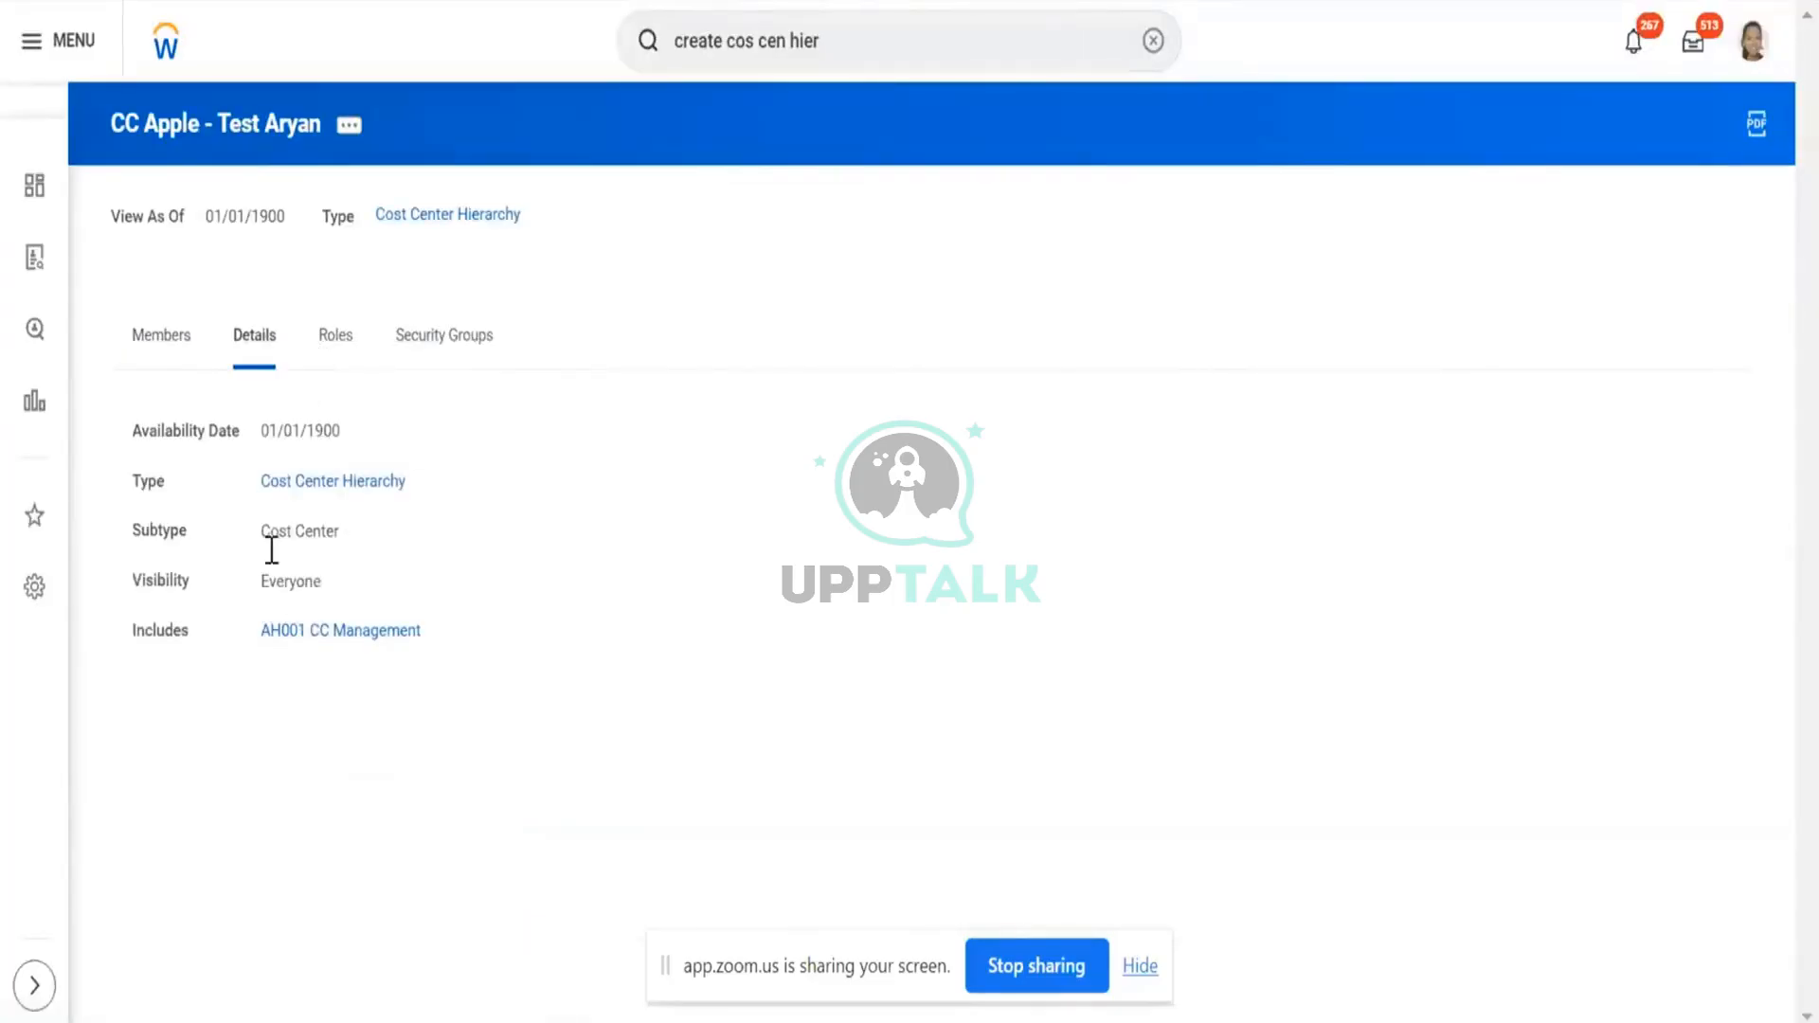
- Examine the cost center hierarchy's details and members and the summary of its included cost center
left_click(436, 633)
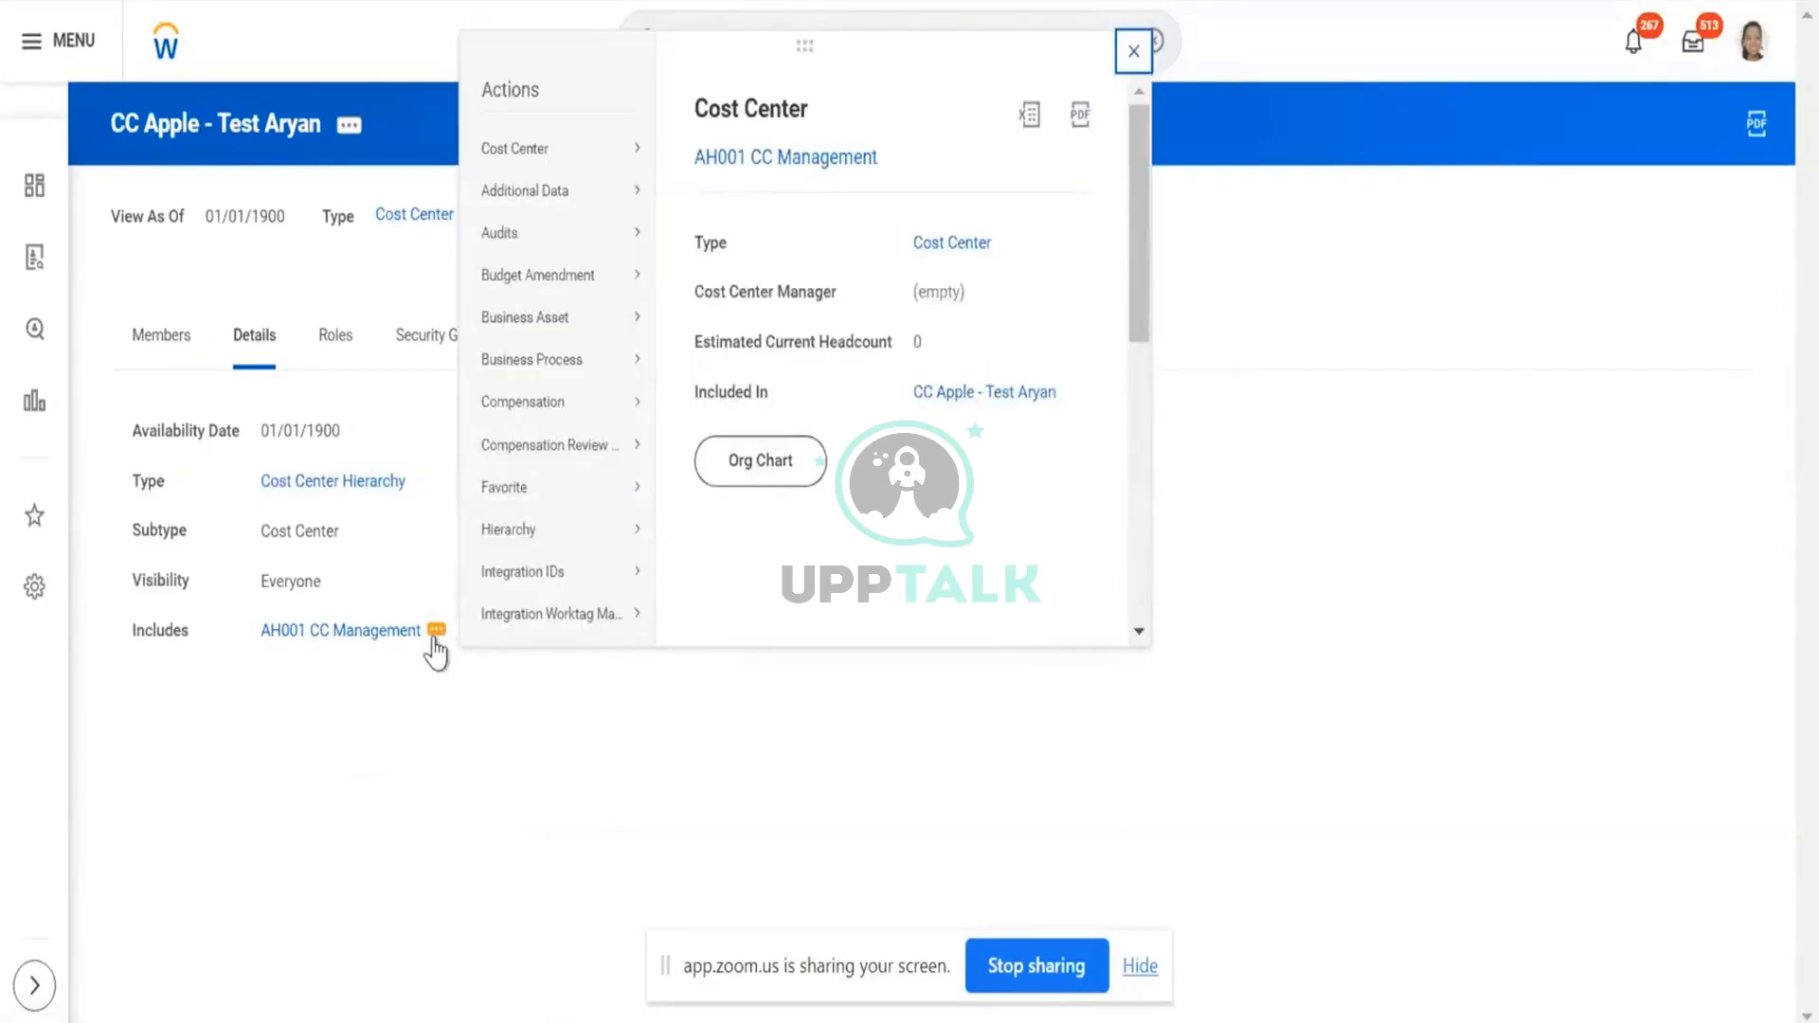
left_click(168, 365)
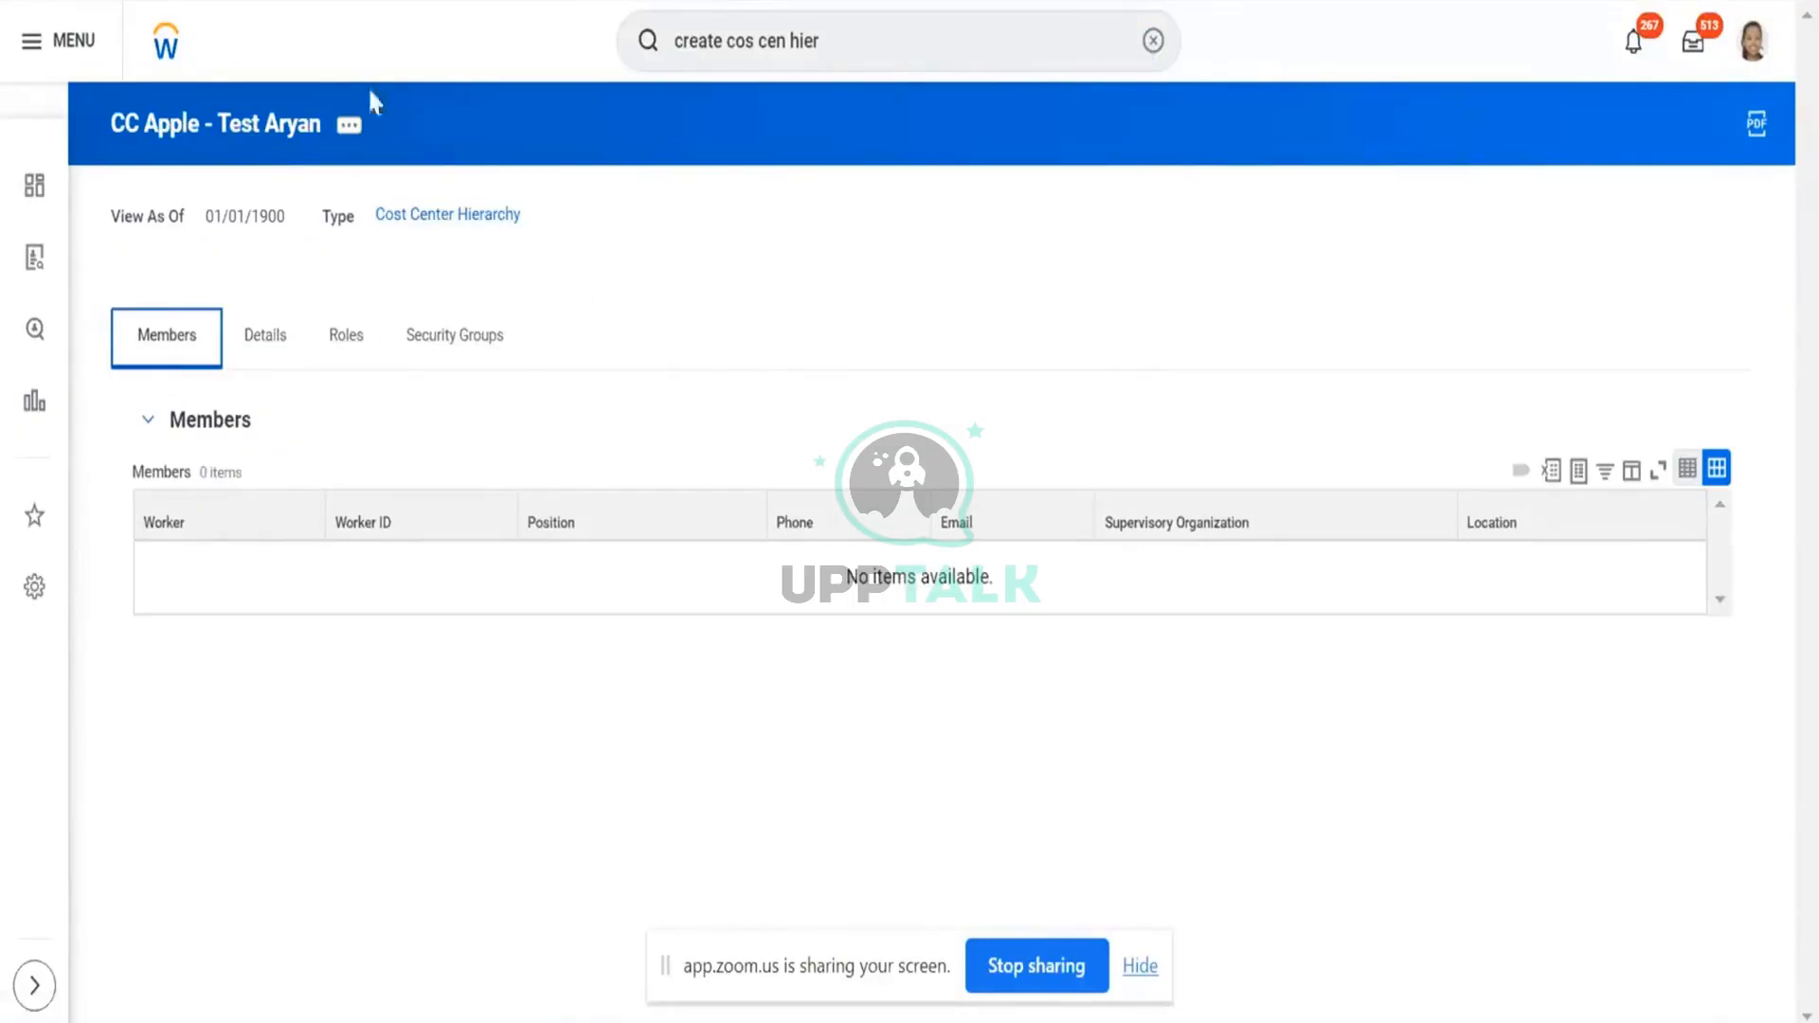
left_click(349, 125)
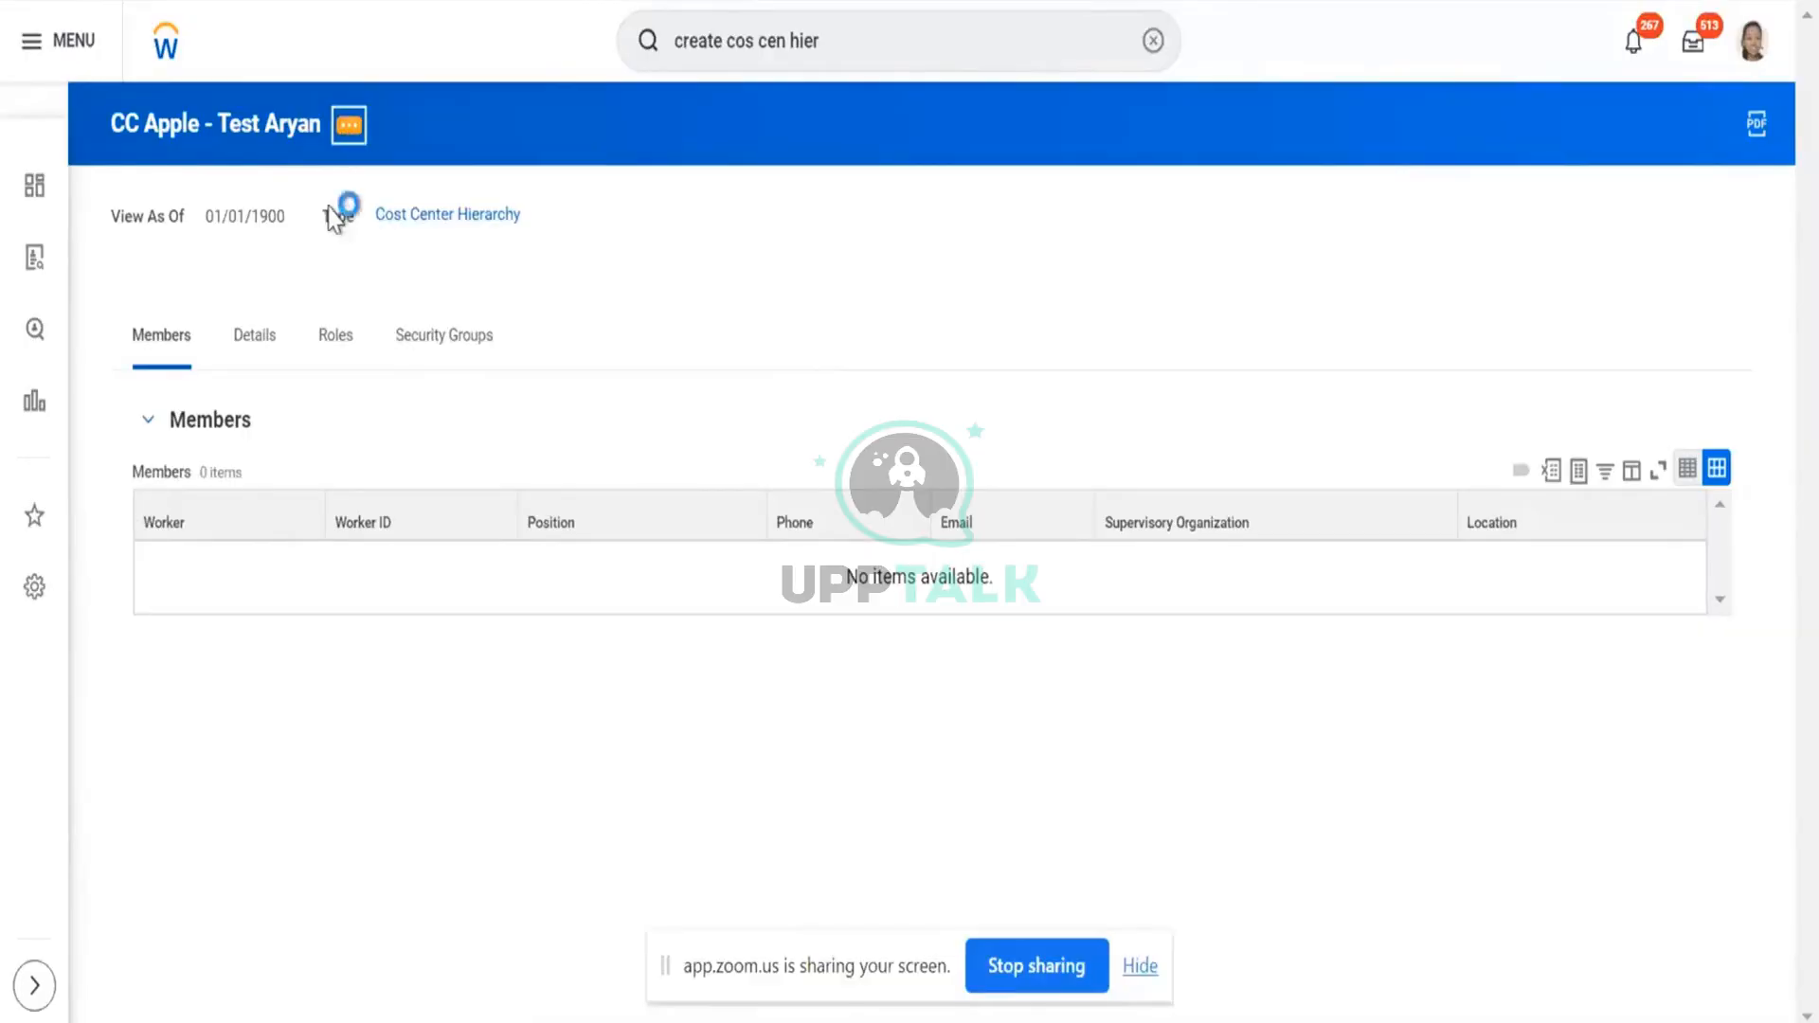
left_click(265, 339)
left_click(190, 356)
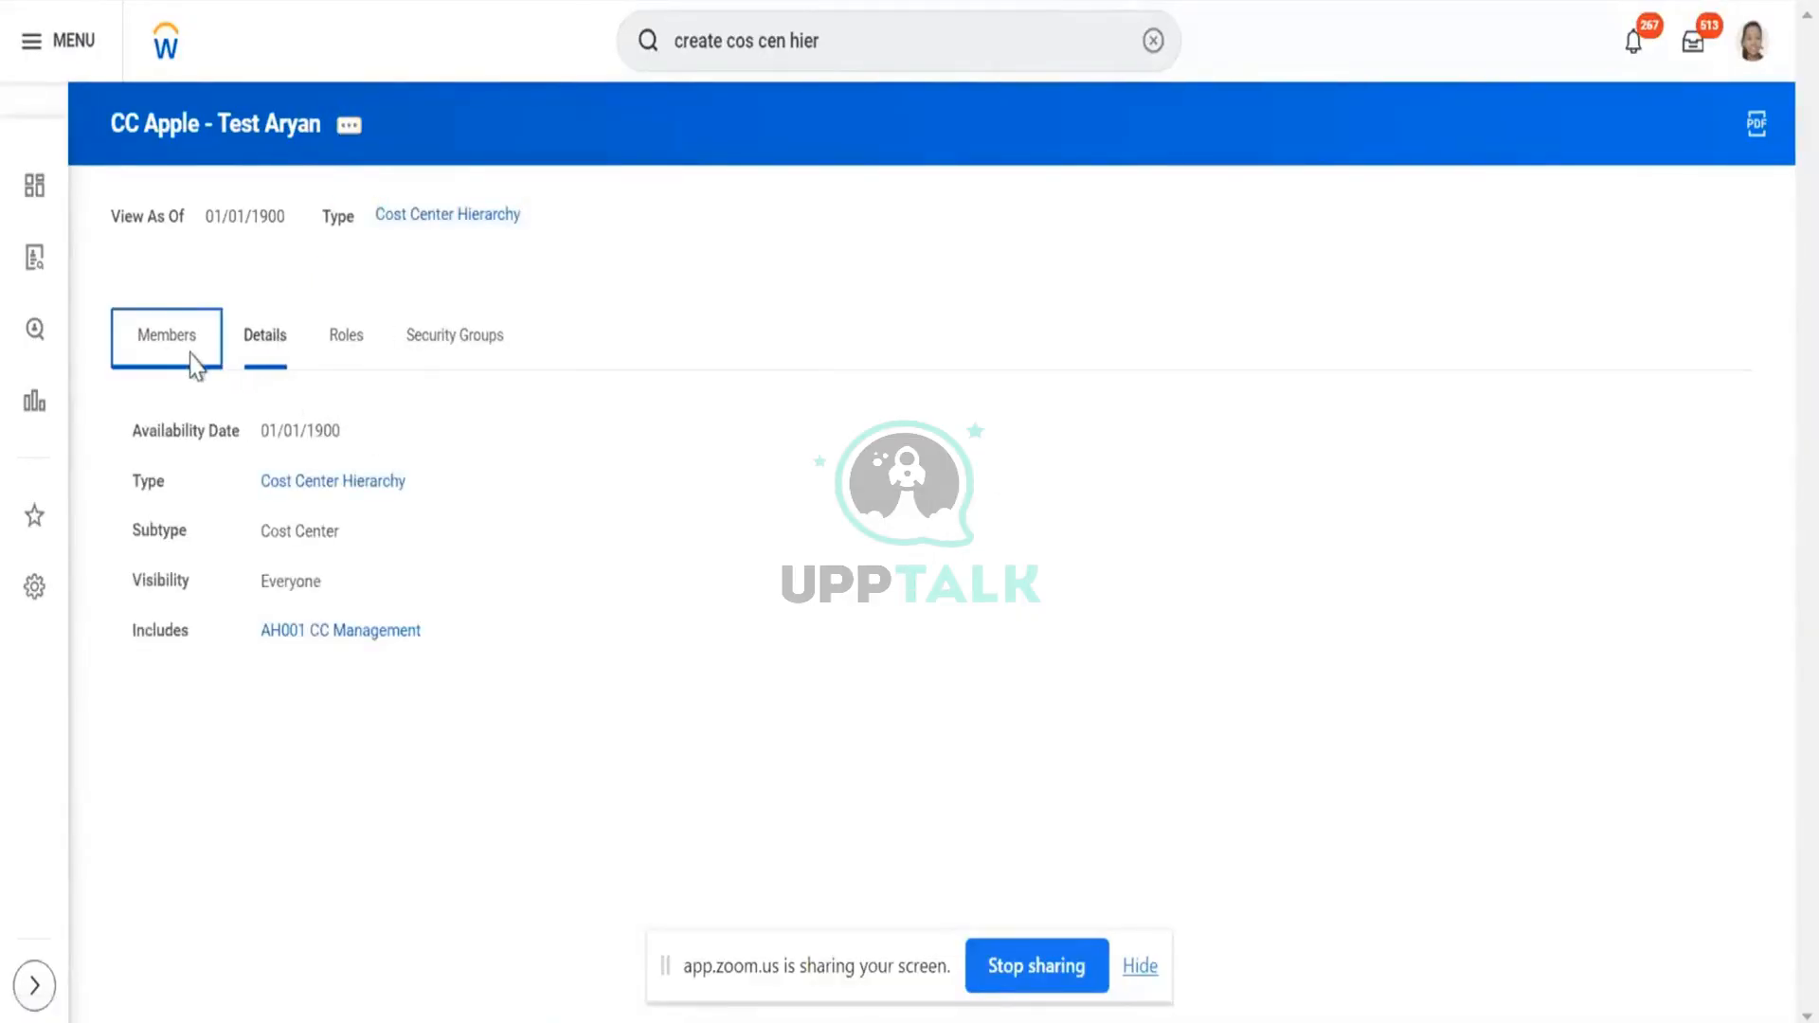
left_click(347, 131)
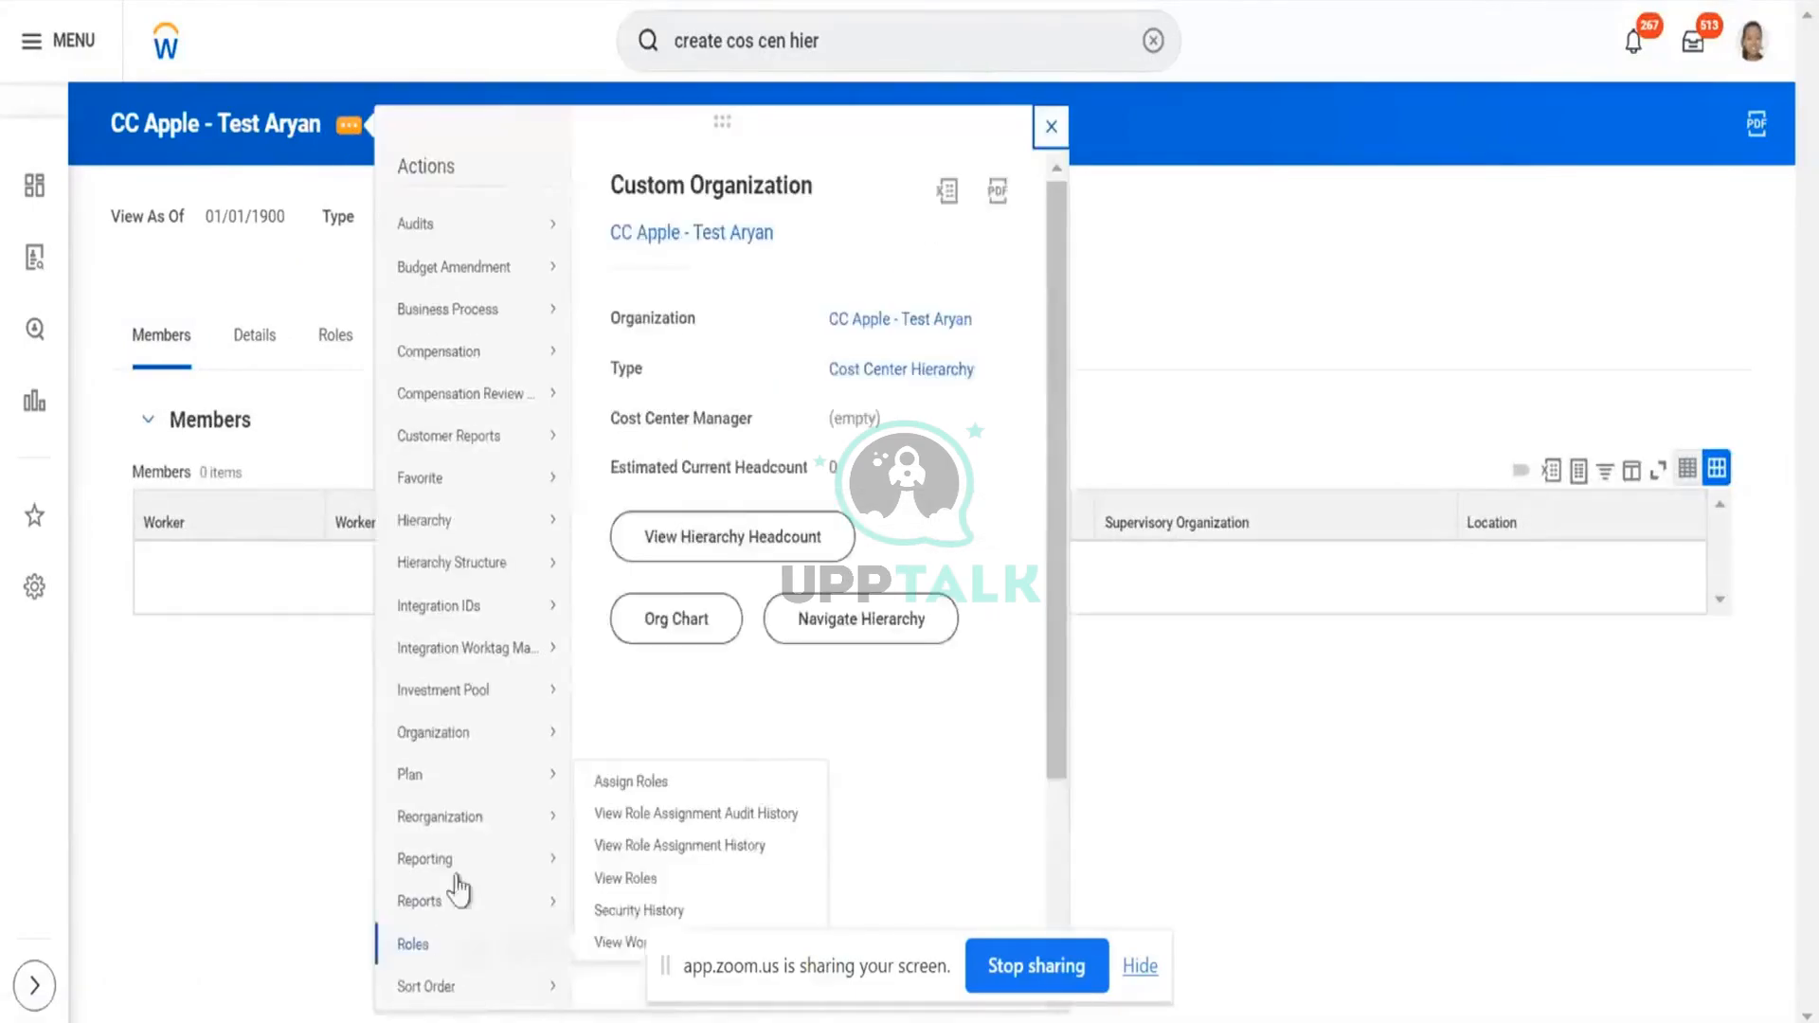
mouse_move(481, 821)
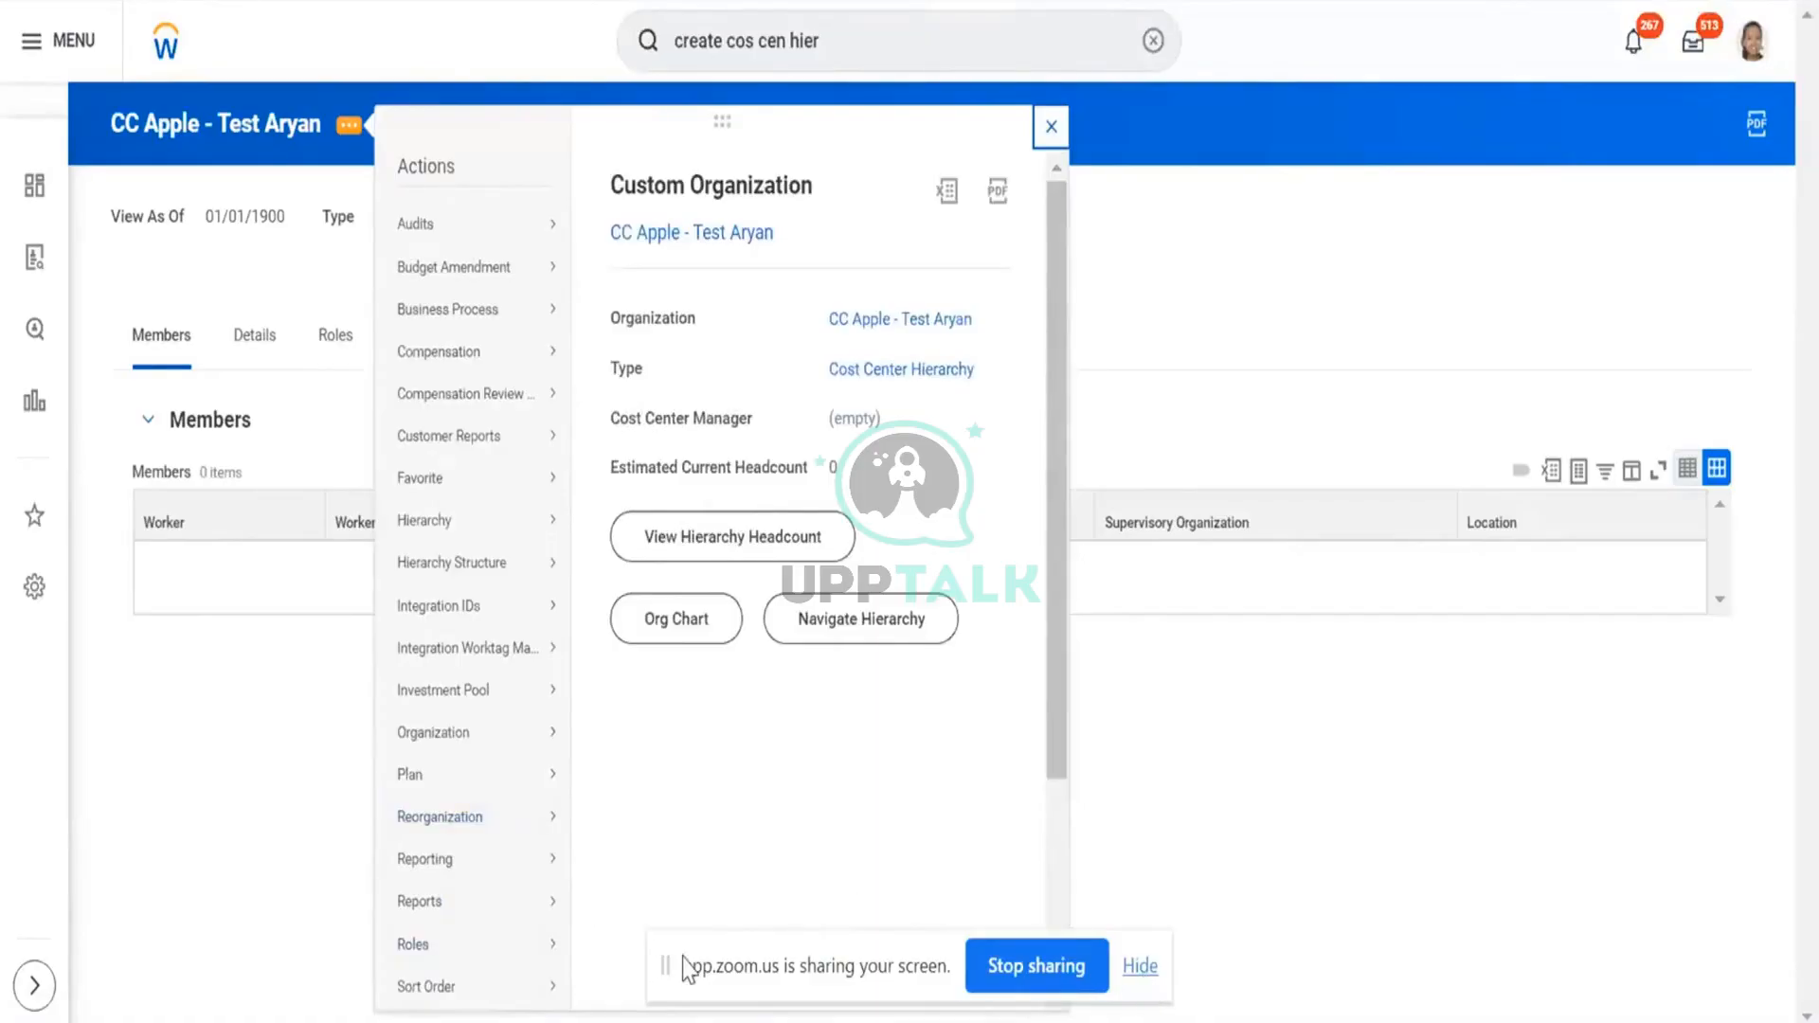
left_click_drag(687, 966, 1513, 788)
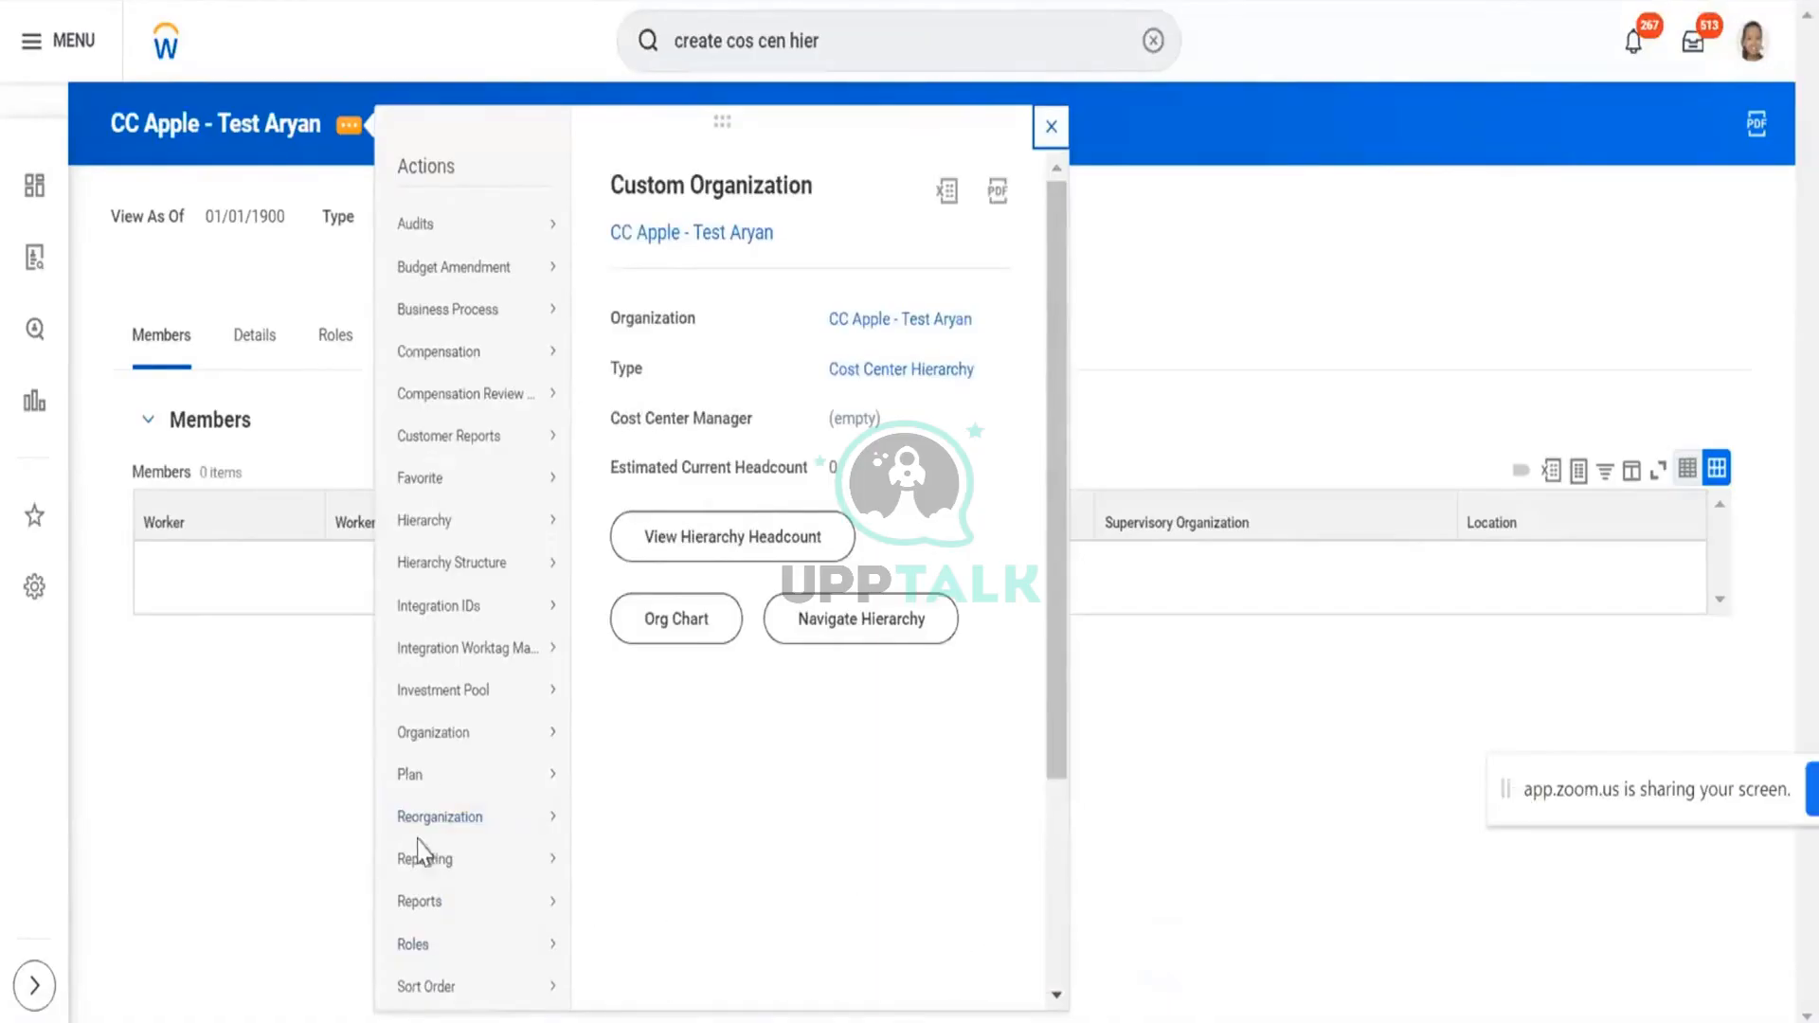
mouse_move(480, 824)
left_click(697, 816)
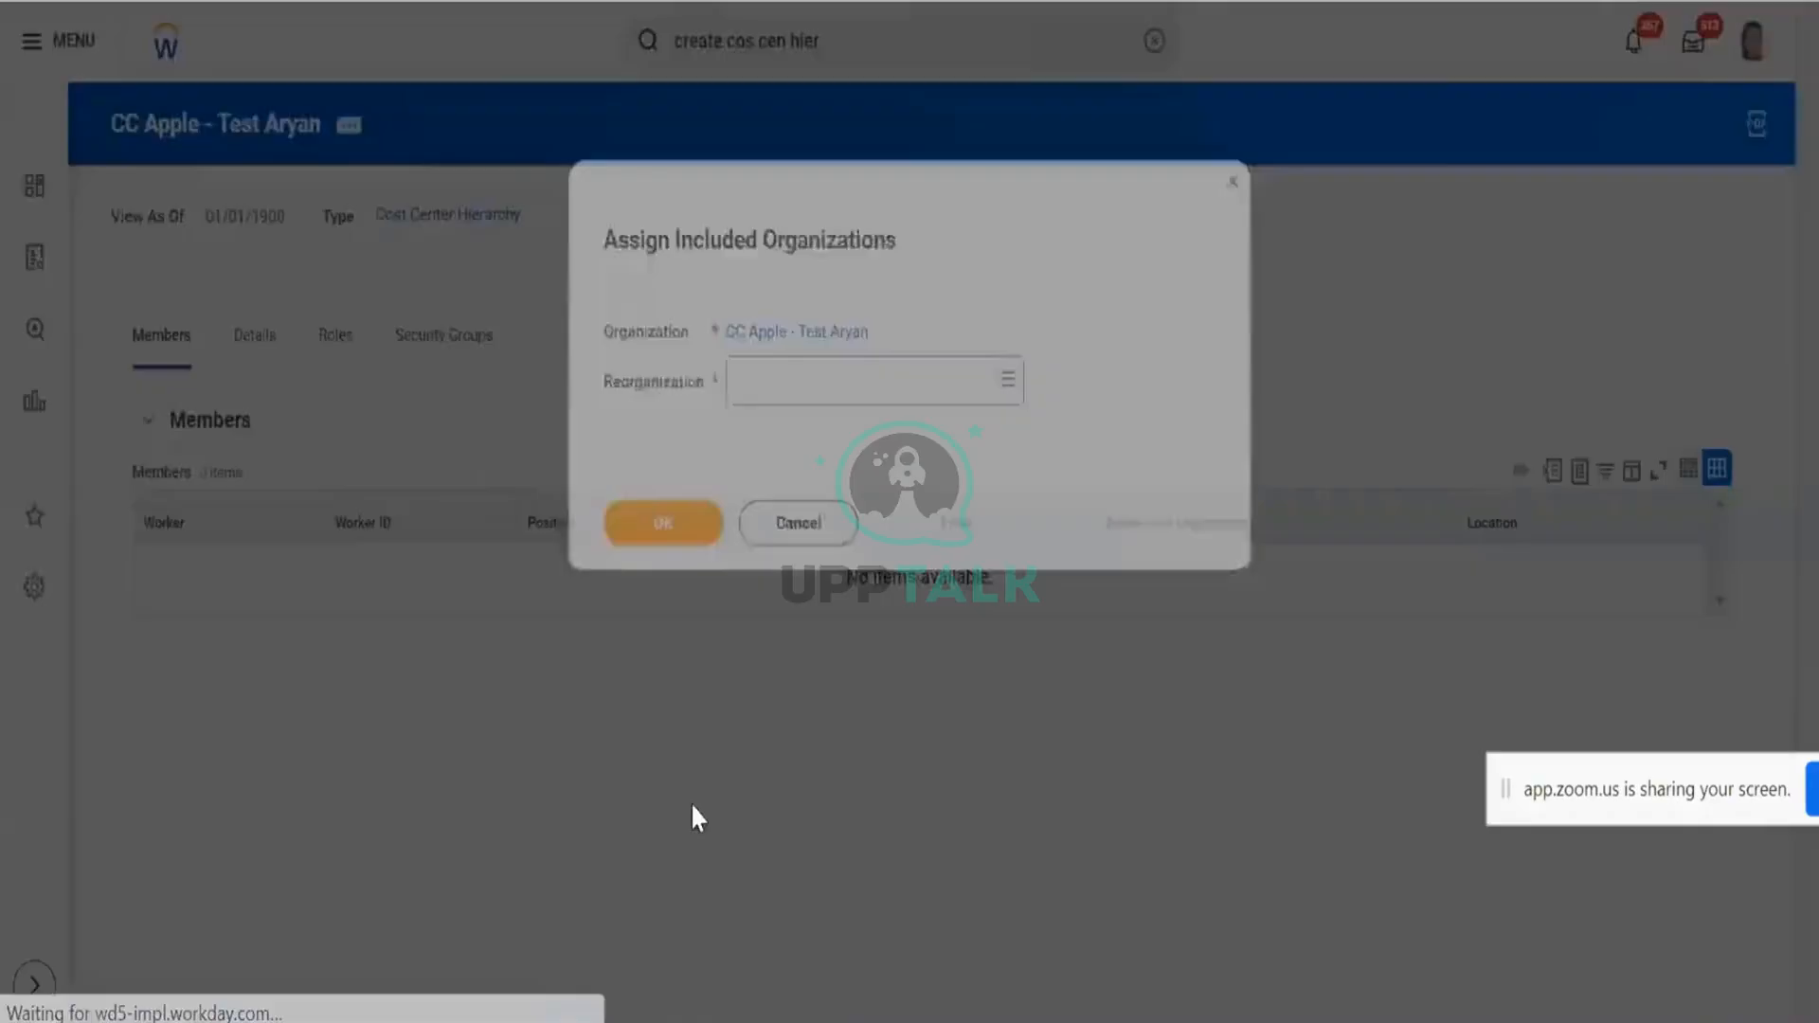
left_click(805, 512)
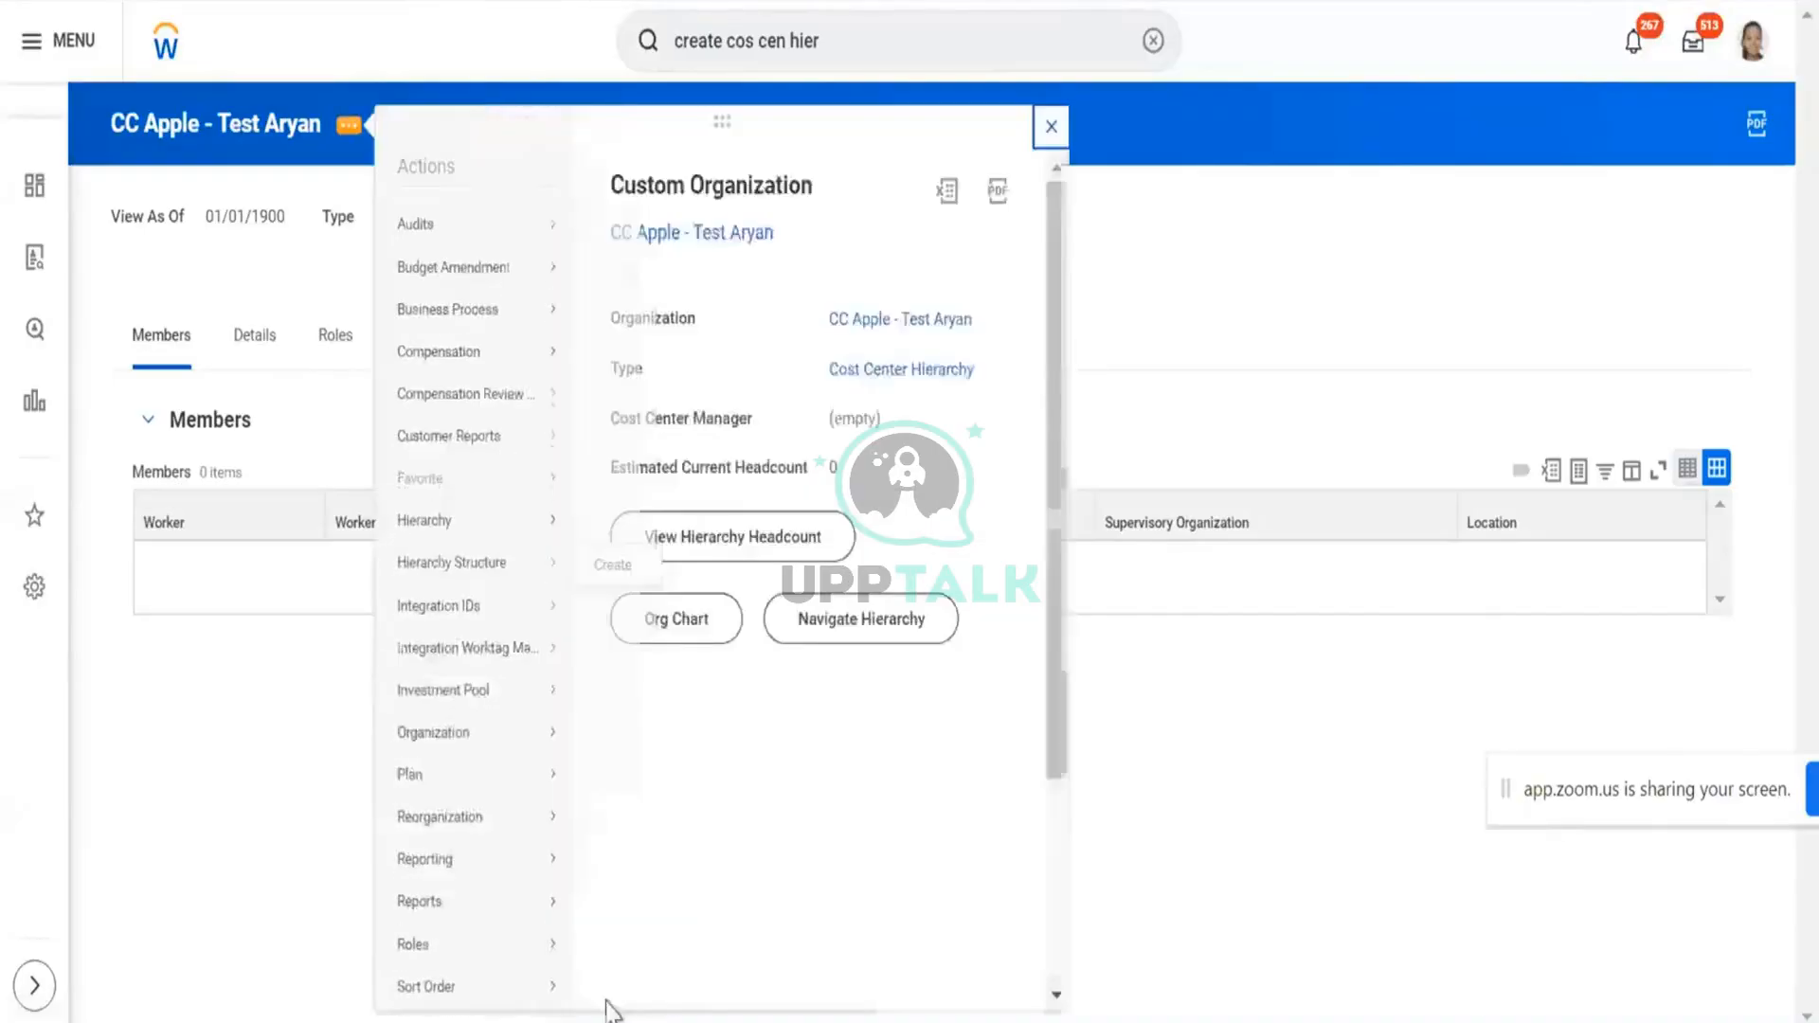
mouse_move(511, 810)
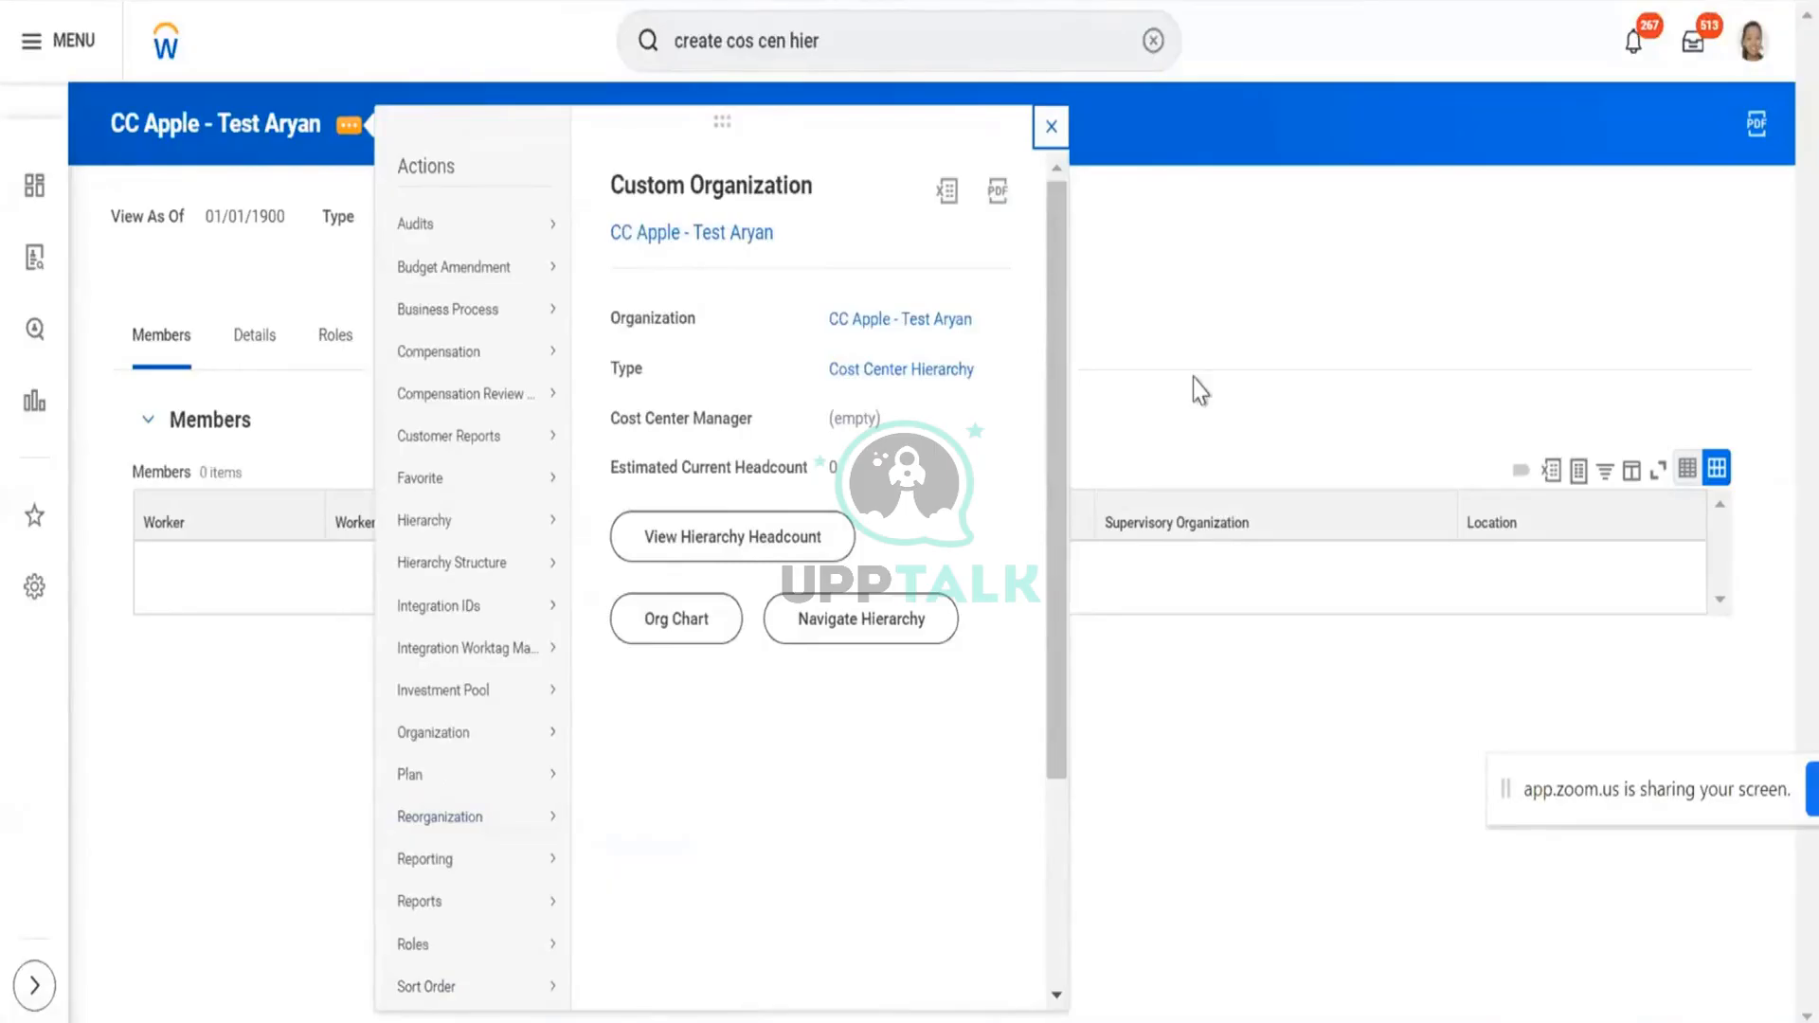
left_click(1181, 235)
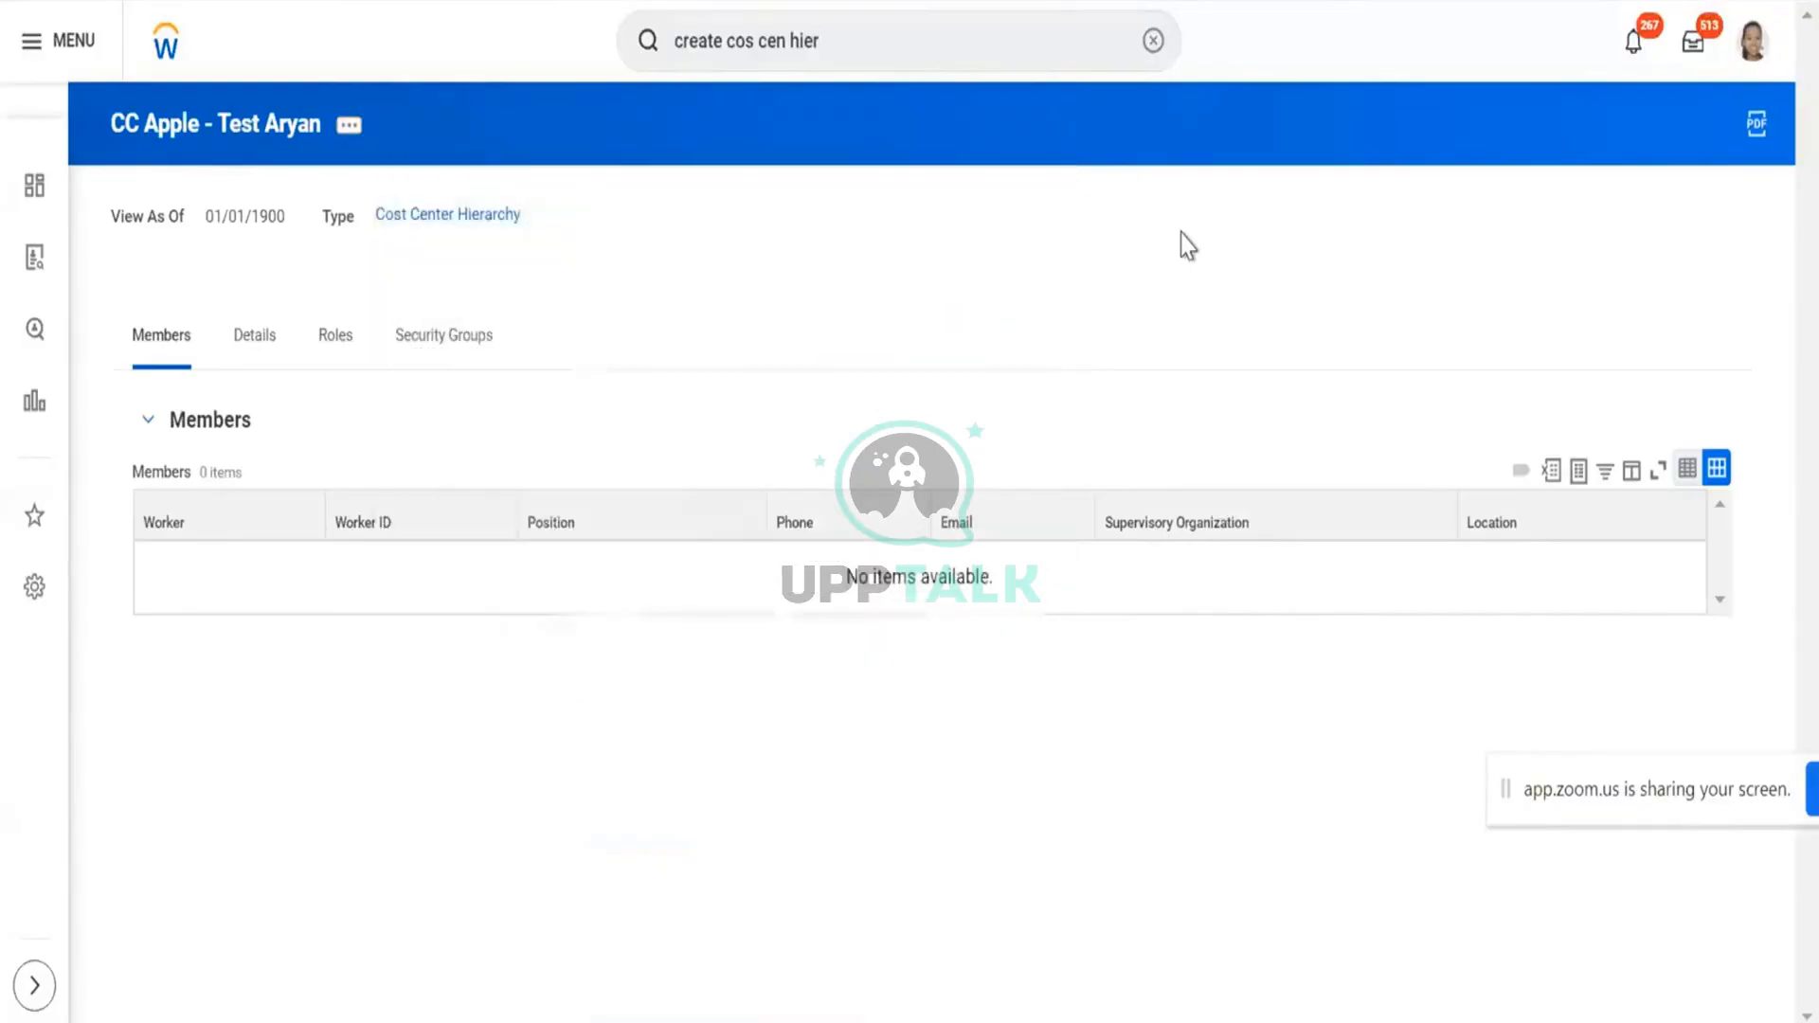
- Check which cost center the CC Apple hierarchy includes and view the hierarchy's related actions and organization summary
left_click(274, 367)
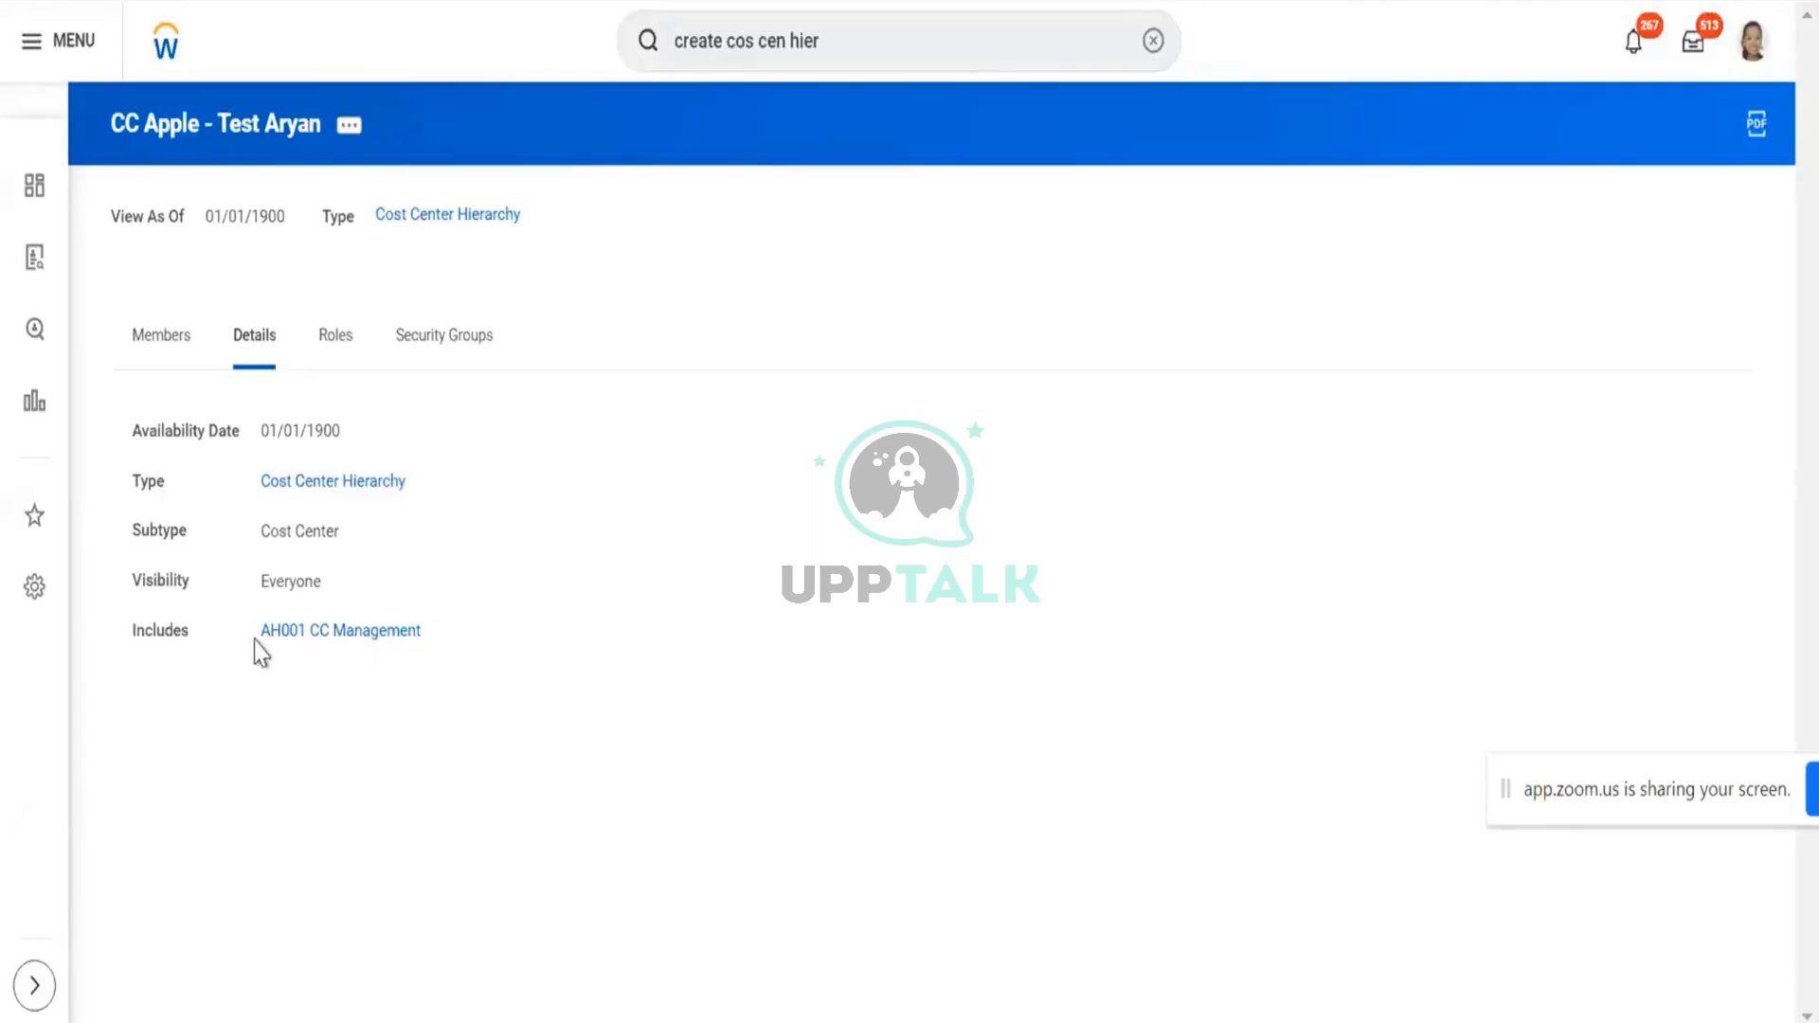
left_click_drag(253, 638, 455, 650)
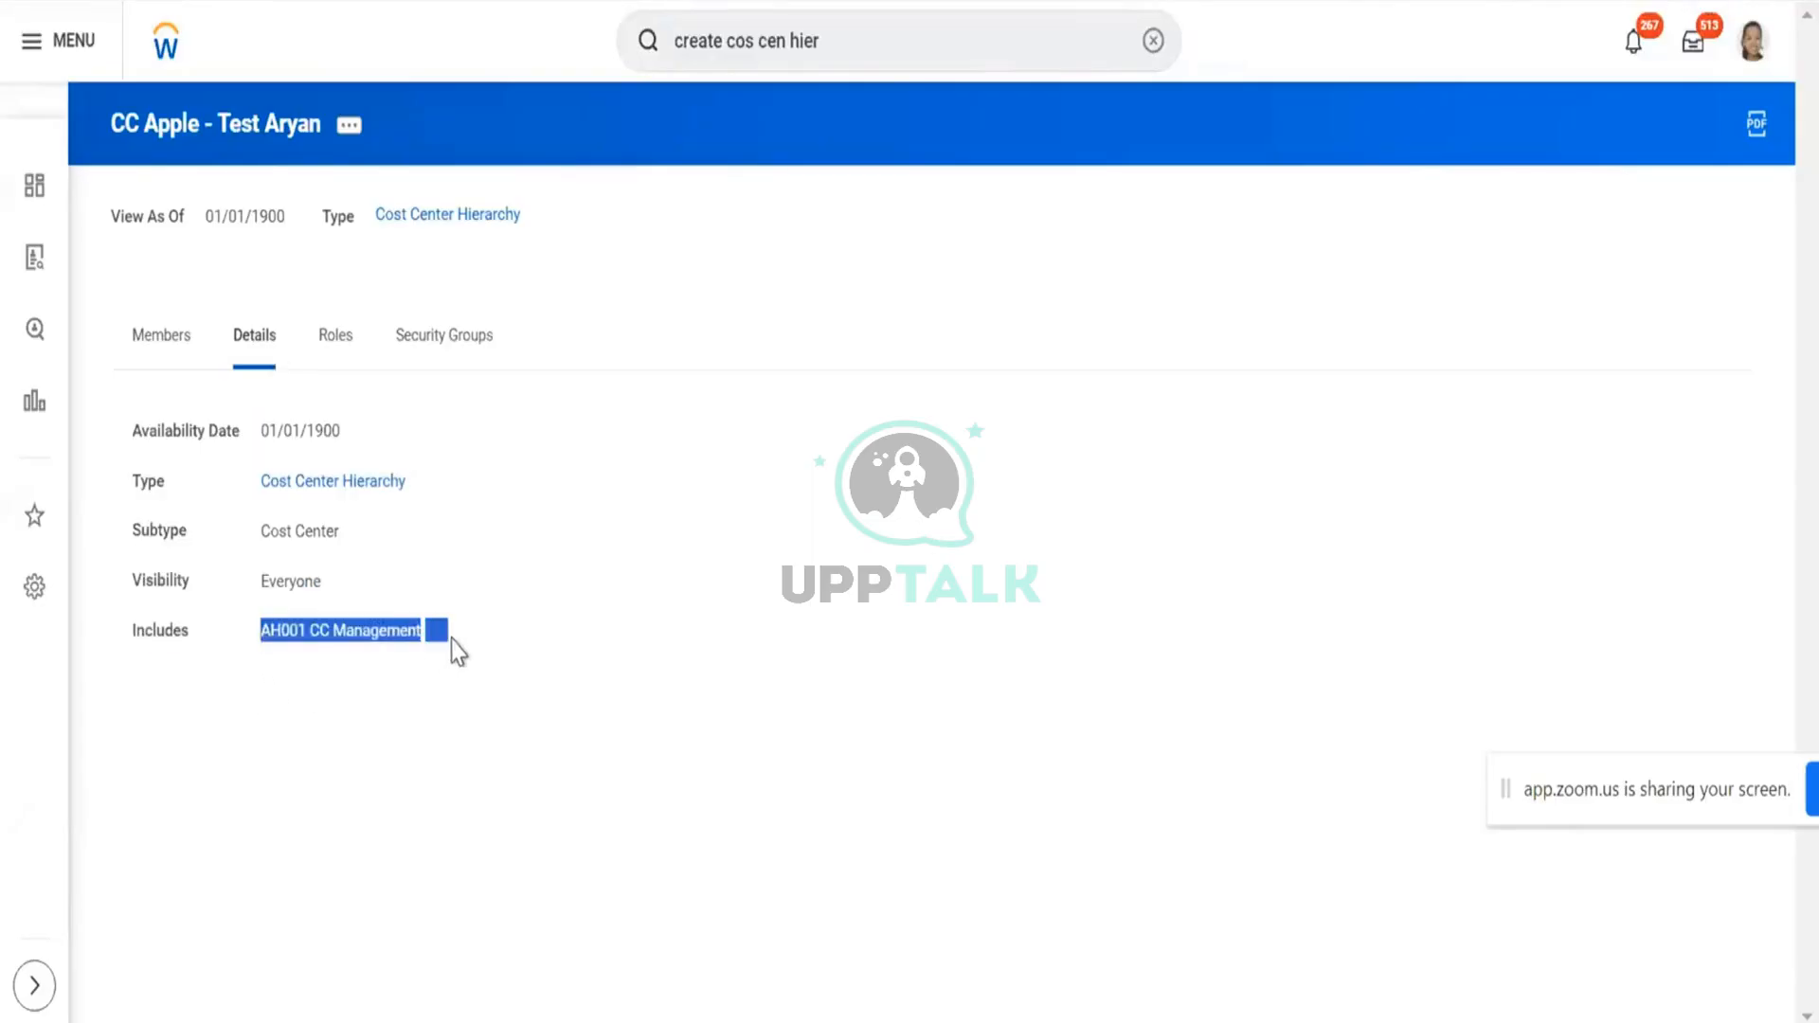
left_click(349, 127)
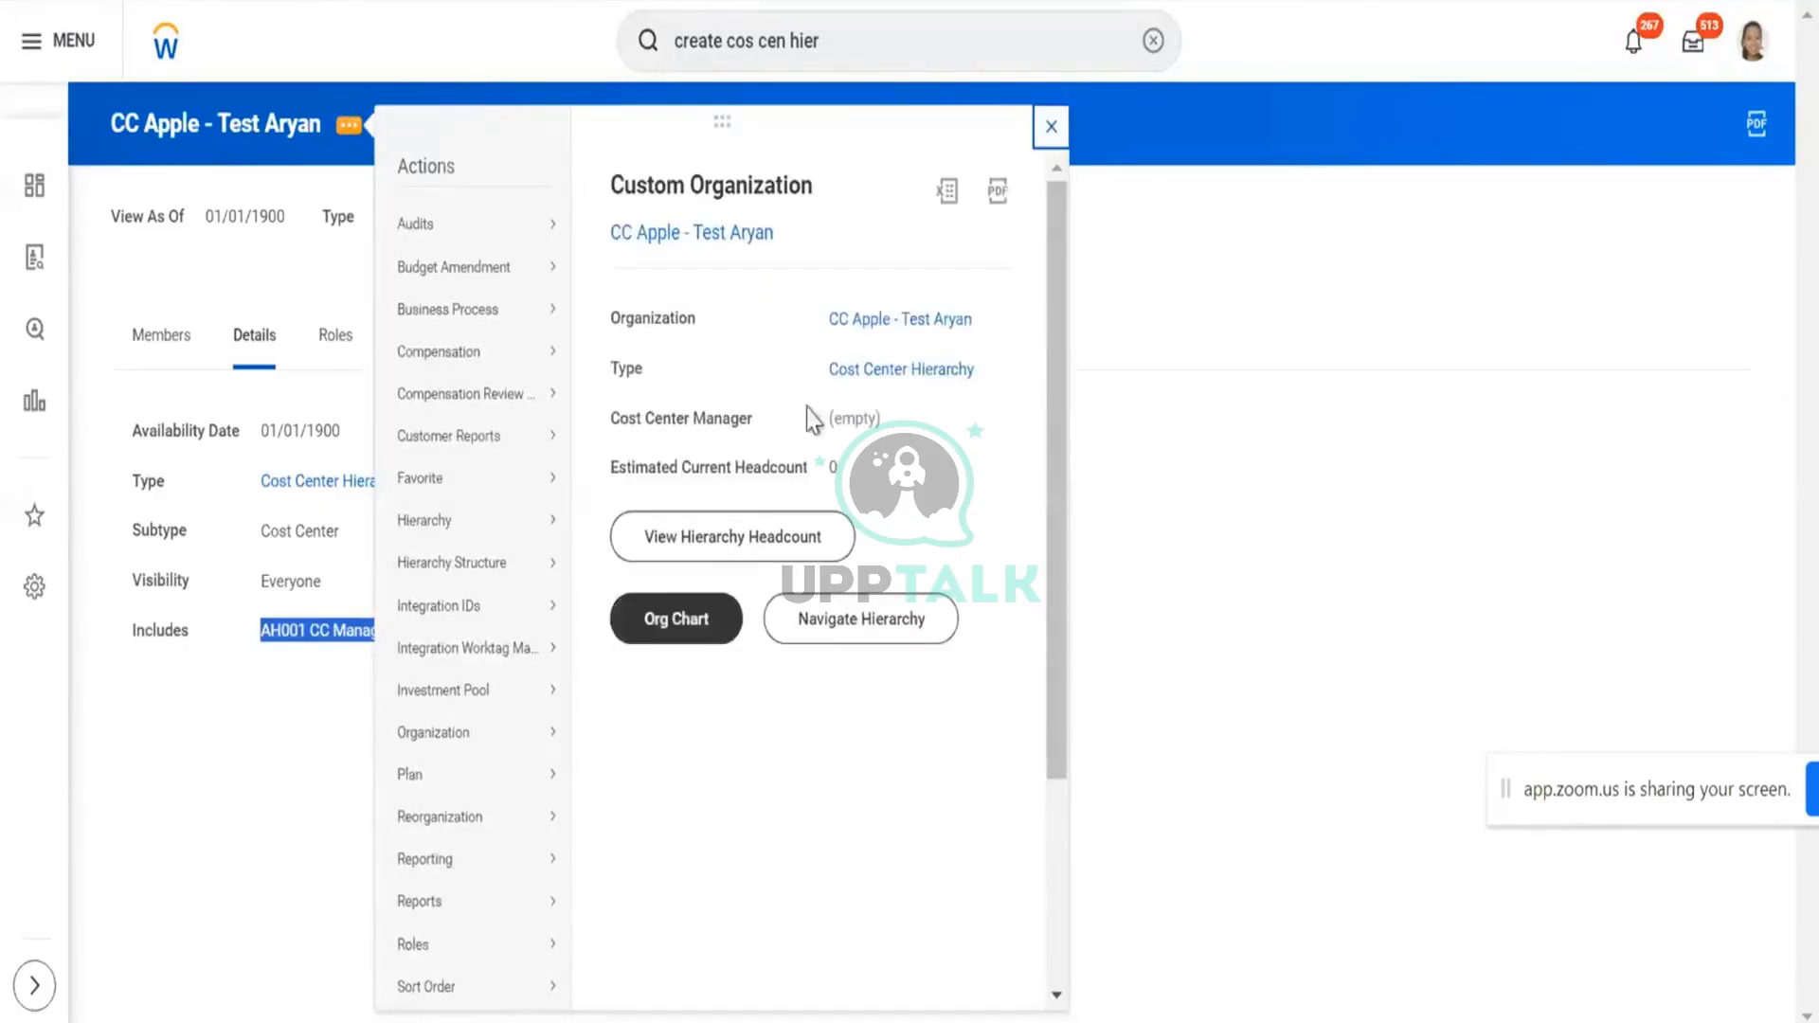
left_click(688, 189)
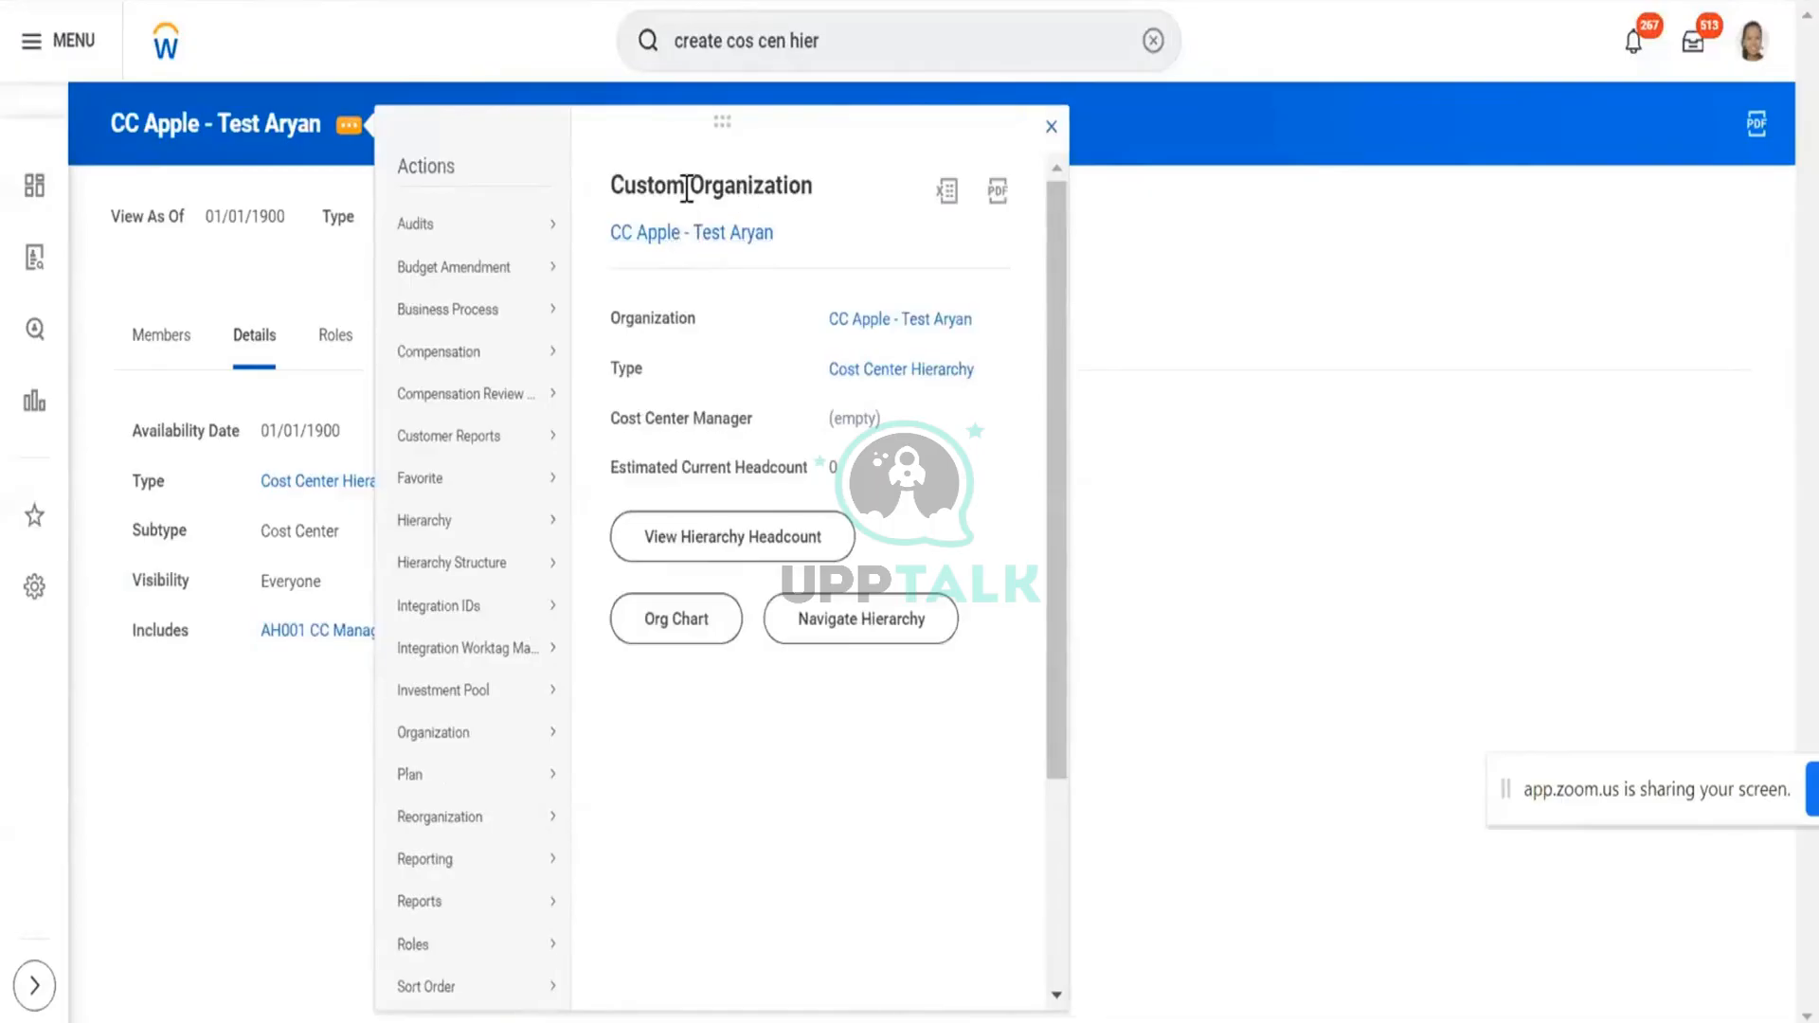
triple_click(688, 188)
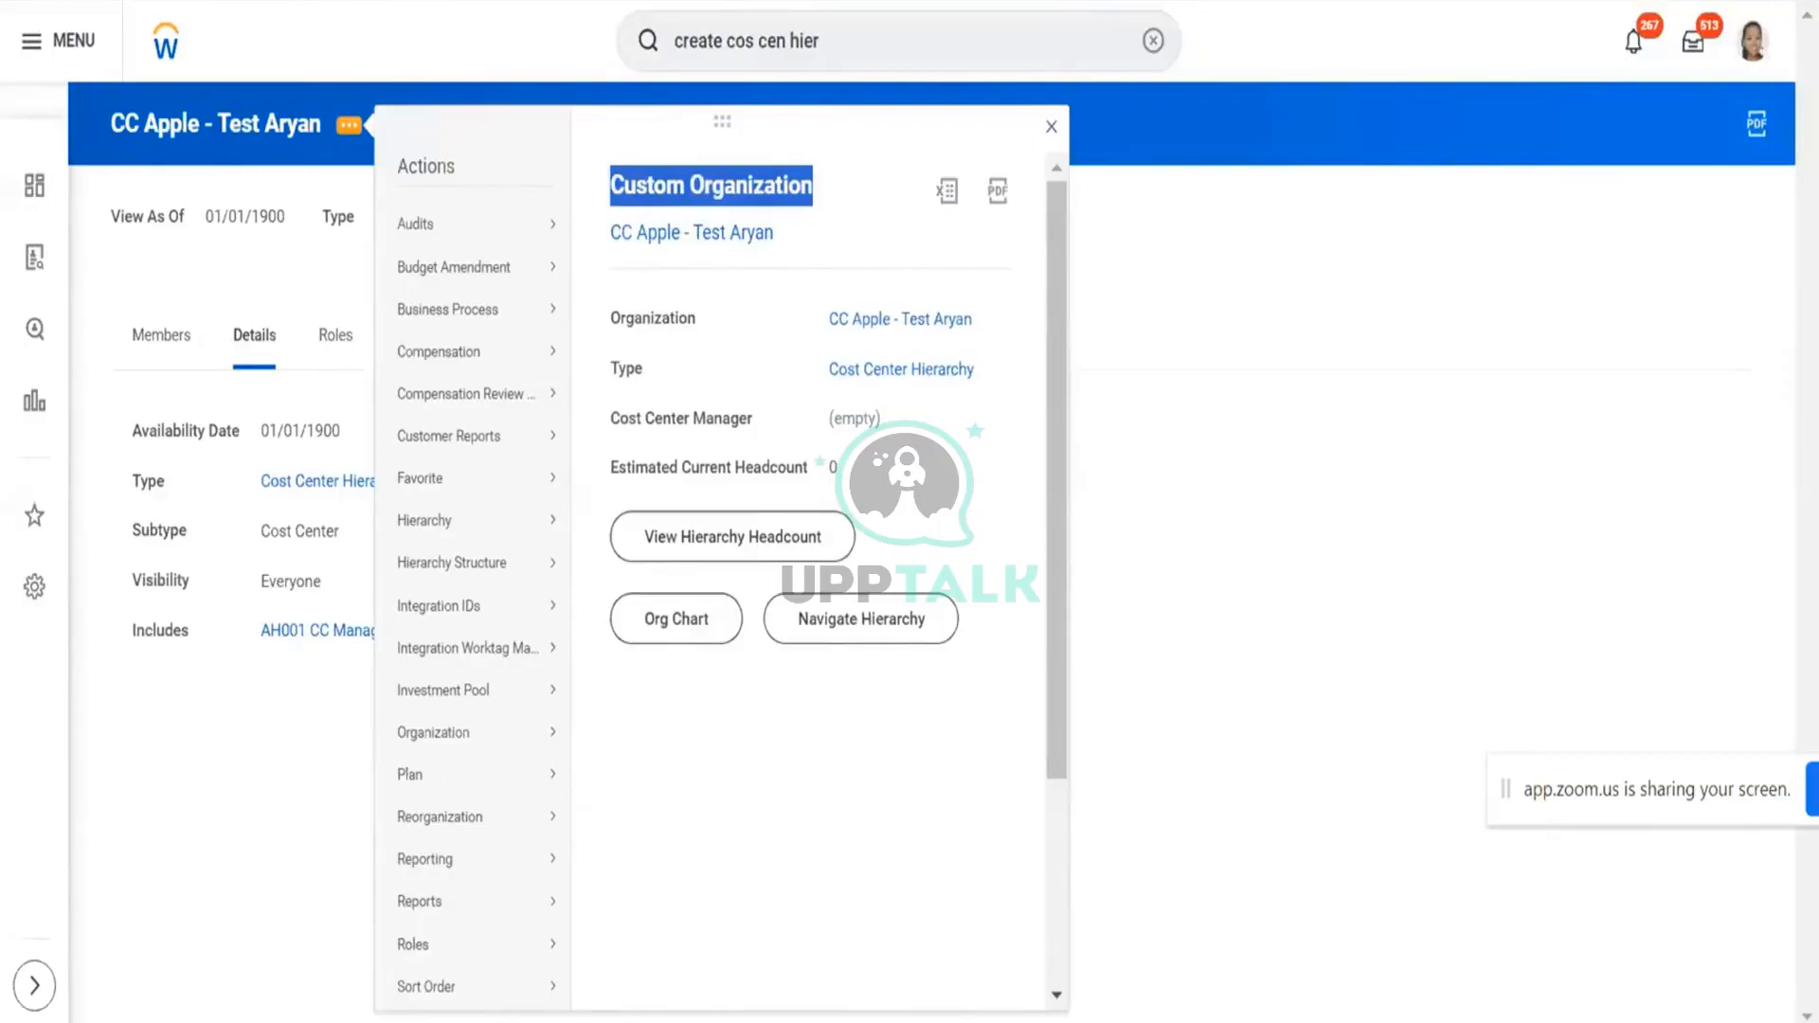
- Switch to Final Project.pdf and read the location and location hierarchy requirements for Apple Hospitals
left_click(247, 37)
key("ctrl+Tab")
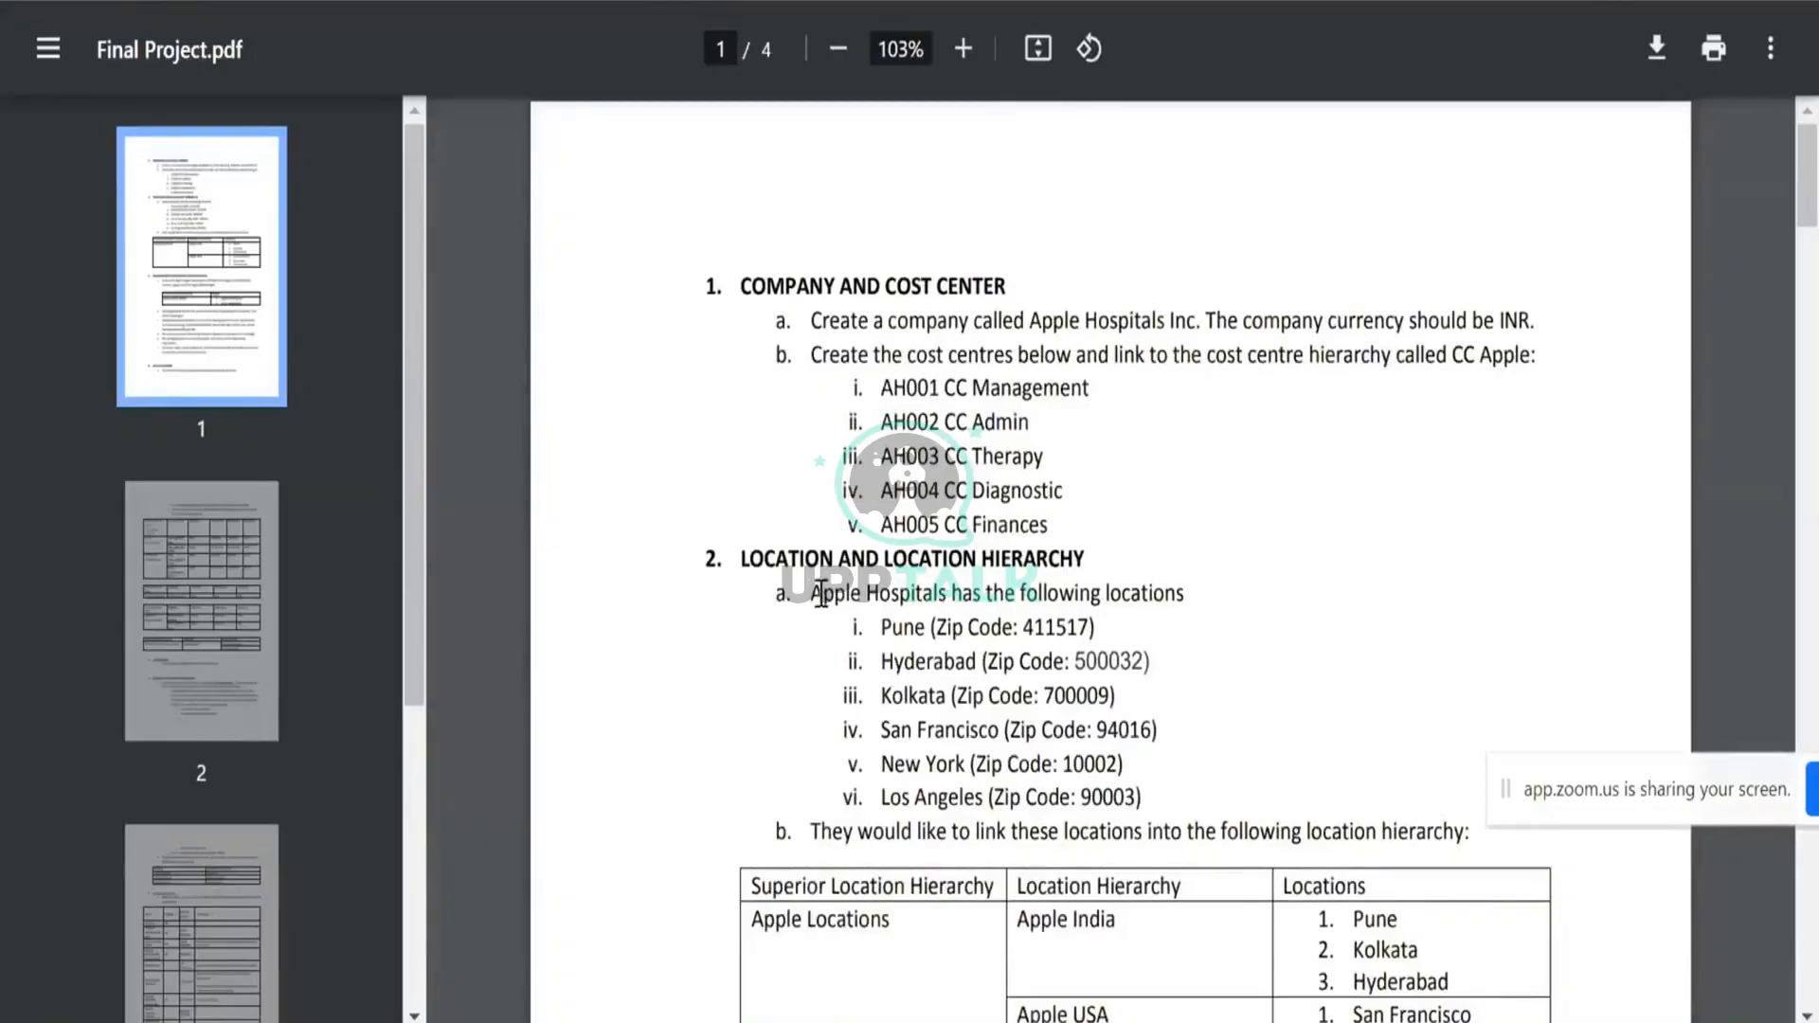
left_click_drag(816, 595, 949, 593)
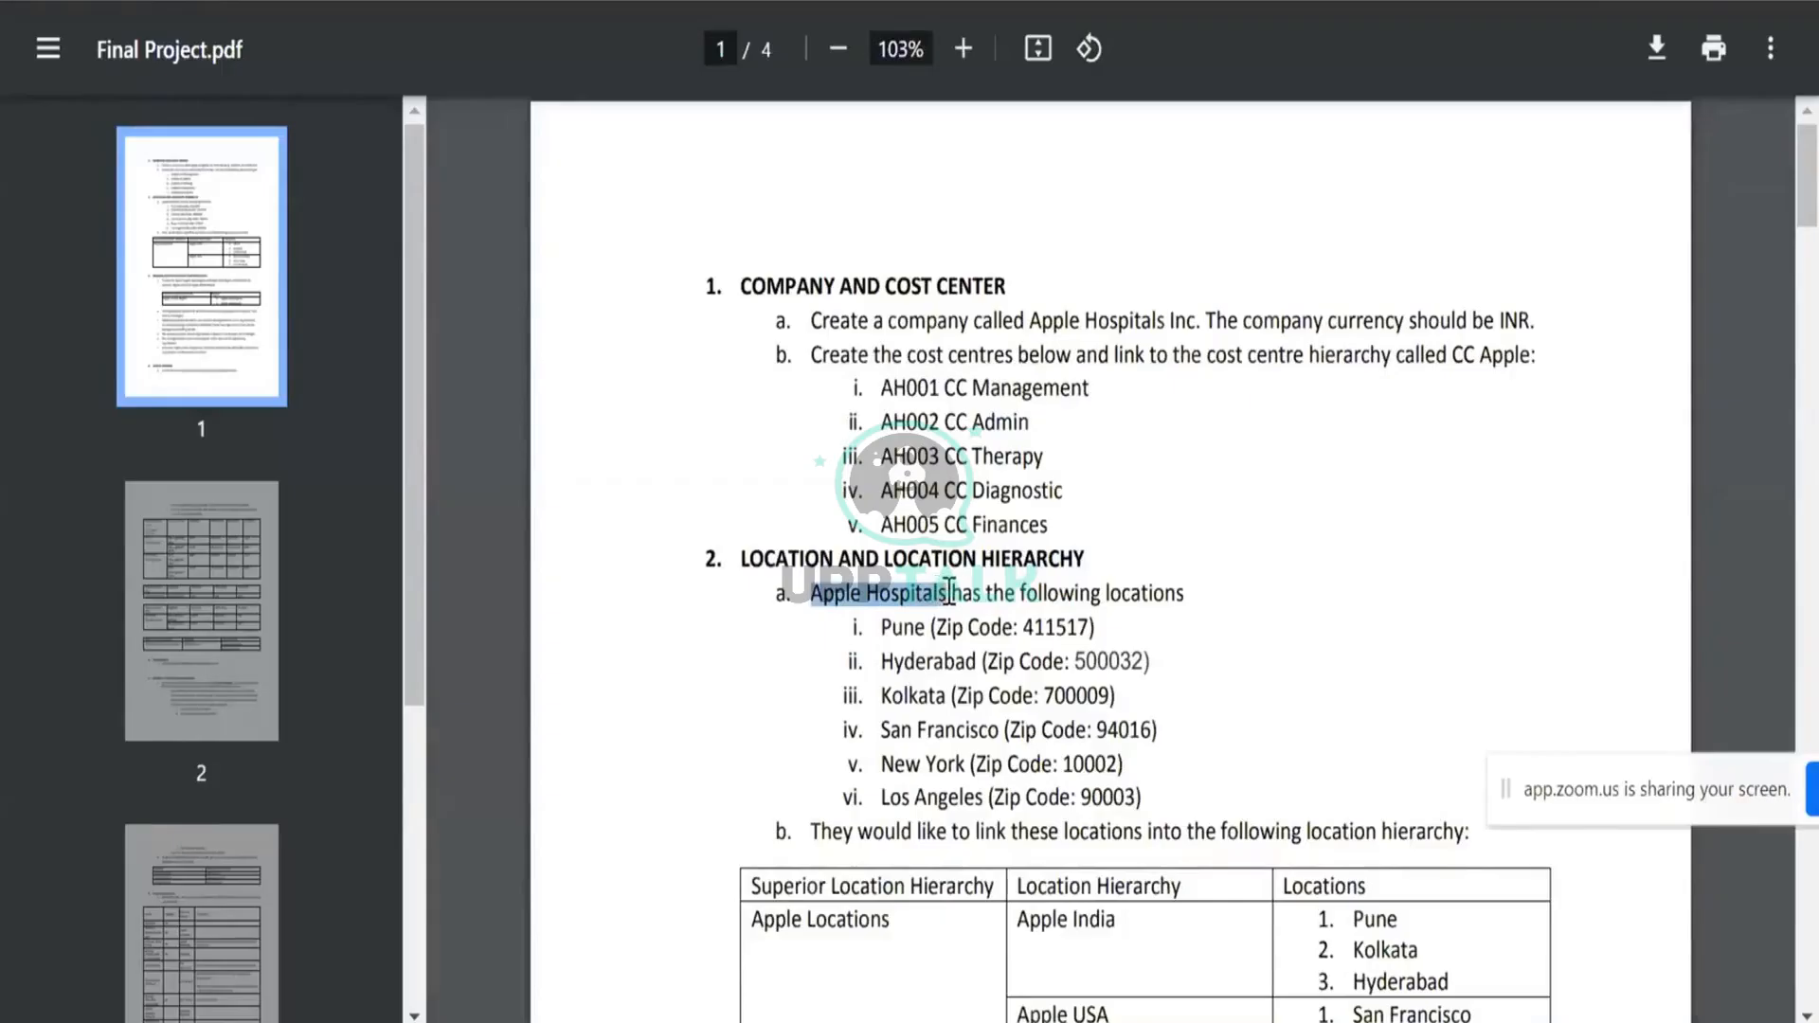
scroll(1343, 612, "down", 3)
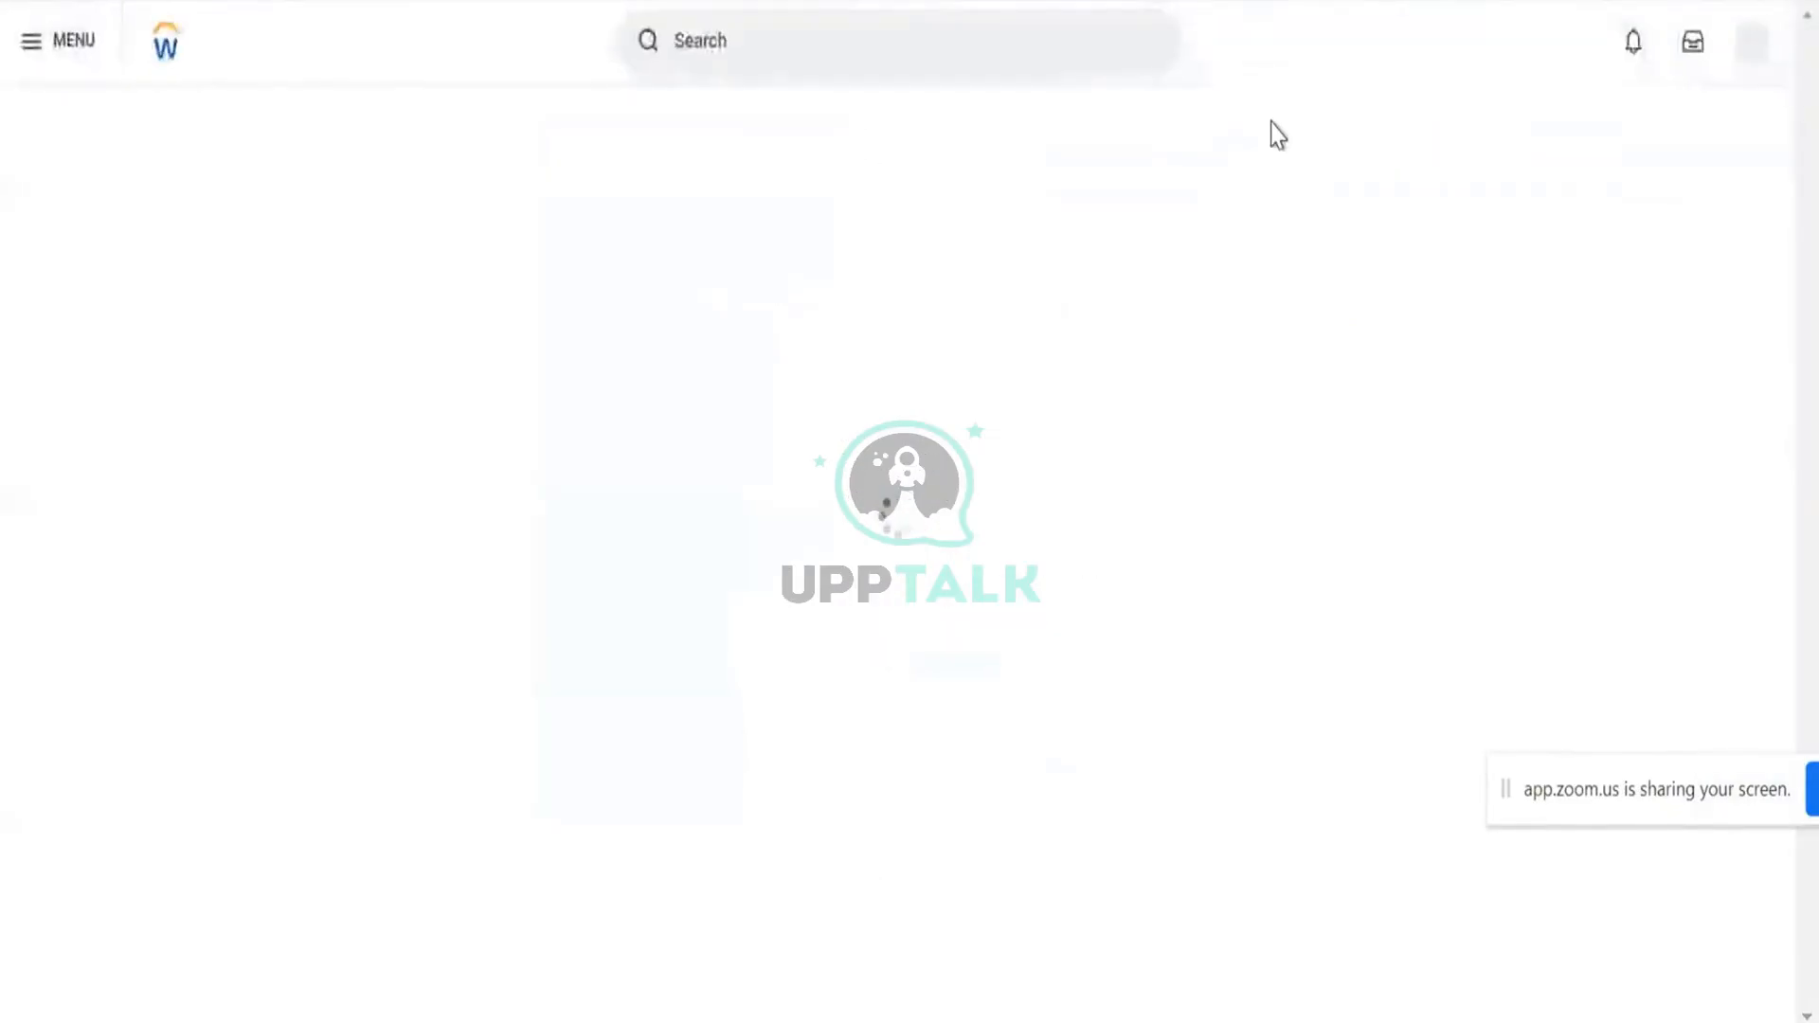
- Switch back to Workday, search for "intsys: create location" and open the EIB Inbound create locations RB integration system
left_click(981, 23)
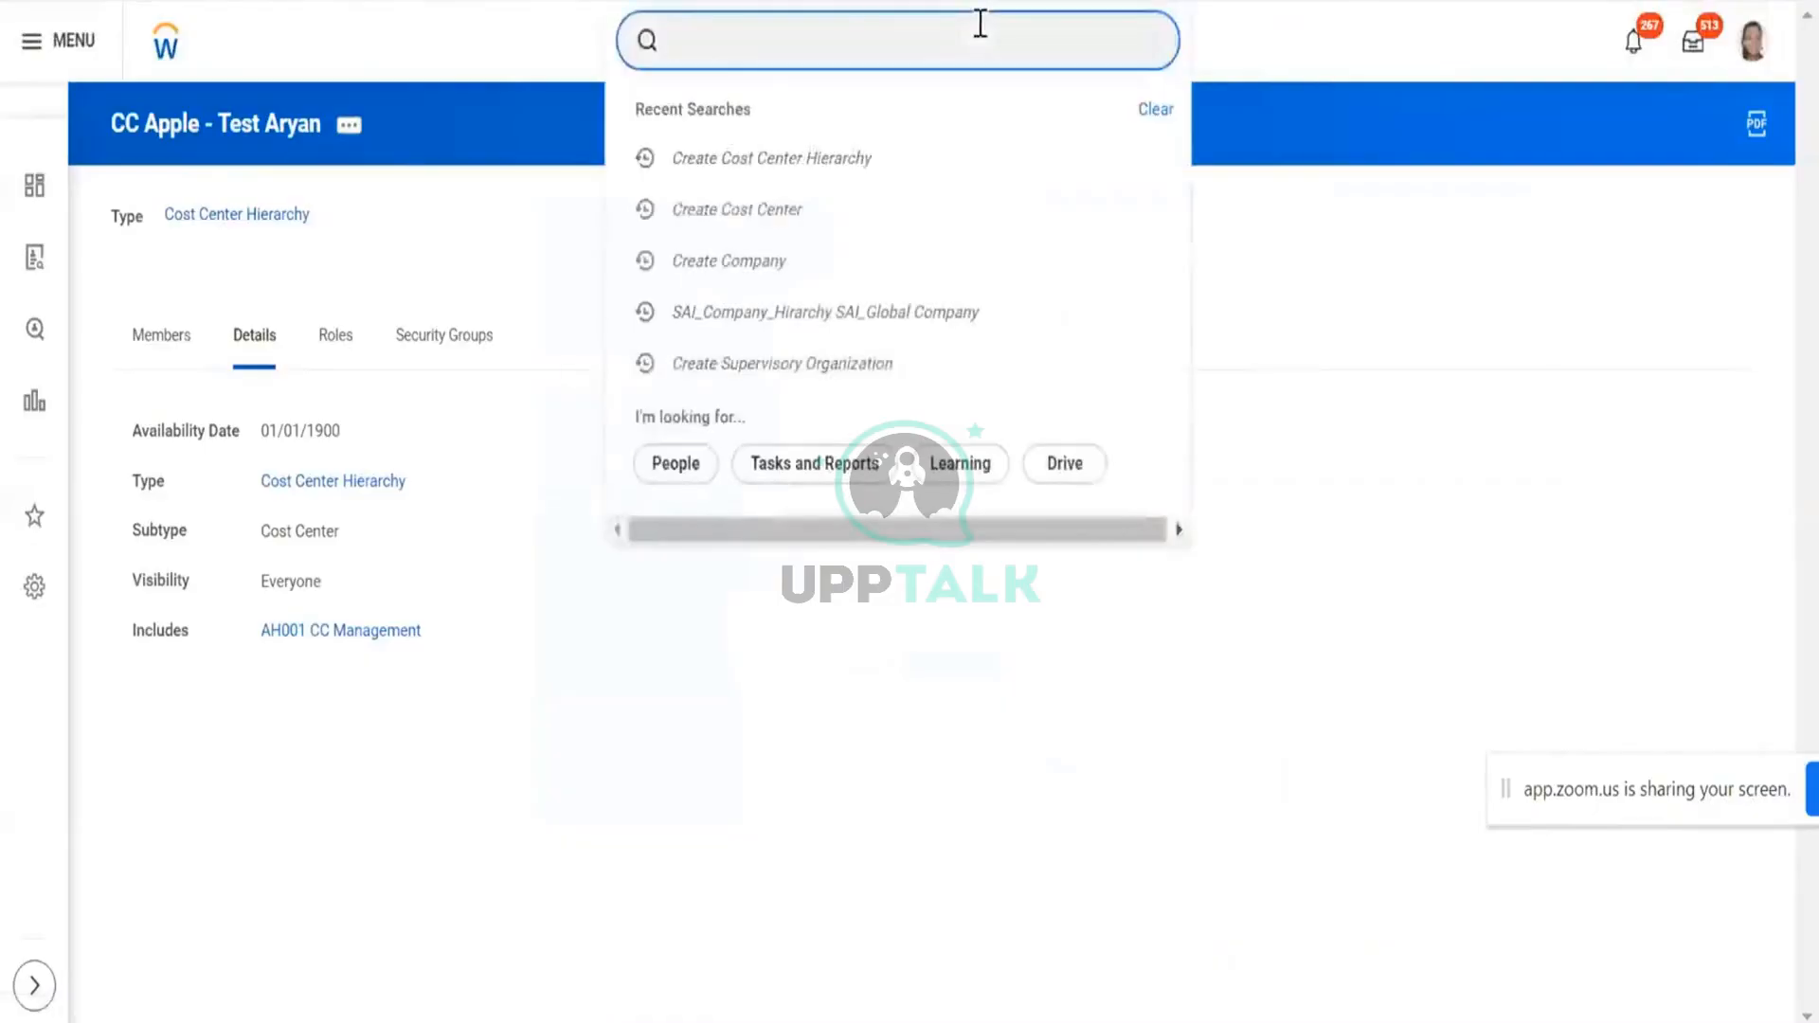
type("intsys")
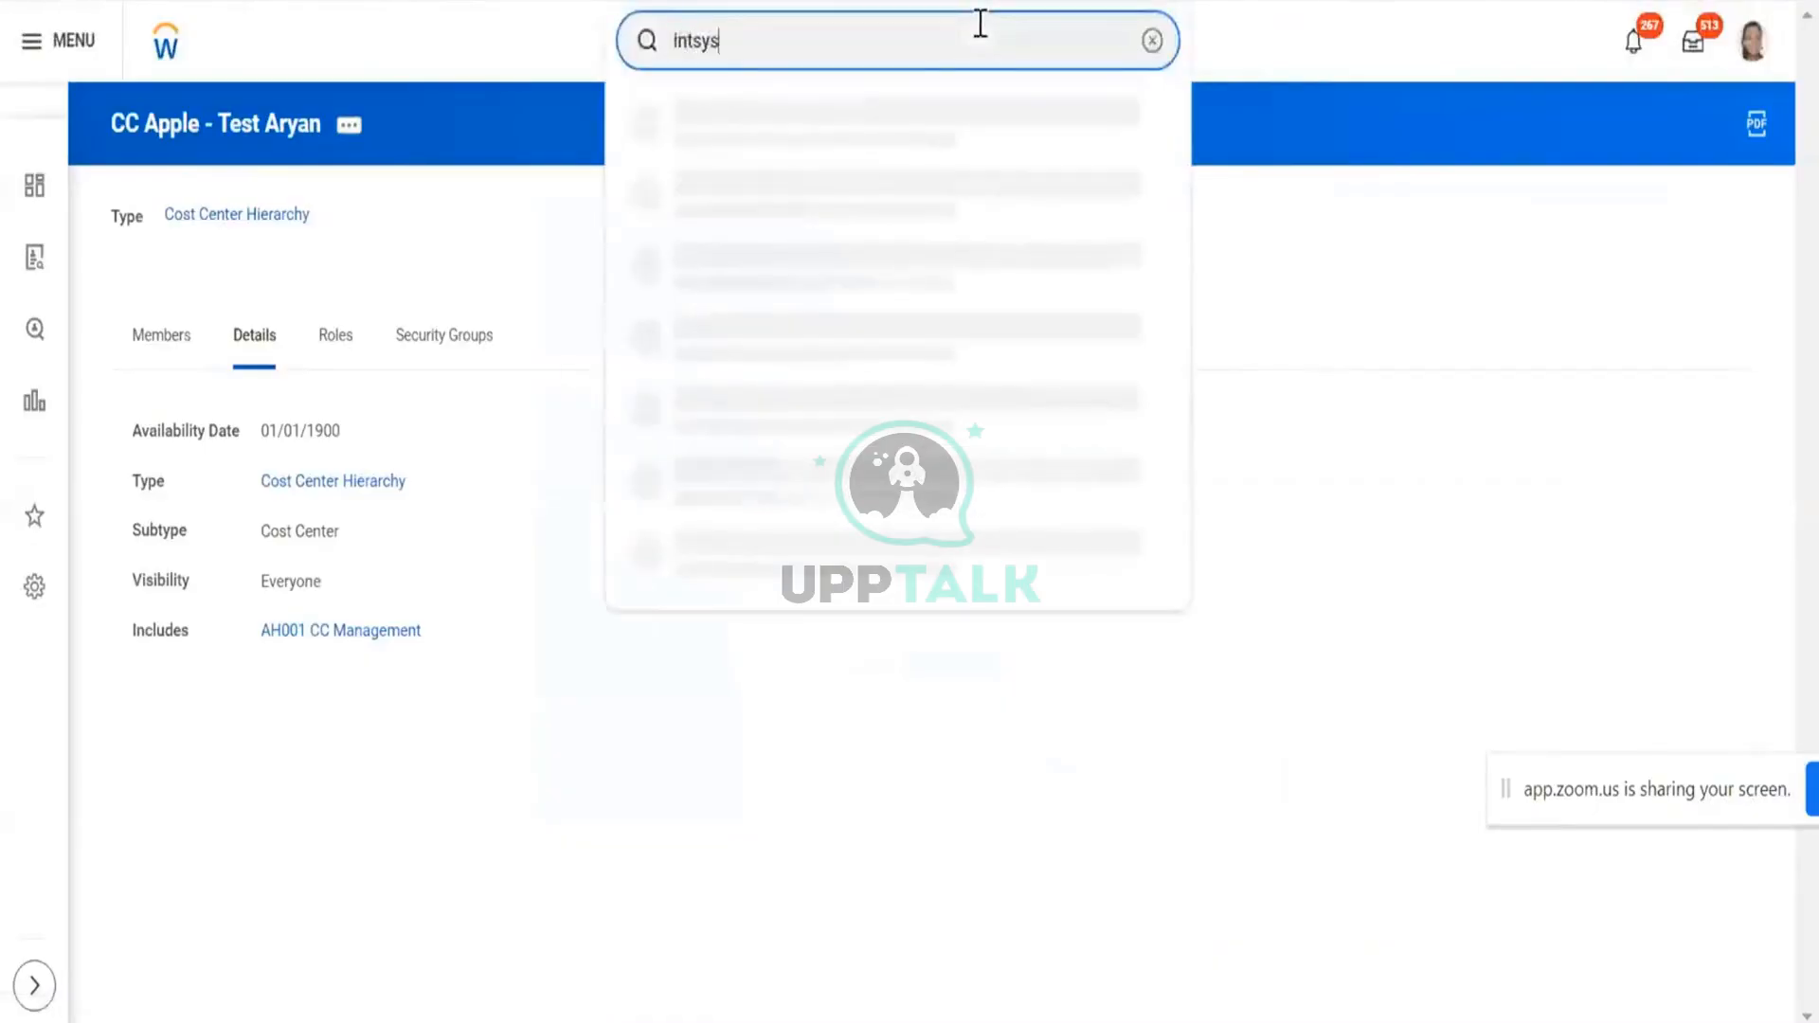
type(": ")
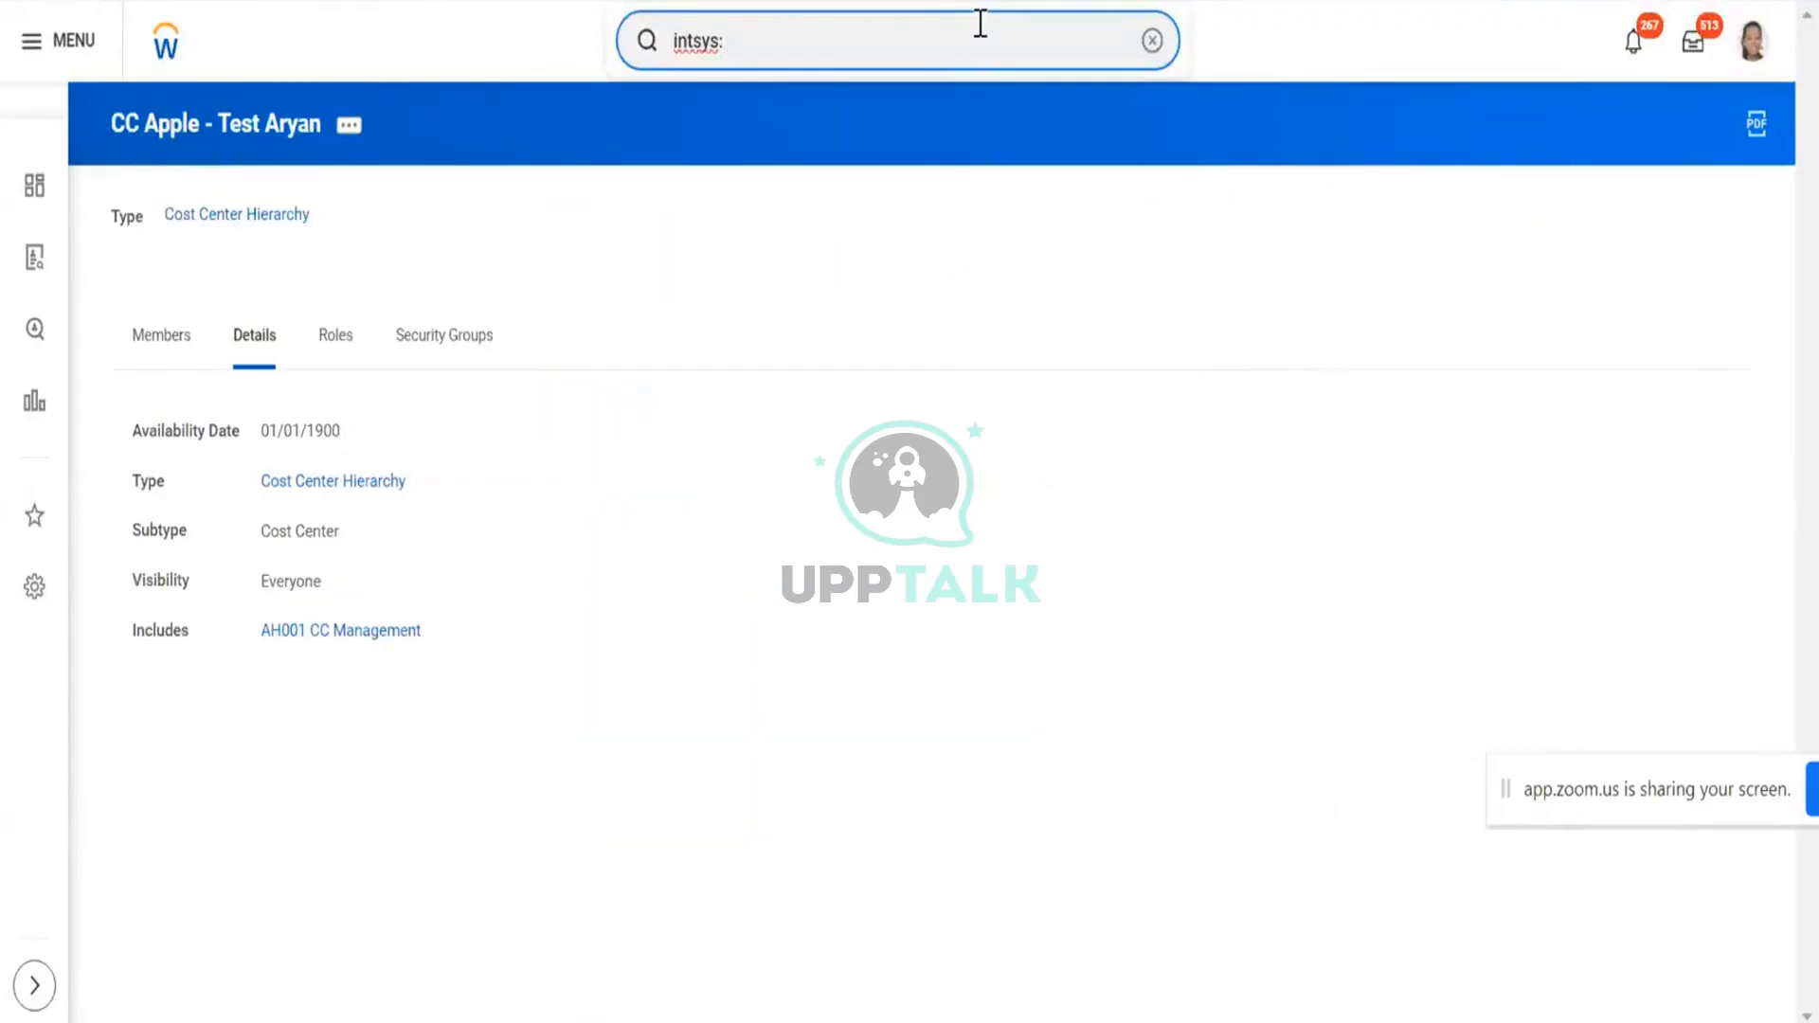
type("location")
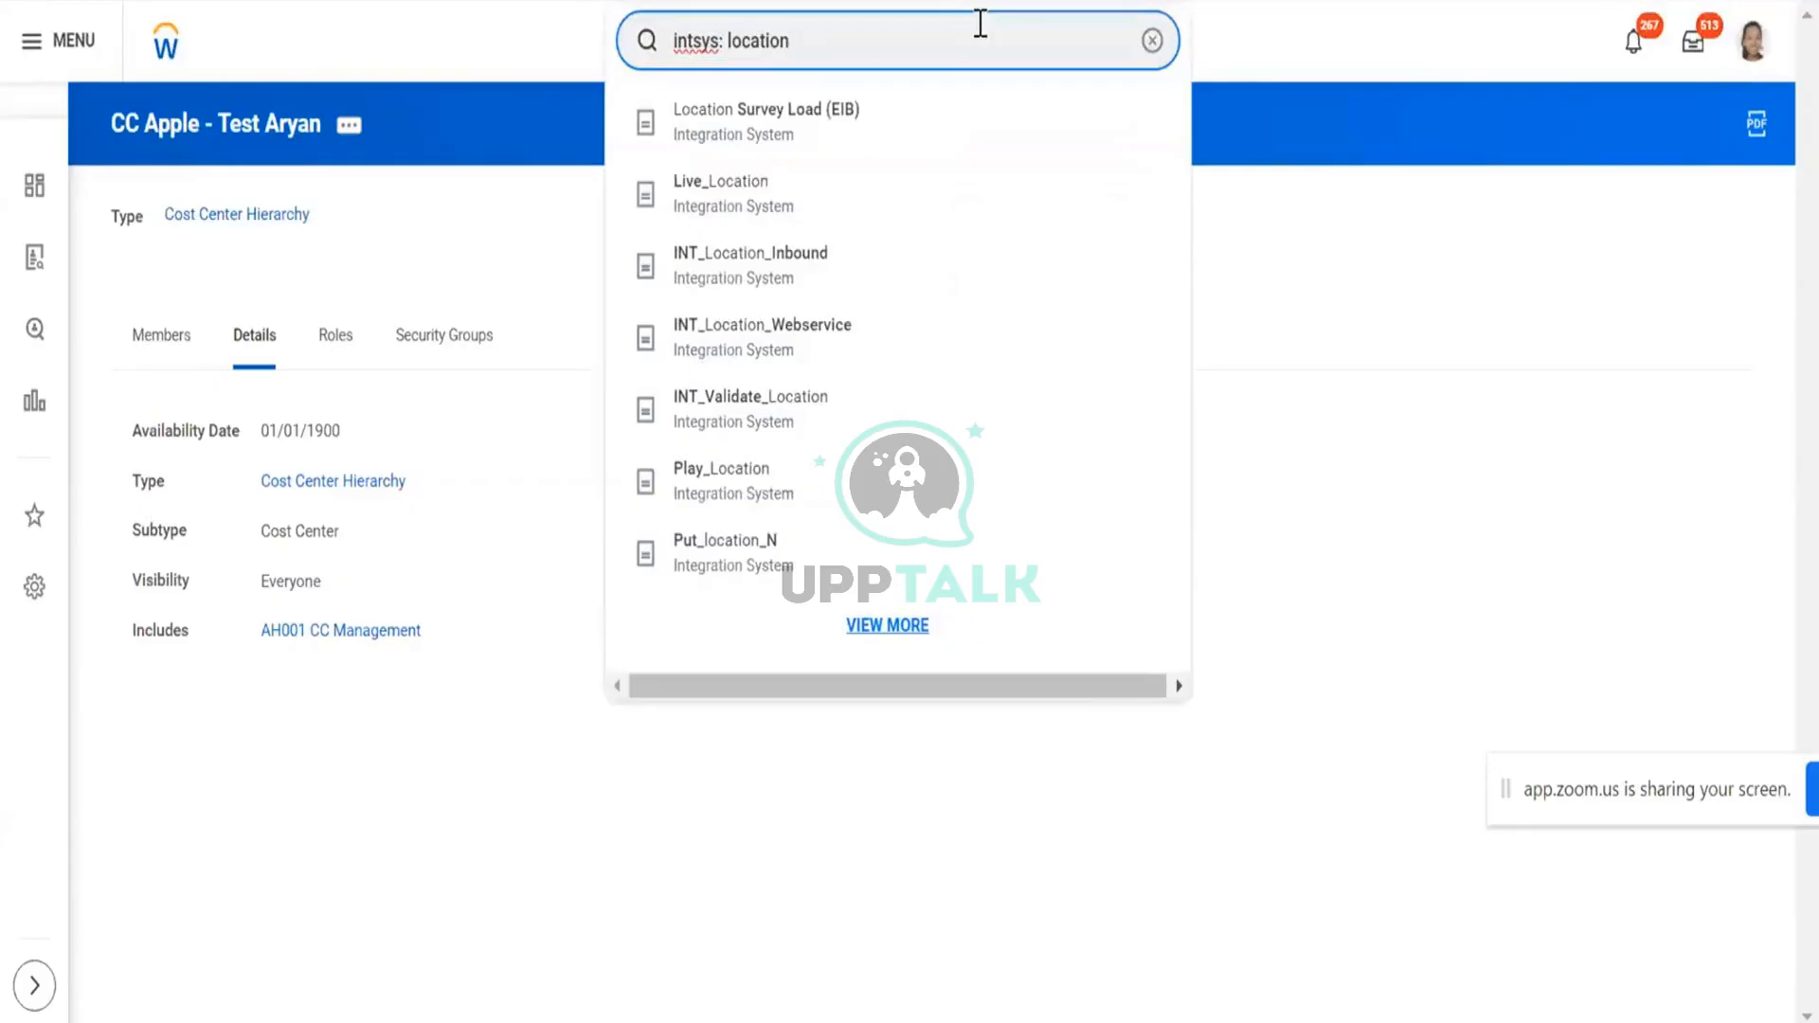
key("ctrl+BackSpace")
type("create loc")
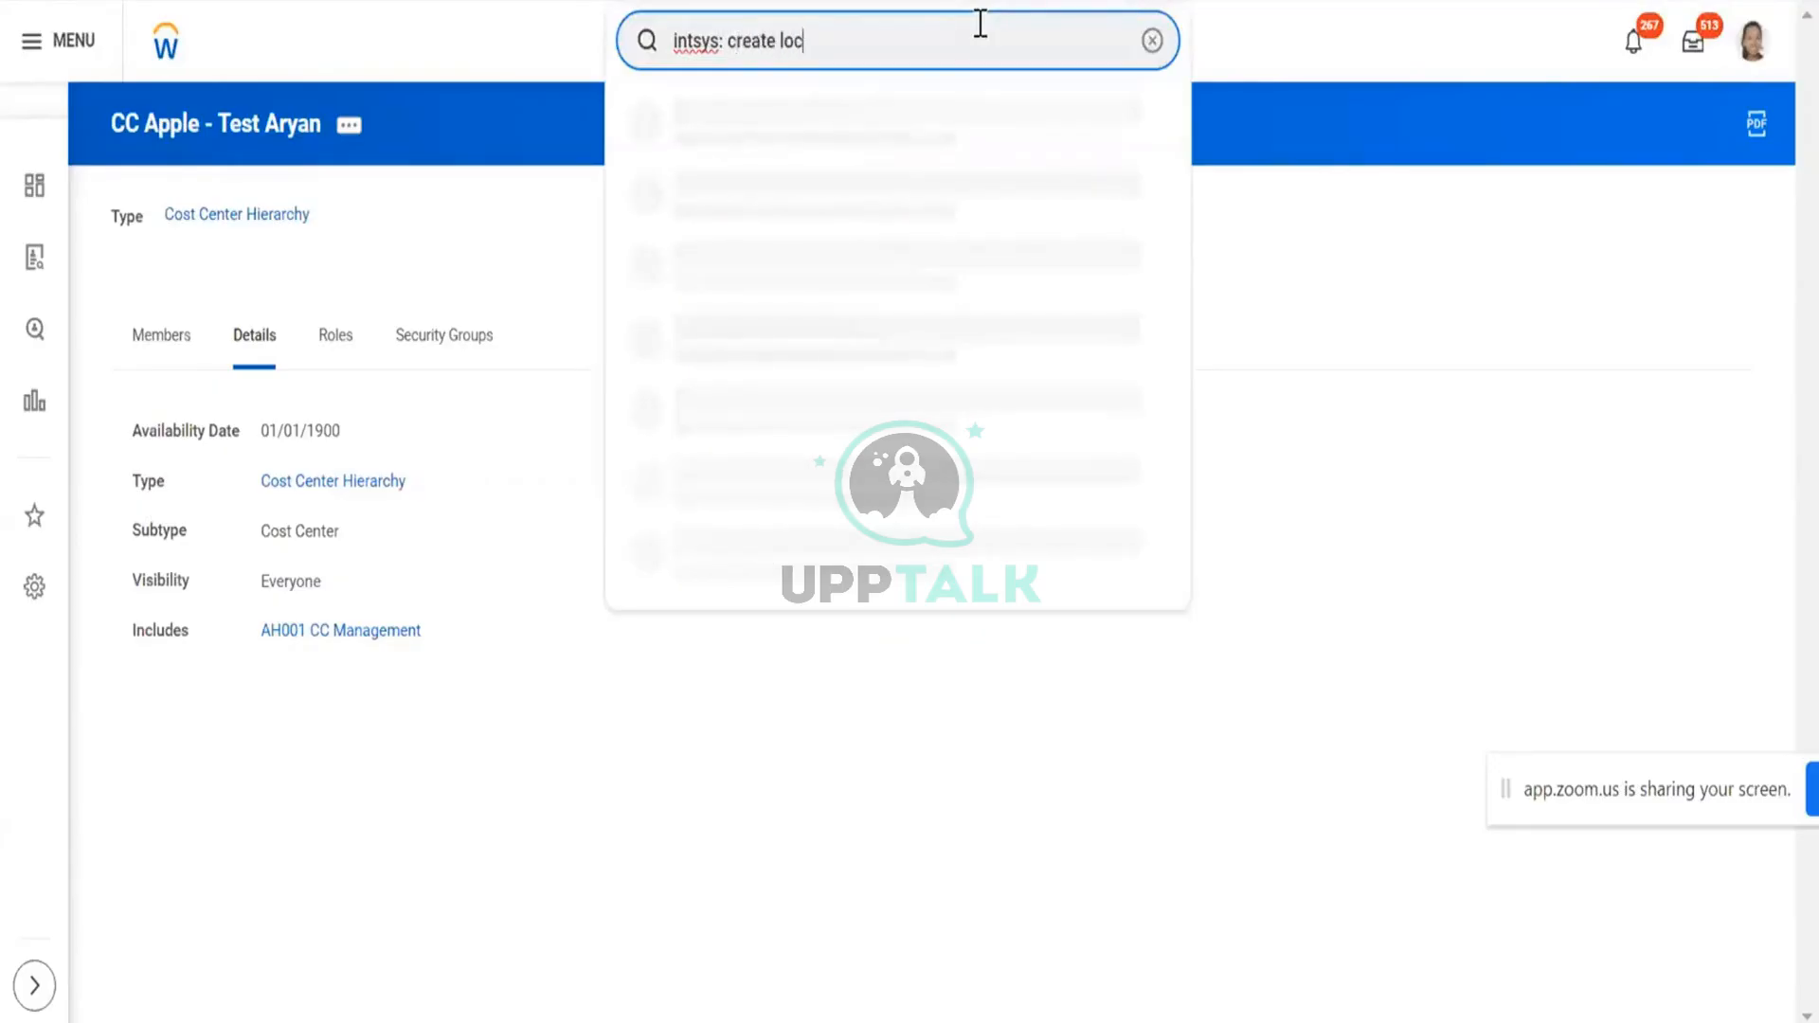
type("ation")
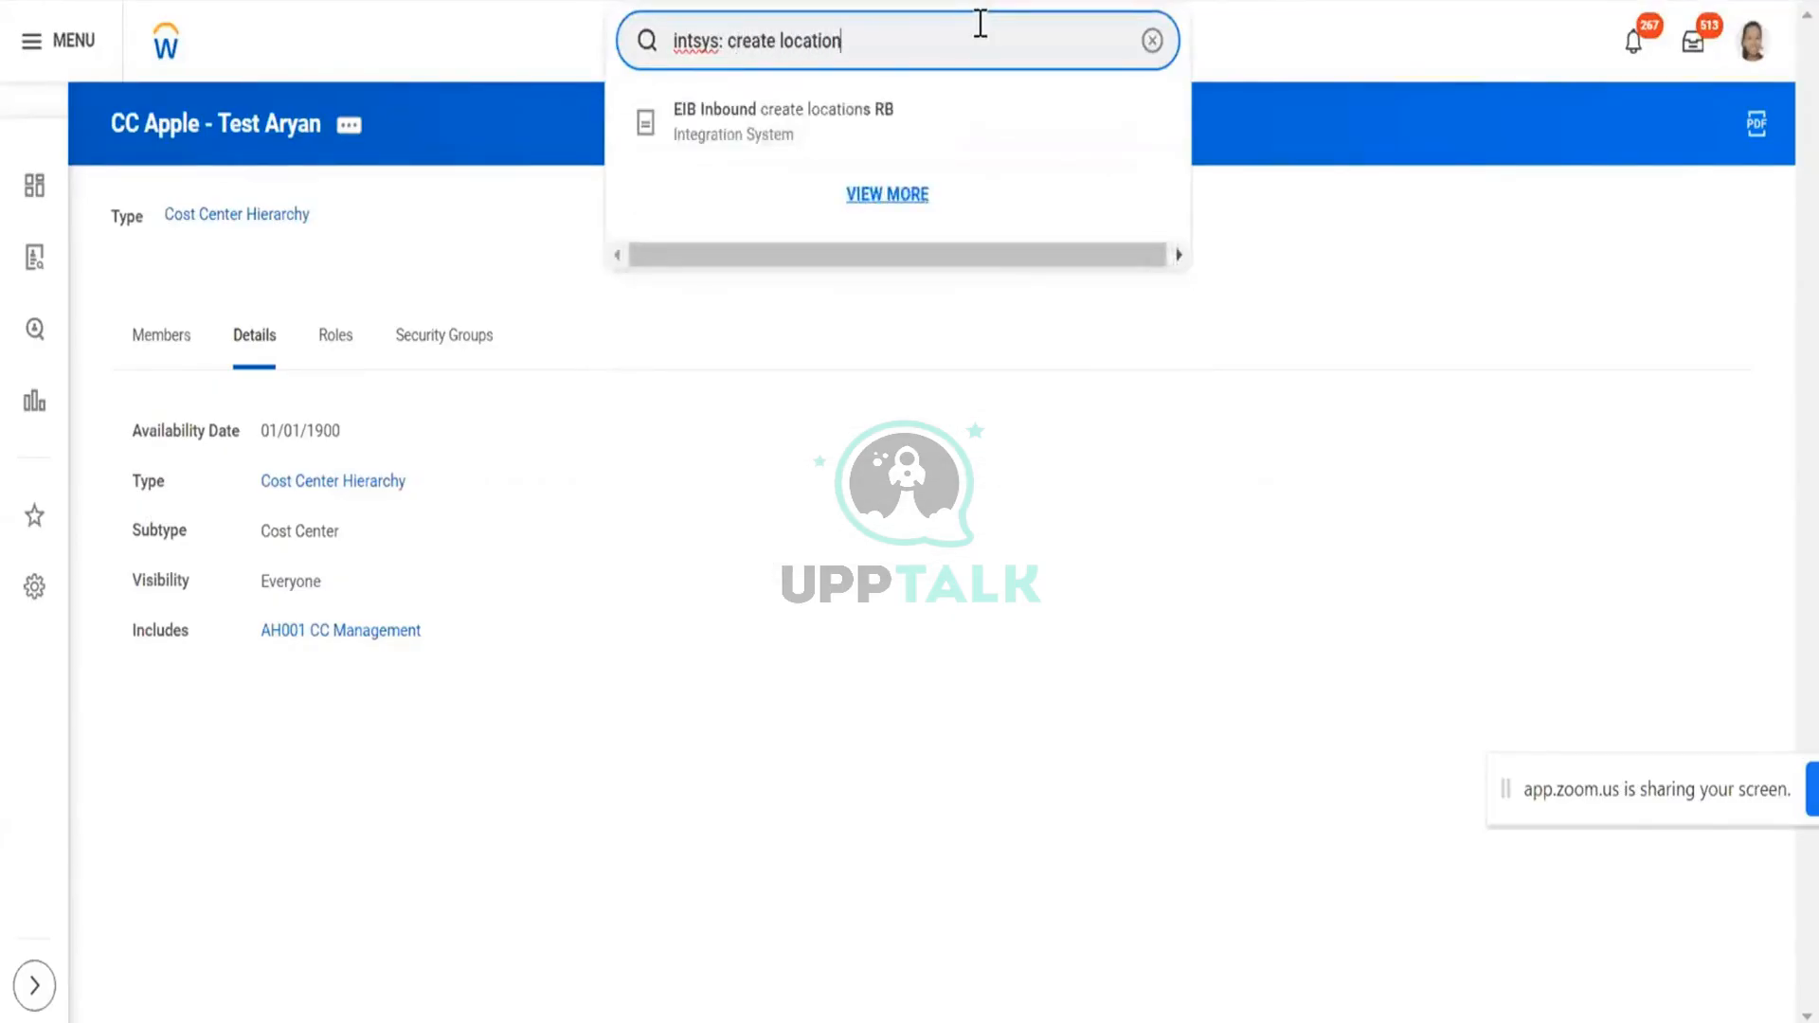
left_click(896, 127)
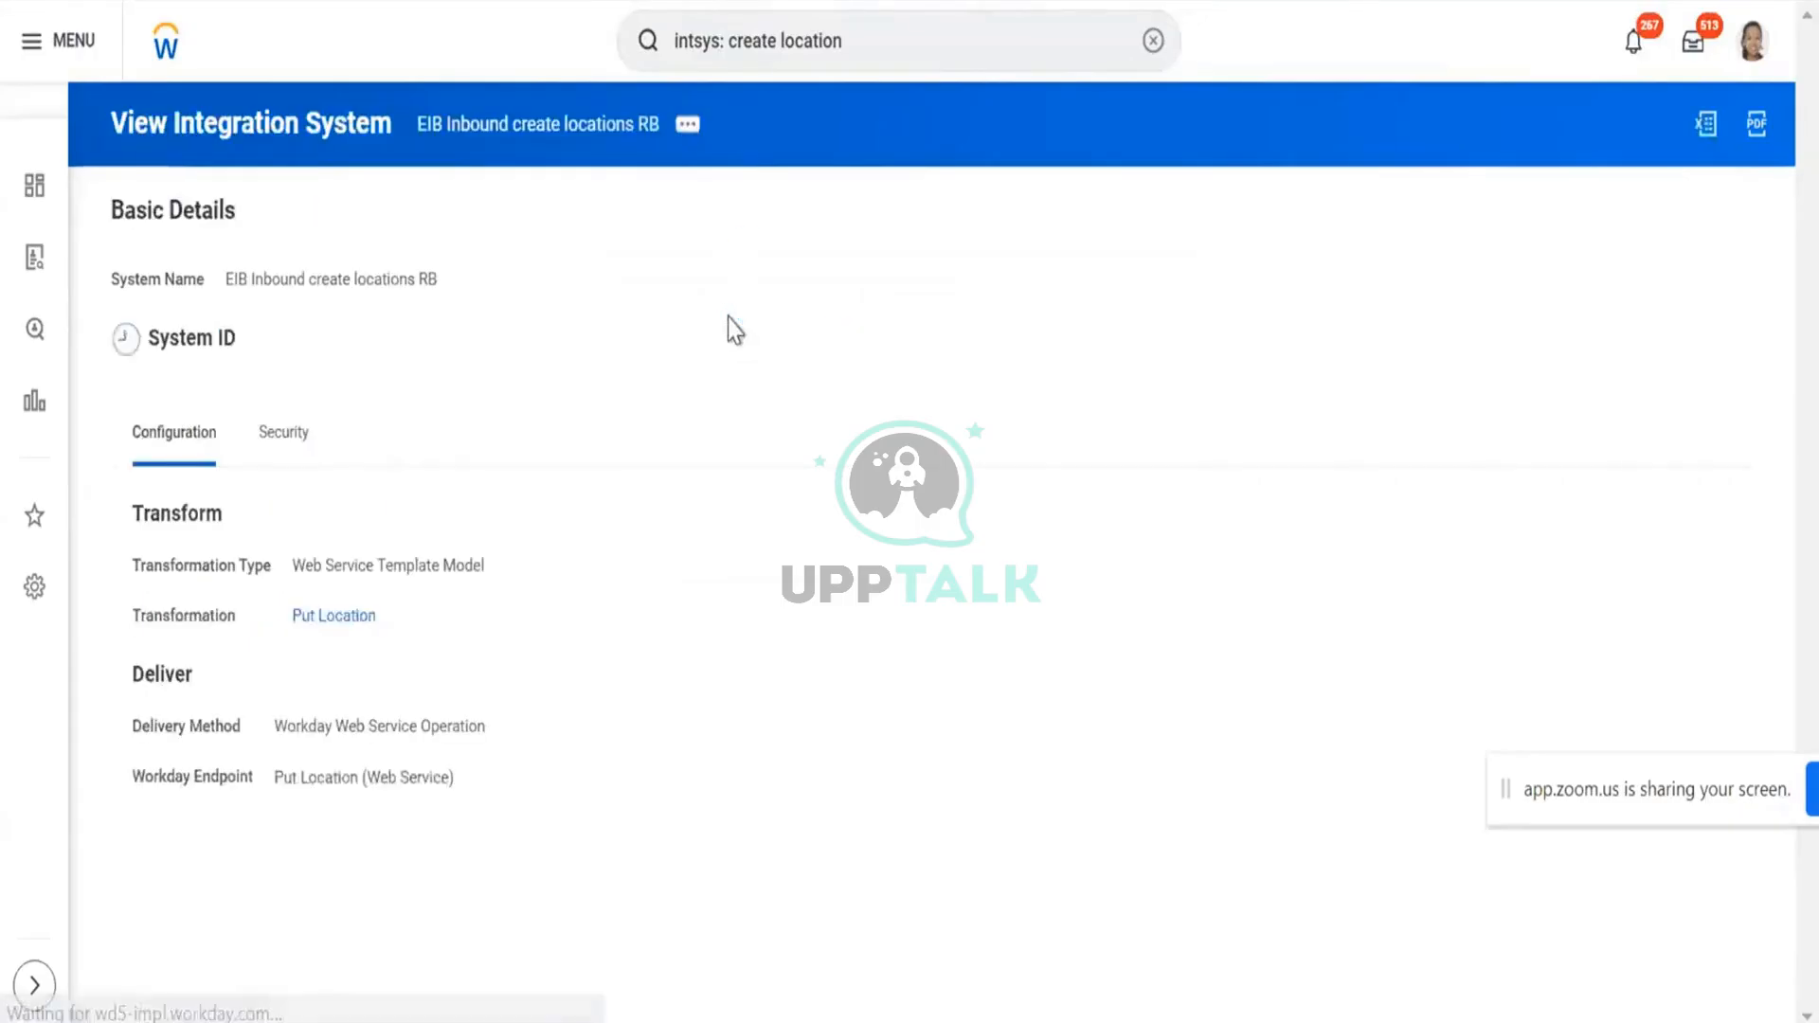
- Review the location integration system's data retrieval, transformation and delivery configuration
scroll(554, 444, "down", 2)
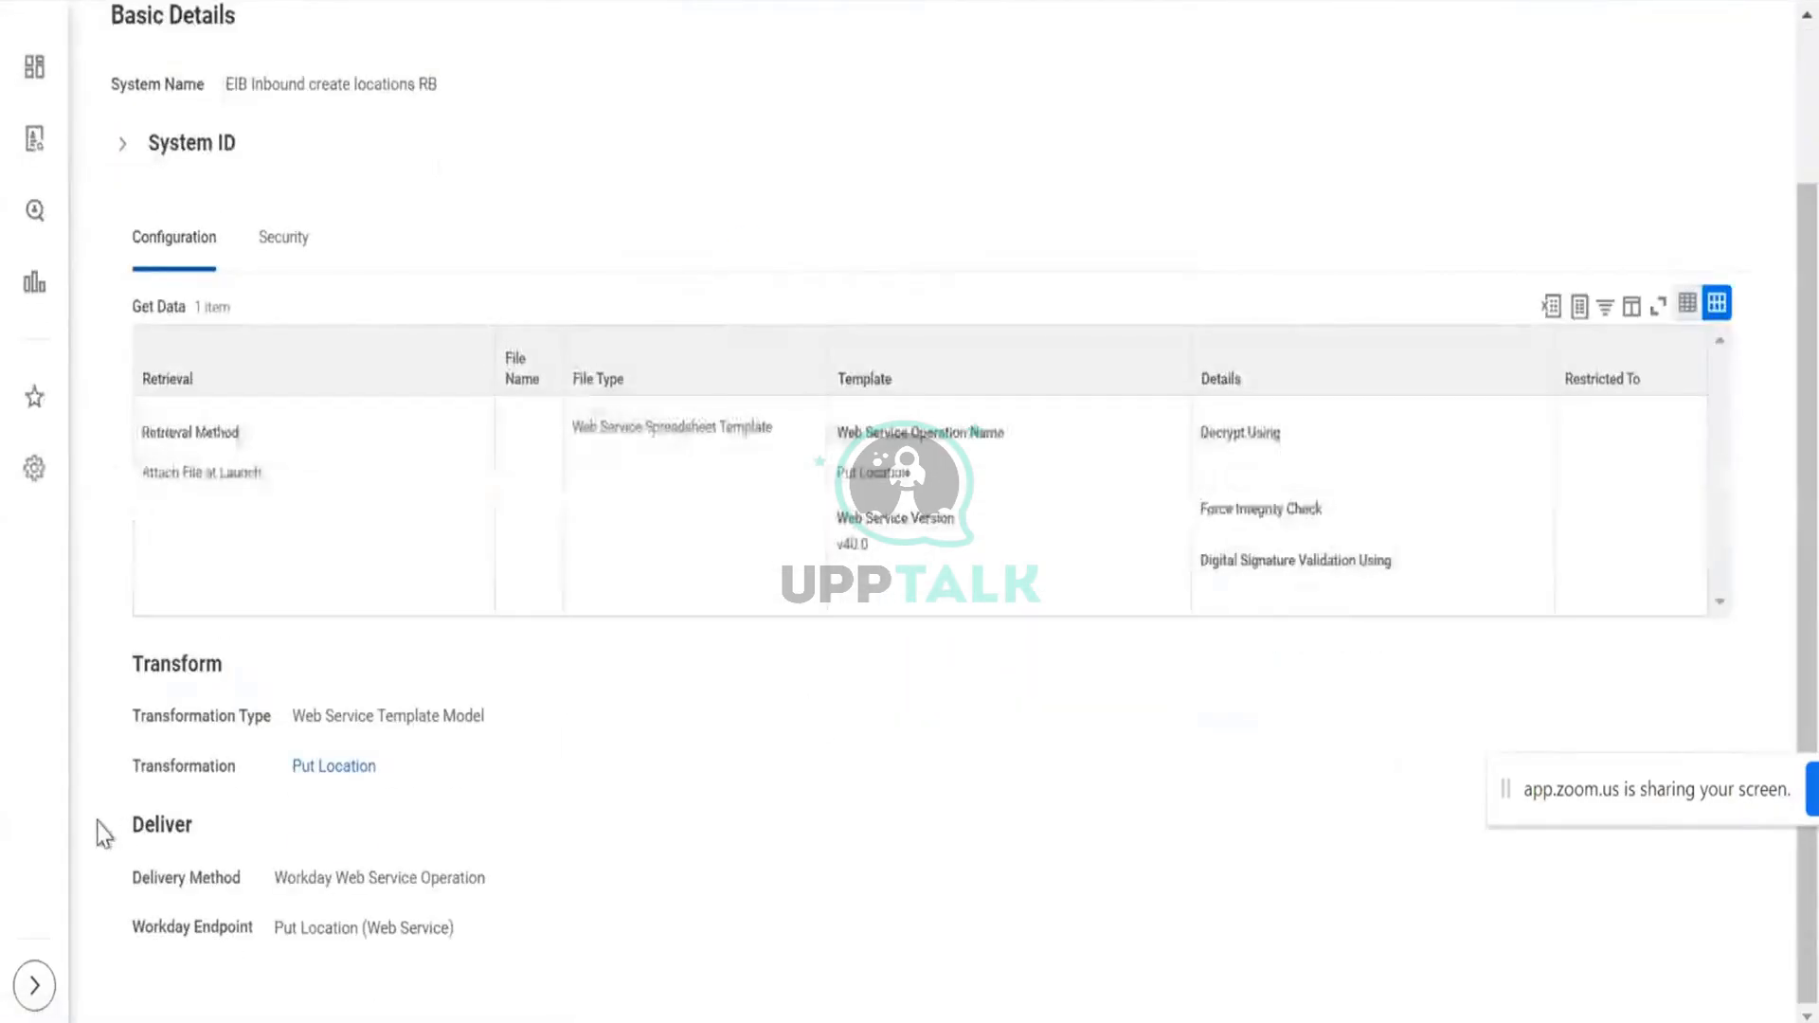
left_click_drag(129, 770, 398, 831)
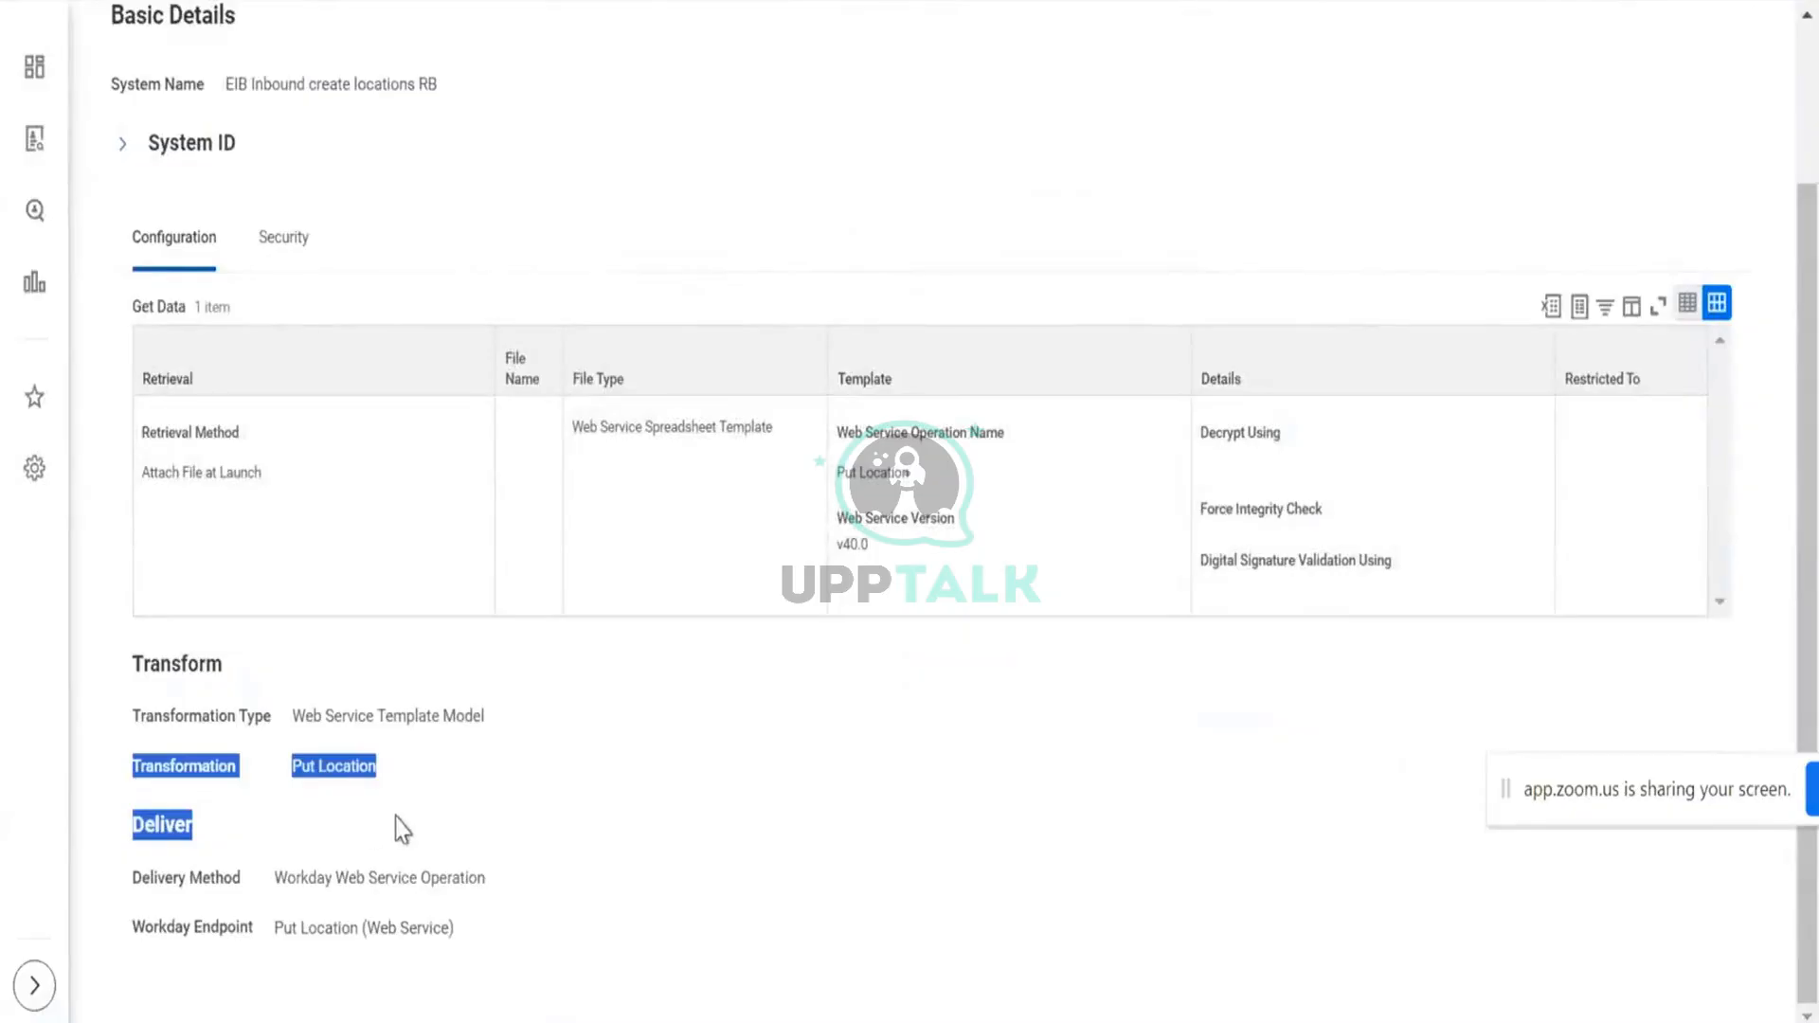
left_click(494, 799)
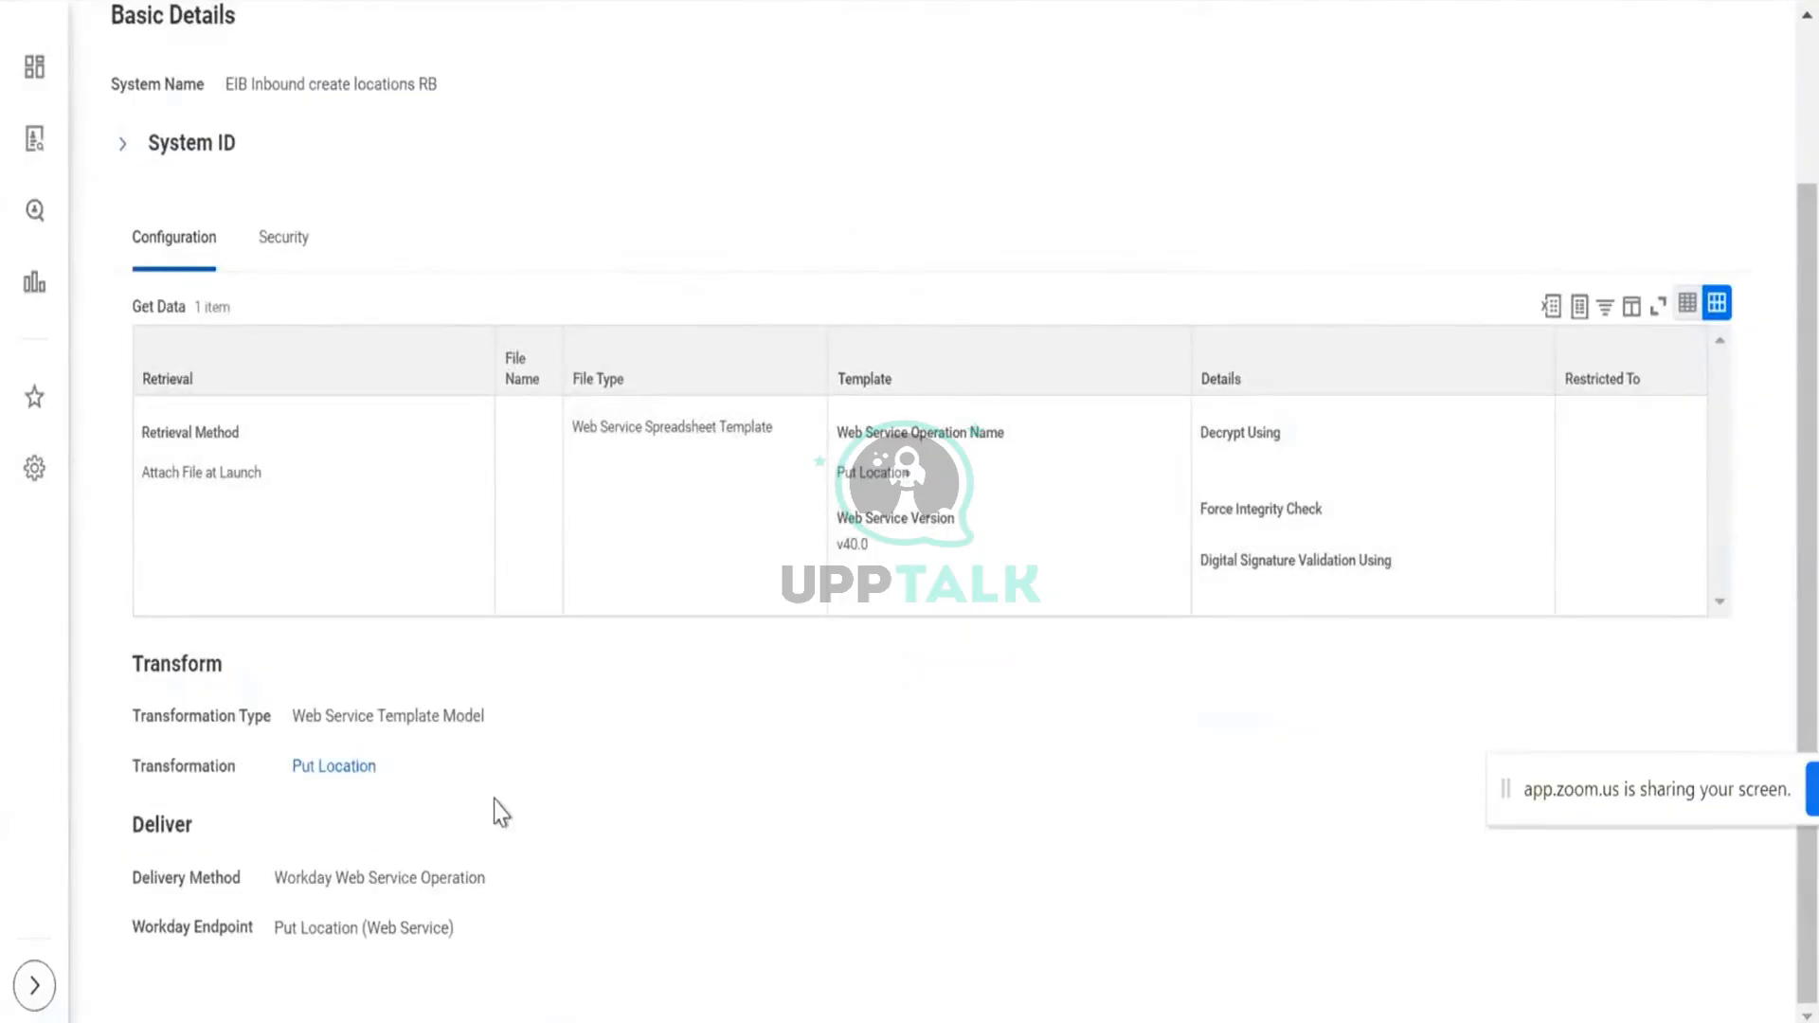
scroll(494, 801, "up", 2)
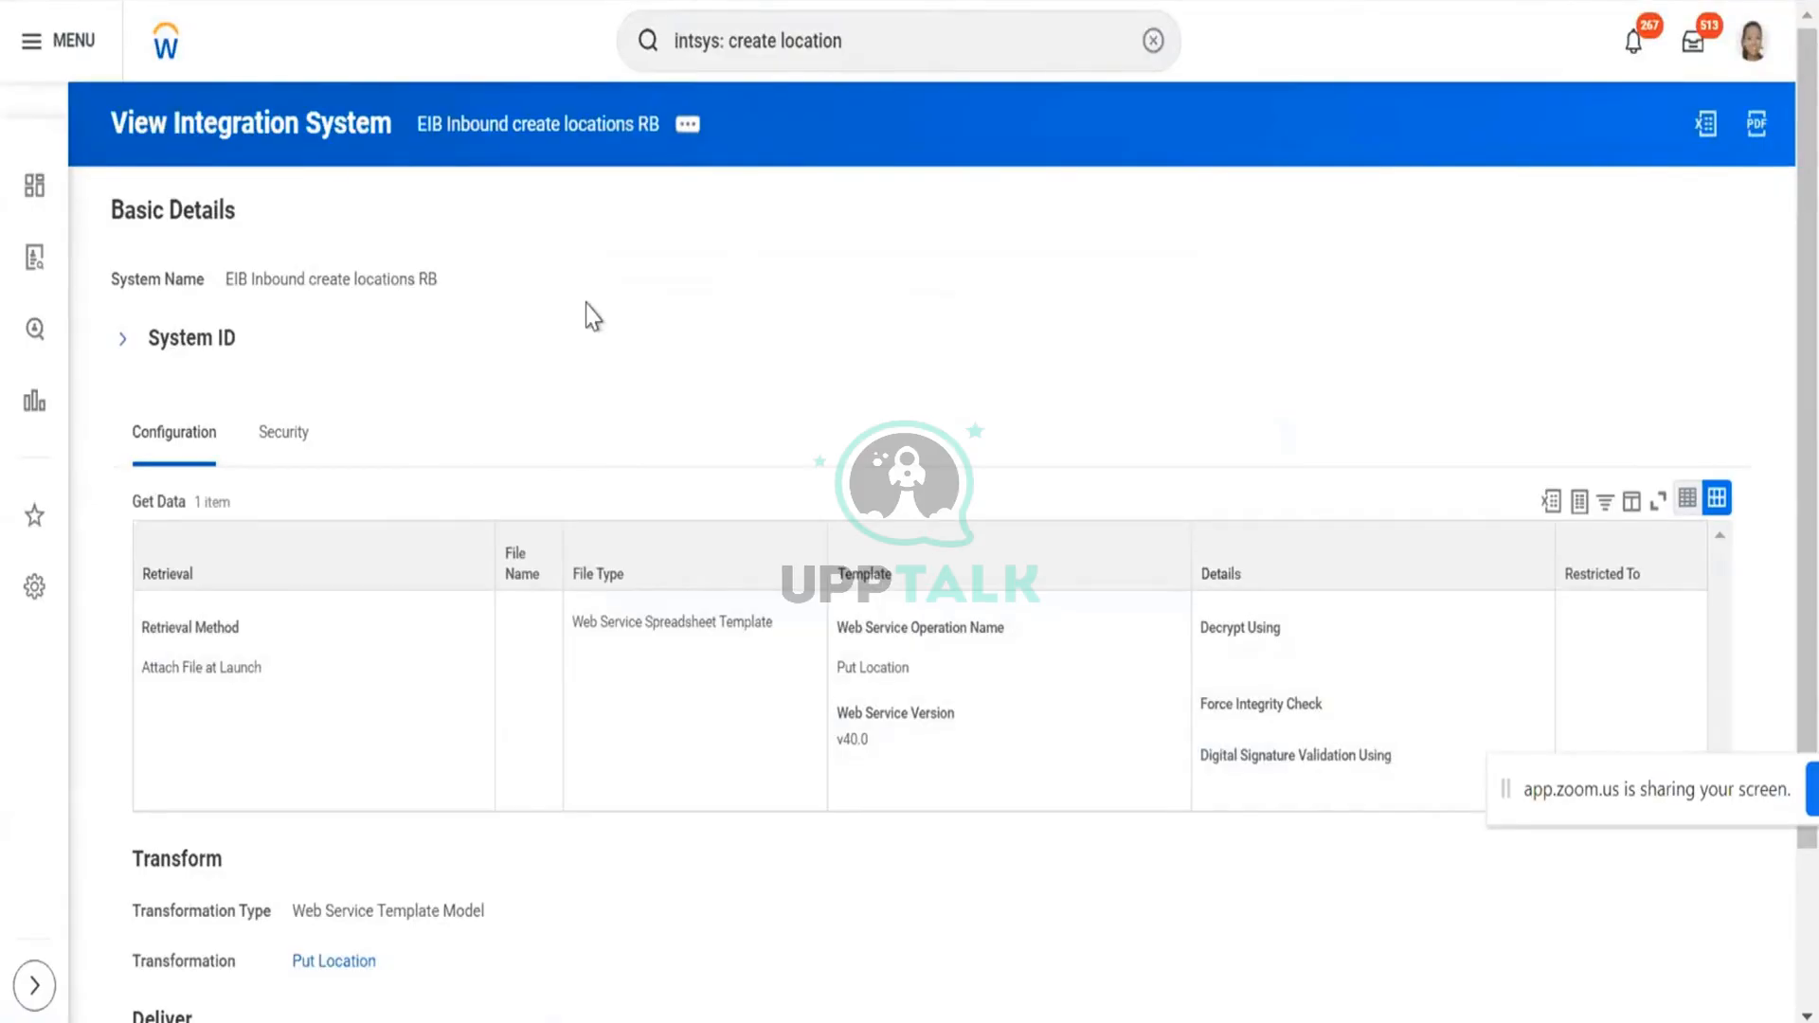
- Examine the location hierarchy table in Final Project.pdf, covering Apple Locations, Apple India, Apple USA and their locations
key("ctrl+Tab")
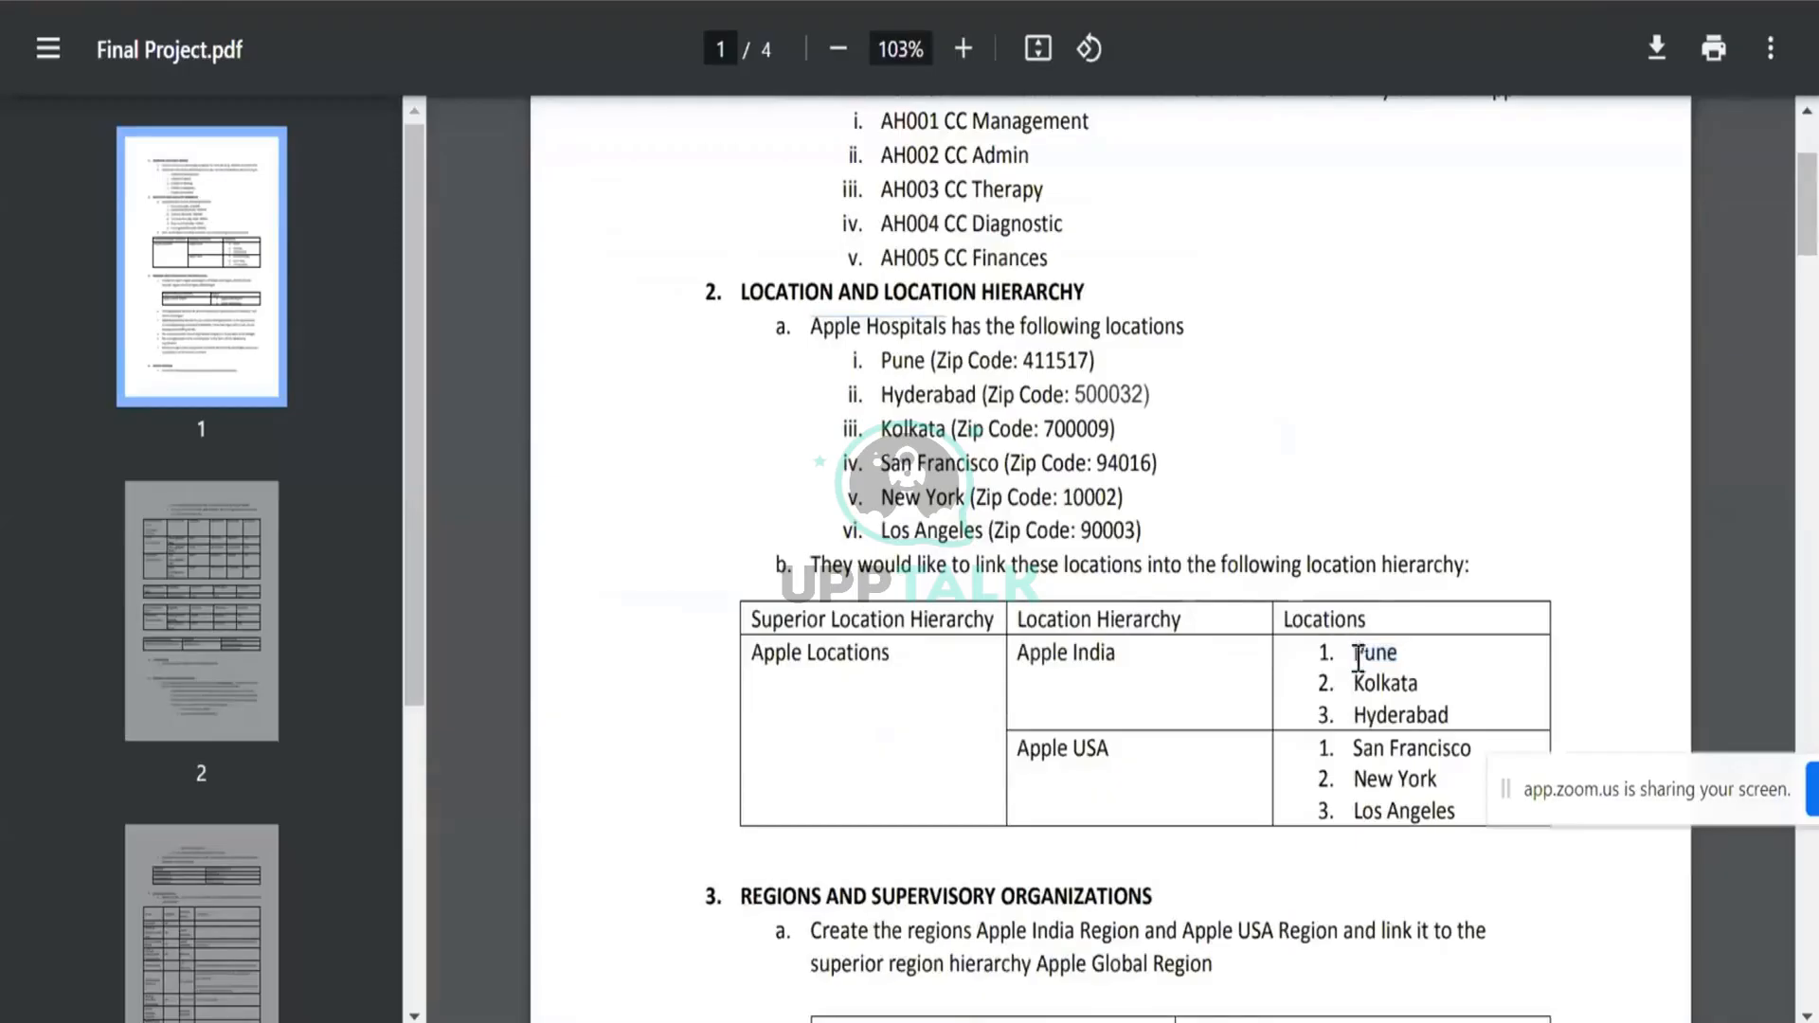
left_click_drag(1352, 653, 1460, 789)
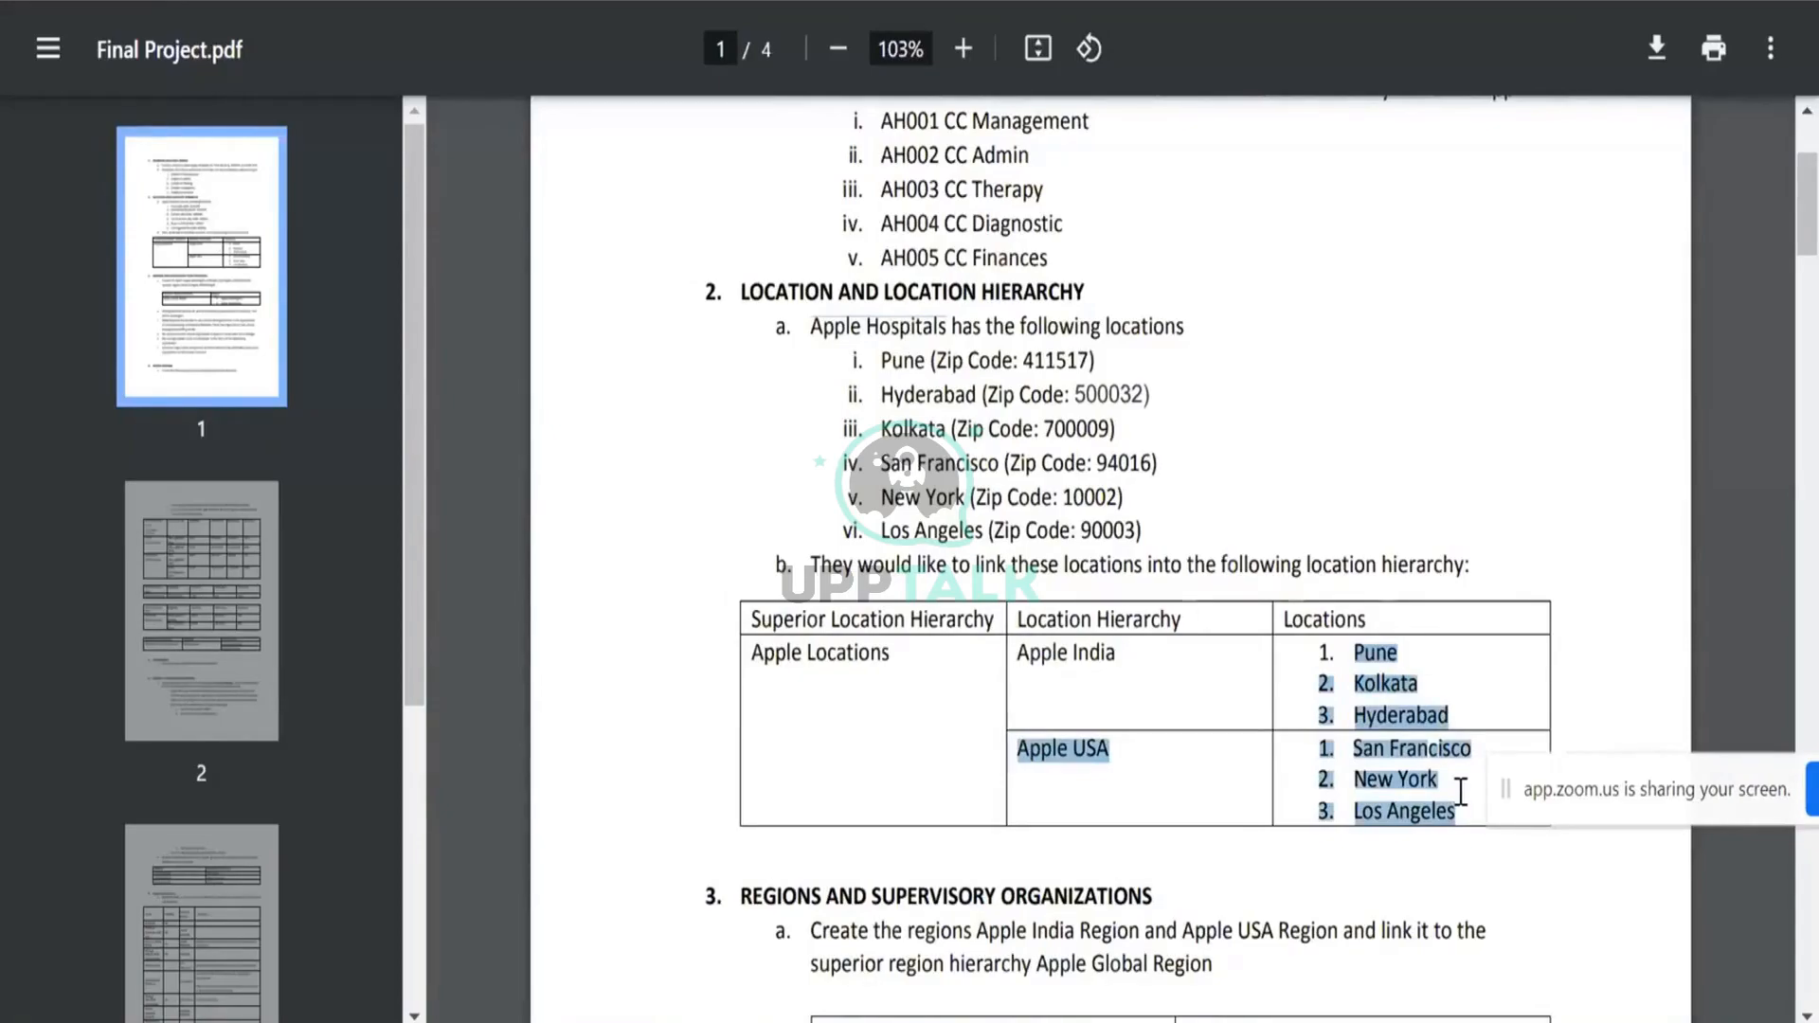
left_click(1459, 791)
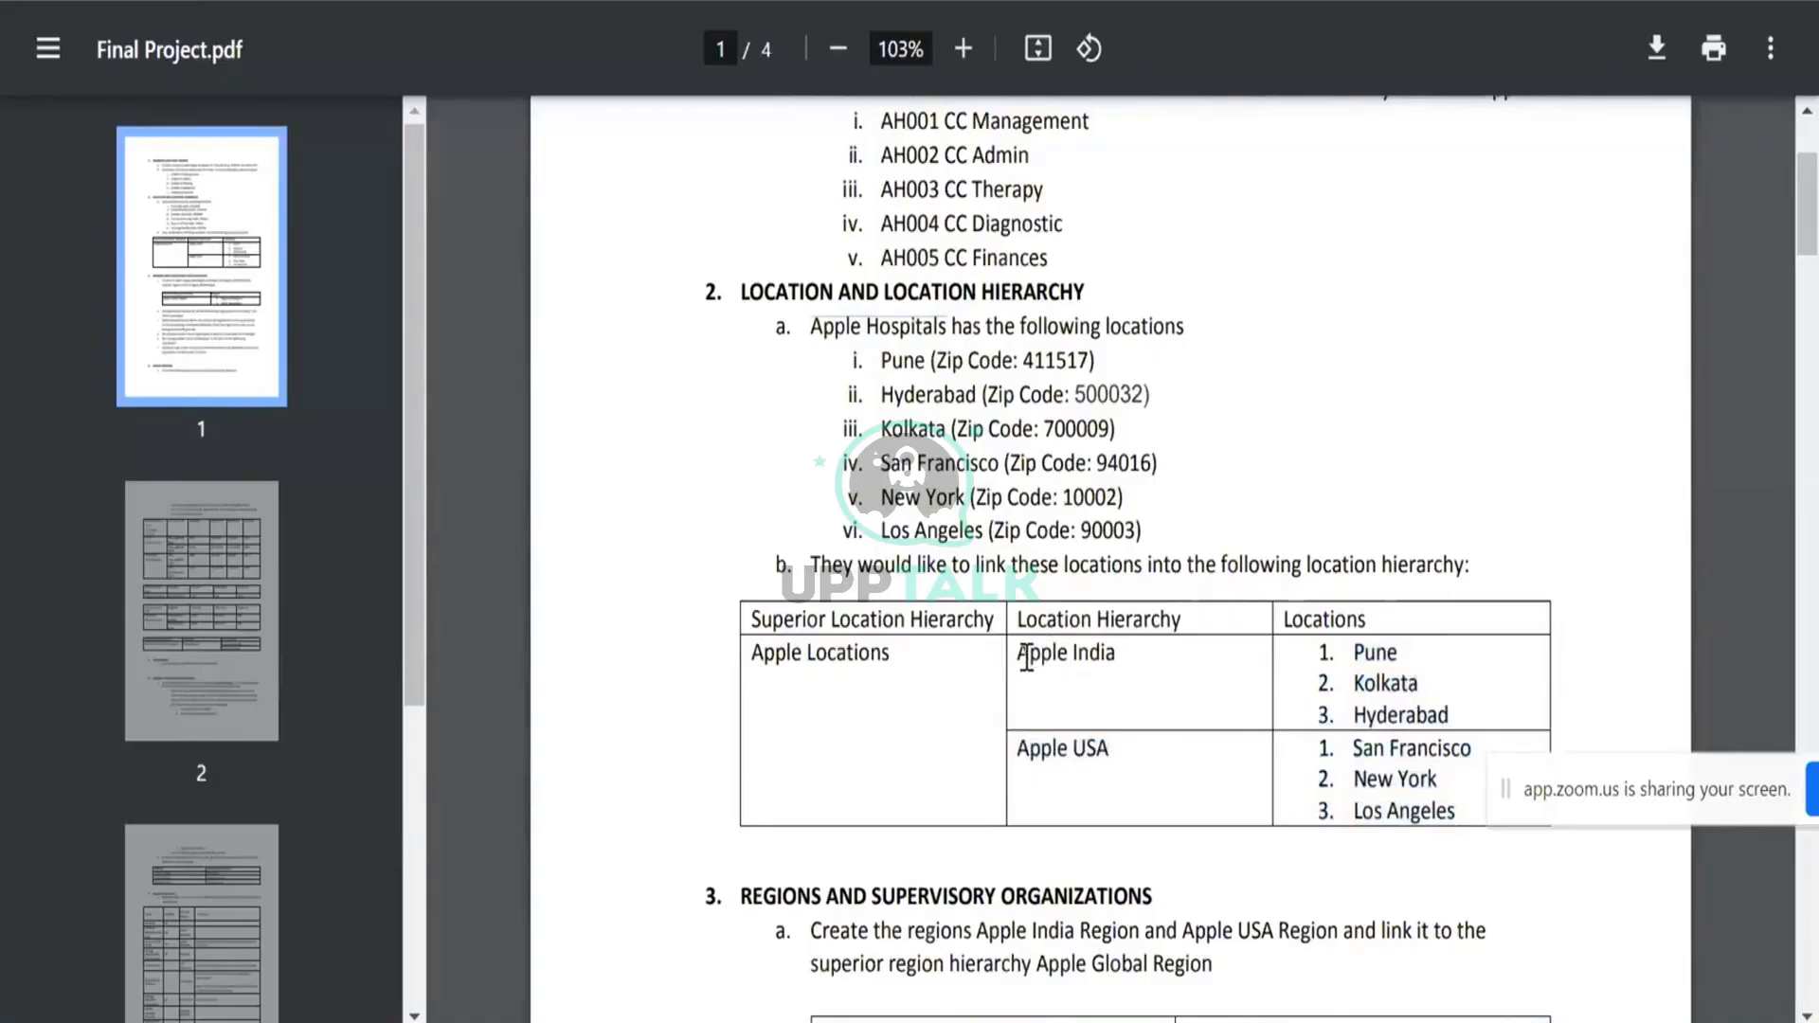
left_click_drag(1017, 653, 1109, 656)
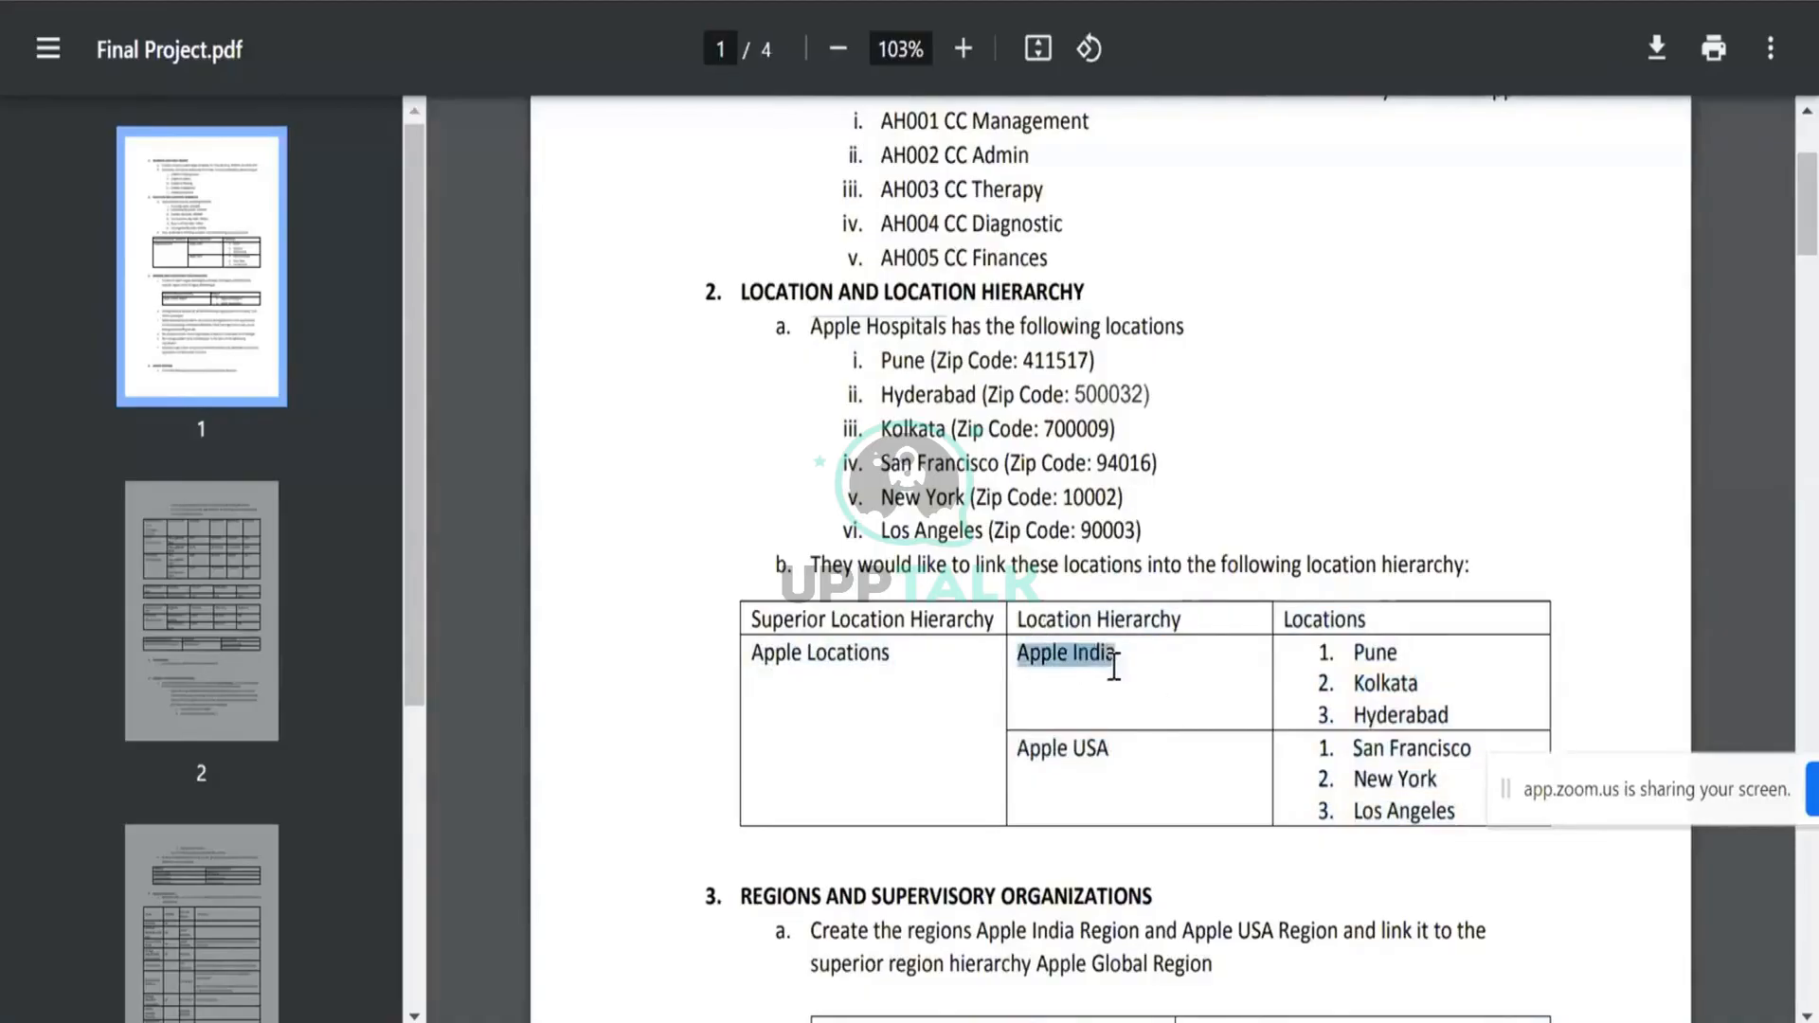
left_click(1326, 650)
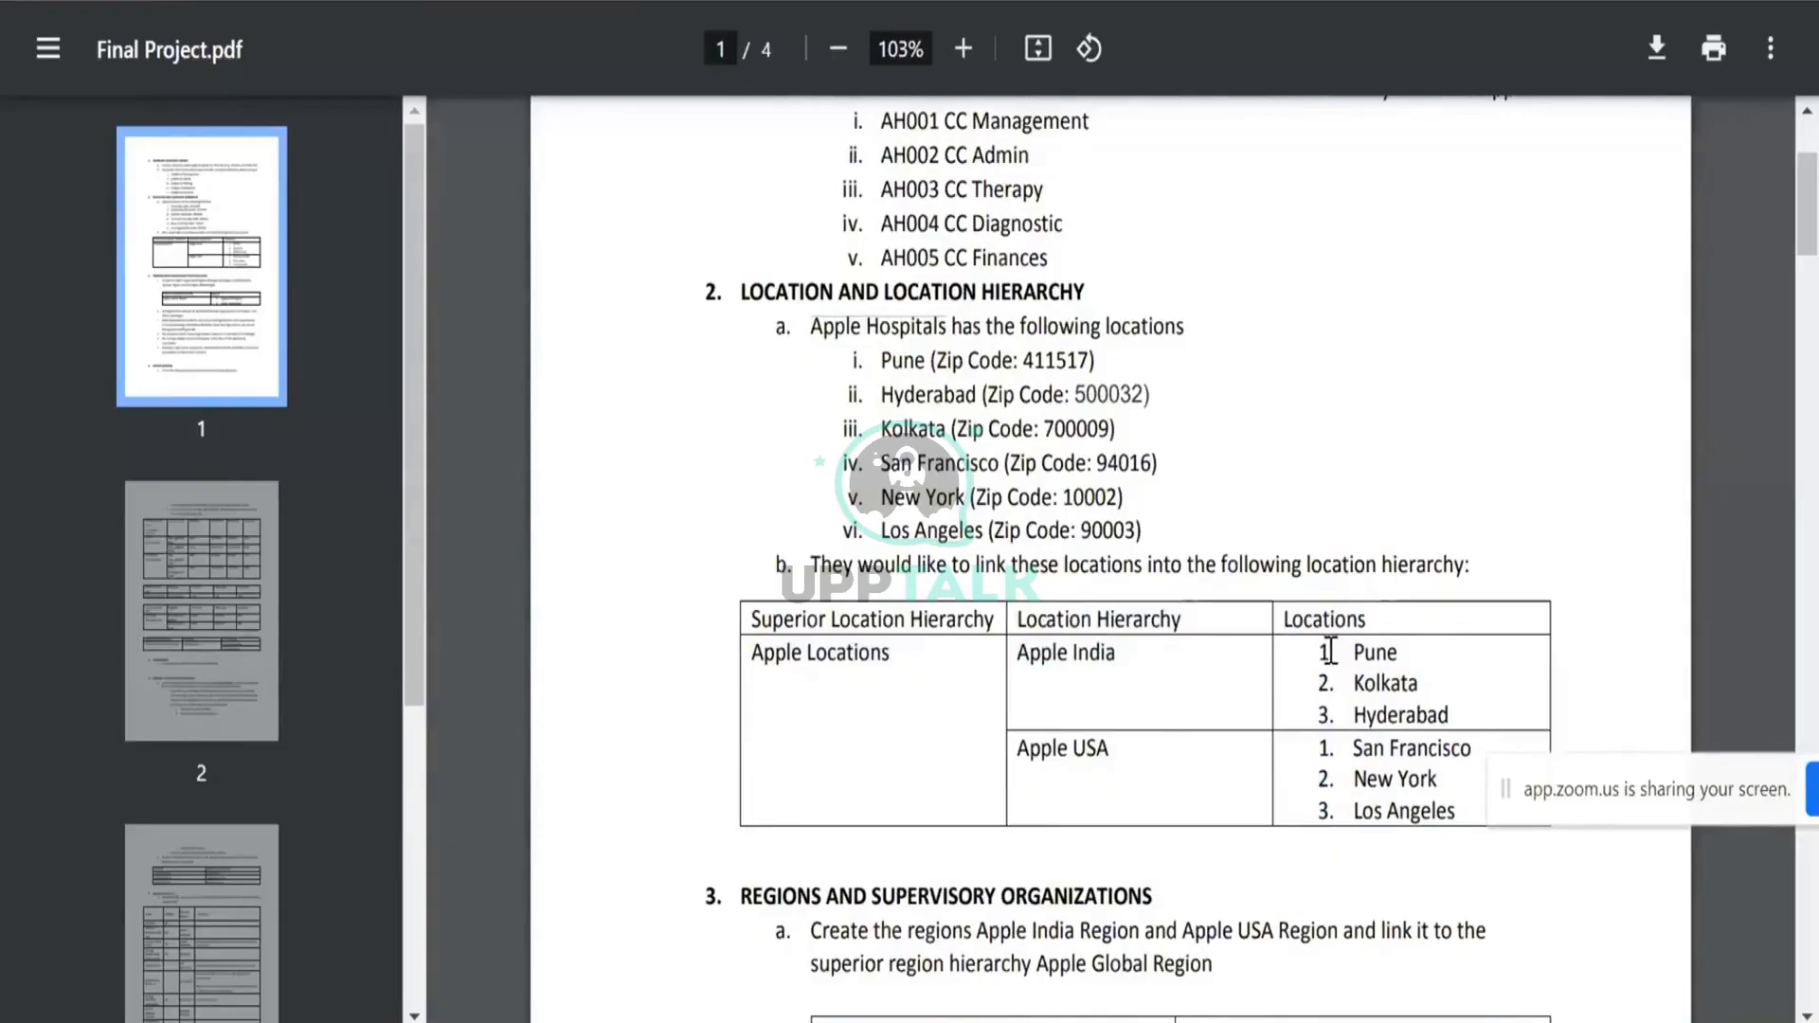
left_click_drag(1330, 649, 1452, 712)
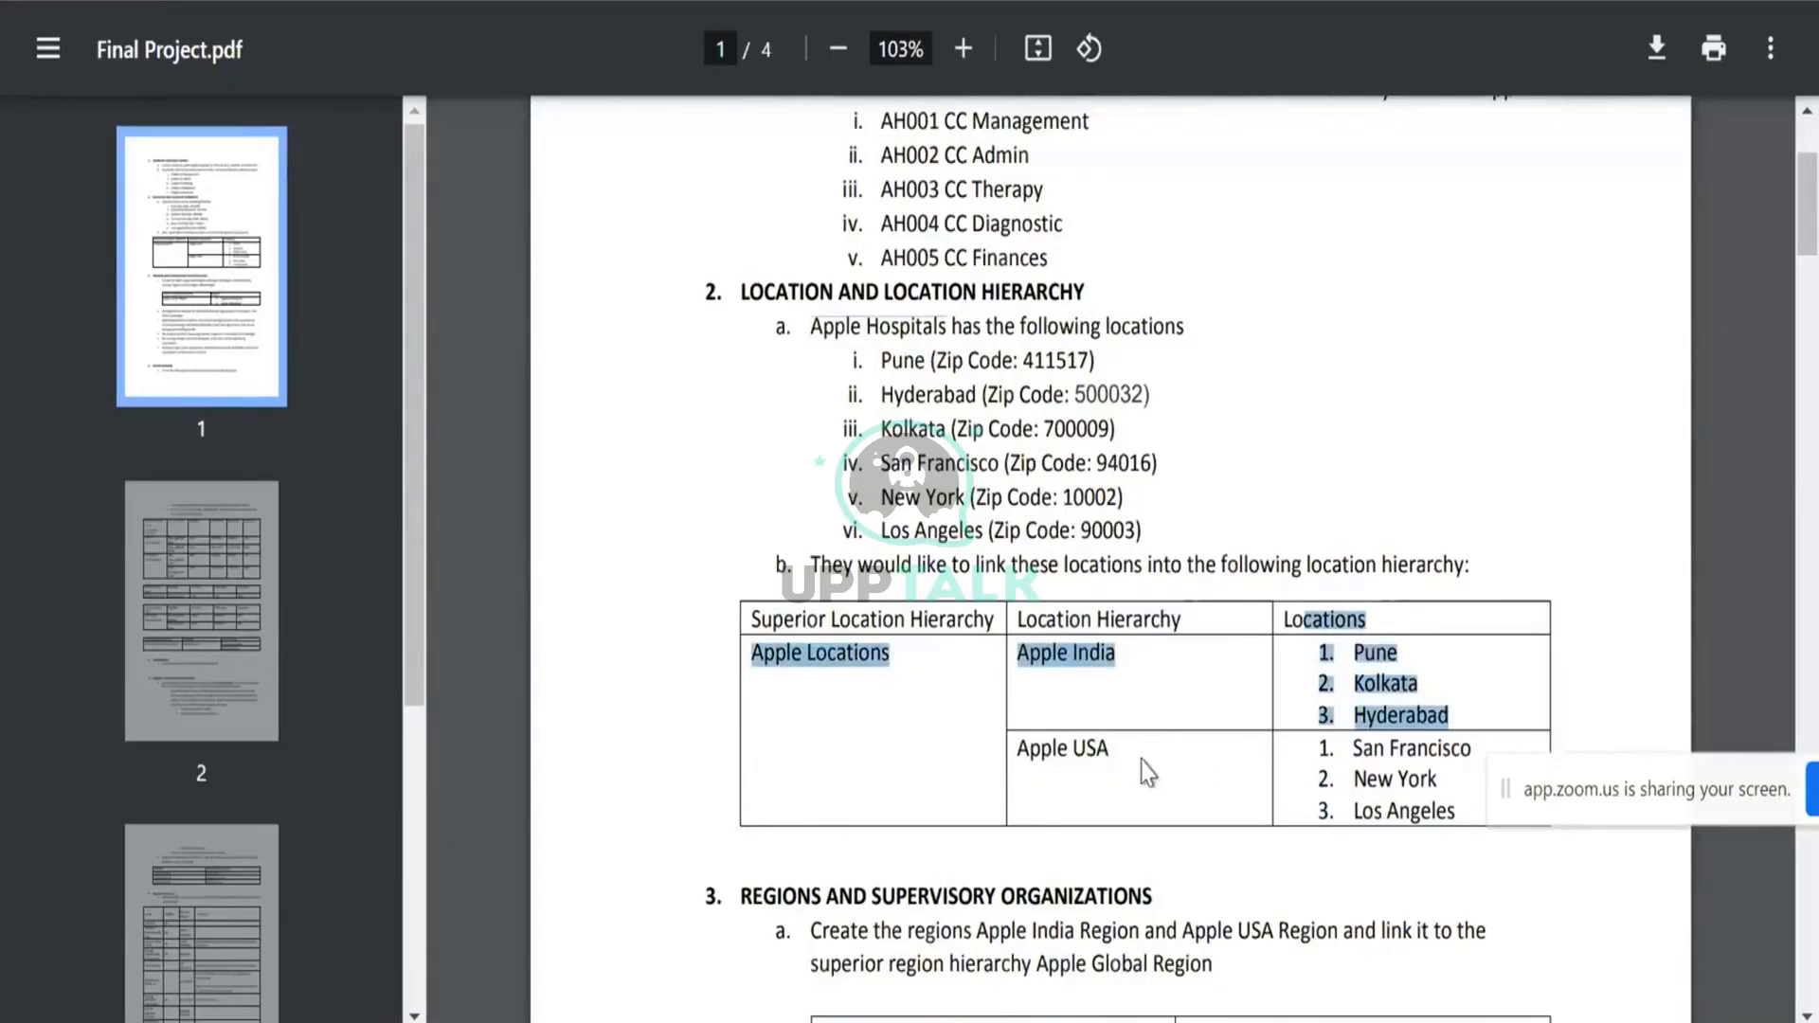
left_click(1015, 750)
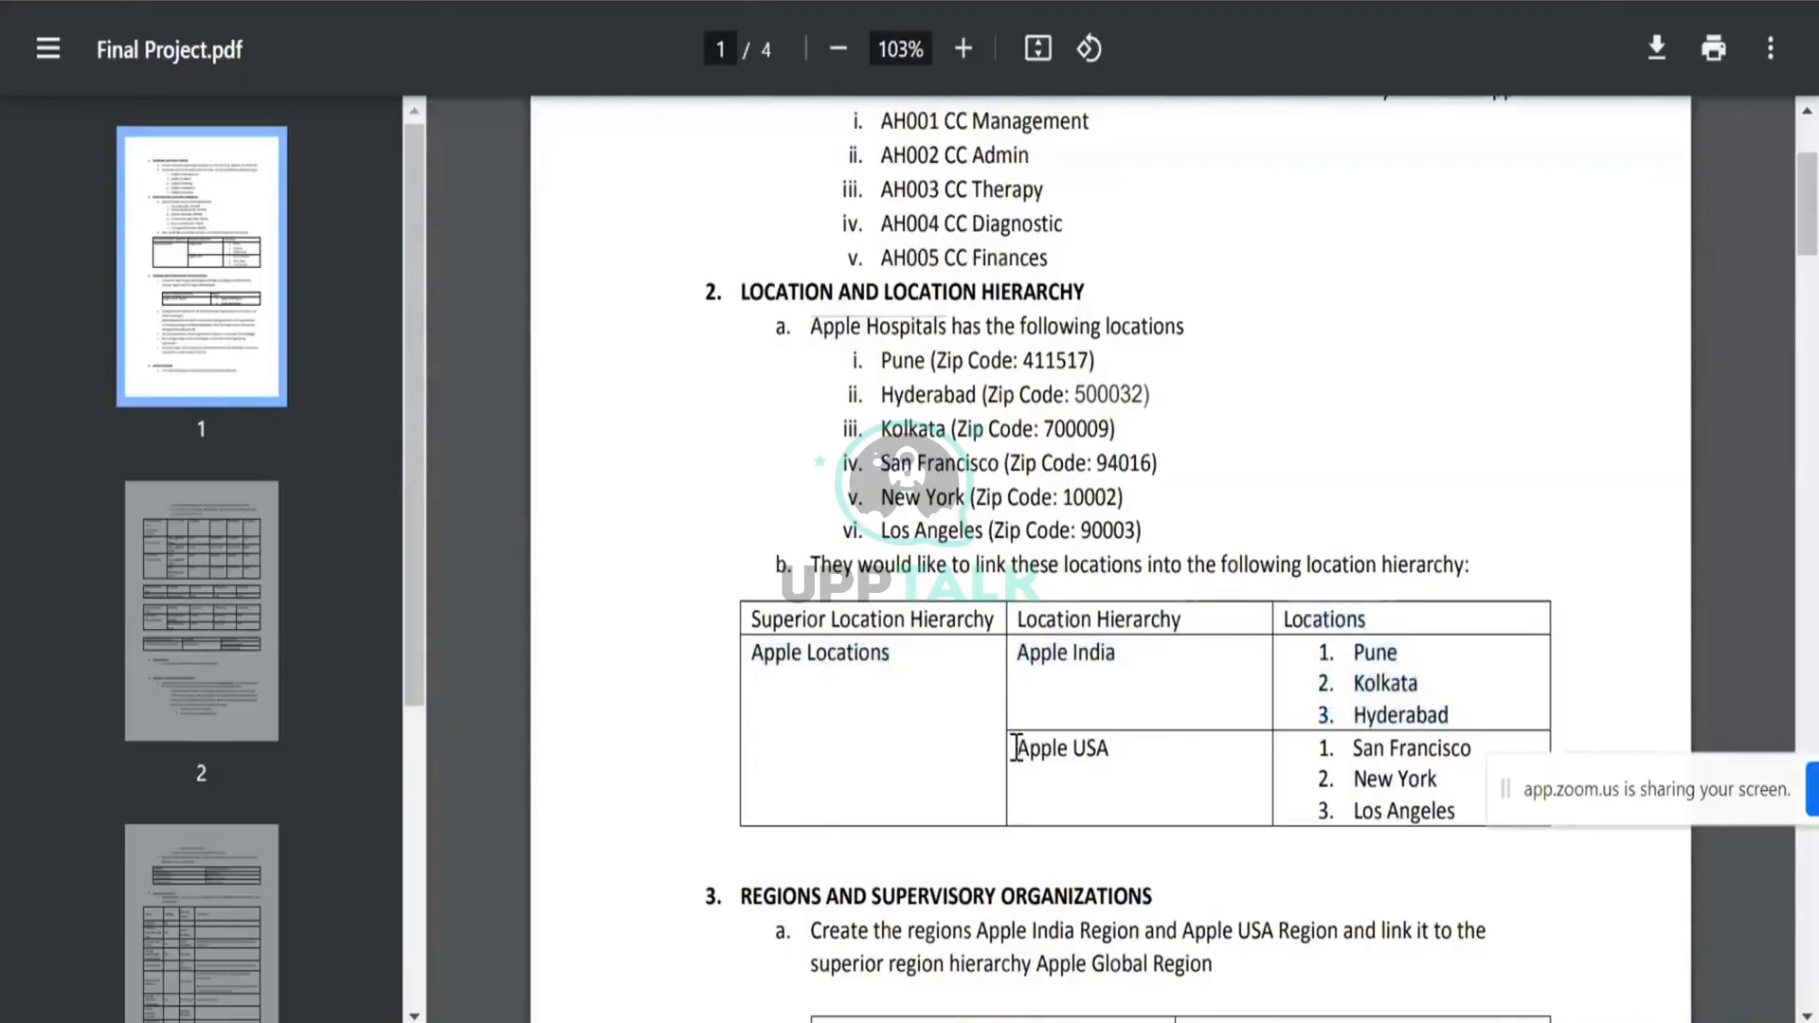
left_click_drag(1052, 753, 1454, 826)
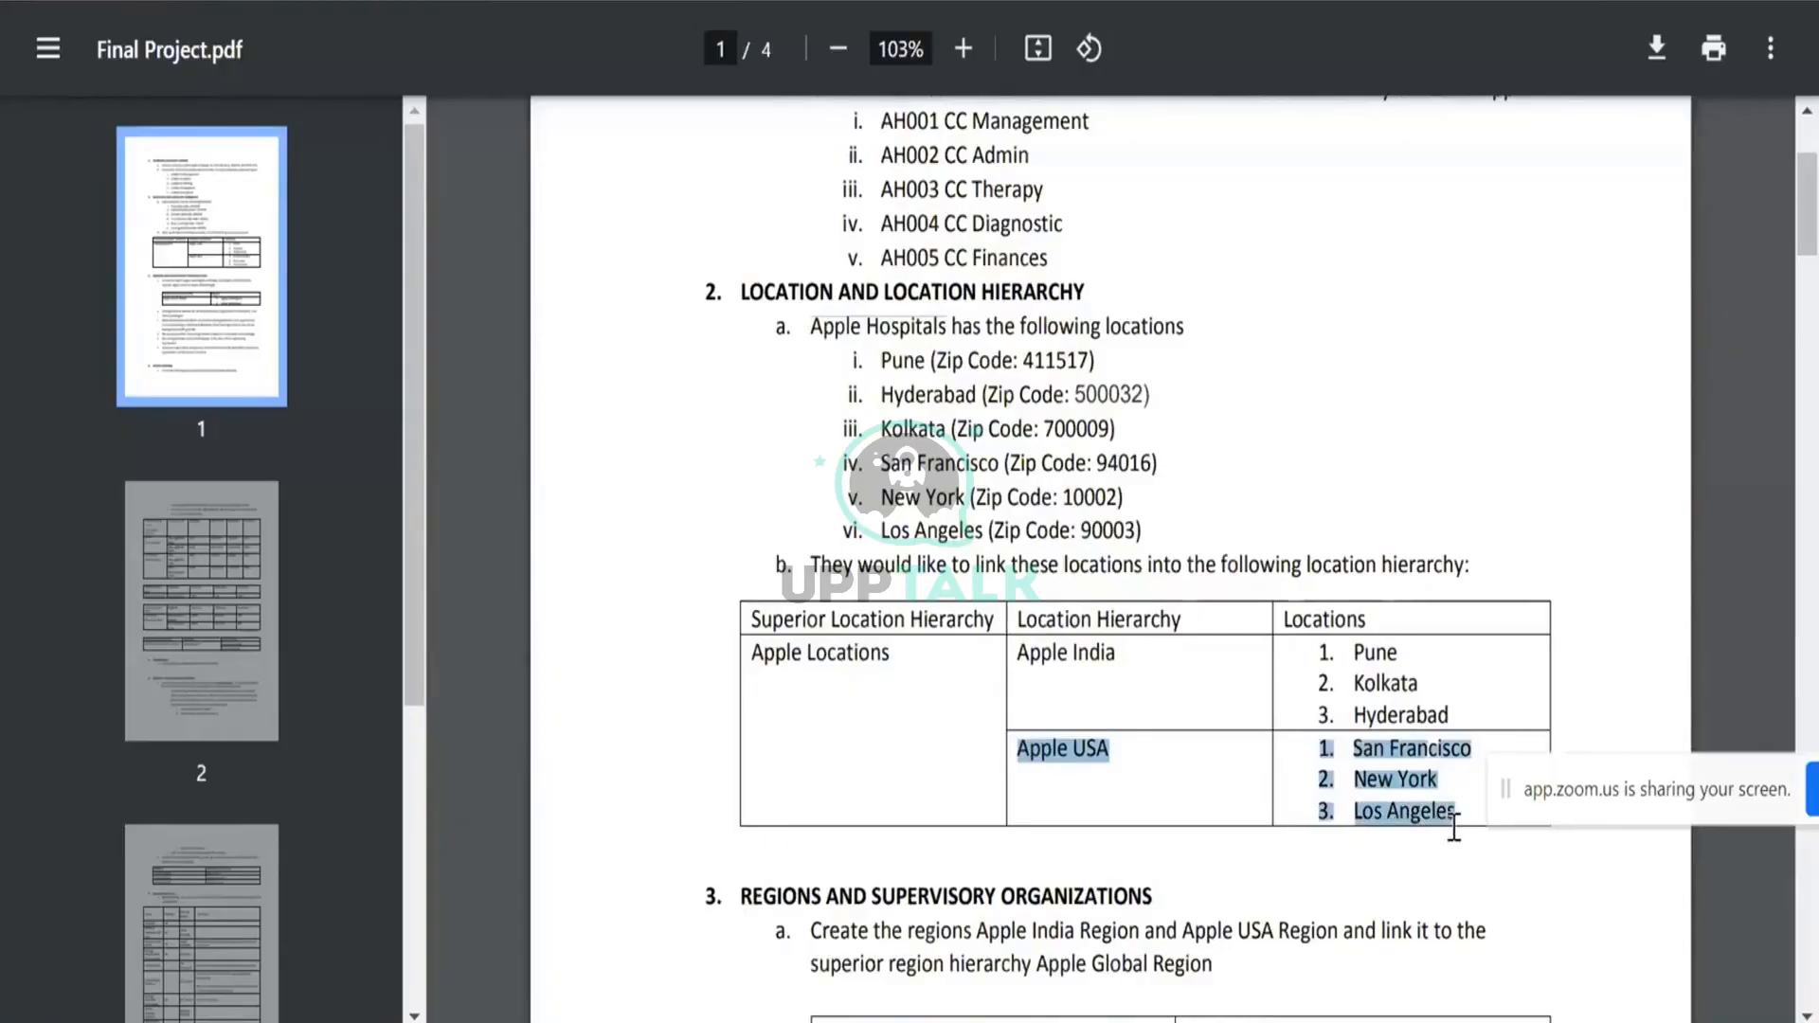
left_click(1231, 633)
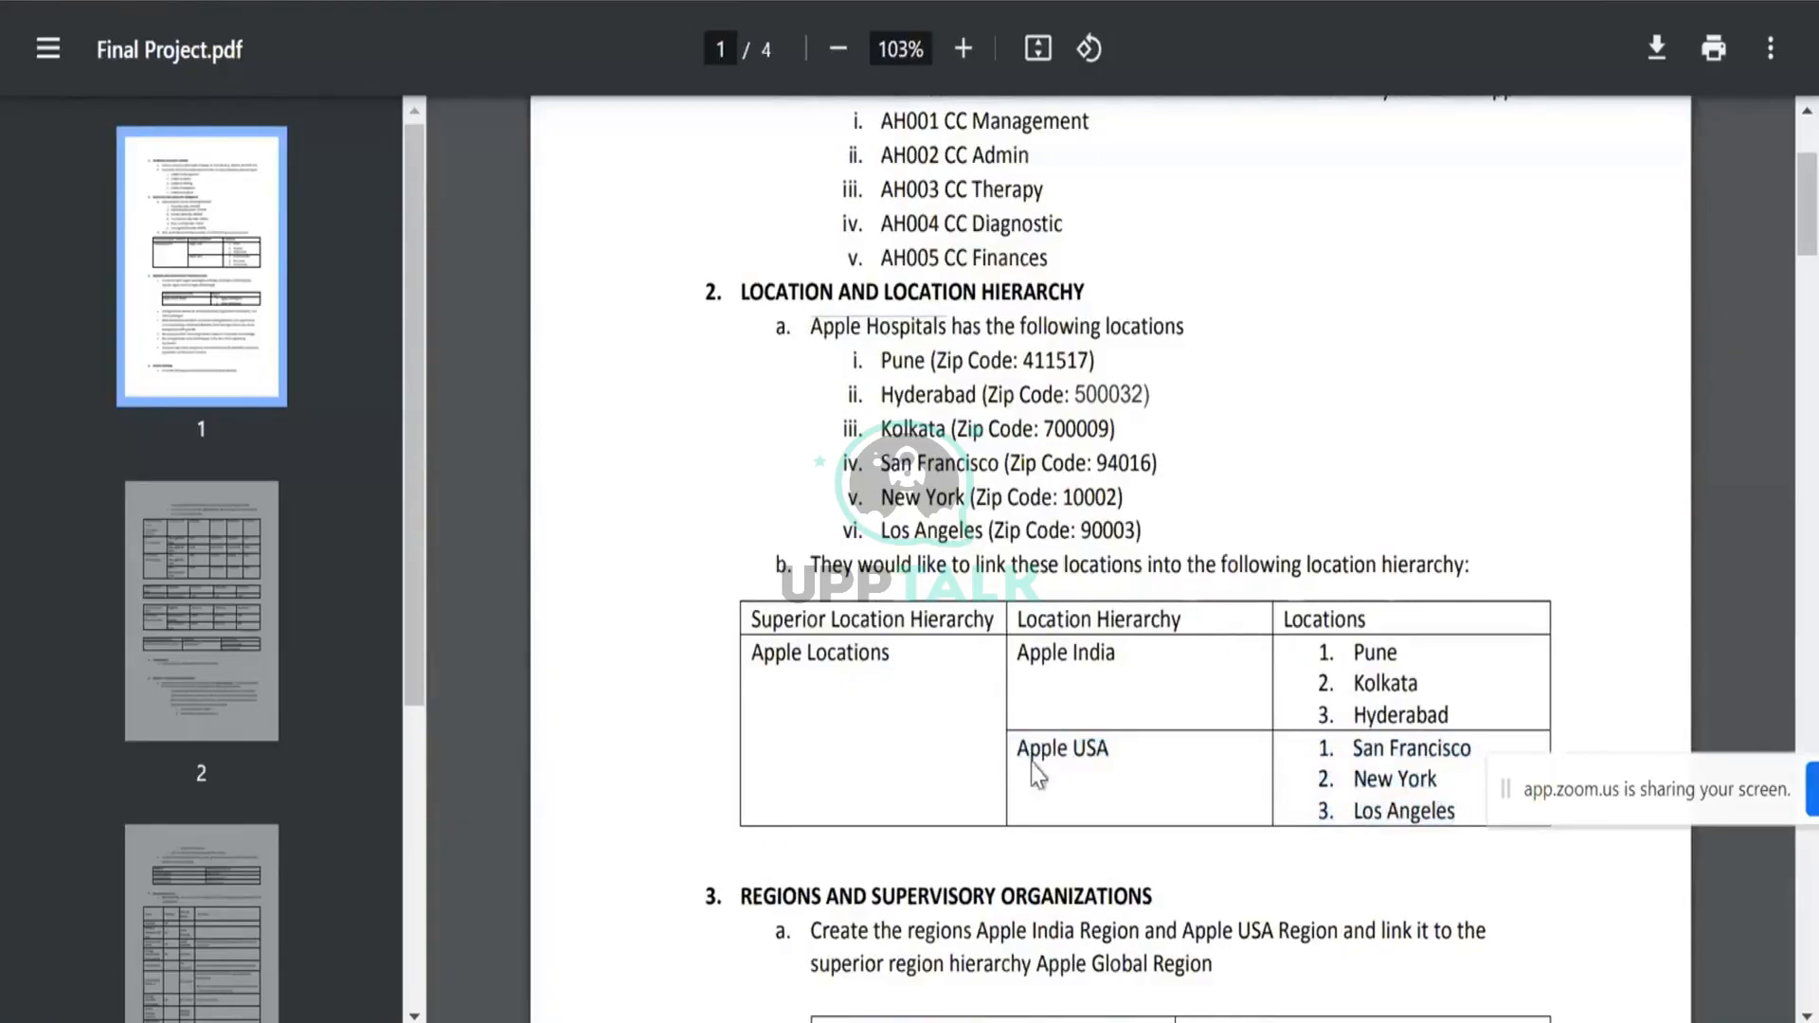
left_click_drag(751, 650, 1116, 654)
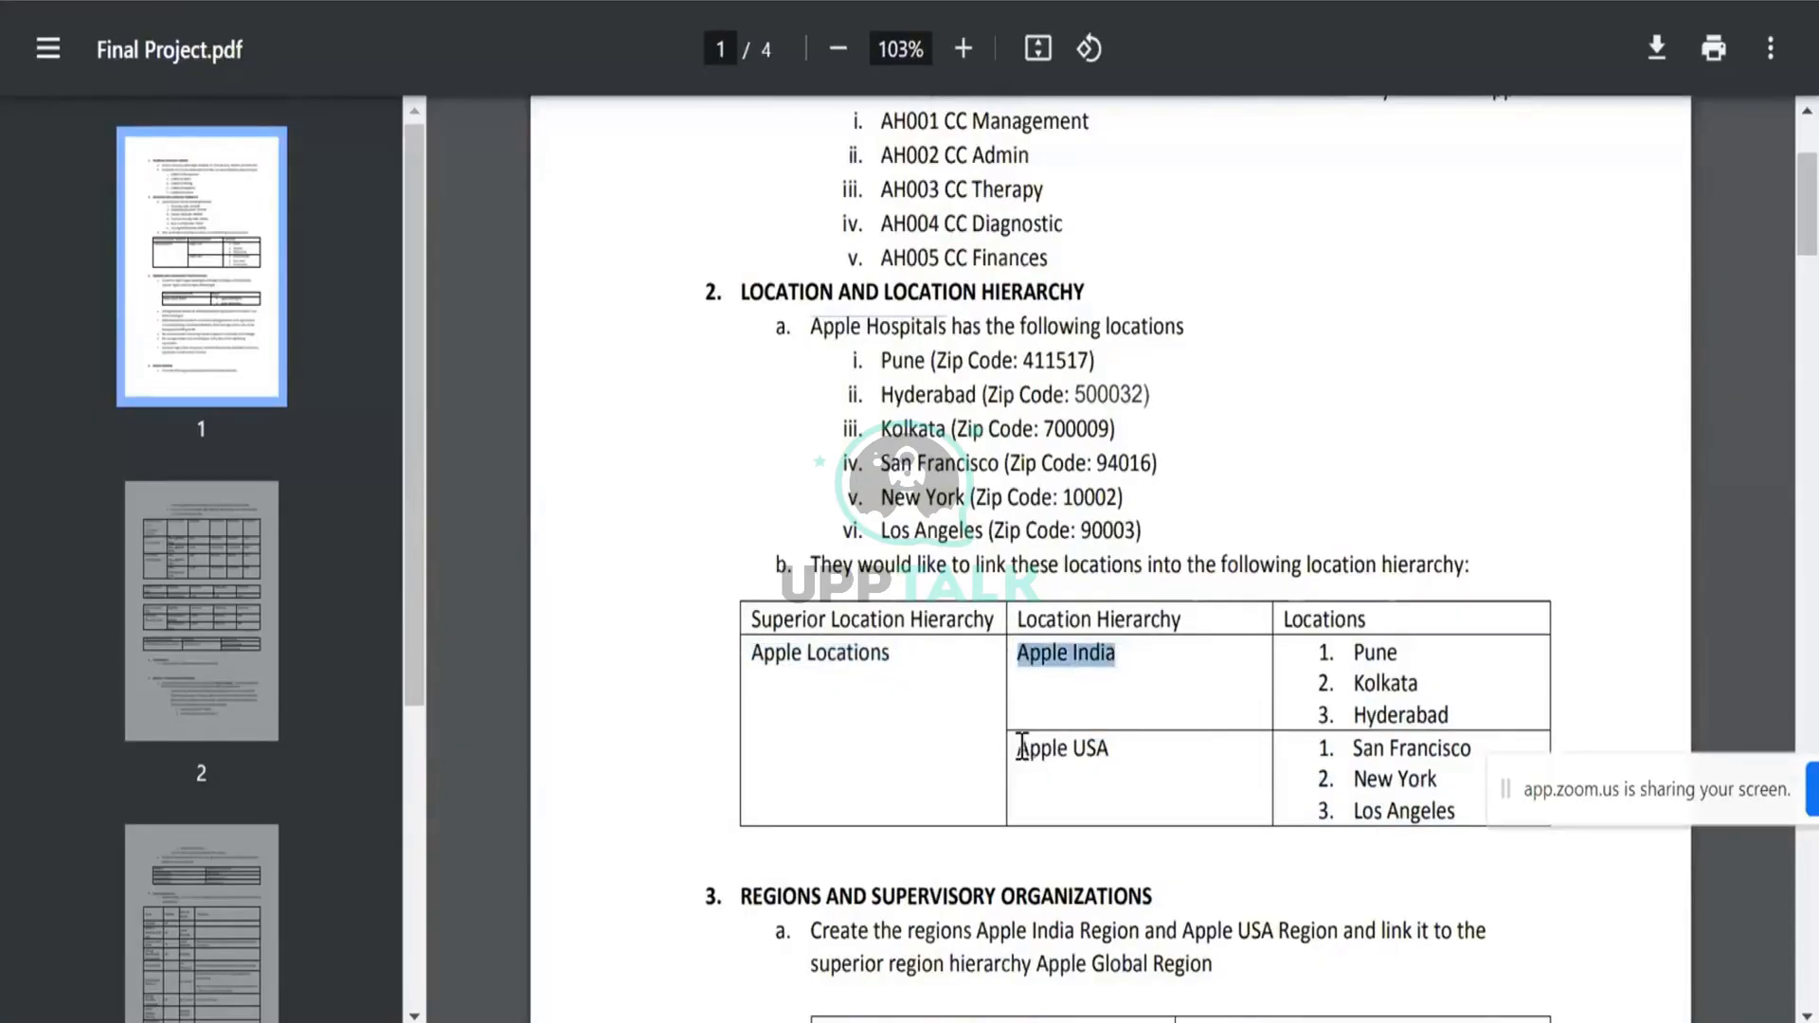
left_click_drag(1019, 748, 1110, 745)
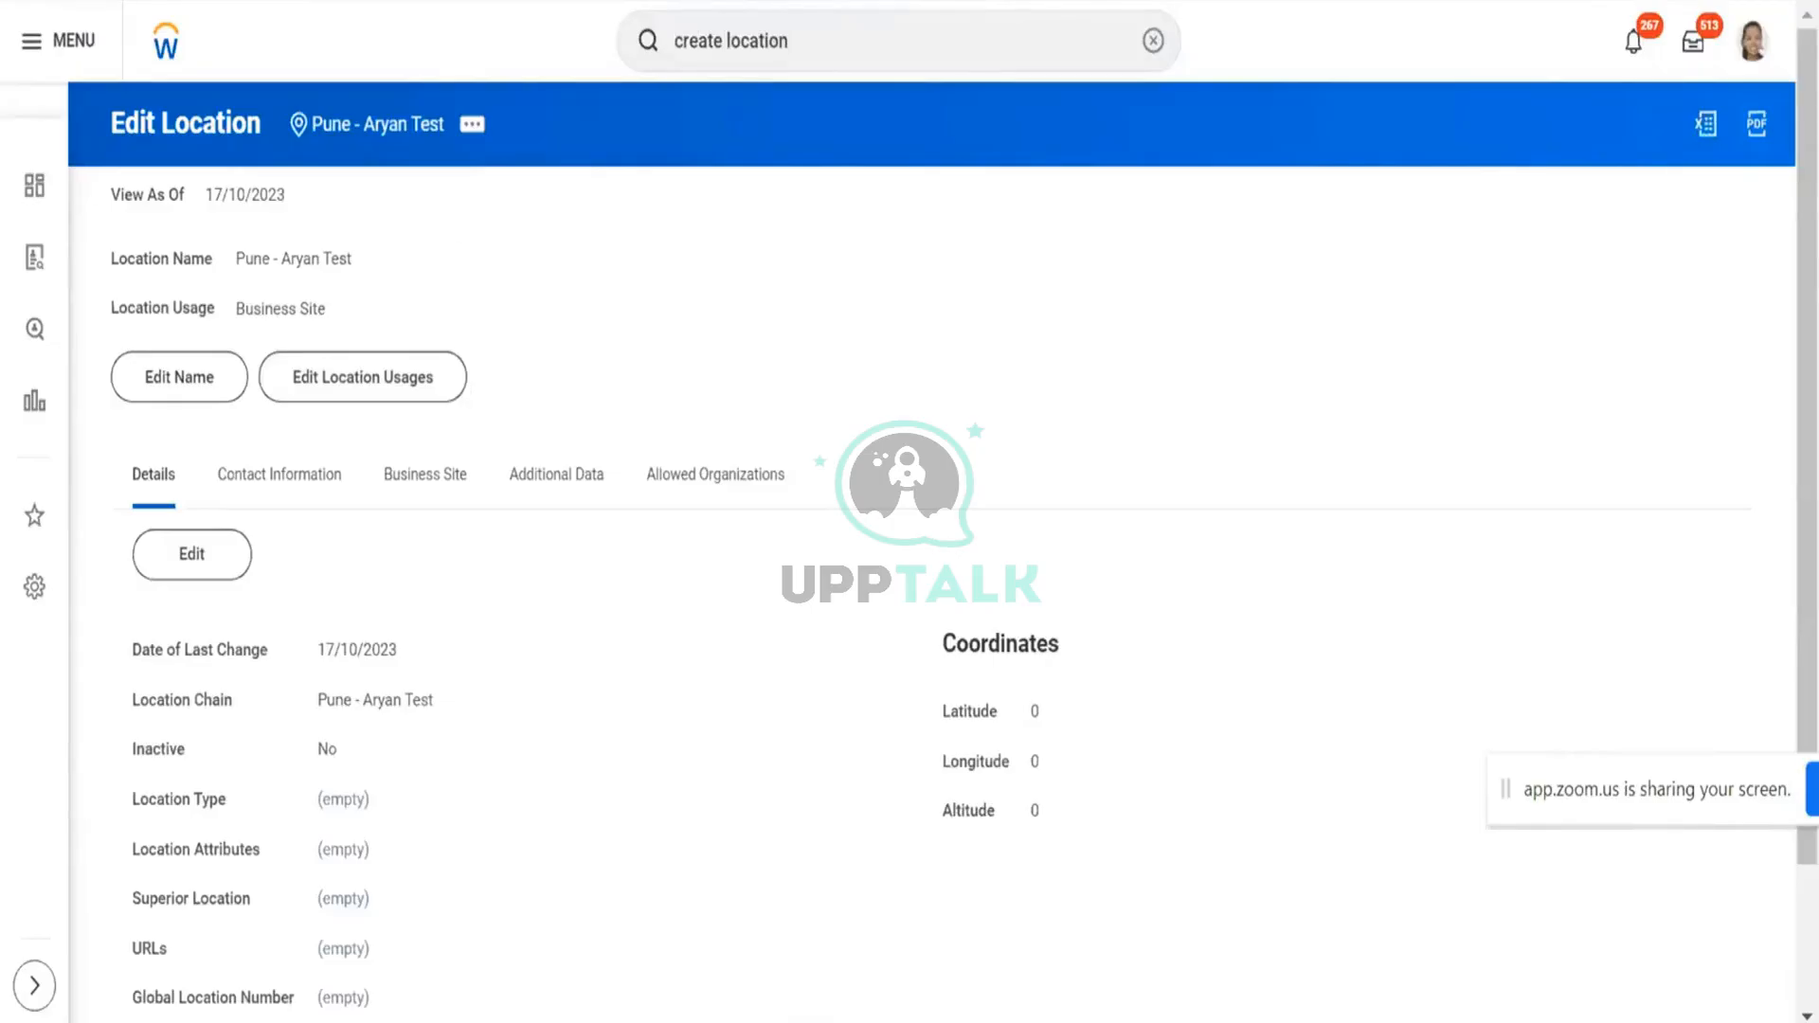
- Return to Workday, check the Time Profile field of the new San Francisco business site and submit the location
key("ctrl+Tab")
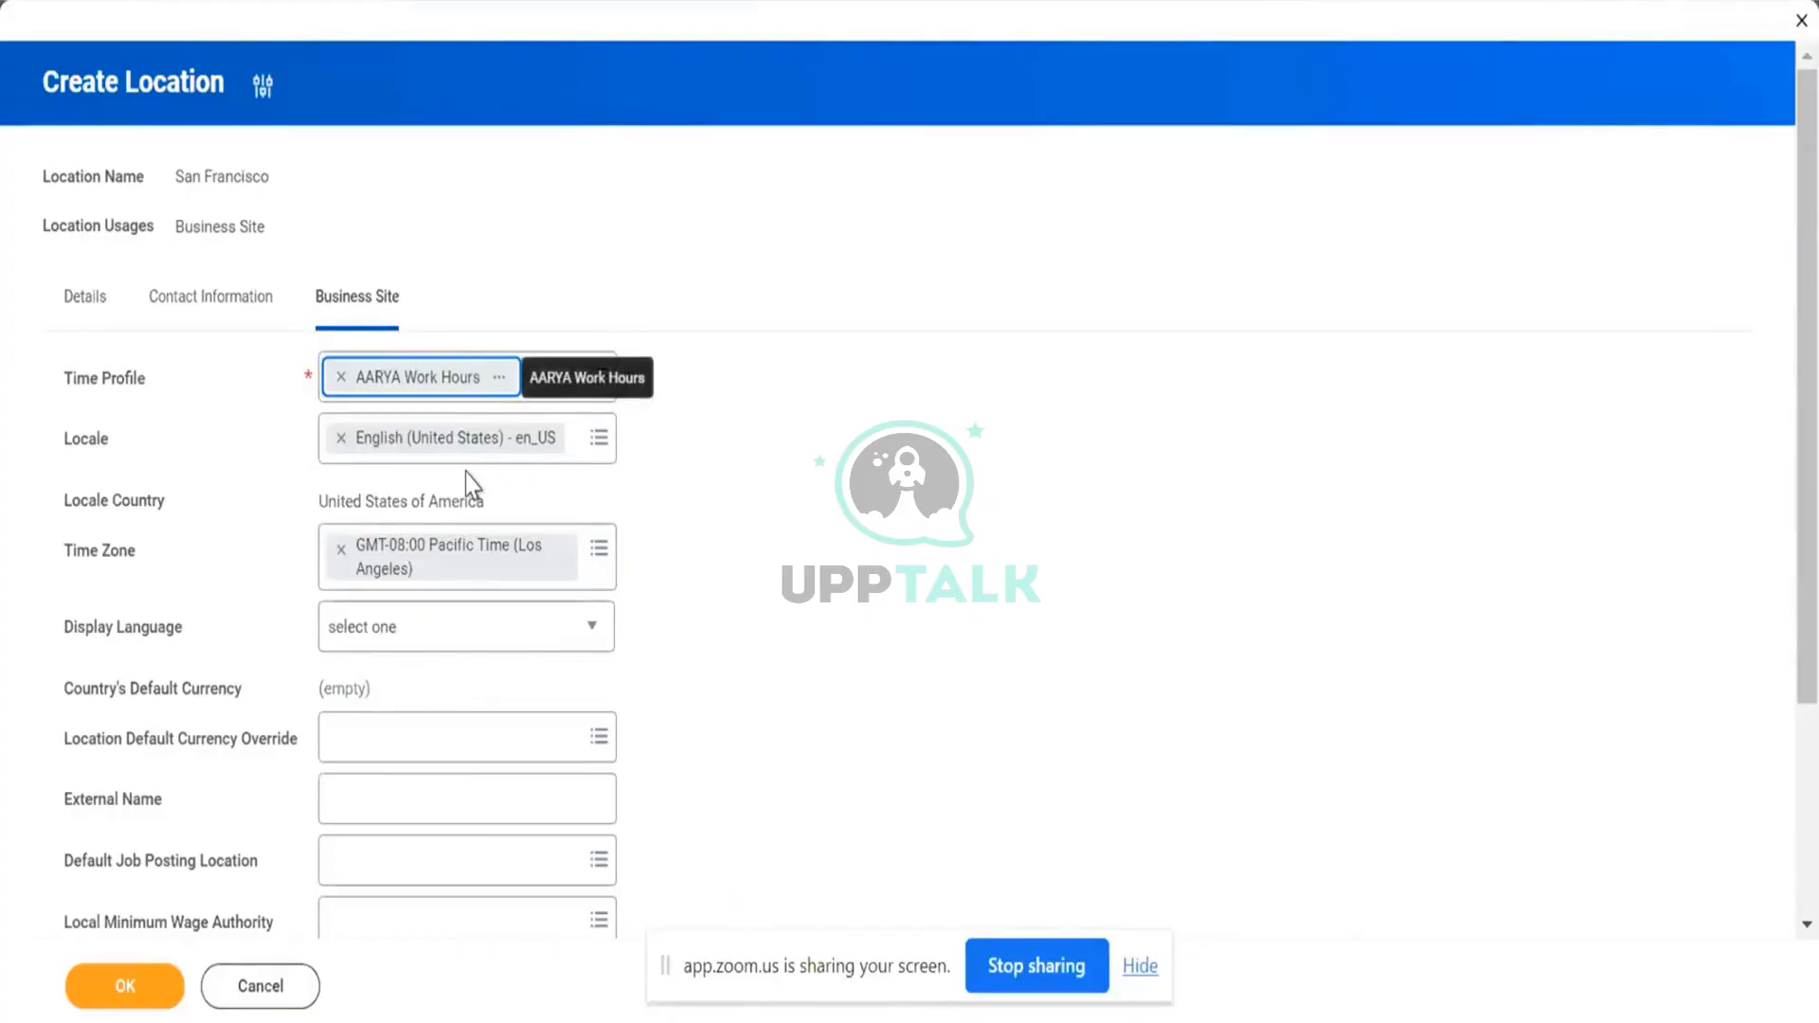
left_click_drag(148, 379, 43, 397)
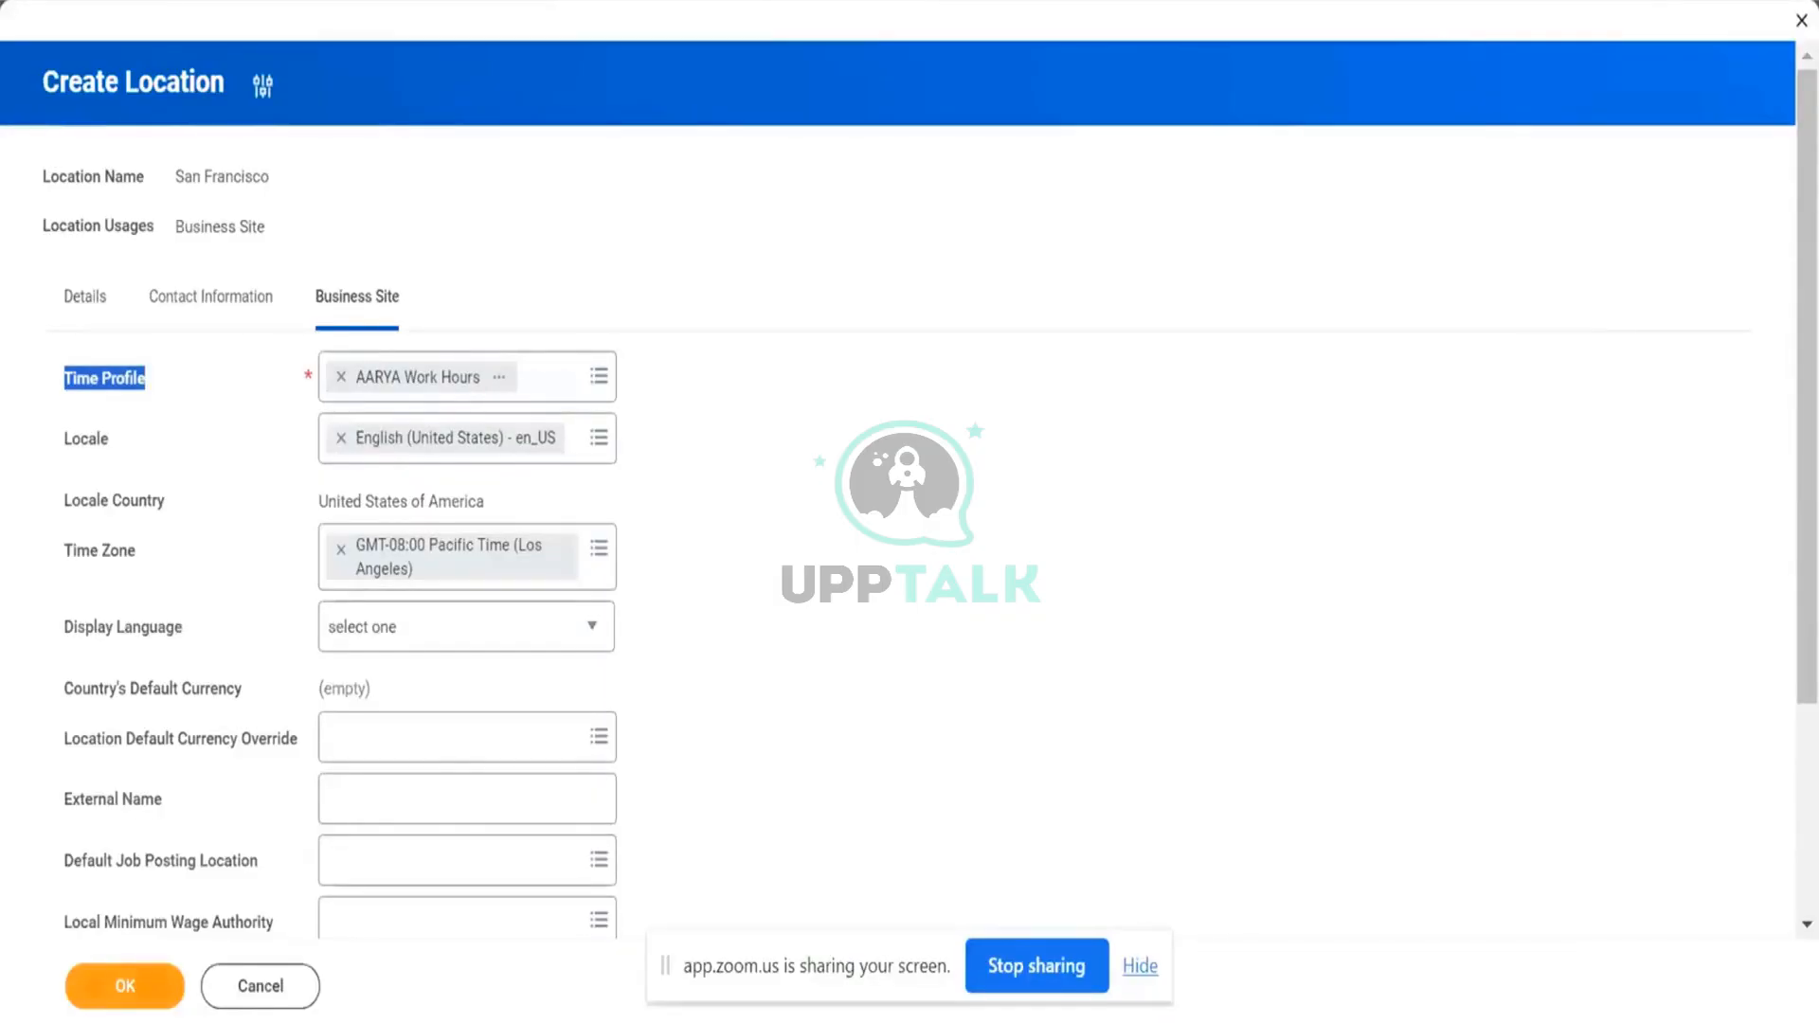
left_click(125, 985)
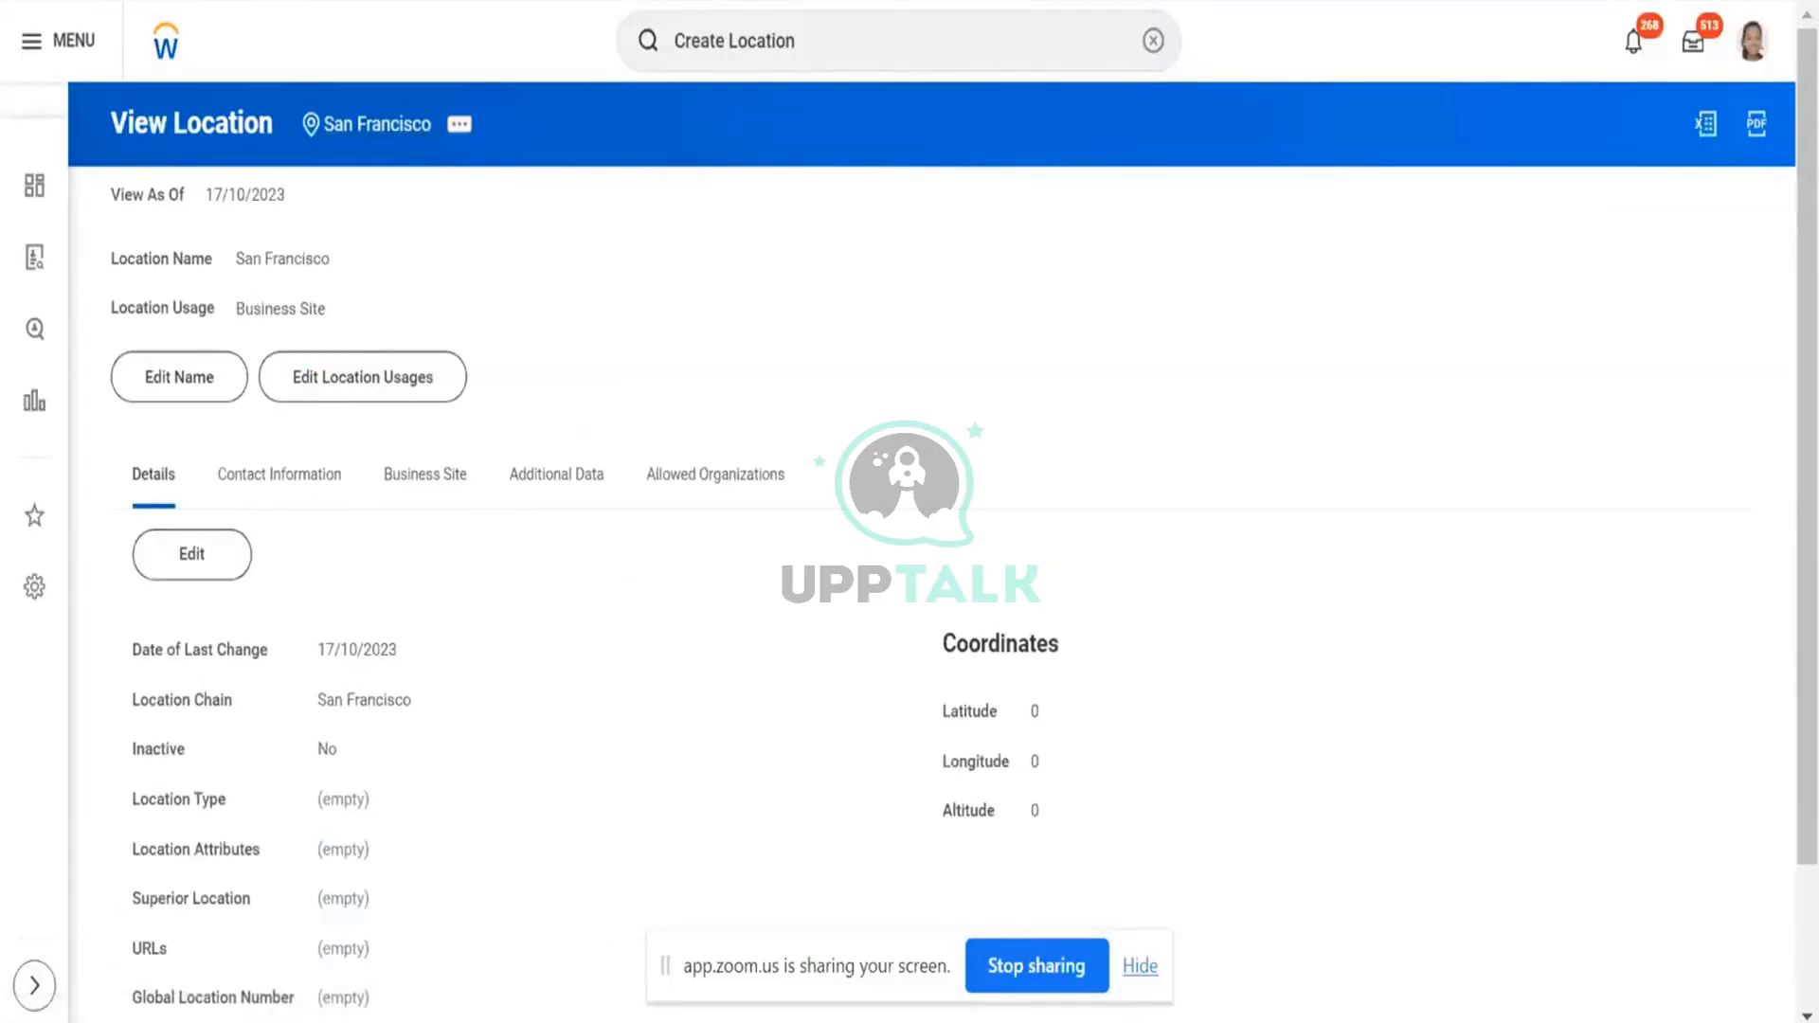
- Switch to Final Project.pdf, select the location hierarchy name Apple India for copying, and return to Workday
key("alt+Tab")
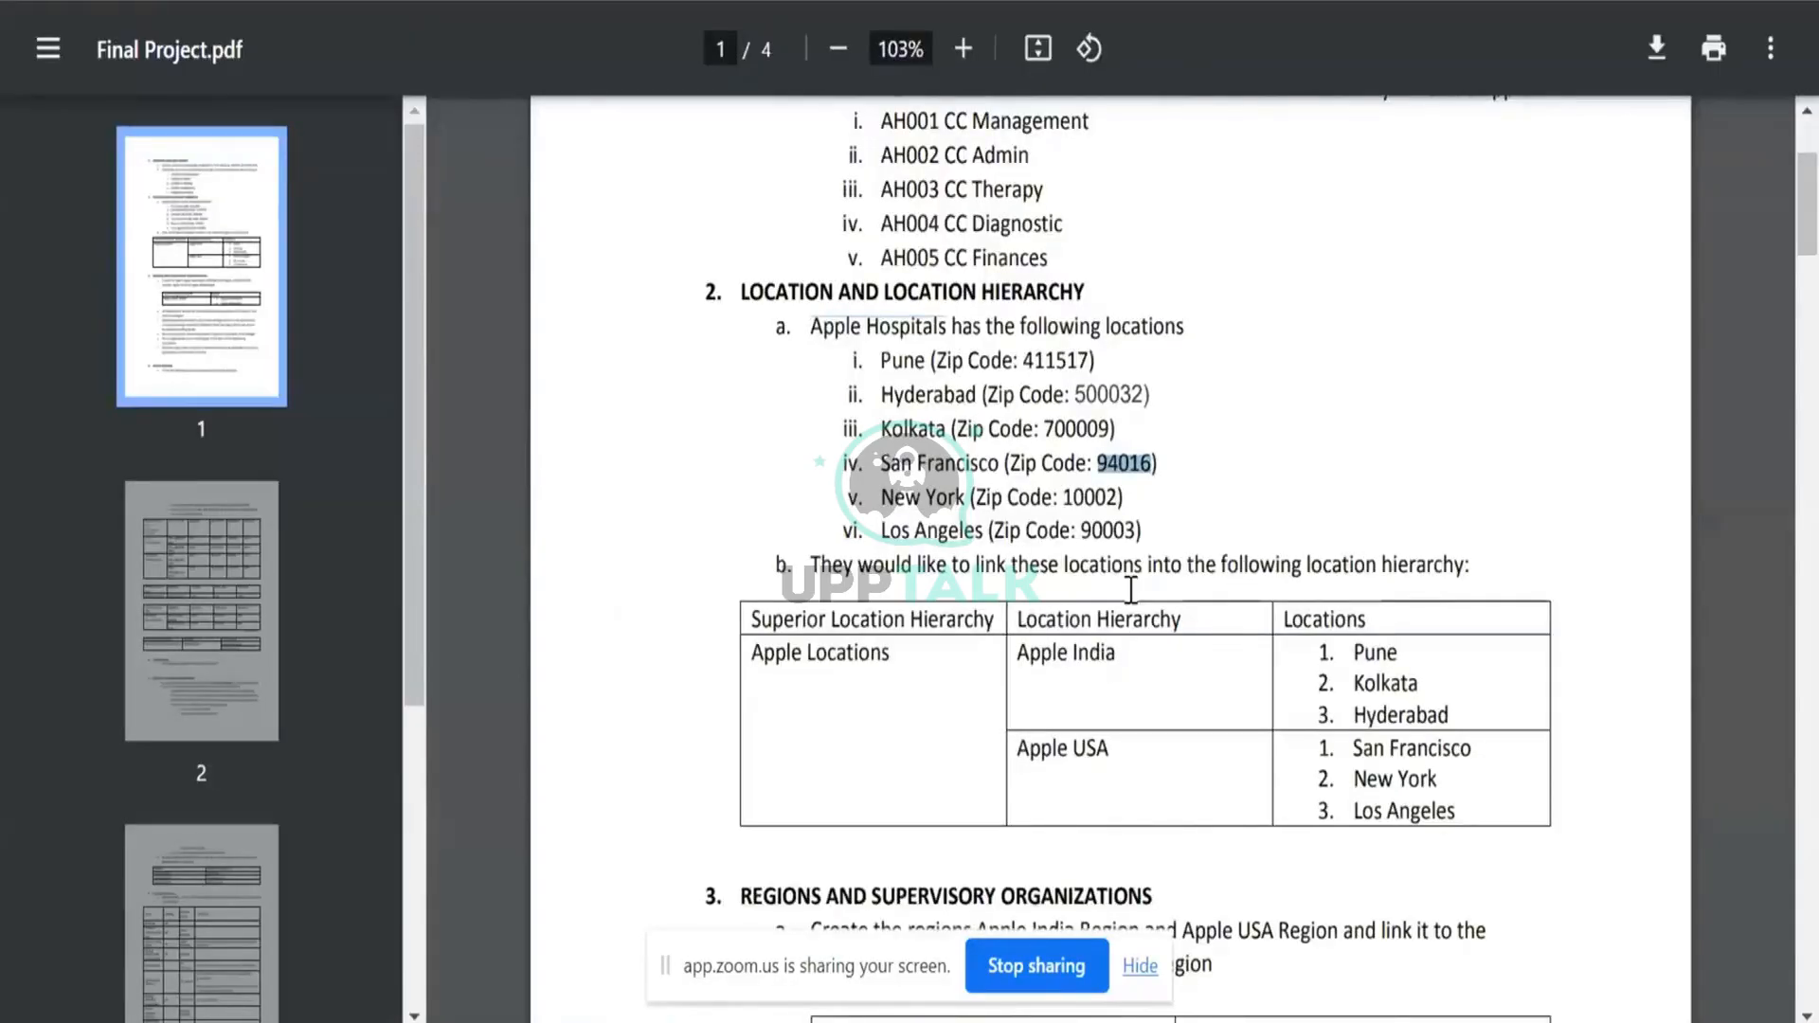
triple_click(1102, 652)
double_click(1102, 651)
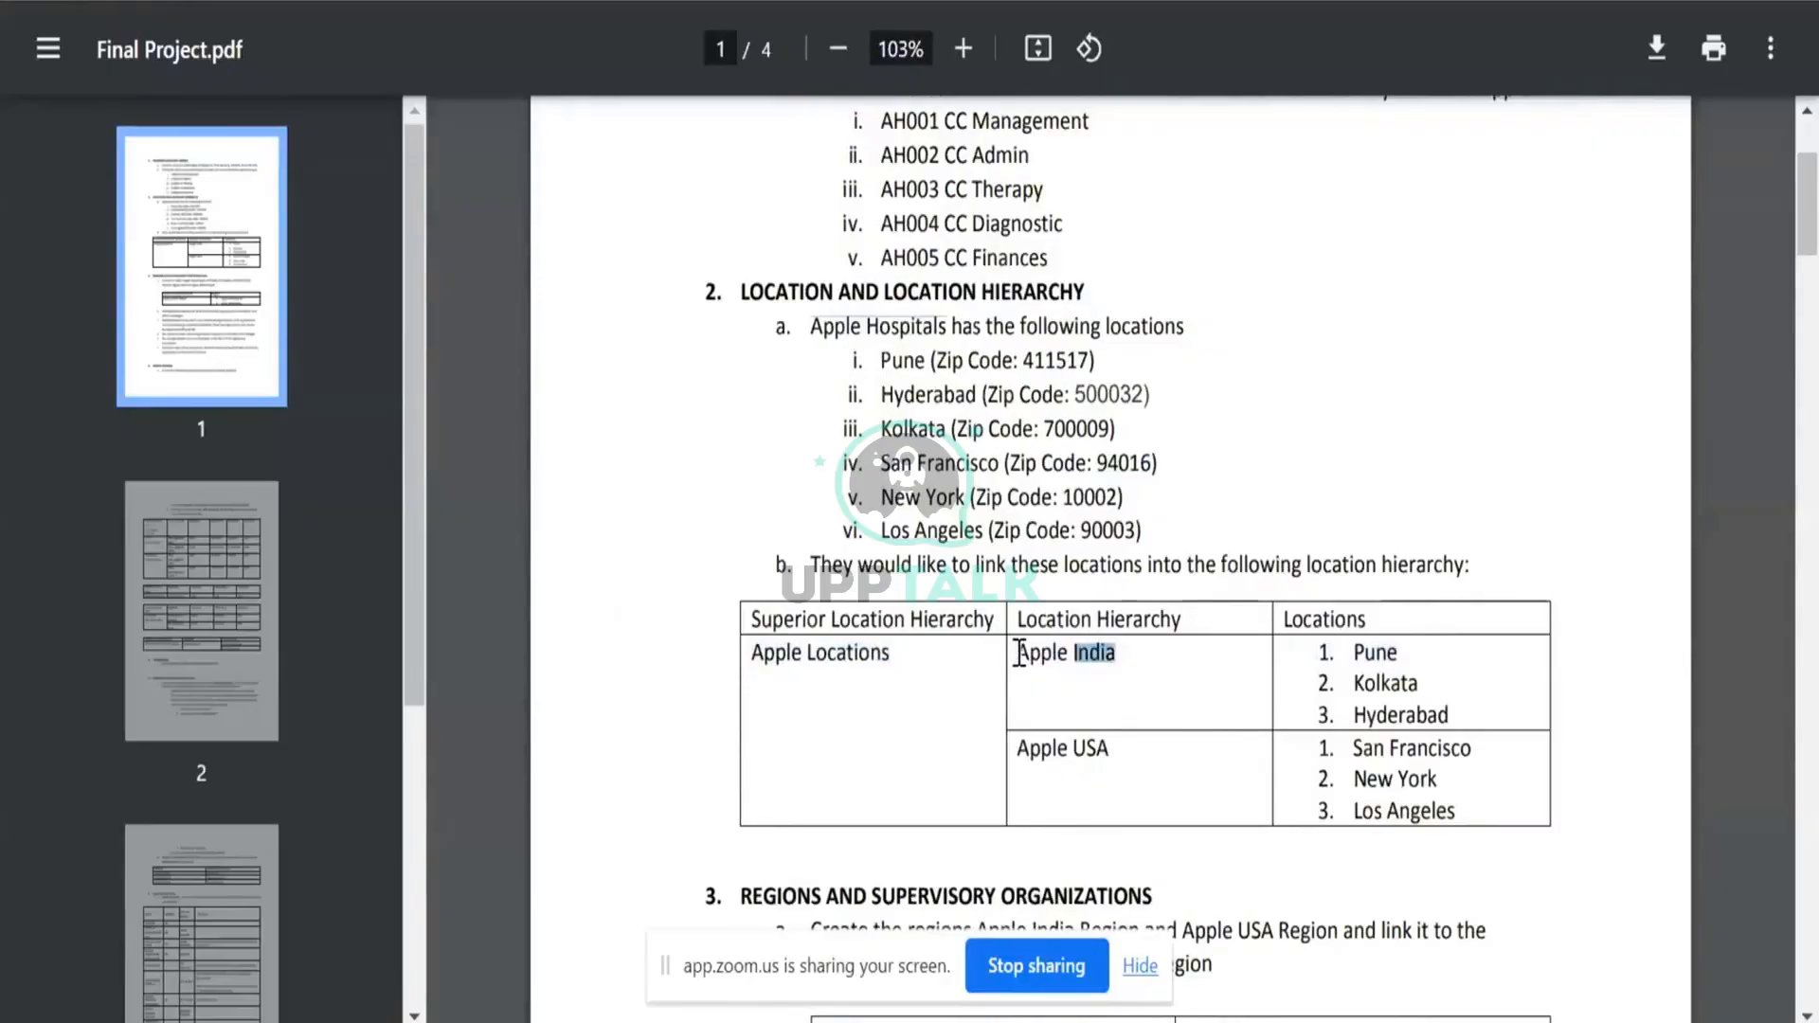
left_click(1020, 652)
left_click_drag(1017, 652, 1117, 650)
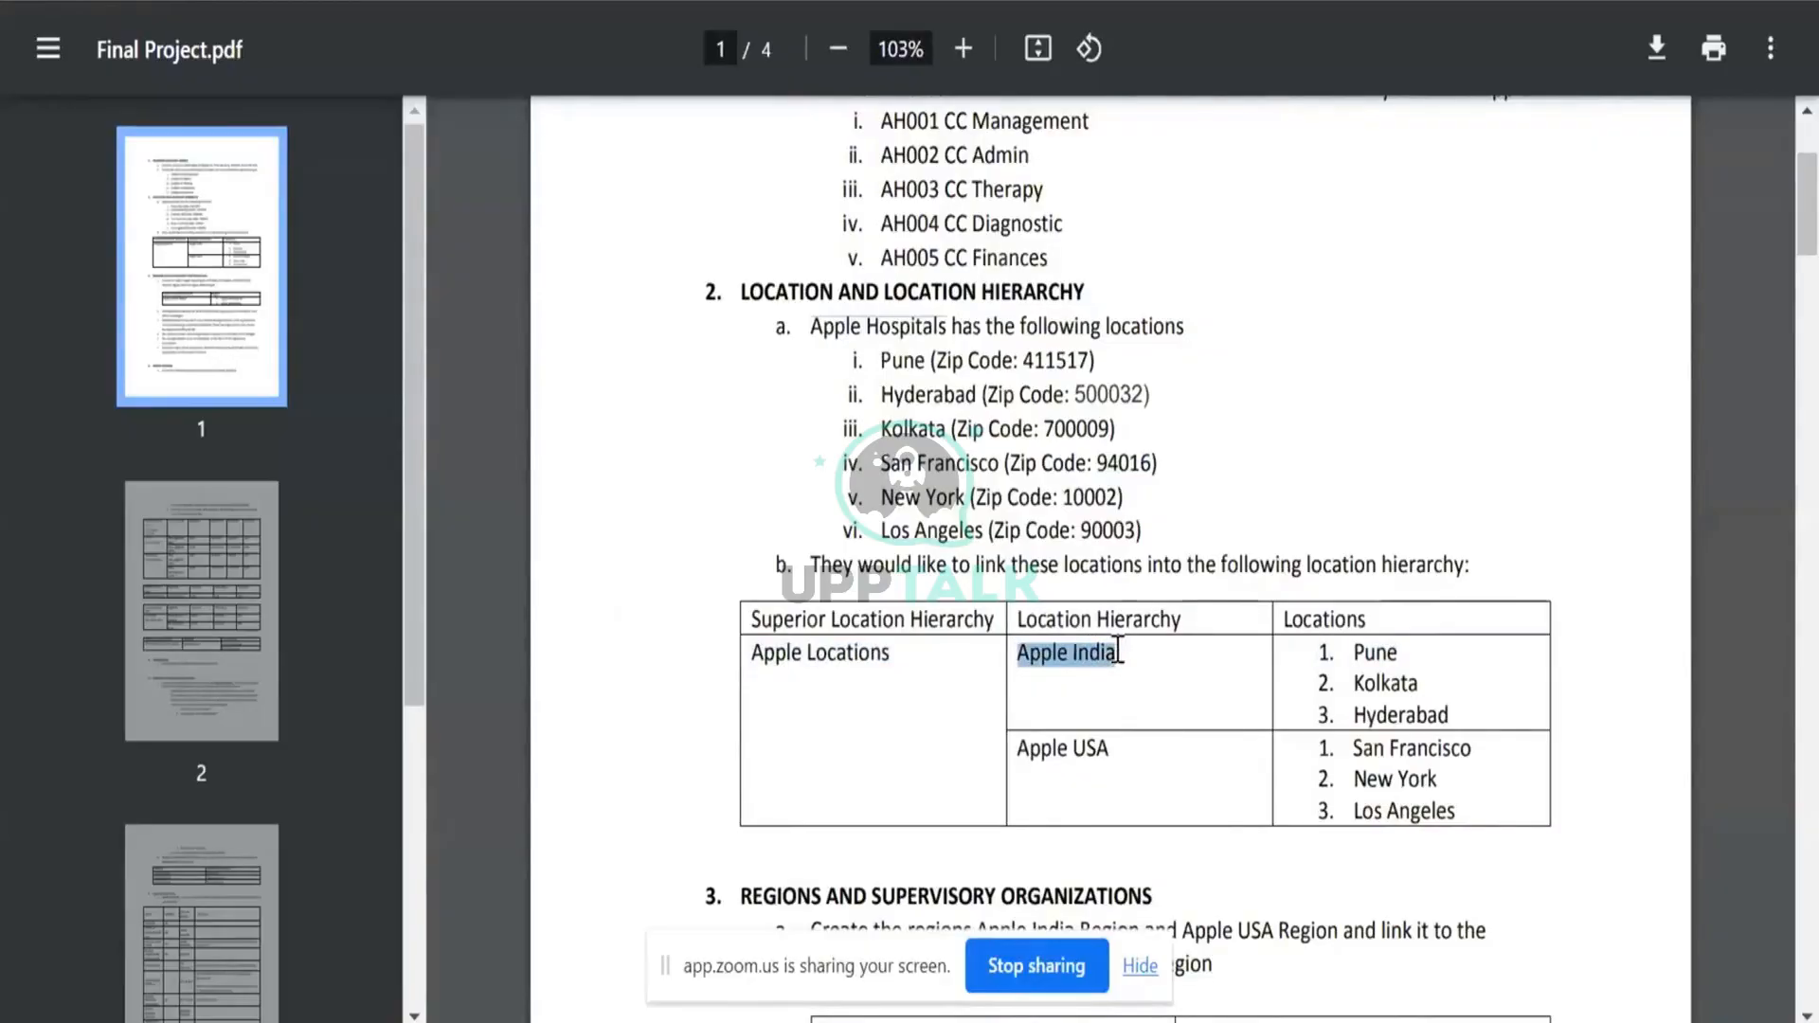
left_click(1137, 2)
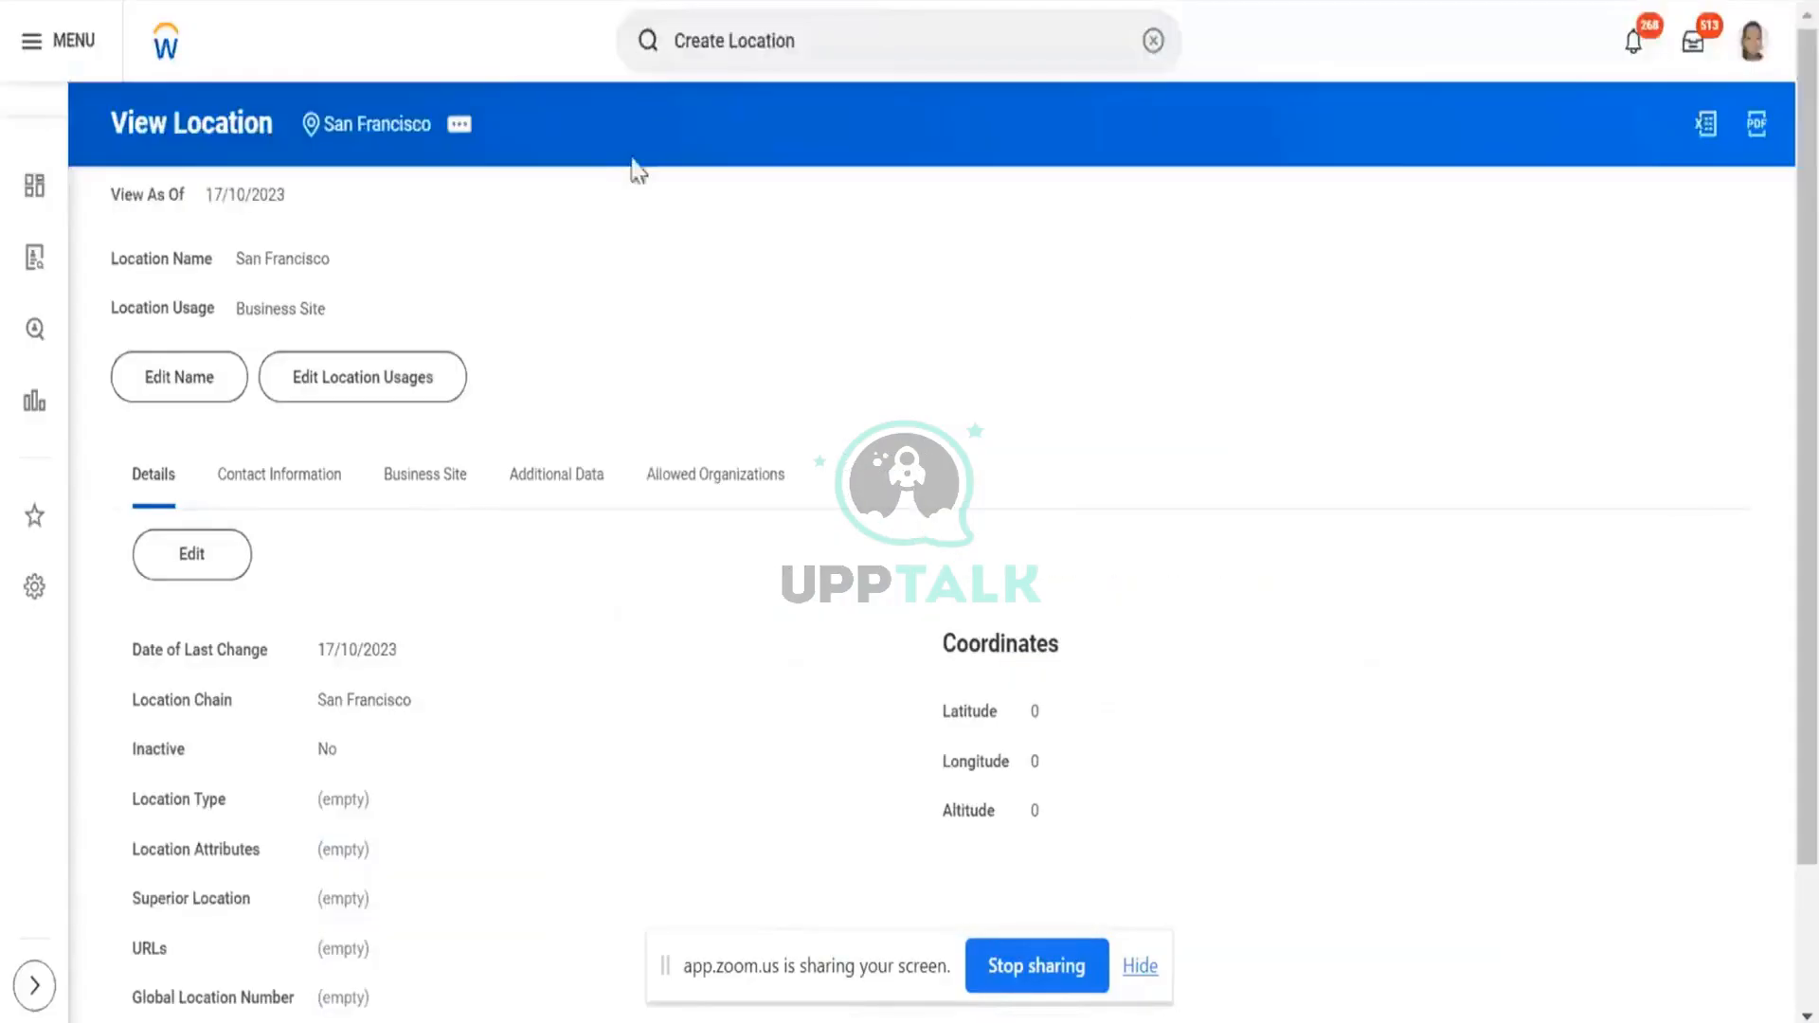
- Bring up the related Location actions for San Francisco and duplicate the Workday browser tab
left_click(459, 126)
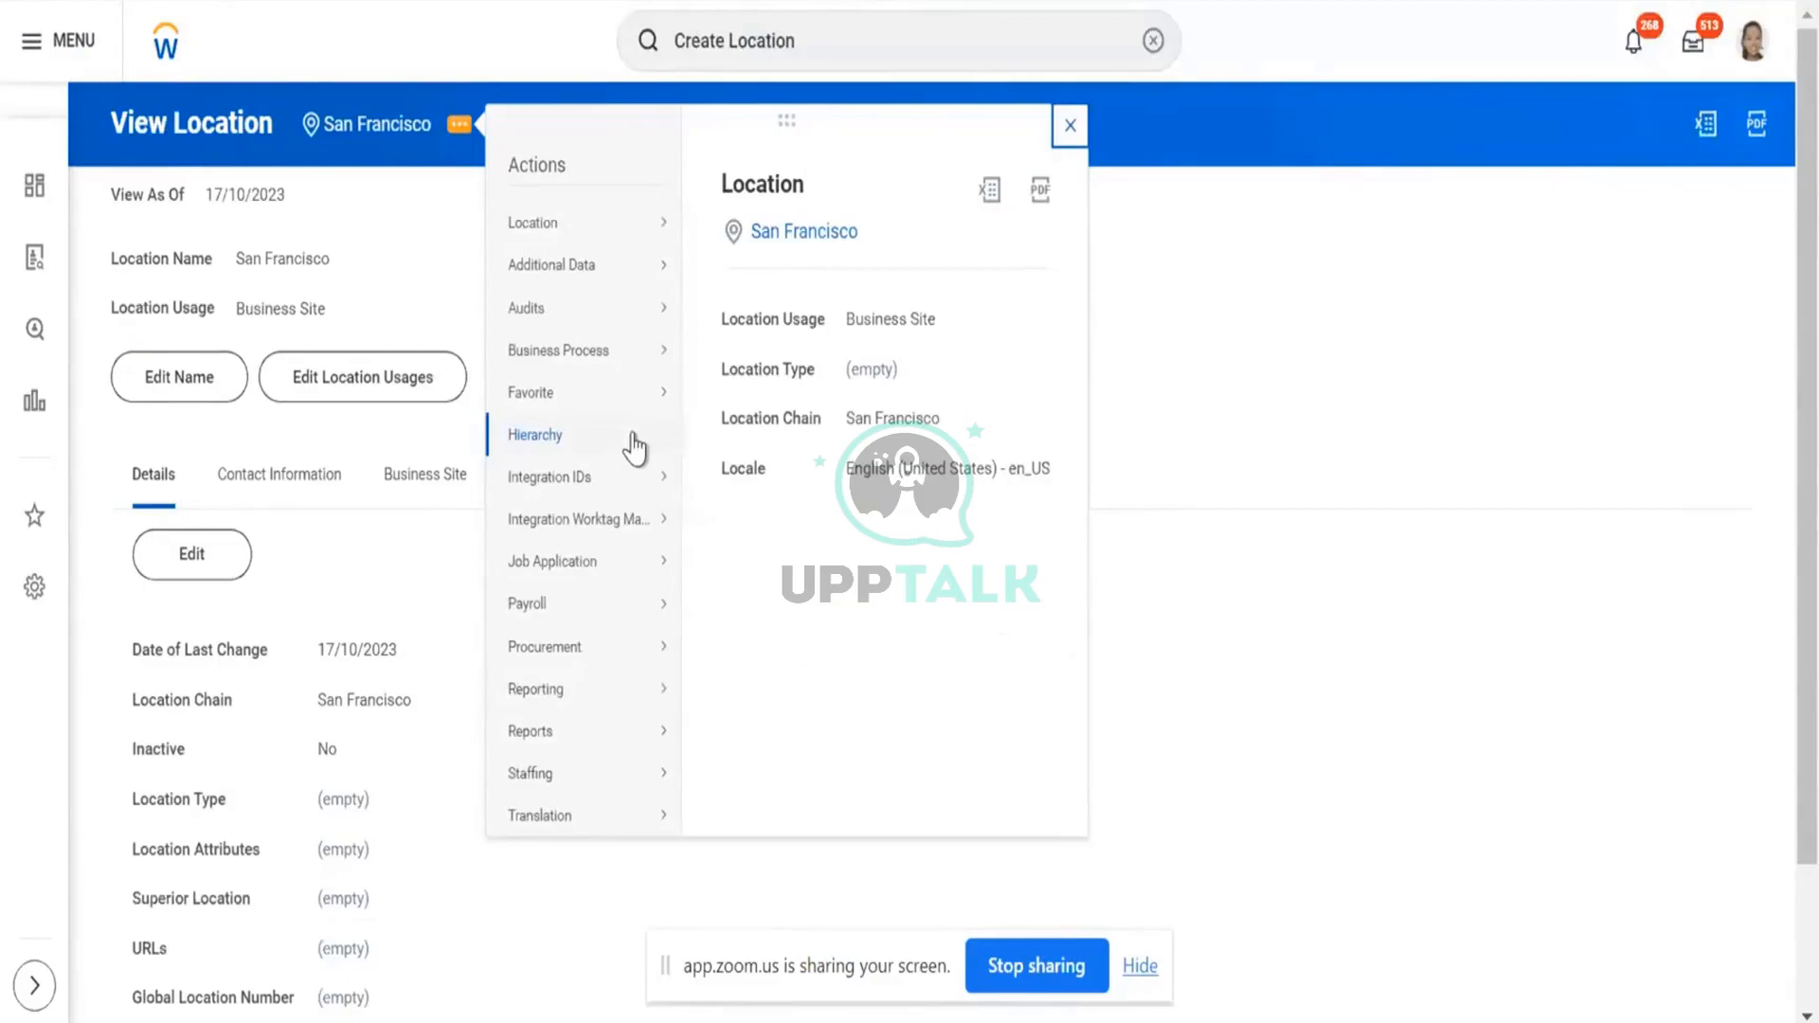
mouse_move(640, 224)
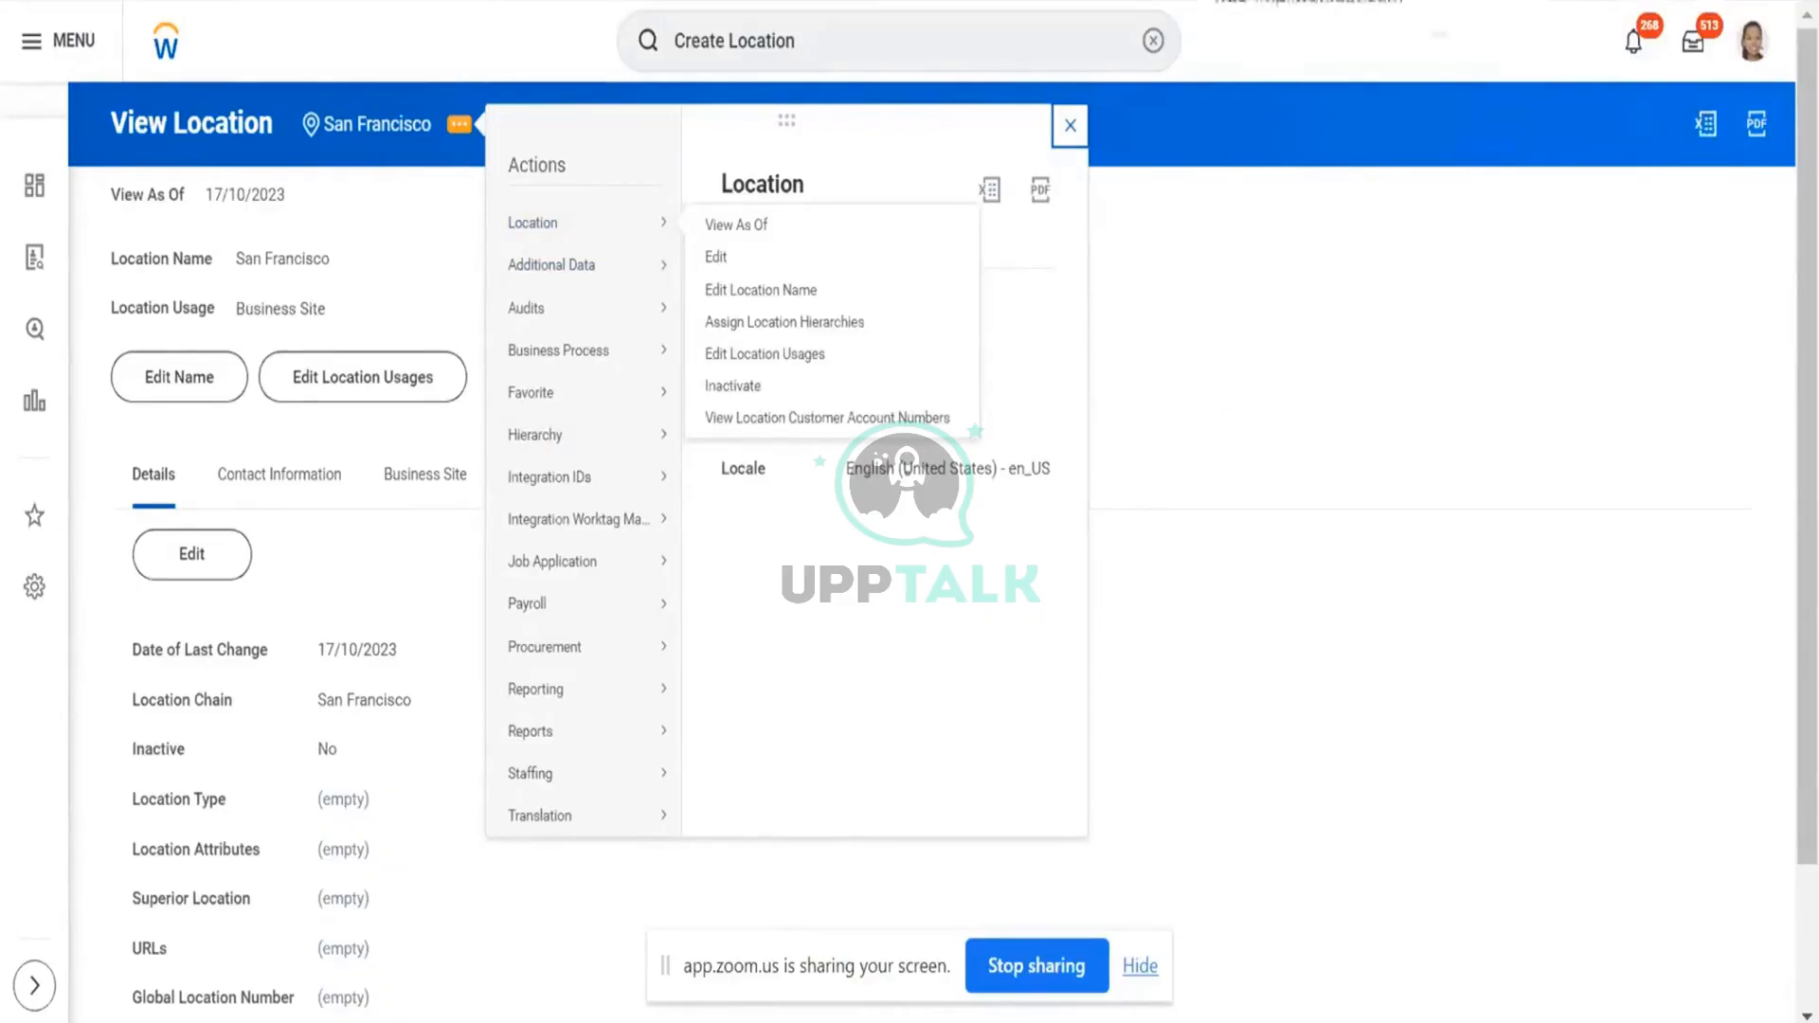
right_click(1336, 1)
left_click(1410, 113)
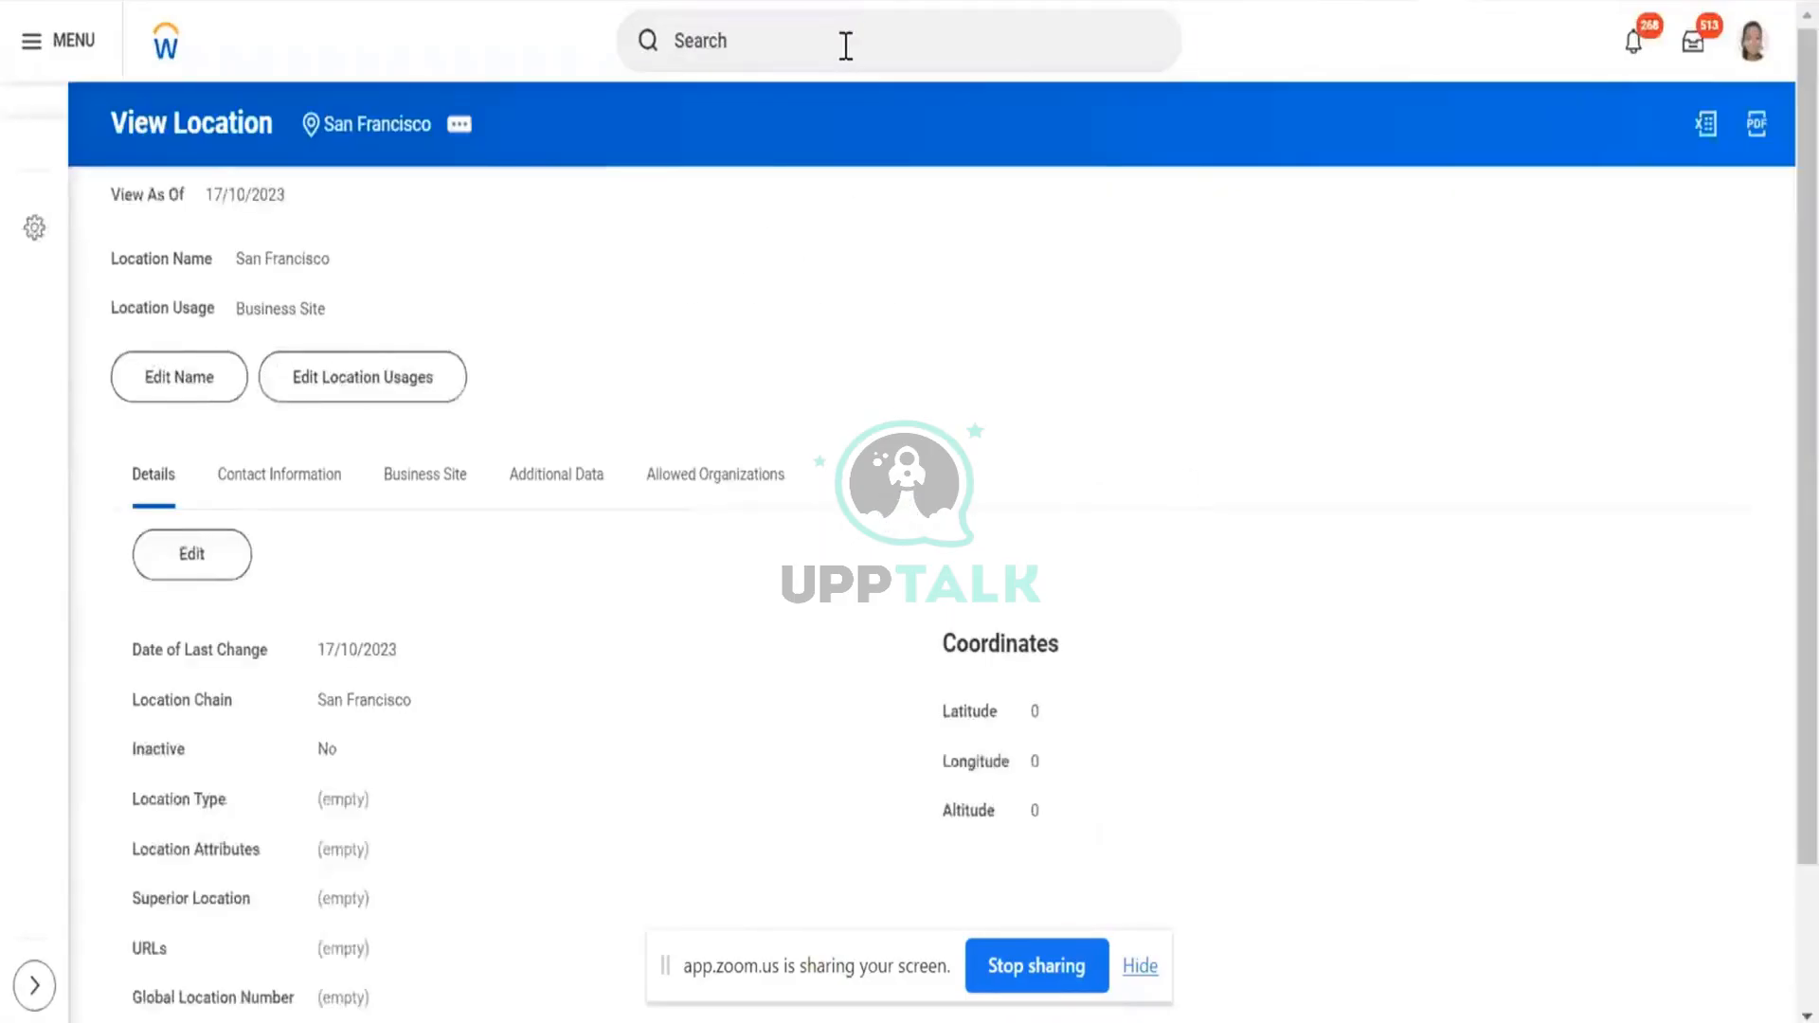
- Search for "create loc hier" and open the Create Location Hierarchy task
left_click(845, 45)
type("create loc")
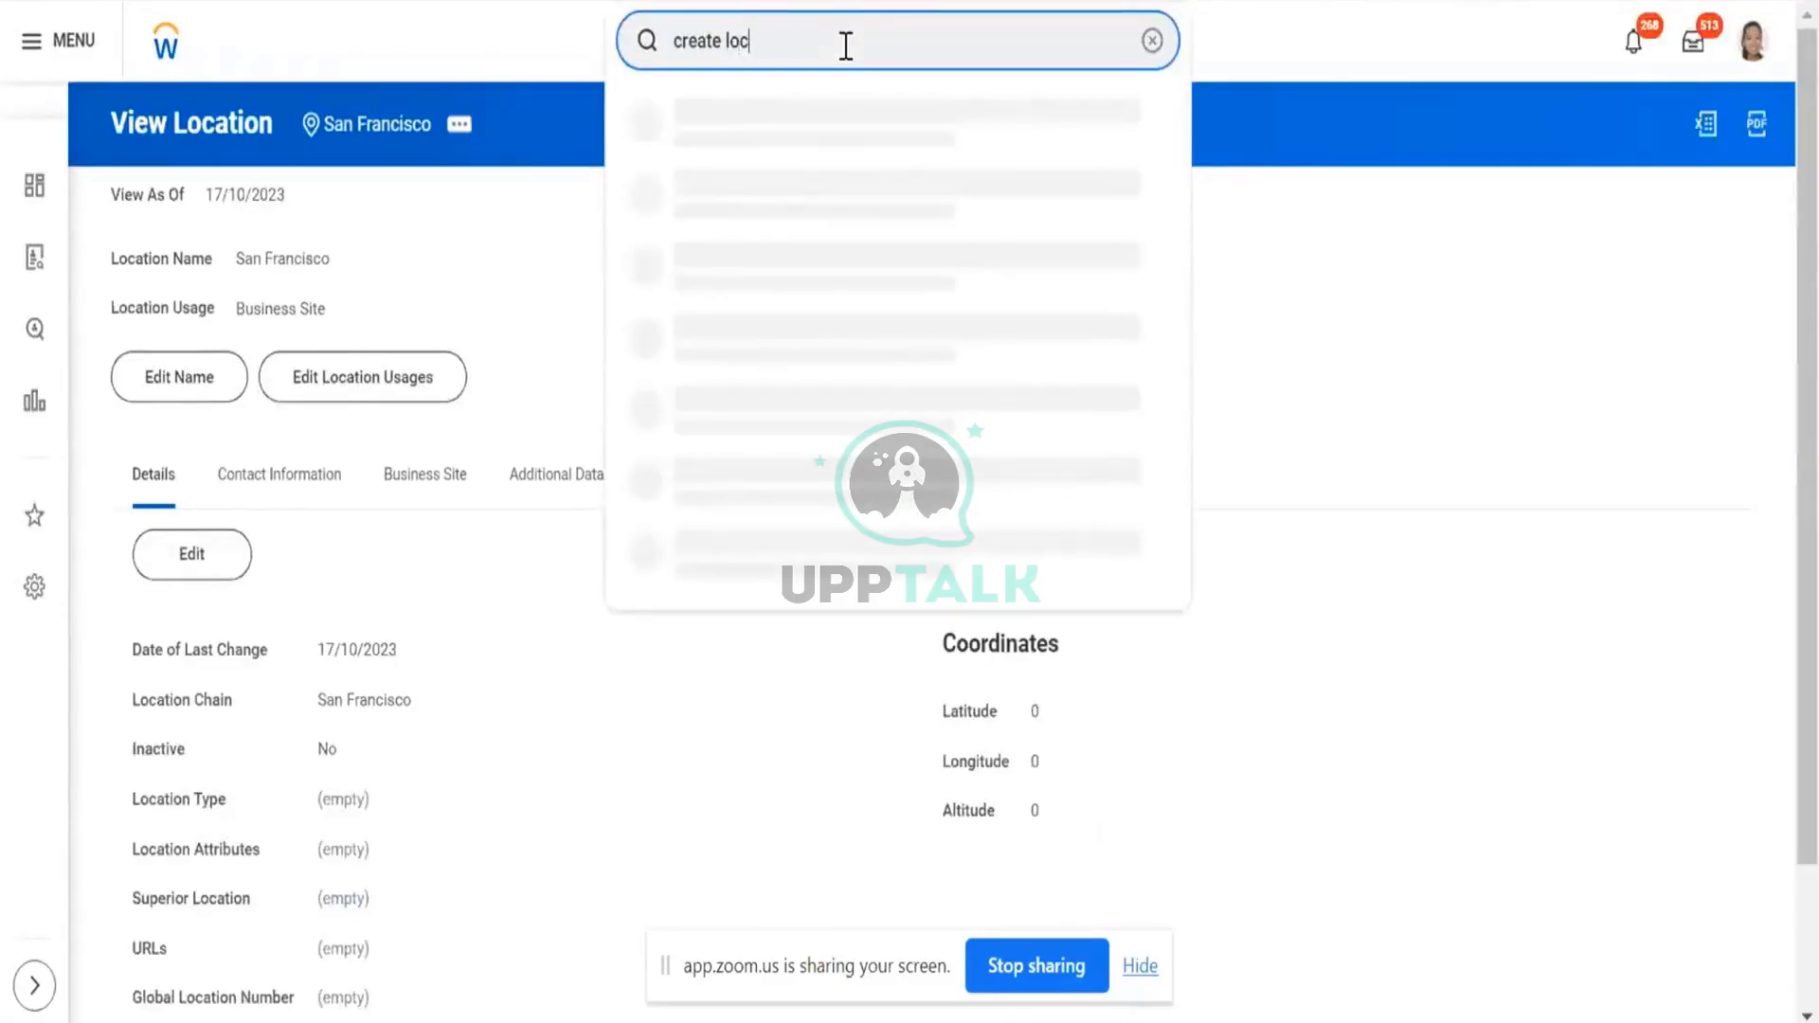
type(" hier")
left_click(813, 111)
- Select the reorganization Apple Hospitals Inc (01/01/1900) for the new location hierarchy and continue to its form
left_click(799, 325)
type("appl")
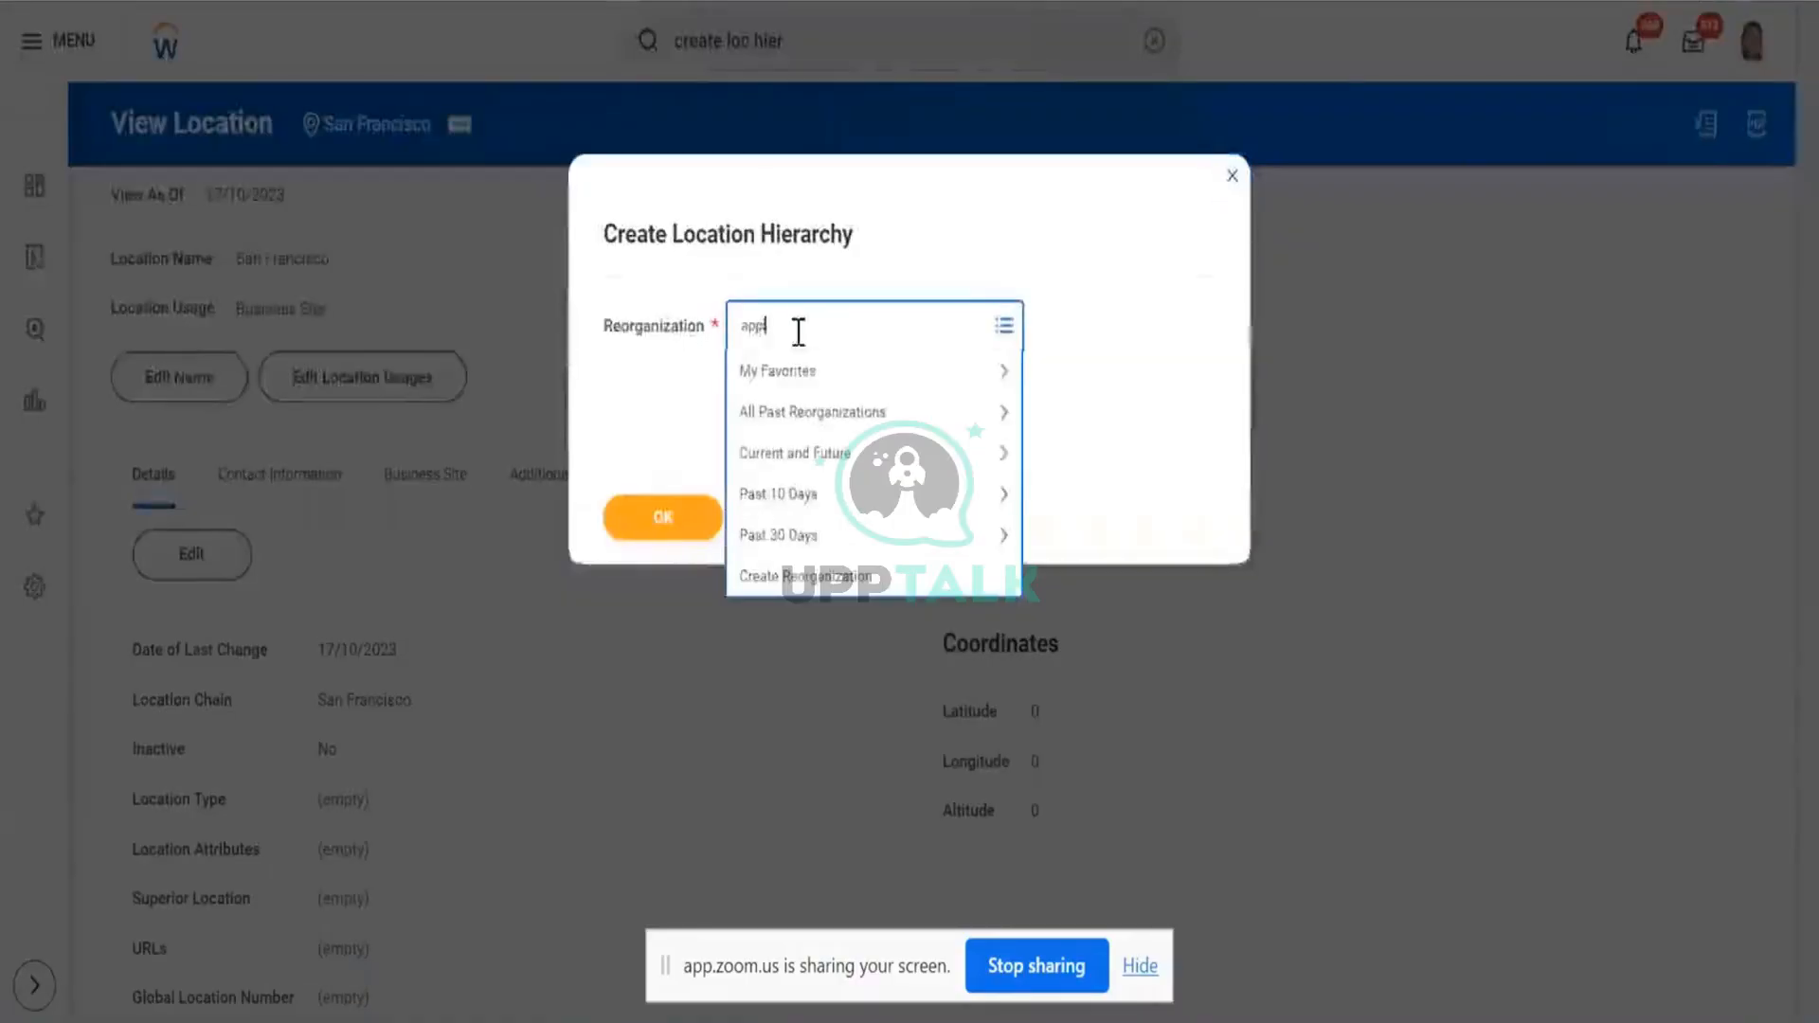
type(" ho inco")
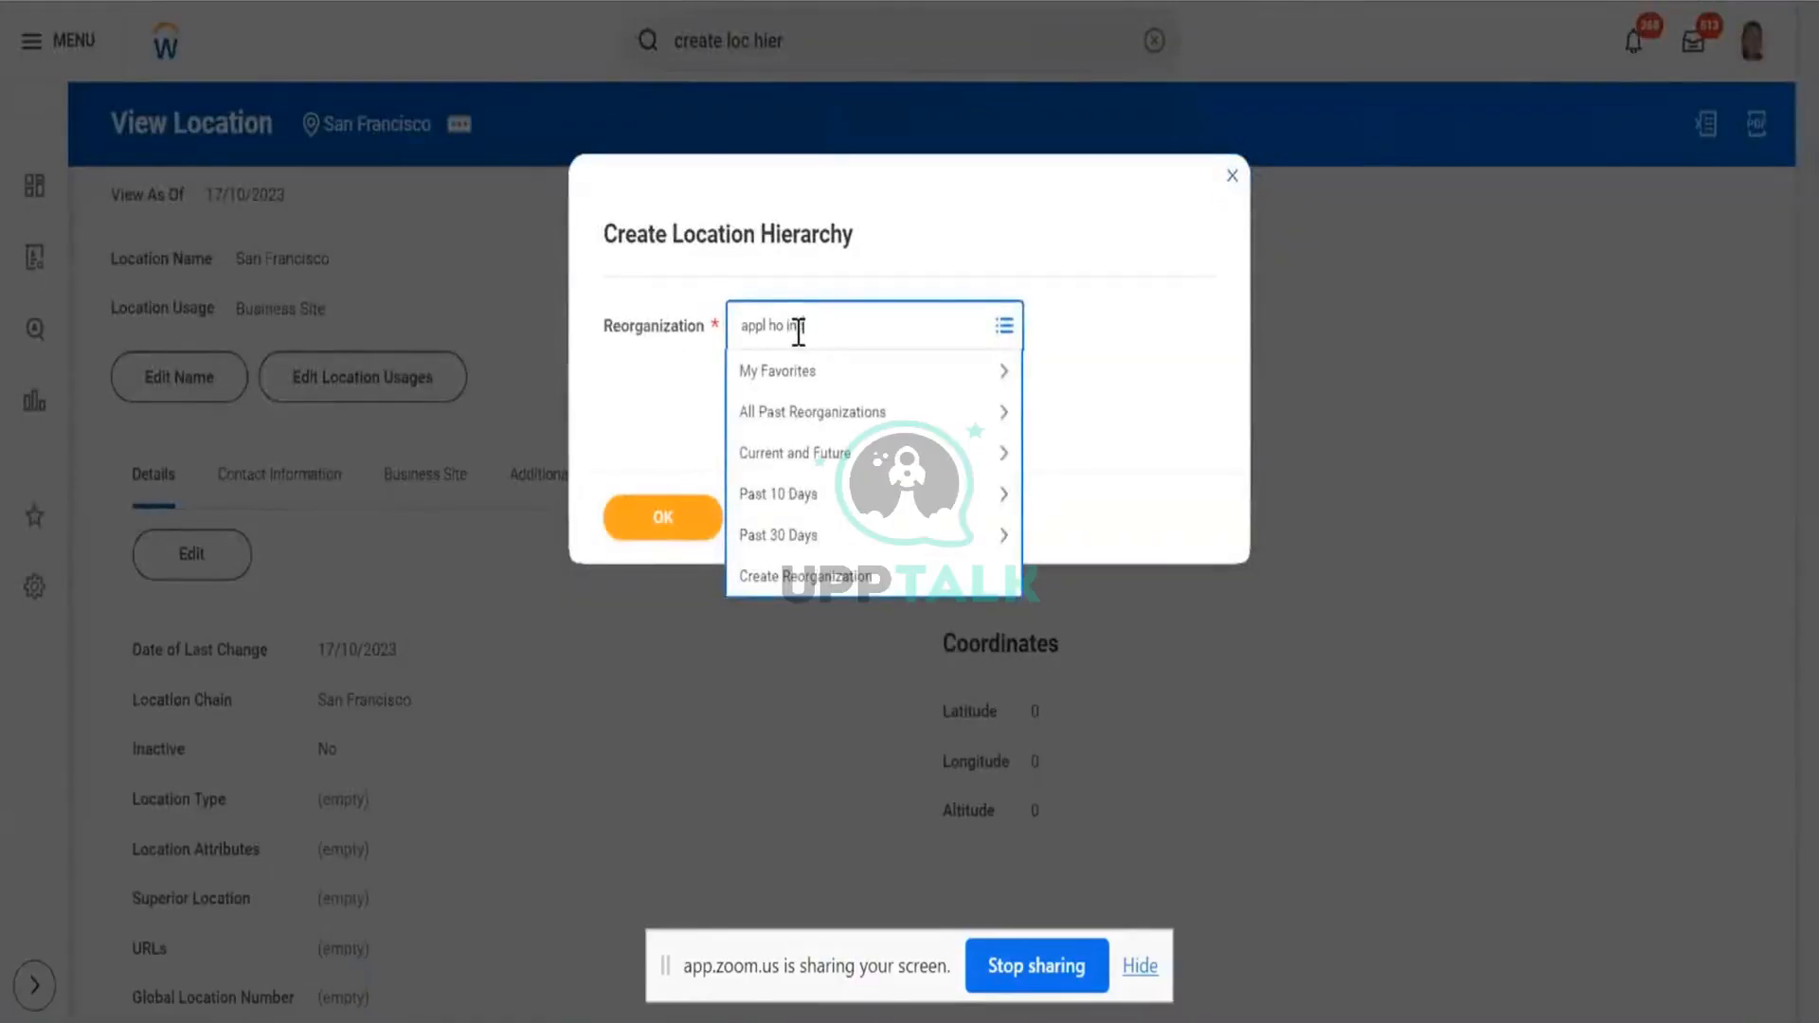
key("Return")
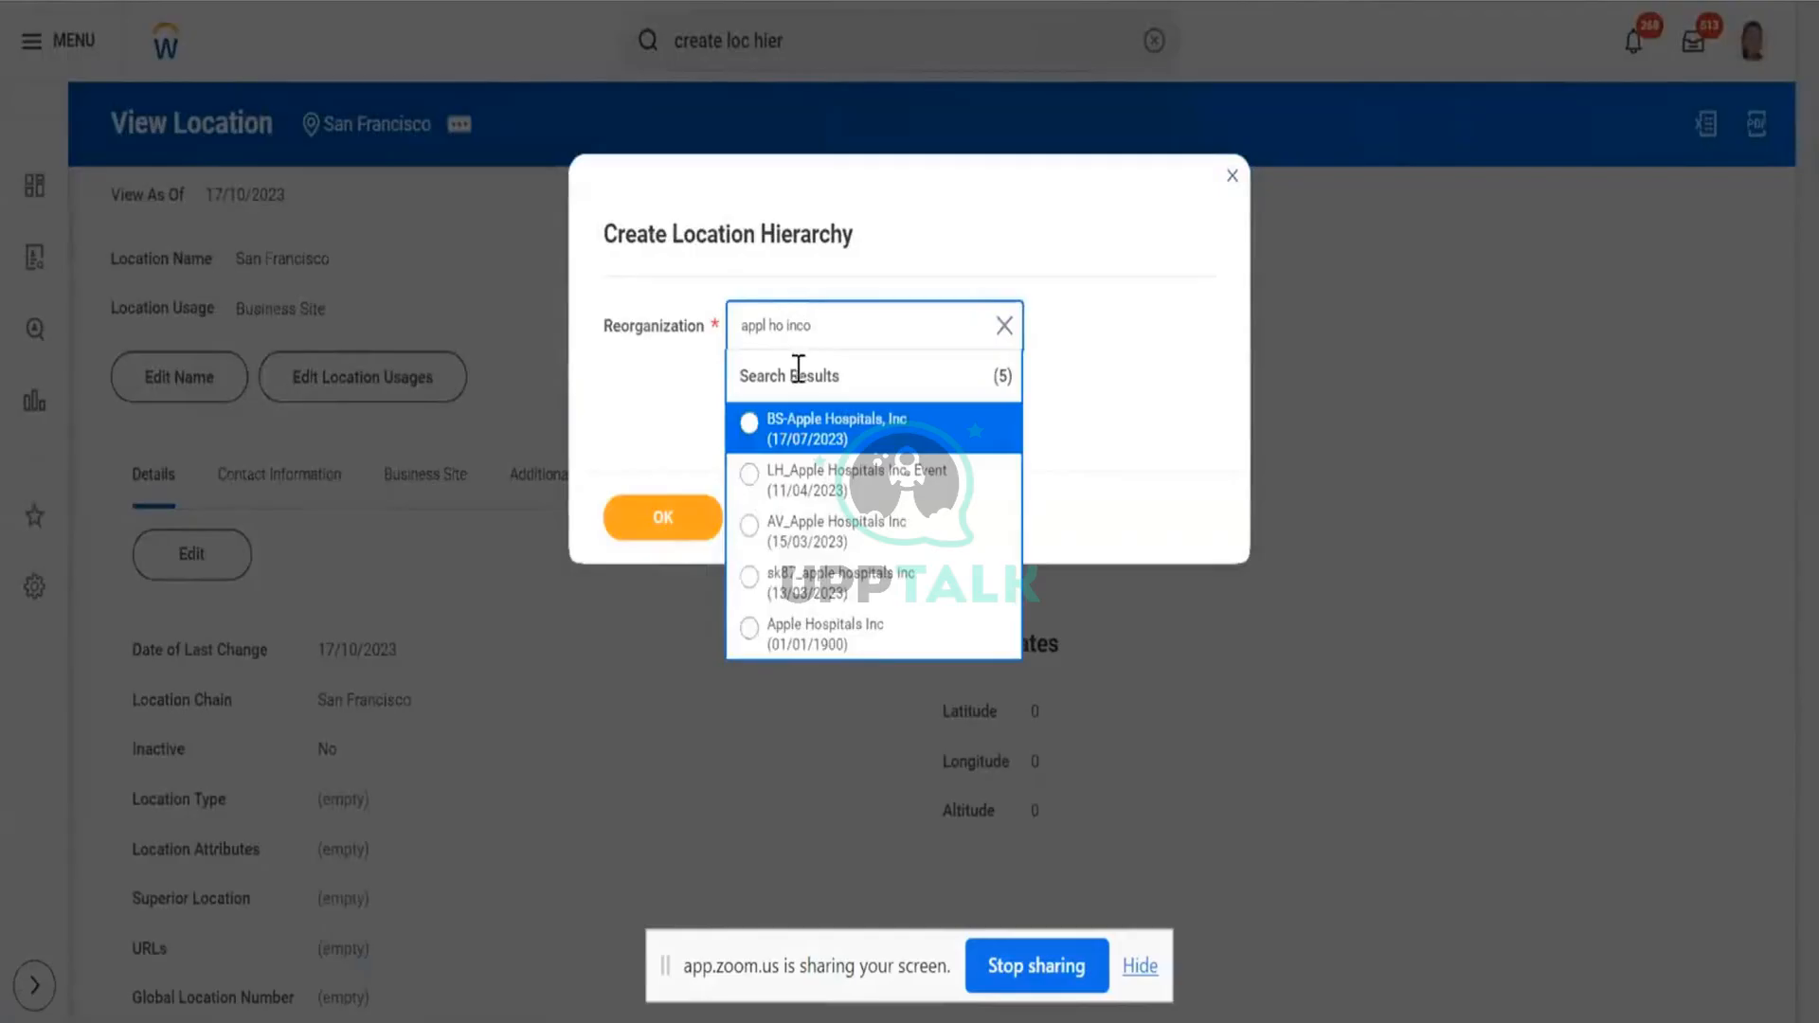
left_click(804, 644)
left_click(707, 532)
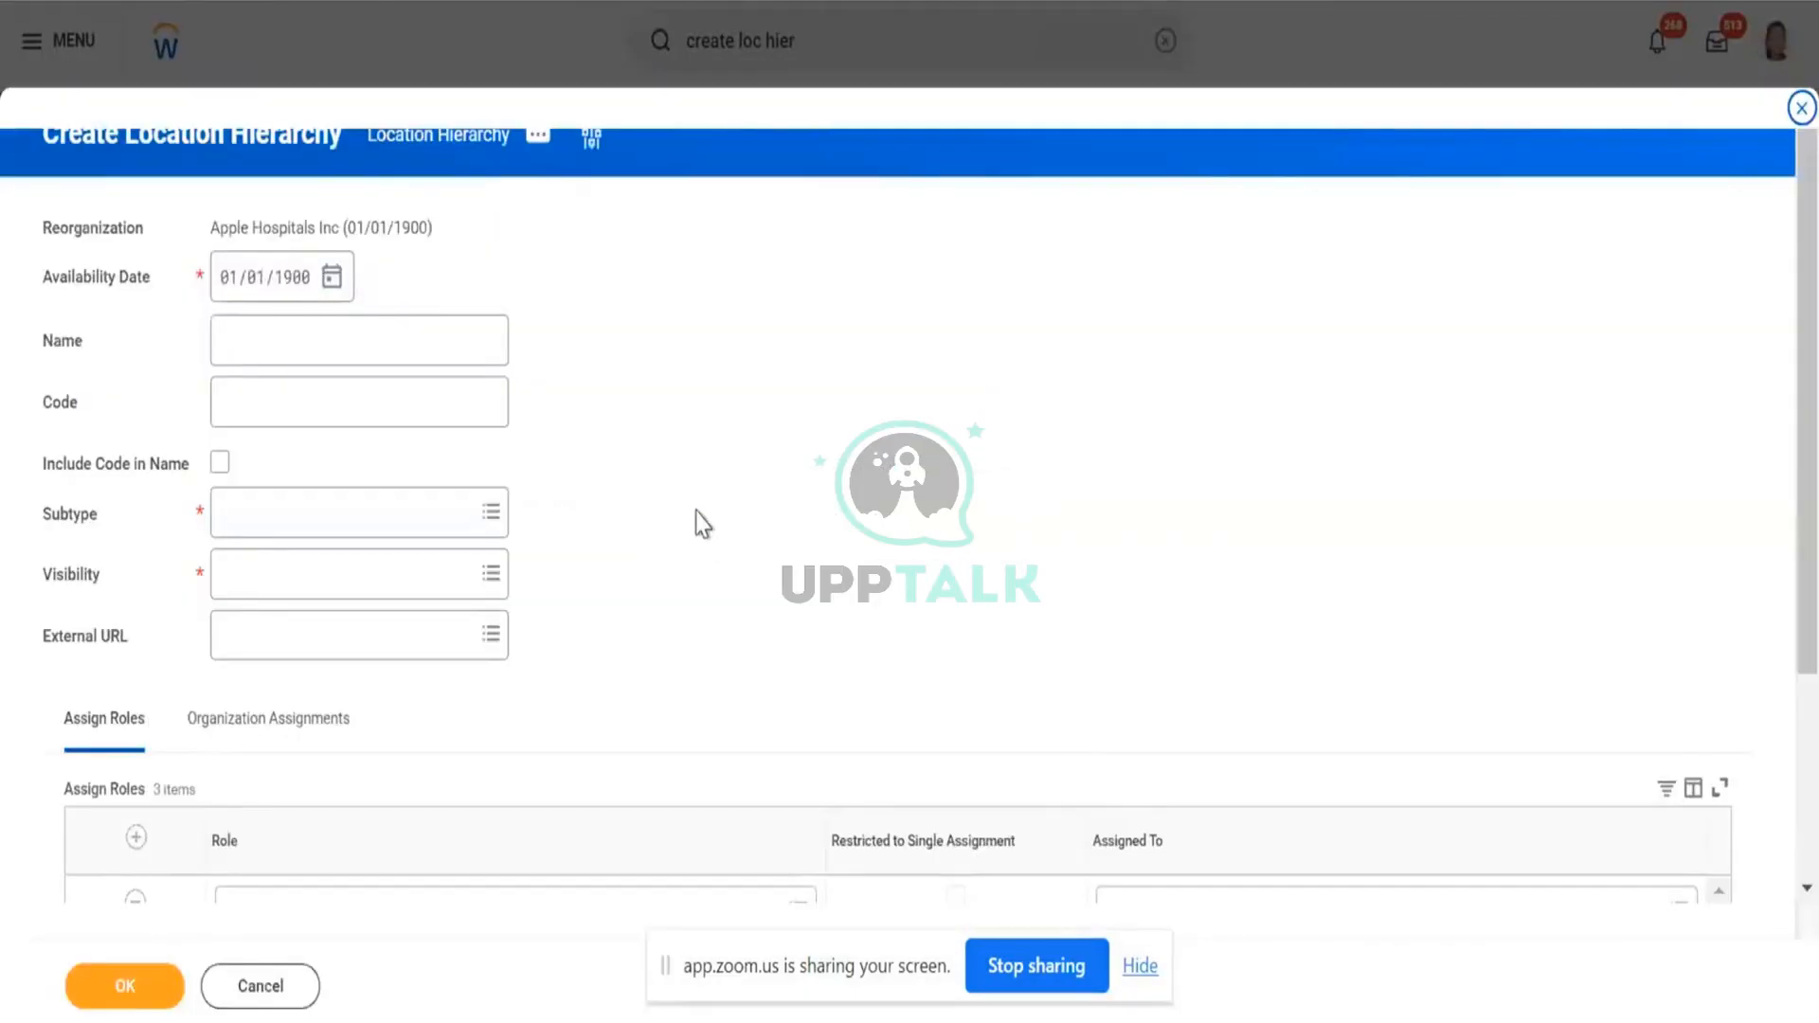
- Name the location hierarchy "Apple India Test" followed by a person's first name
left_click(325, 341)
type("Apple India")
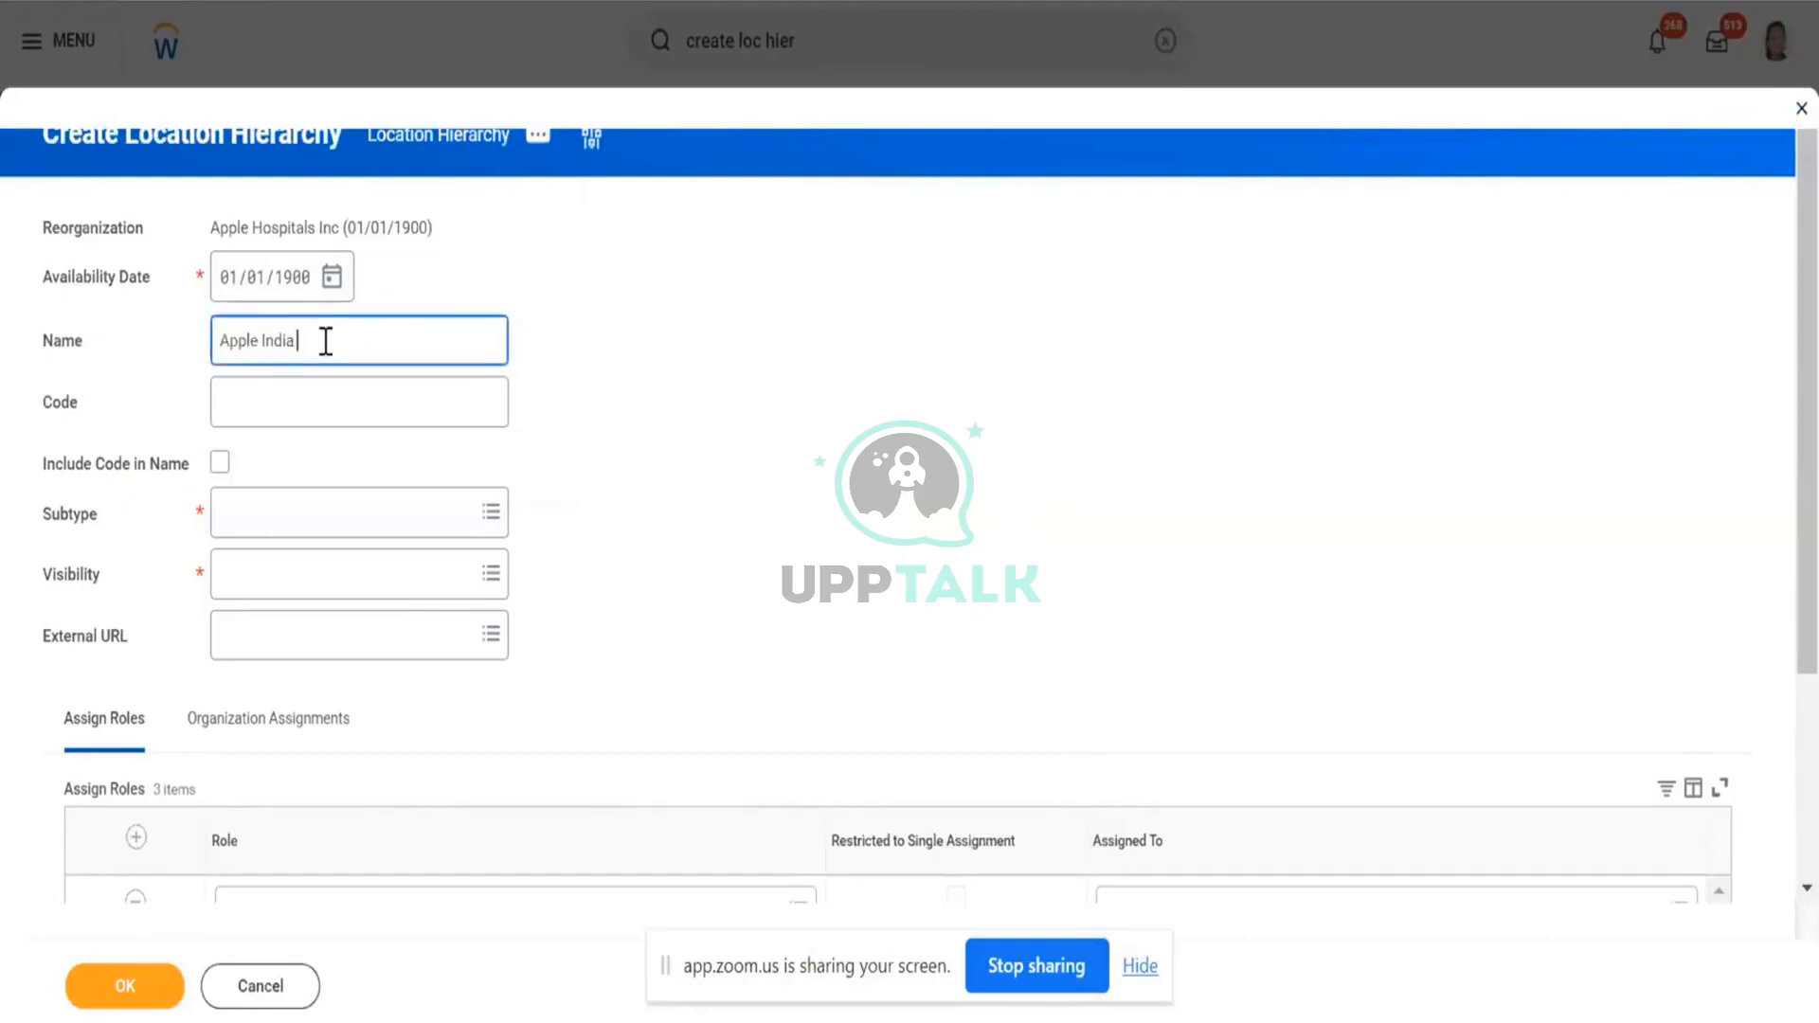
type(" Test Hierar")
key("BackSpace")
key("BackSpace")
key("BackSpace")
key("BackSpace")
key("BackSpace")
key("BackSpace")
key("BackSpace")
type("aryan")
- Set the subtype to Location Heirarchy and visibility to Everyone, check the organization assignments and submit the hierarchy
left_click(318, 515)
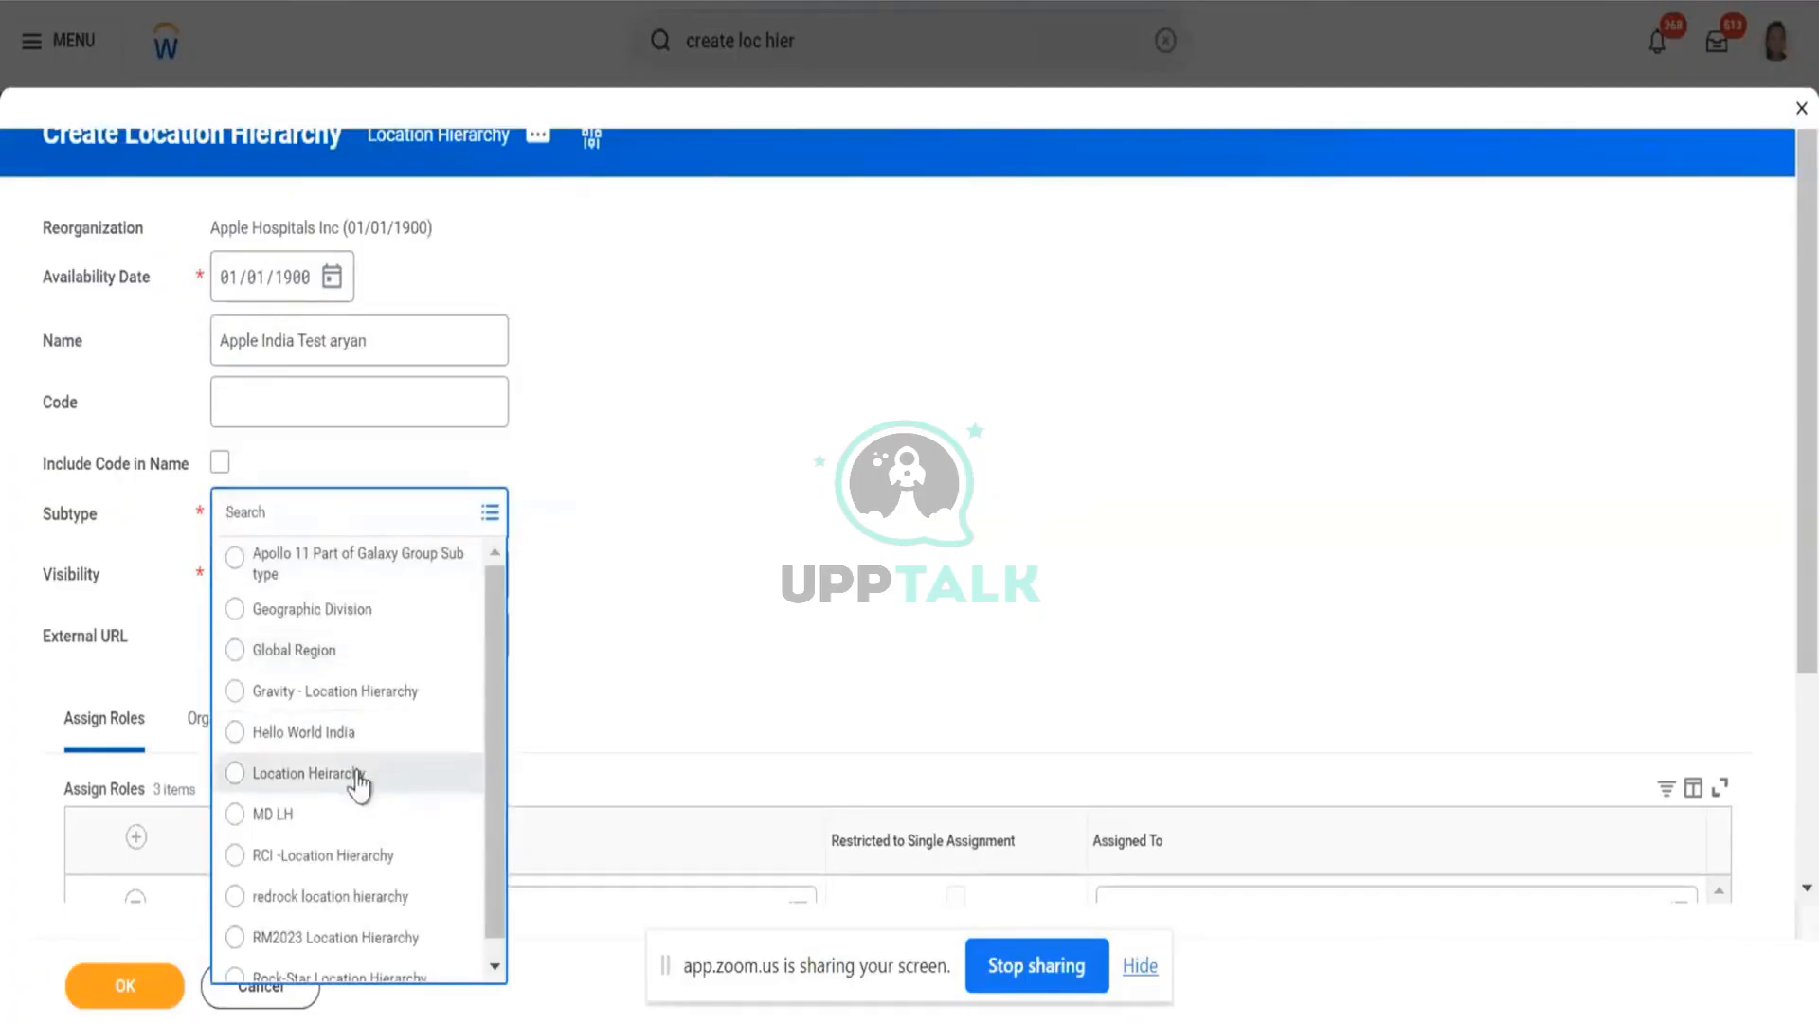
left_click(358, 774)
left_click(353, 596)
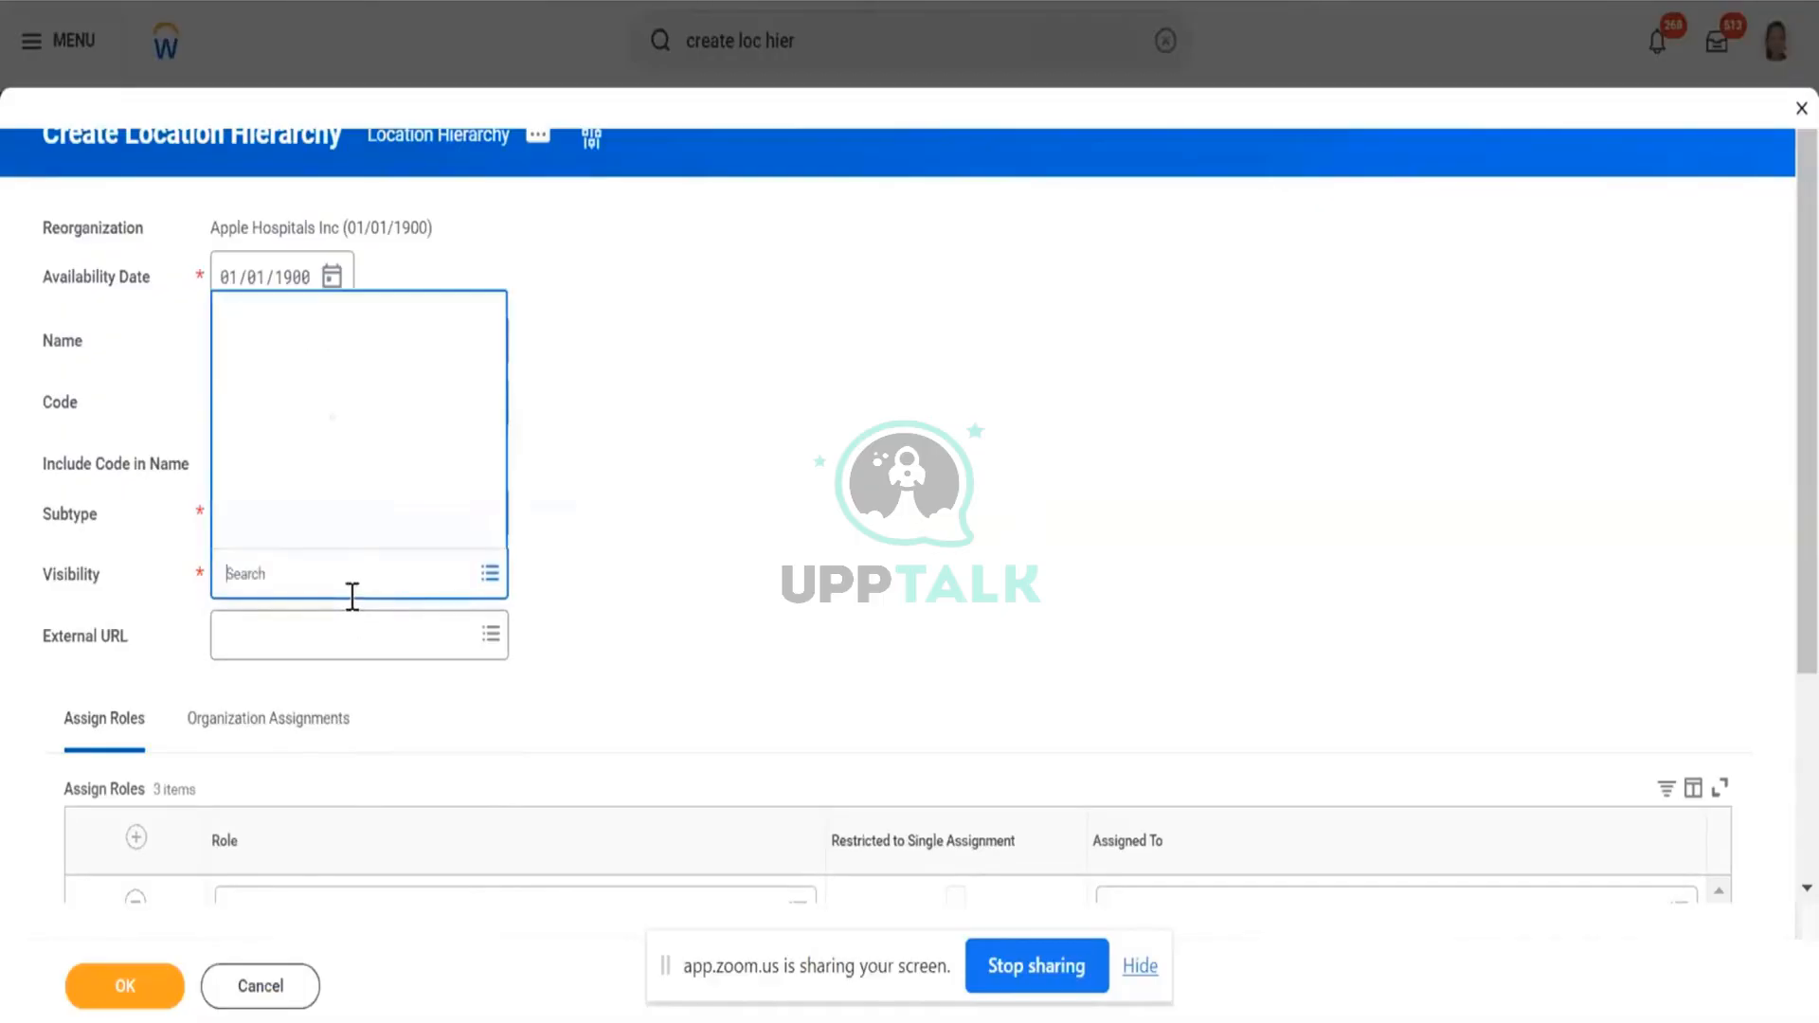
left_click(304, 397)
scroll(310, 392, "down", 3)
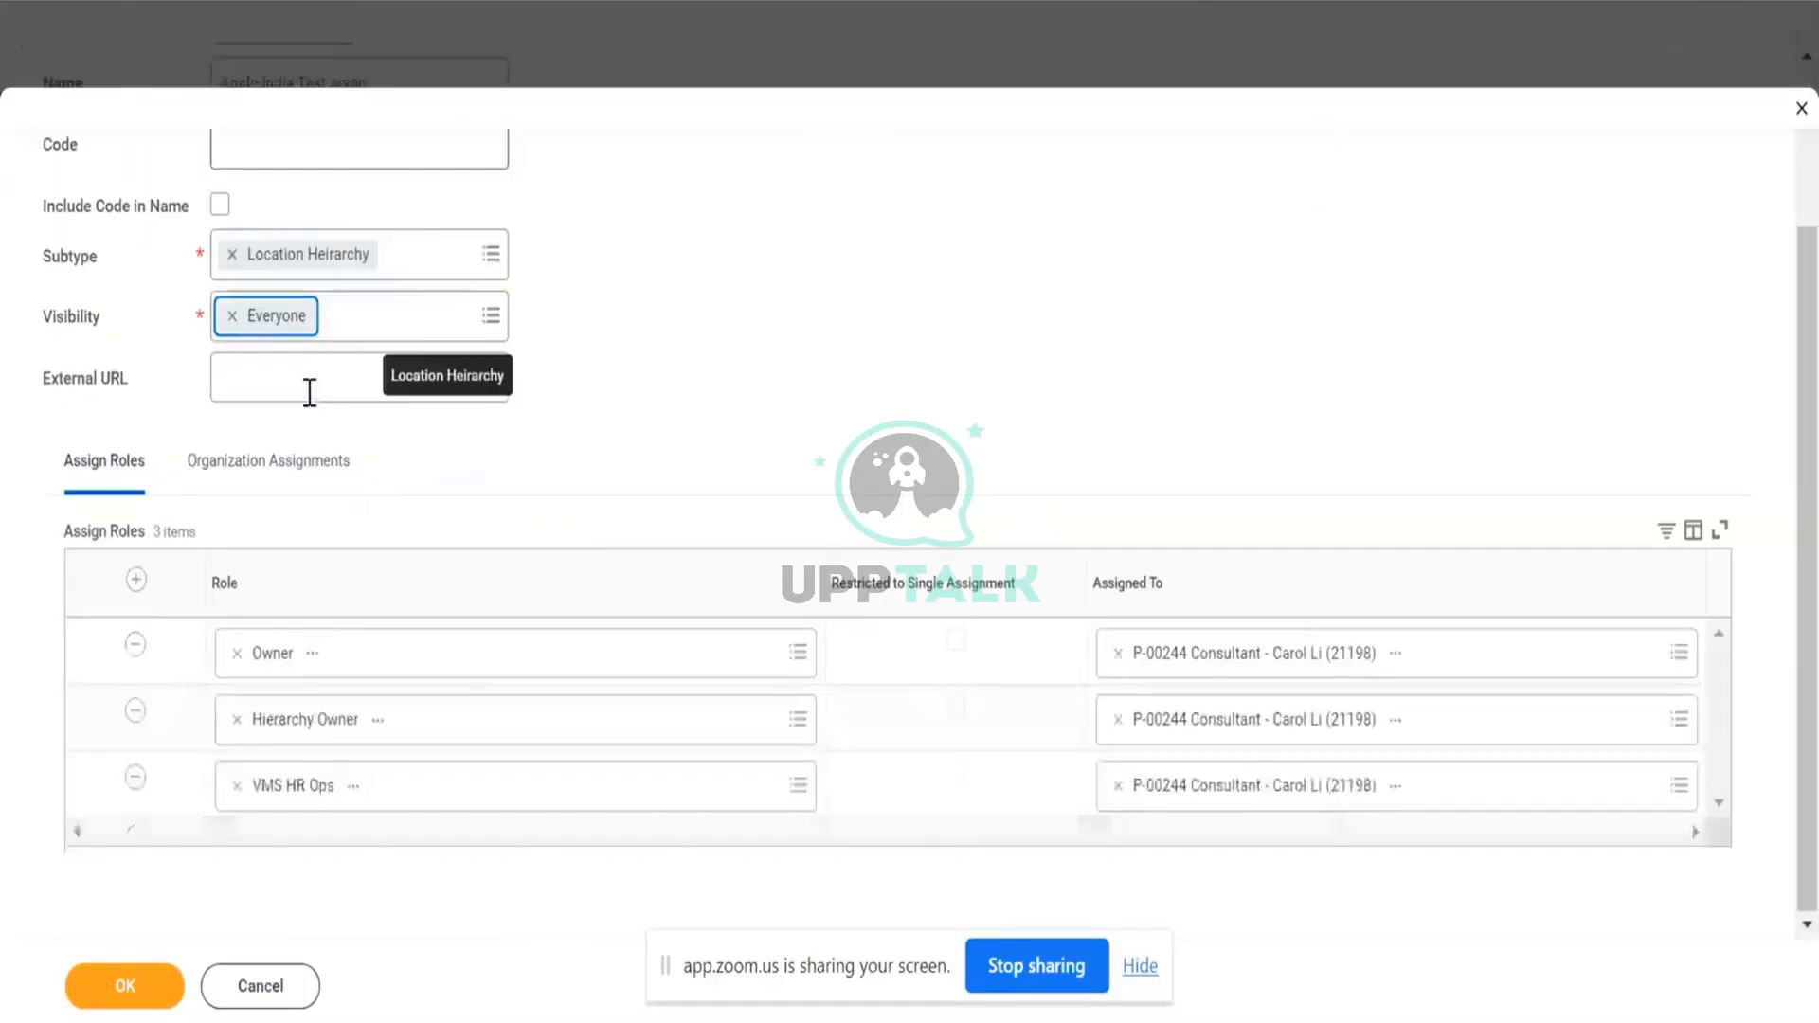
left_click(274, 479)
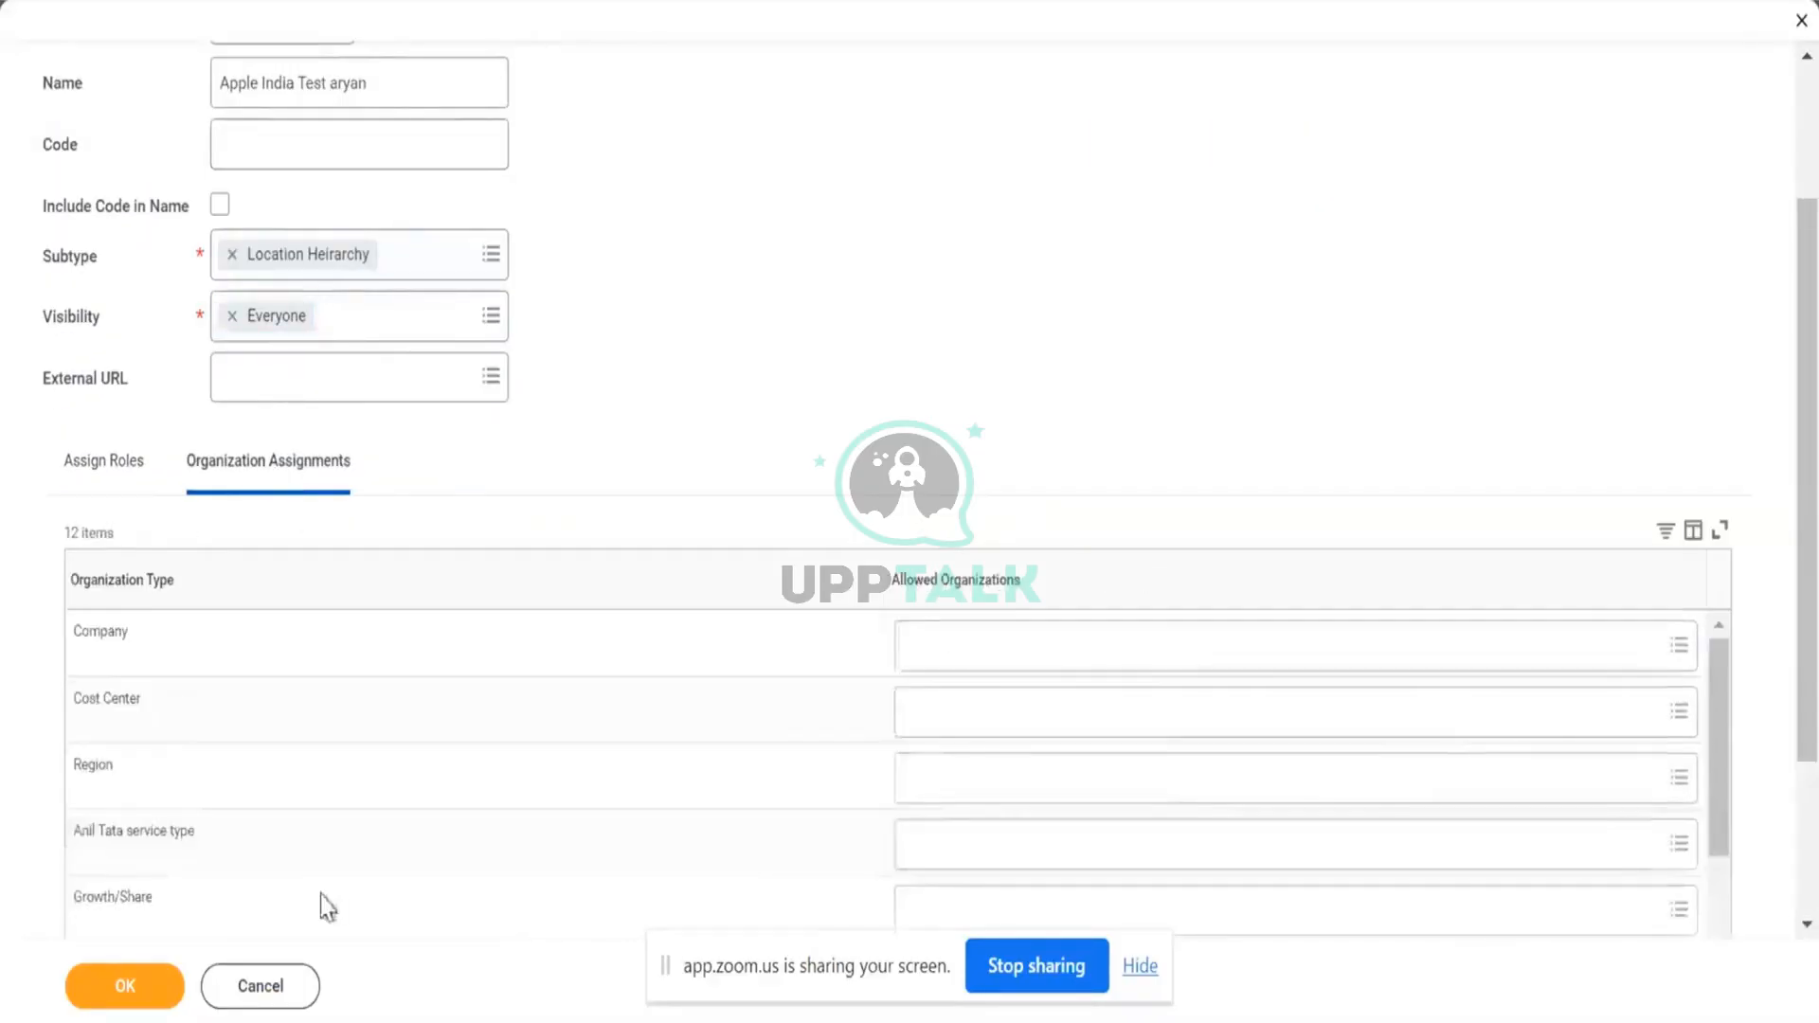
left_click(124, 980)
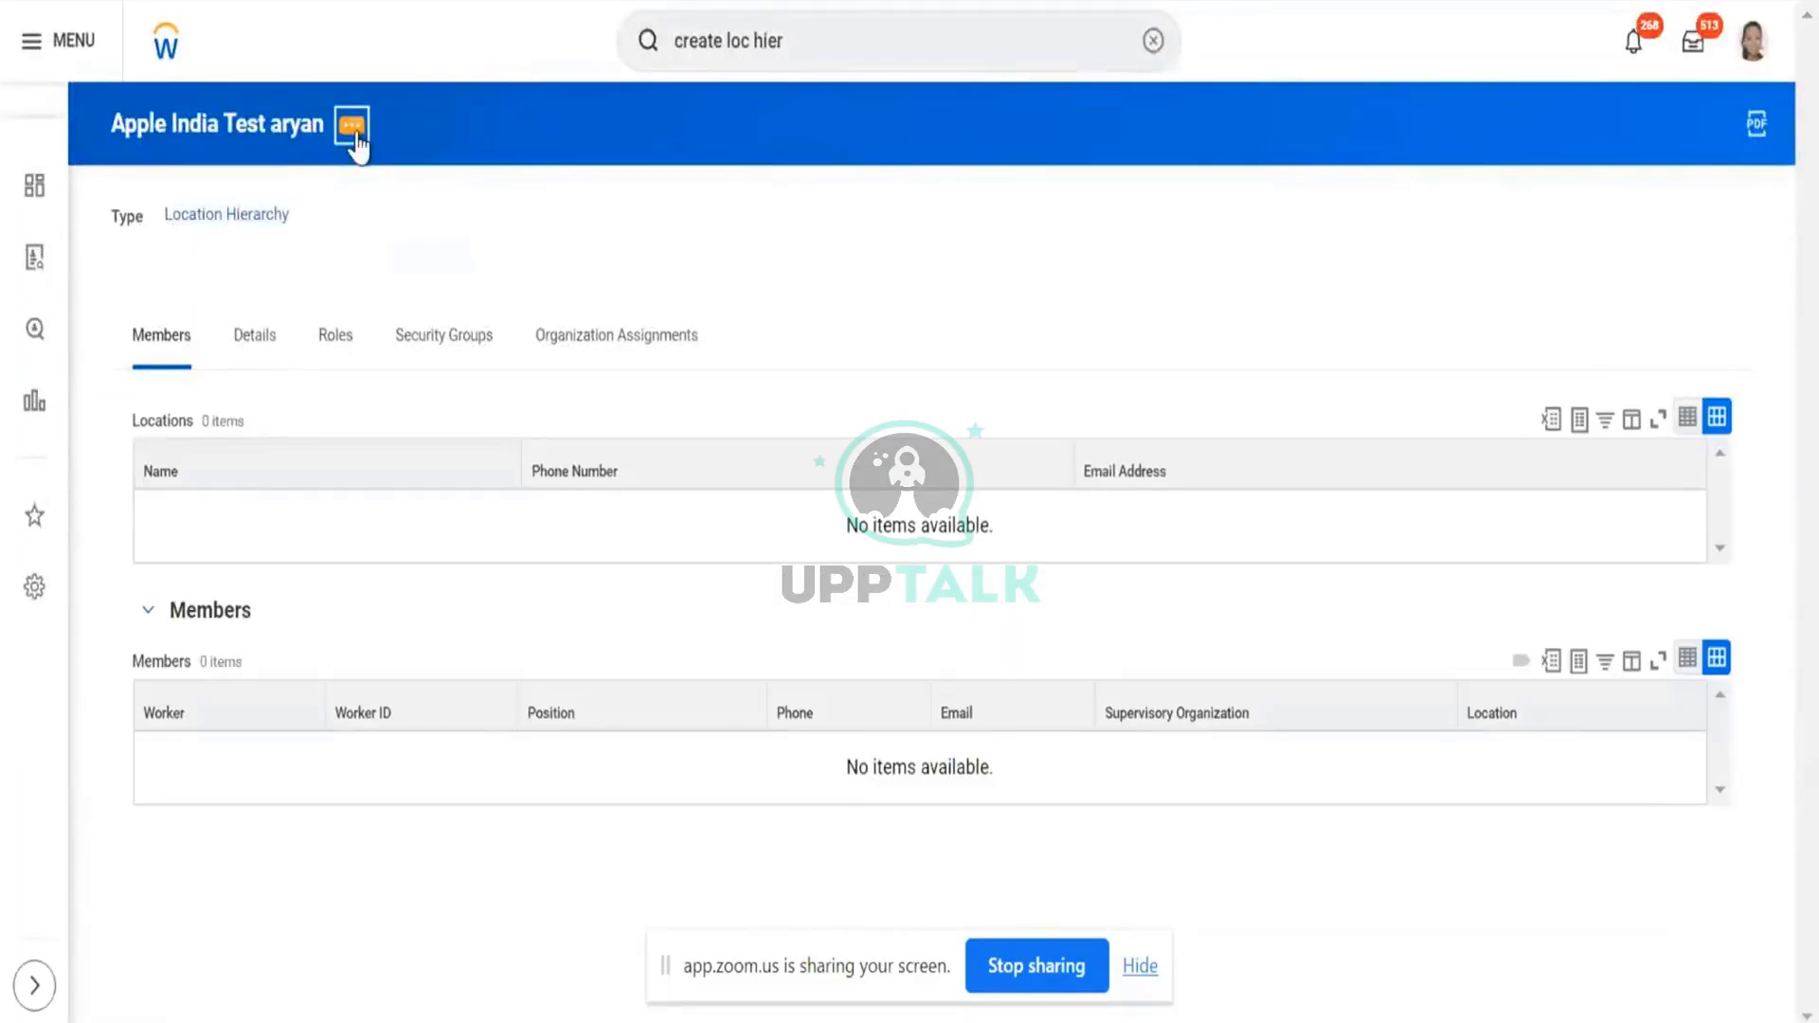
- Start assigning locations to the new Apple India hierarchy under the reorganization Apple Hospitals Inc (01/01/1900)
left_click(356, 142)
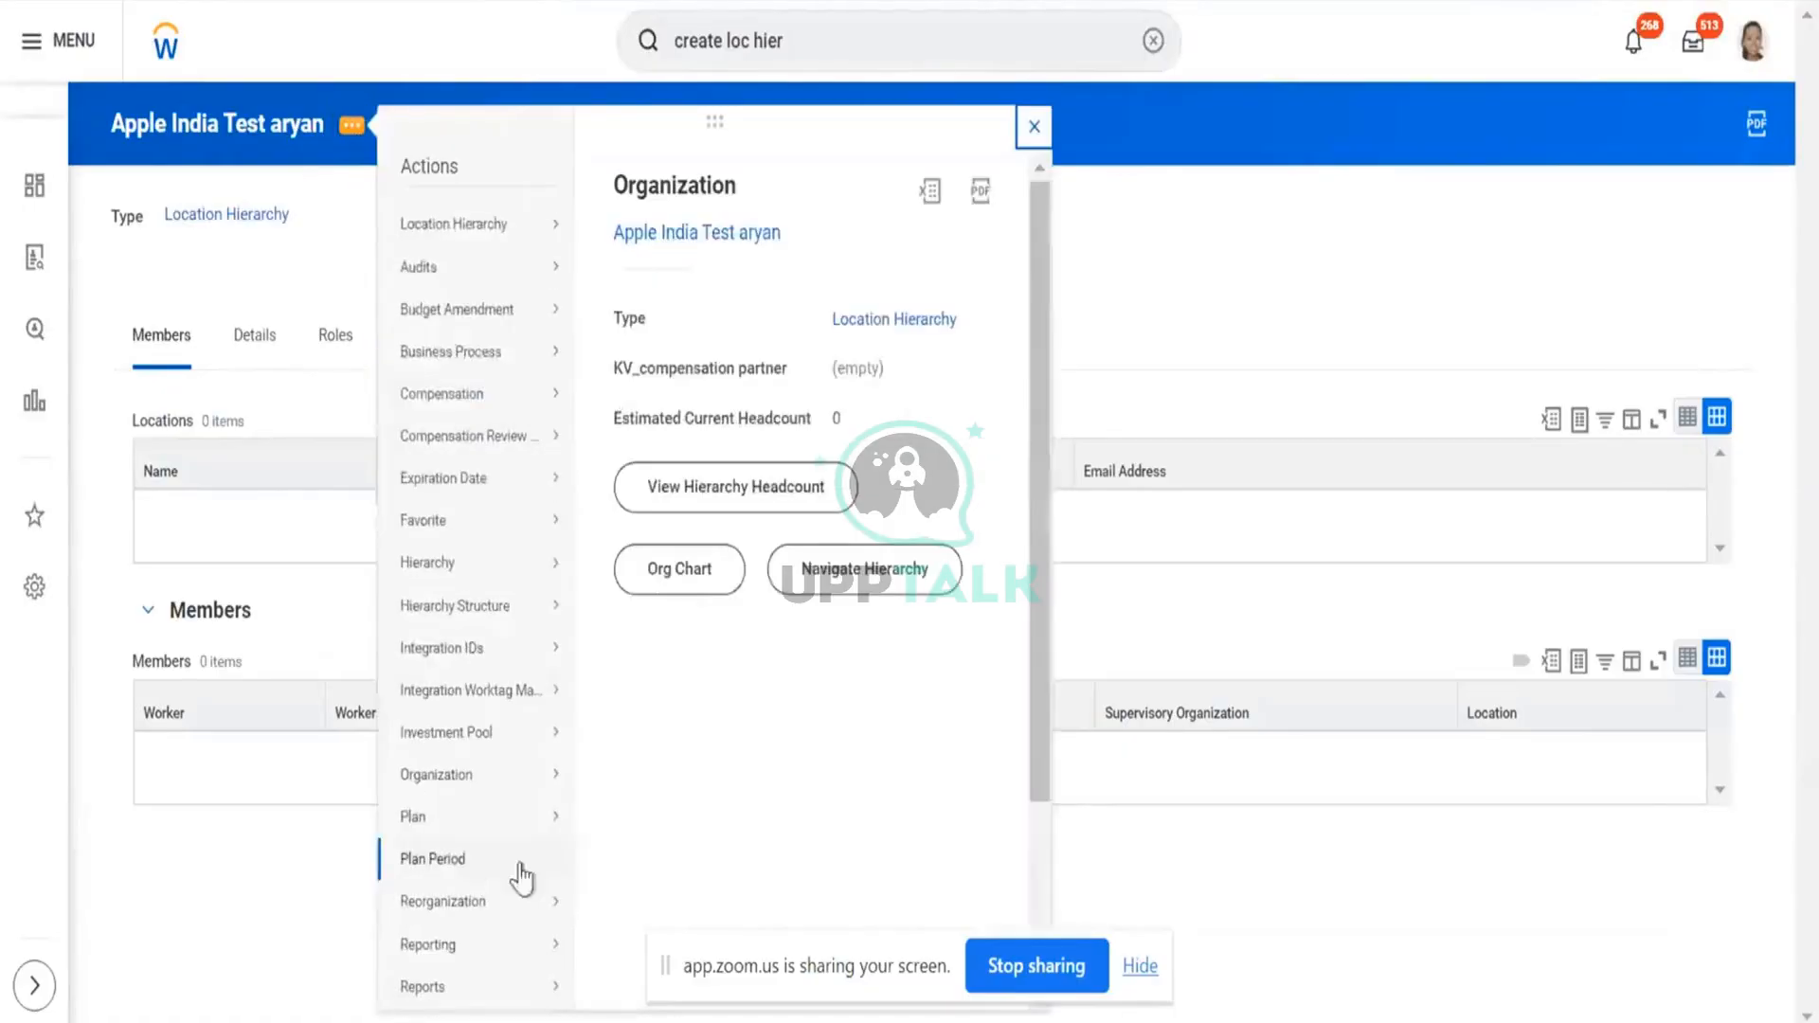
mouse_move(512, 901)
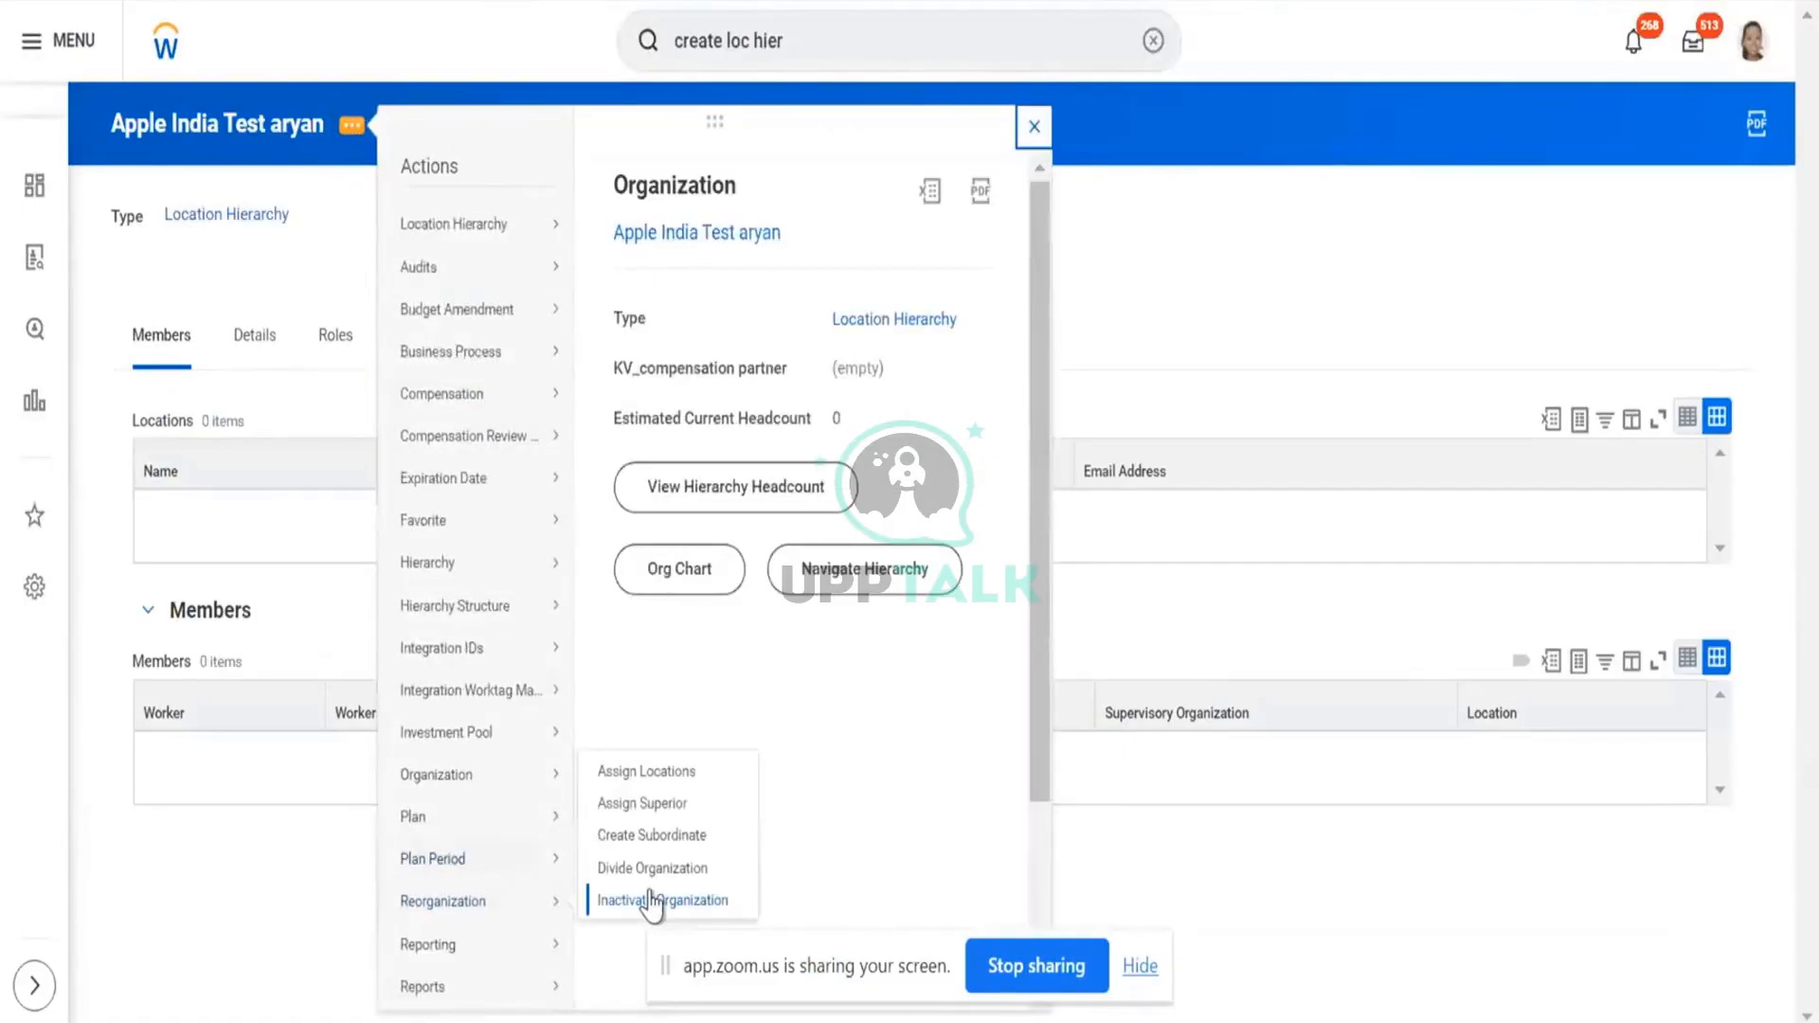
left_click(663, 772)
left_click(784, 379)
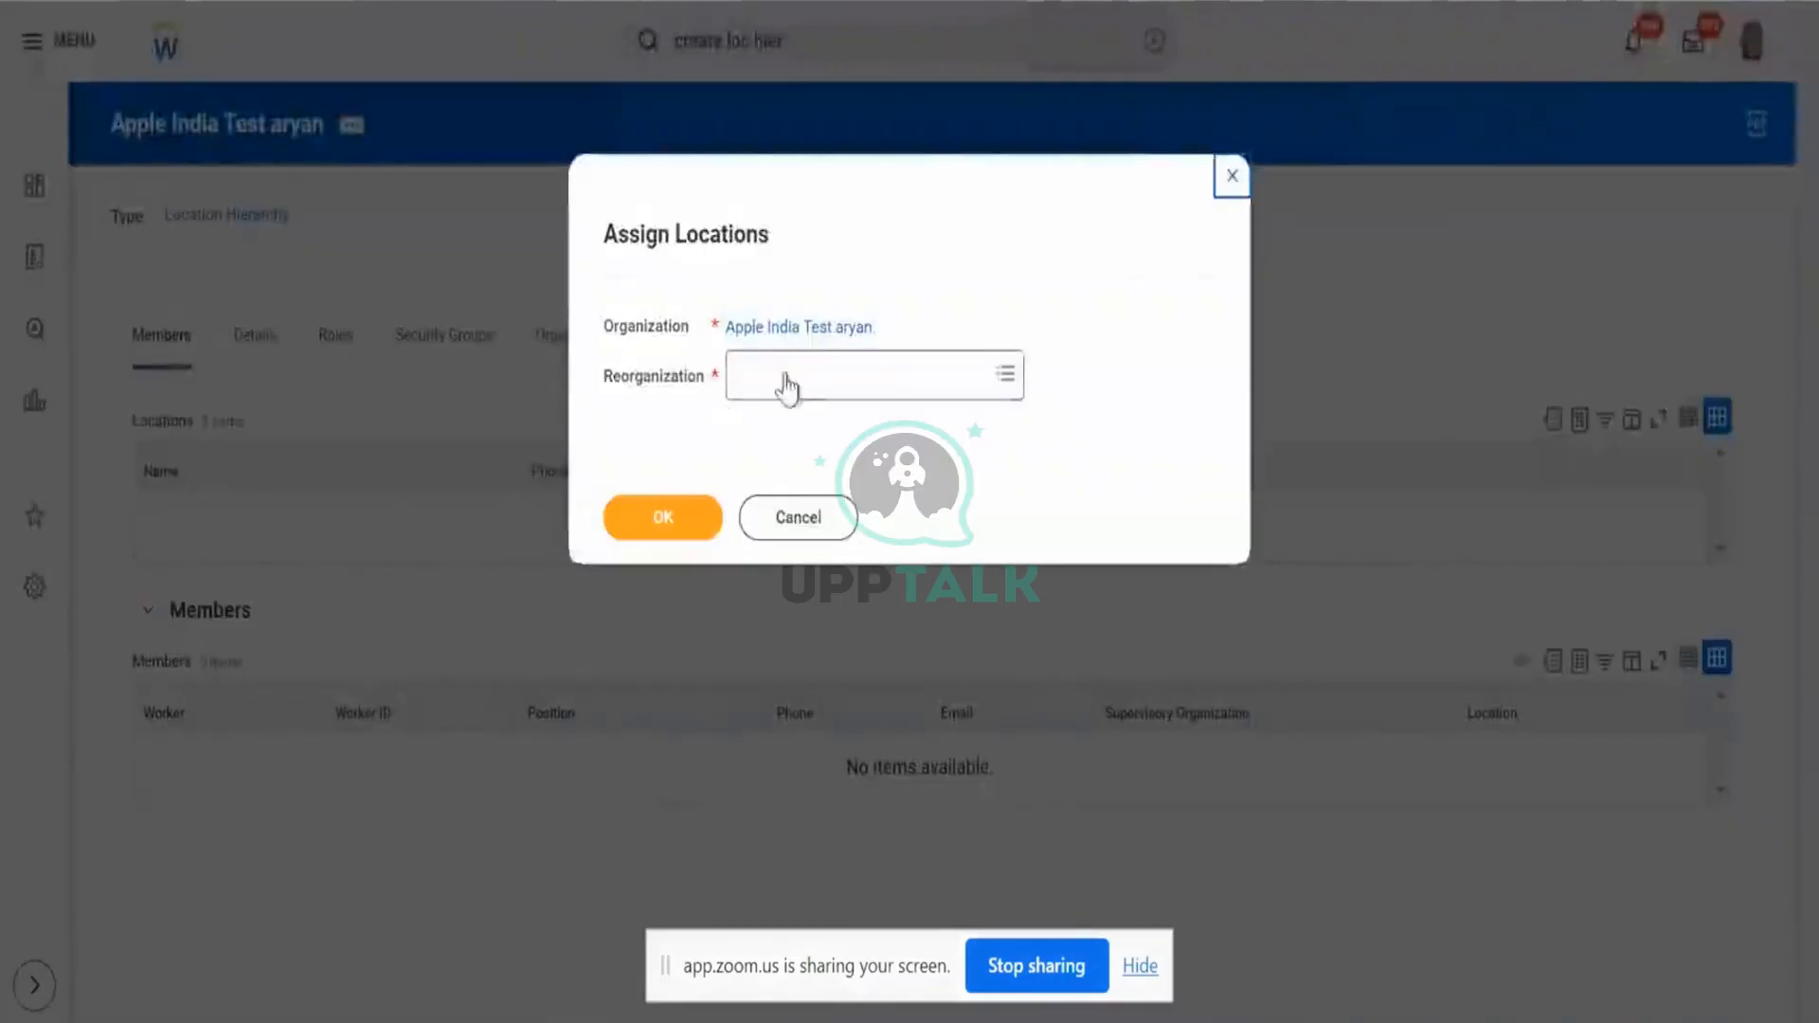
type("appl ho")
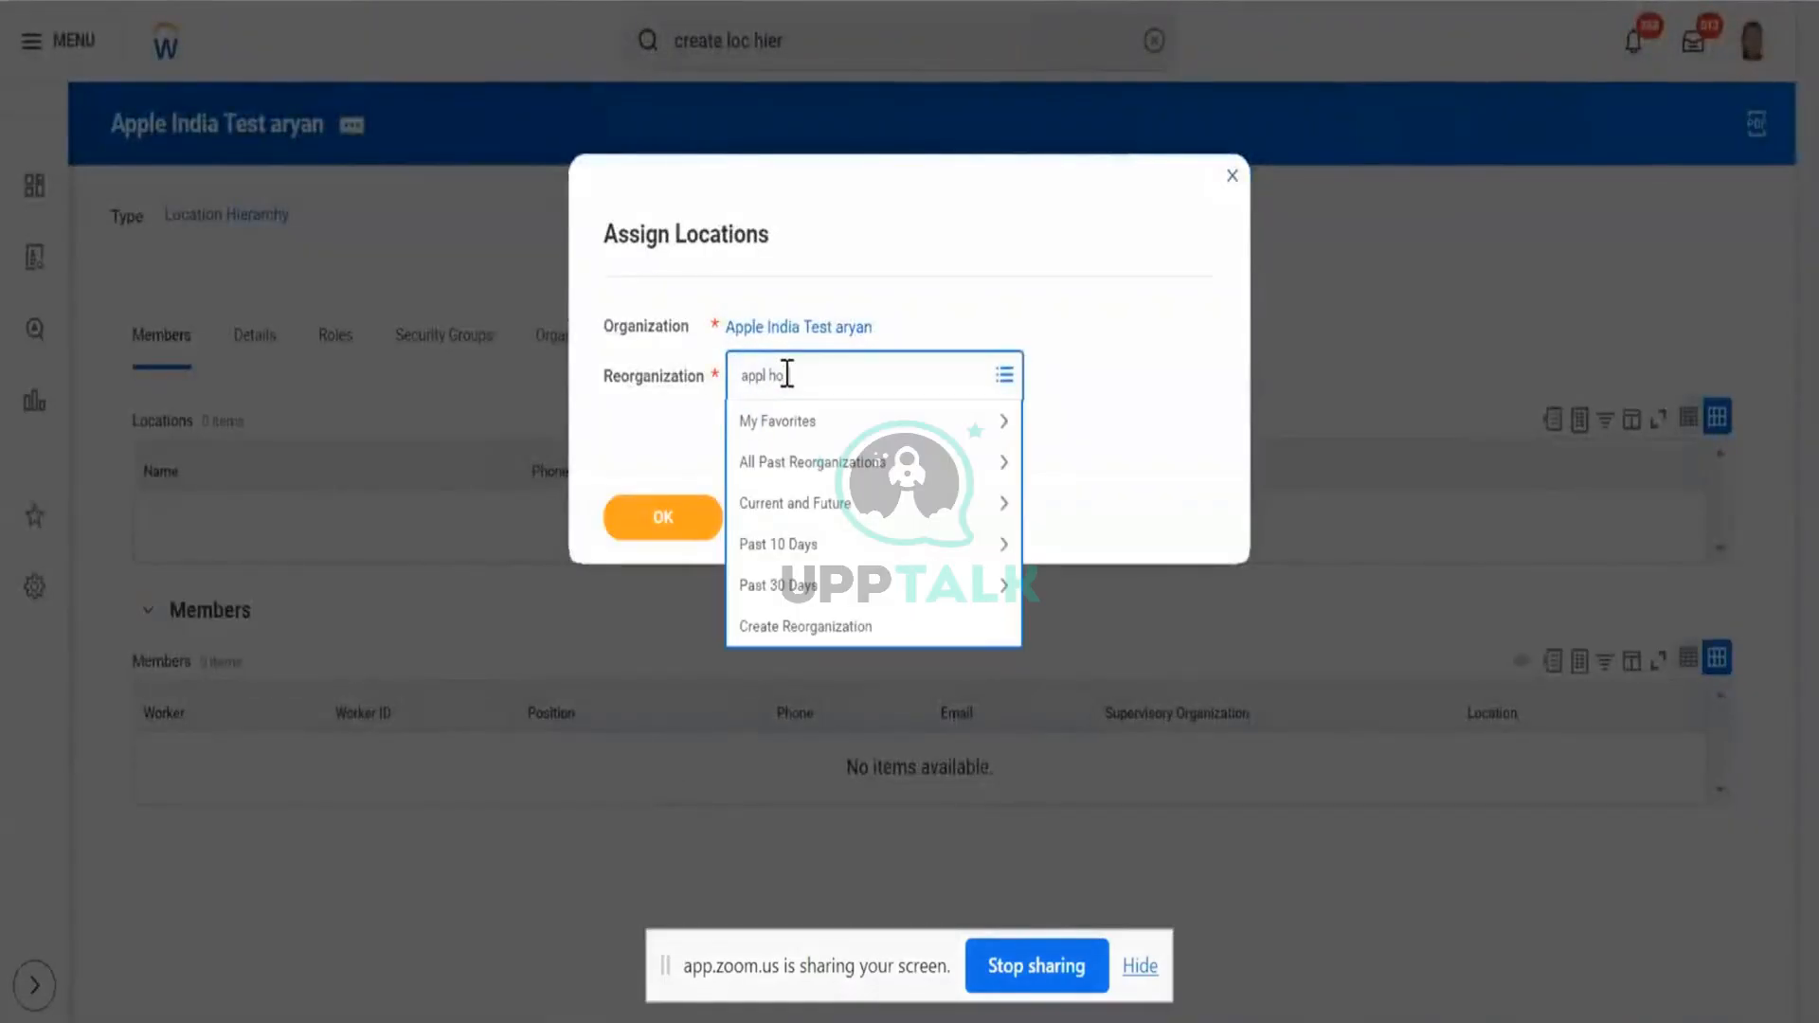
type(" inco")
key("Return")
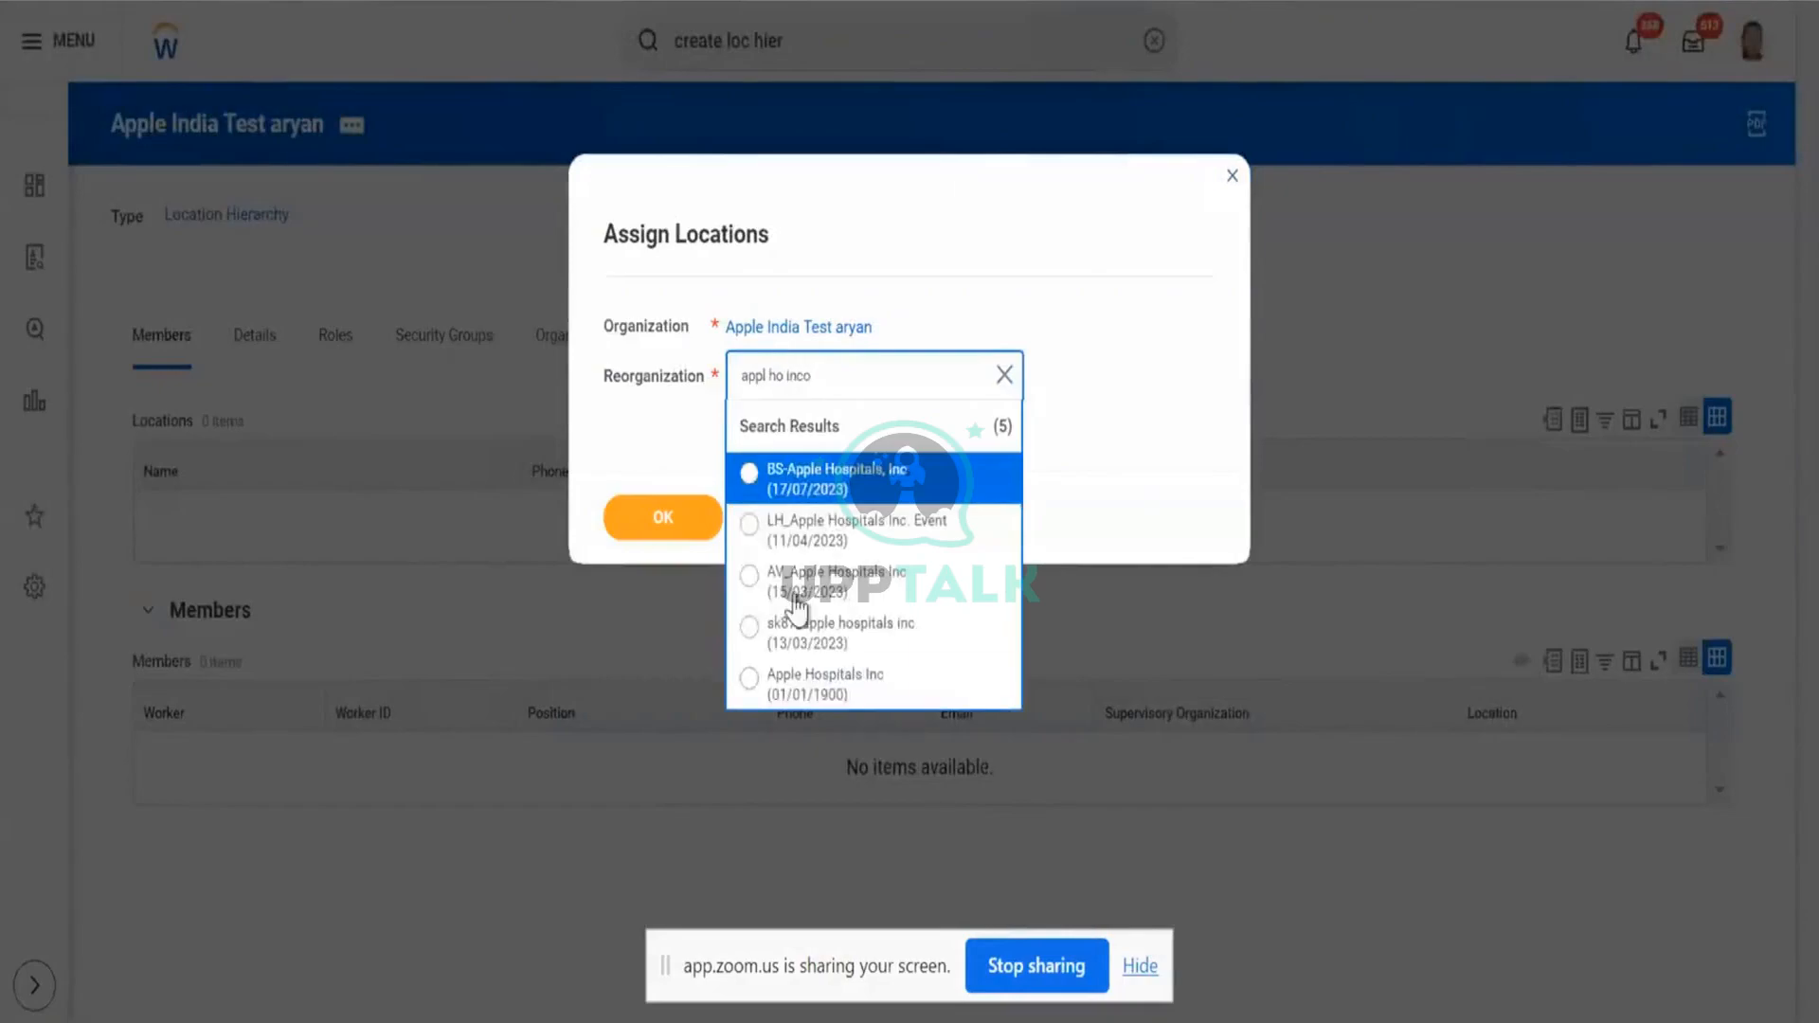
left_click(801, 692)
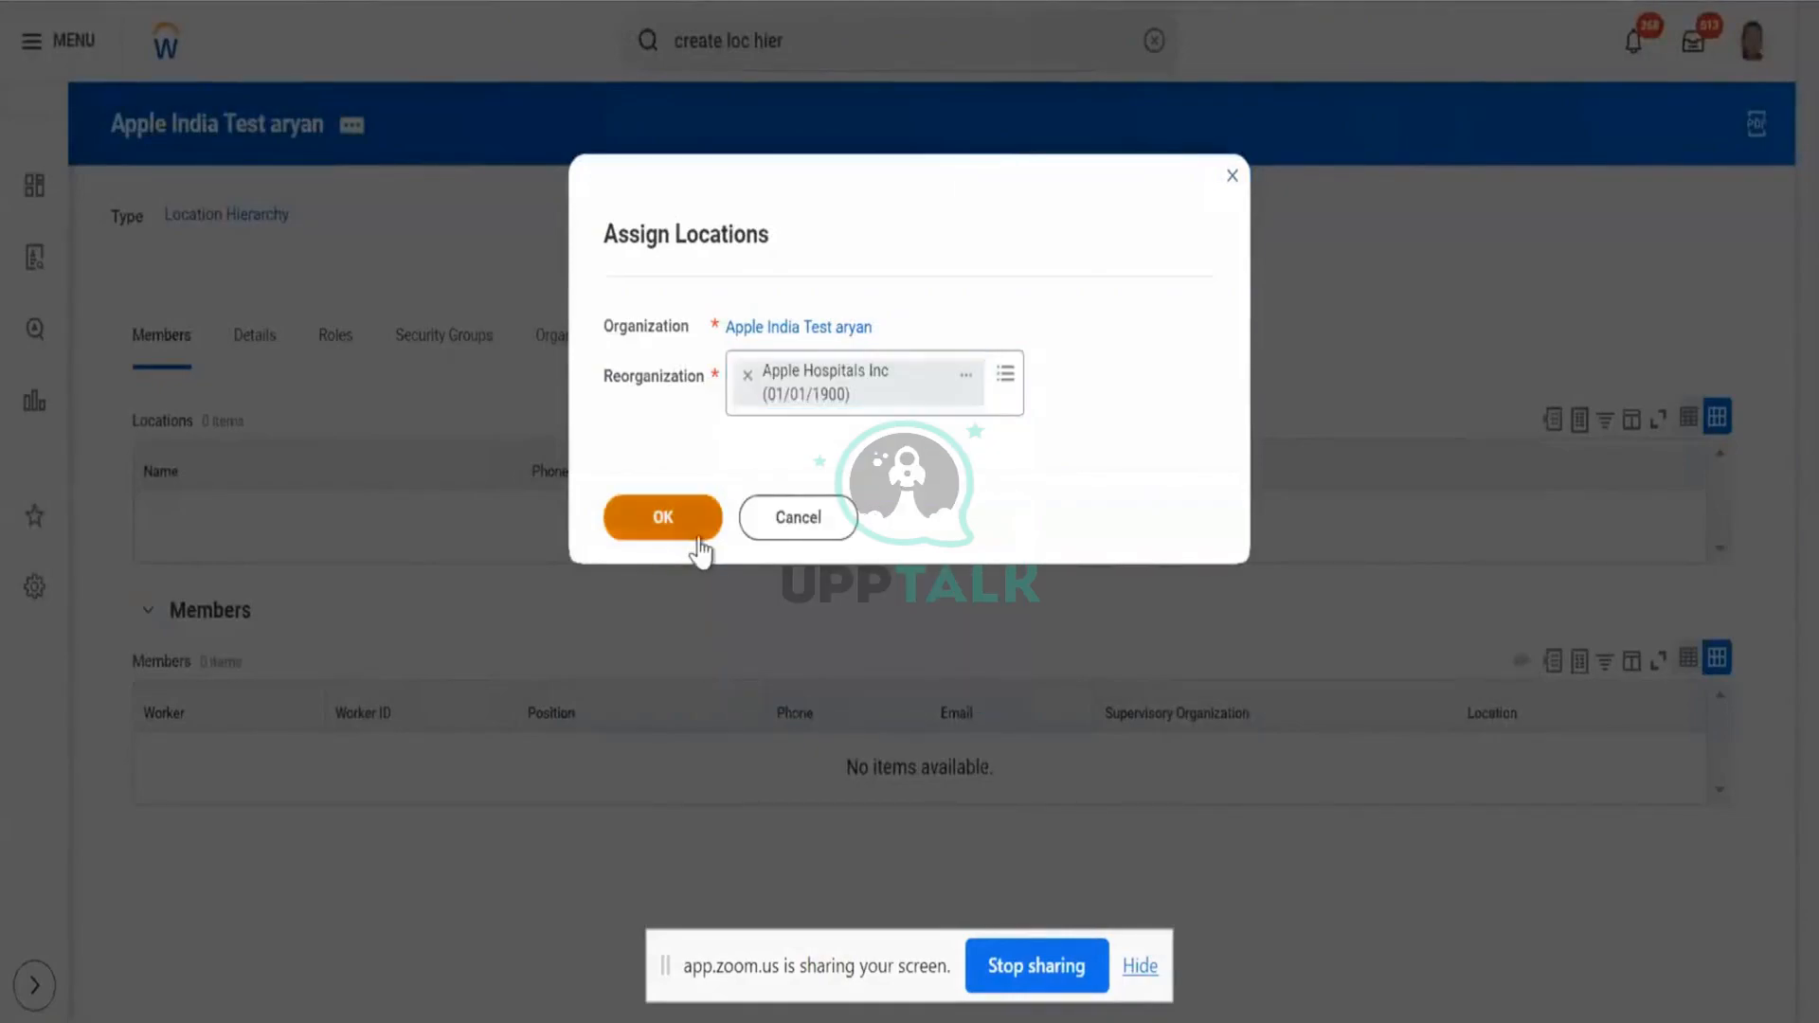
left_click(697, 538)
left_click(333, 324)
type("Apple India")
key("Return")
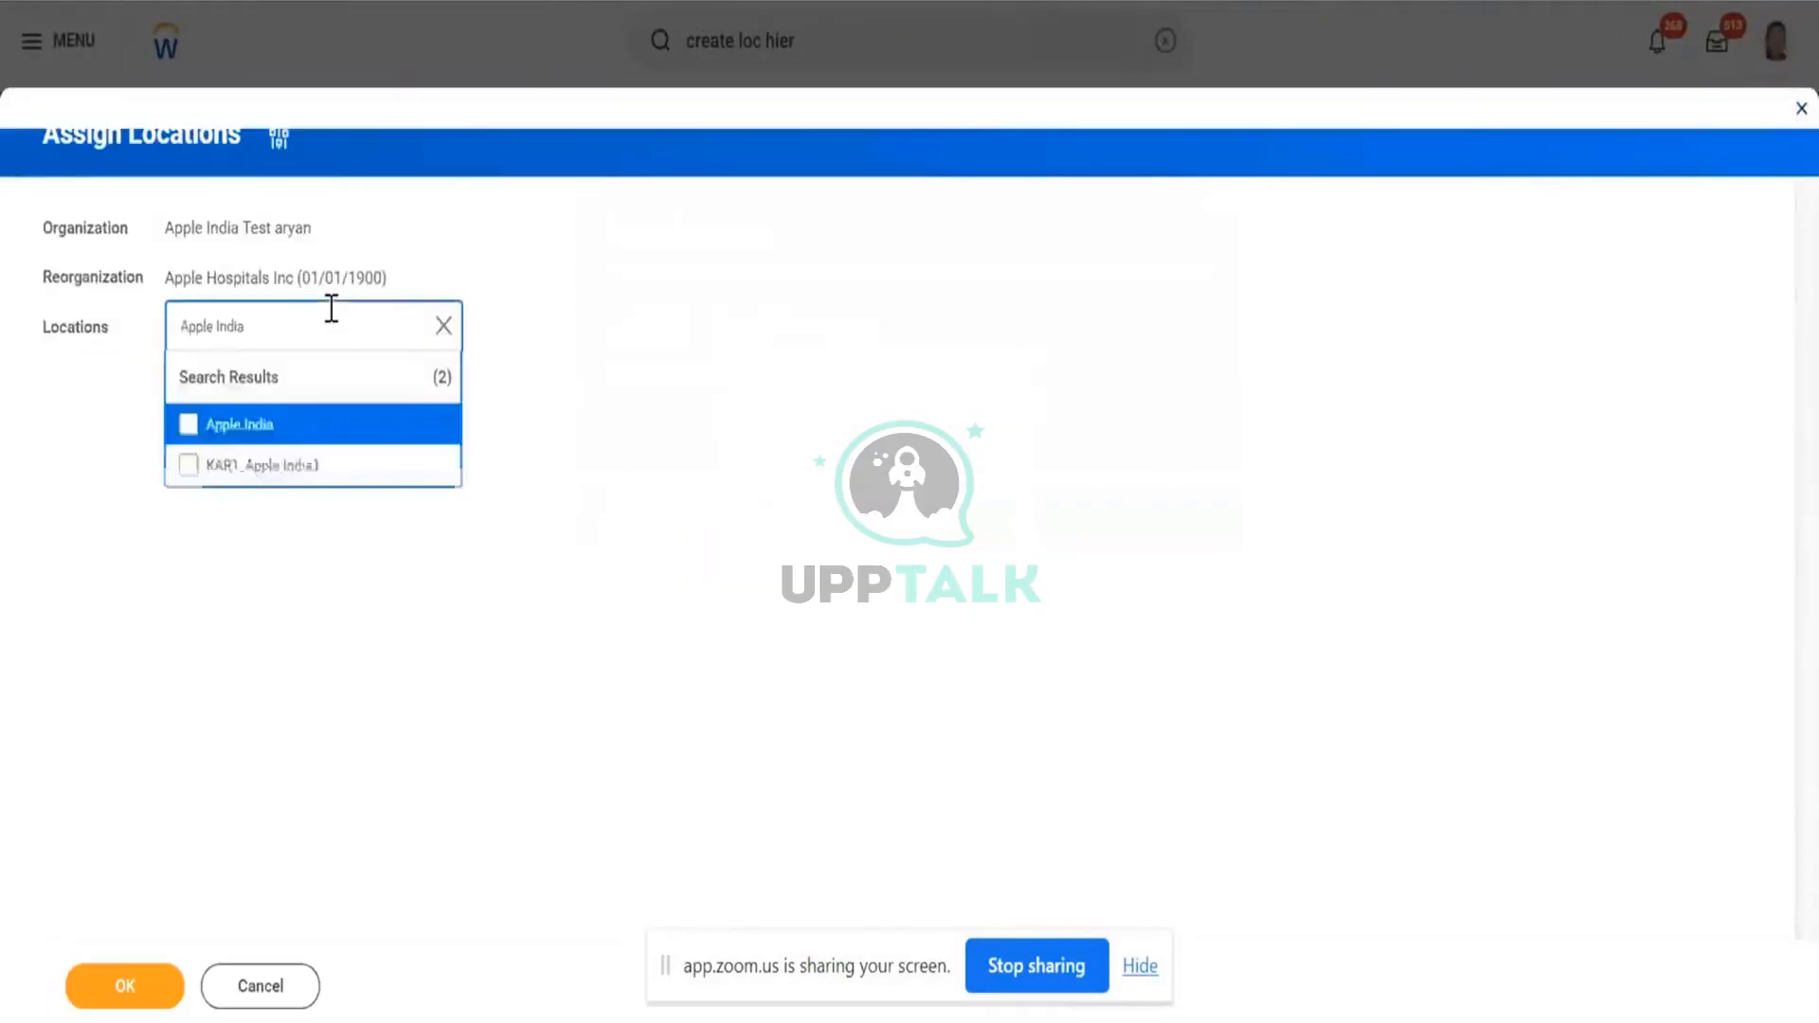
key("Return")
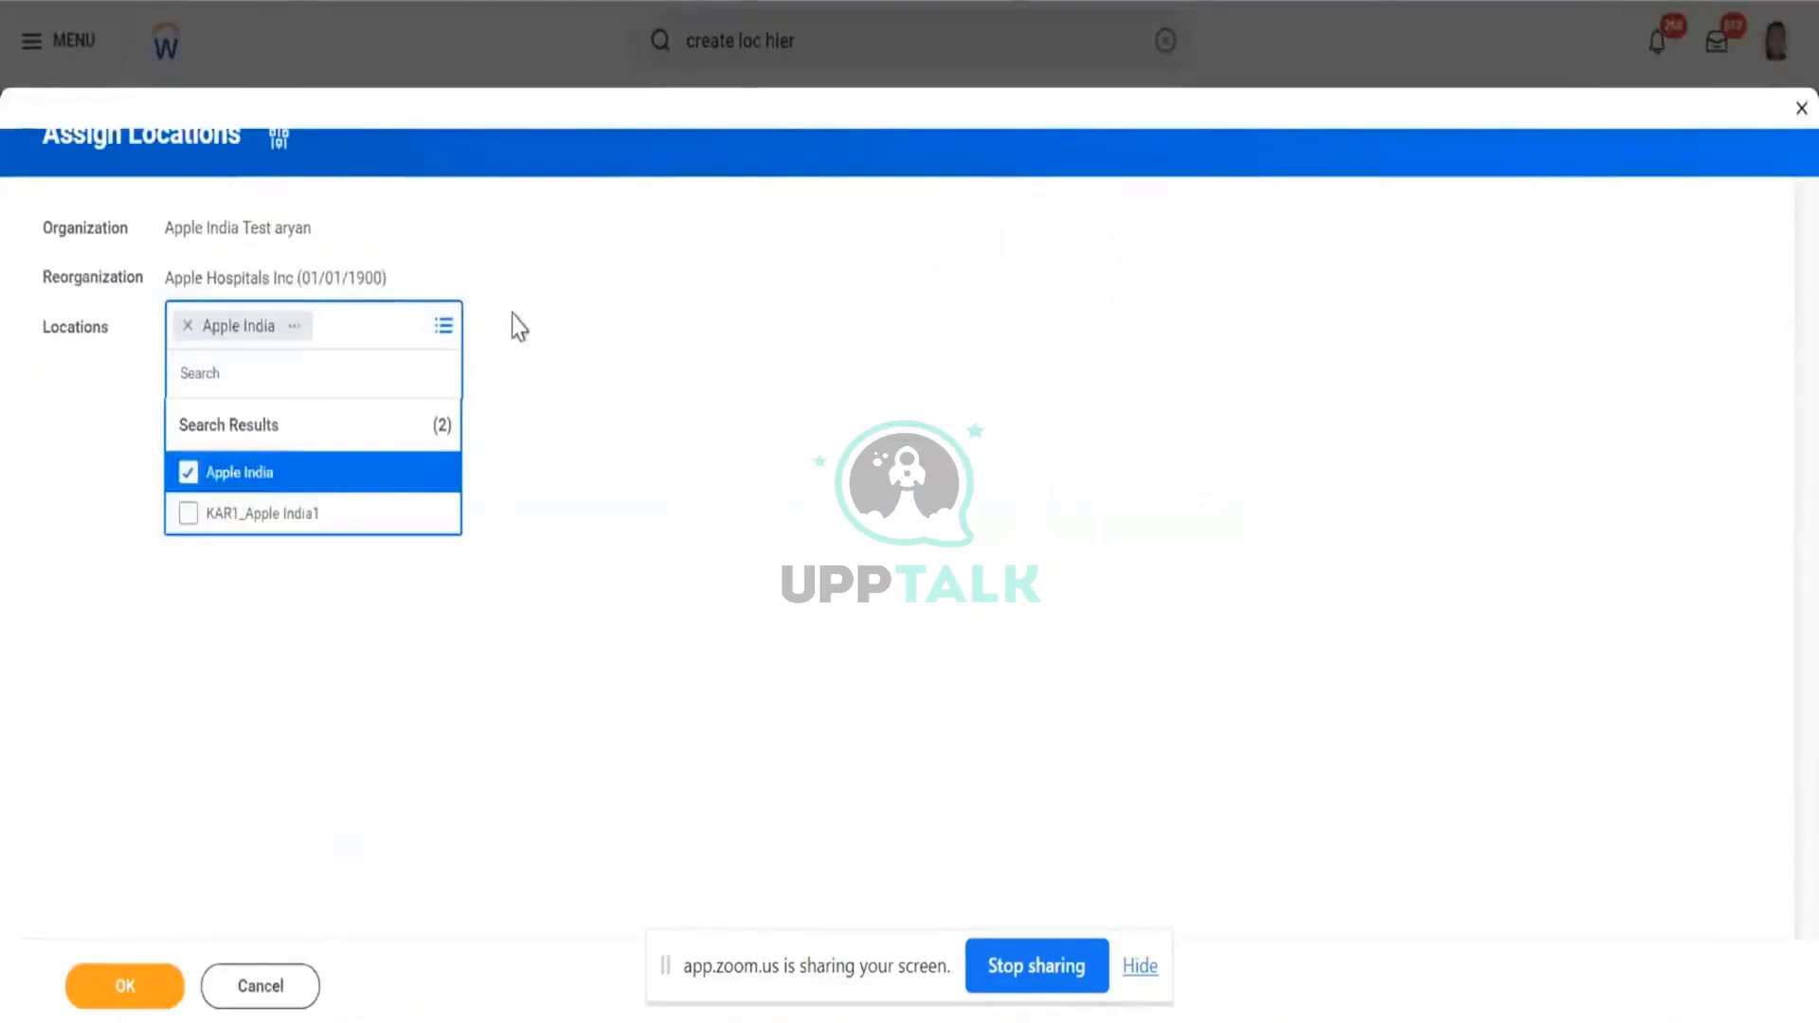
left_click(163, 654)
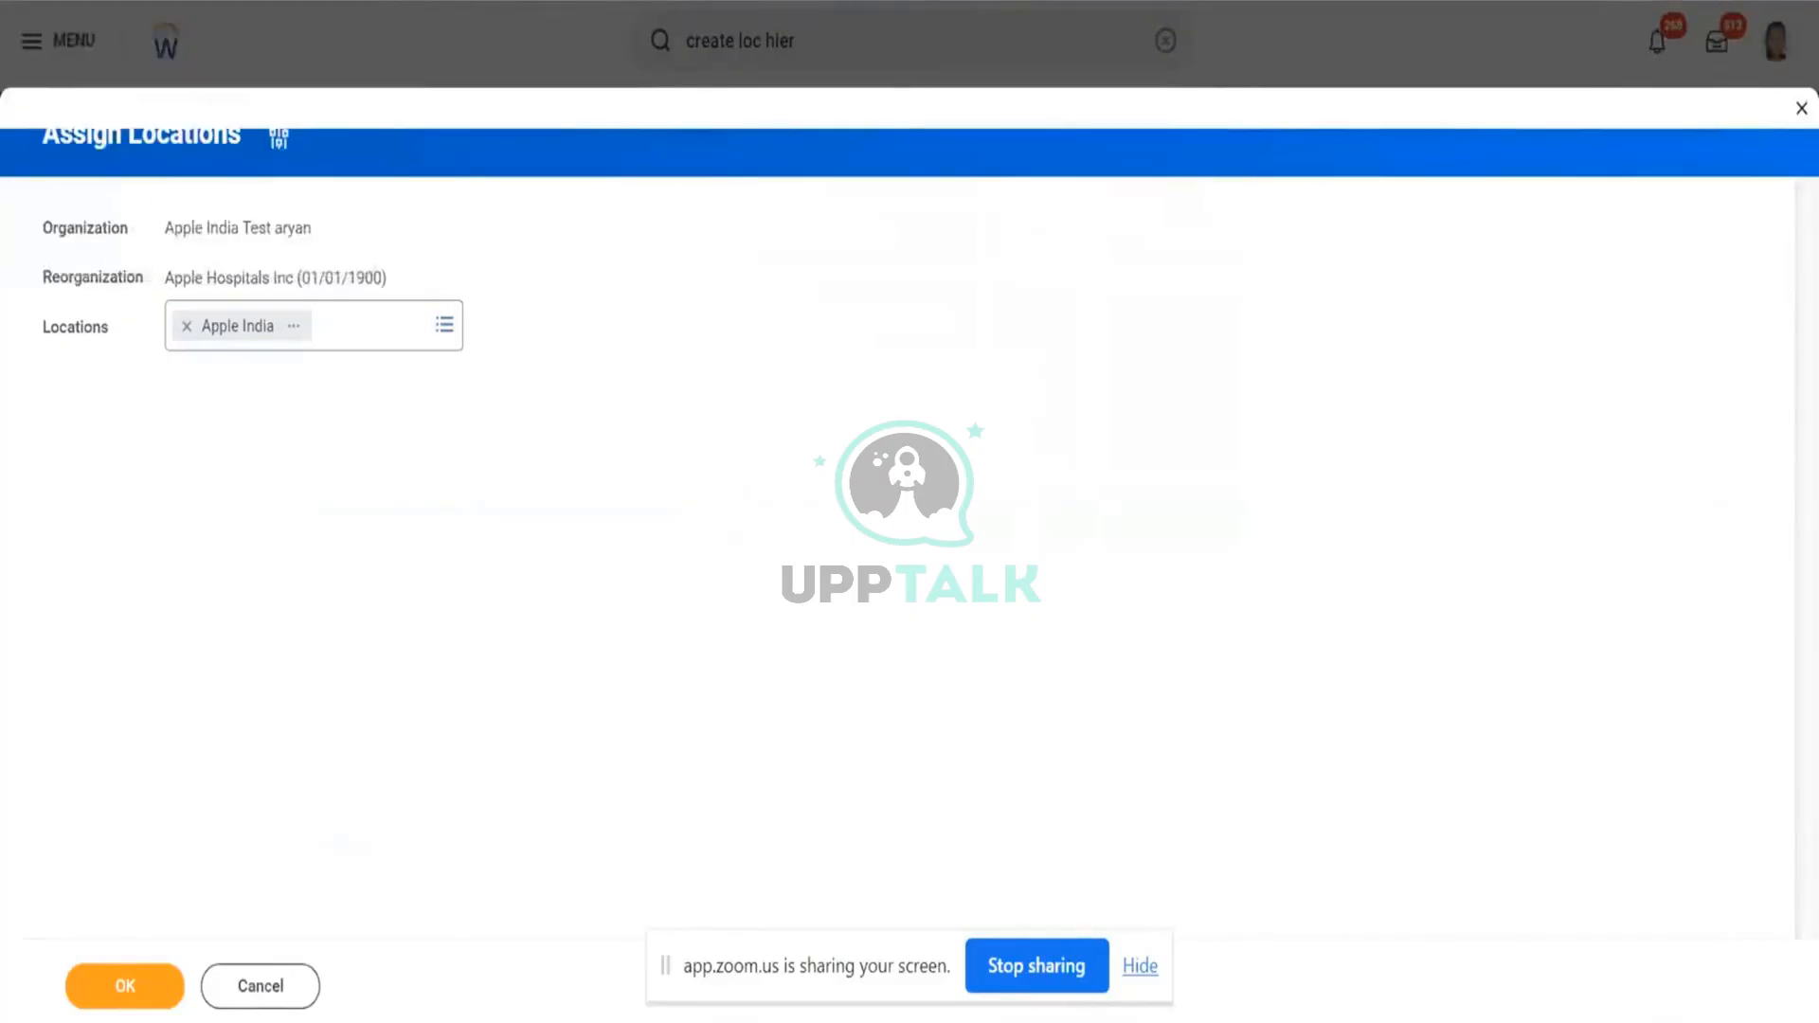
key("ctrl+Tab")
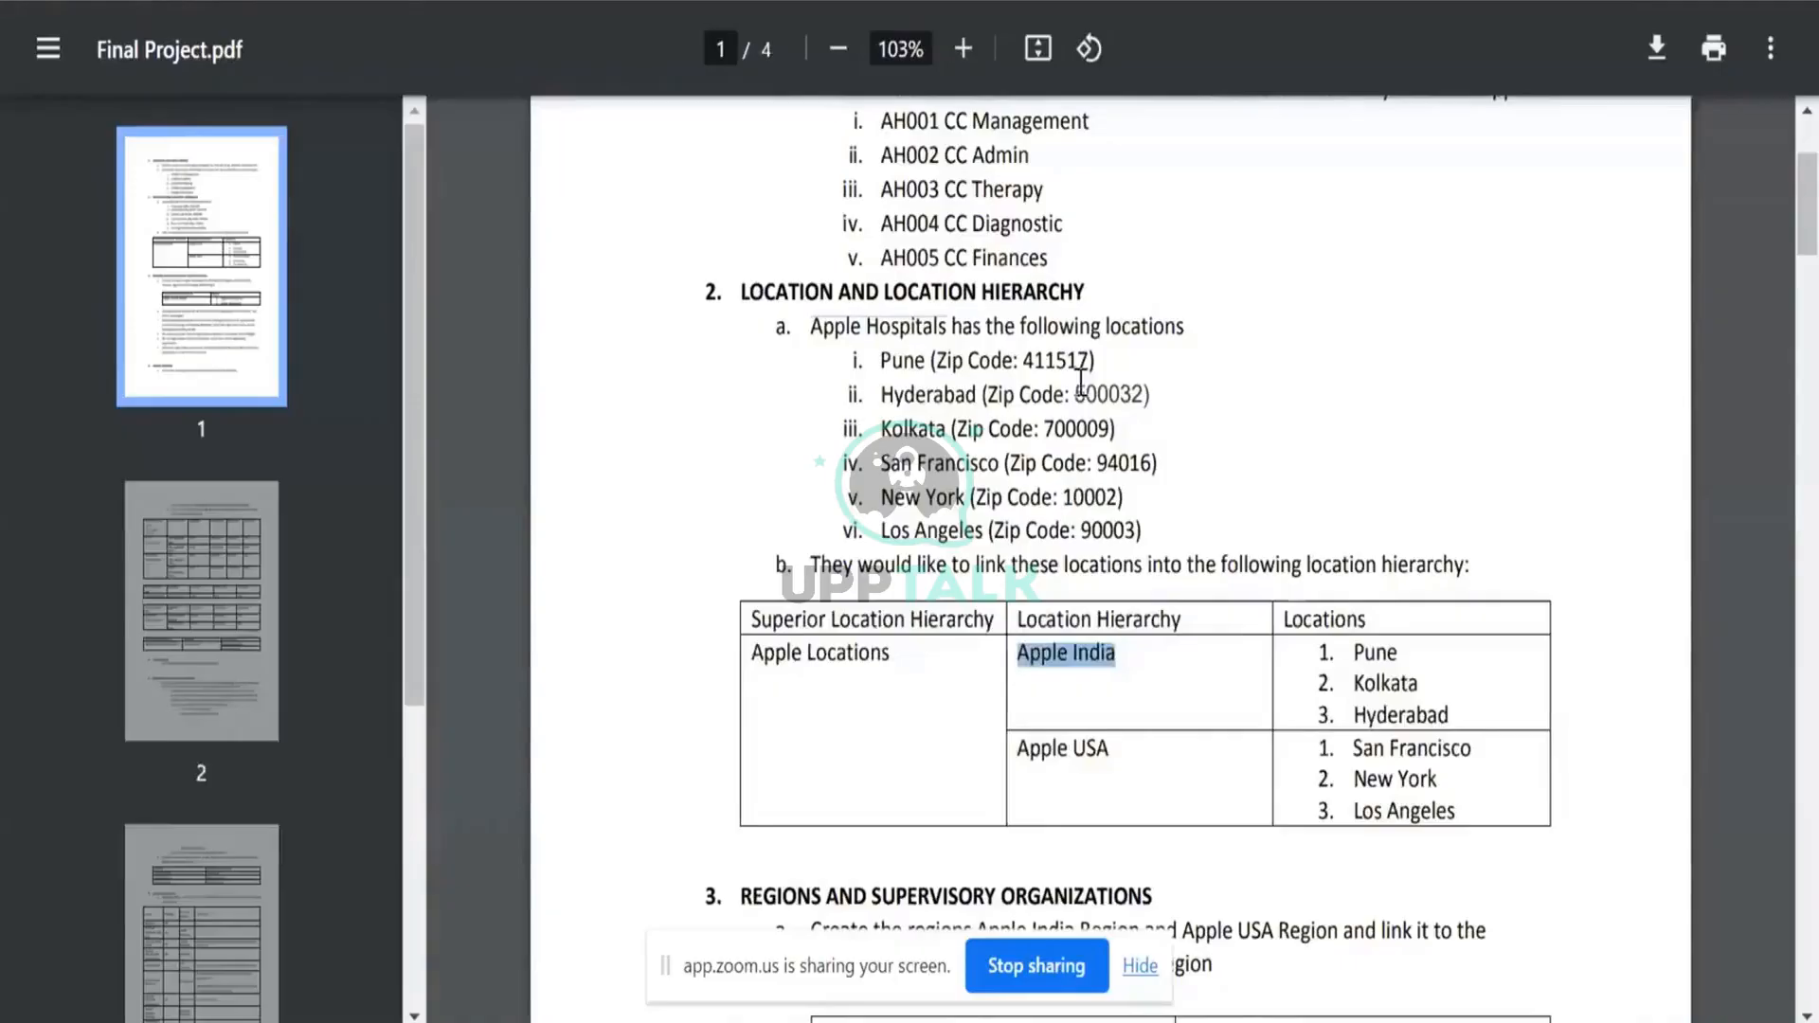
key("ctrl+Tab")
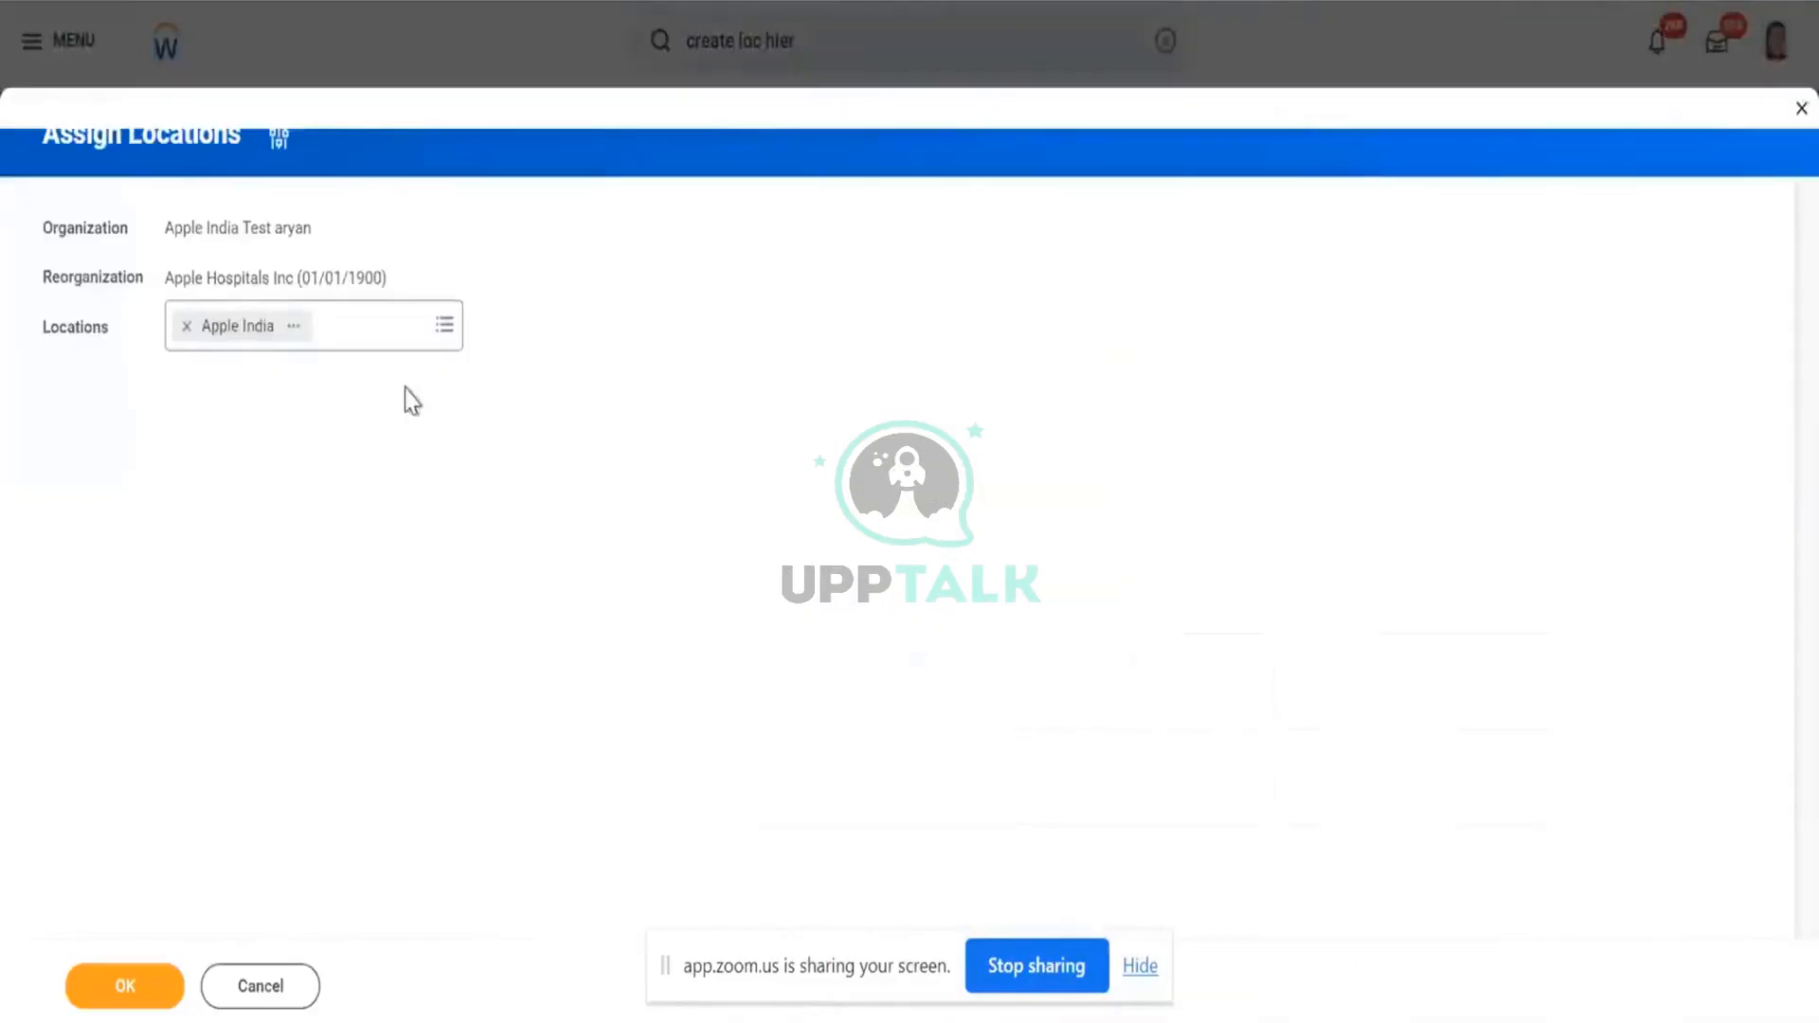
left_click(190, 325)
- Search the assignable locations for "pune" and preview the details of one plain Pune result
type("p")
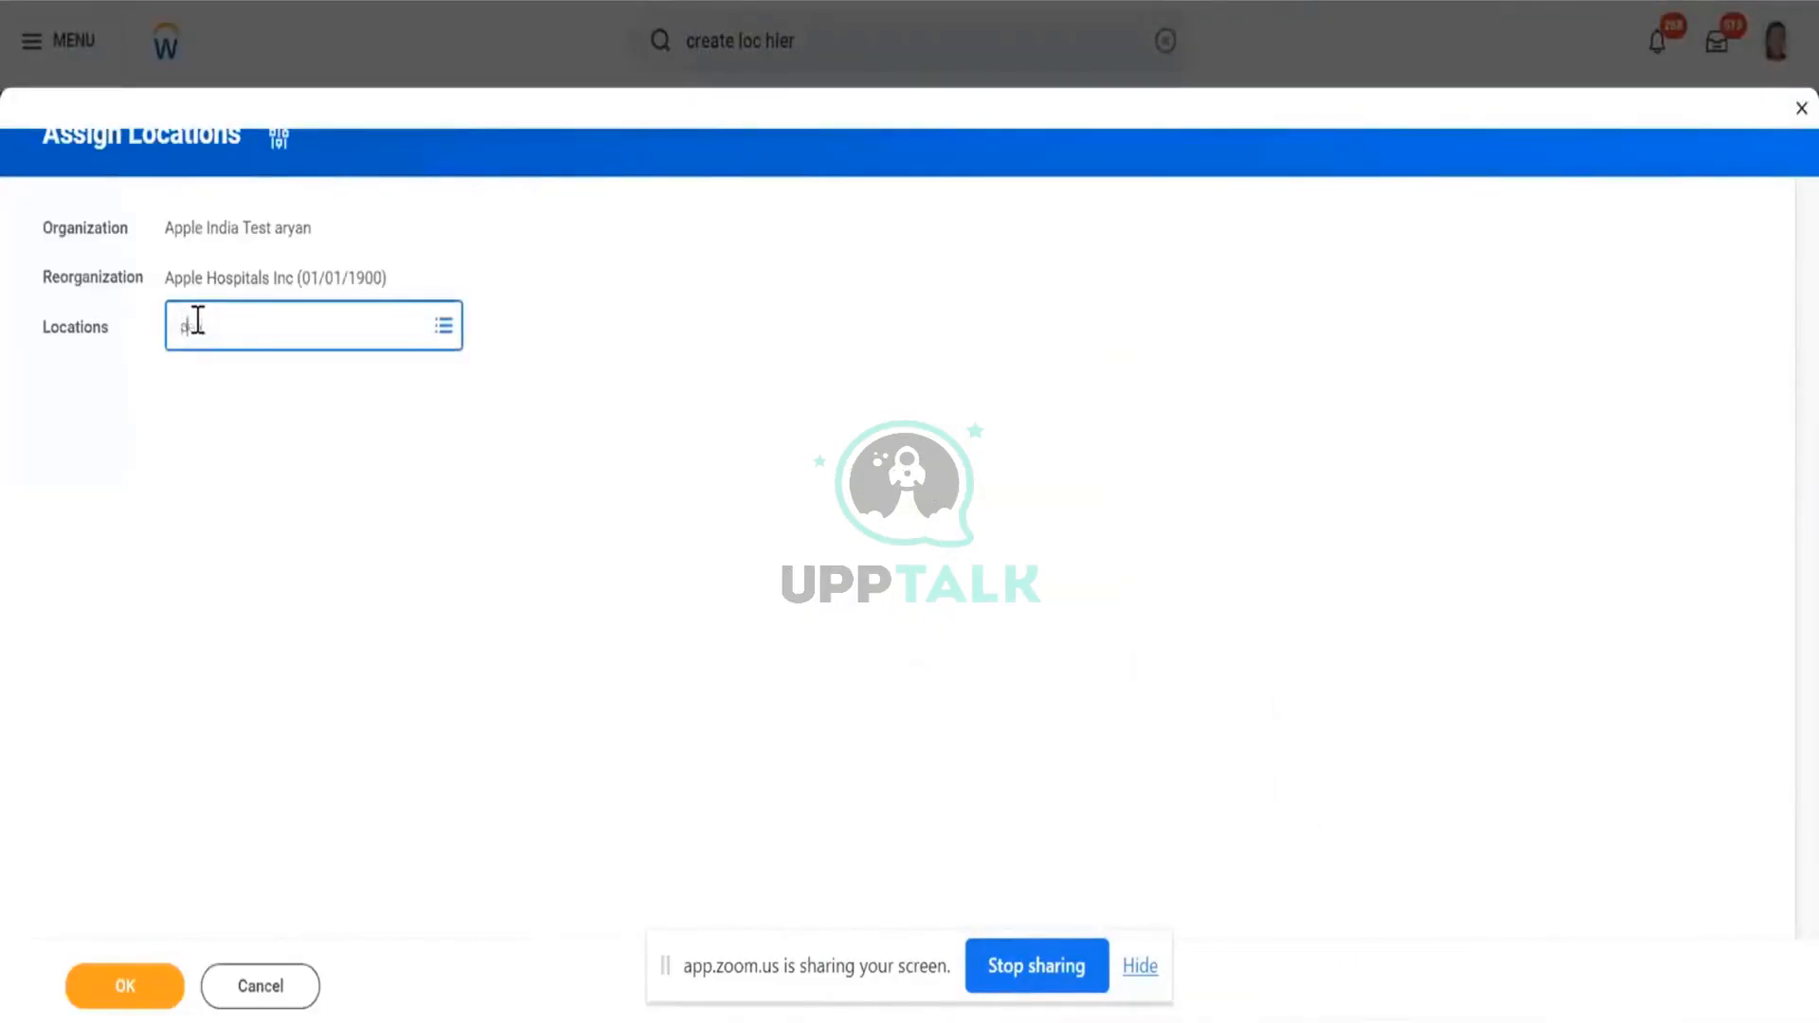
type("une")
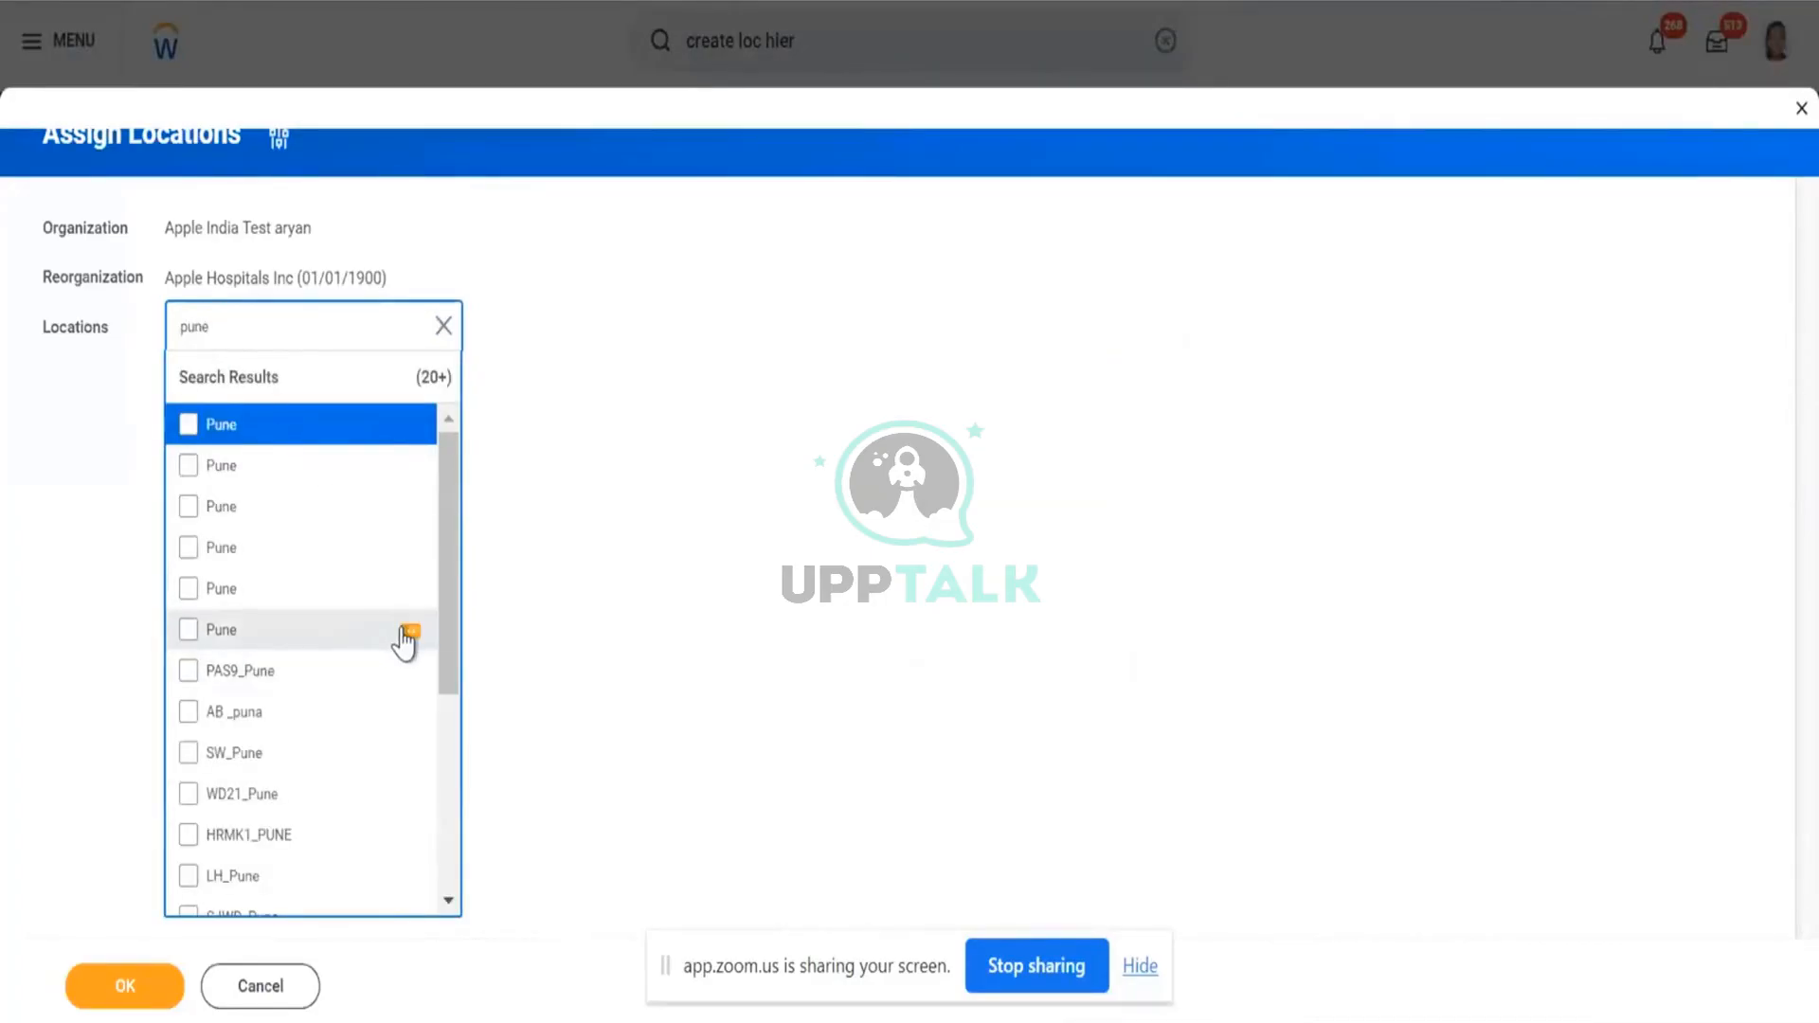
left_click(408, 633)
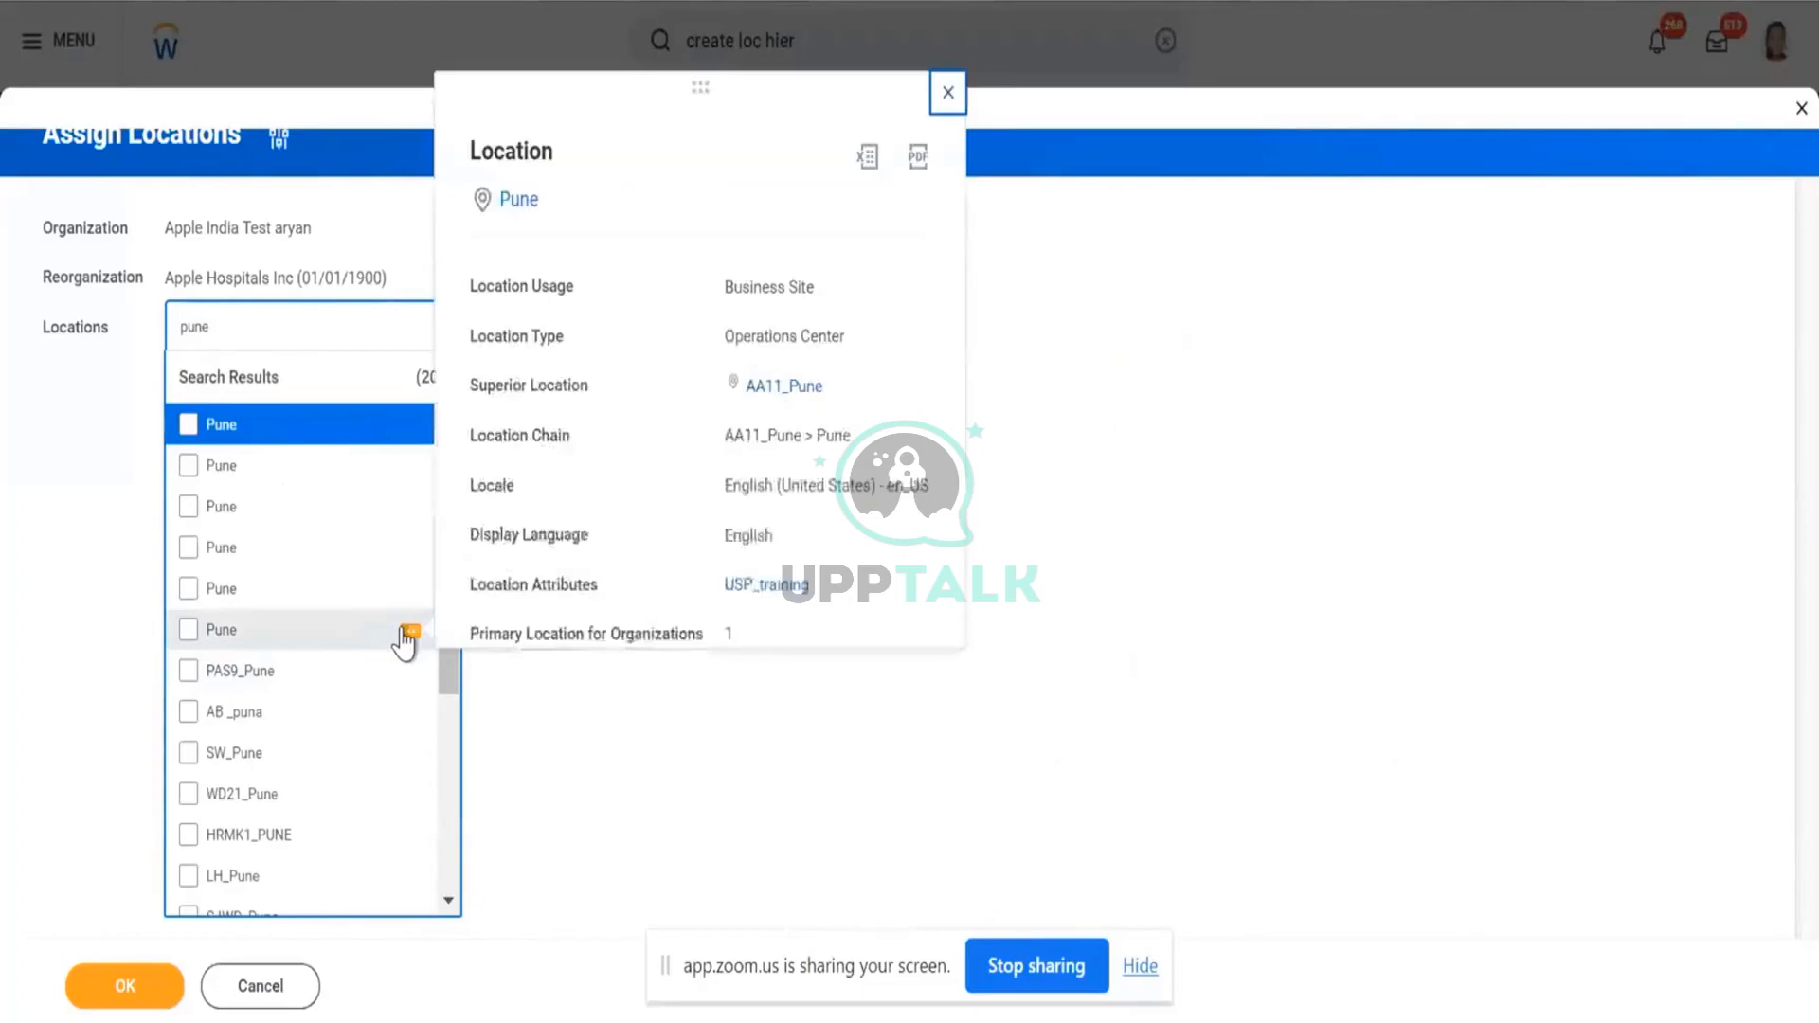
left_click(1293, 457)
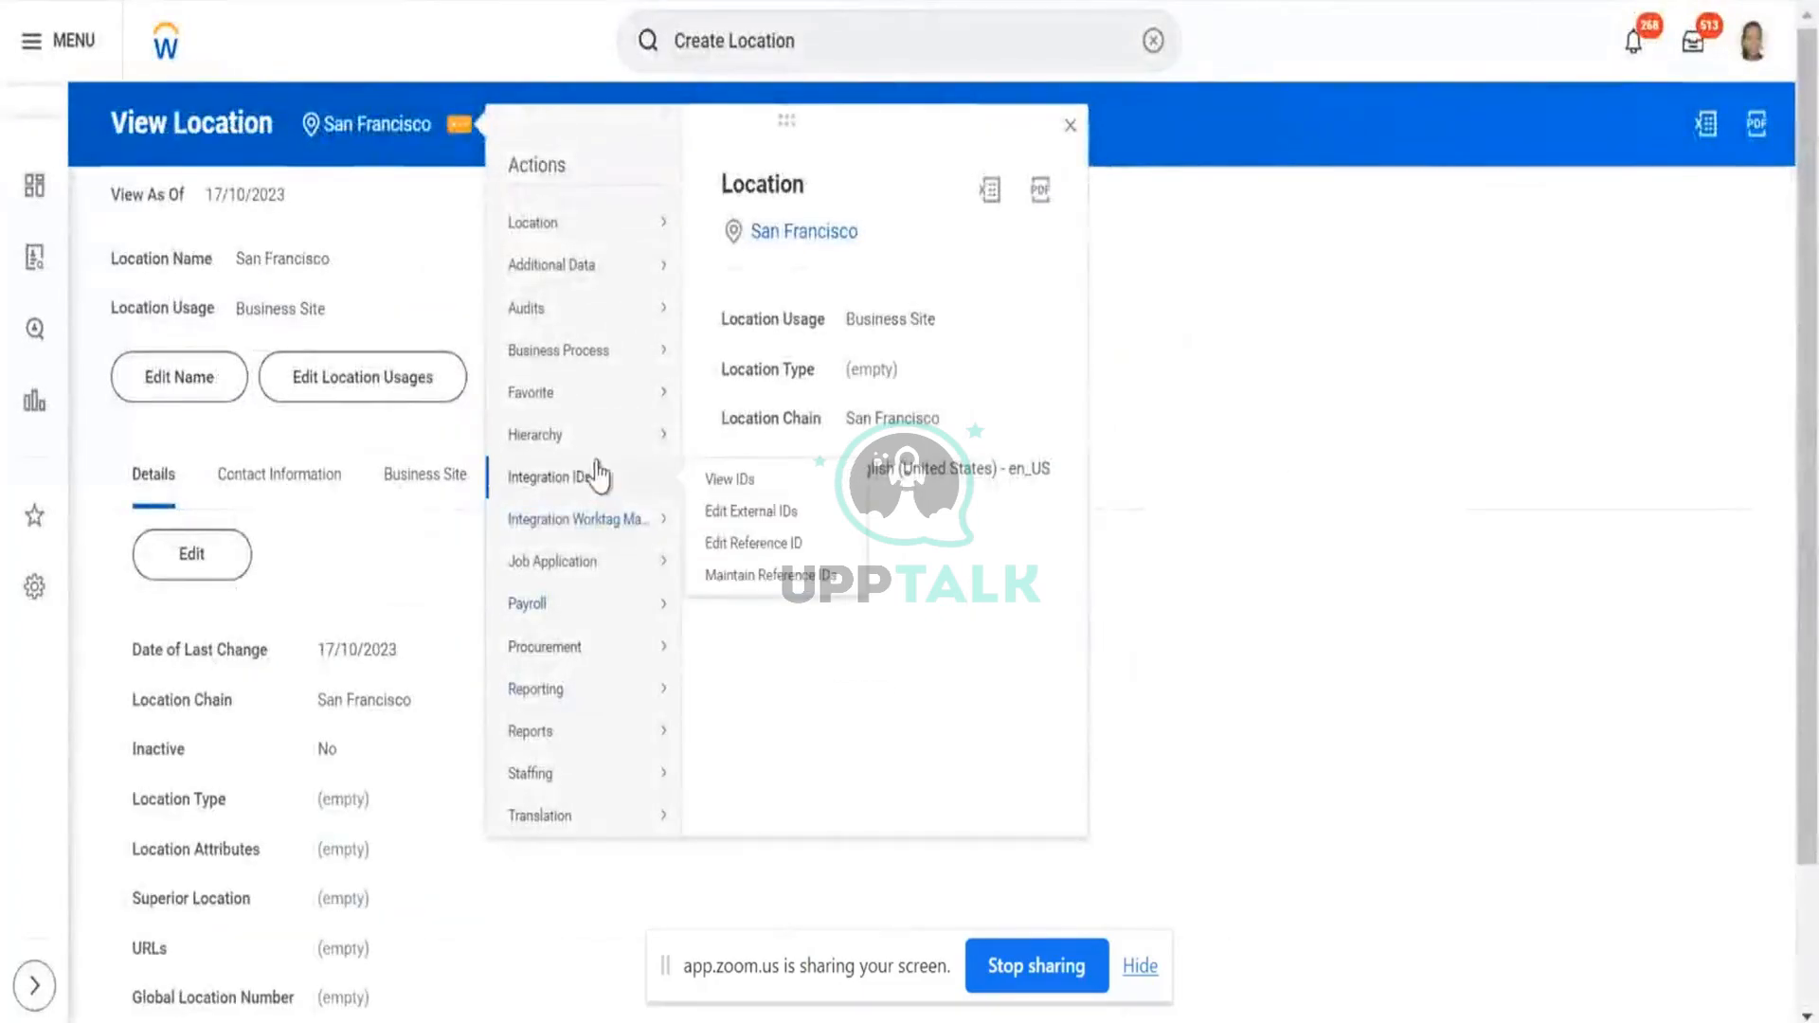
- View the San Francisco location's integration IDs in the other tab, copy its Location_ID value and return to the location assignment
left_click(706, 481)
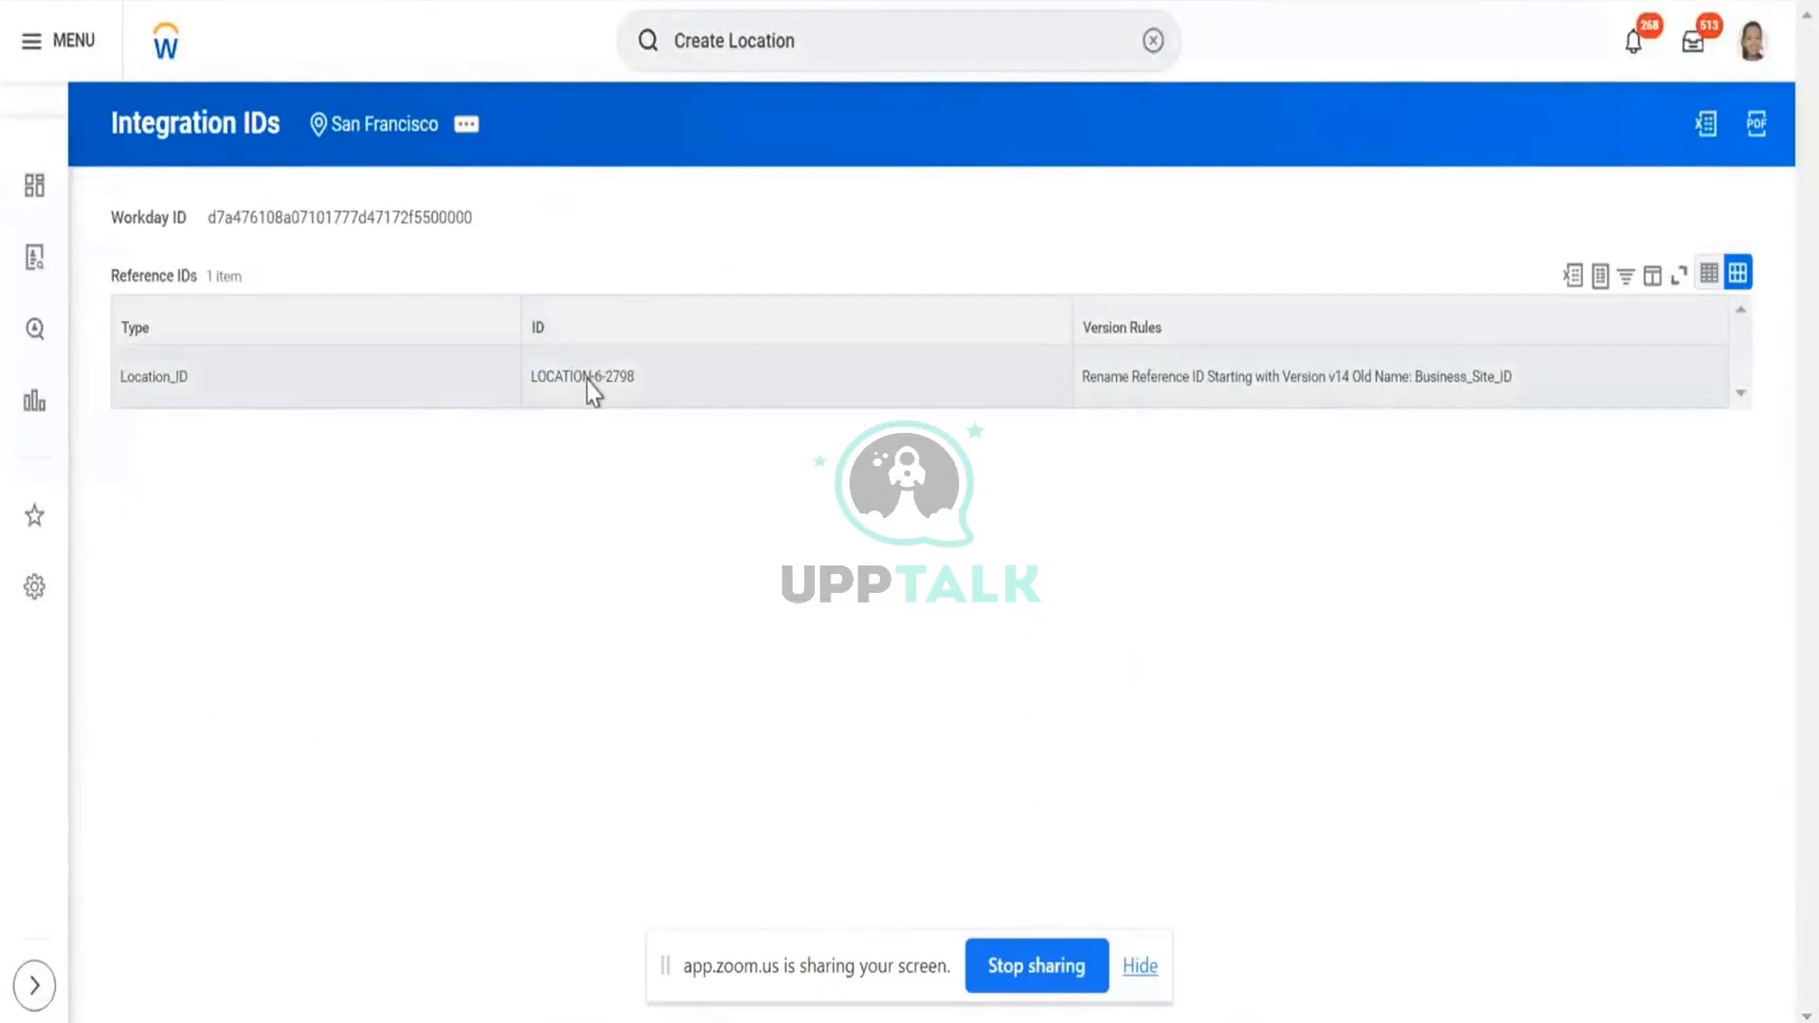
triple_click(588, 381)
key("ctrl+c")
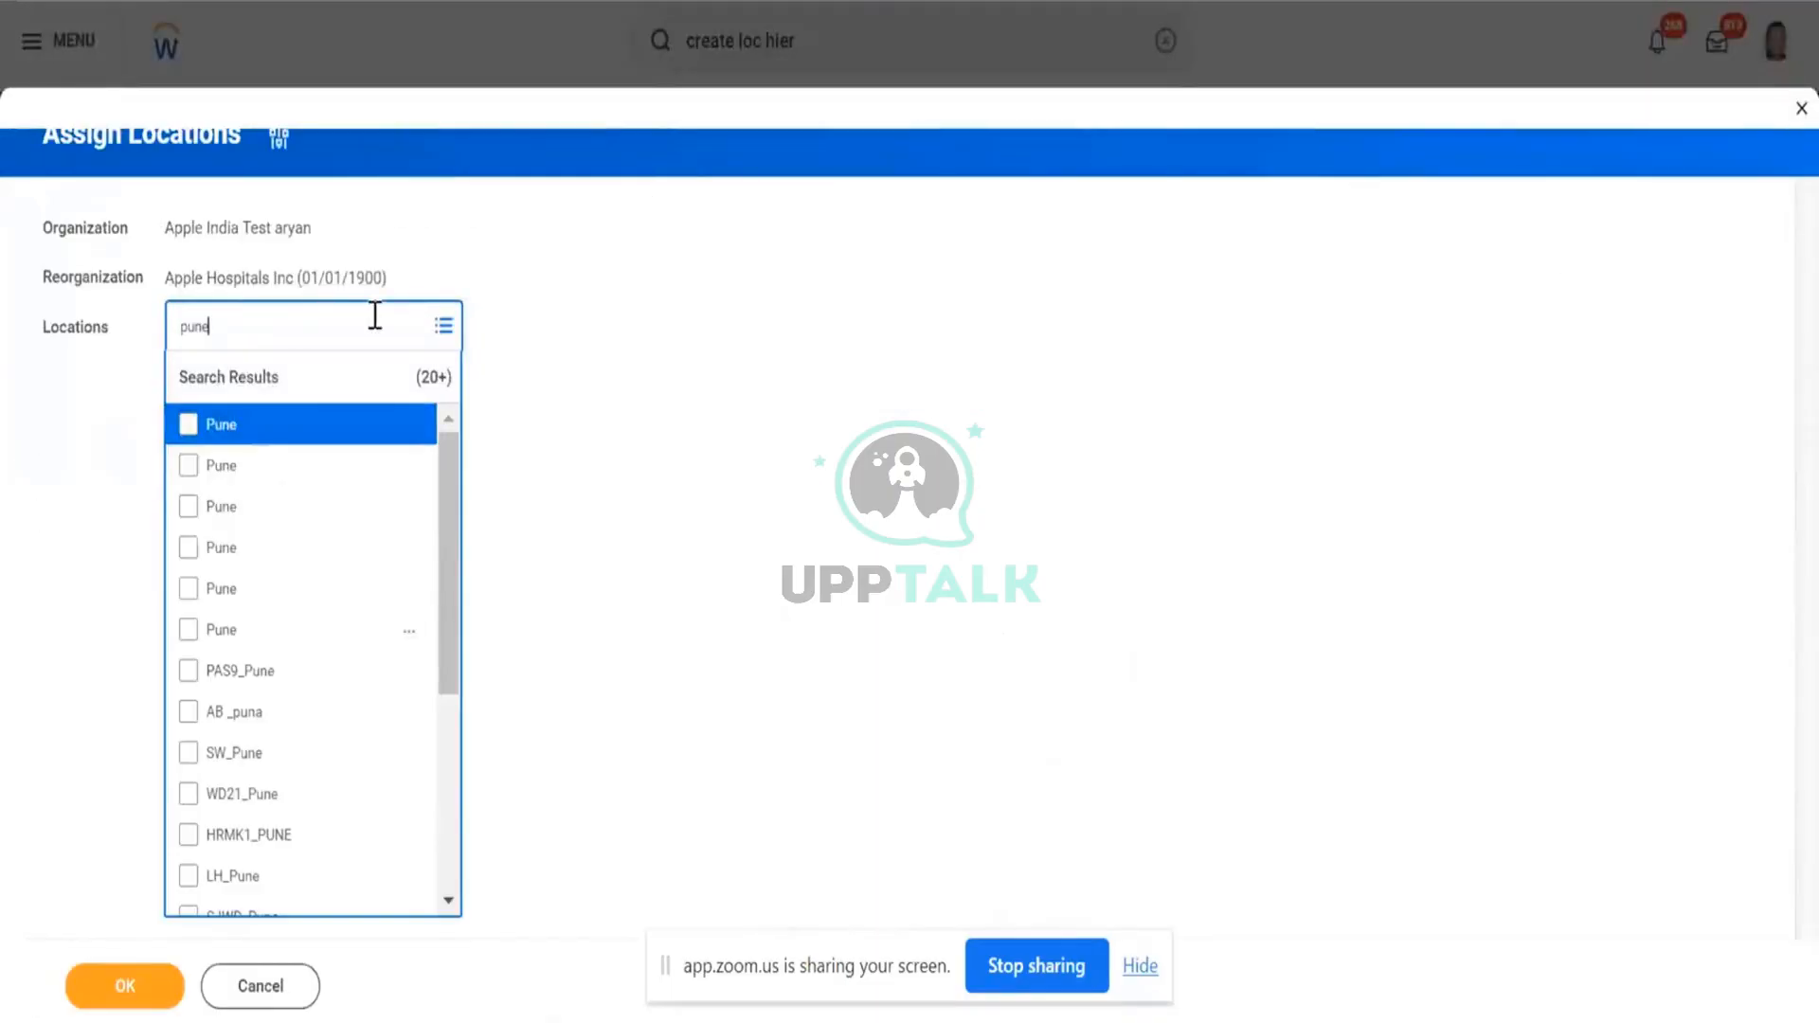
- Search the assignable locations for the copied Location_ID value and clear that search
key("ctrl+a")
key("ctrl+v")
key("Return")
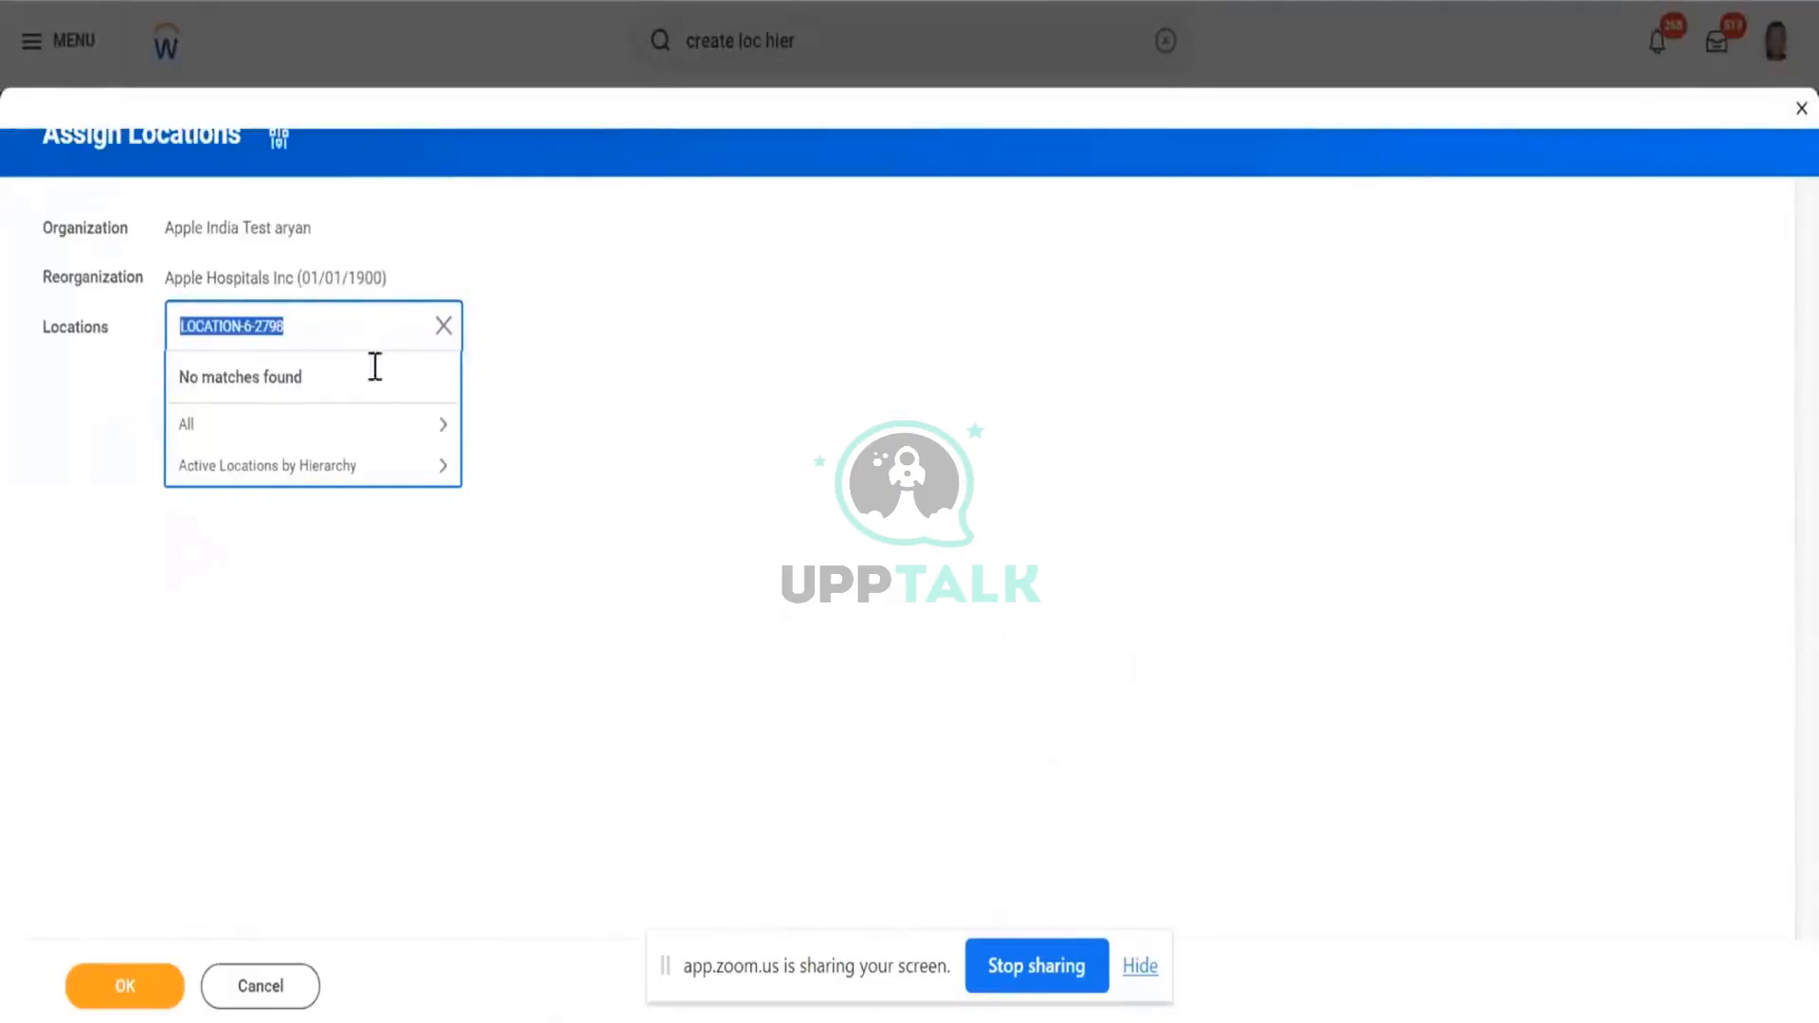
left_click(386, 445)
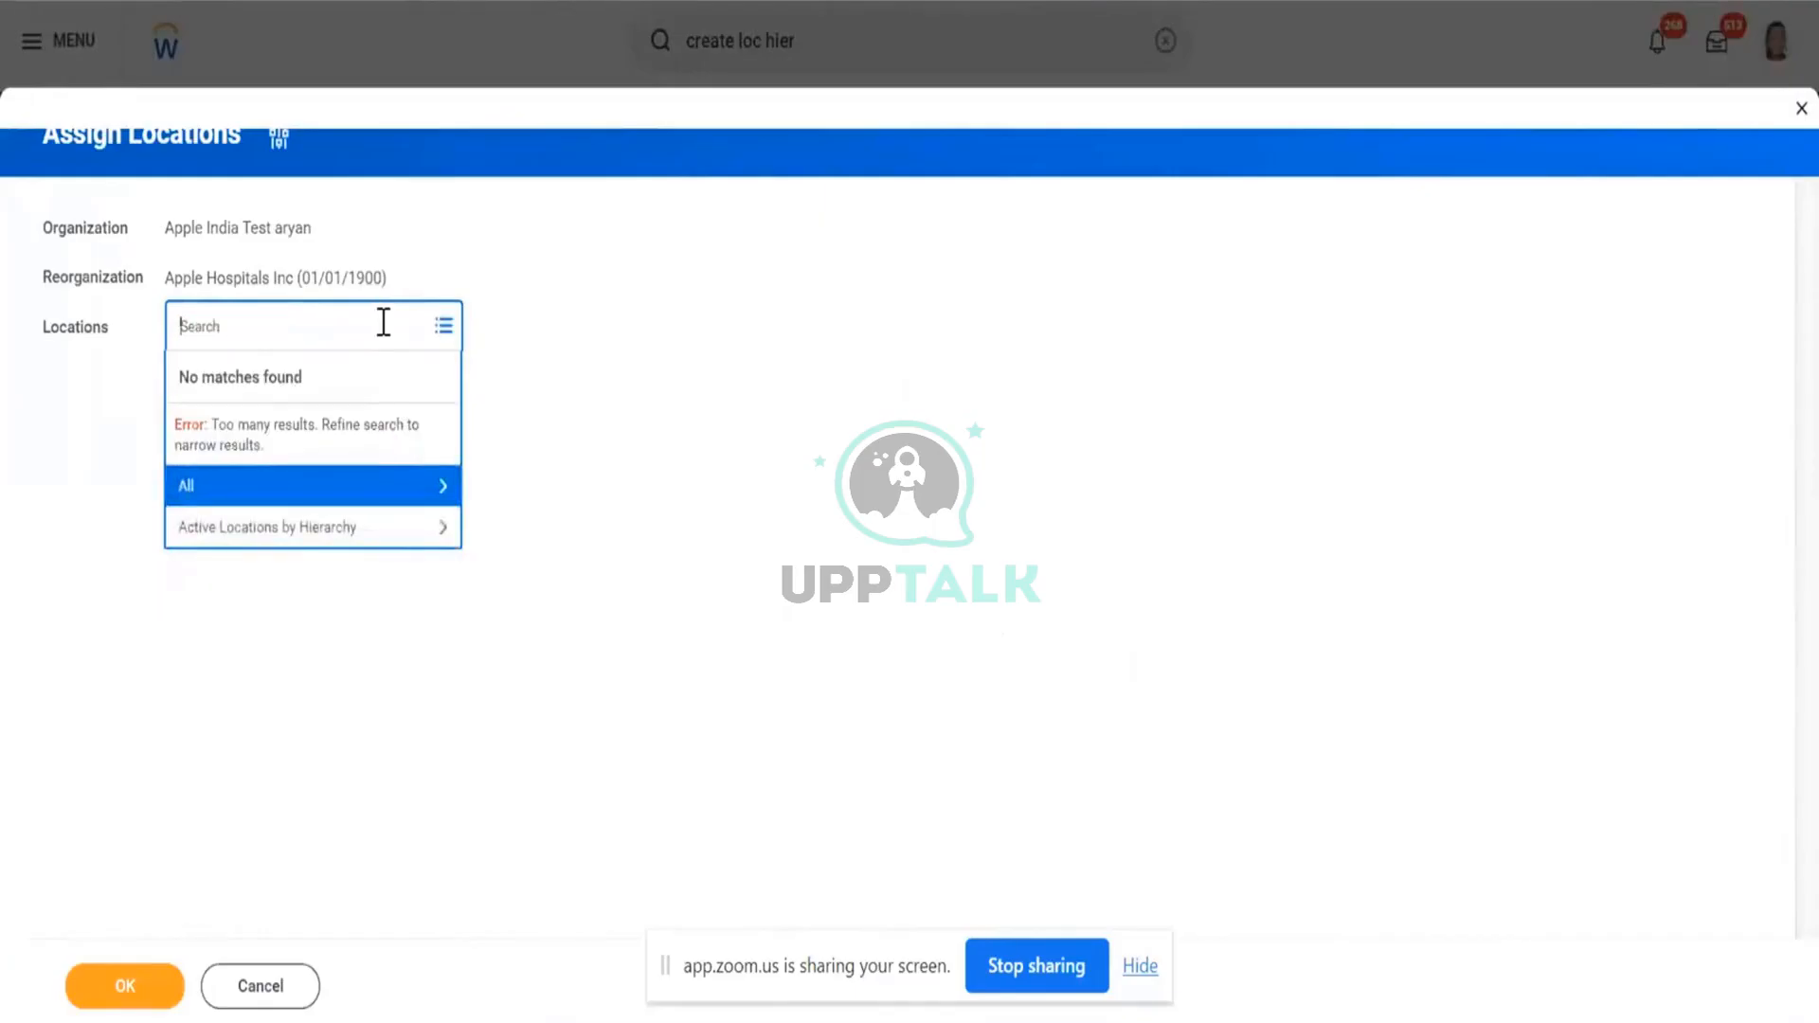
- Search the assignable locations for "pune" and preview the details of each plain Pune result
type("pune")
key("Return")
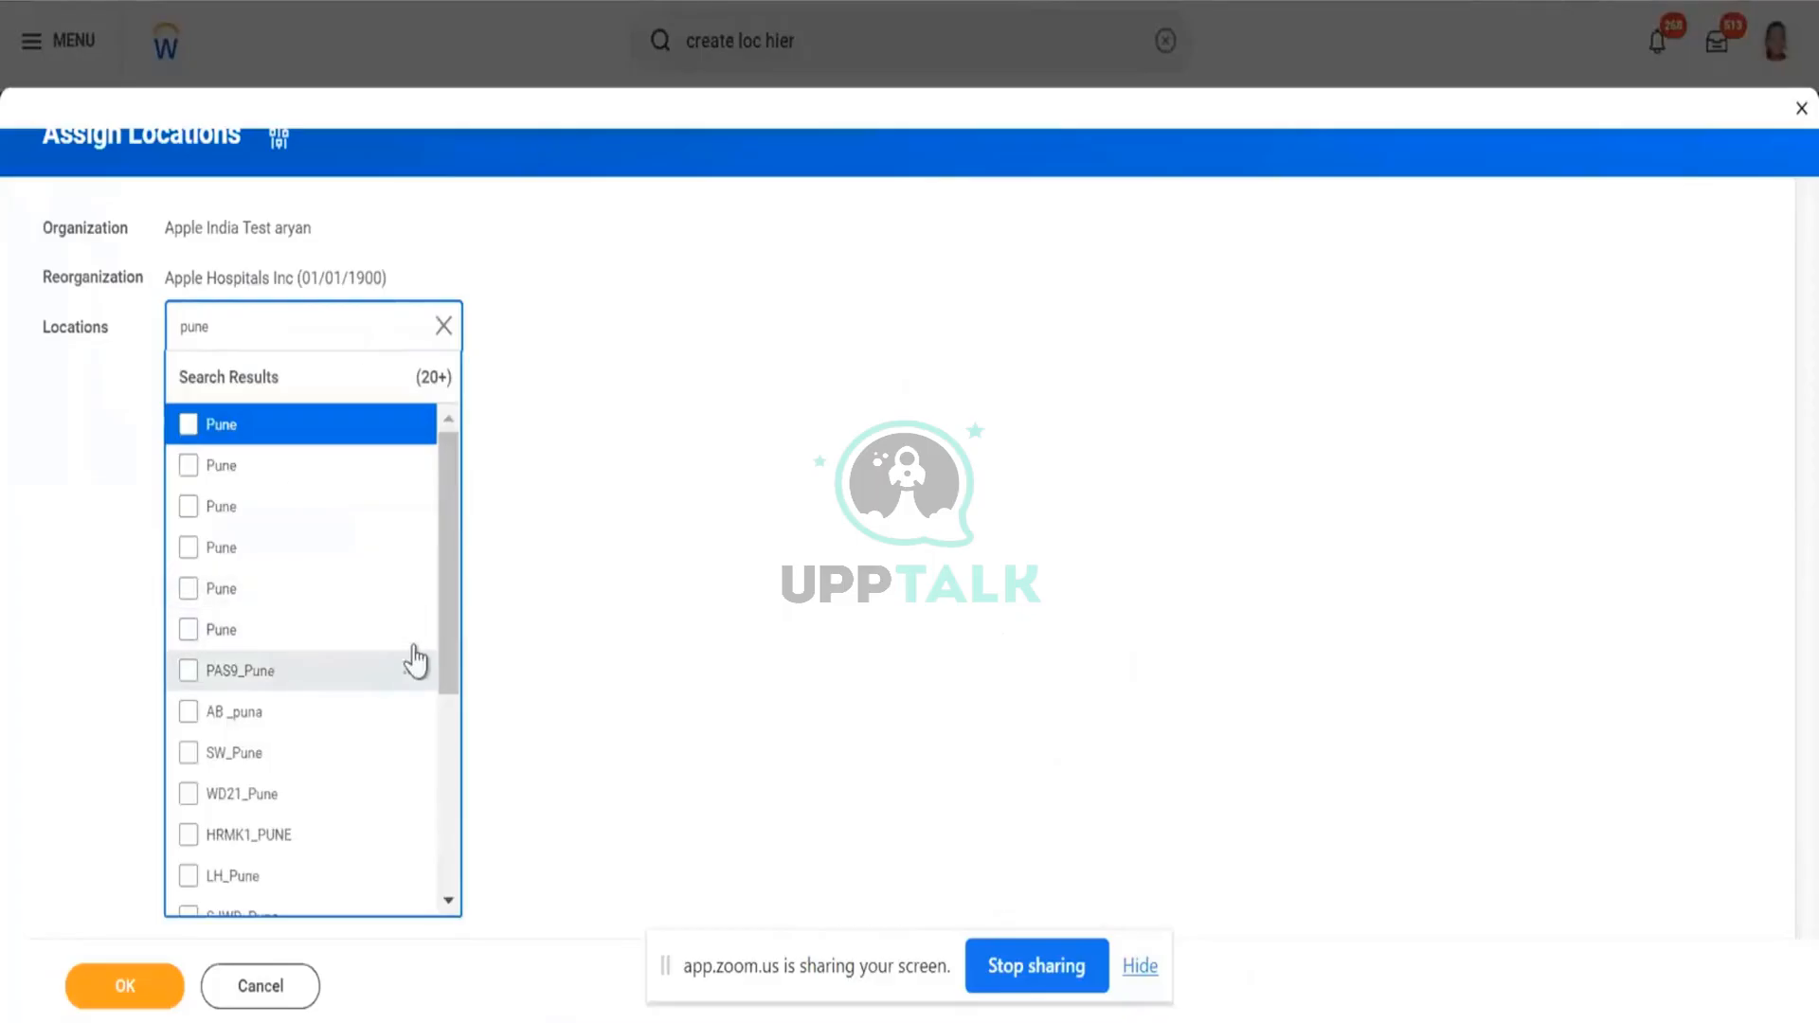
left_click(411, 632)
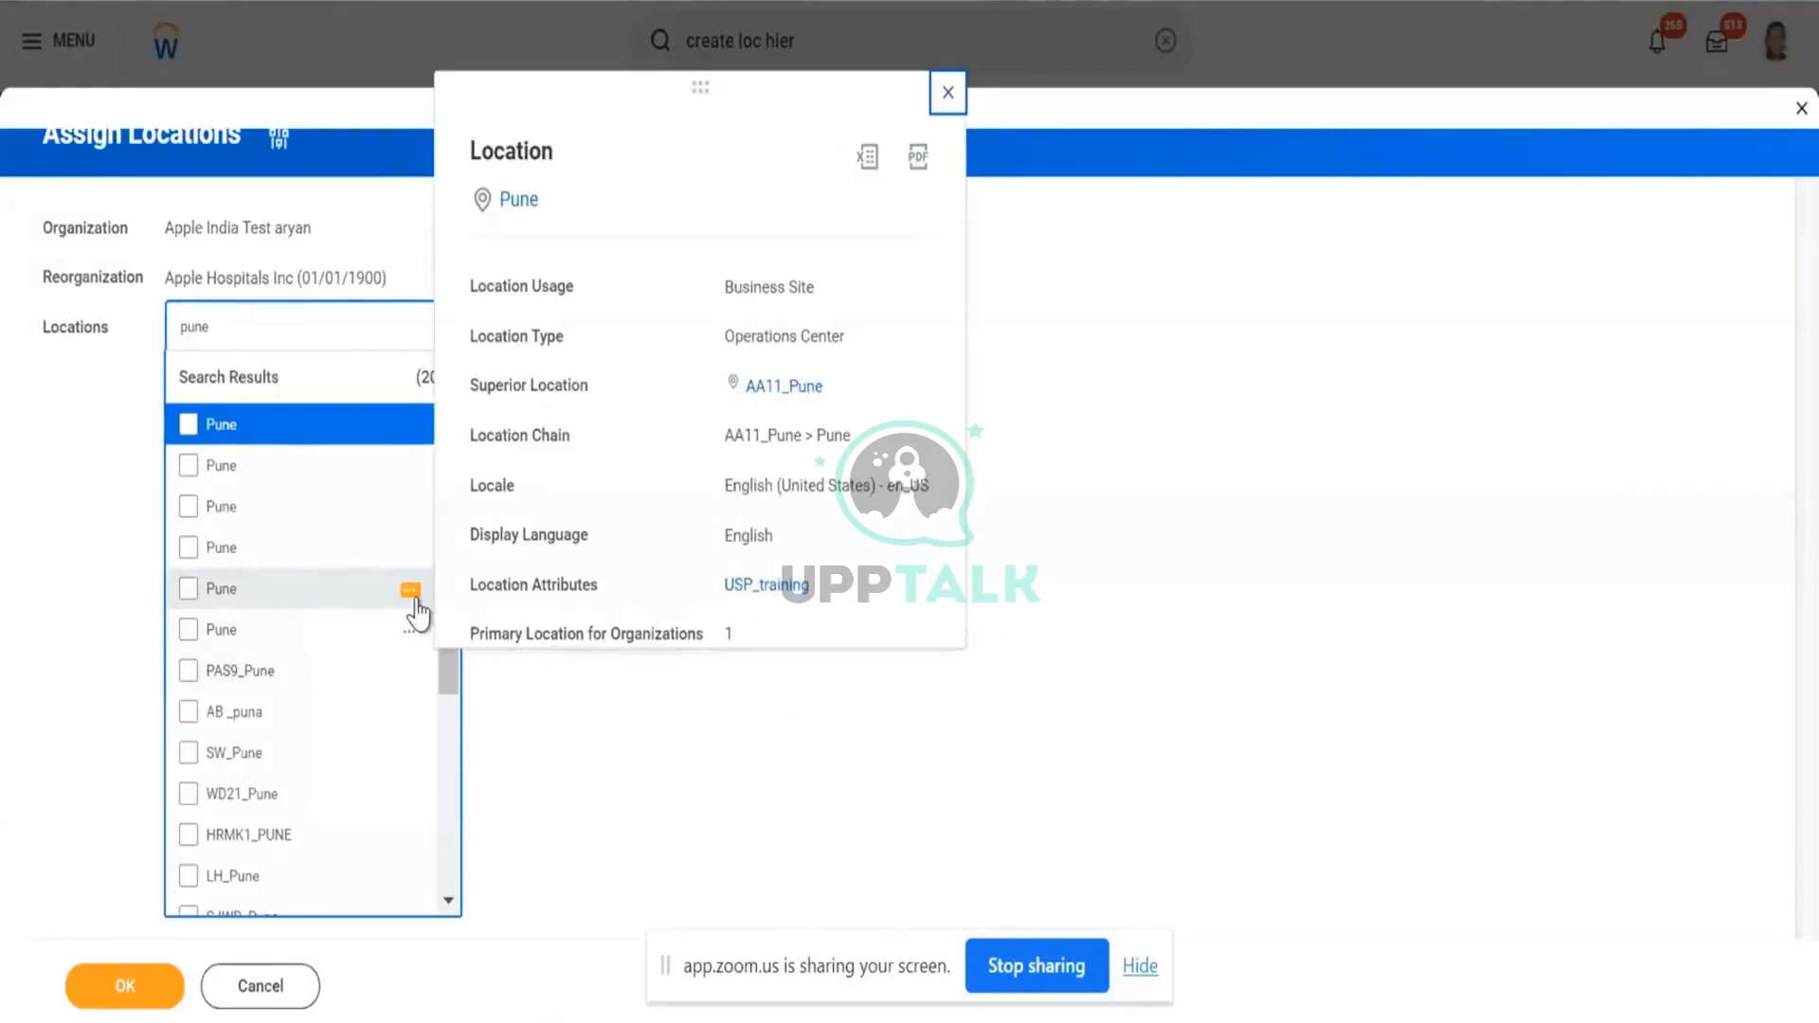
left_click(412, 592)
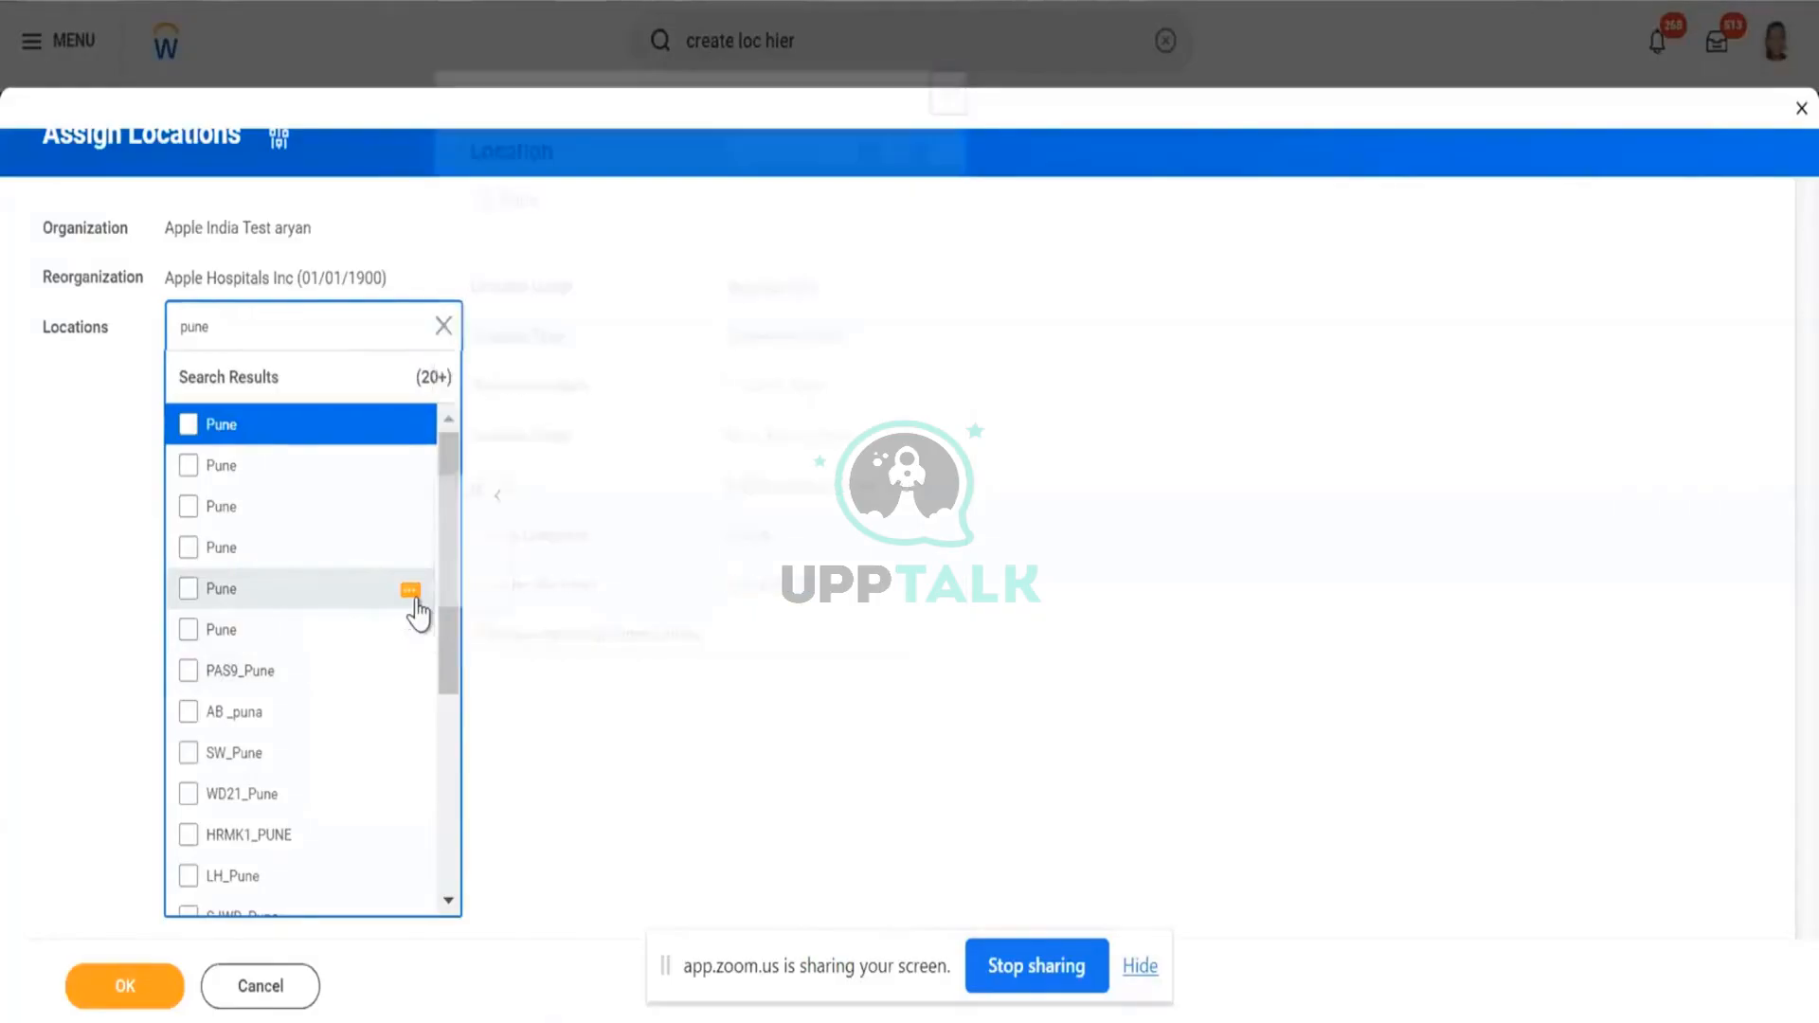
left_click(411, 550)
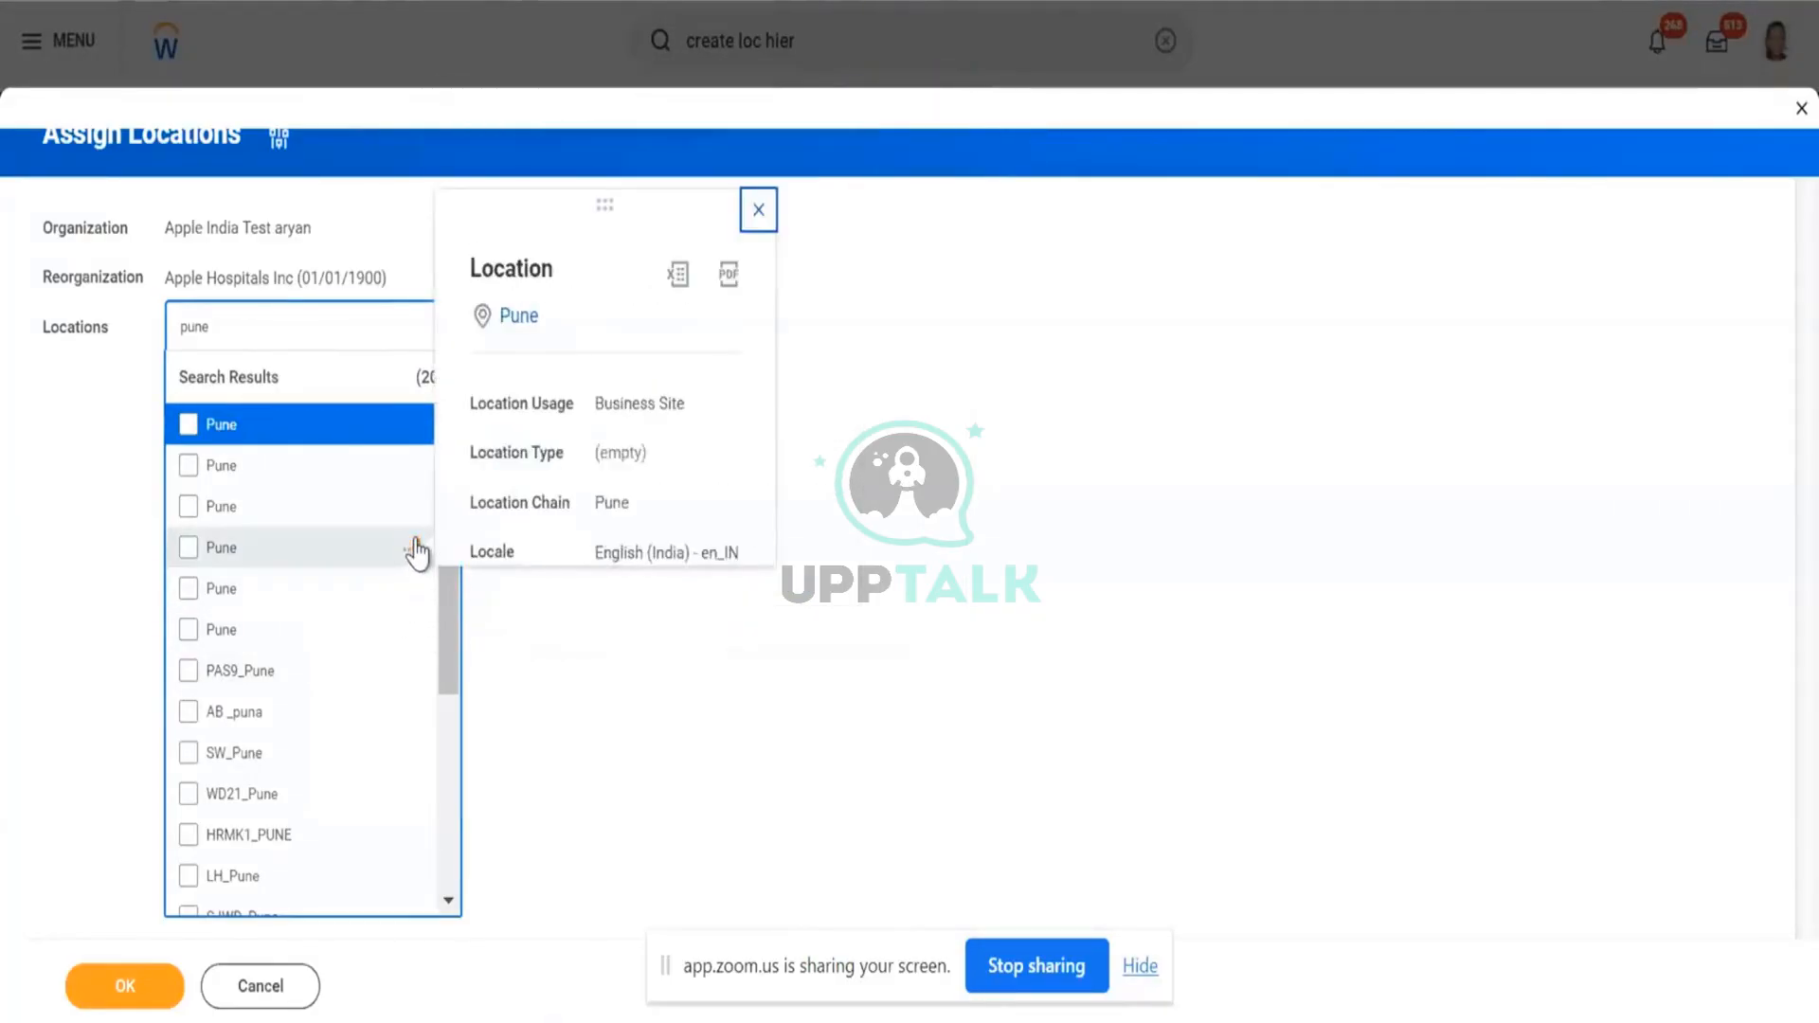
left_click(412, 512)
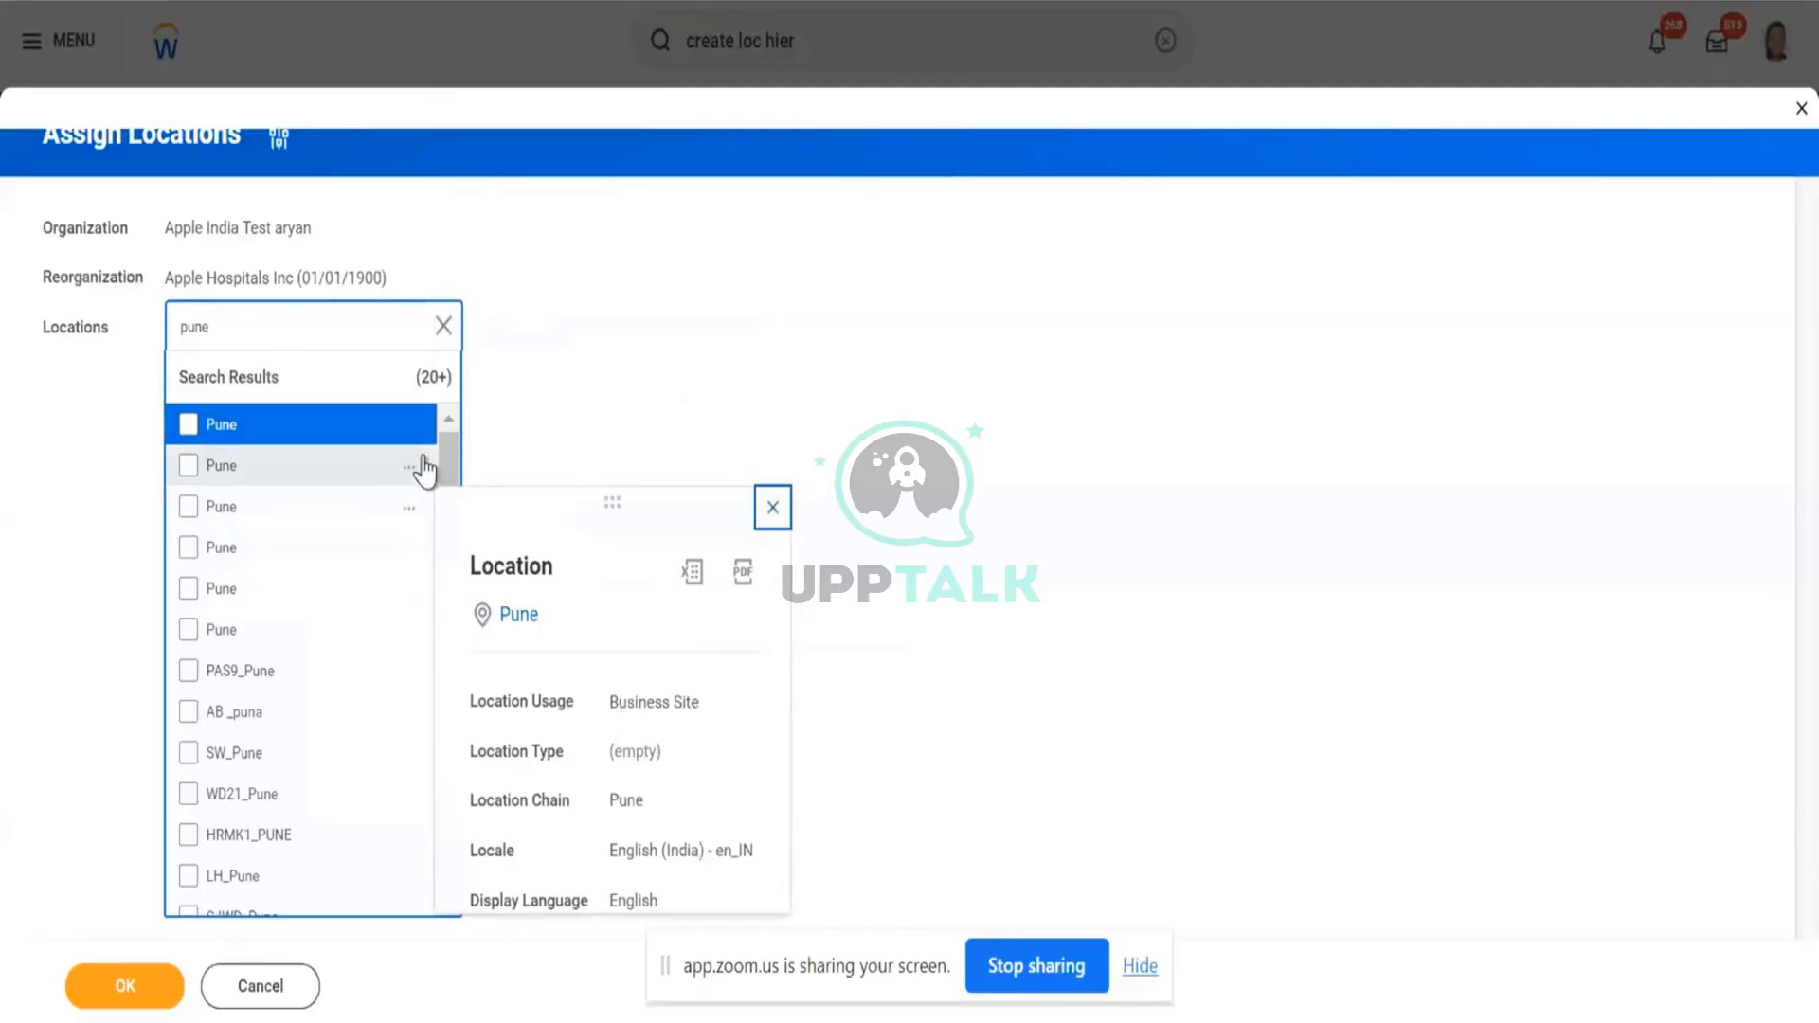
left_click(409, 469)
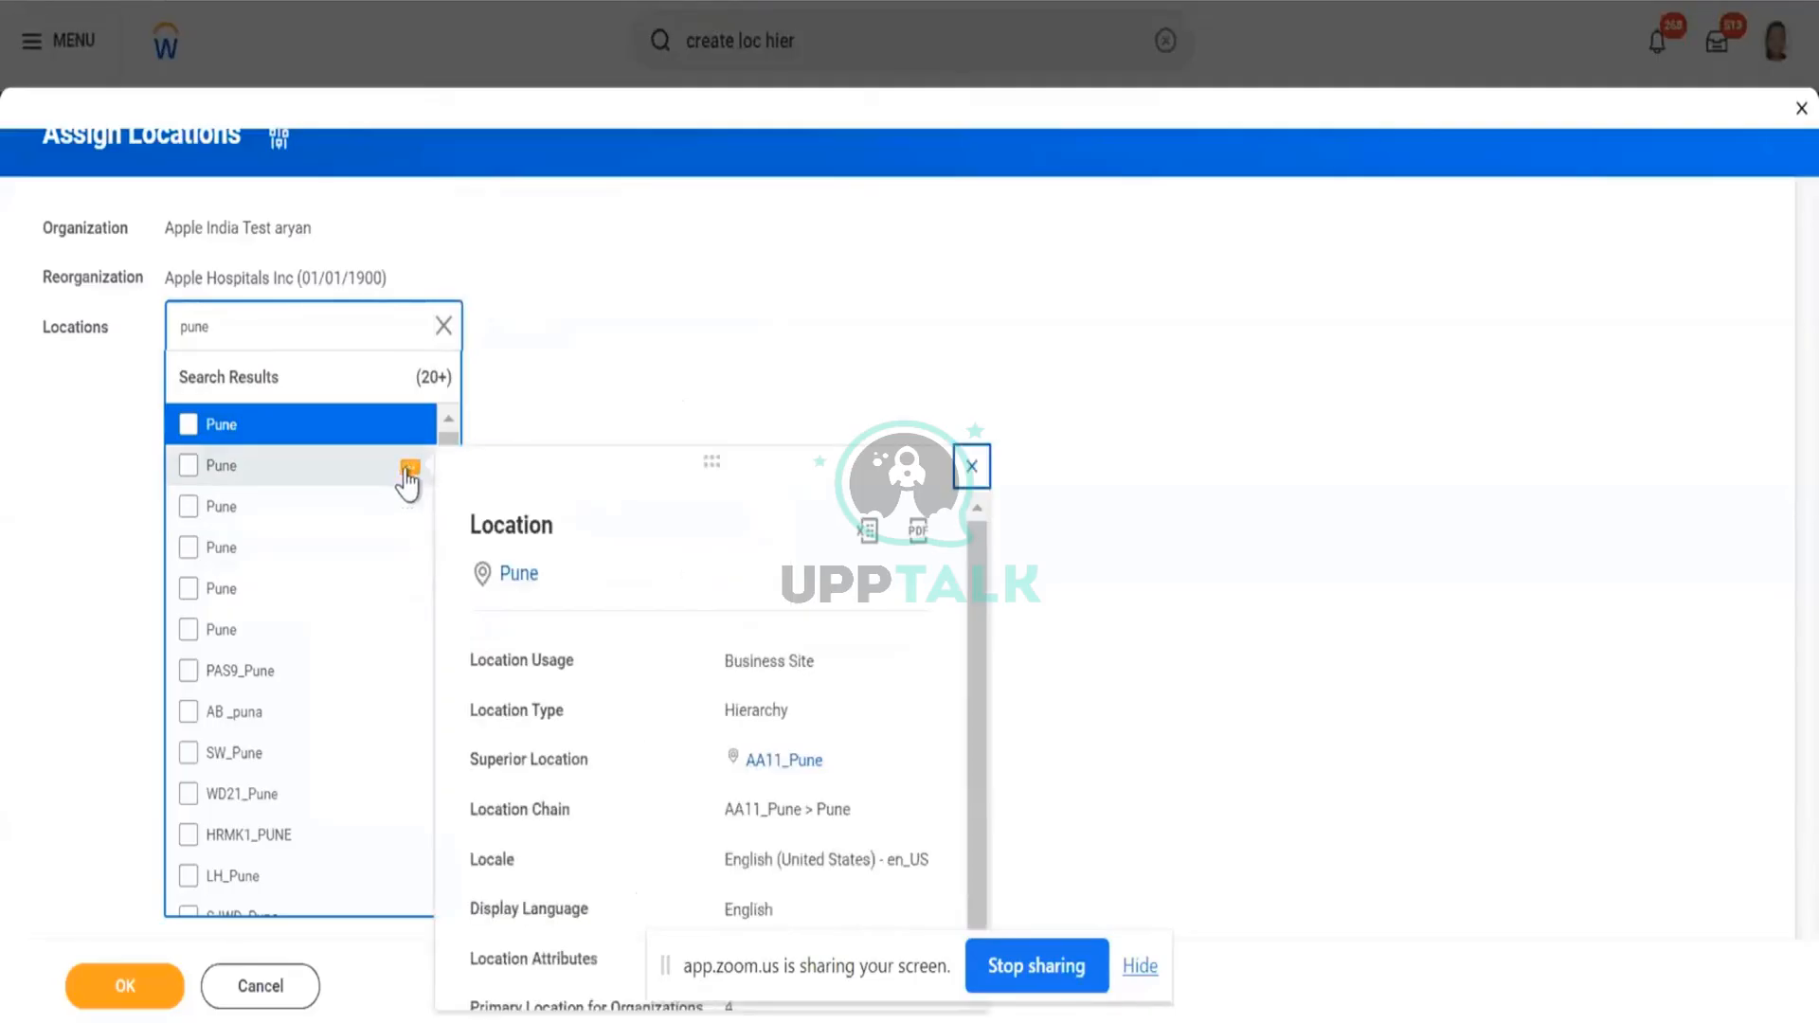
left_click(412, 432)
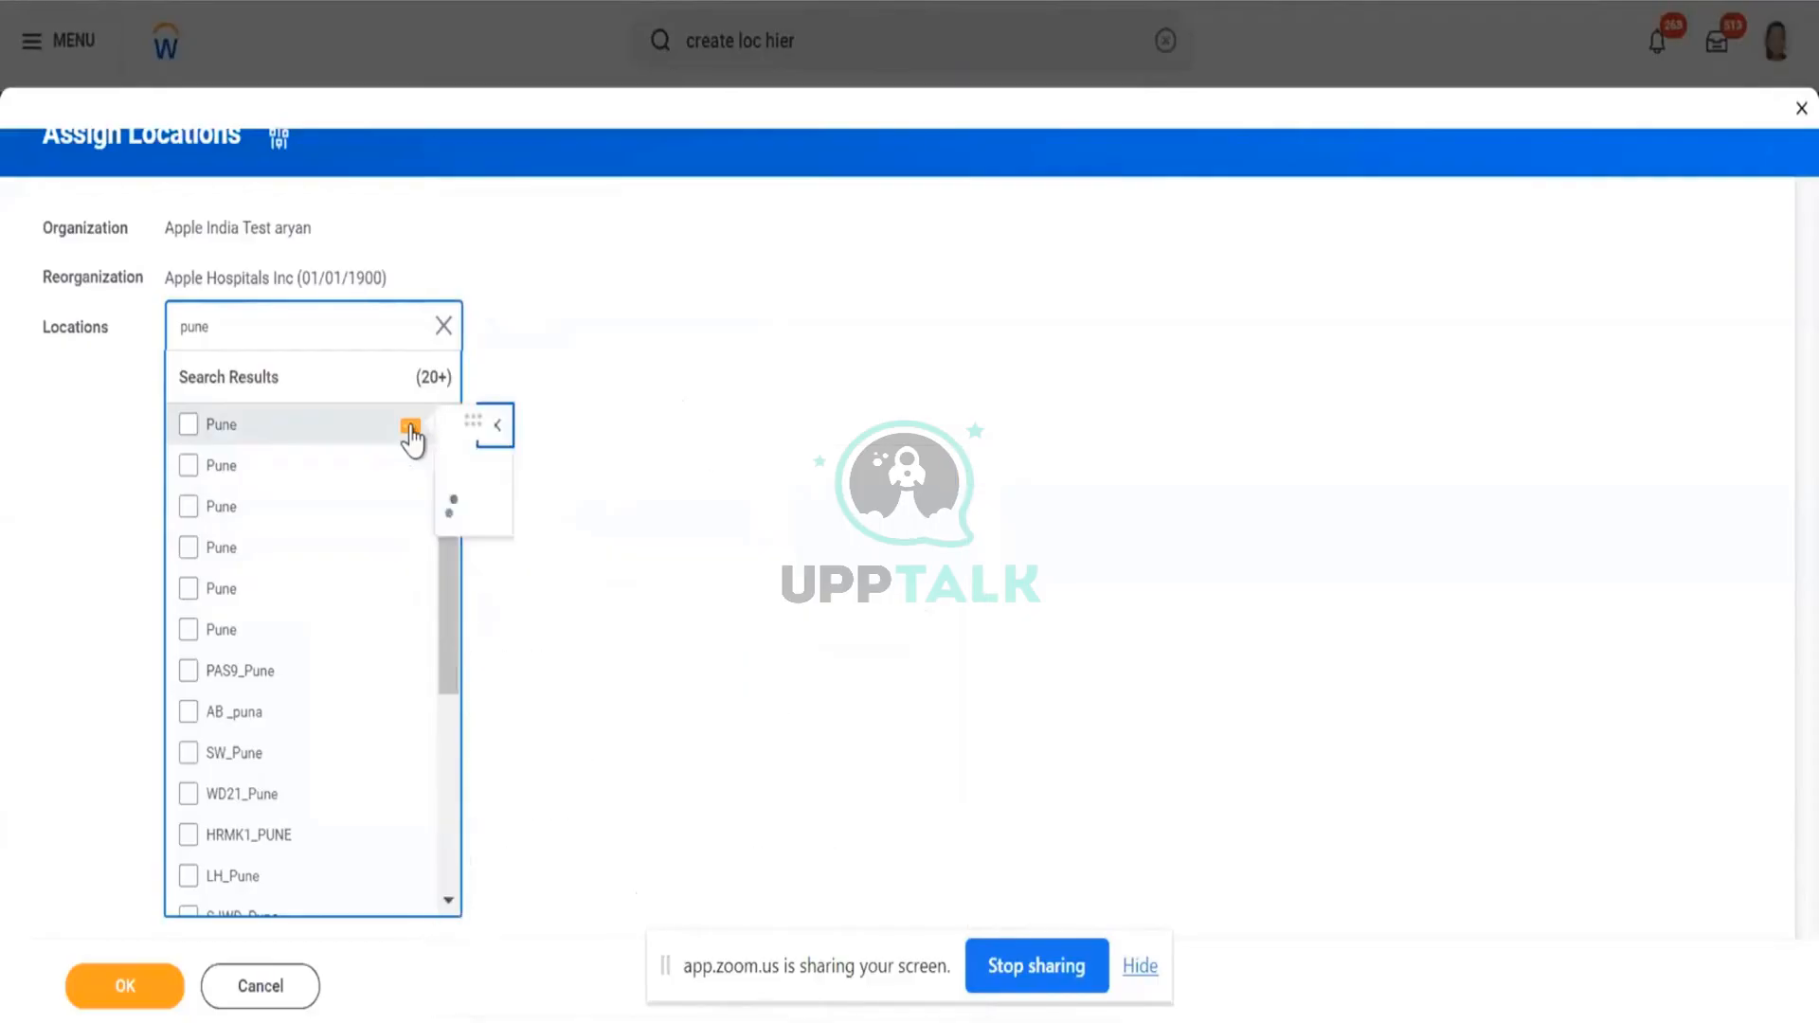
- Select the third plain Pune result as a location to assign to the Apple India hierarchy
left_click(353, 521)
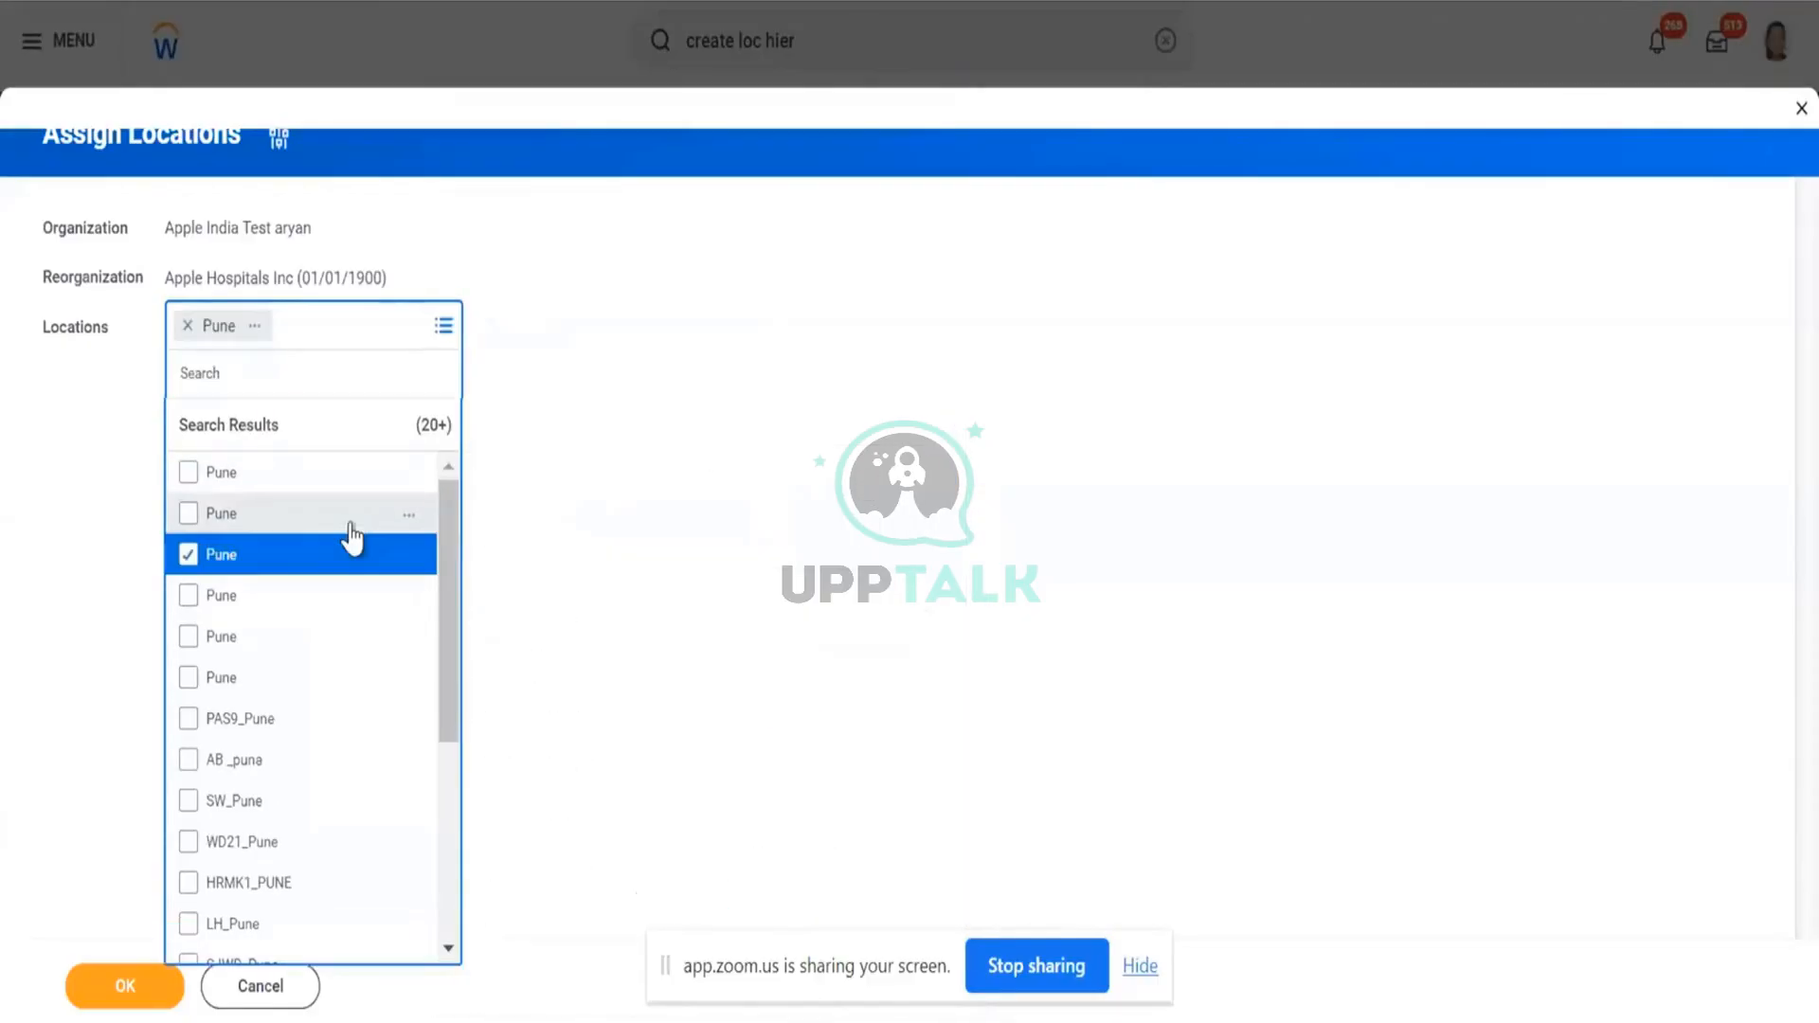
left_click(397, 561)
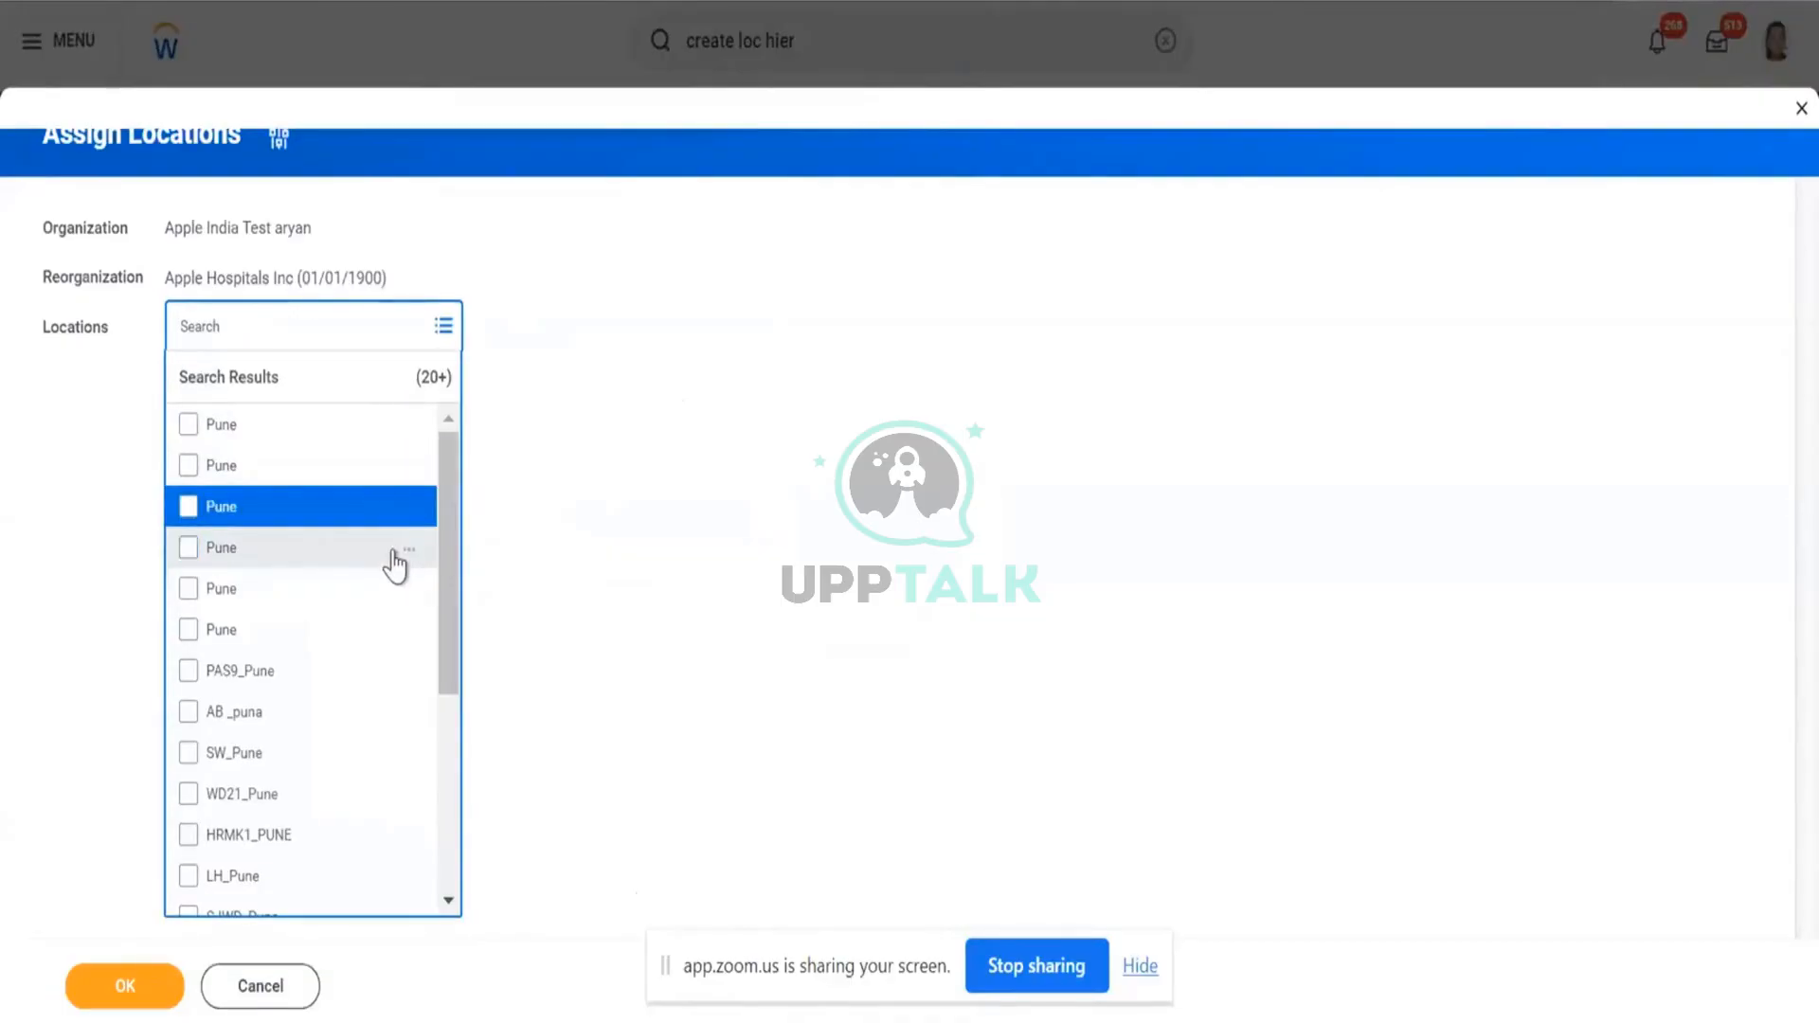
left_click(395, 557)
left_click(191, 593)
left_click(191, 516)
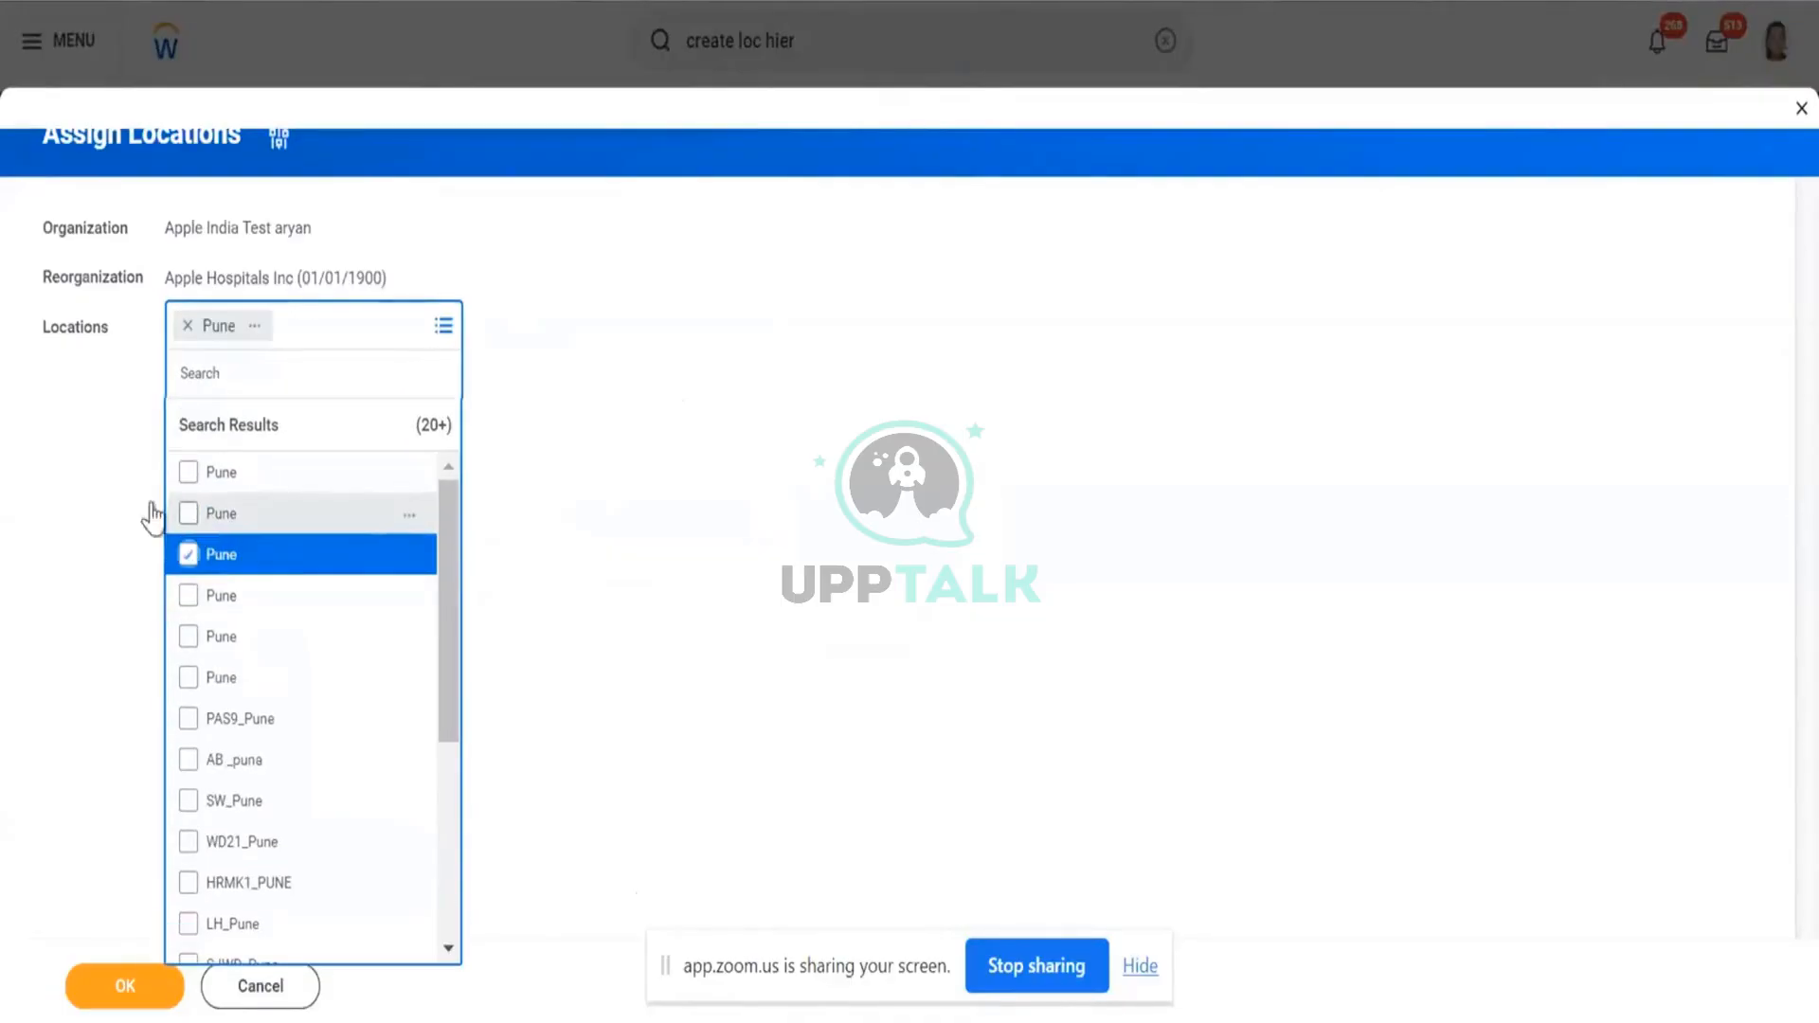
left_click(98, 493)
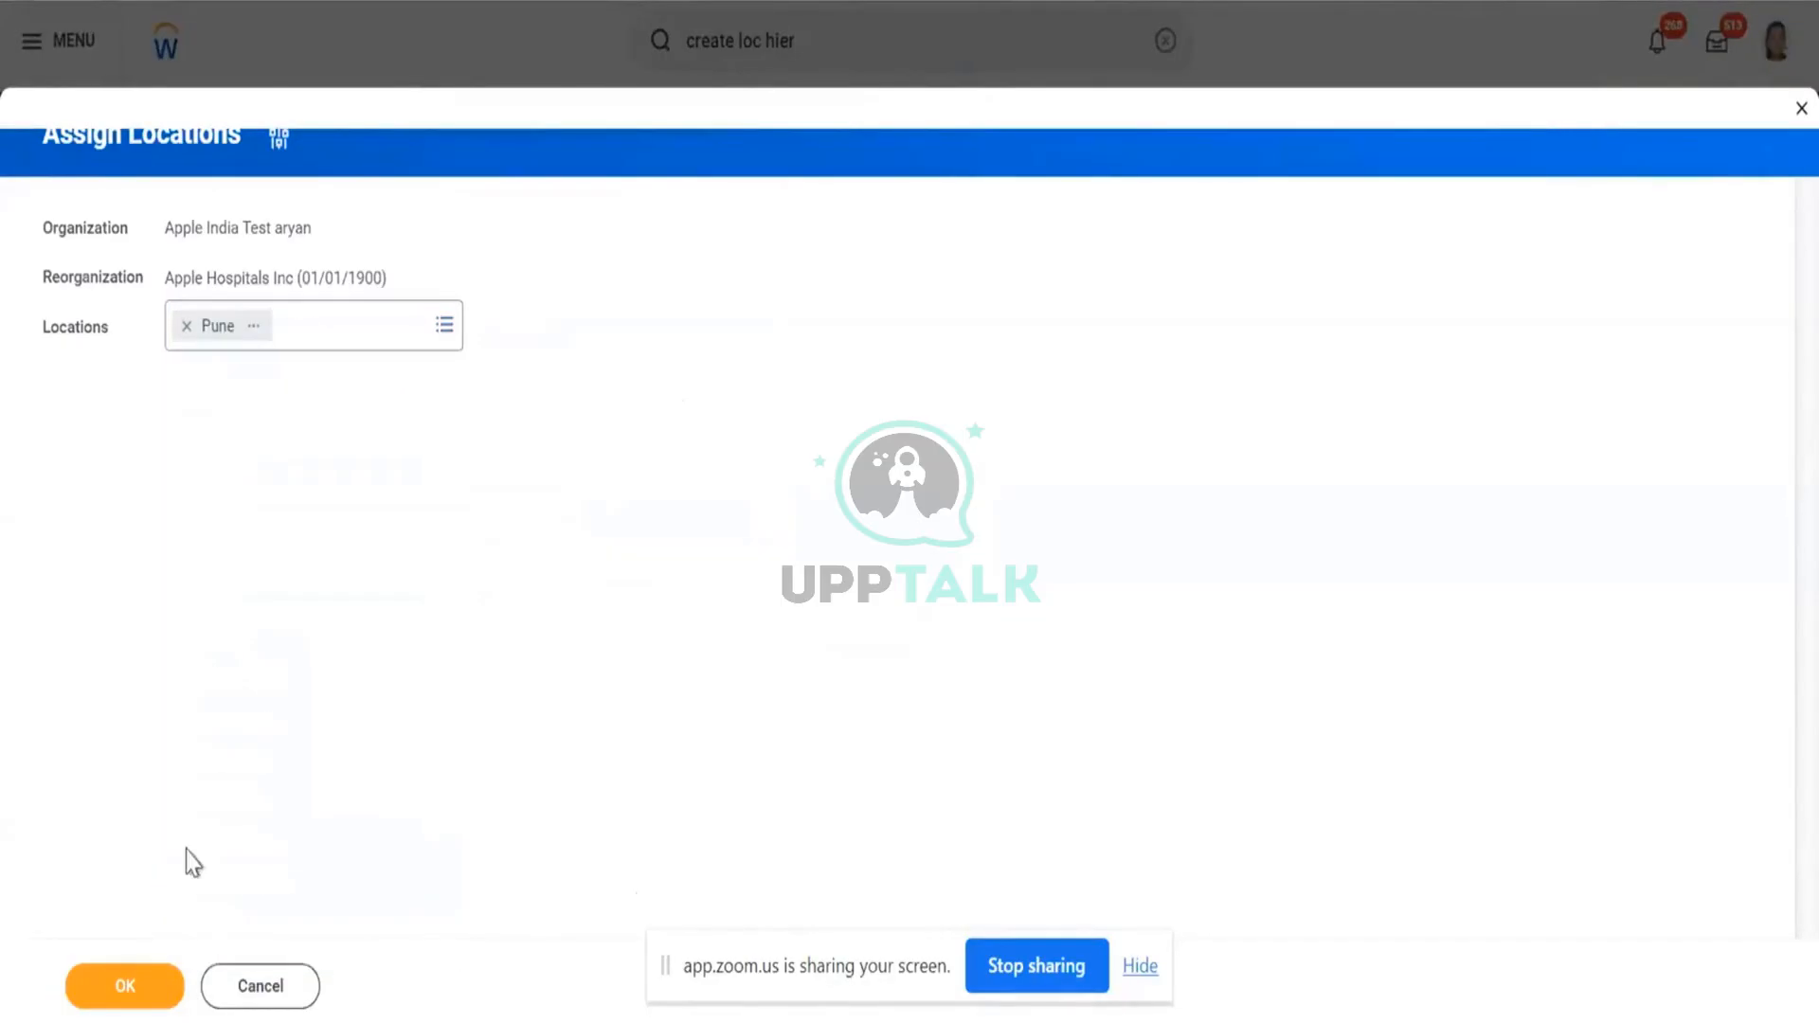
- Search for "san fran", add the San Francisco location listed directly above US007_USA and confirm the location assignment
left_click(398, 342)
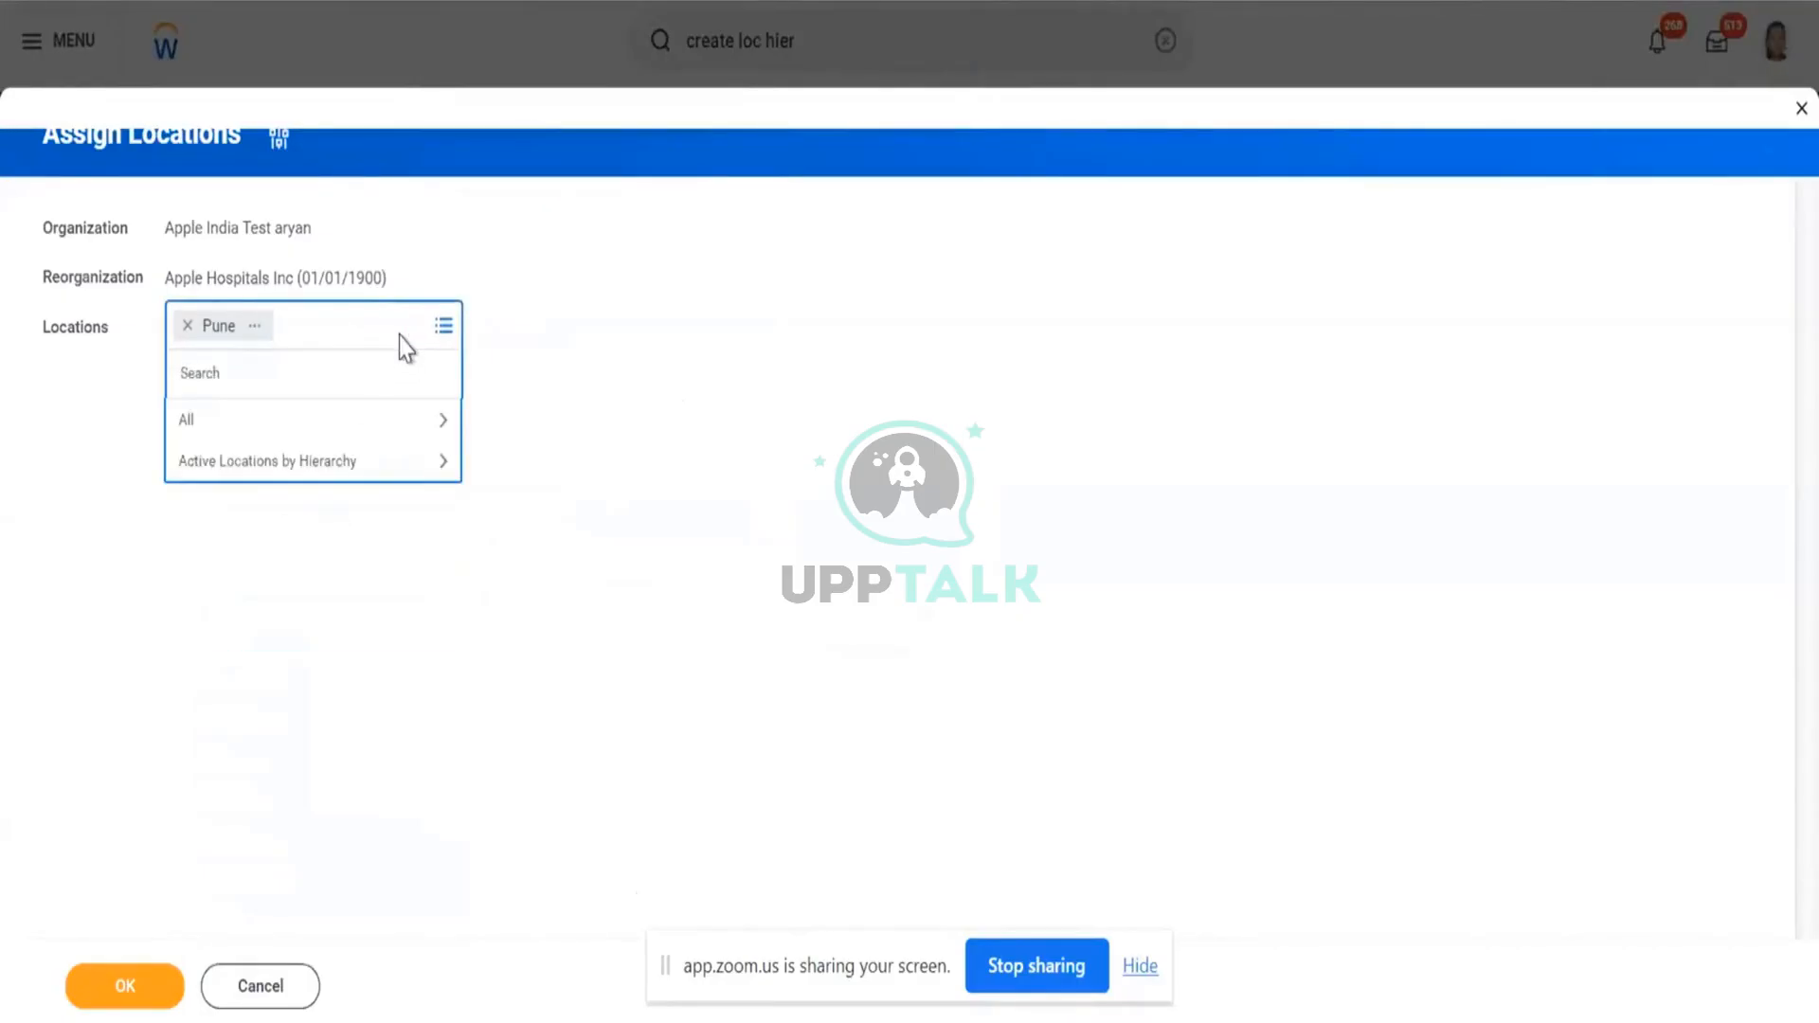
type("san fran")
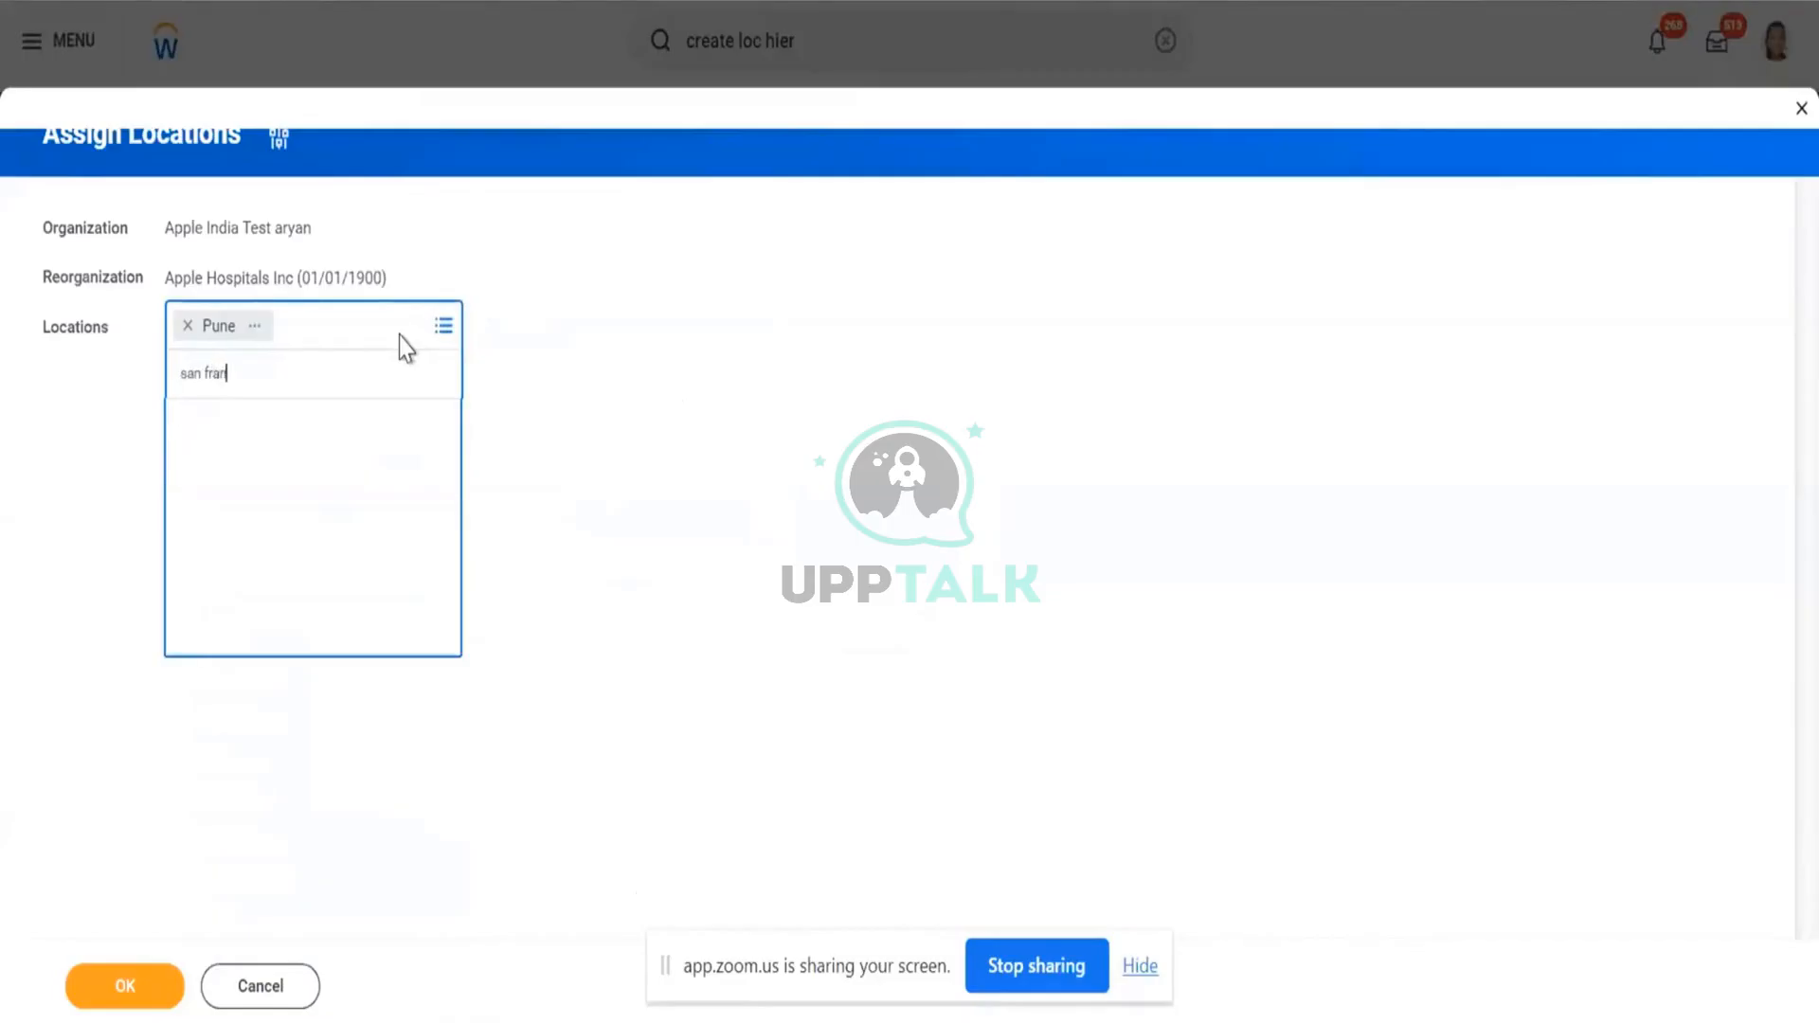
key("Return")
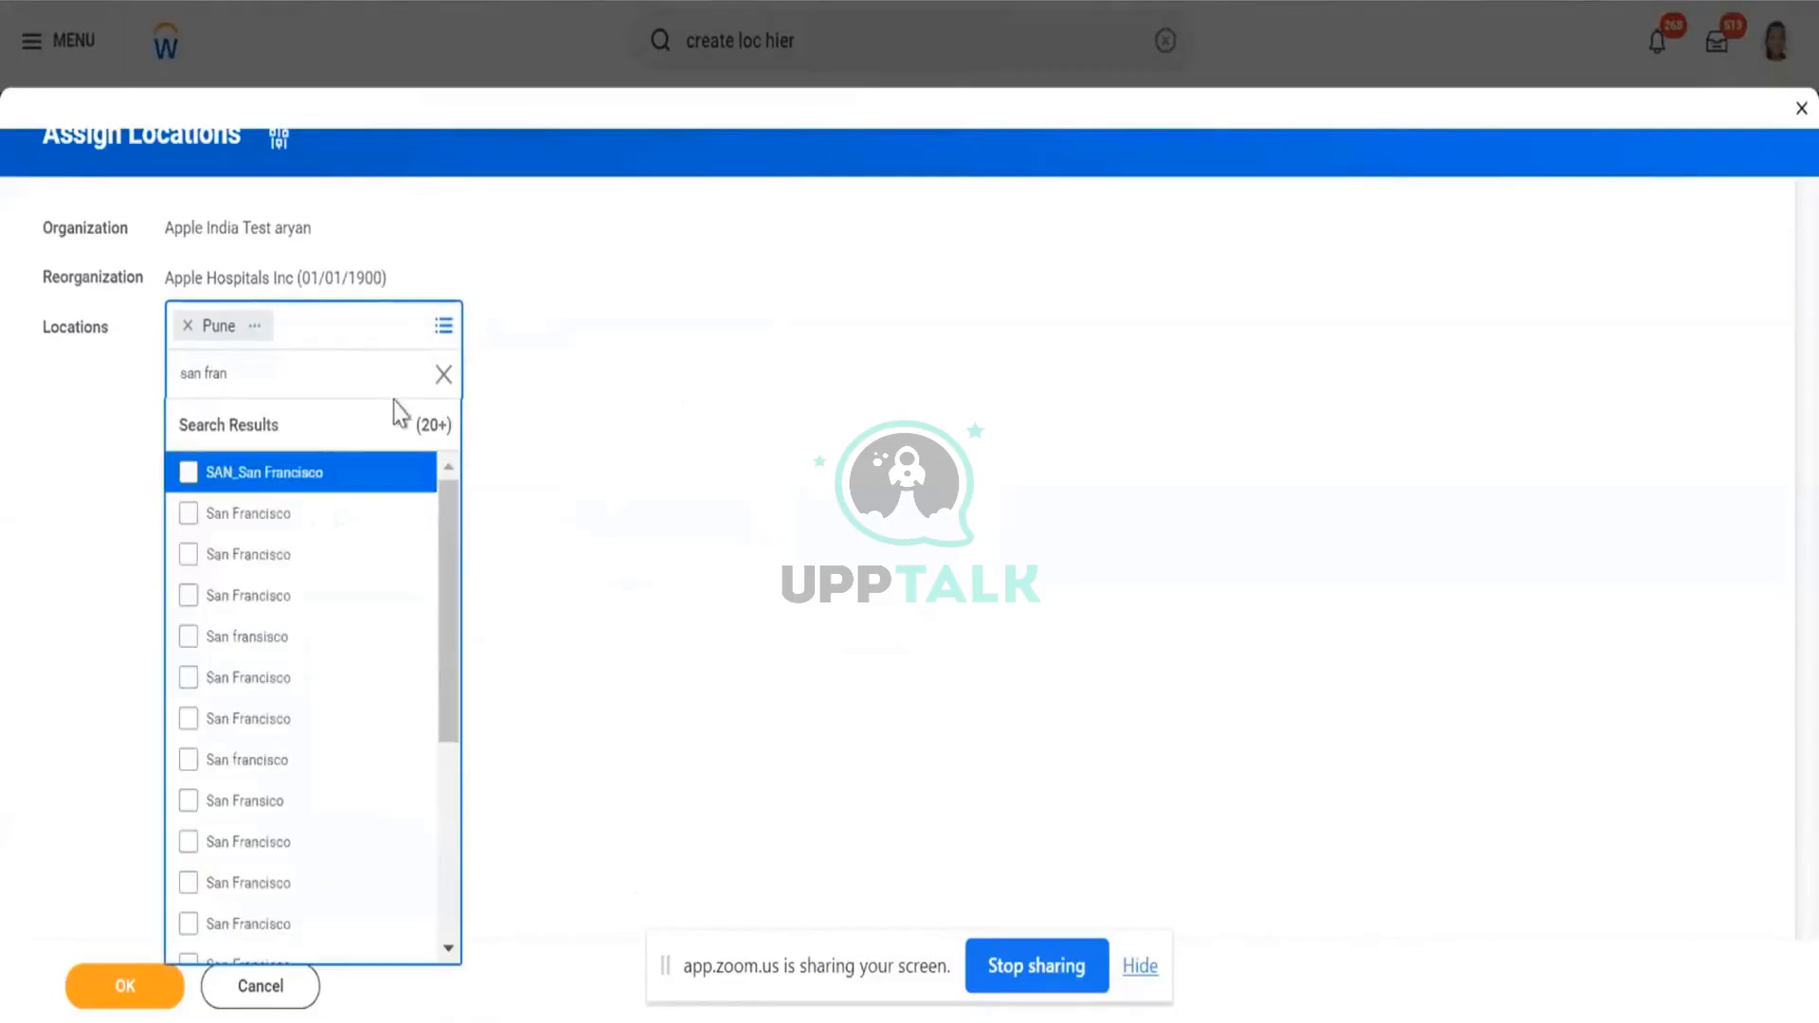
scroll(406, 763, "down", 5)
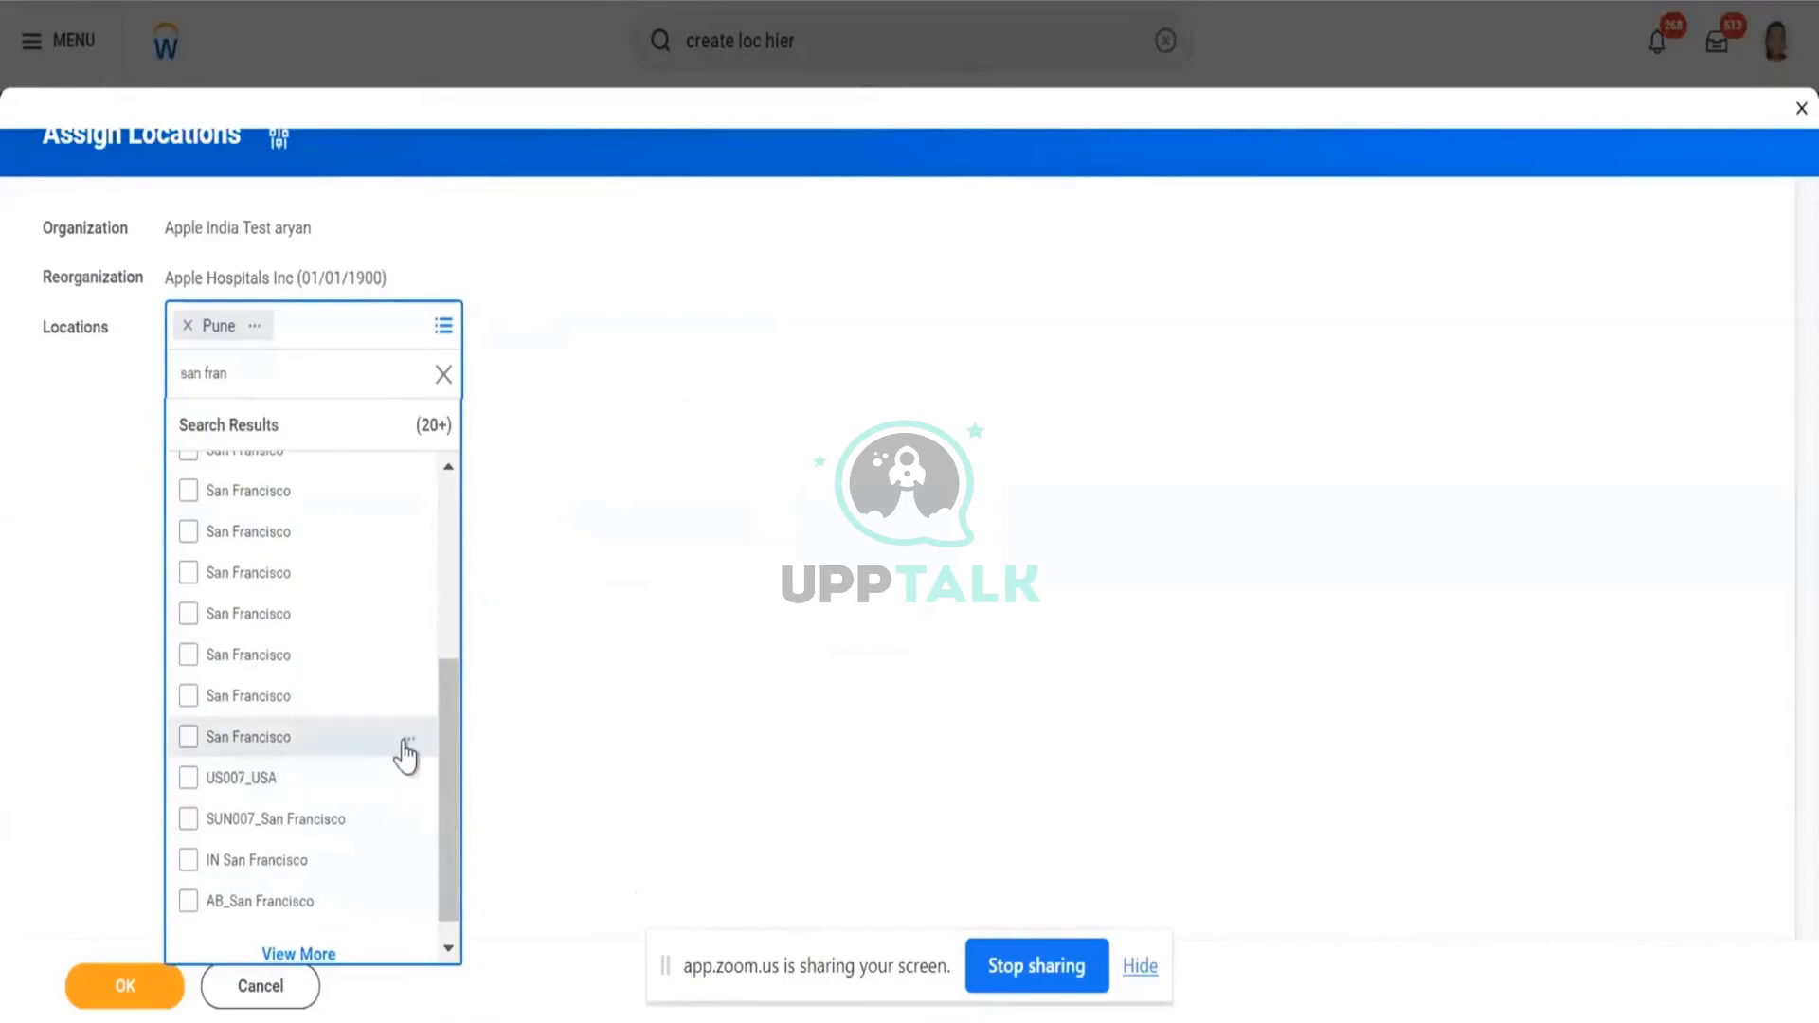
left_click(406, 744)
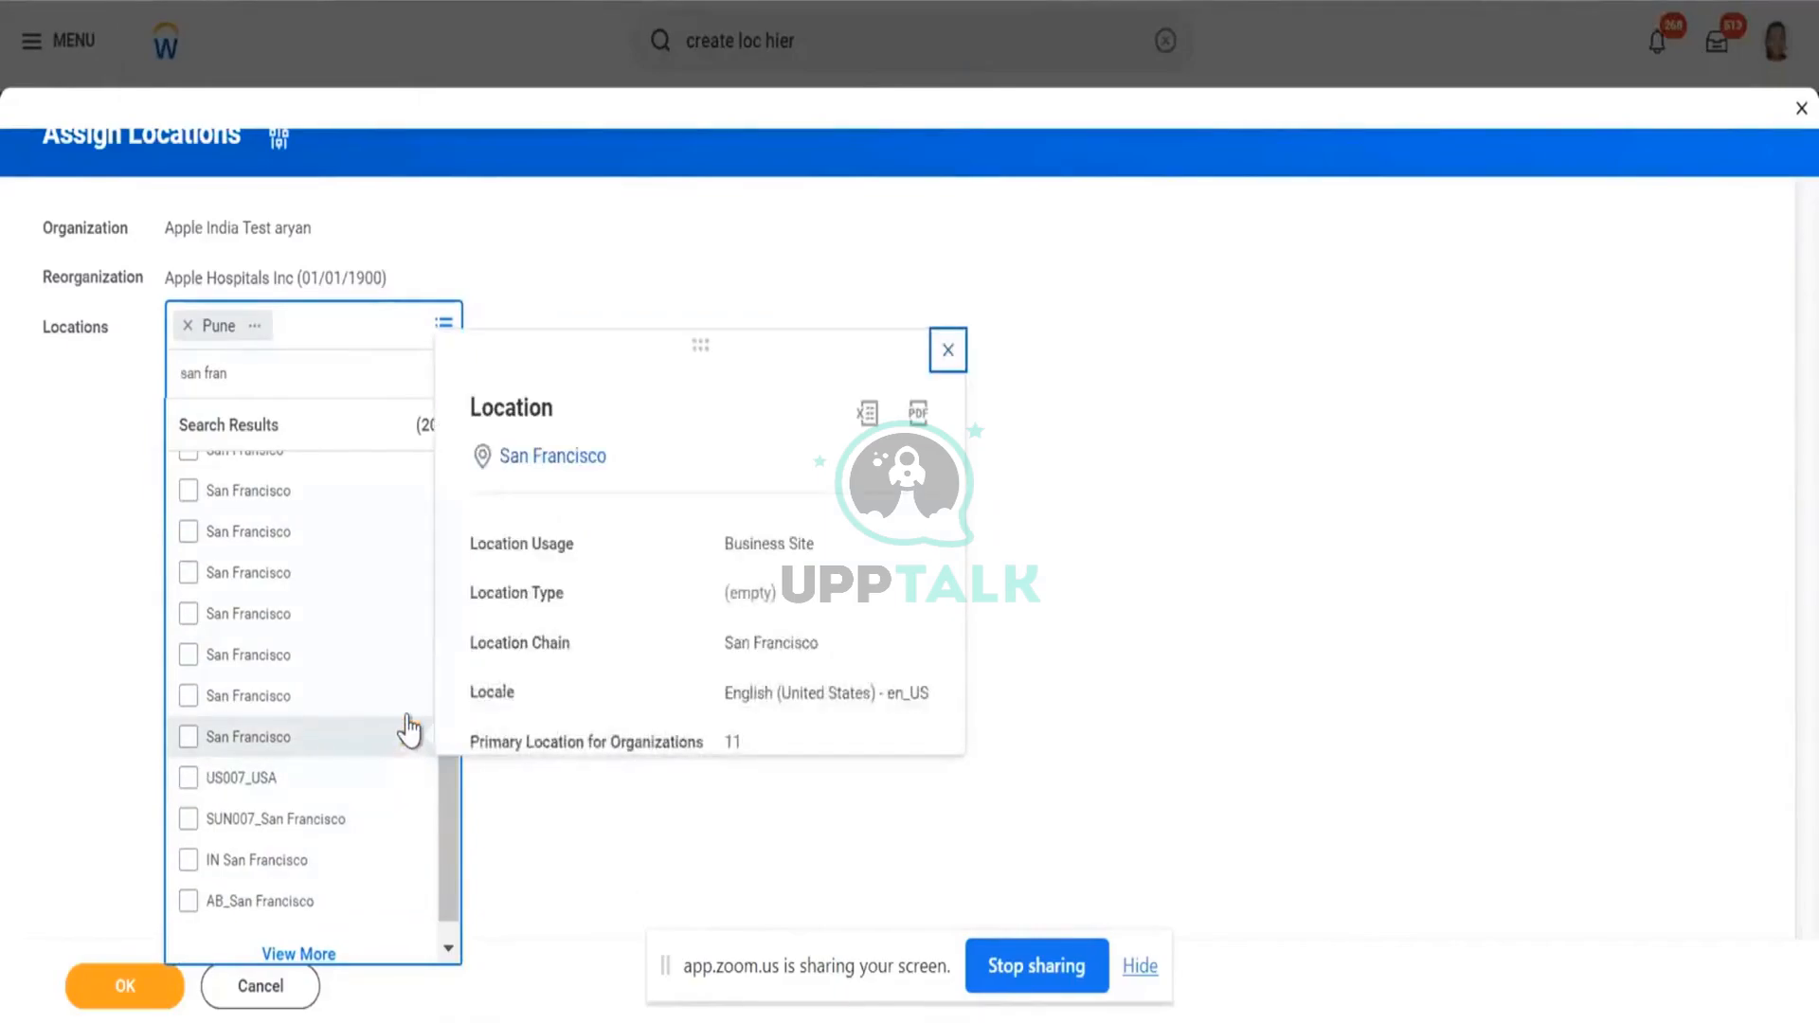
left_click(410, 699)
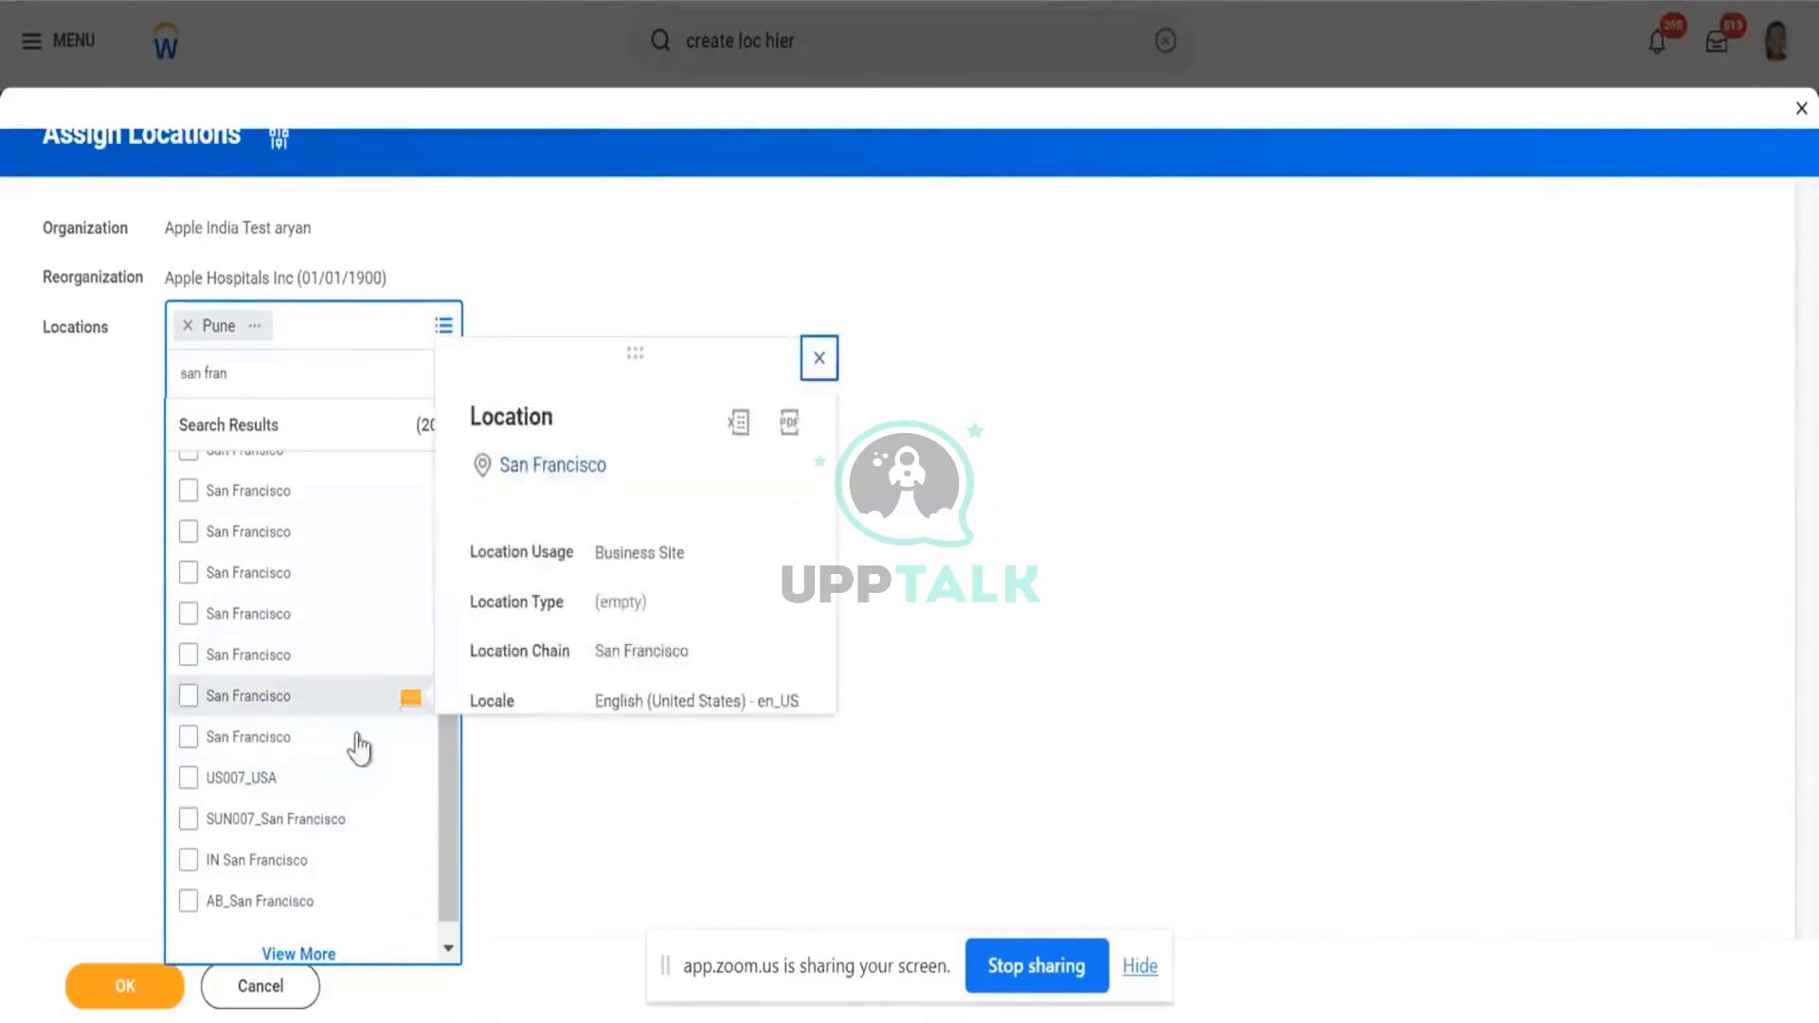
left_click(199, 739)
left_click(123, 644)
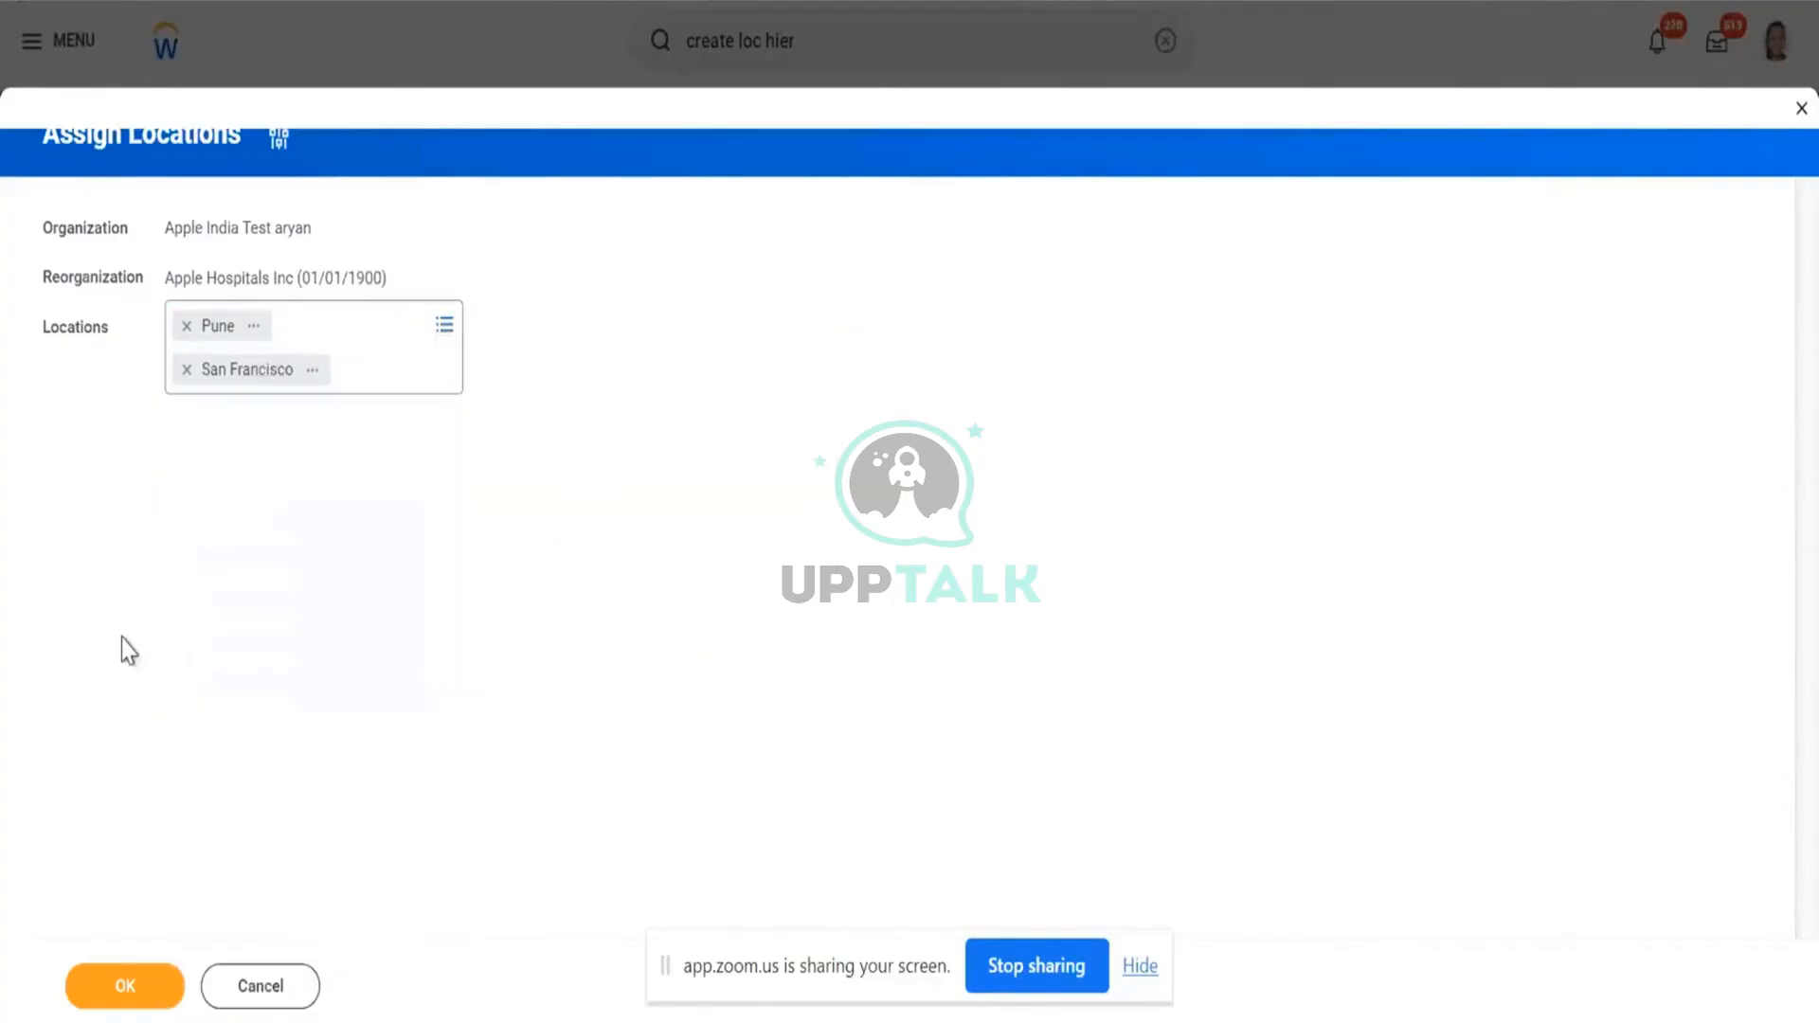
left_click(156, 993)
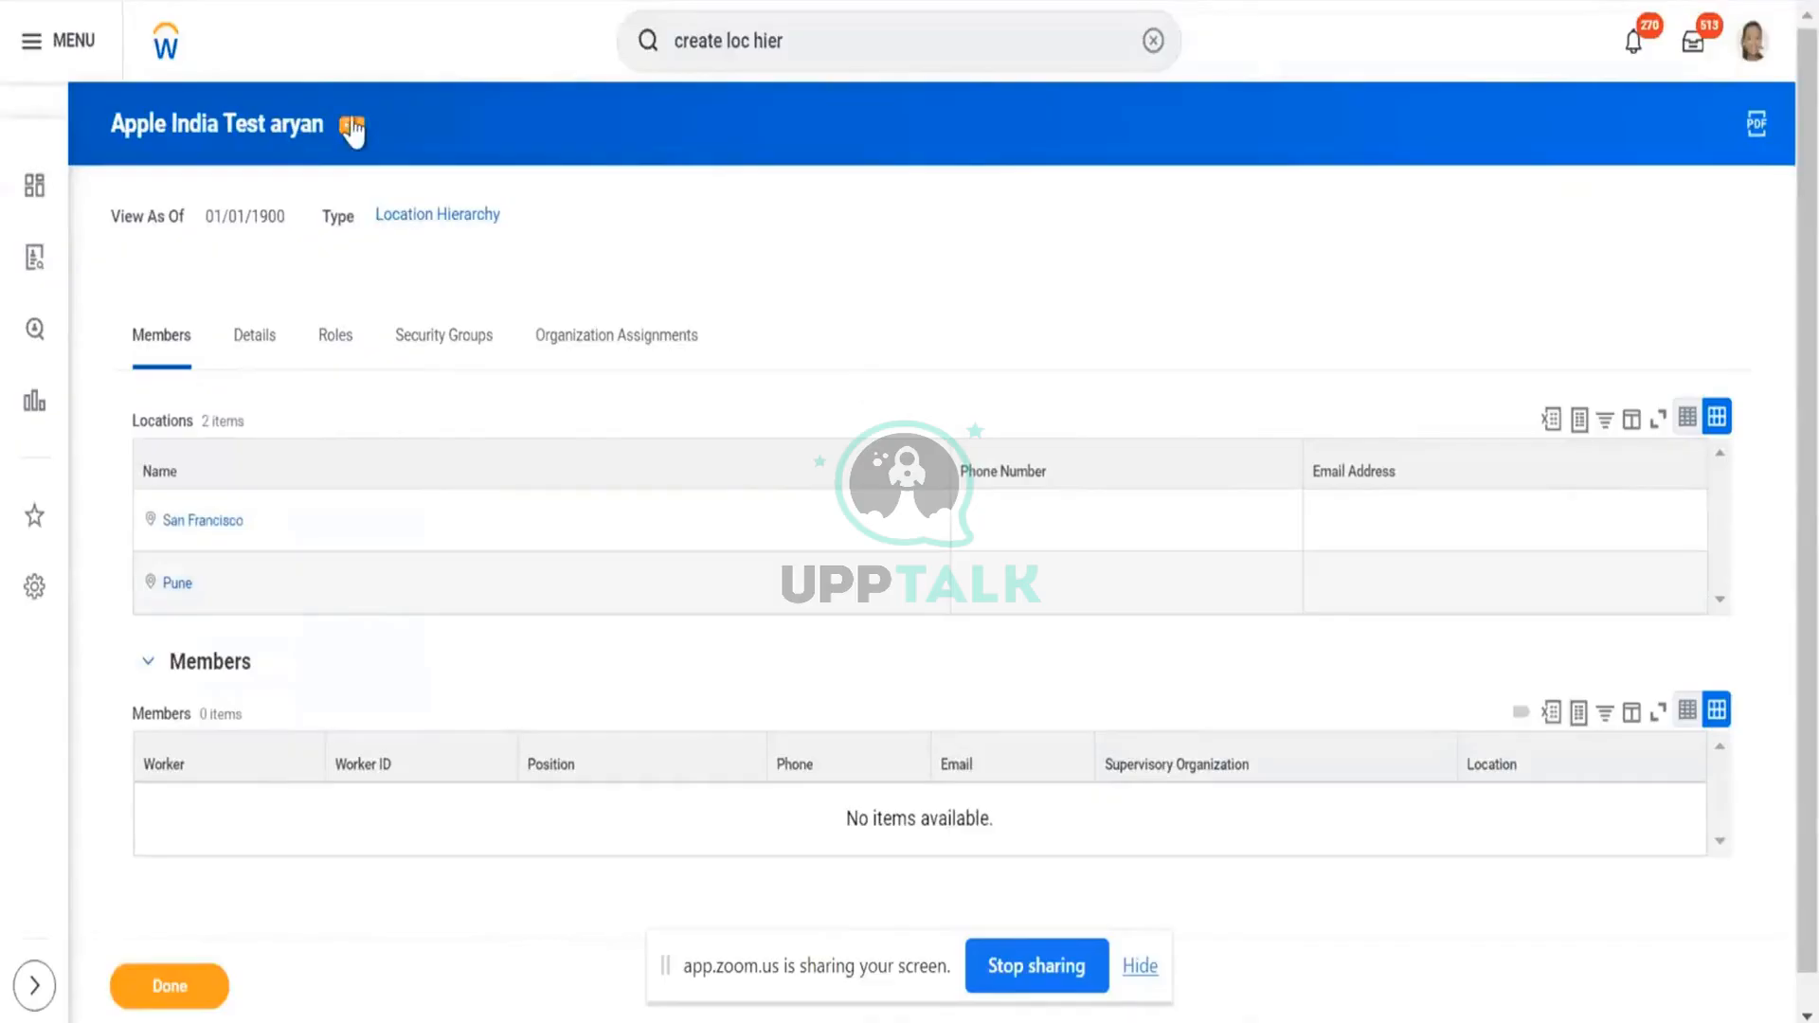
- Start assigning a superior to the Apple India hierarchy with effective date 01/01/1900 and open the superior choices
left_click(352, 128)
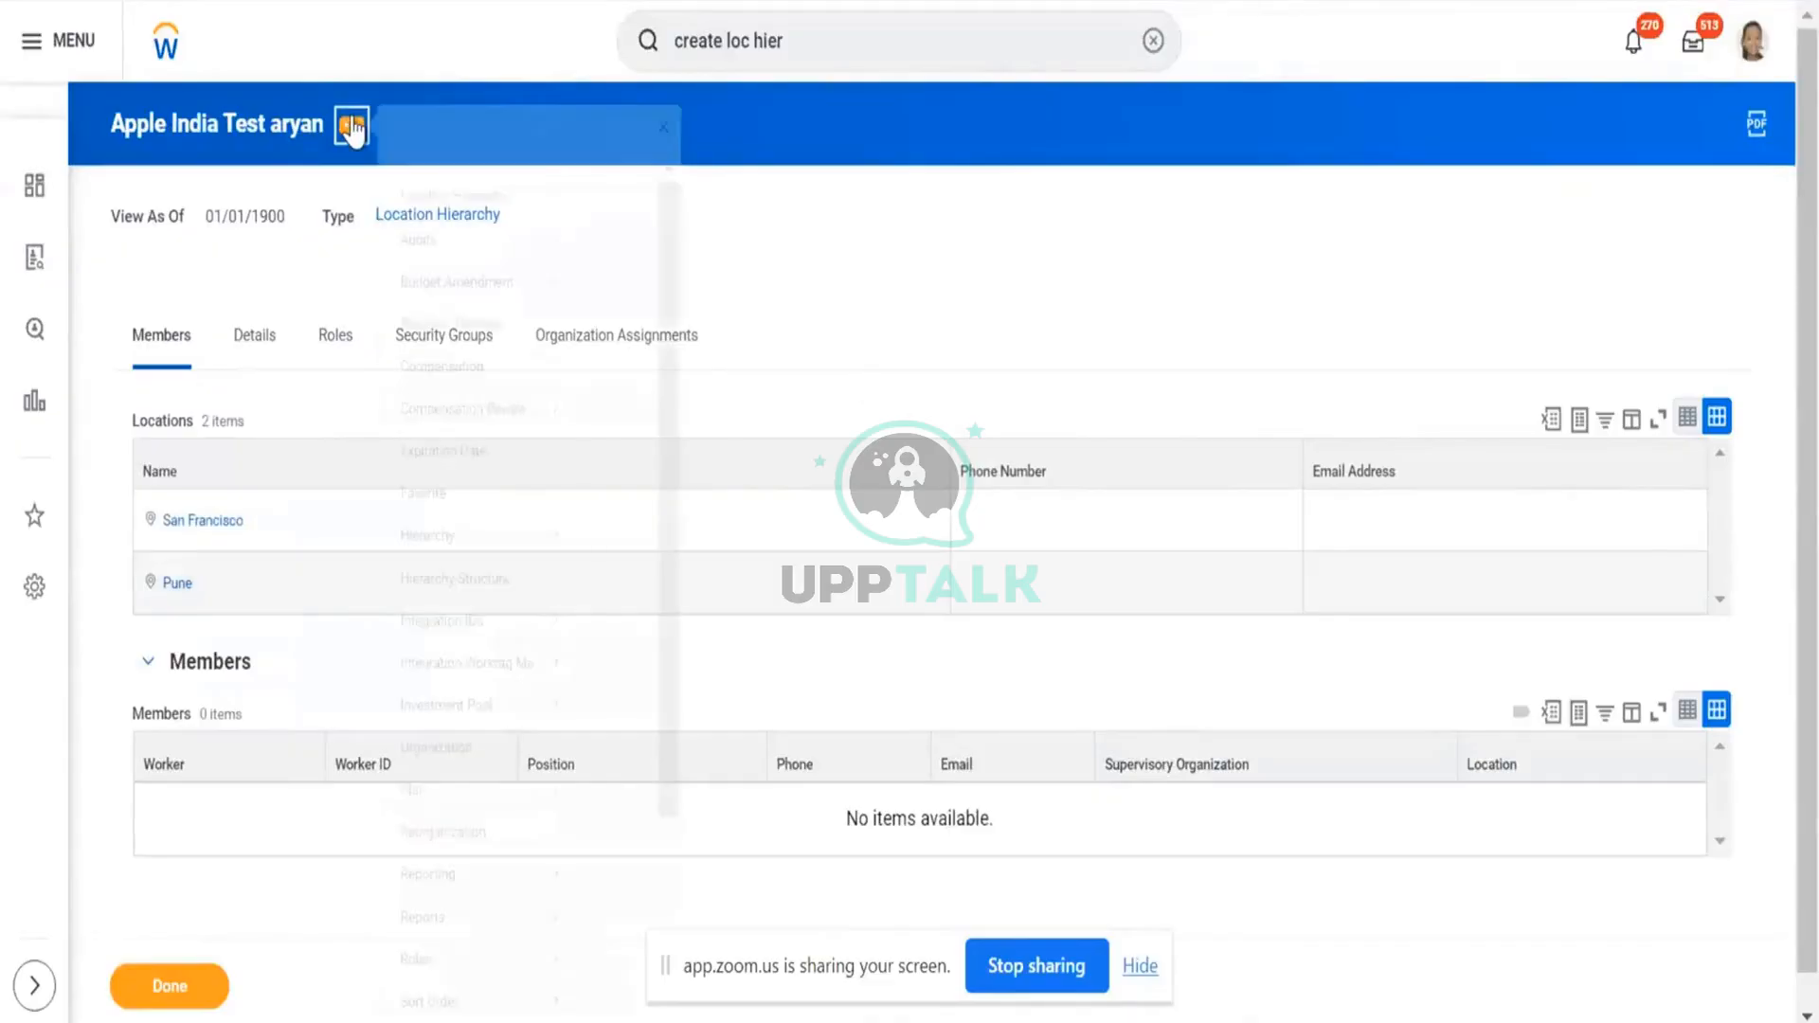
mouse_move(507, 857)
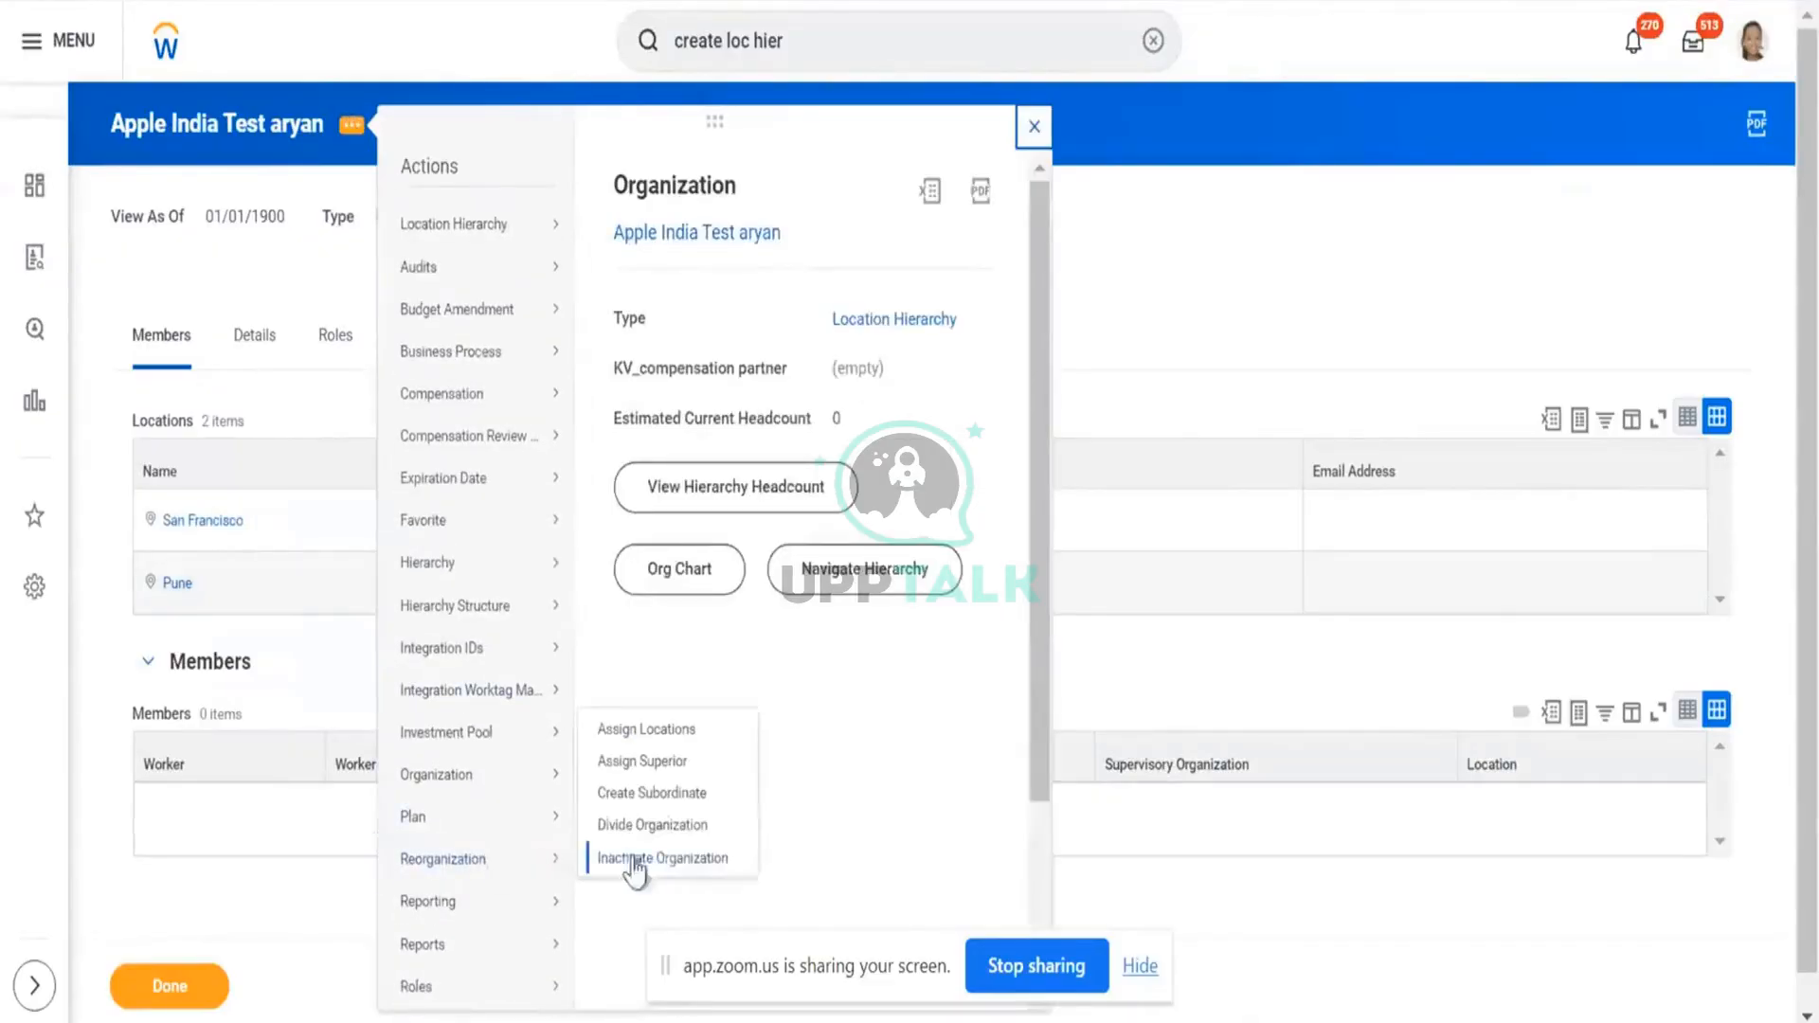
left_click(674, 757)
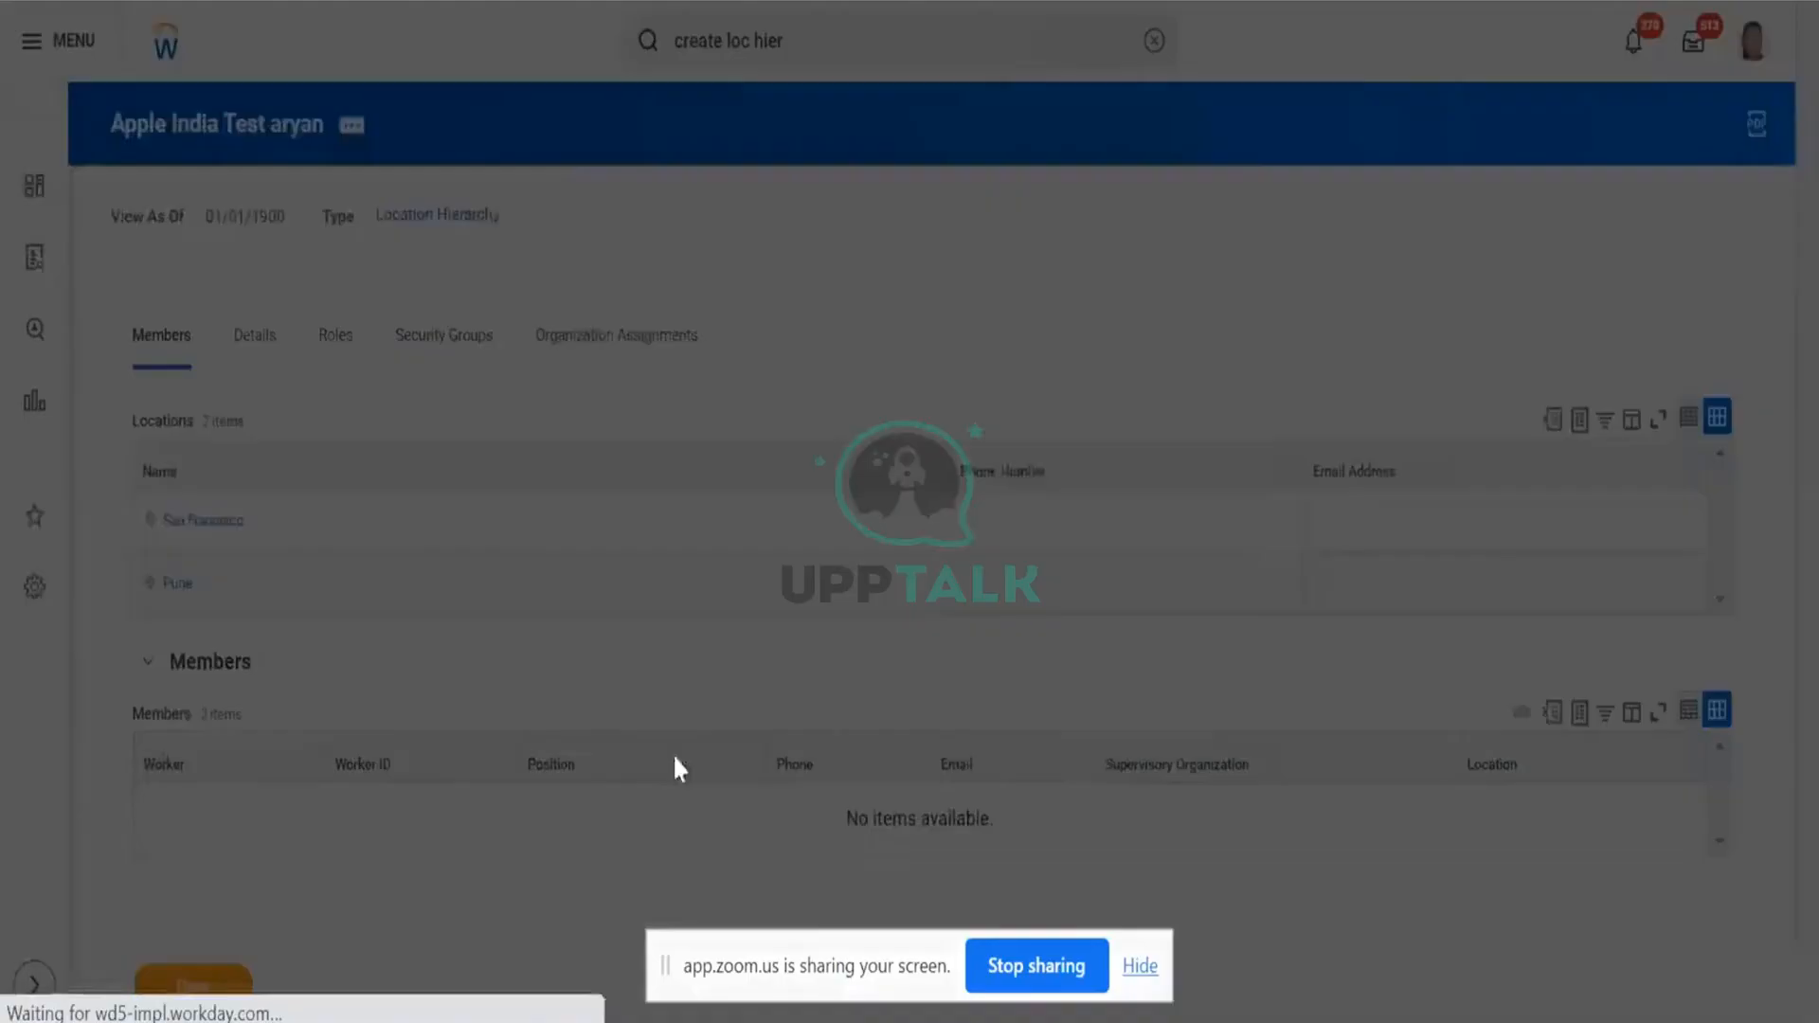
left_click(664, 519)
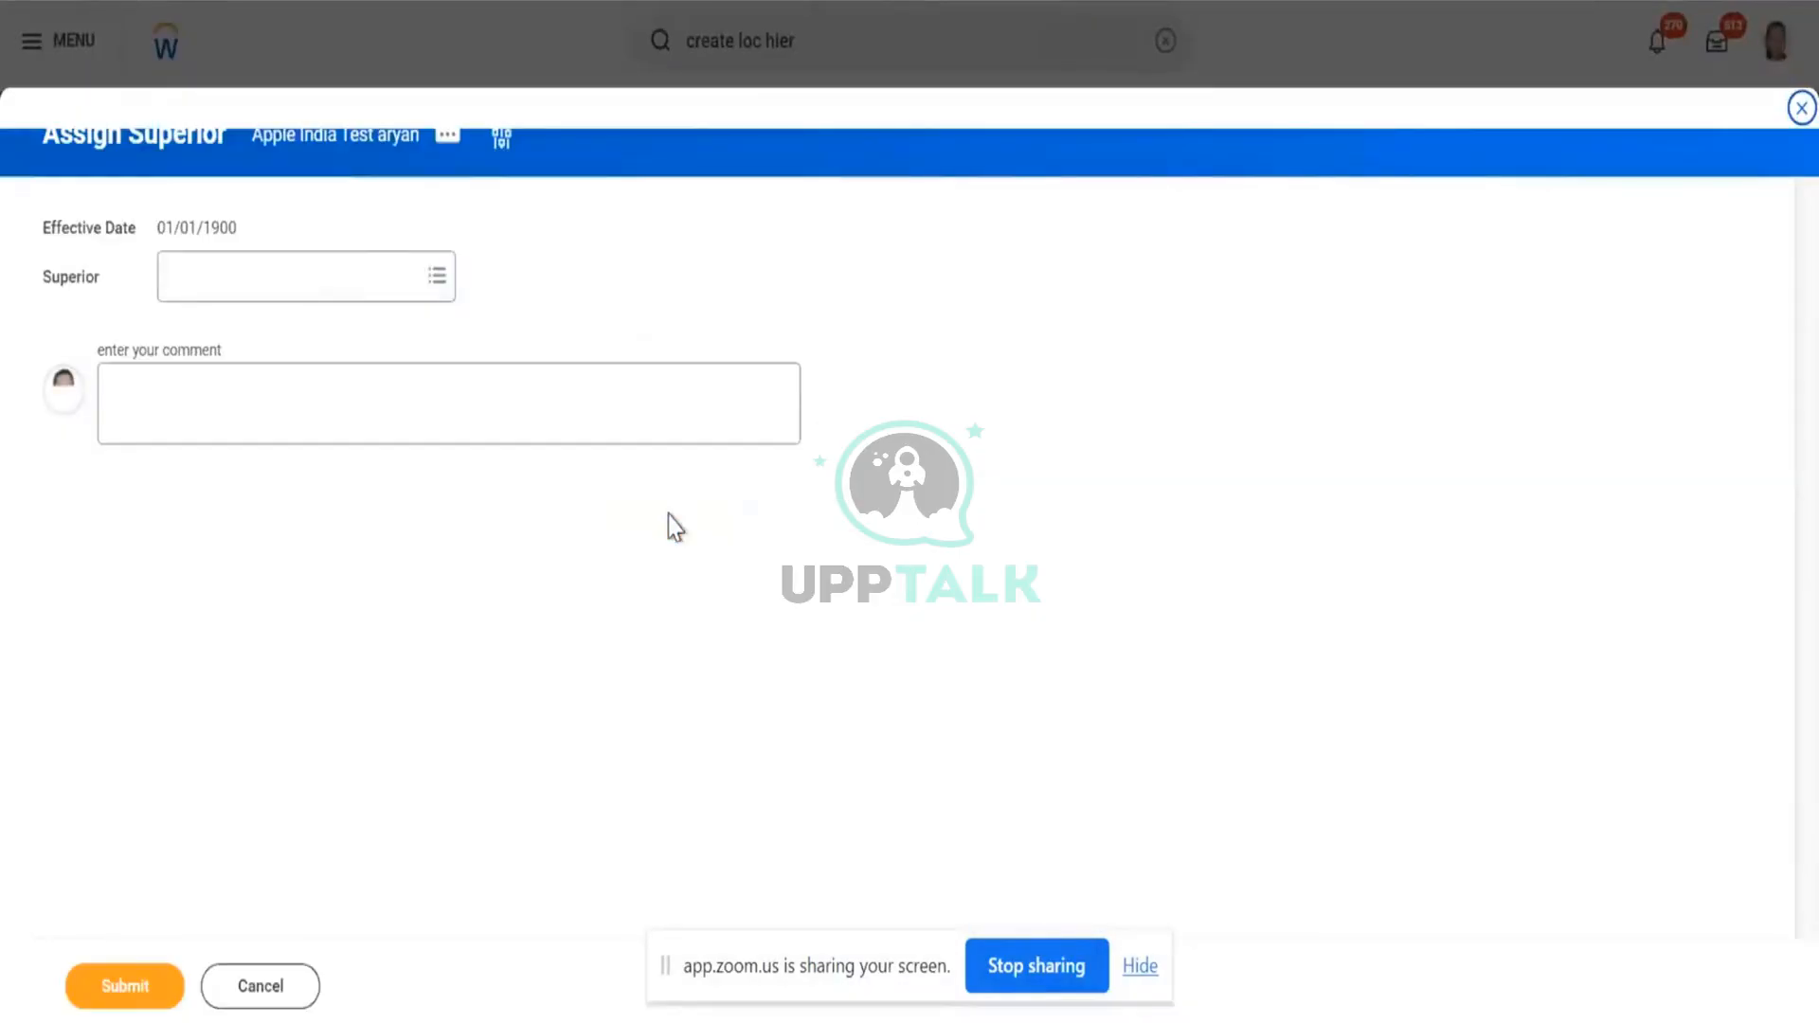
left_click(339, 276)
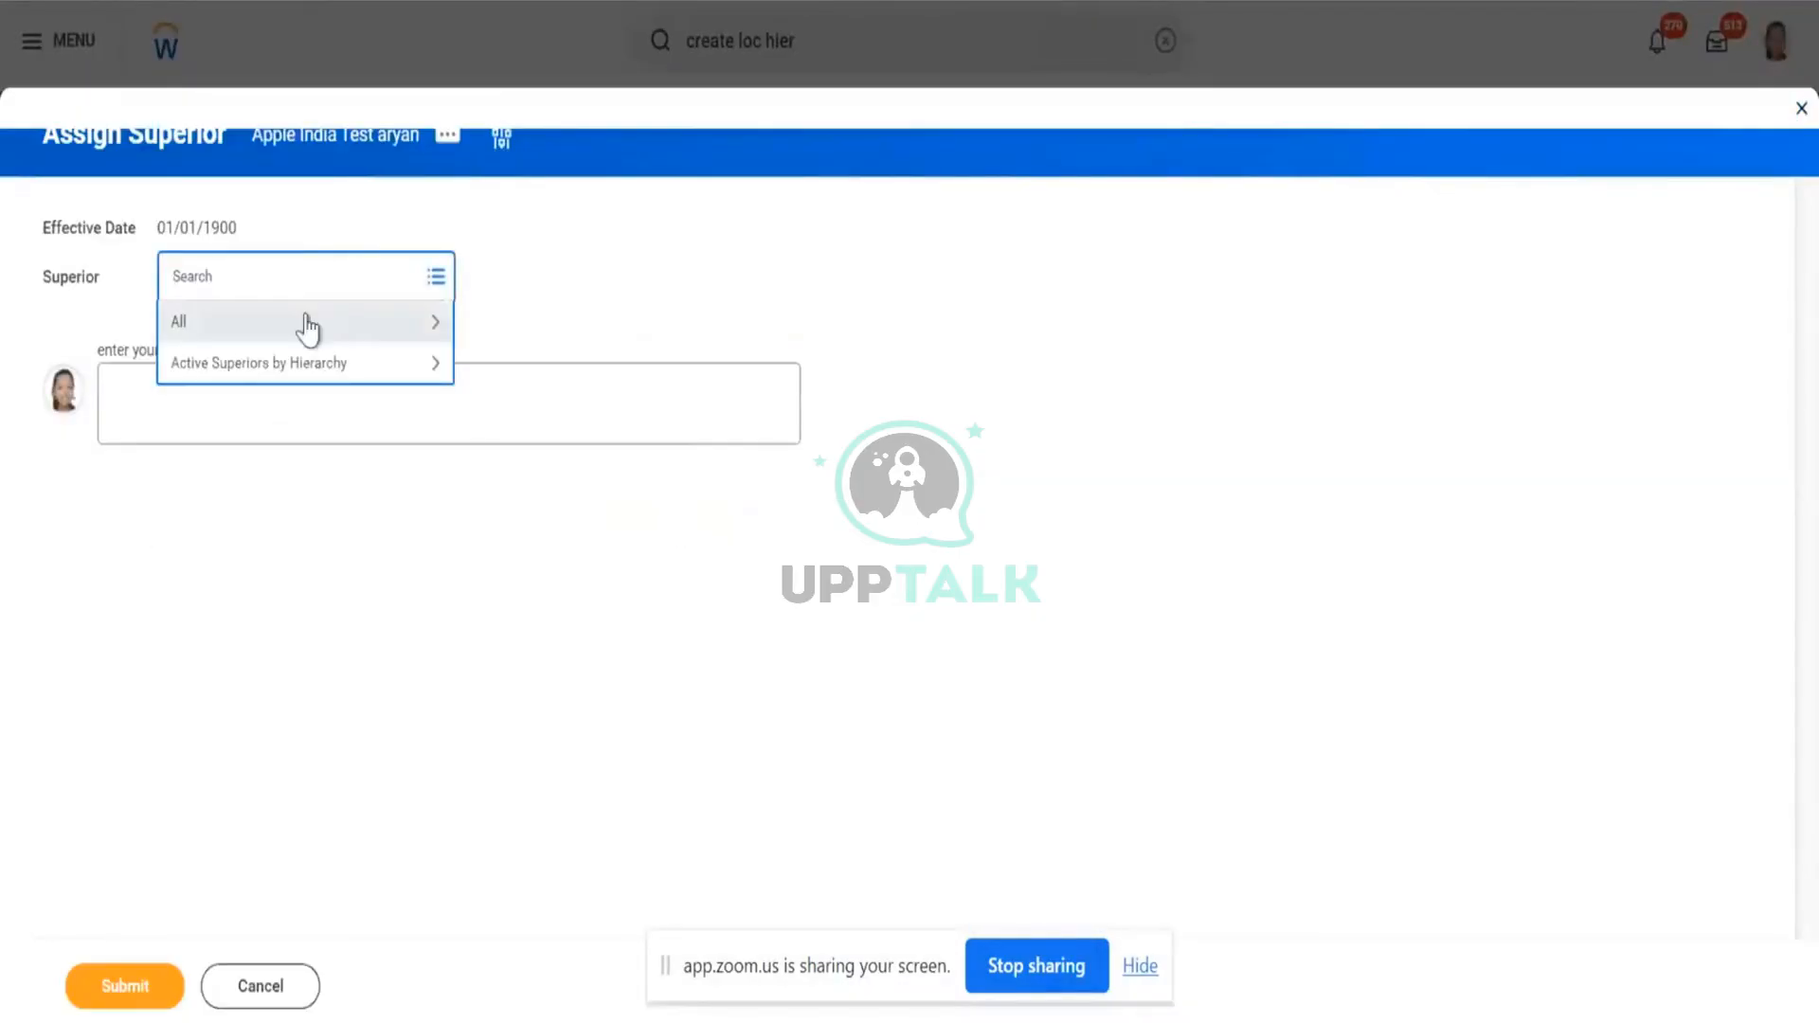
- Duplicate the browser tab and dismiss the Assign Superior prompt in the copy
right_click(1286, 1)
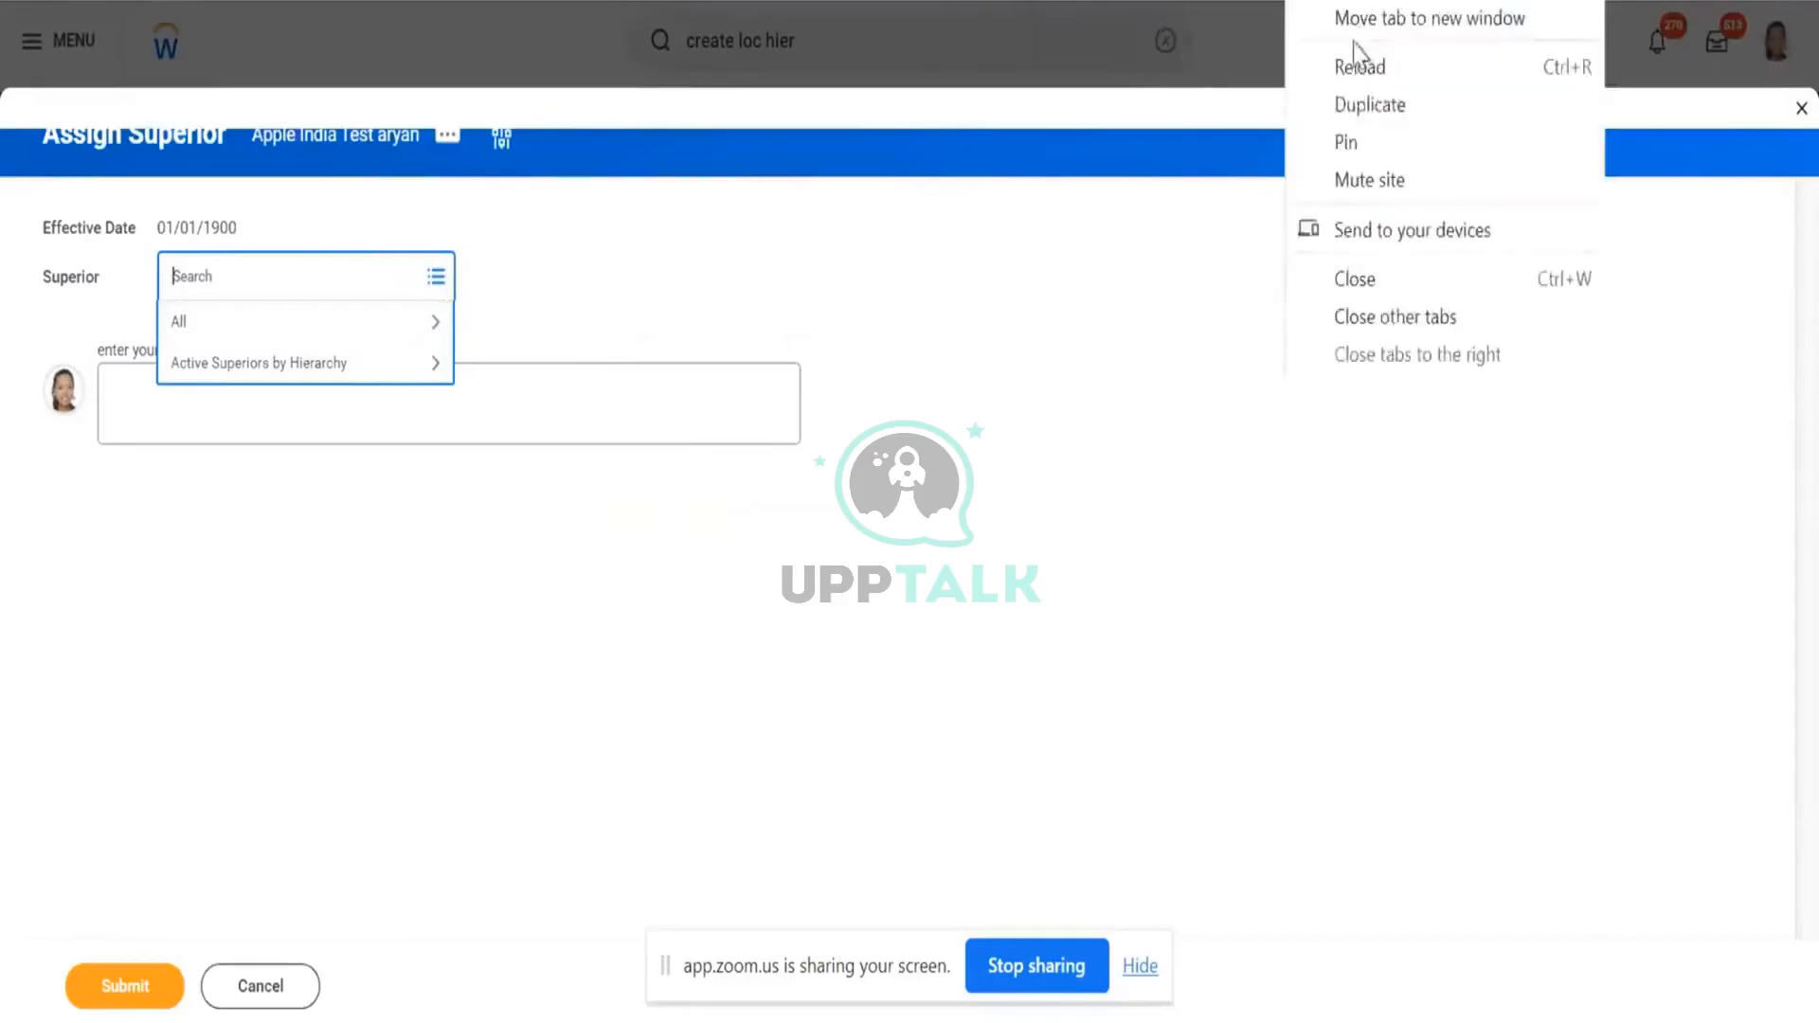
left_click(1390, 108)
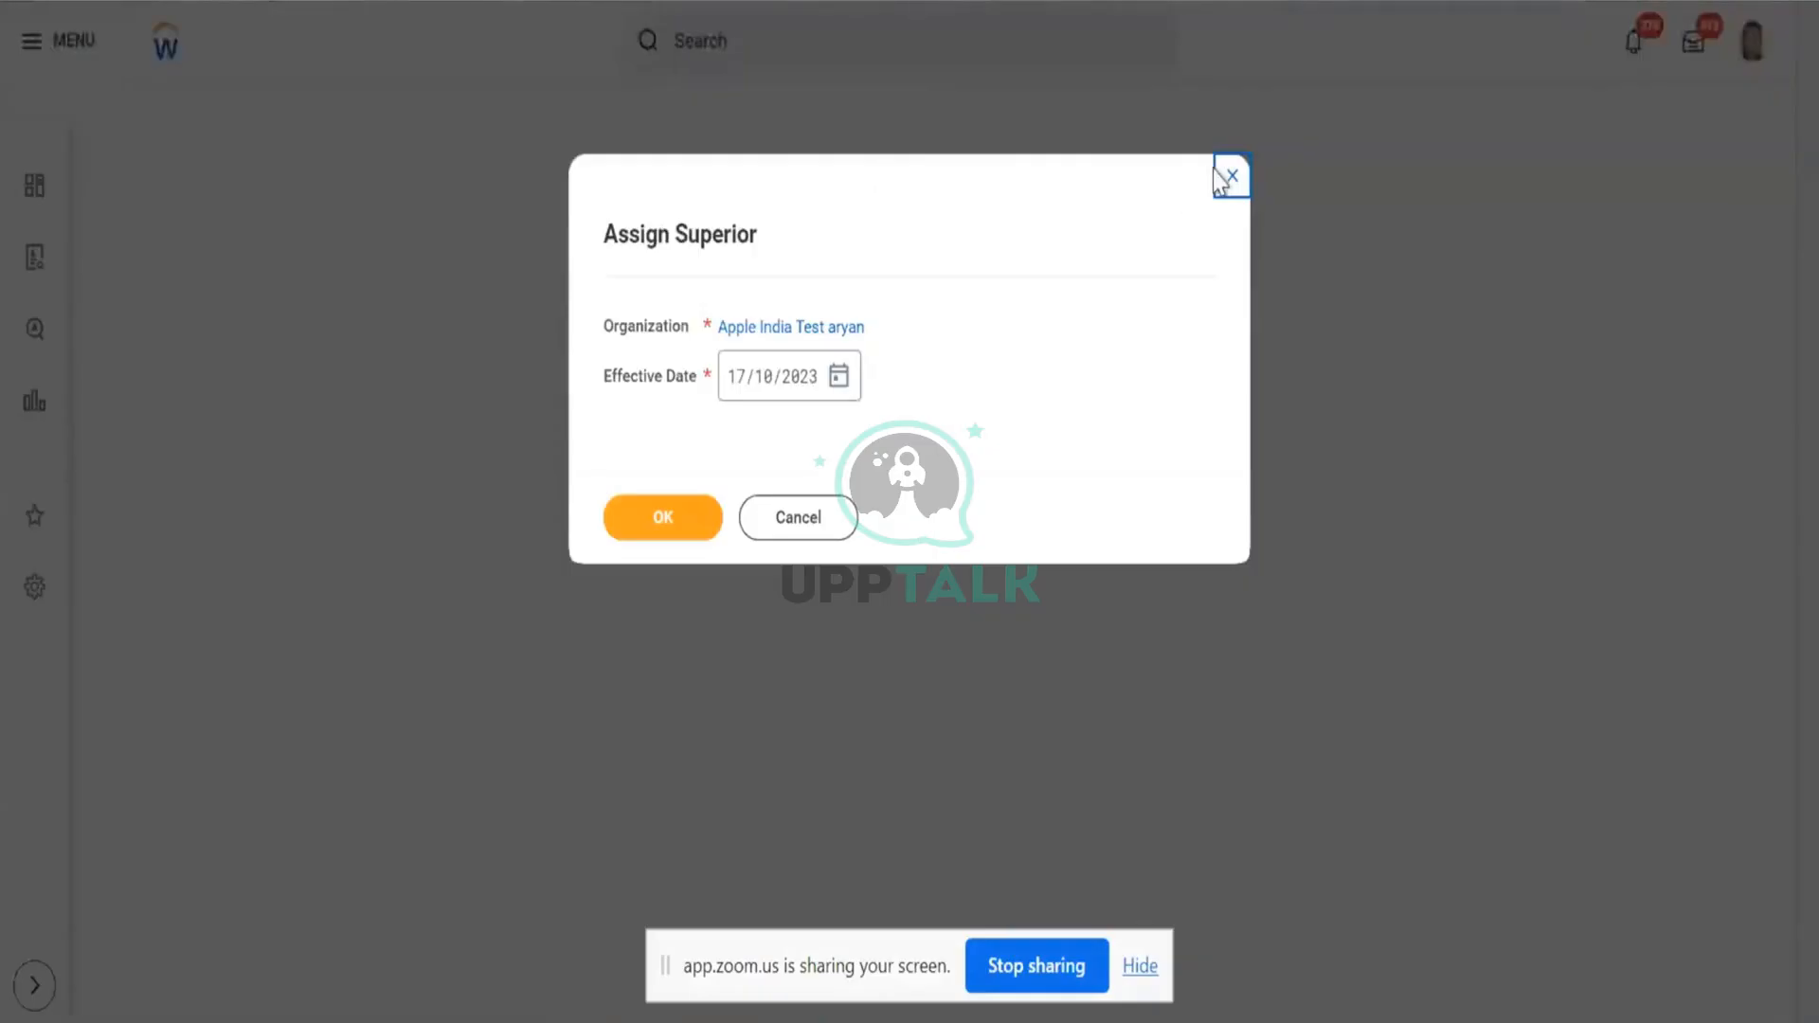
left_click(1228, 180)
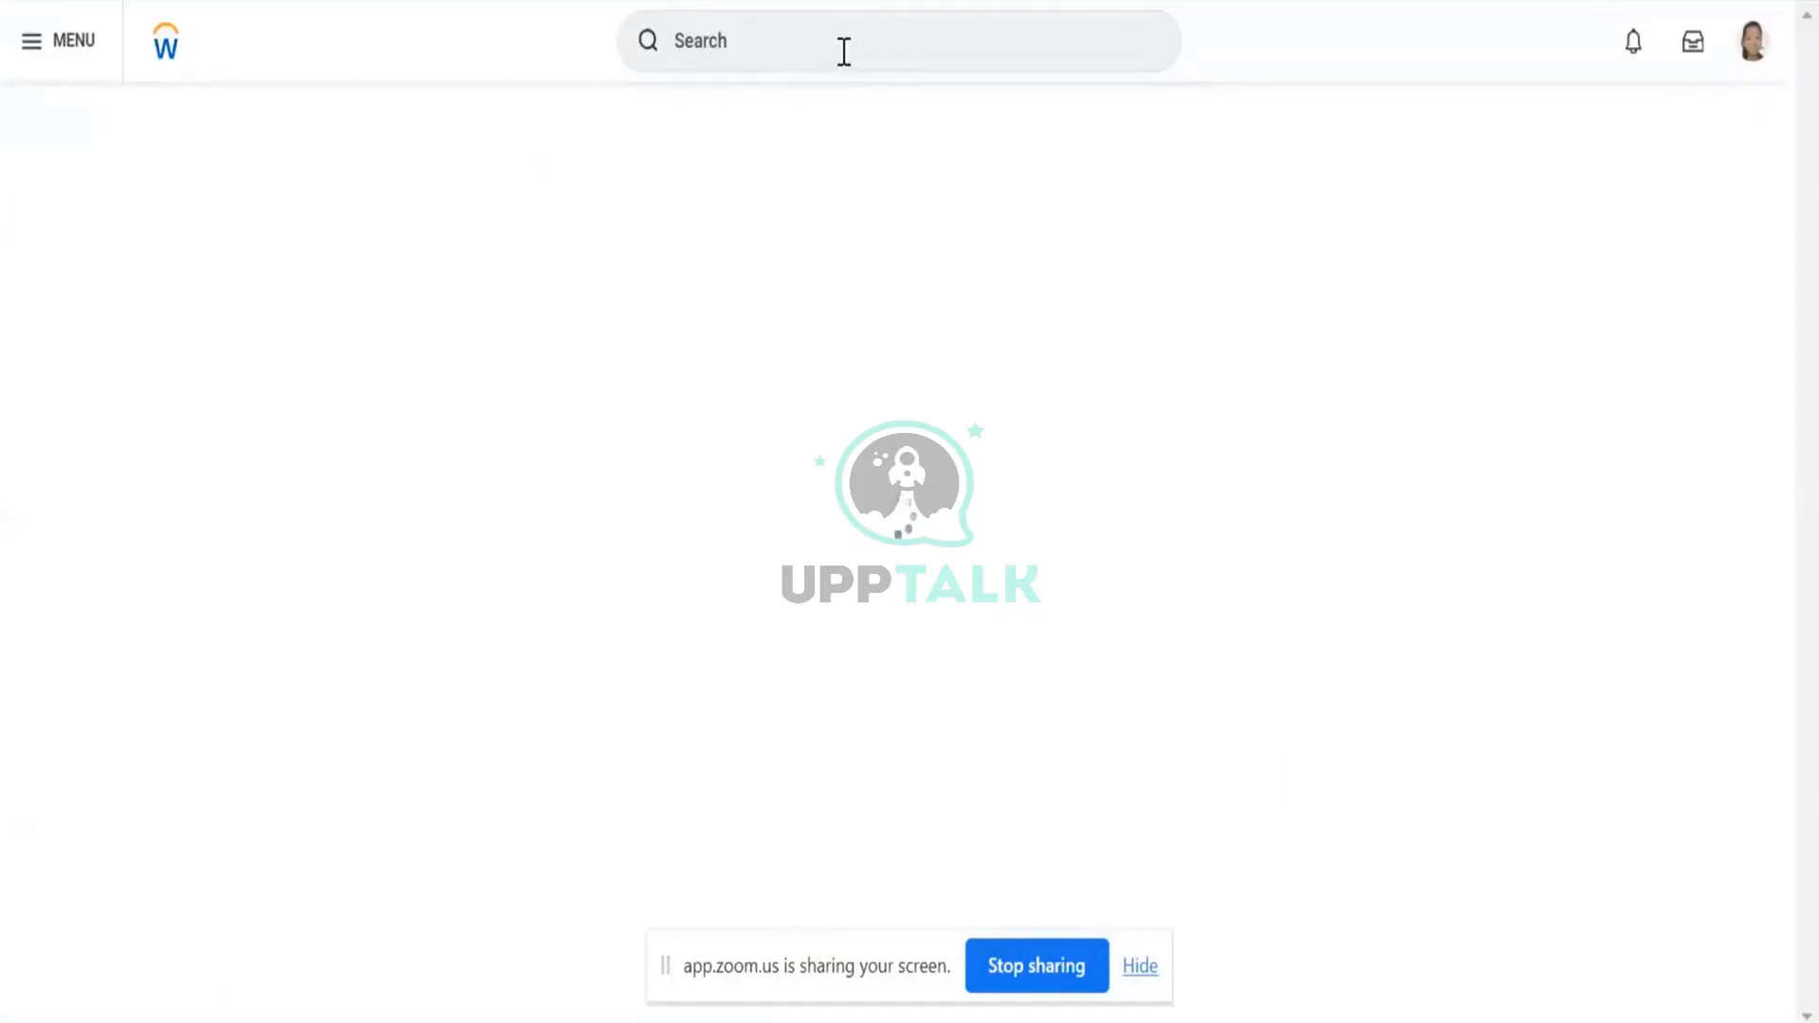
- Start creating a location hierarchy under the reorganization Apple Hospitals Inc (01/01/1900) and switch to the Final Project.pdf hierarchy table
left_click(843, 52)
left_click(786, 157)
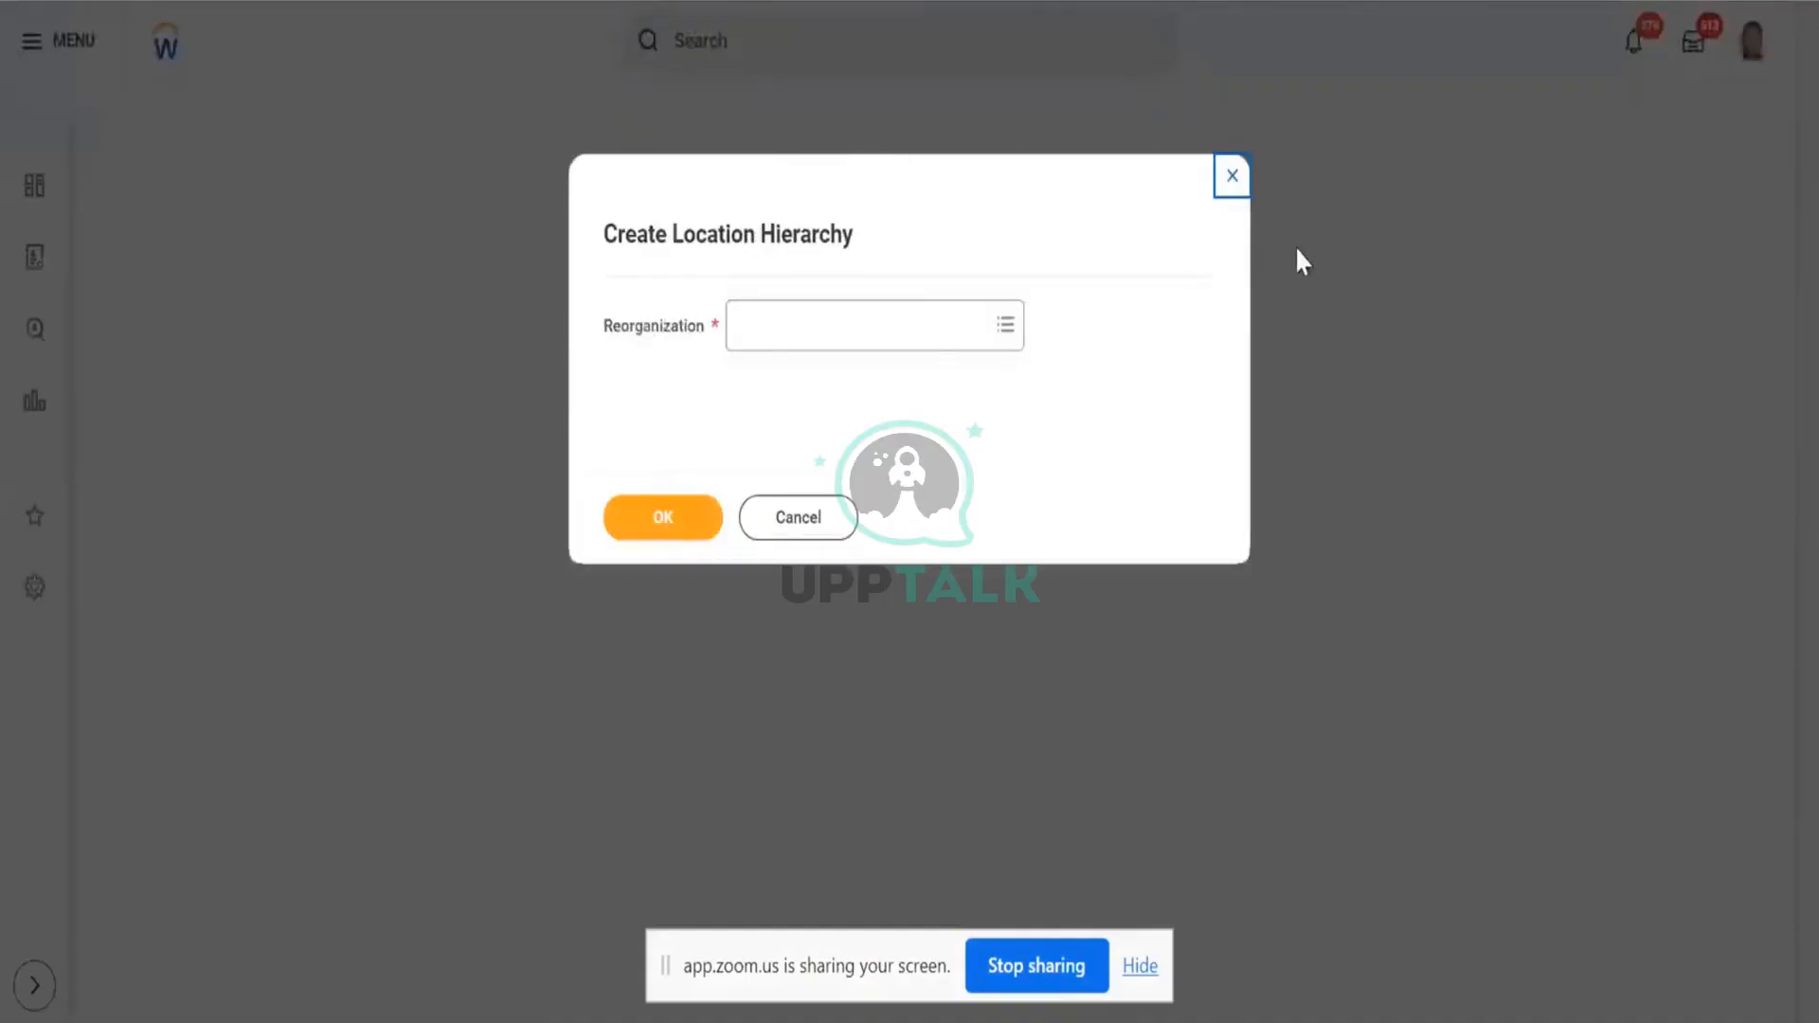
left_click(879, 333)
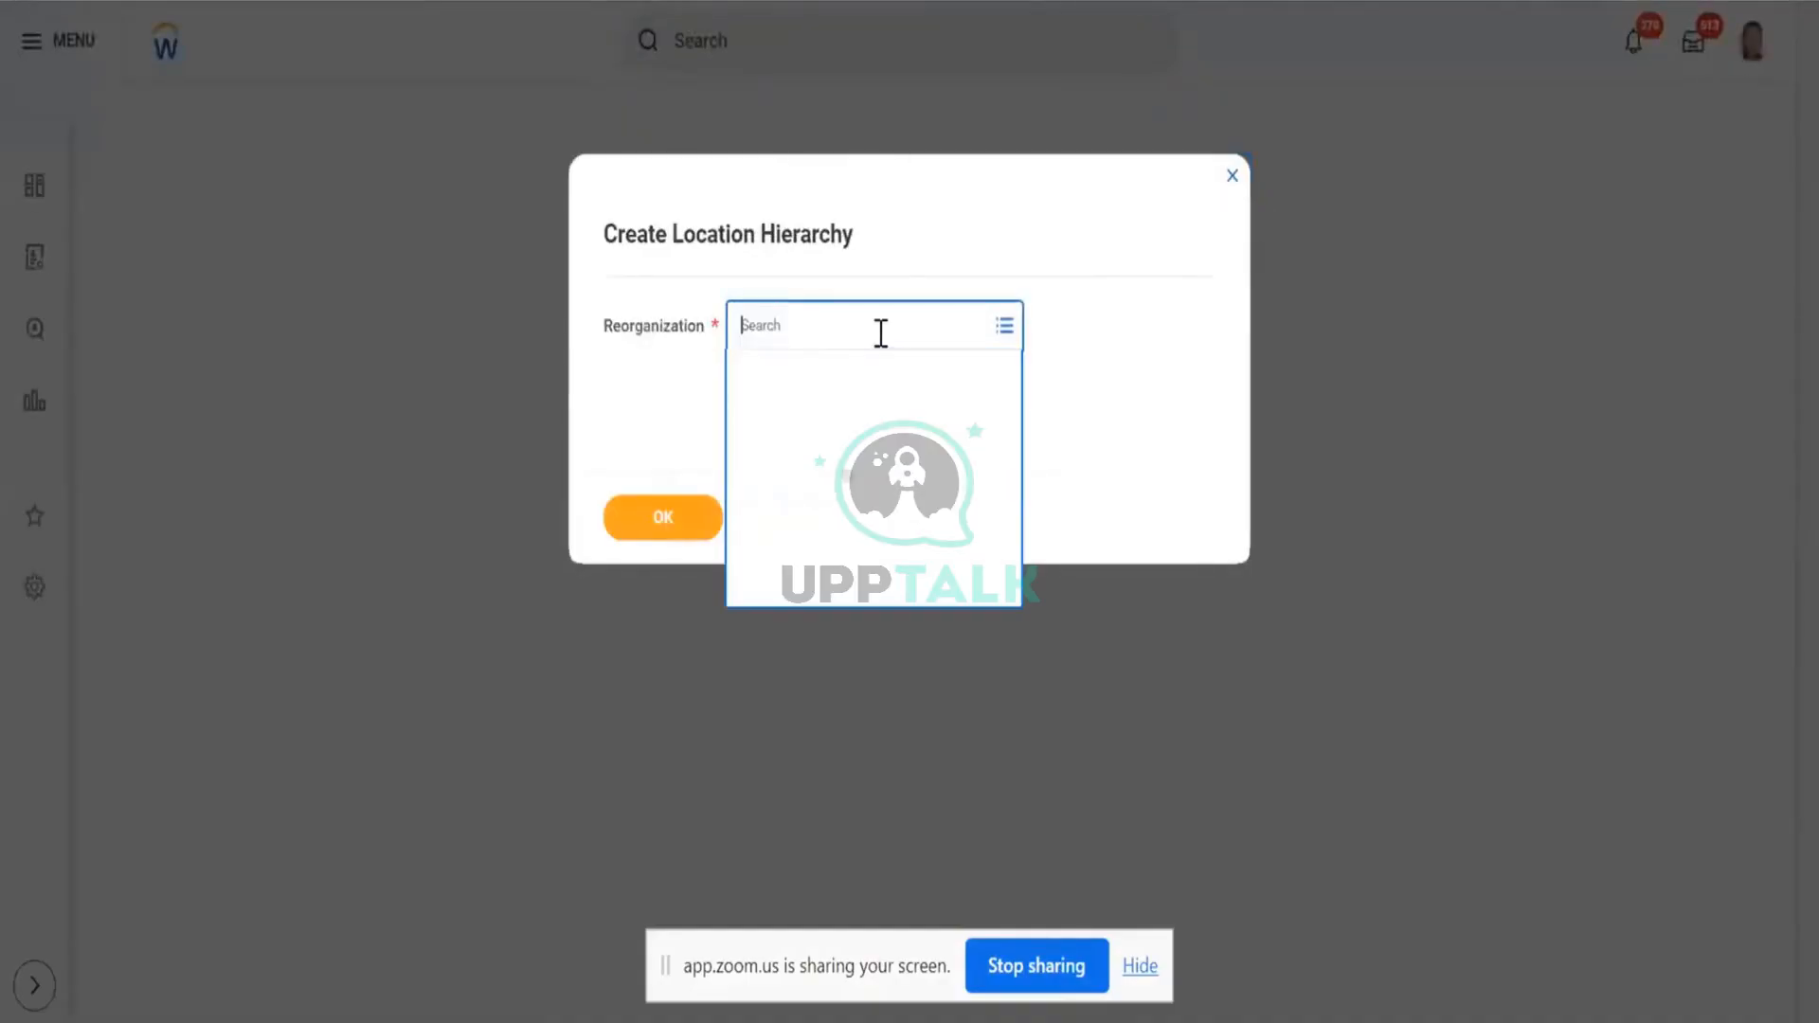
type("appl hos inco")
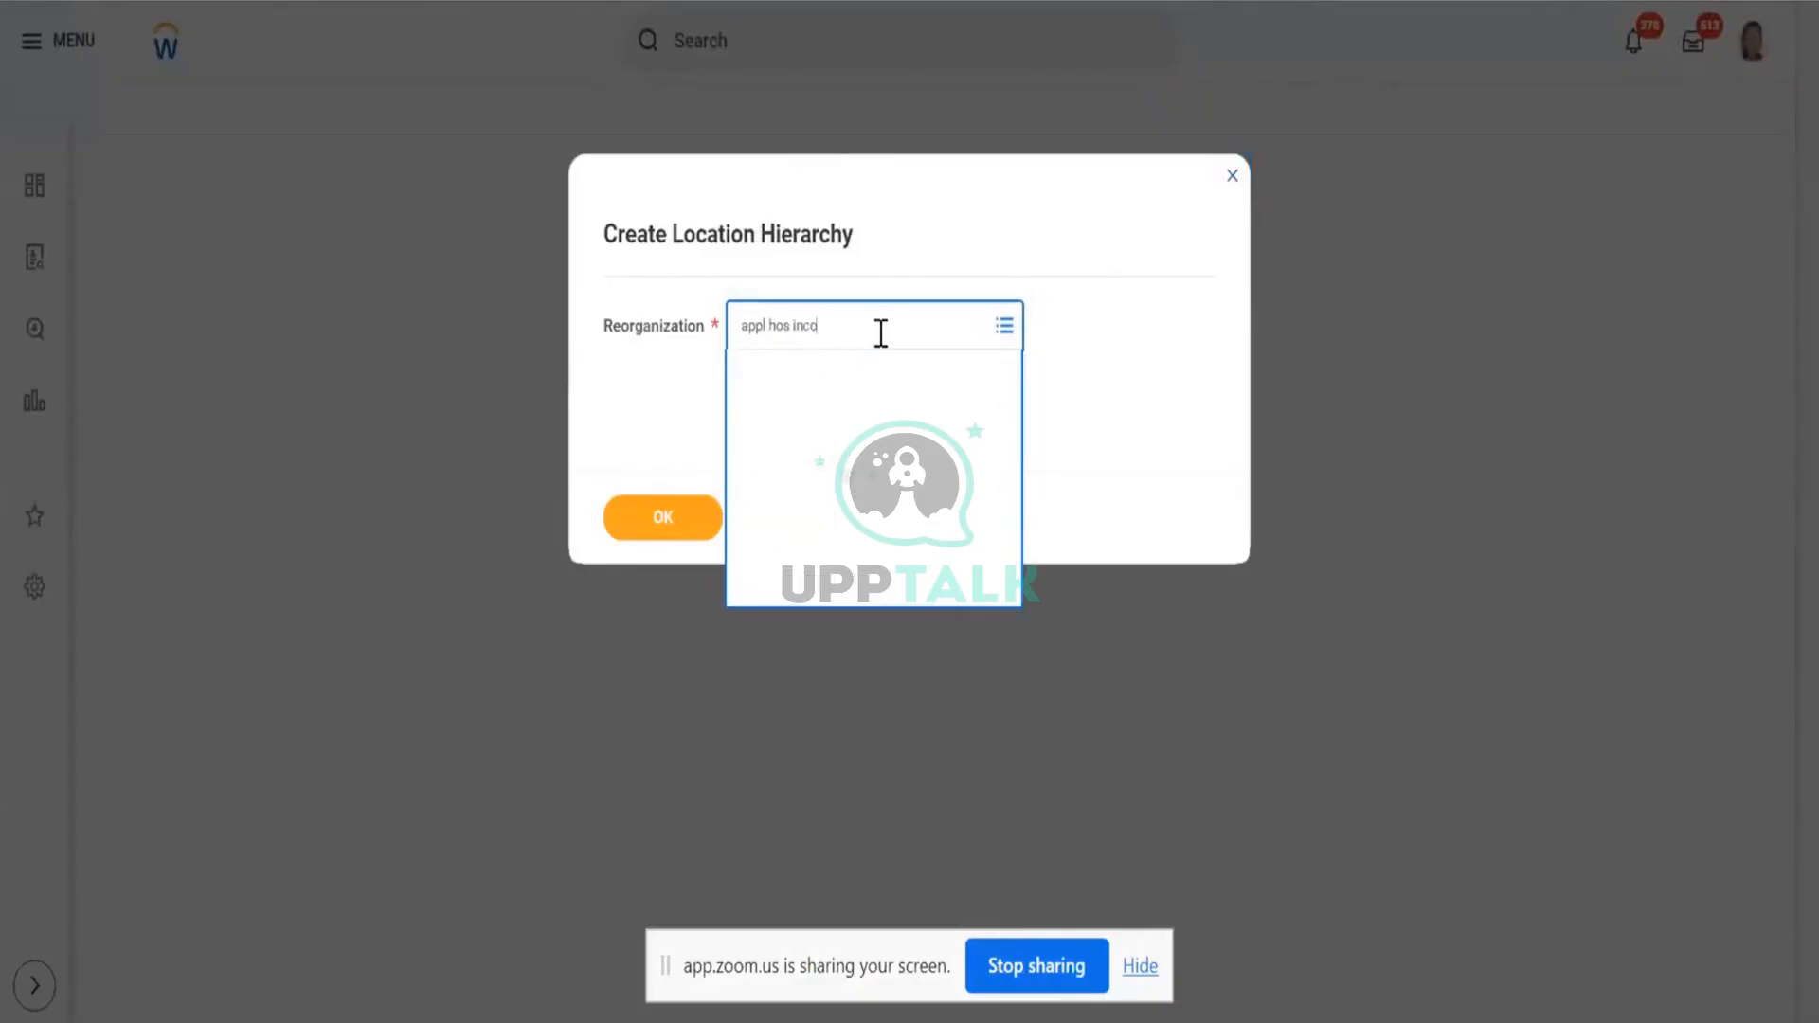
key("Return")
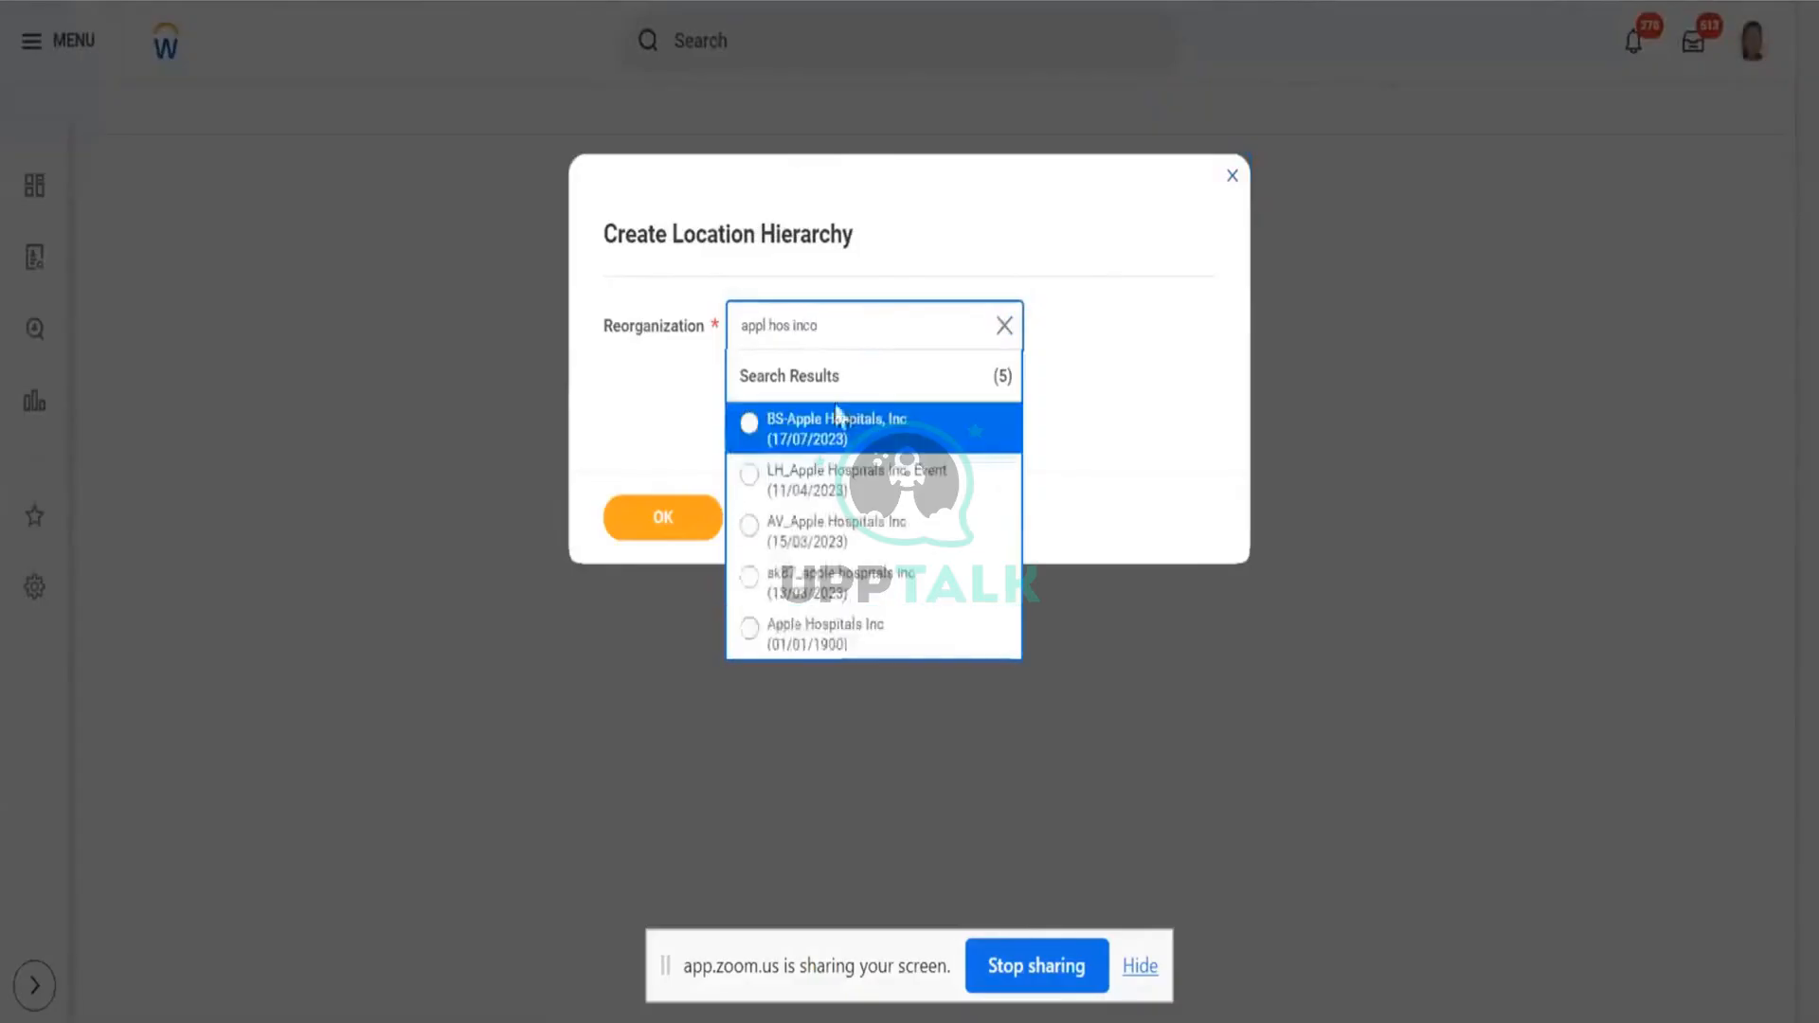
left_click(779, 630)
left_click(690, 523)
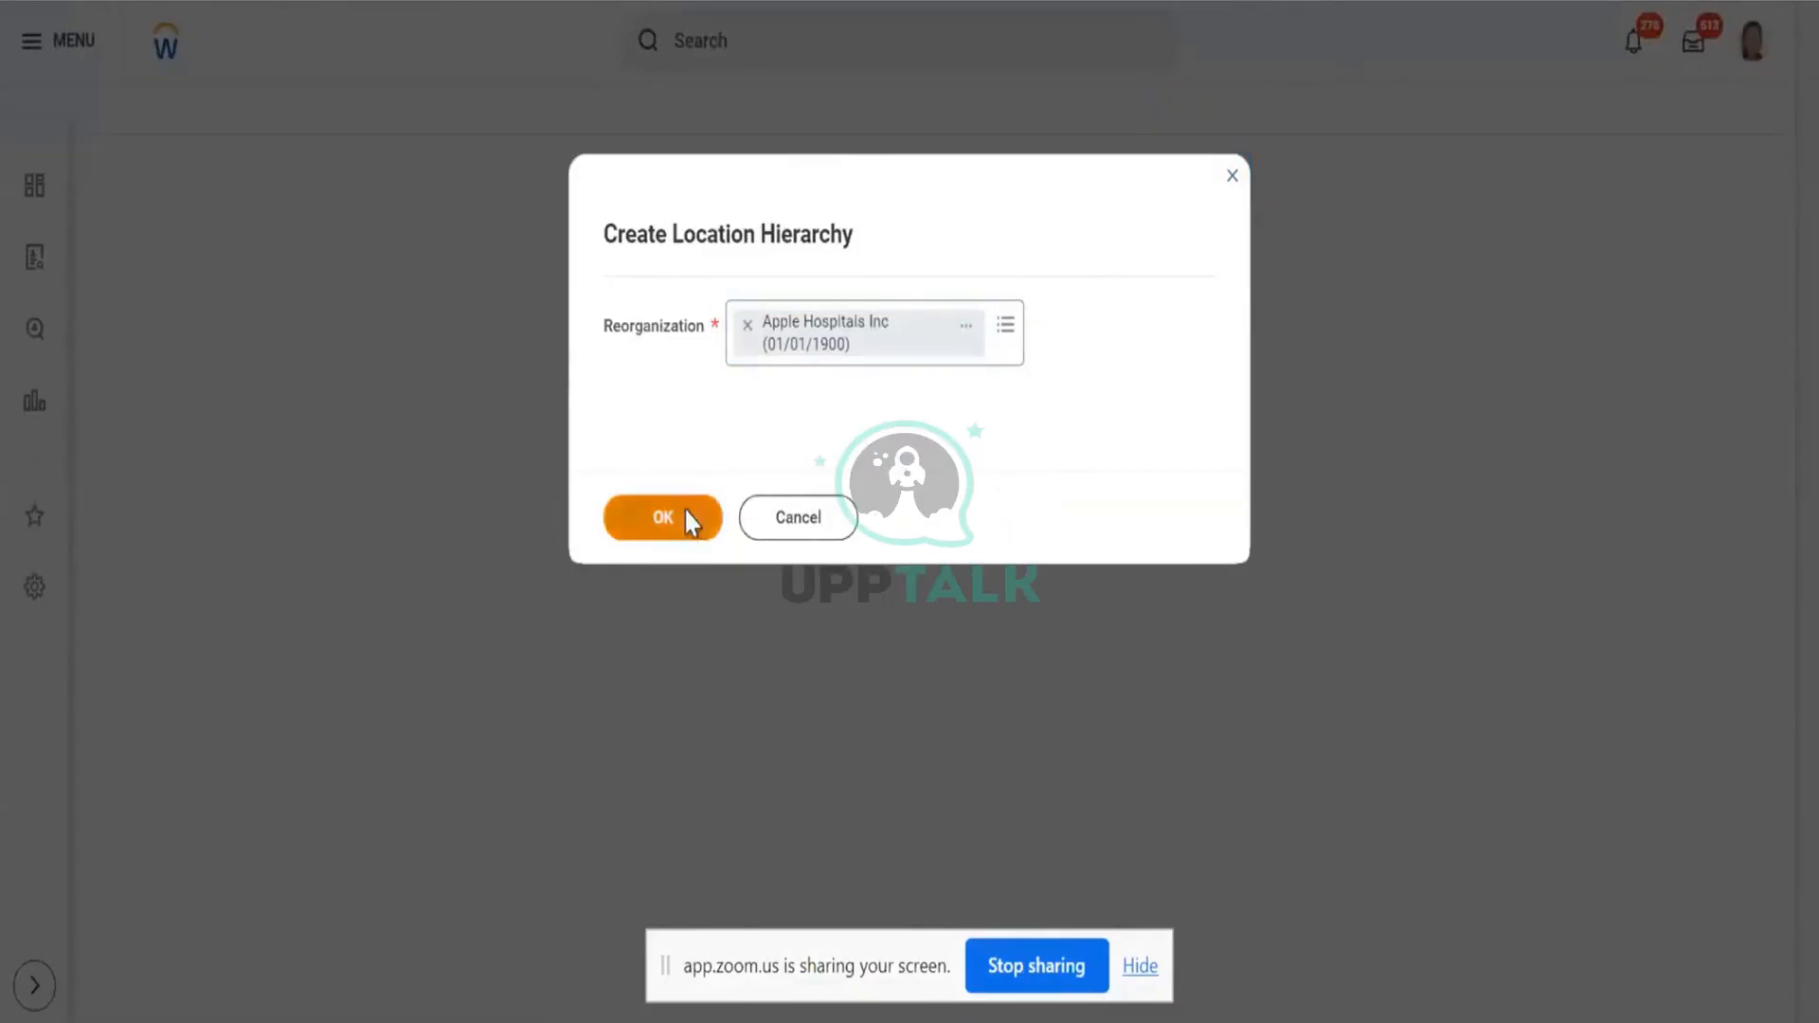
key("ctrl+Tab")
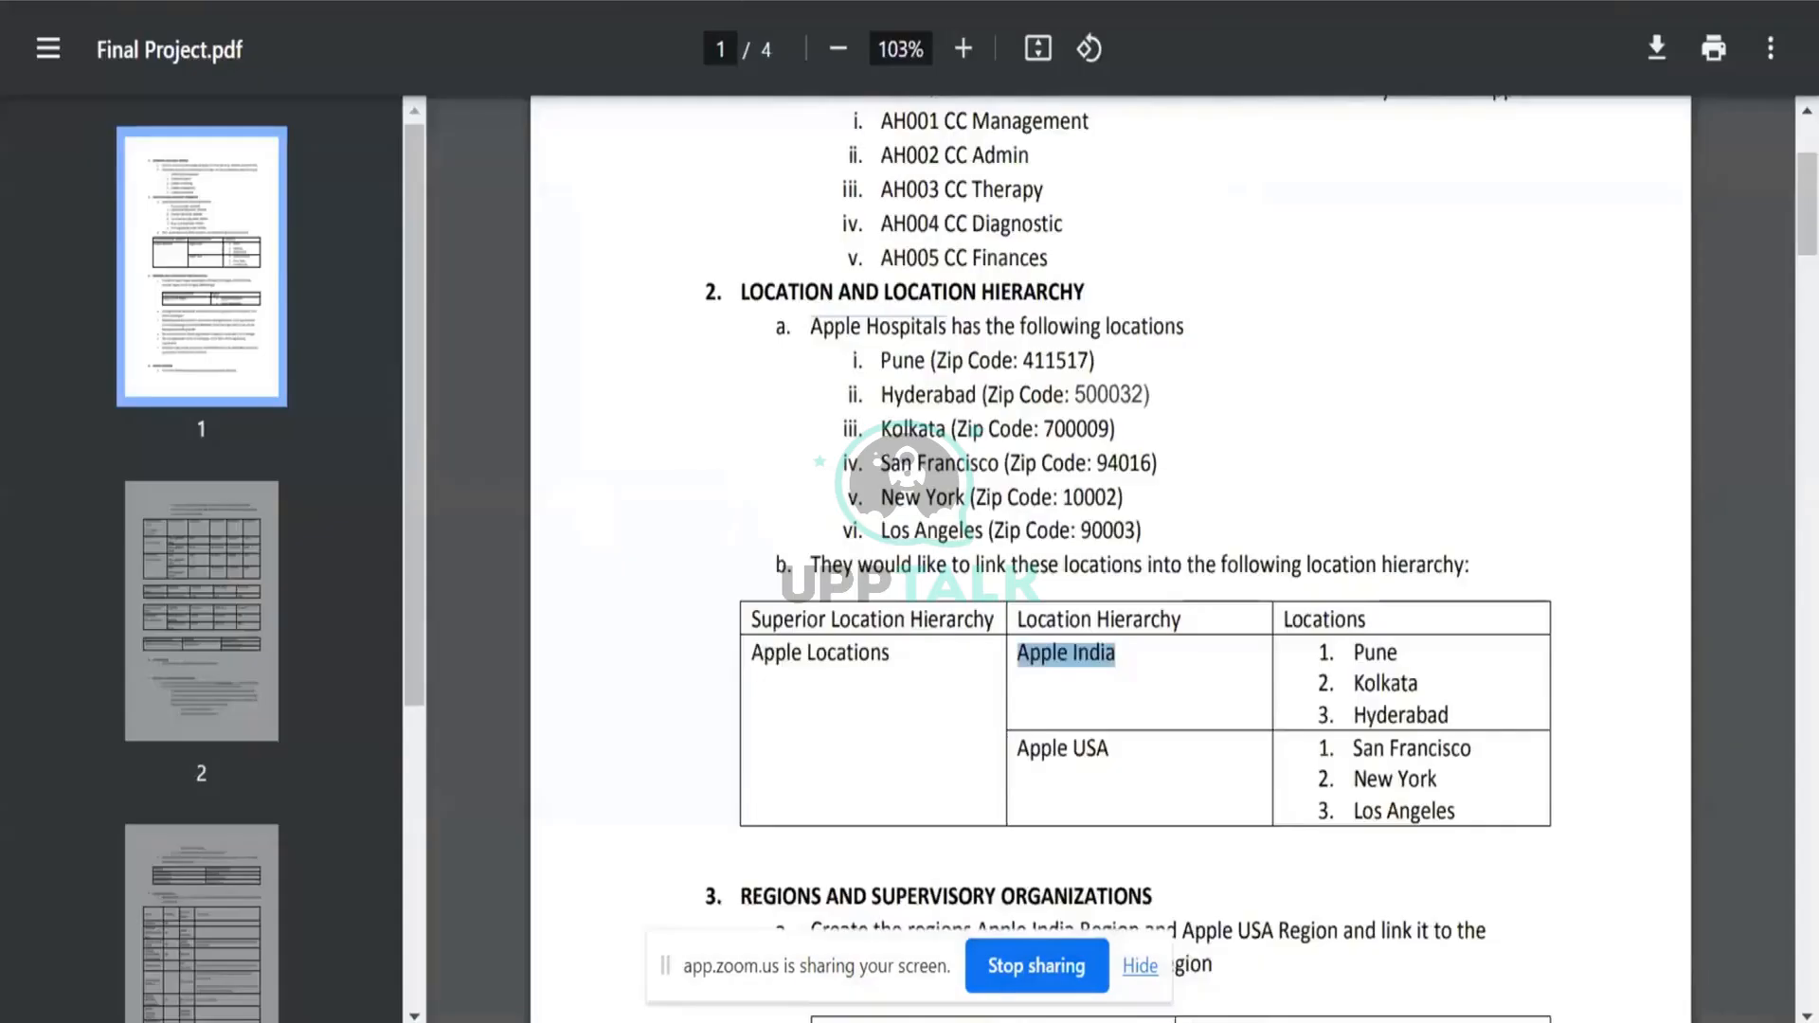
- Copy "Apple Locations" from the PDF's superior location hierarchy column and paste it as the new location hierarchy's name
double_click(786, 660)
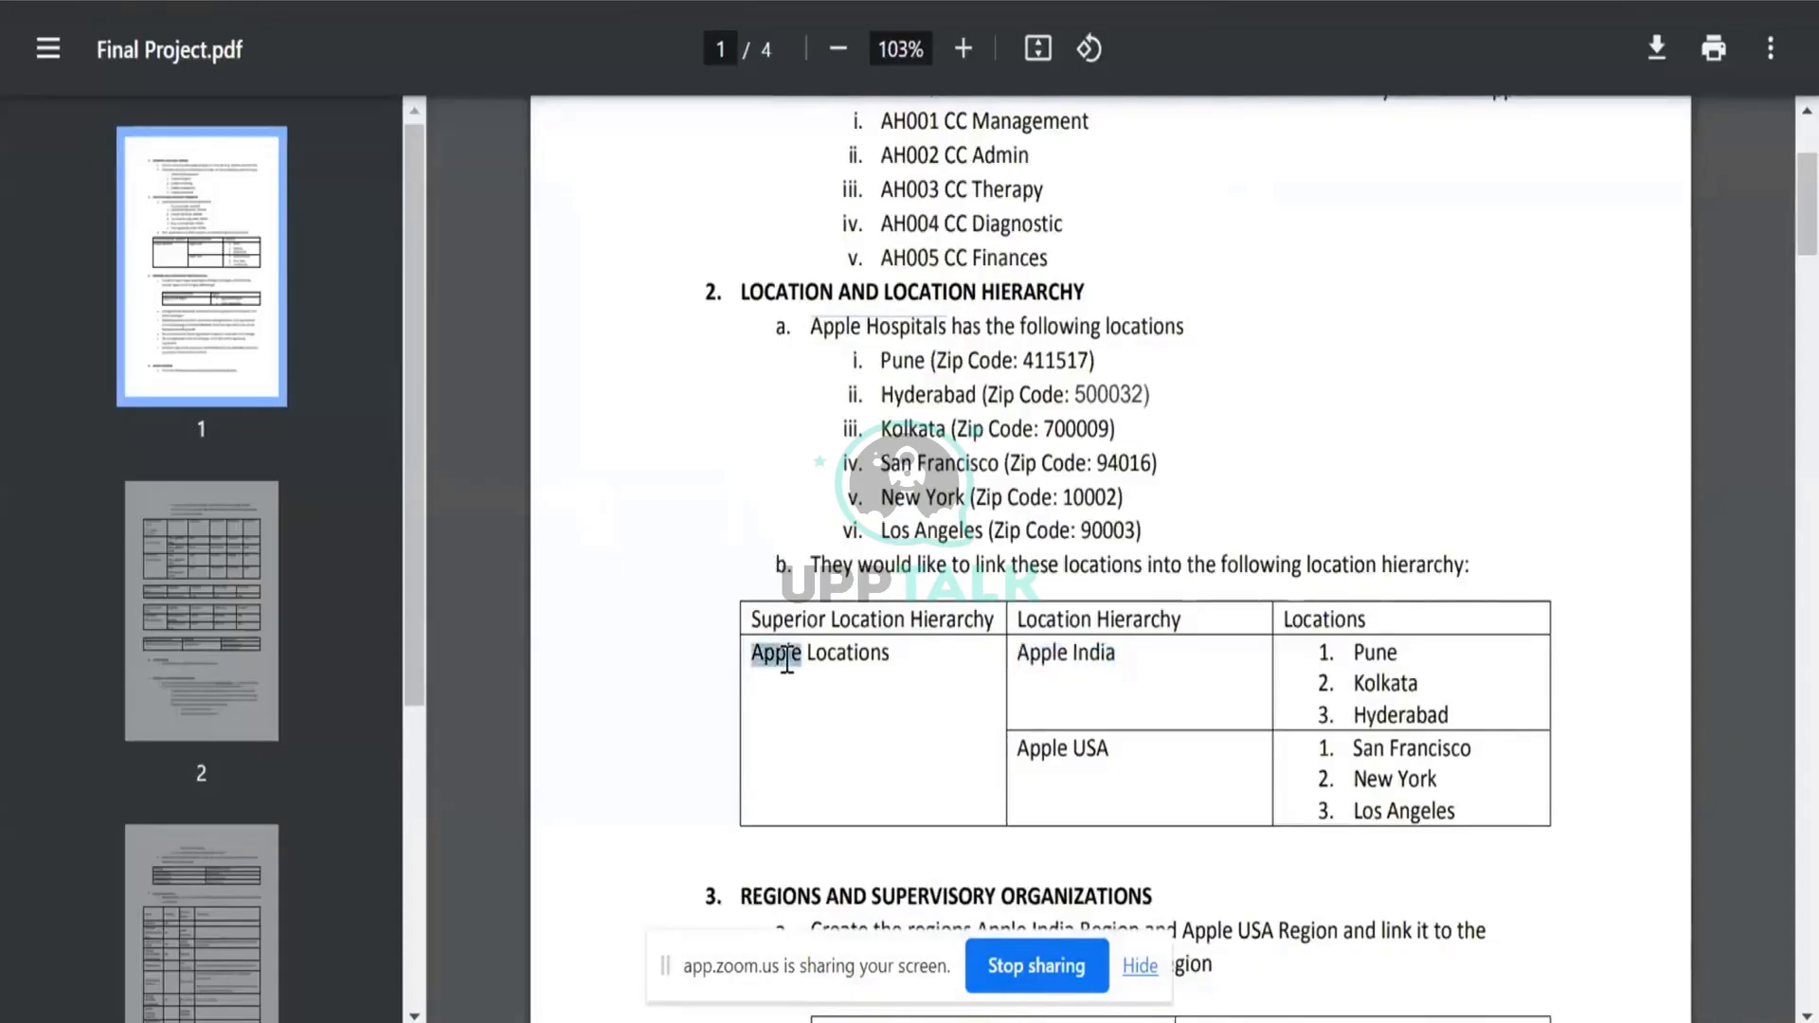
left_click(893, 666)
left_click_drag(893, 666, 754, 661)
key("ctrl+c")
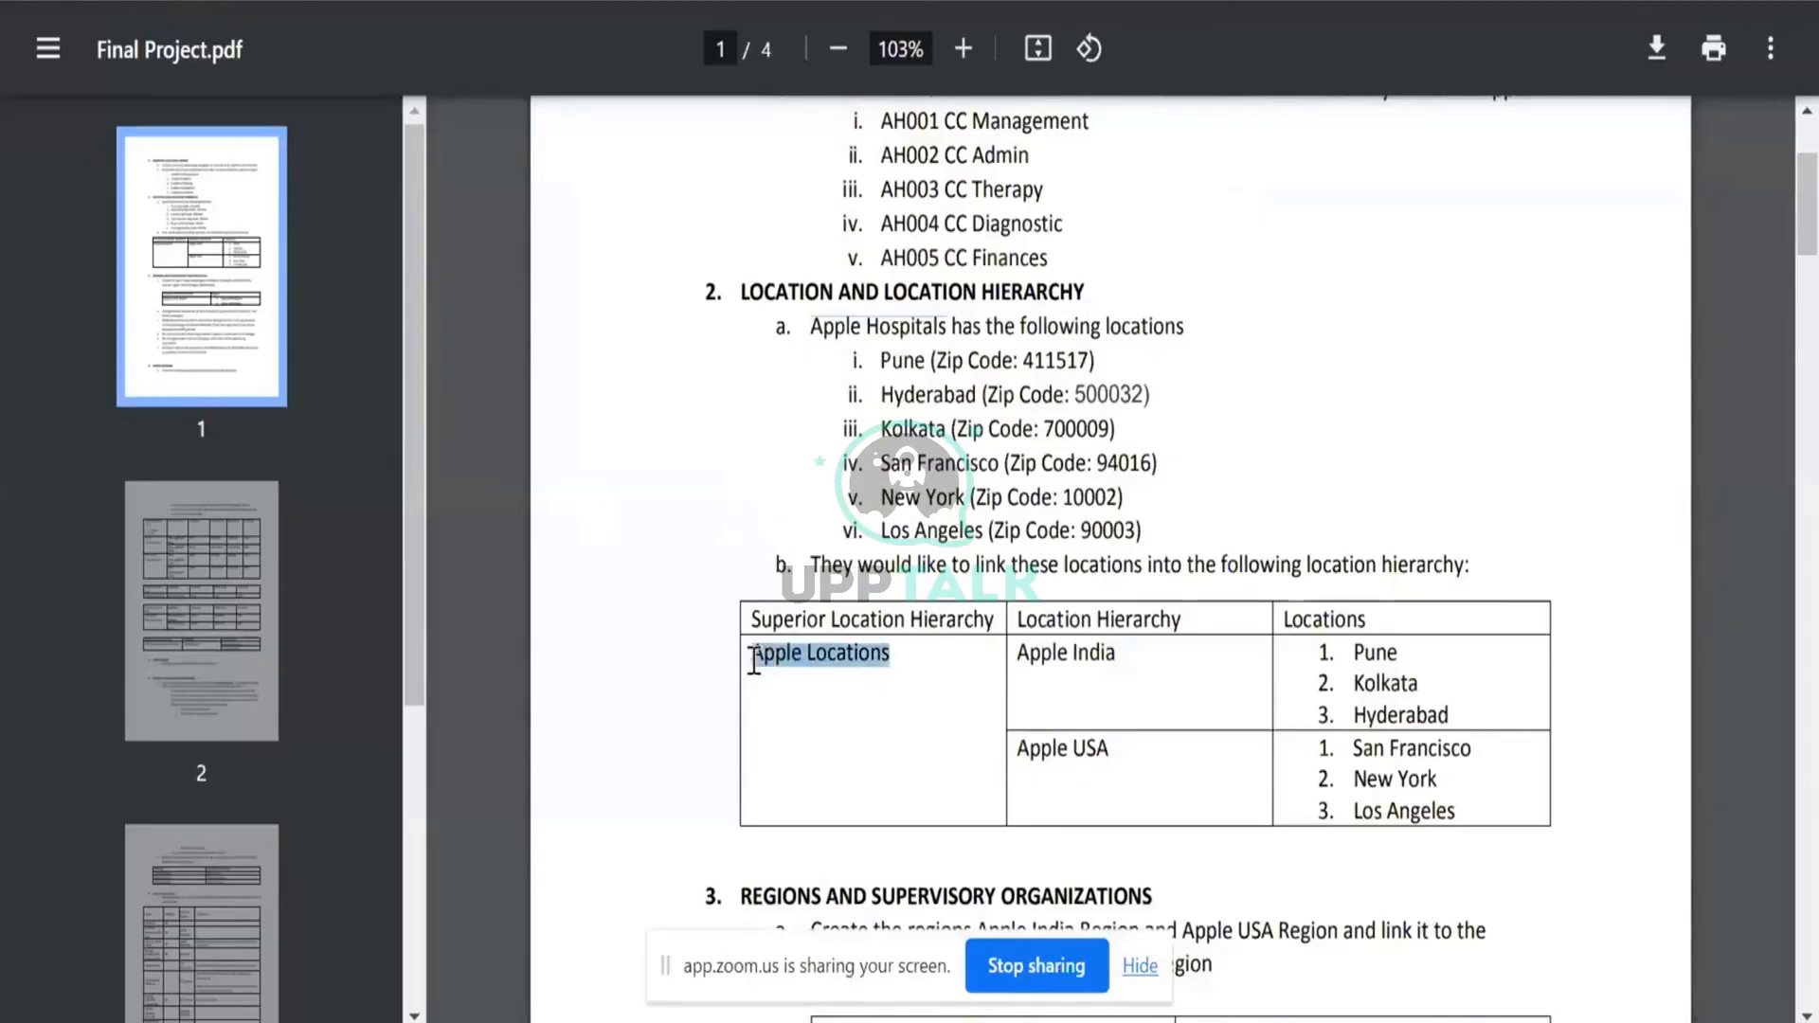
key("ctrl+Tab")
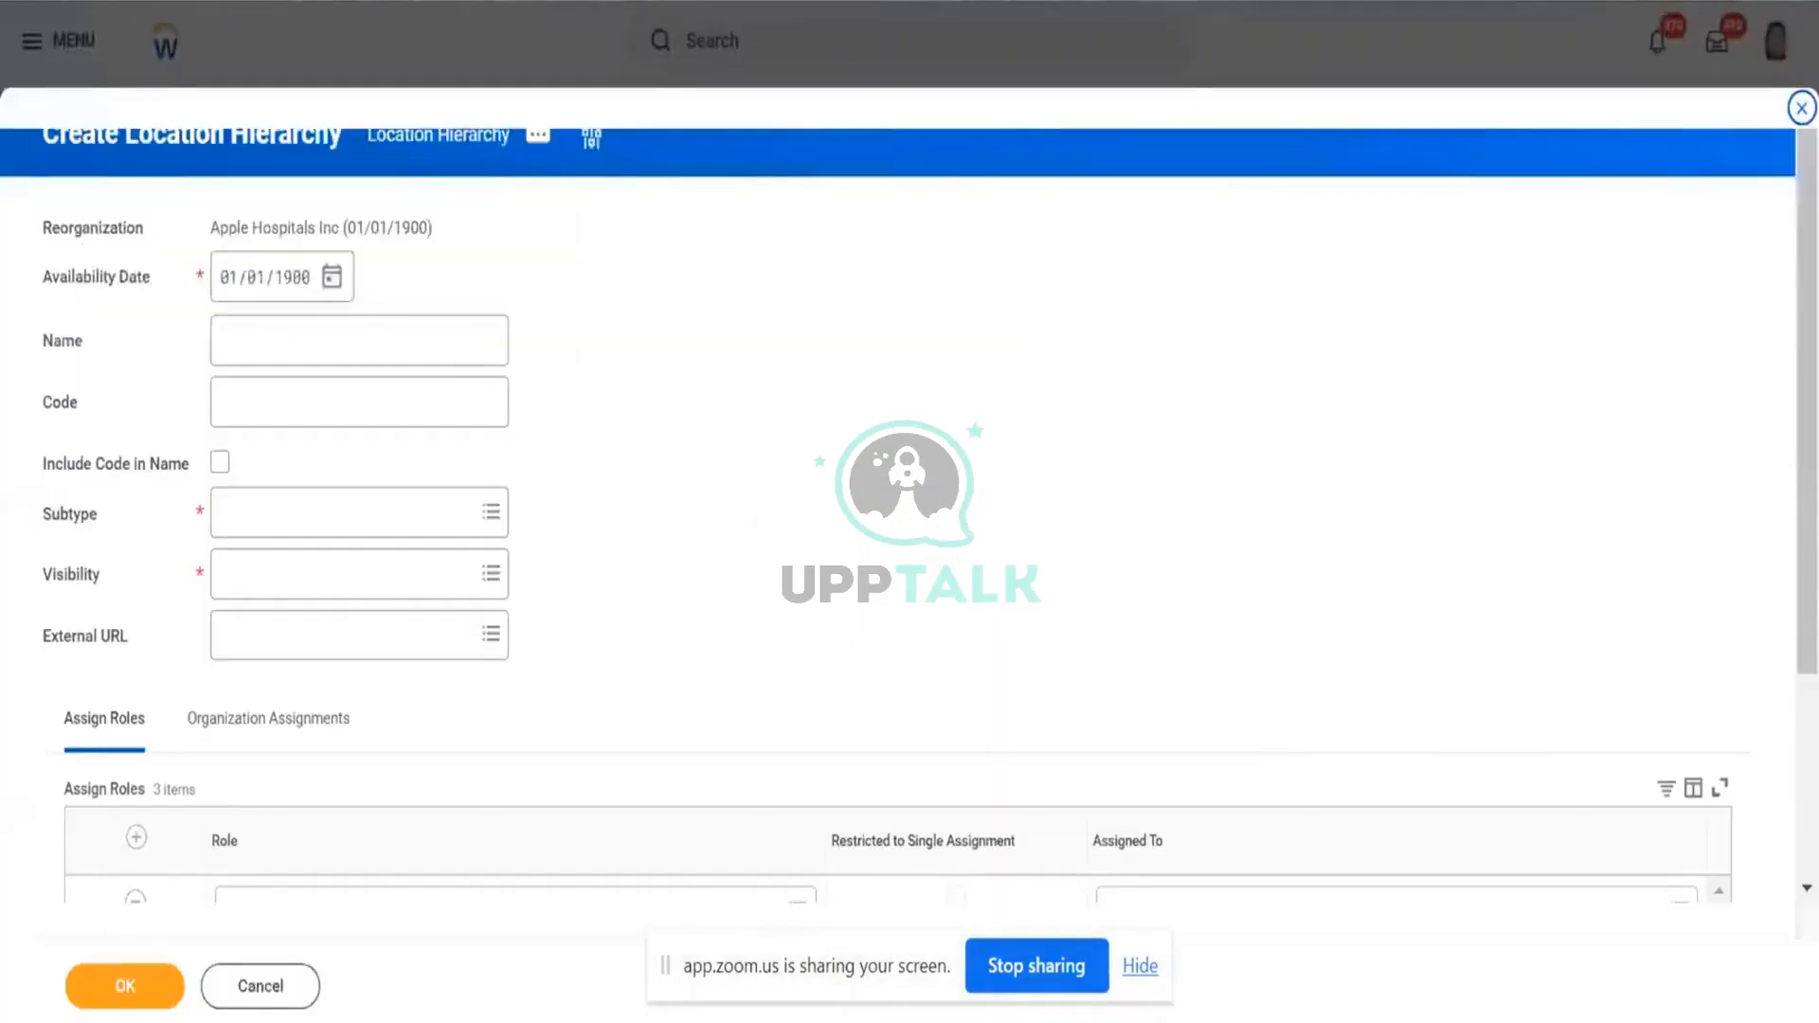
left_click(406, 318)
key("ctrl+v")
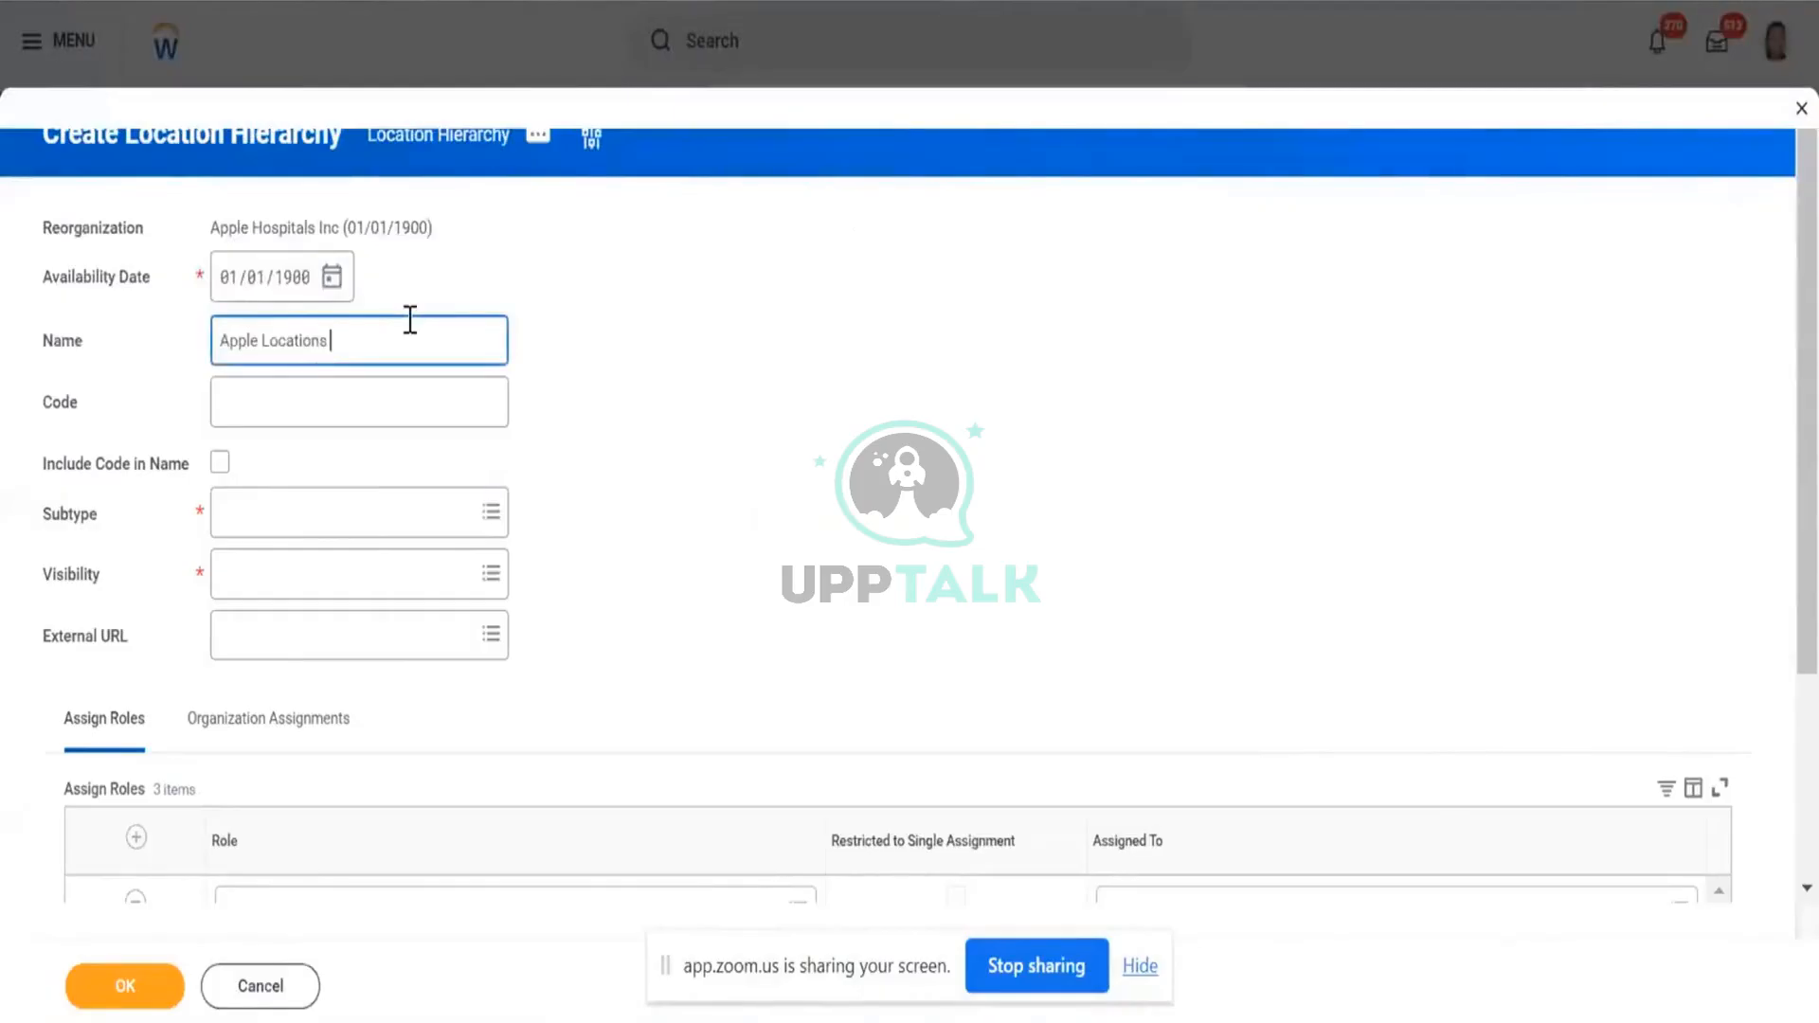
- Set the hierarchy's subtype to Location Heirarchy and visibility to Everyone, check its organization assignments, and confirm its creation
left_click(358, 513)
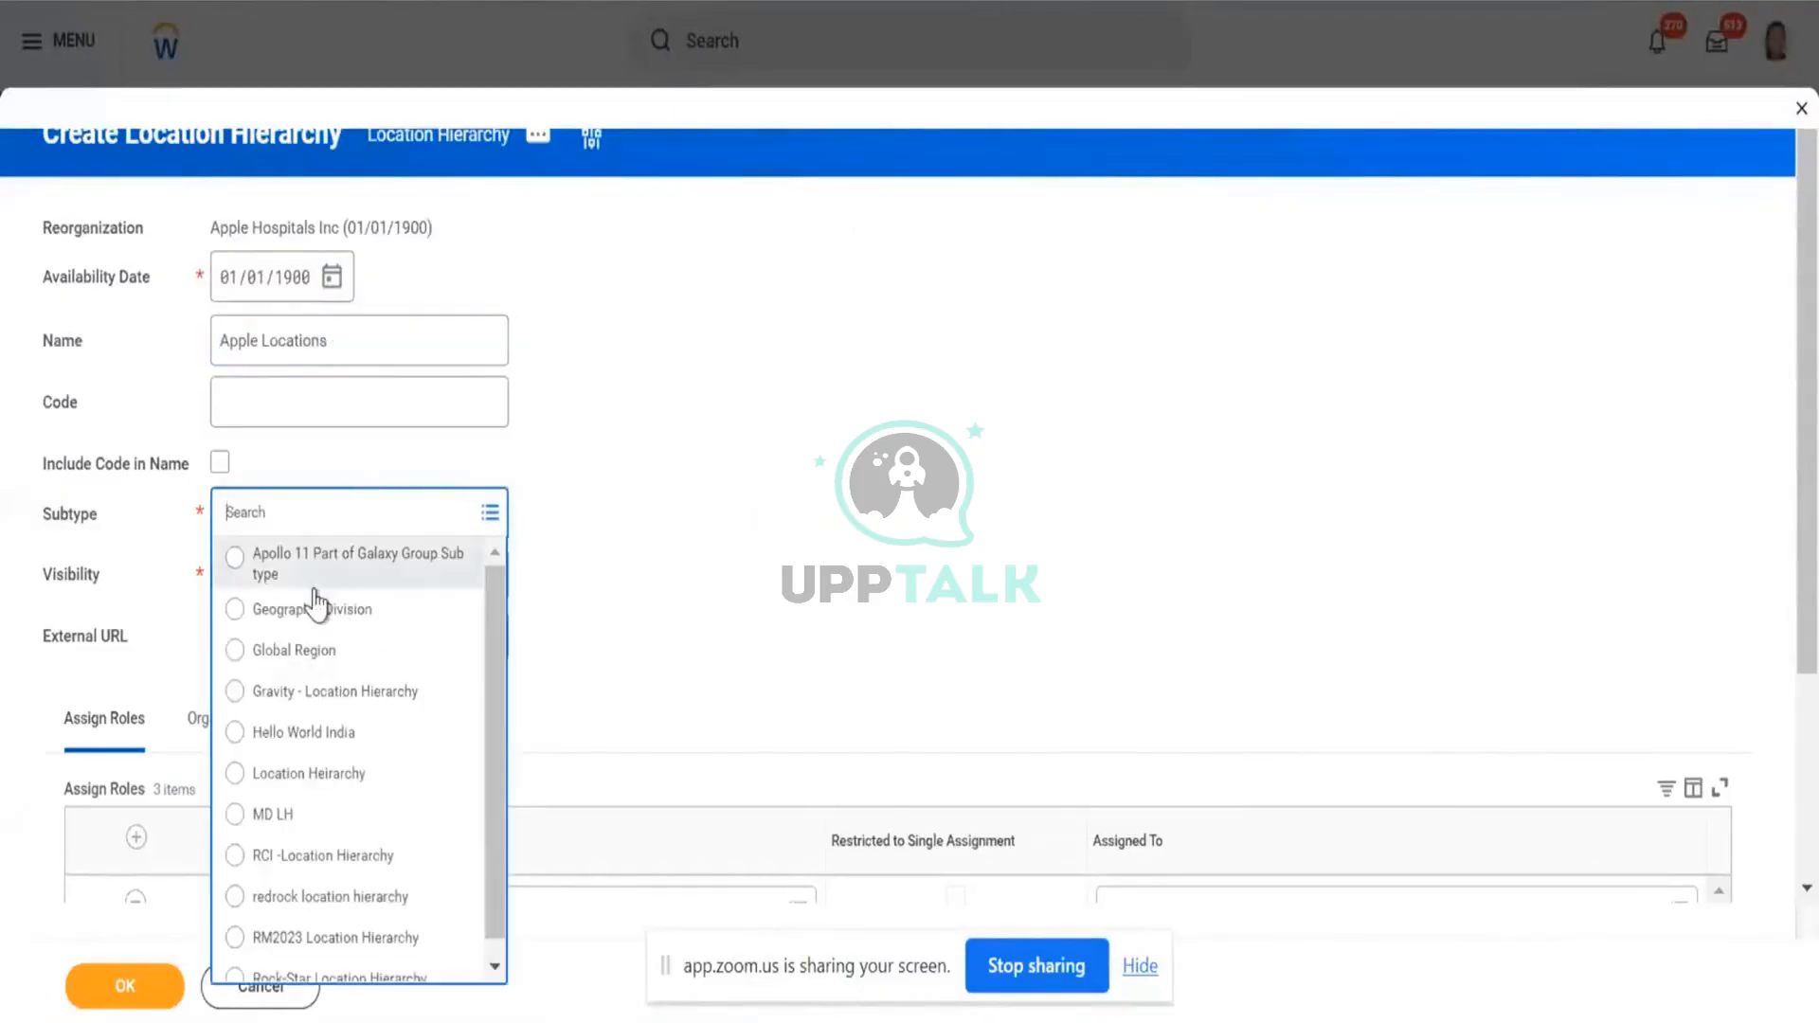
left_click(347, 779)
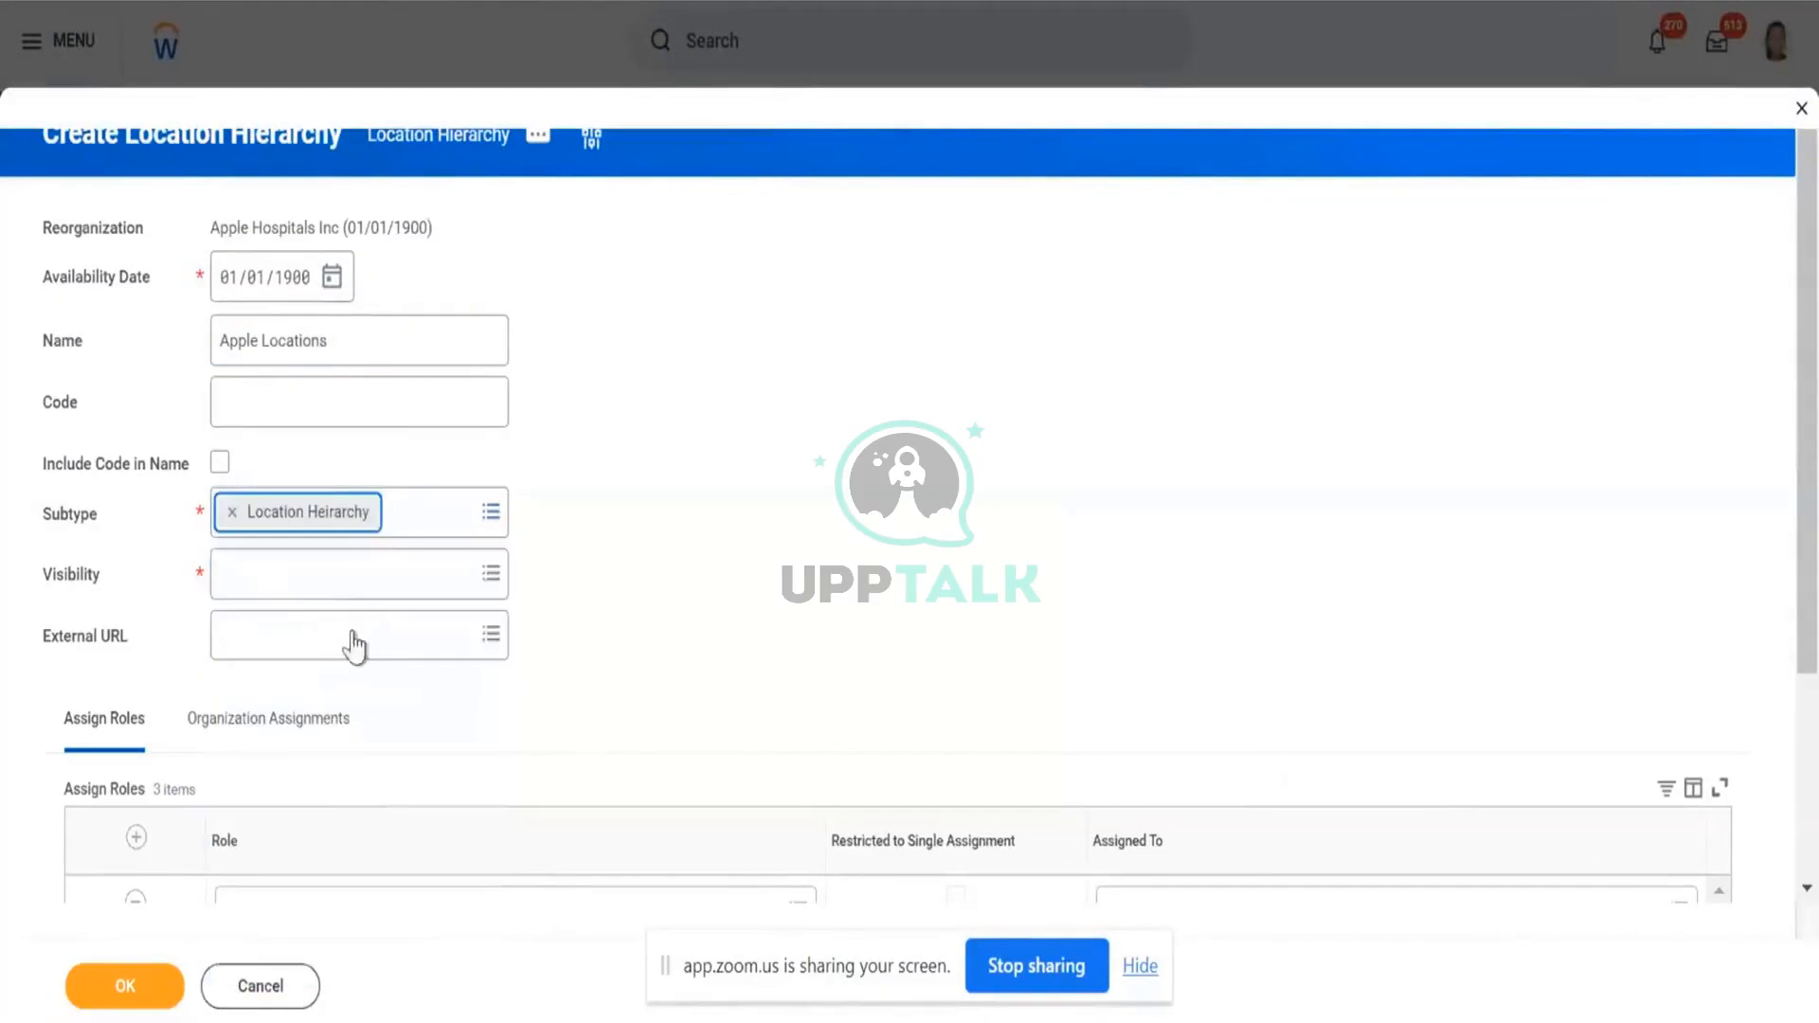
left_click(355, 587)
type("eve")
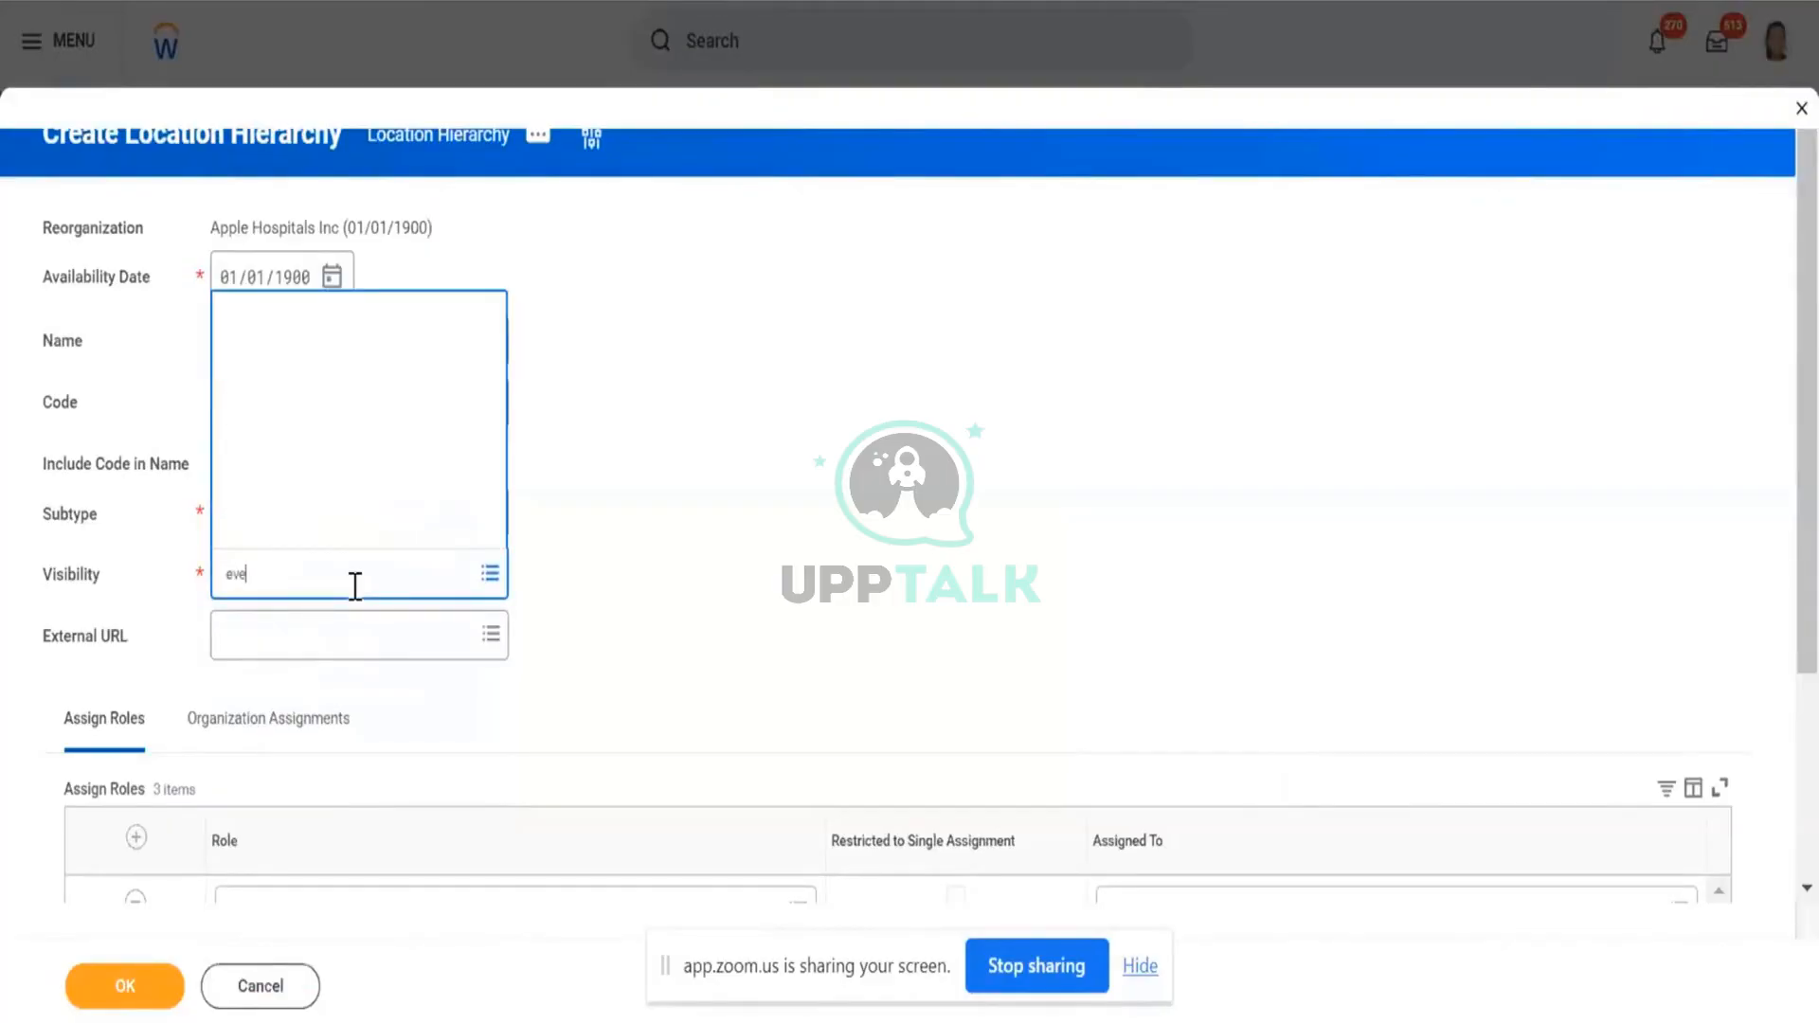
key("Return")
scroll(621, 693, "down", 3)
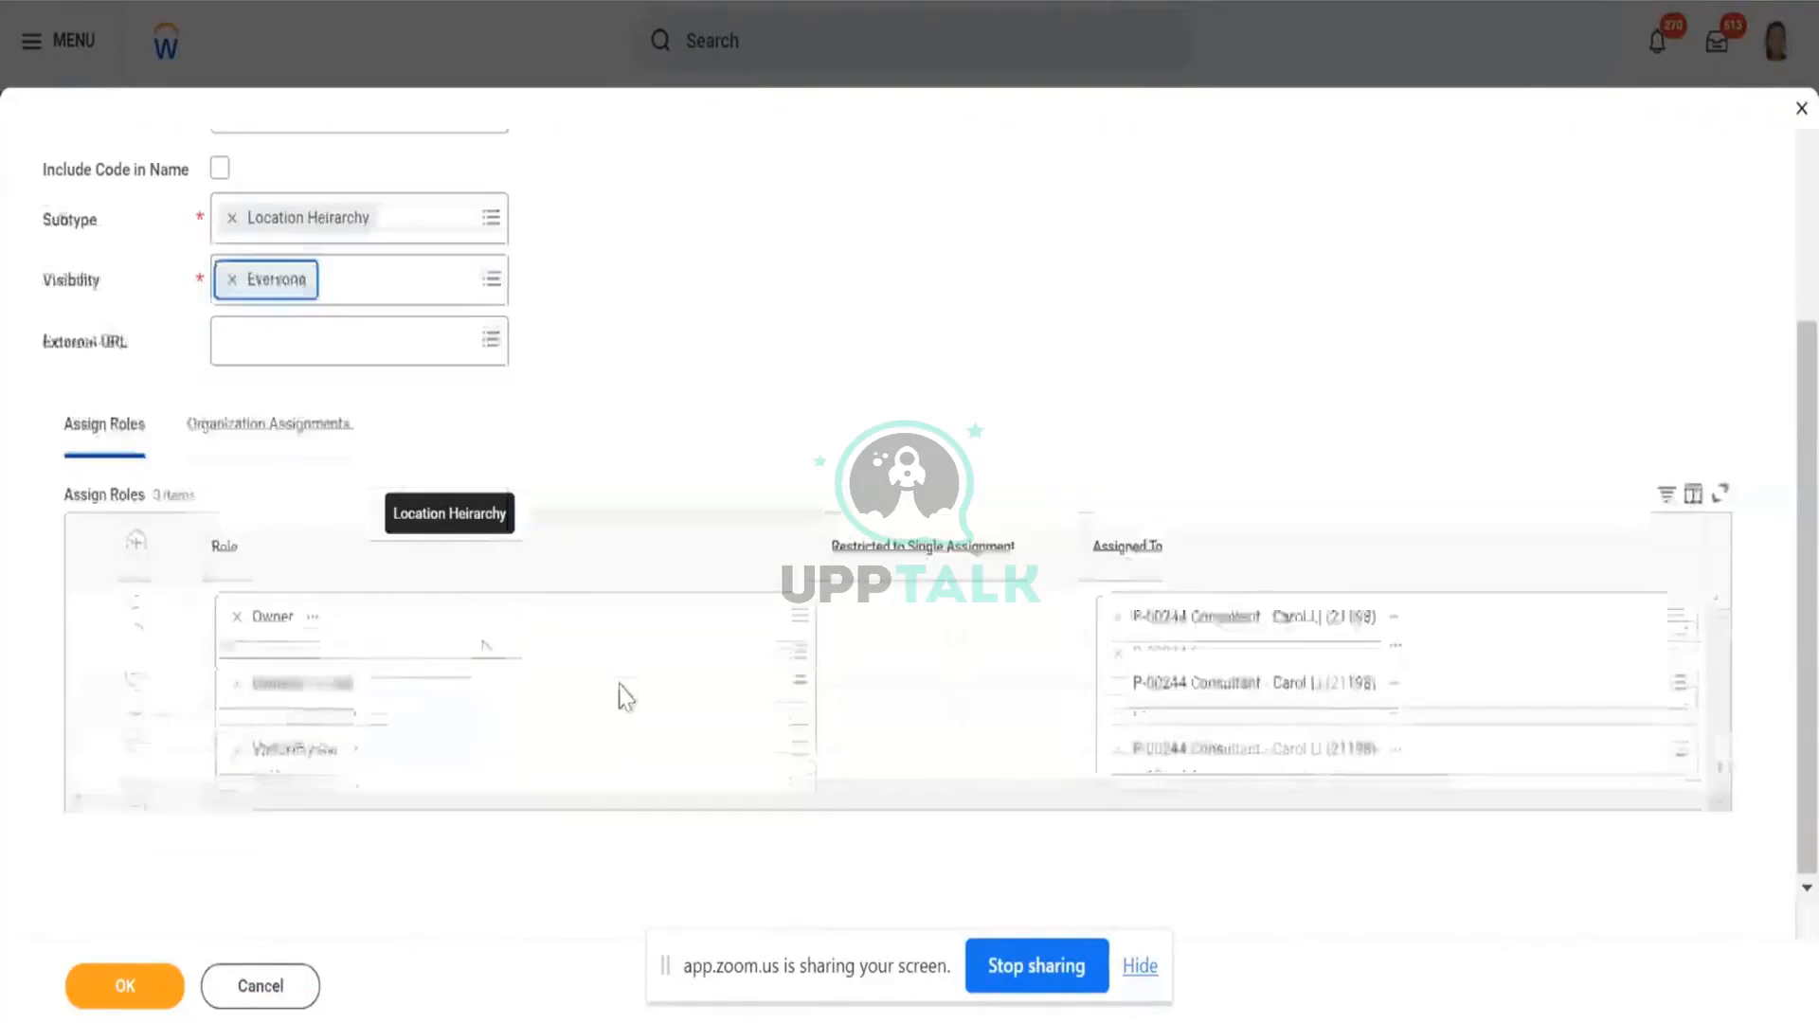
left_click(319, 463)
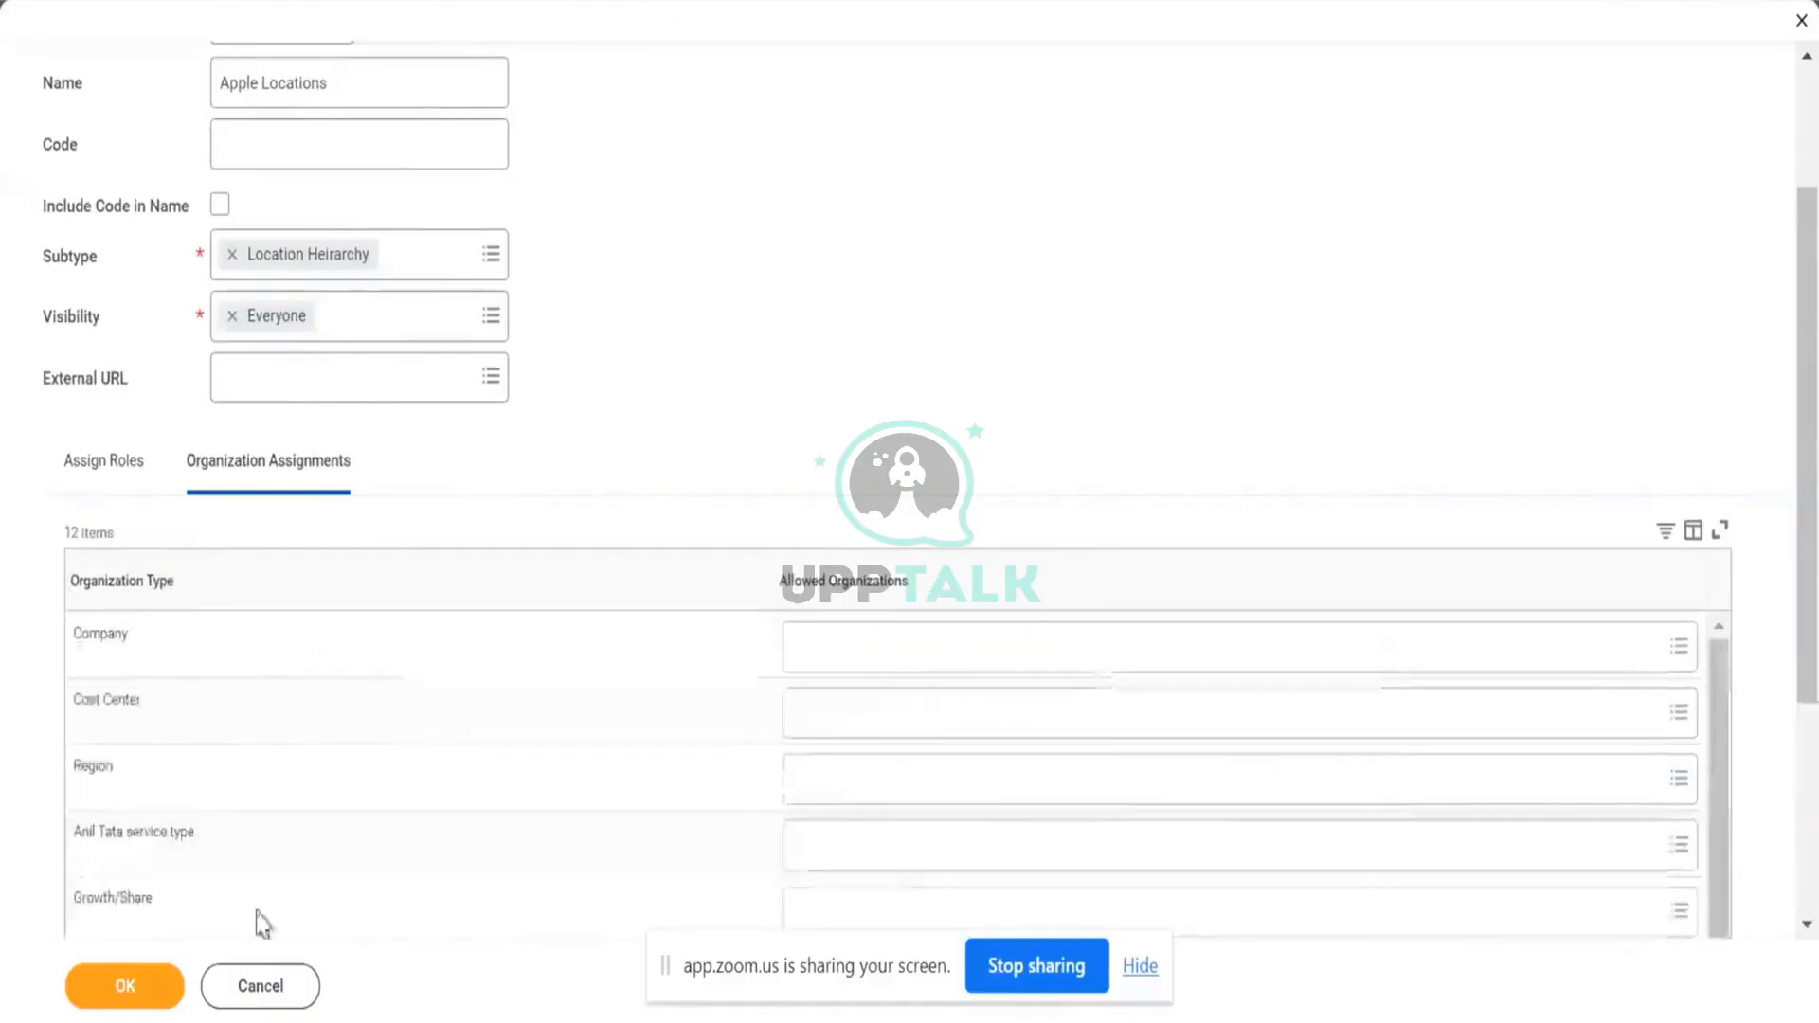
left_click(146, 981)
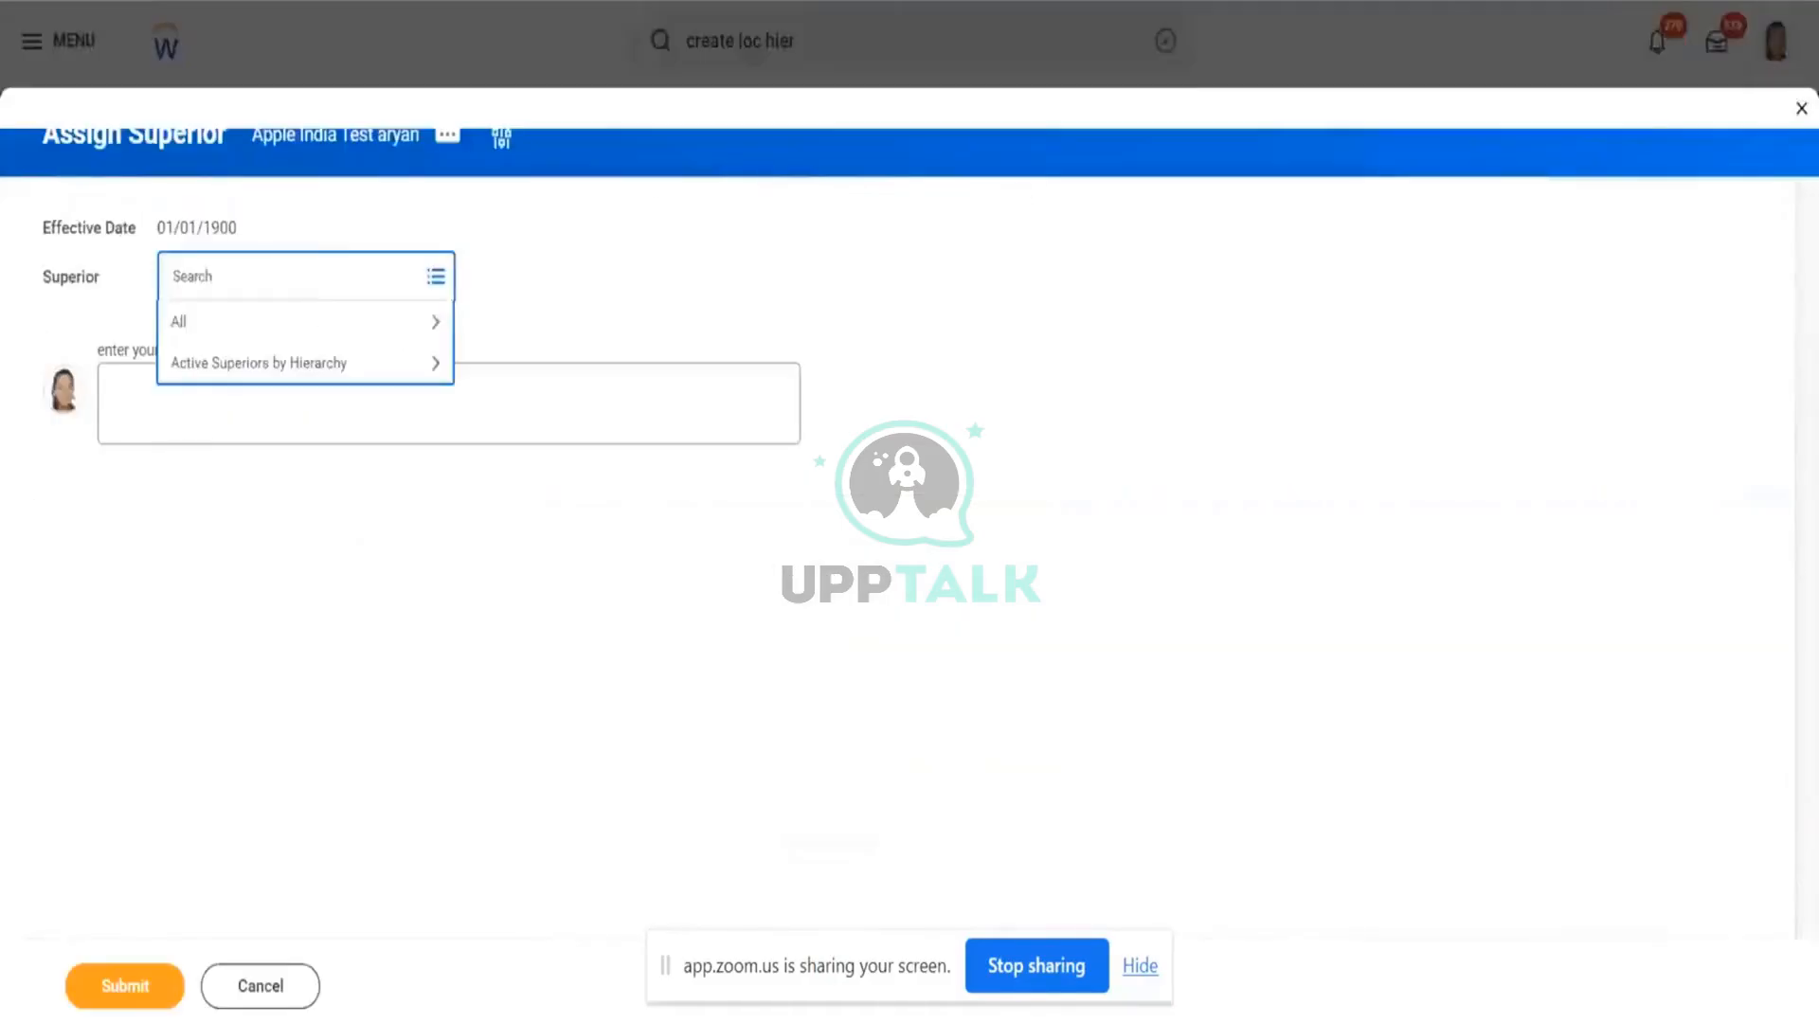
- Search the superior choices for Apple Hospitals' "Apple Locations" hierarchy and preview the organization details of the first two matches
type("Apple Locations")
key("Return")
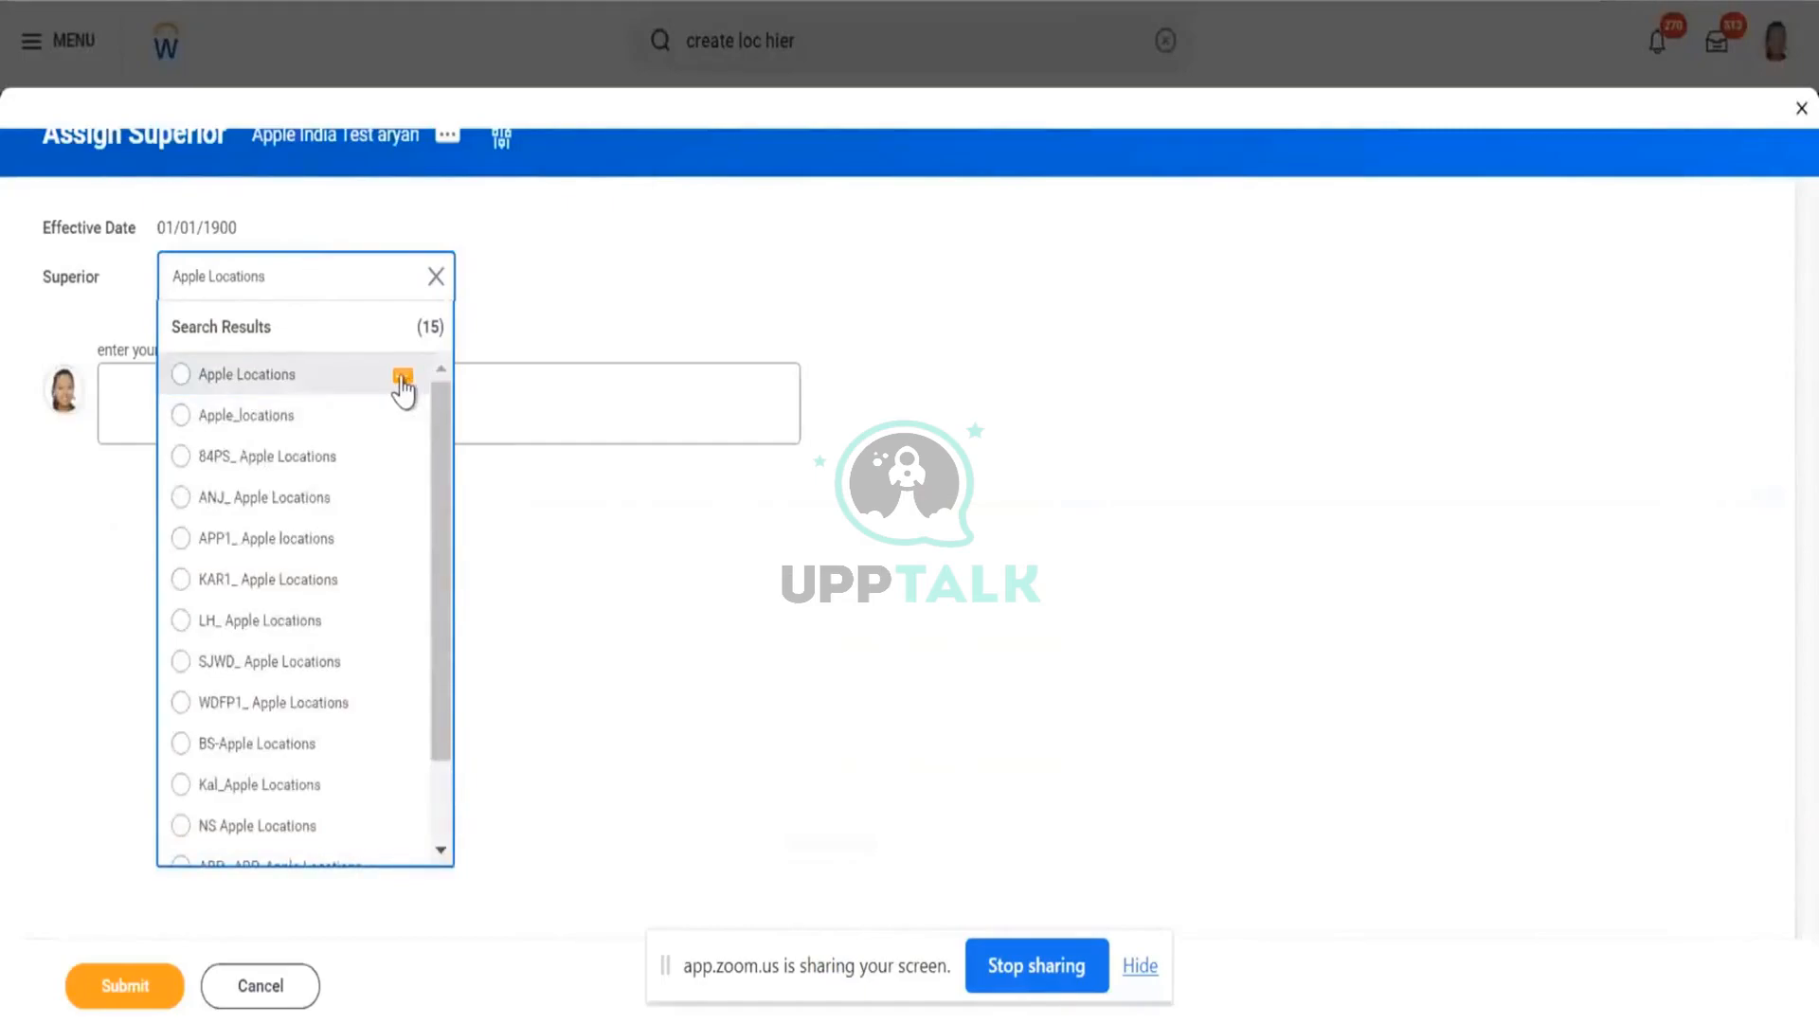
left_click(402, 377)
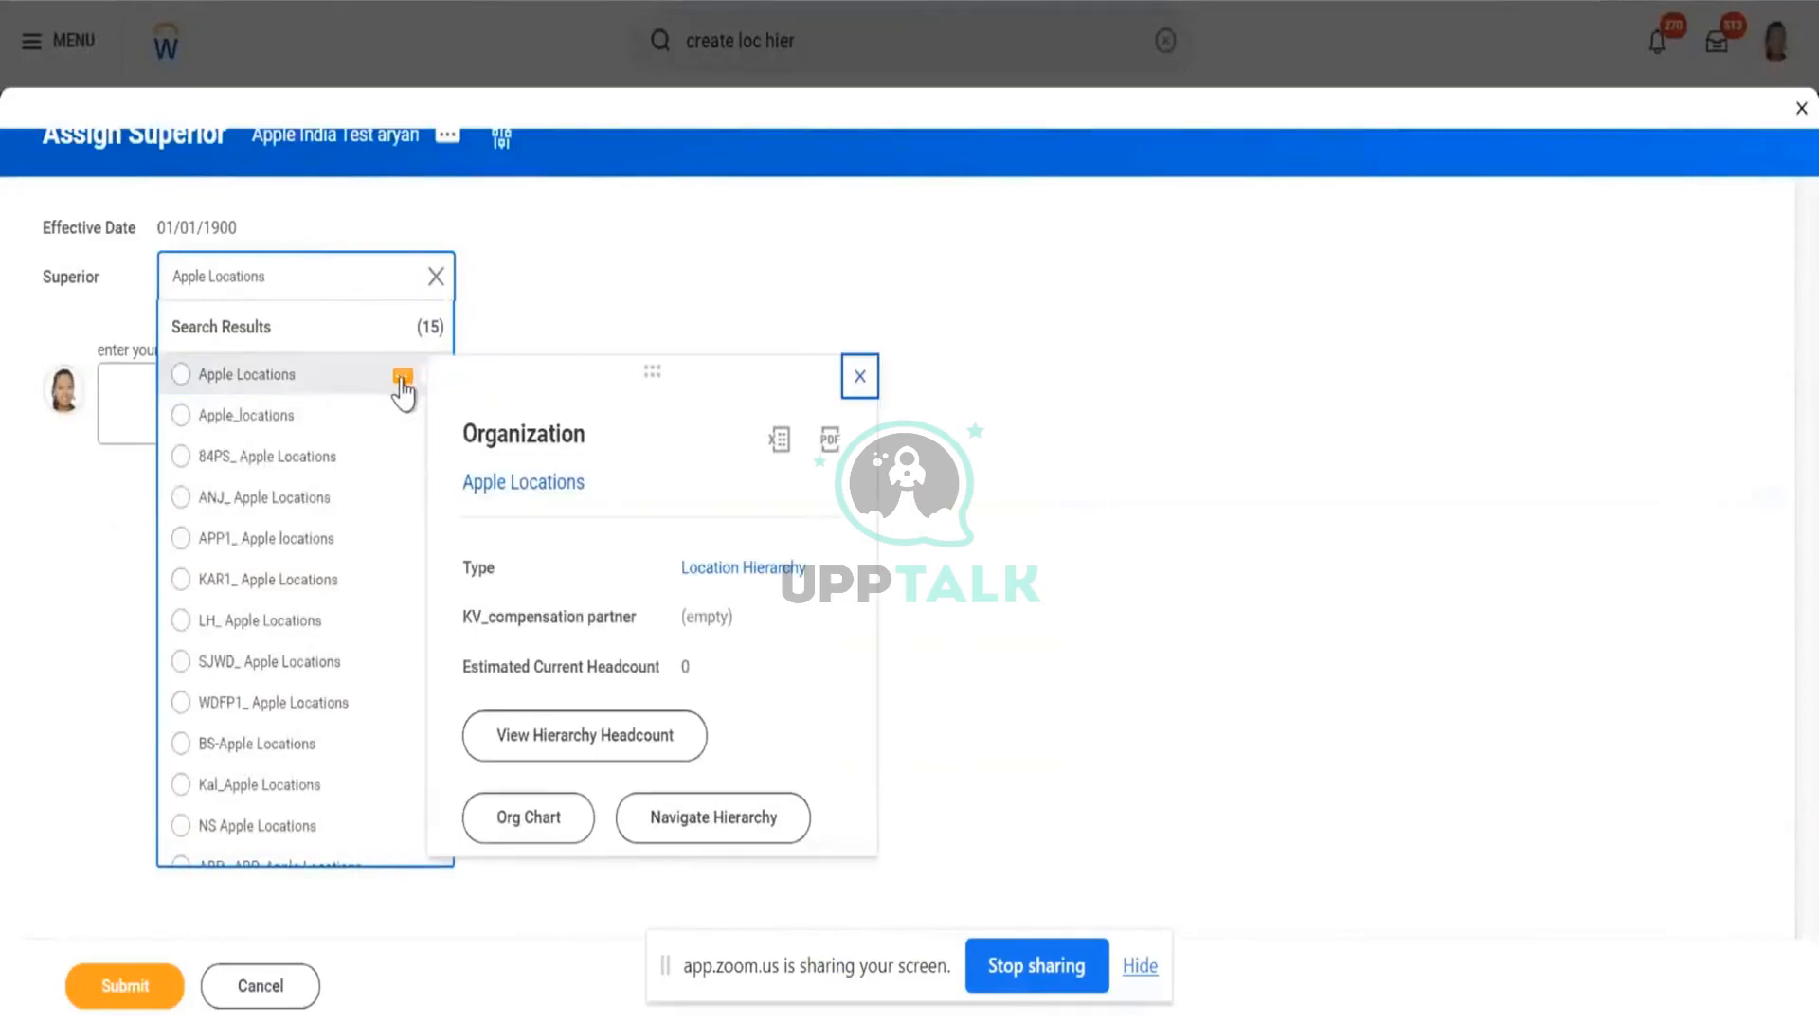
left_click(403, 418)
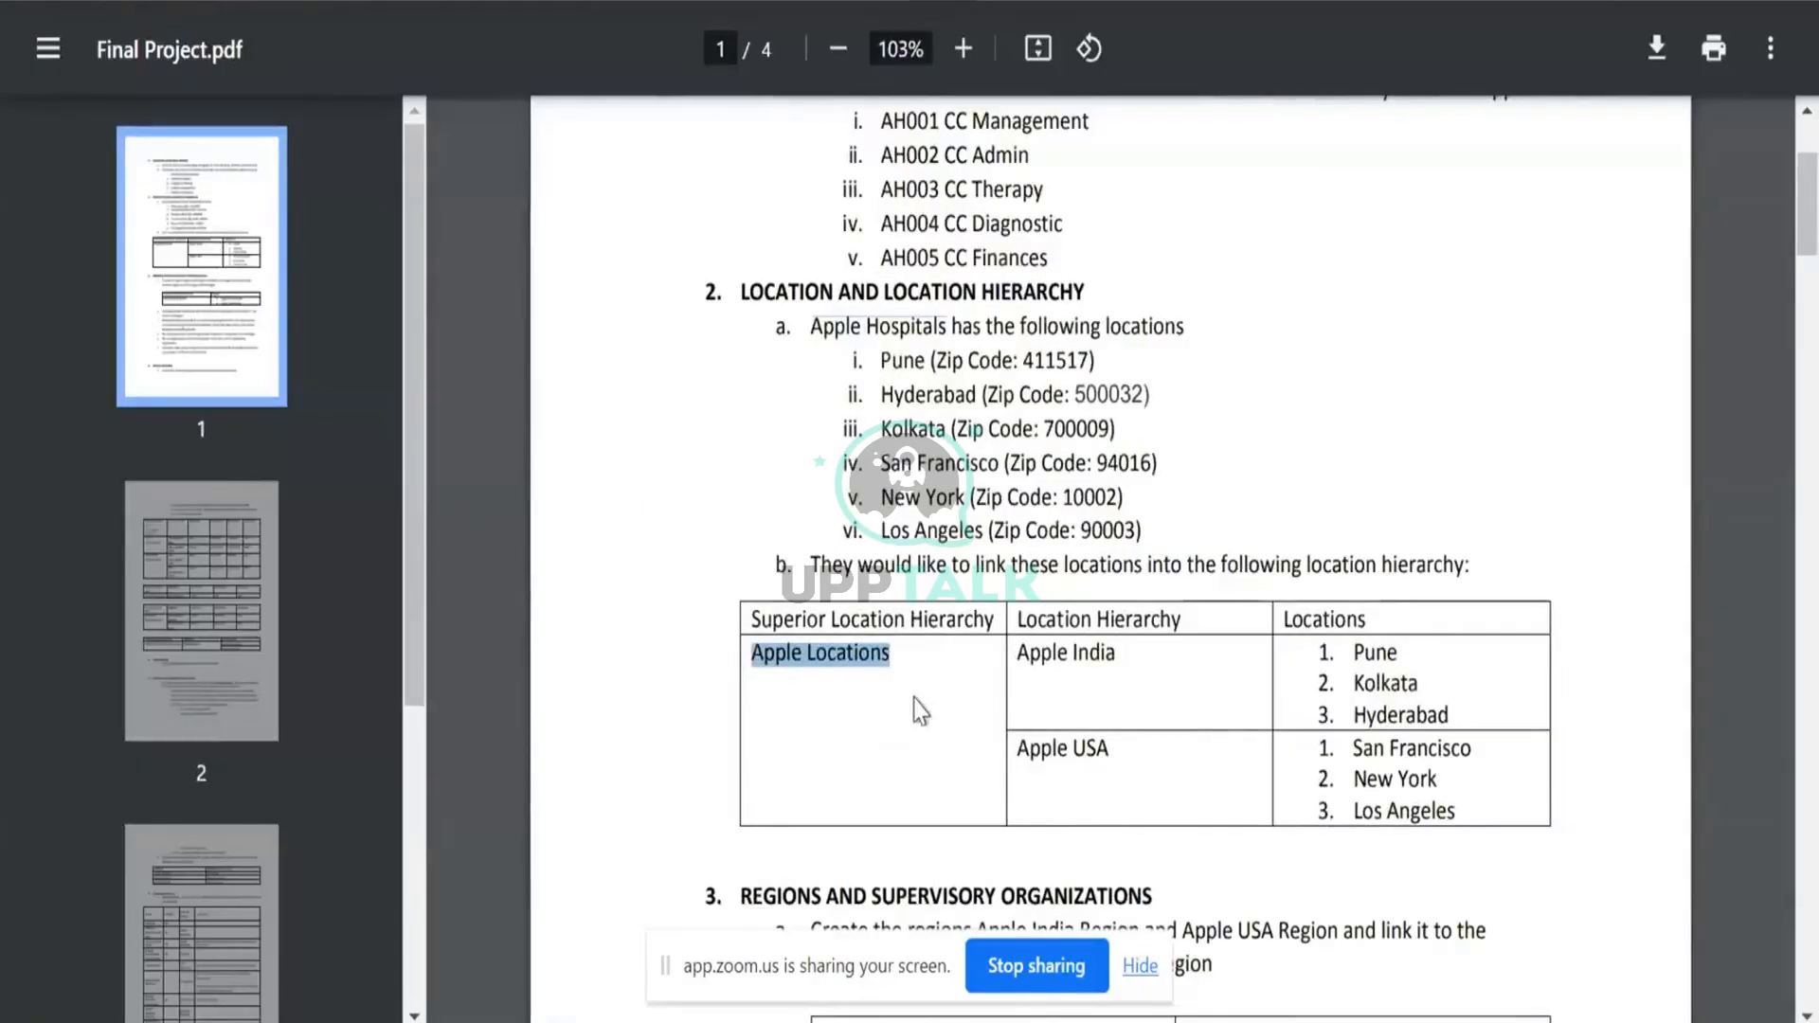
- Read the project PDF's Regions and Supervisory Organizations section, covering the region hierarchy table and the organization defaults requirement
scroll(919, 711, "down", 3)
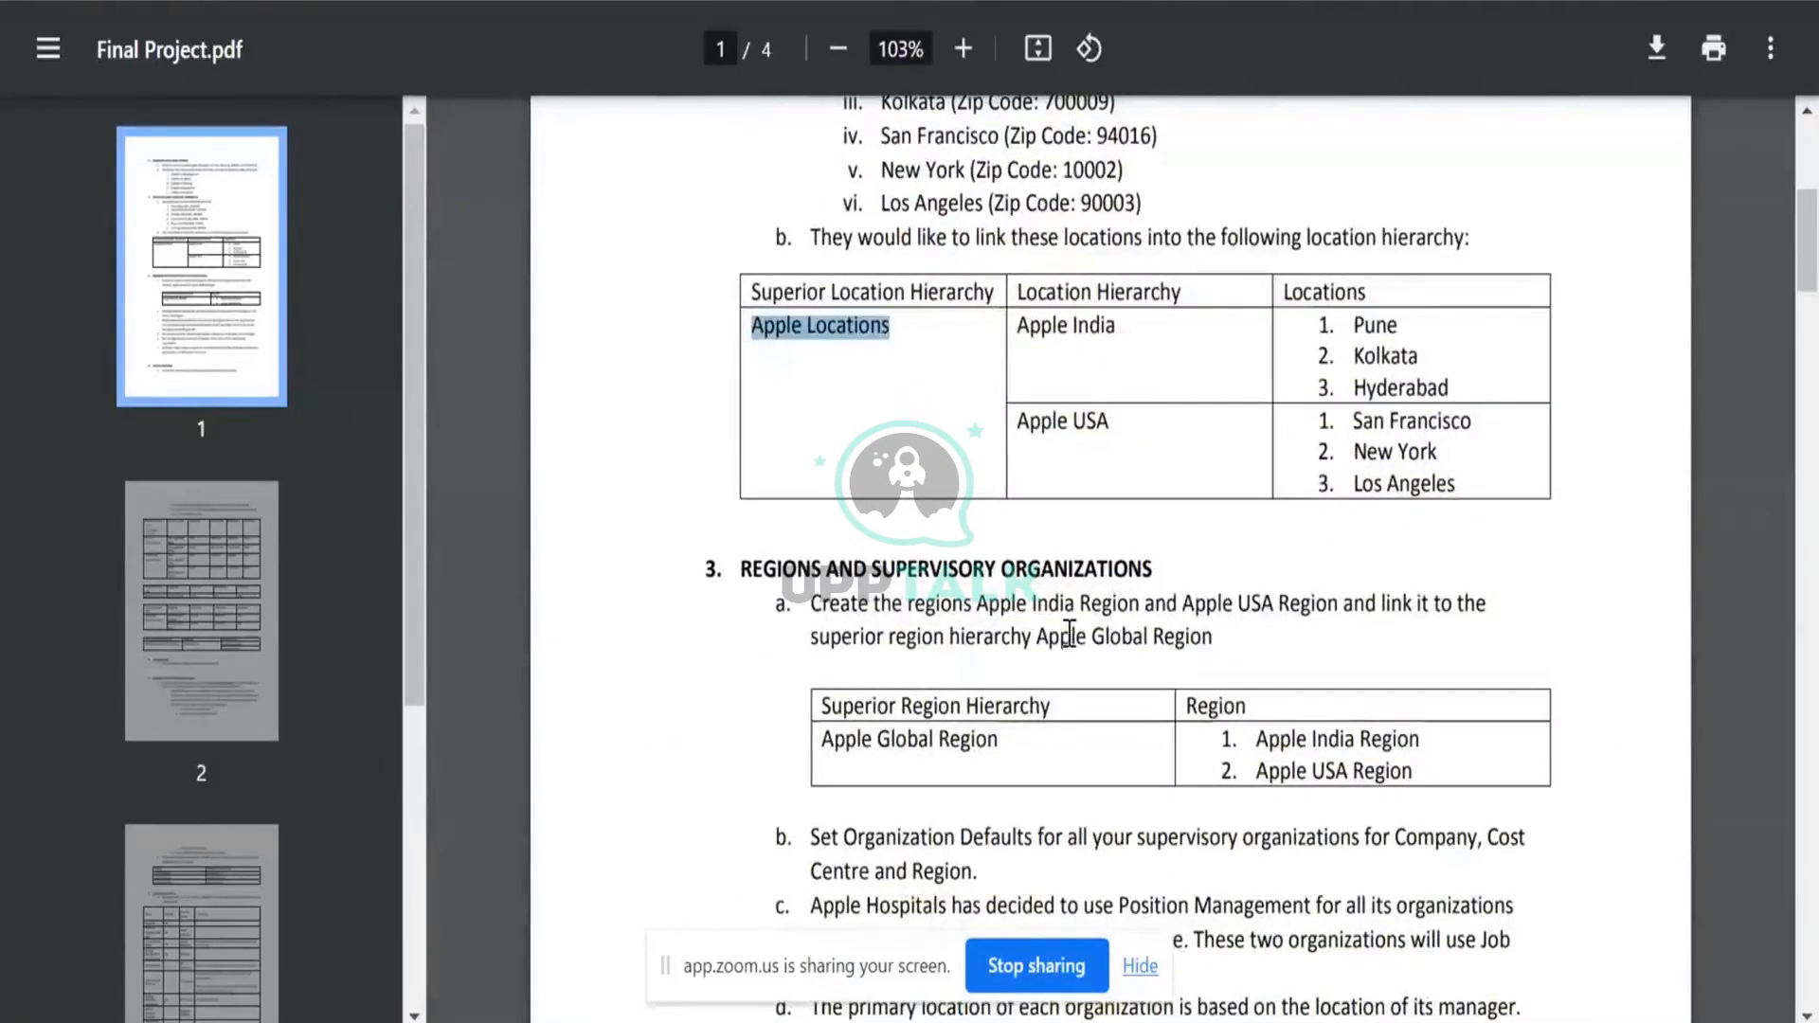
scroll(1616, 655, "down", 3)
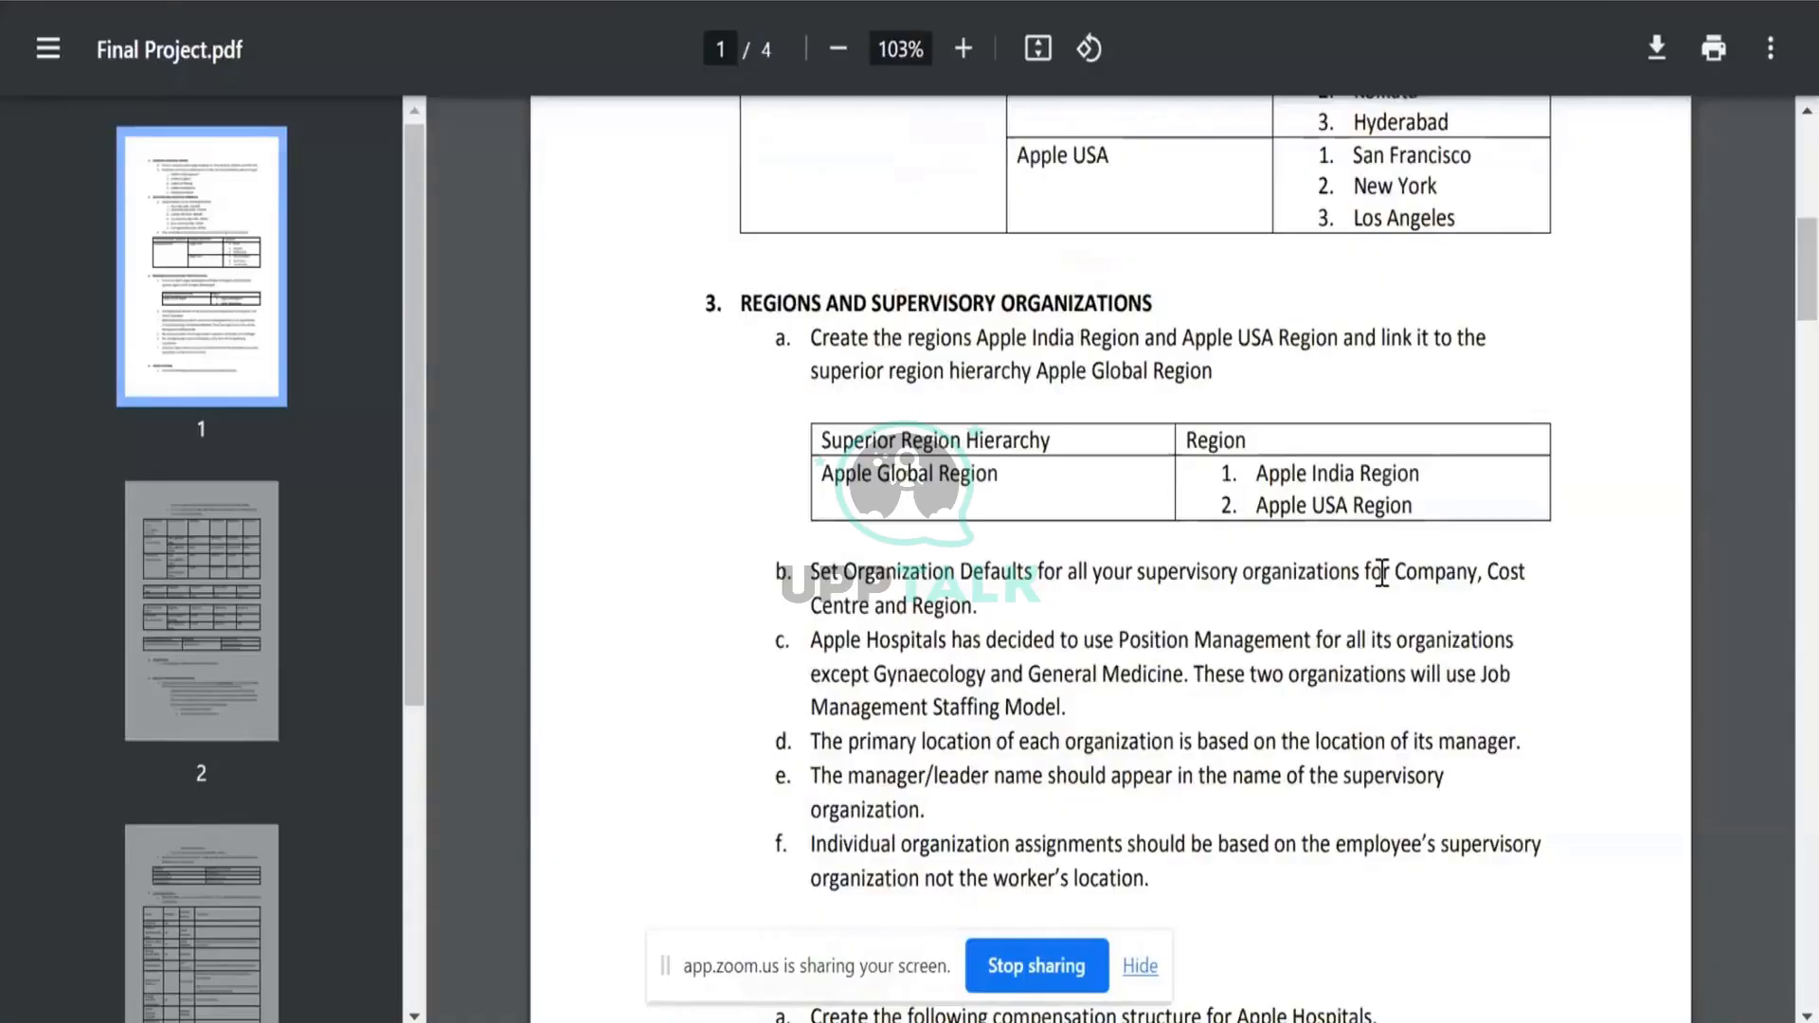
scroll(987, 622, "up", 3)
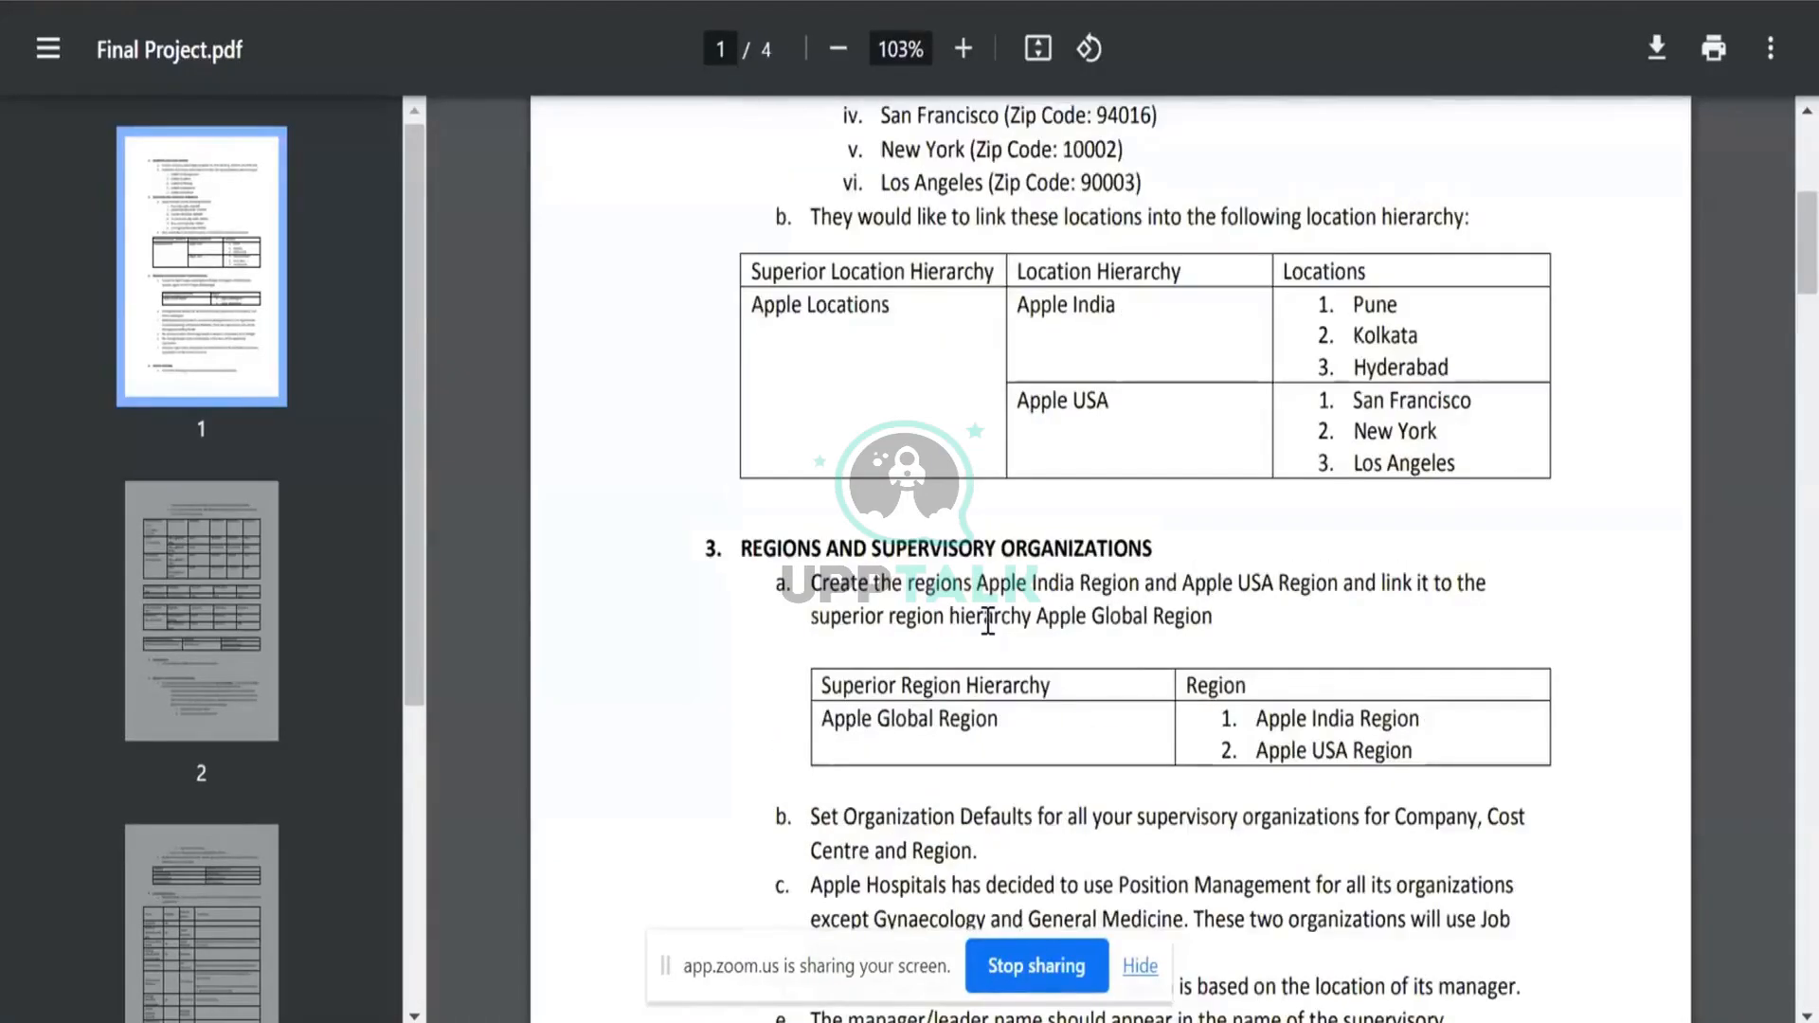
scroll(987, 622, "down", 3)
left_click_drag(811, 456, 1009, 502)
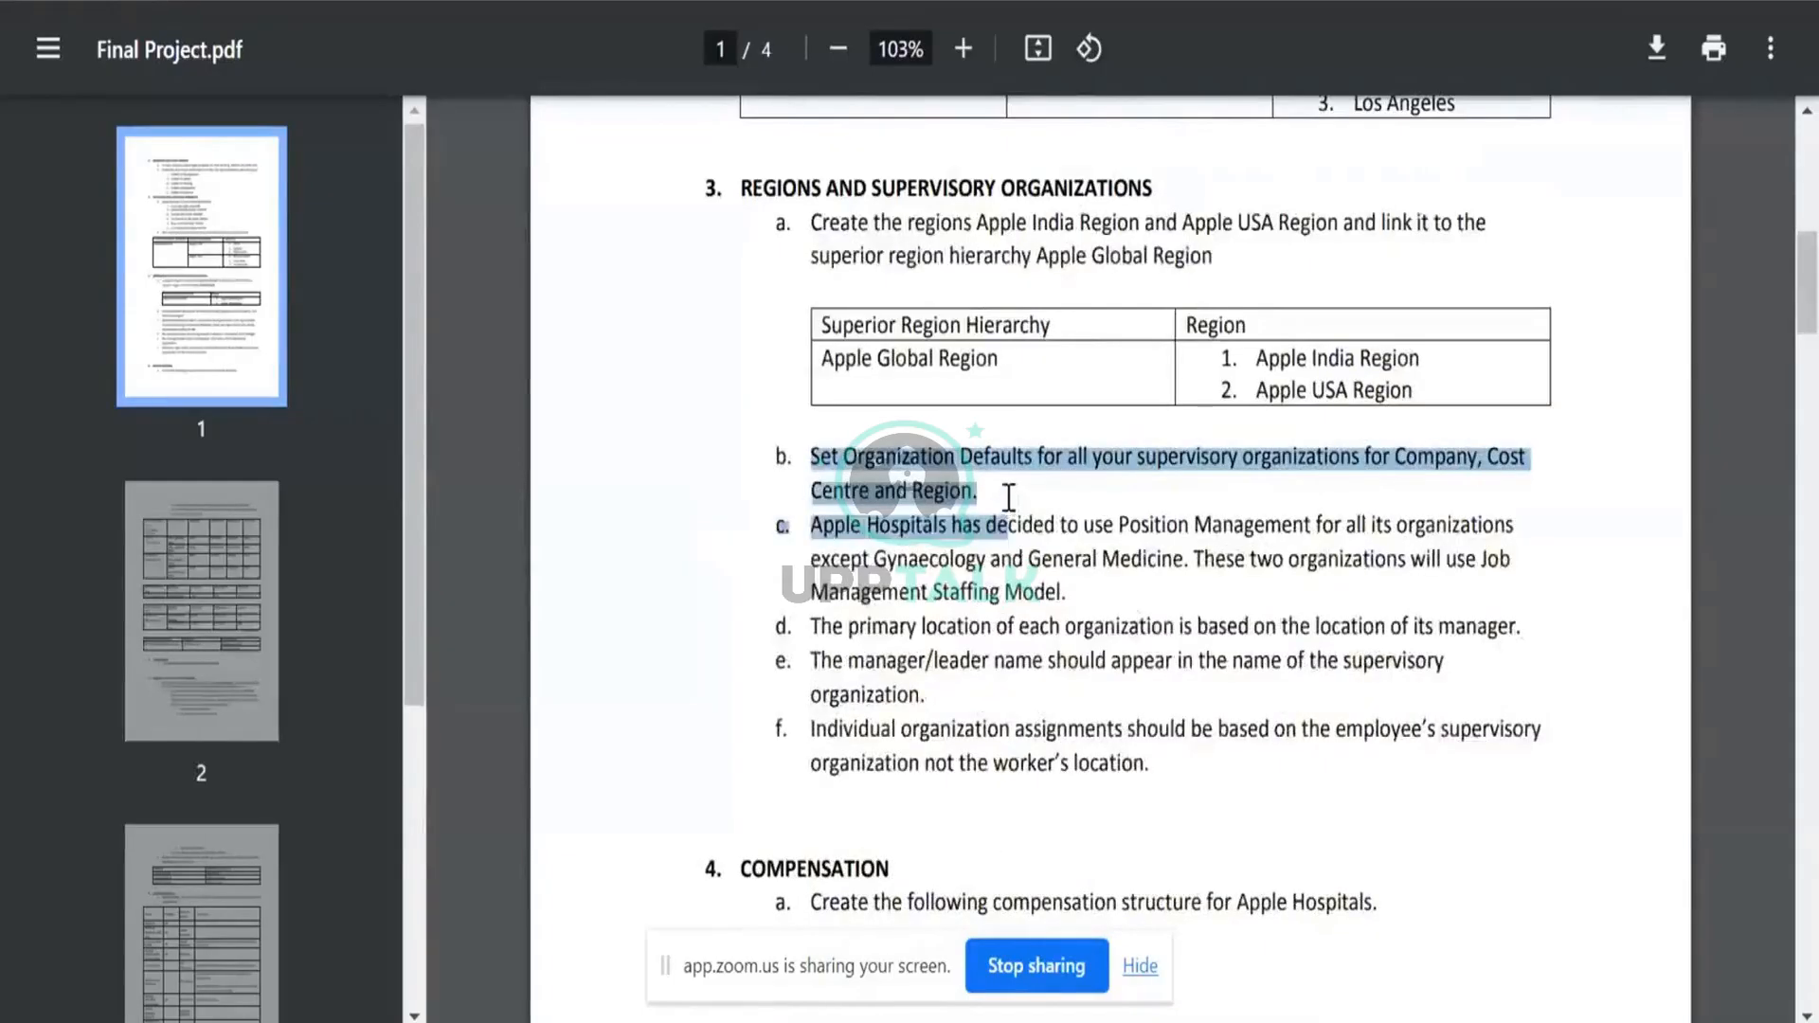
left_click(1009, 494)
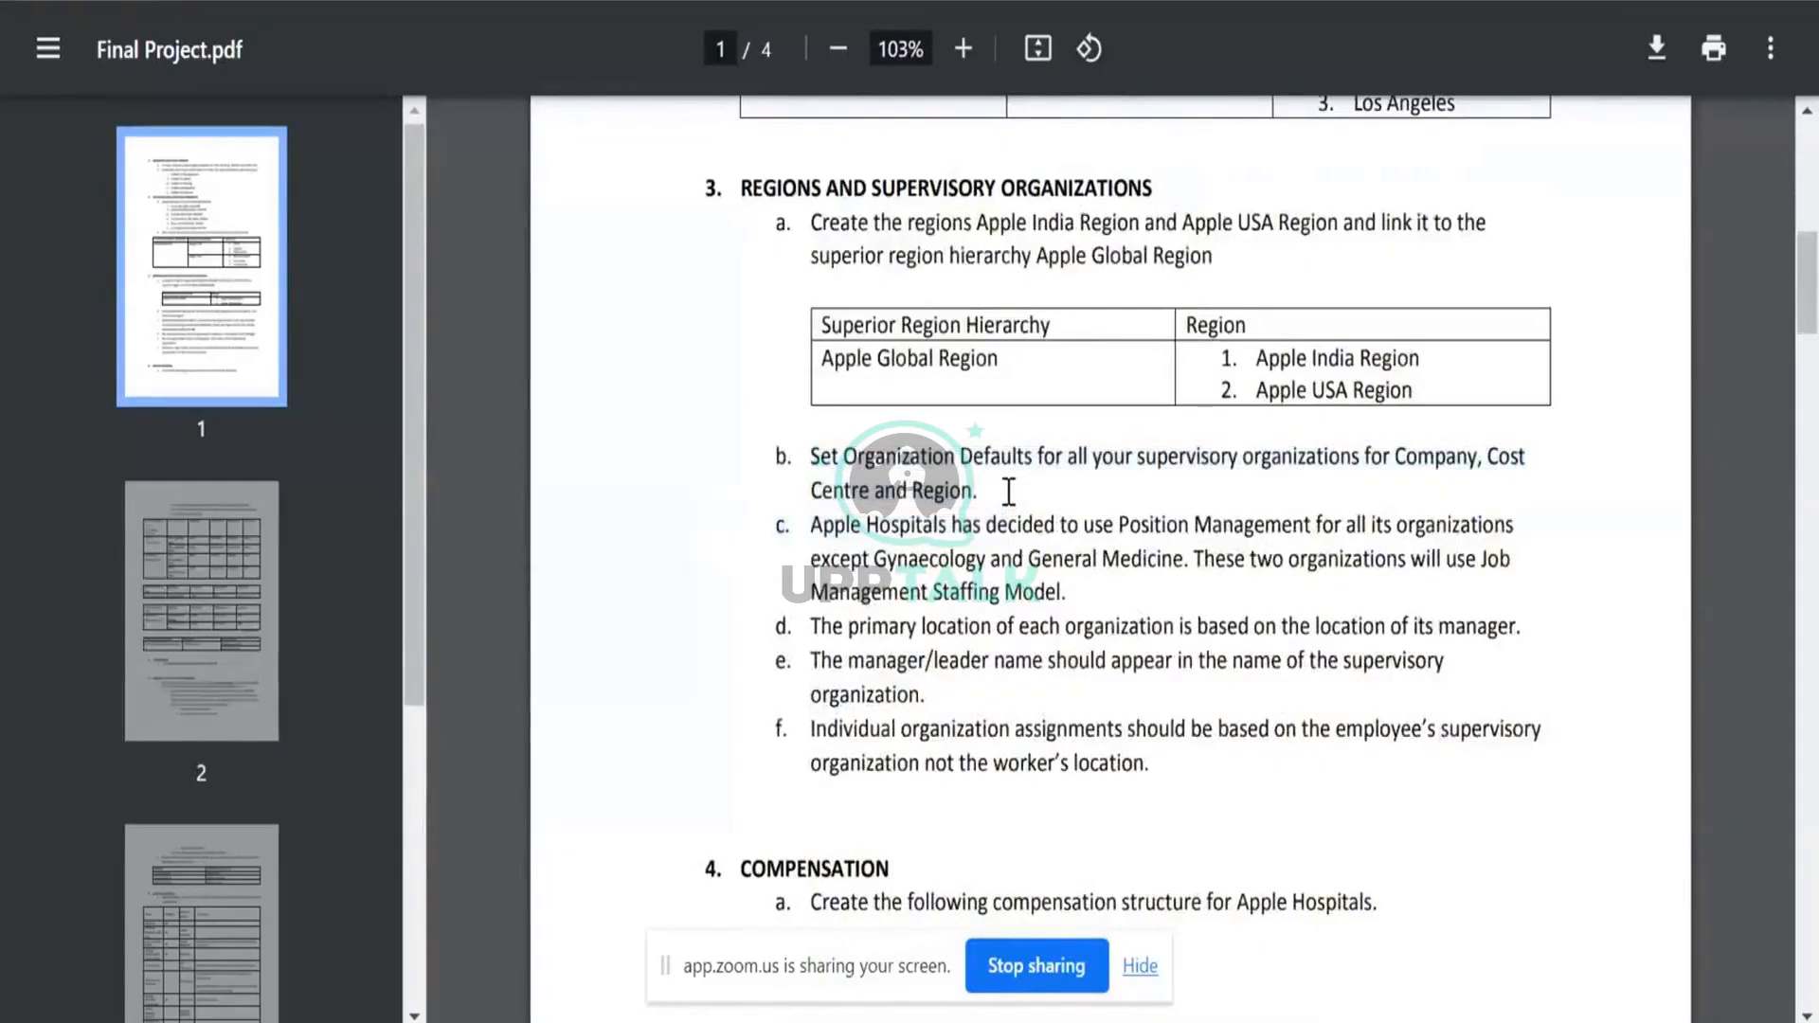
left_click_drag(999, 492, 822, 439)
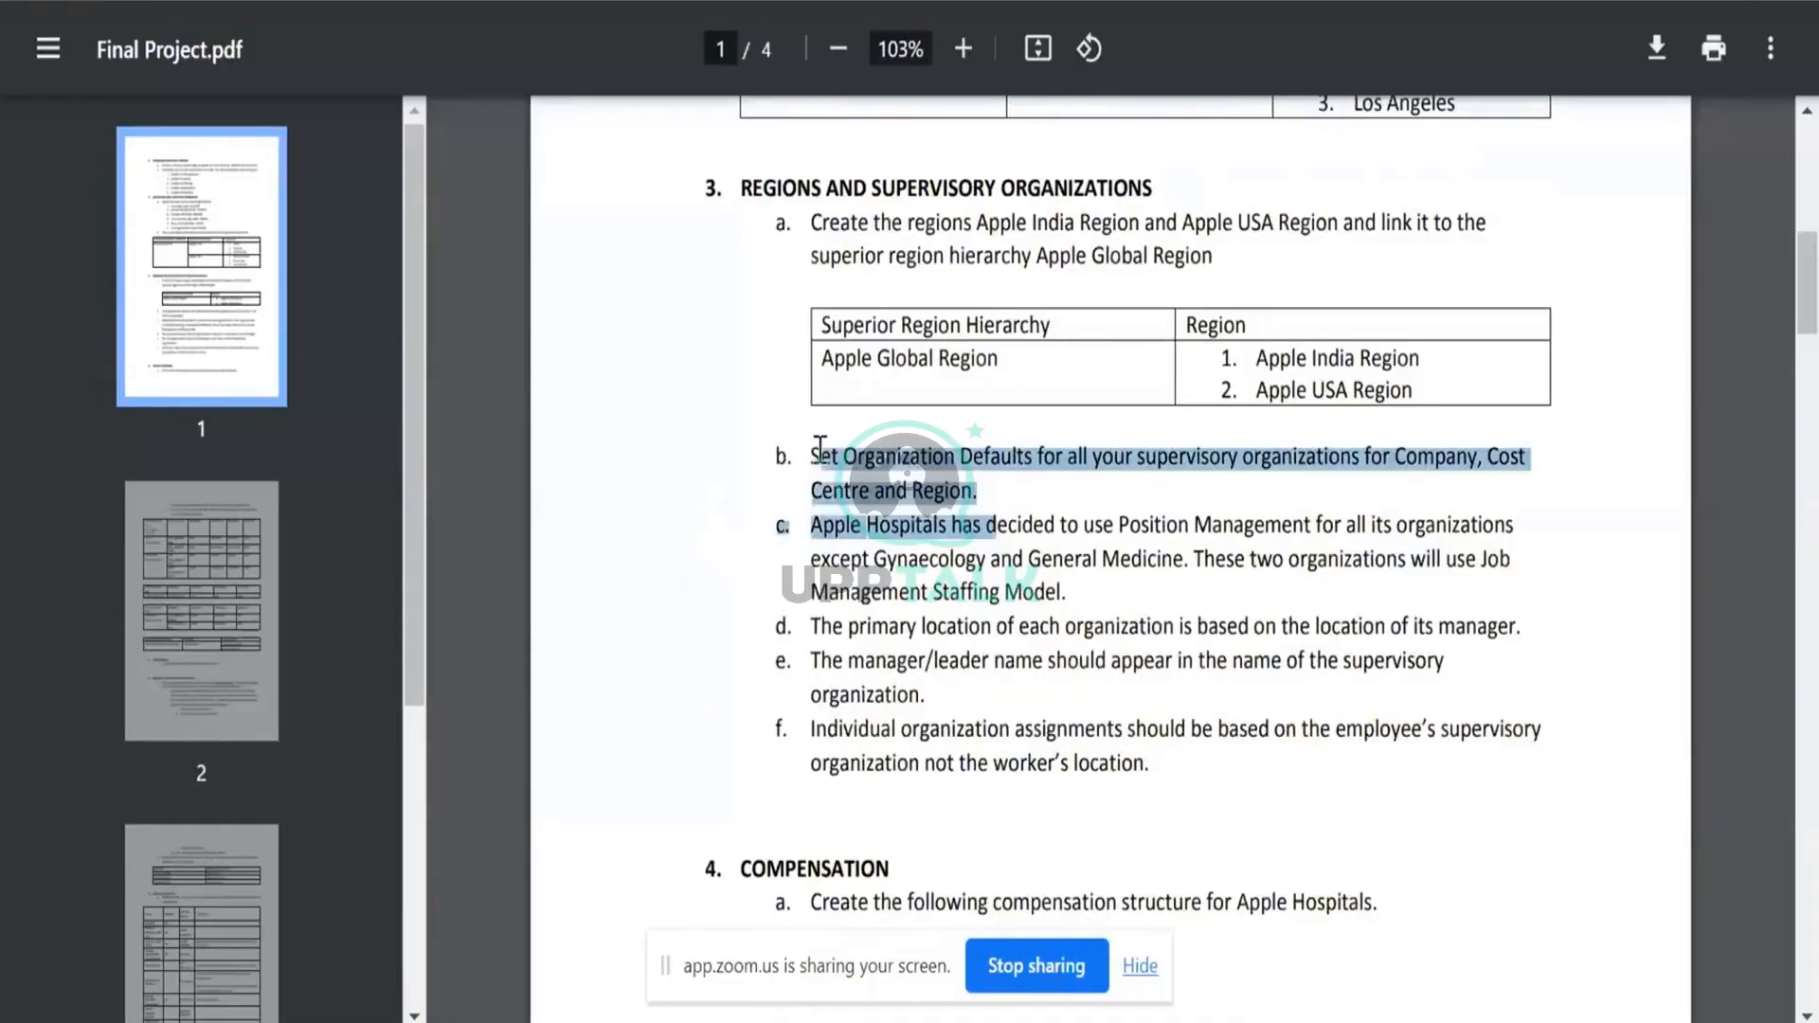
left_click(884, 446)
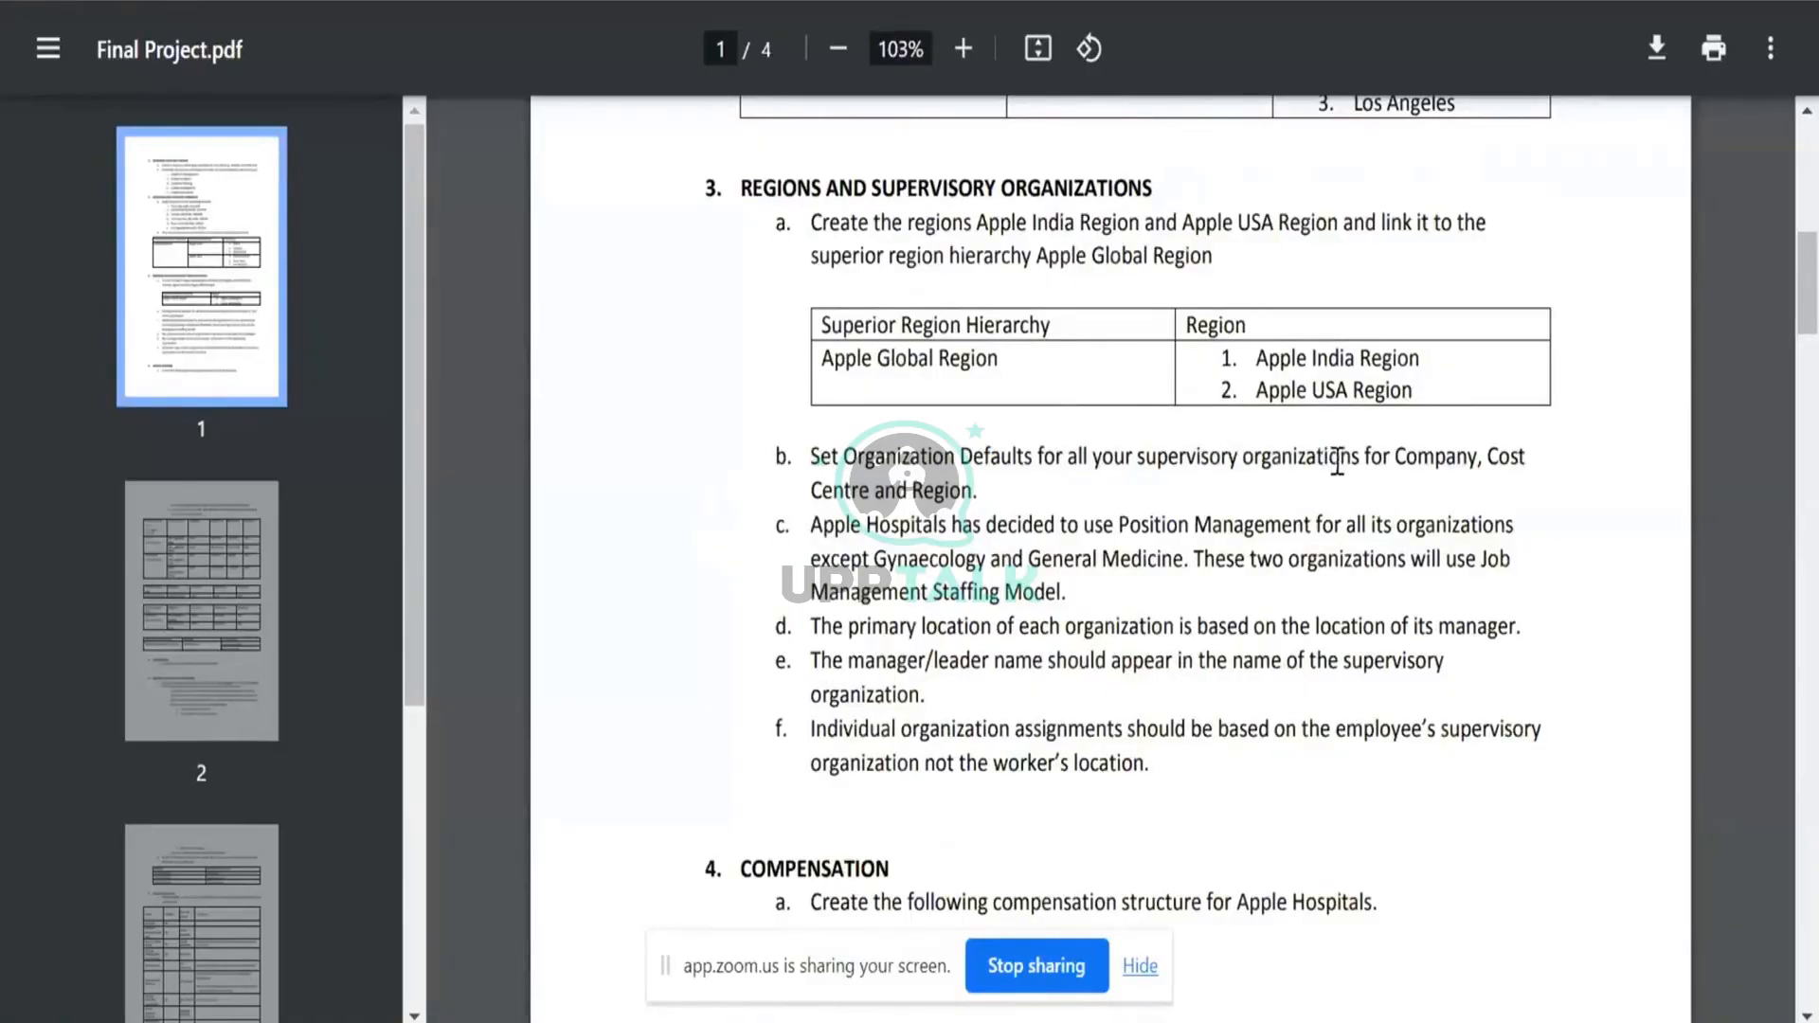
mouse_move(1385, 461)
left_mouse_down()
mouse_move(1401, 506)
mouse_move(1402, 474)
left_mouse_up()
triple_click(1314, 360)
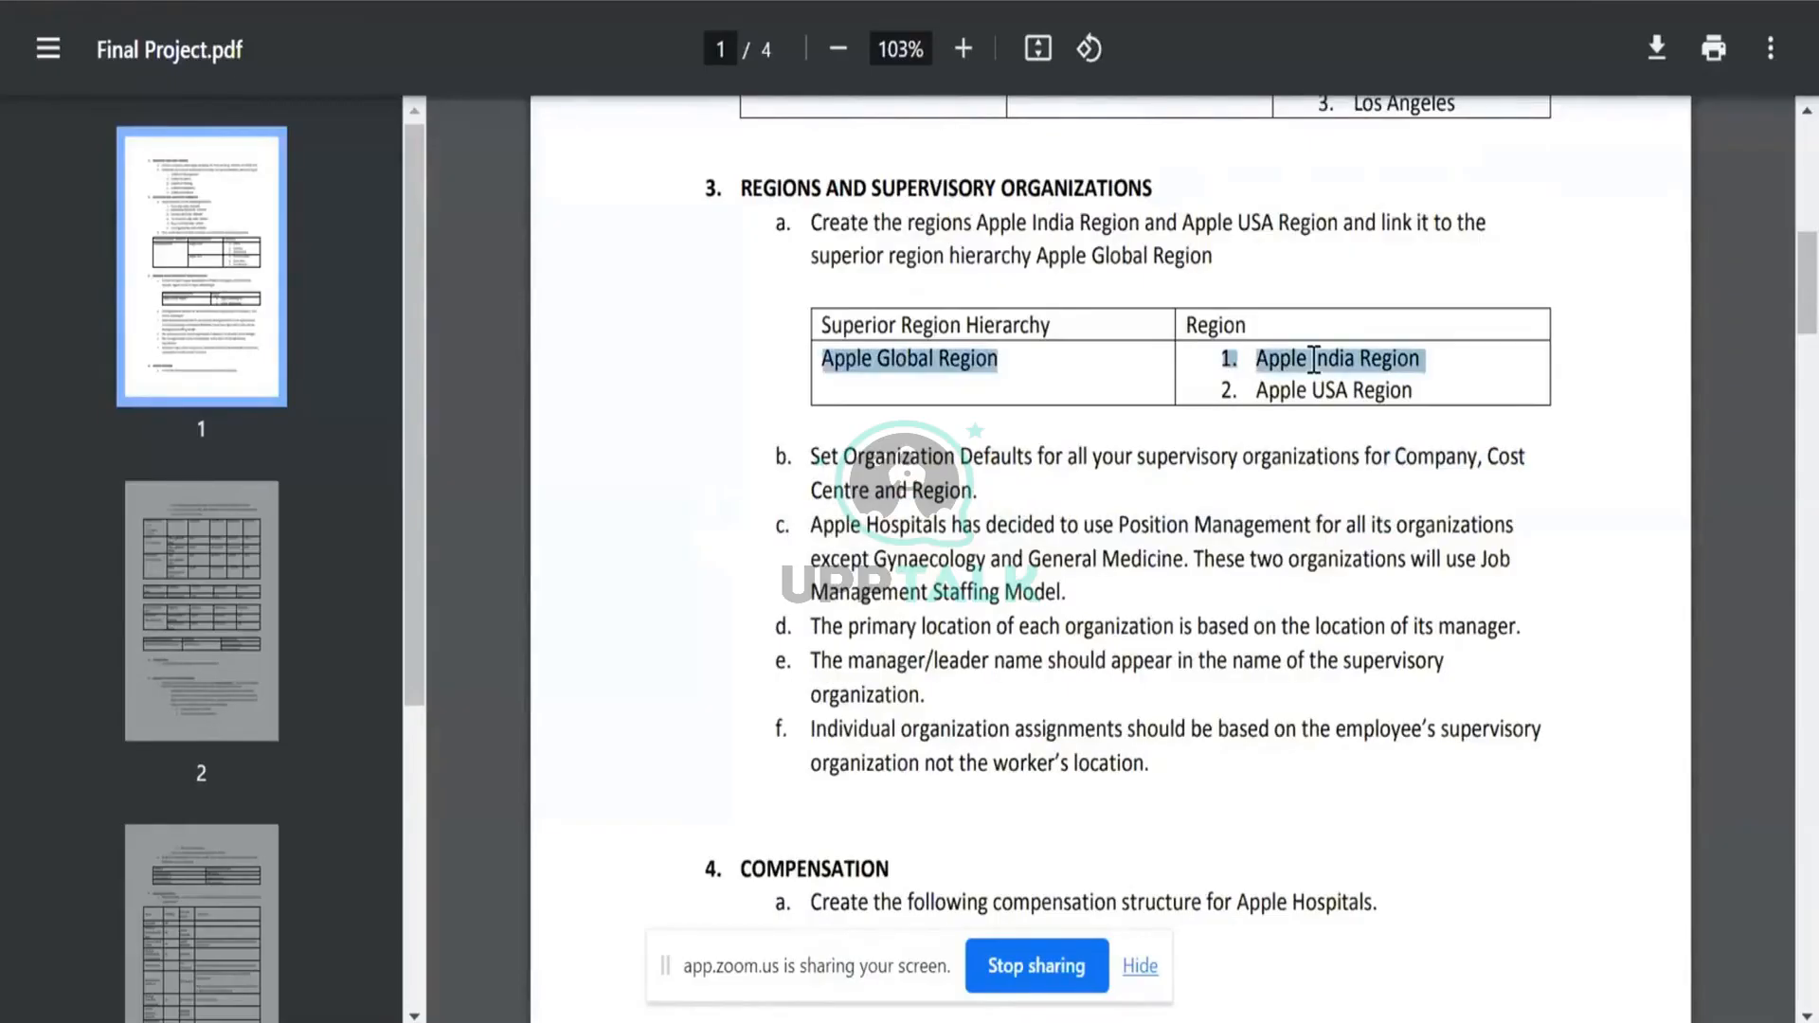
- Review the company, cost center and location requirements, and highlight the organization defaults and Position Management staffing requirements
scroll(1314, 360, "up", 2)
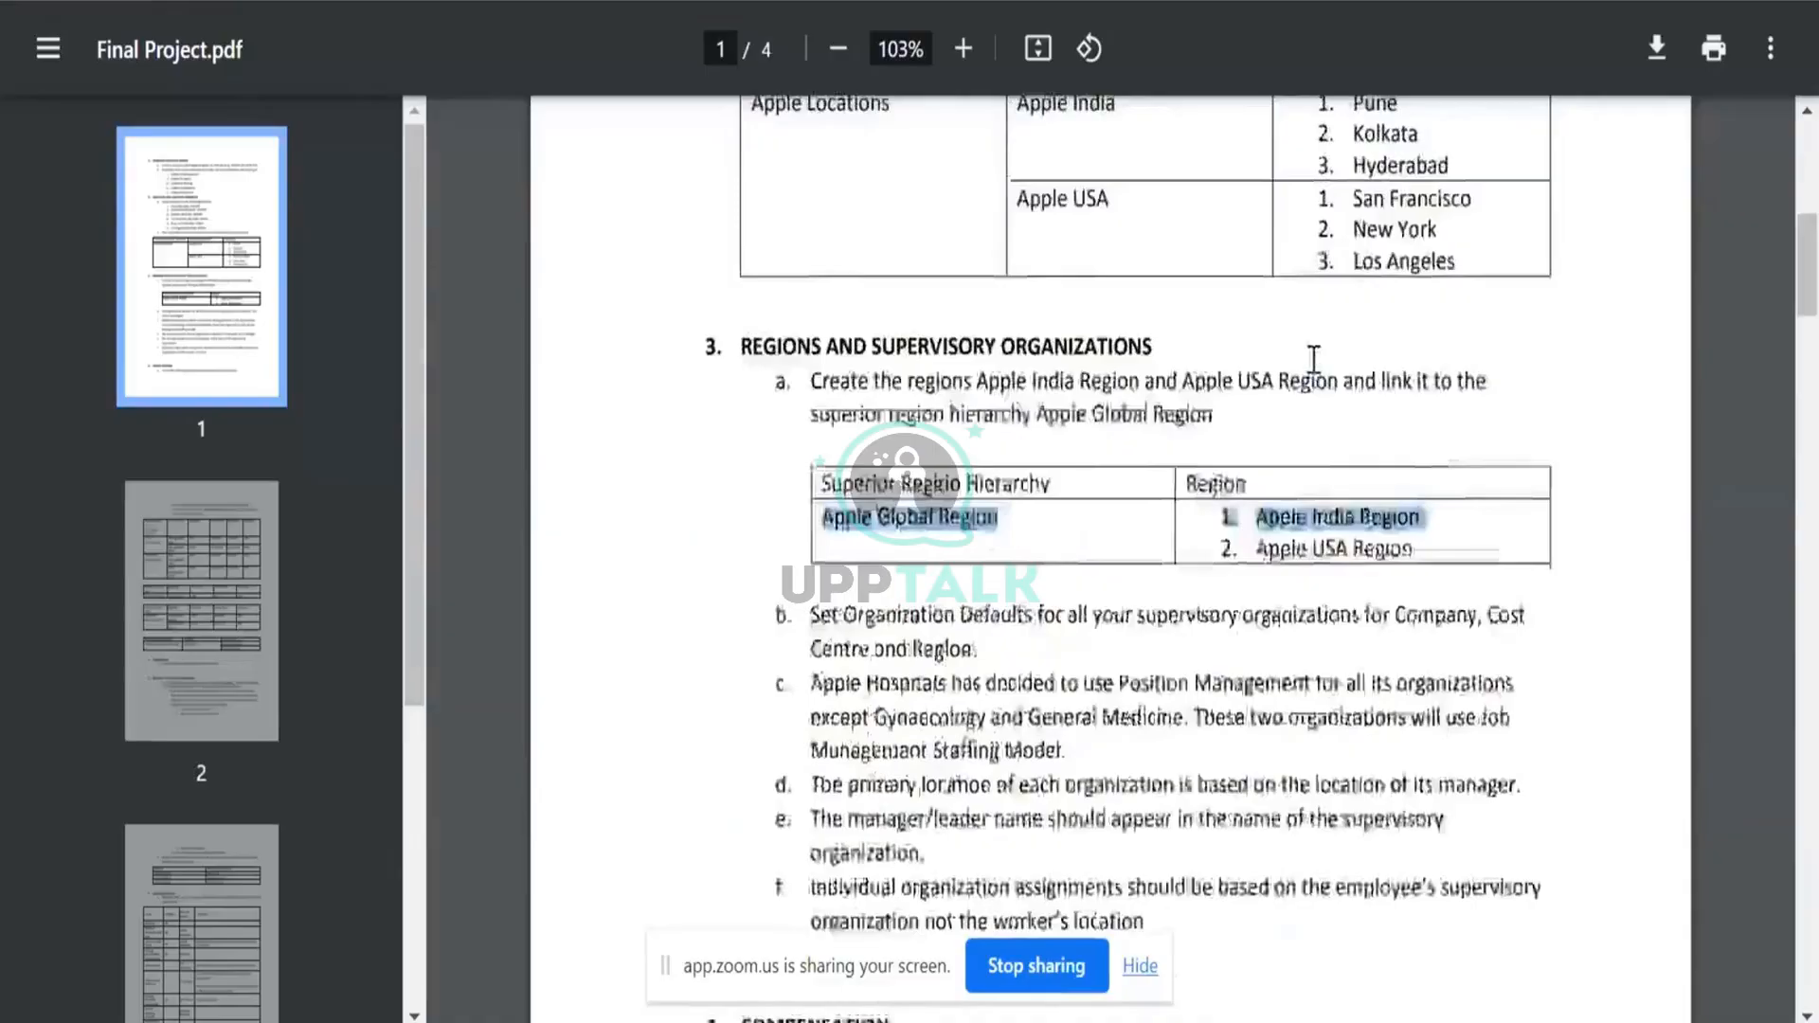
scroll(1314, 360, "up", 3)
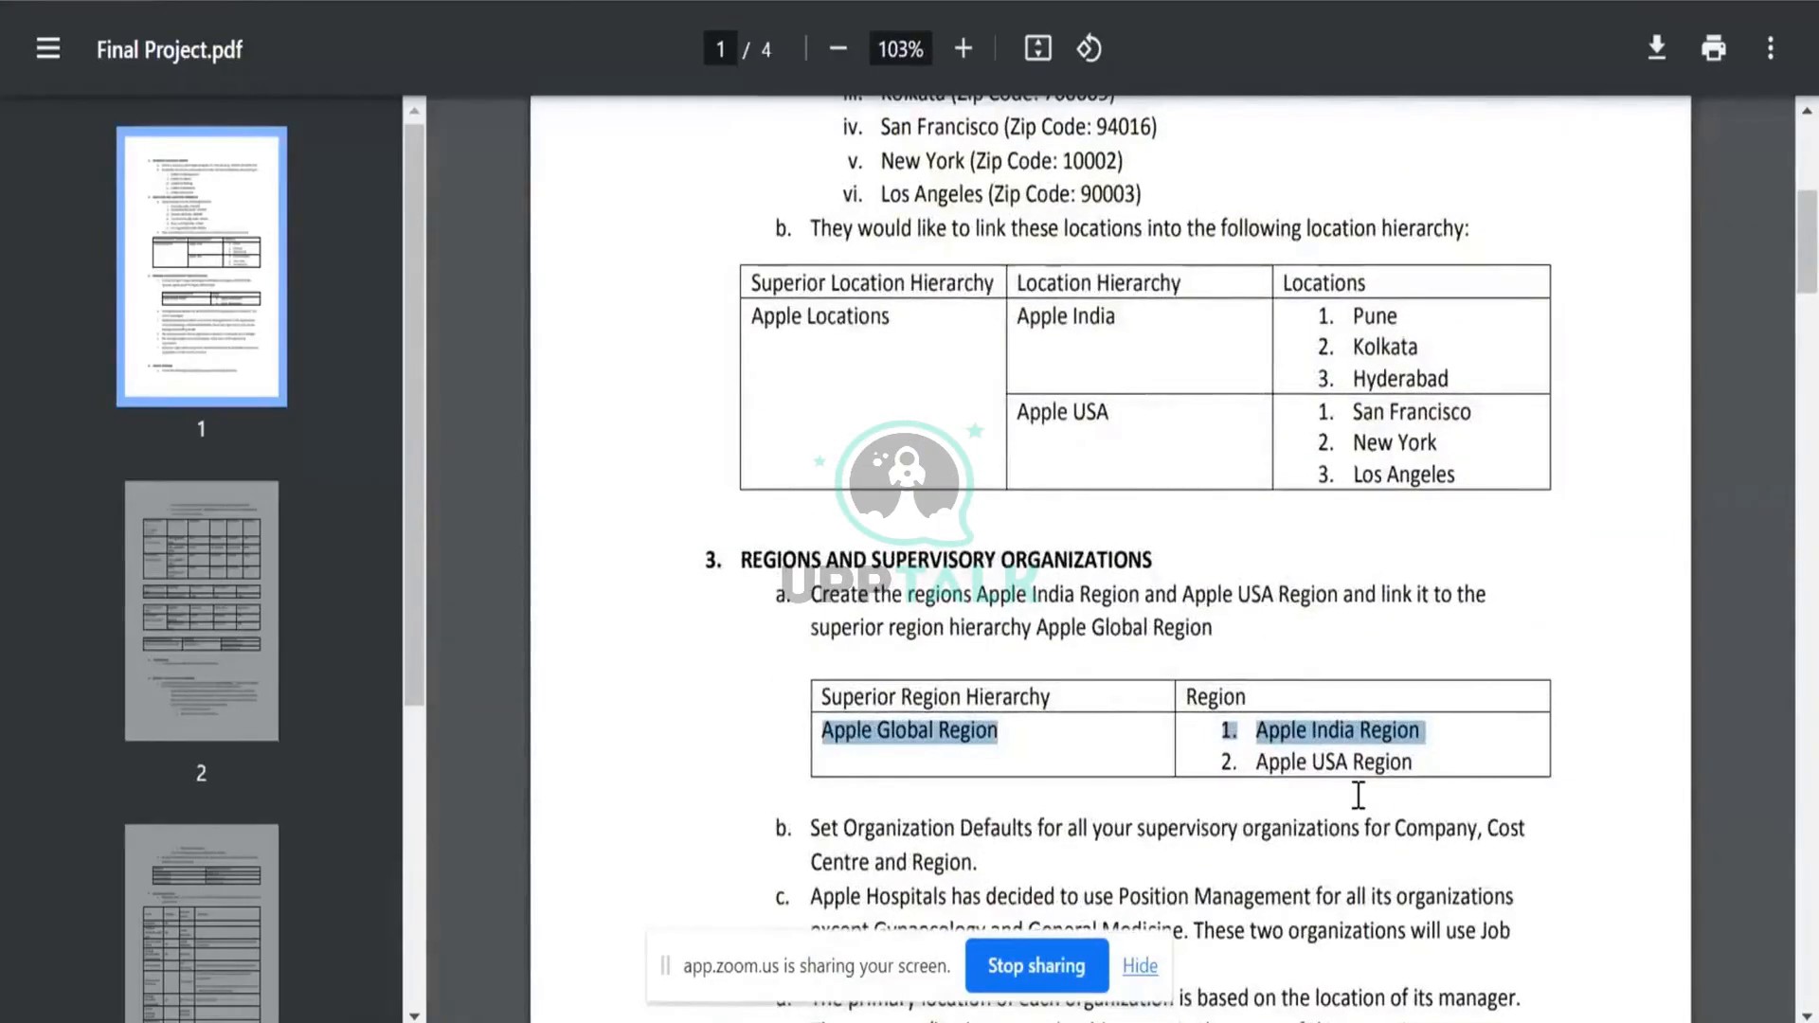
scroll(1260, 663, "up", 7)
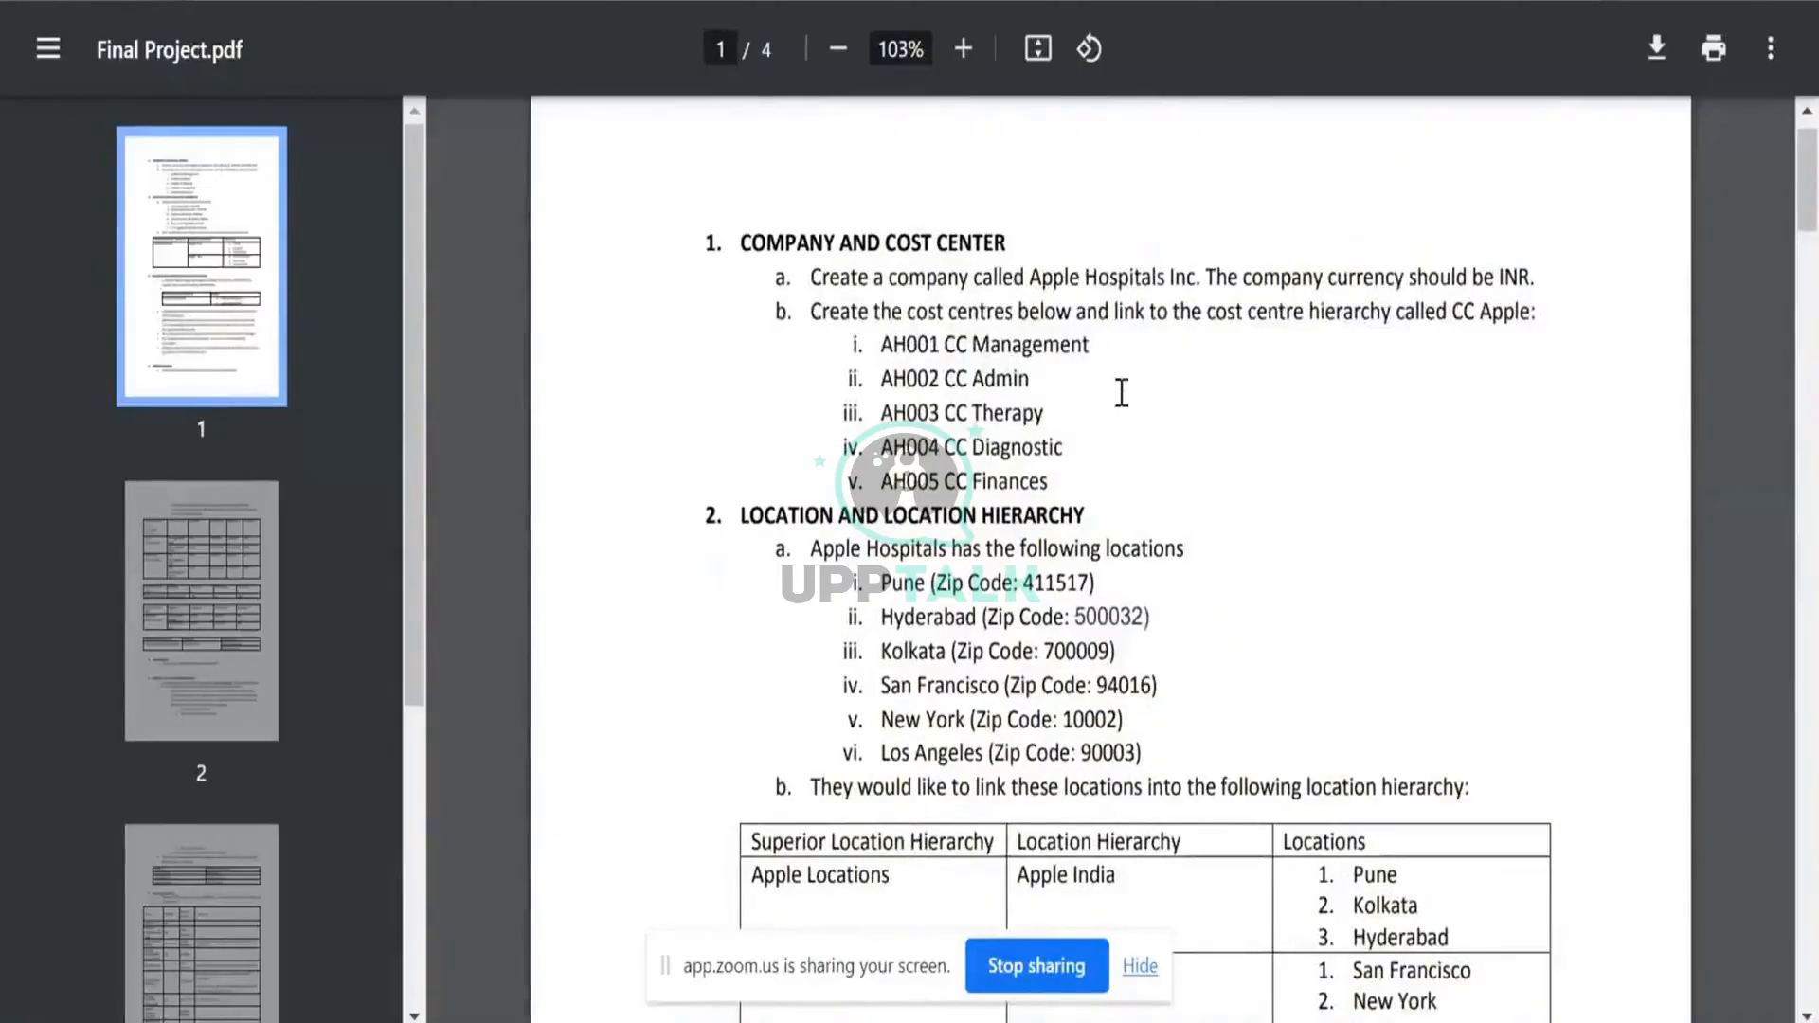
scroll(892, 587, "down", 1)
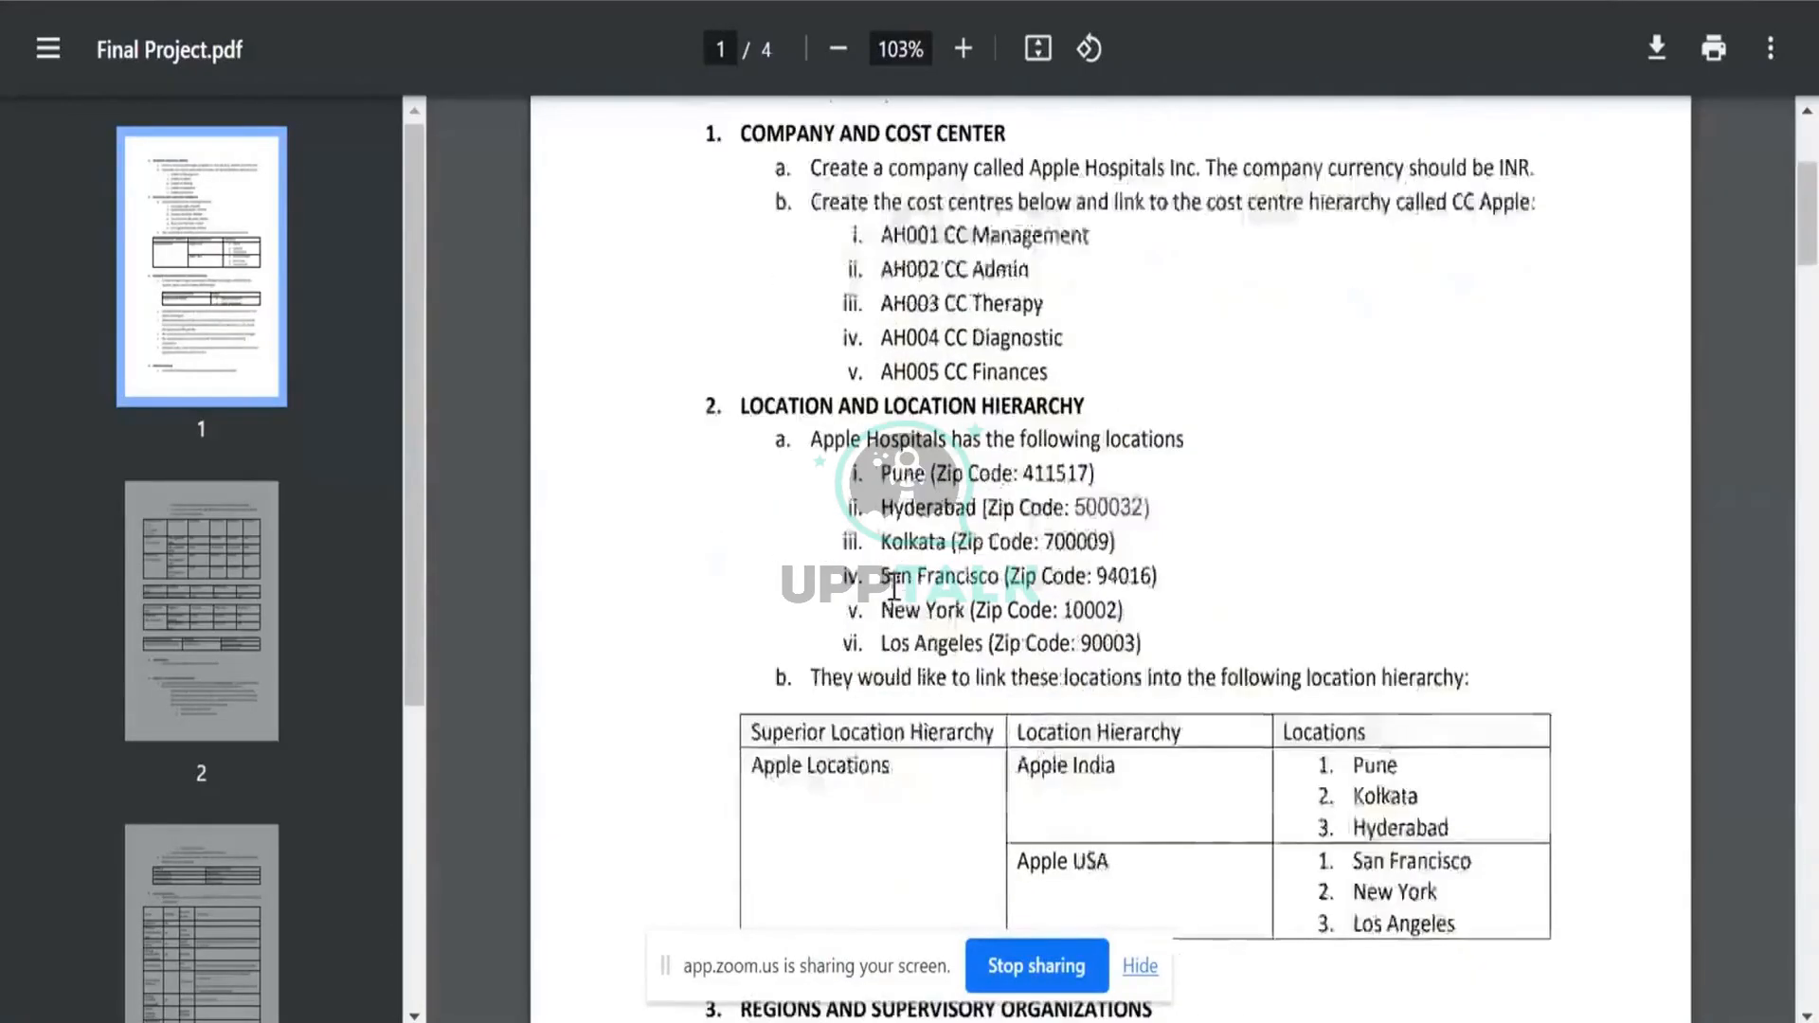
scroll(1189, 690, "down", 3)
scroll(1195, 692, "down", 4)
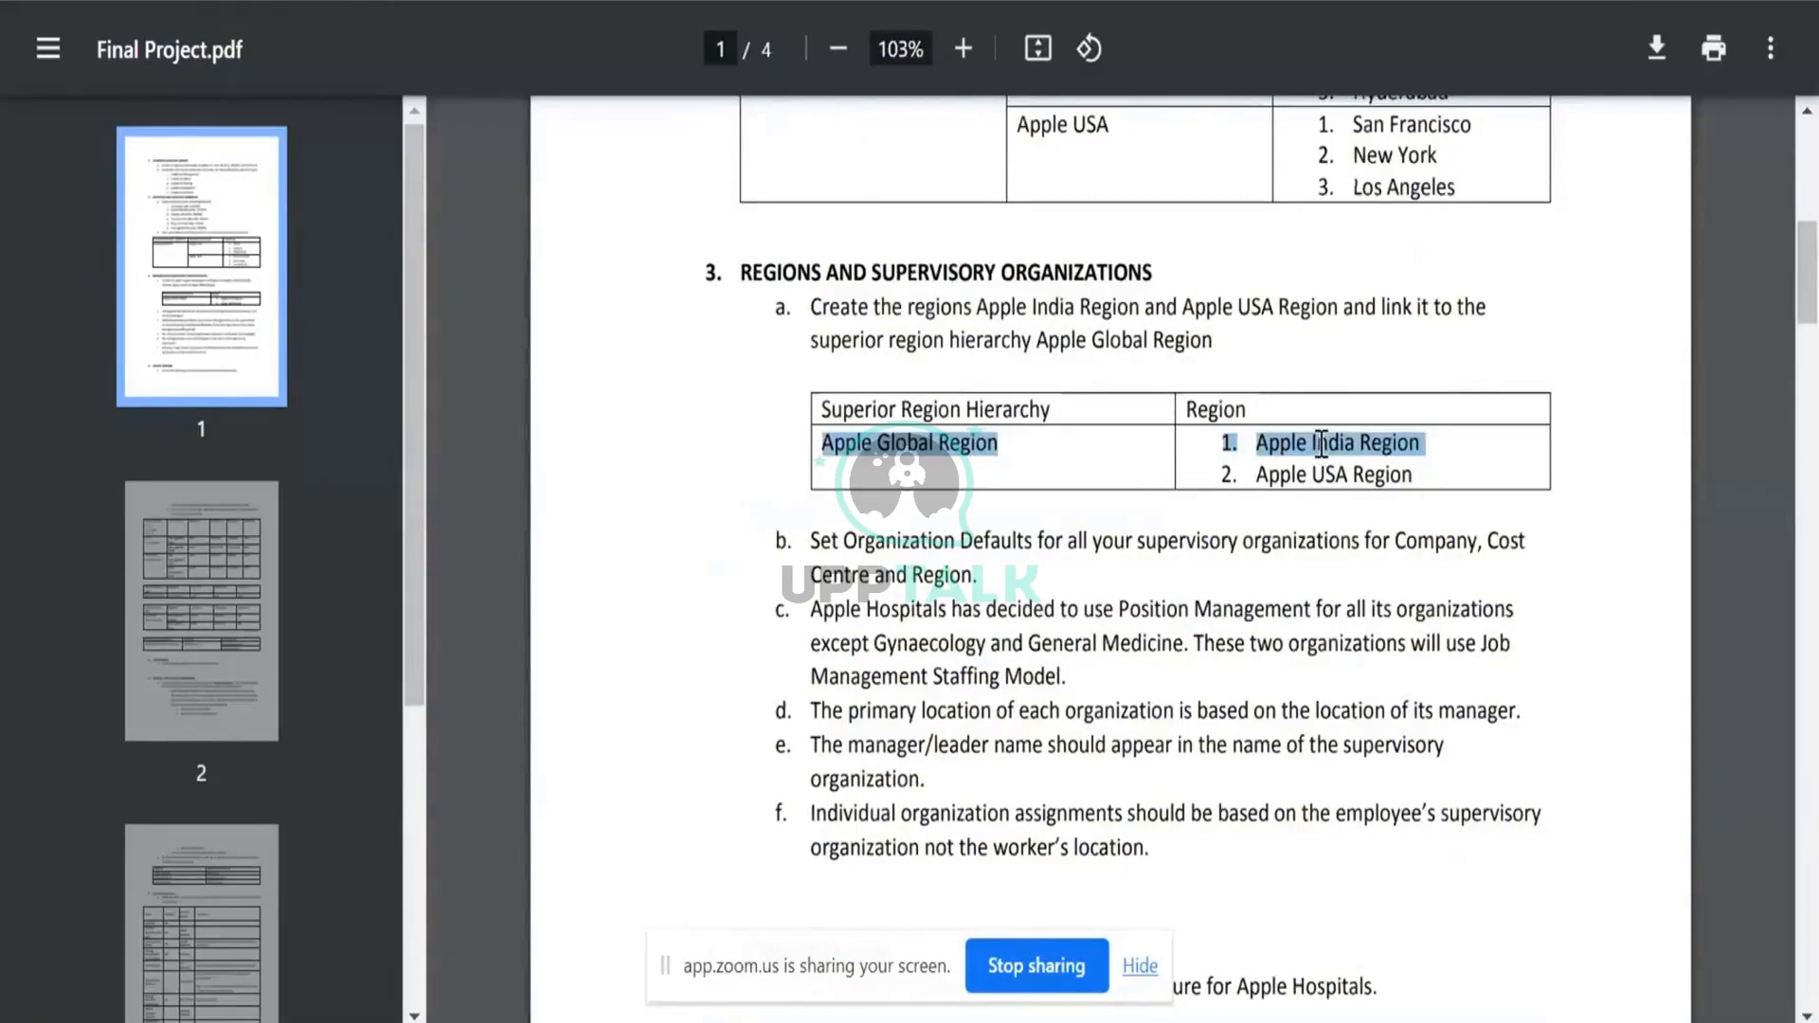
left_click_drag(812, 540, 976, 578)
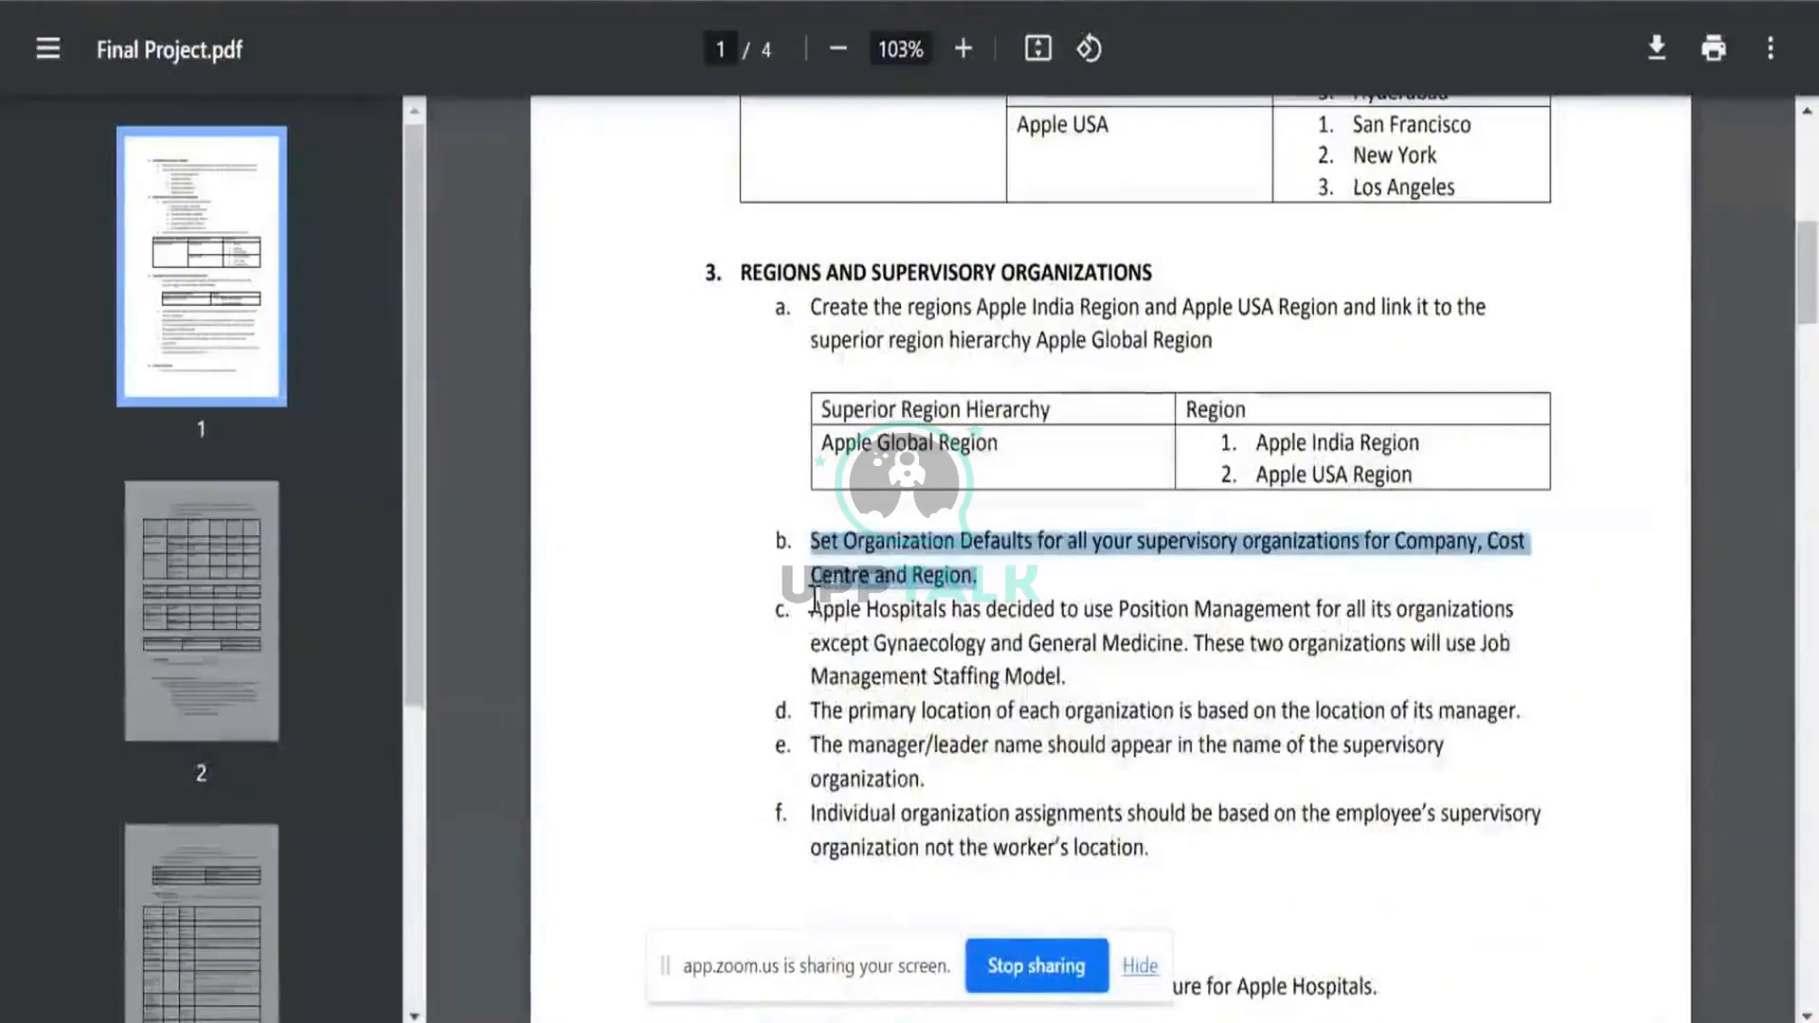
left_click_drag(811, 609, 1077, 677)
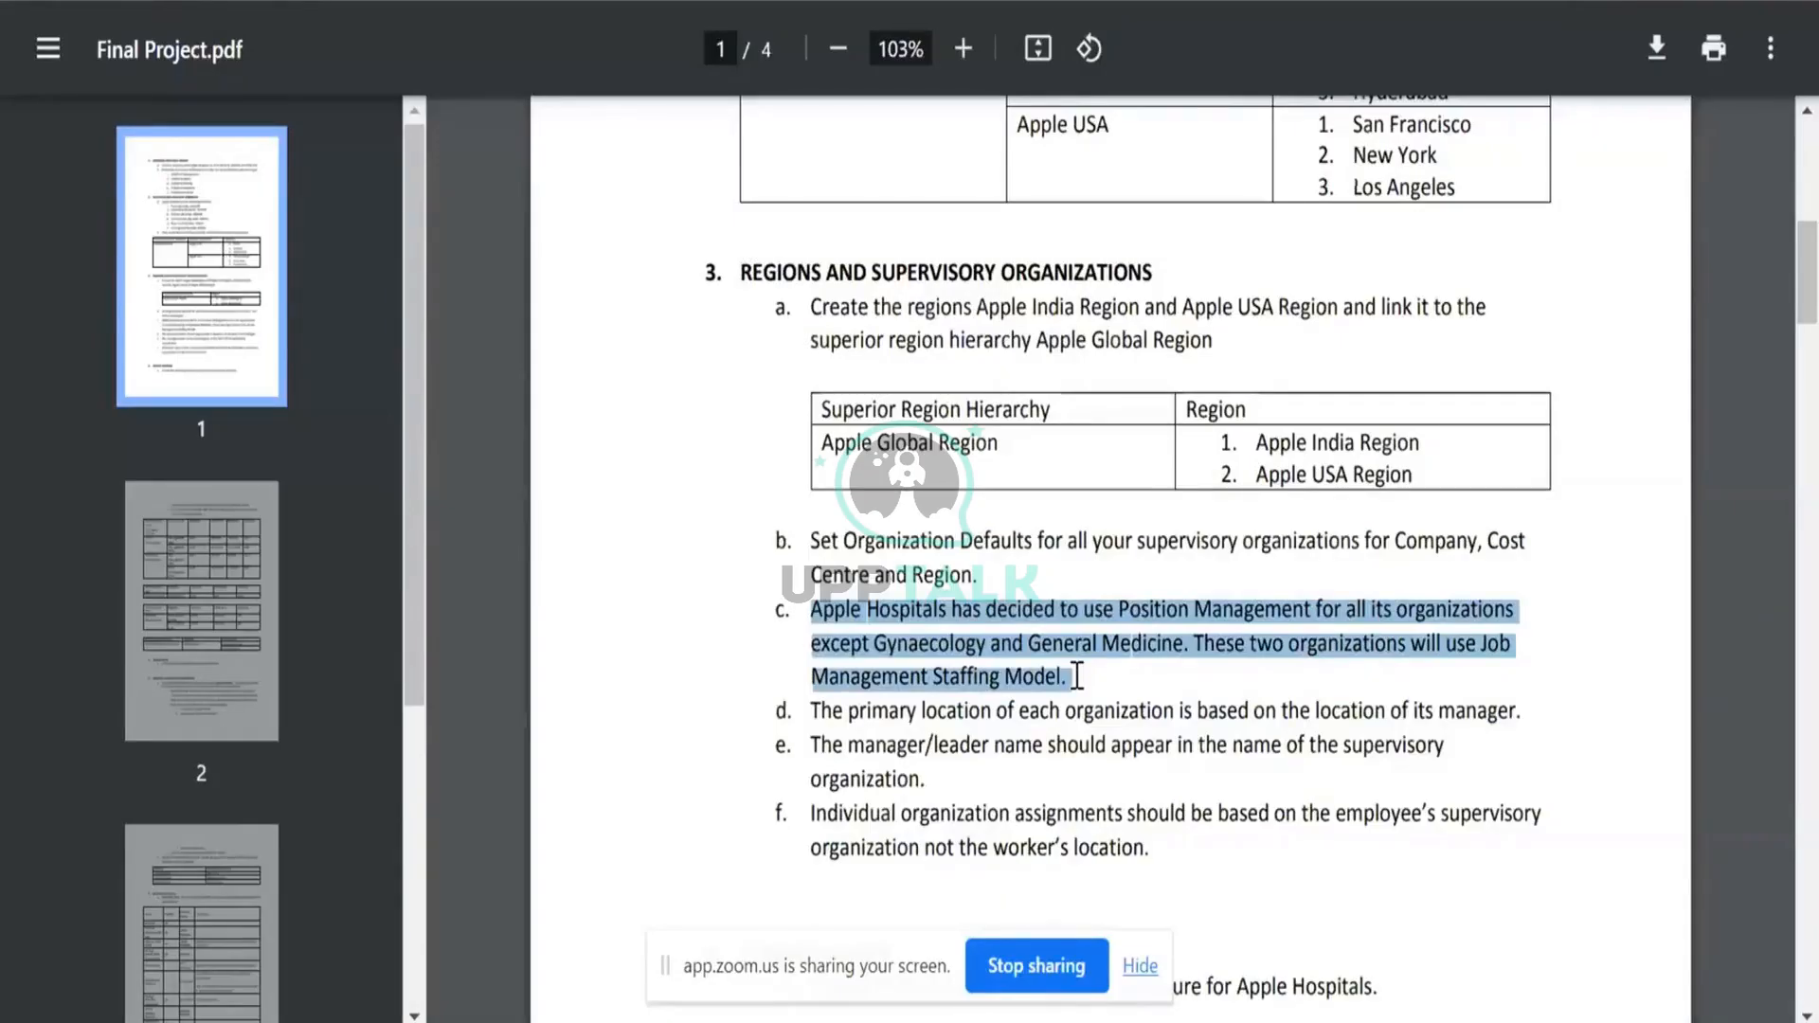
- Skim the compensation, job profile, security and business process sections, and return to the Regions and Supervisory Organizations requirements
scroll(1571, 599, "up", 5)
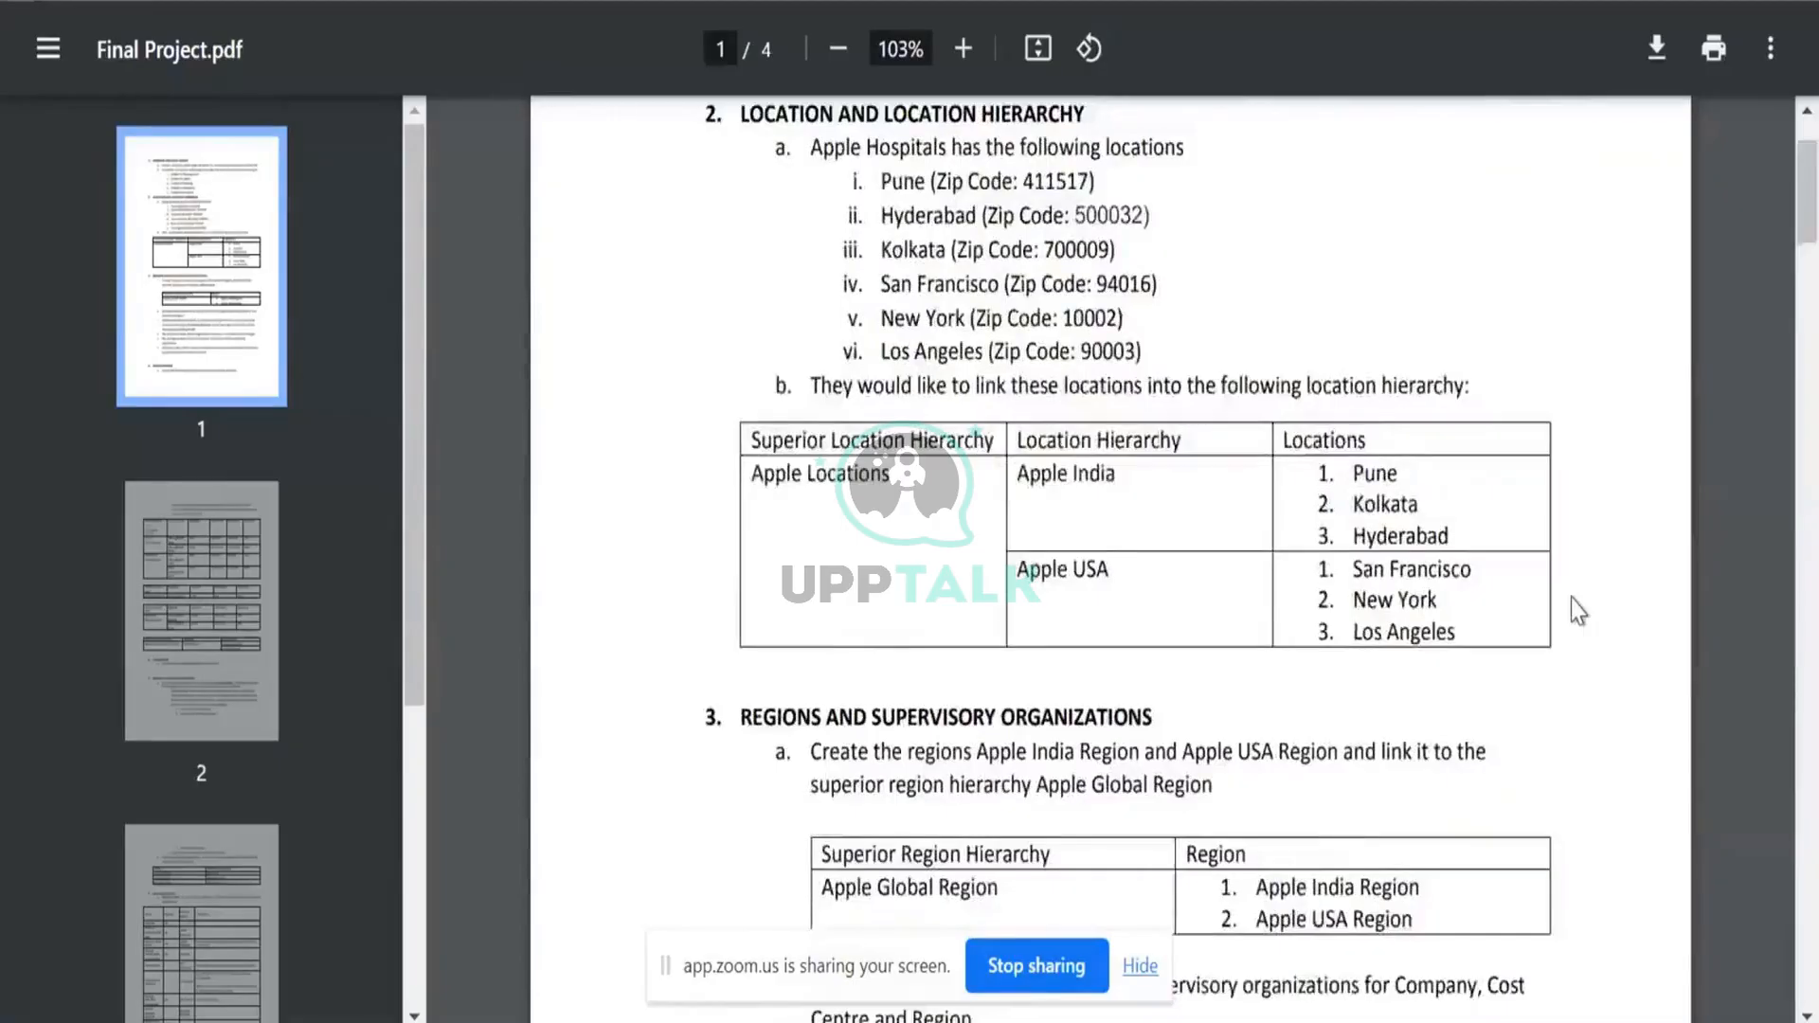
scroll(1570, 598, "up", 5)
scroll(1571, 599, "down", 8)
scroll(1571, 599, "down", 12)
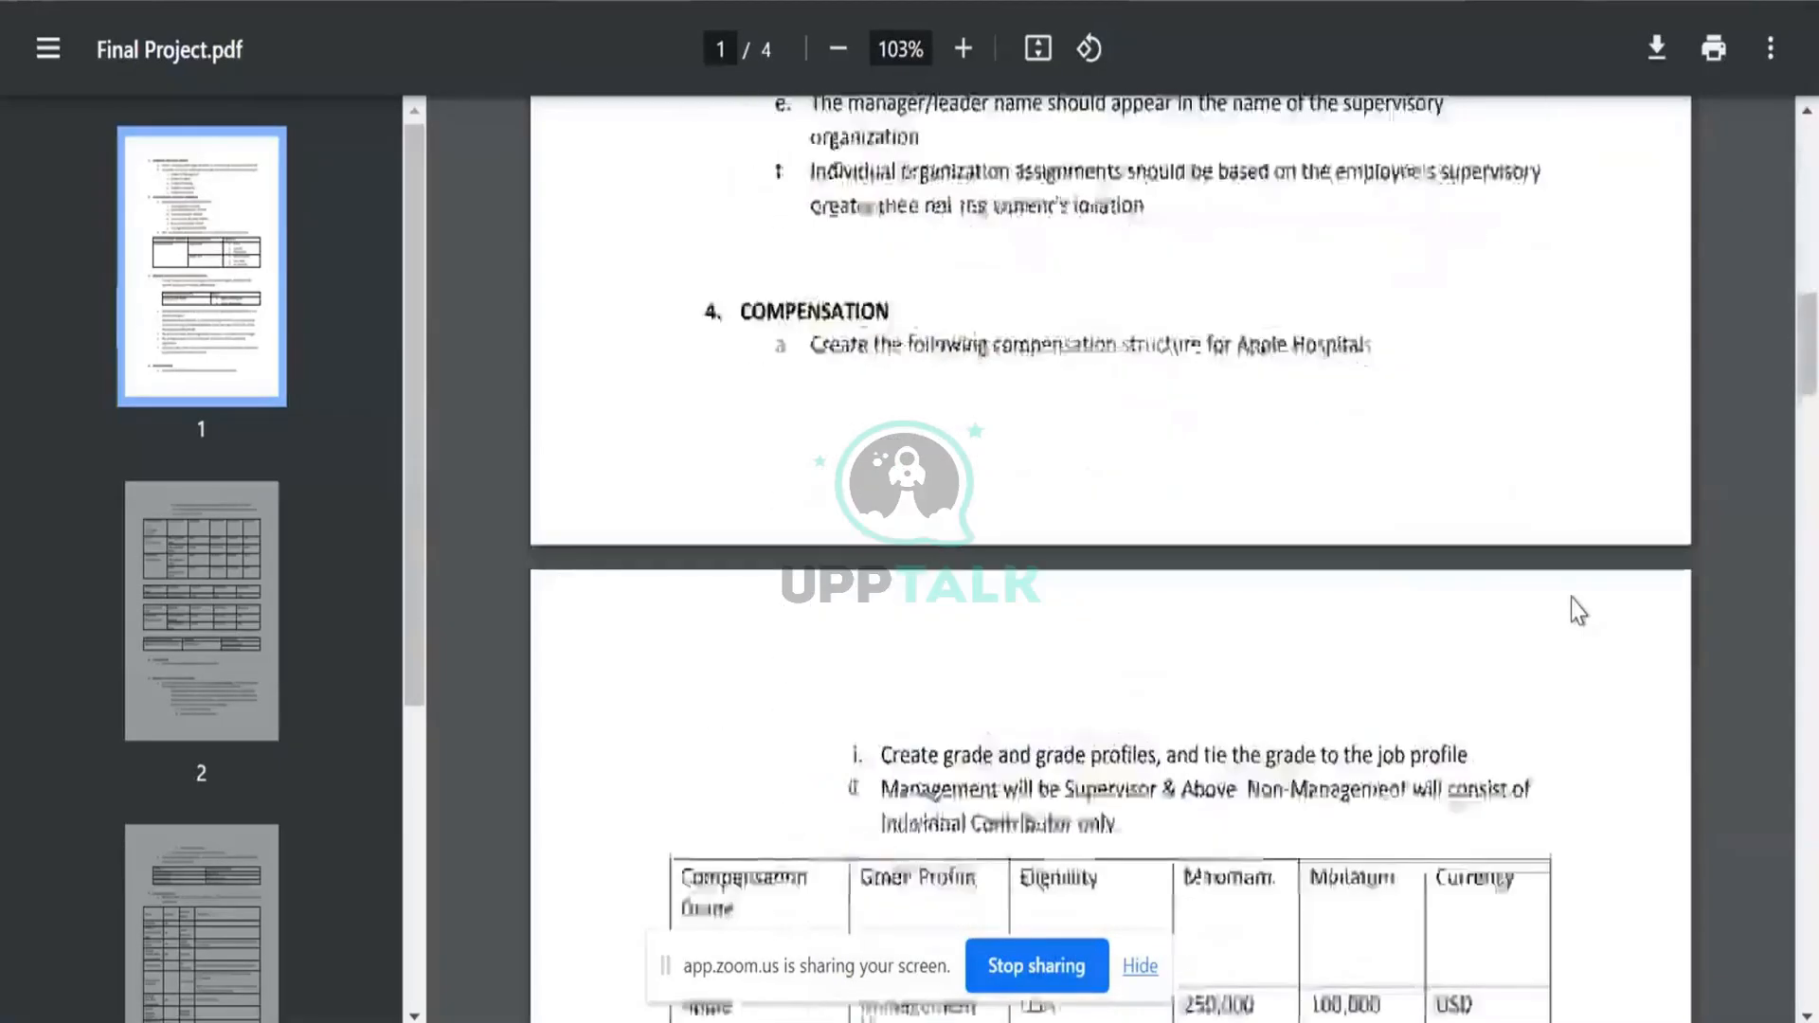
scroll(1570, 599, "down", 8)
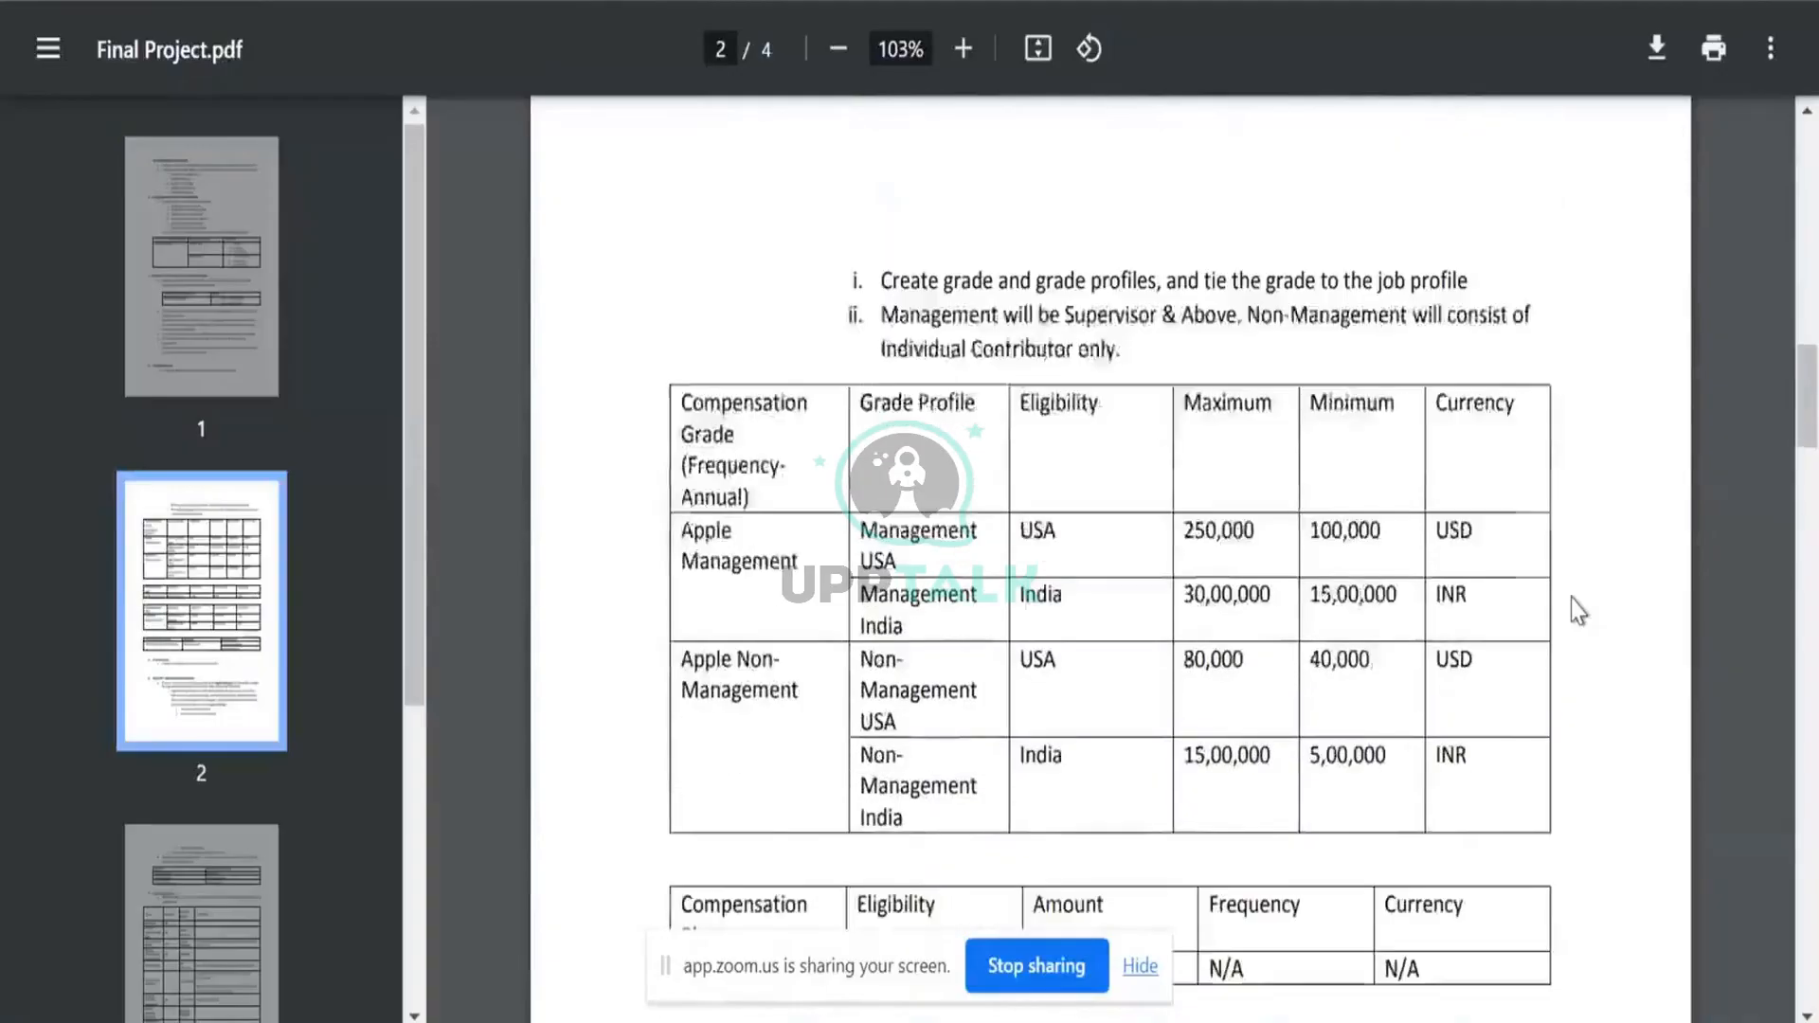
scroll(1571, 599, "down", 16)
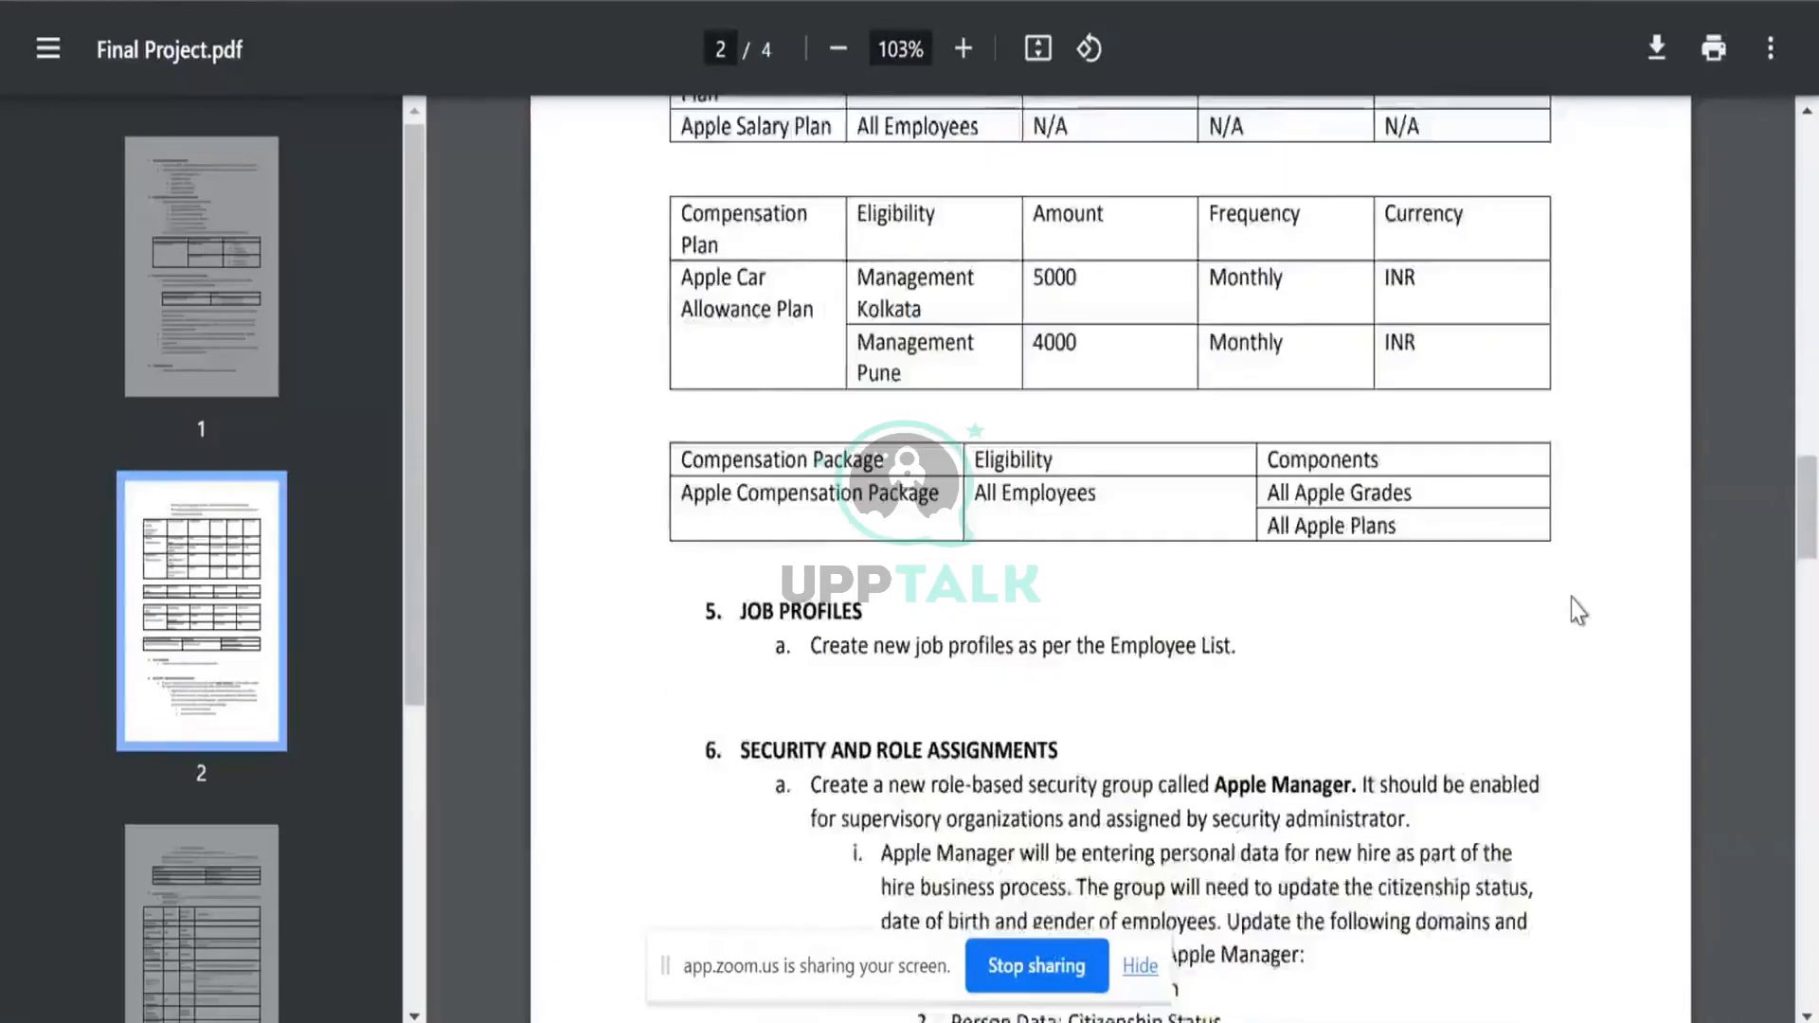
scroll(1570, 598, "up", 8)
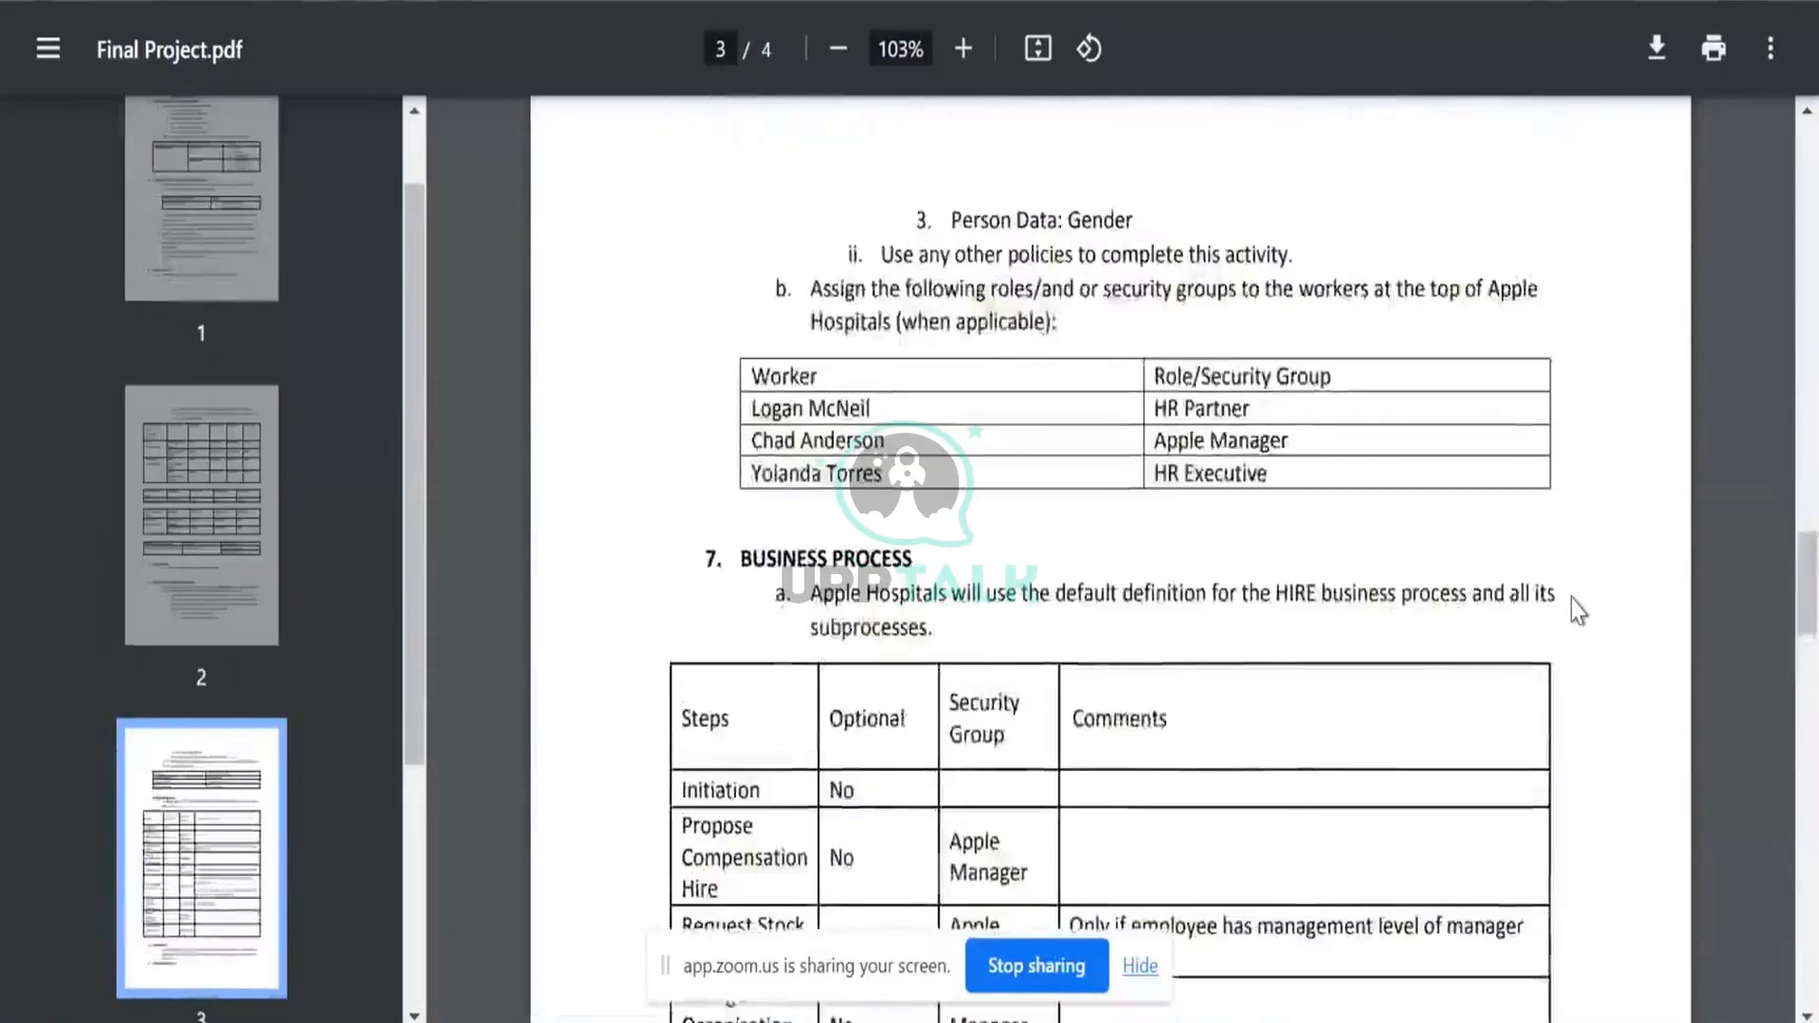
scroll(1571, 598, "up", 20)
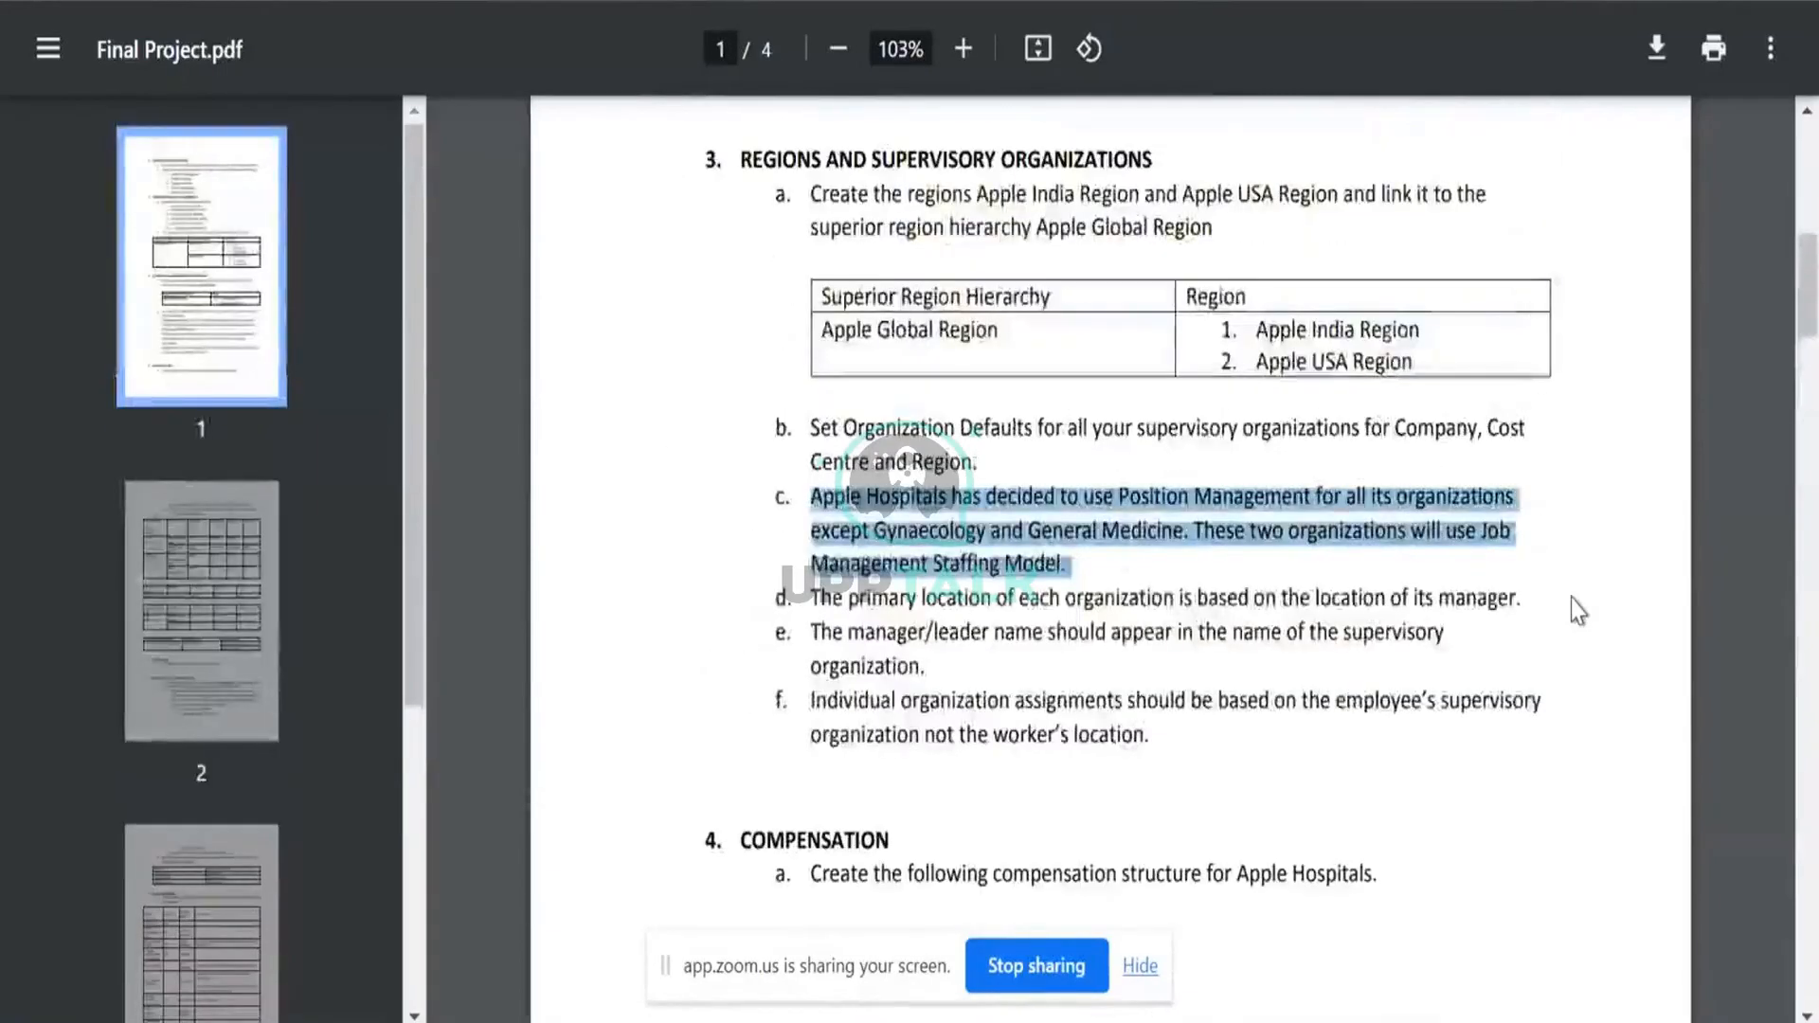
scroll(1571, 599, "up", 1)
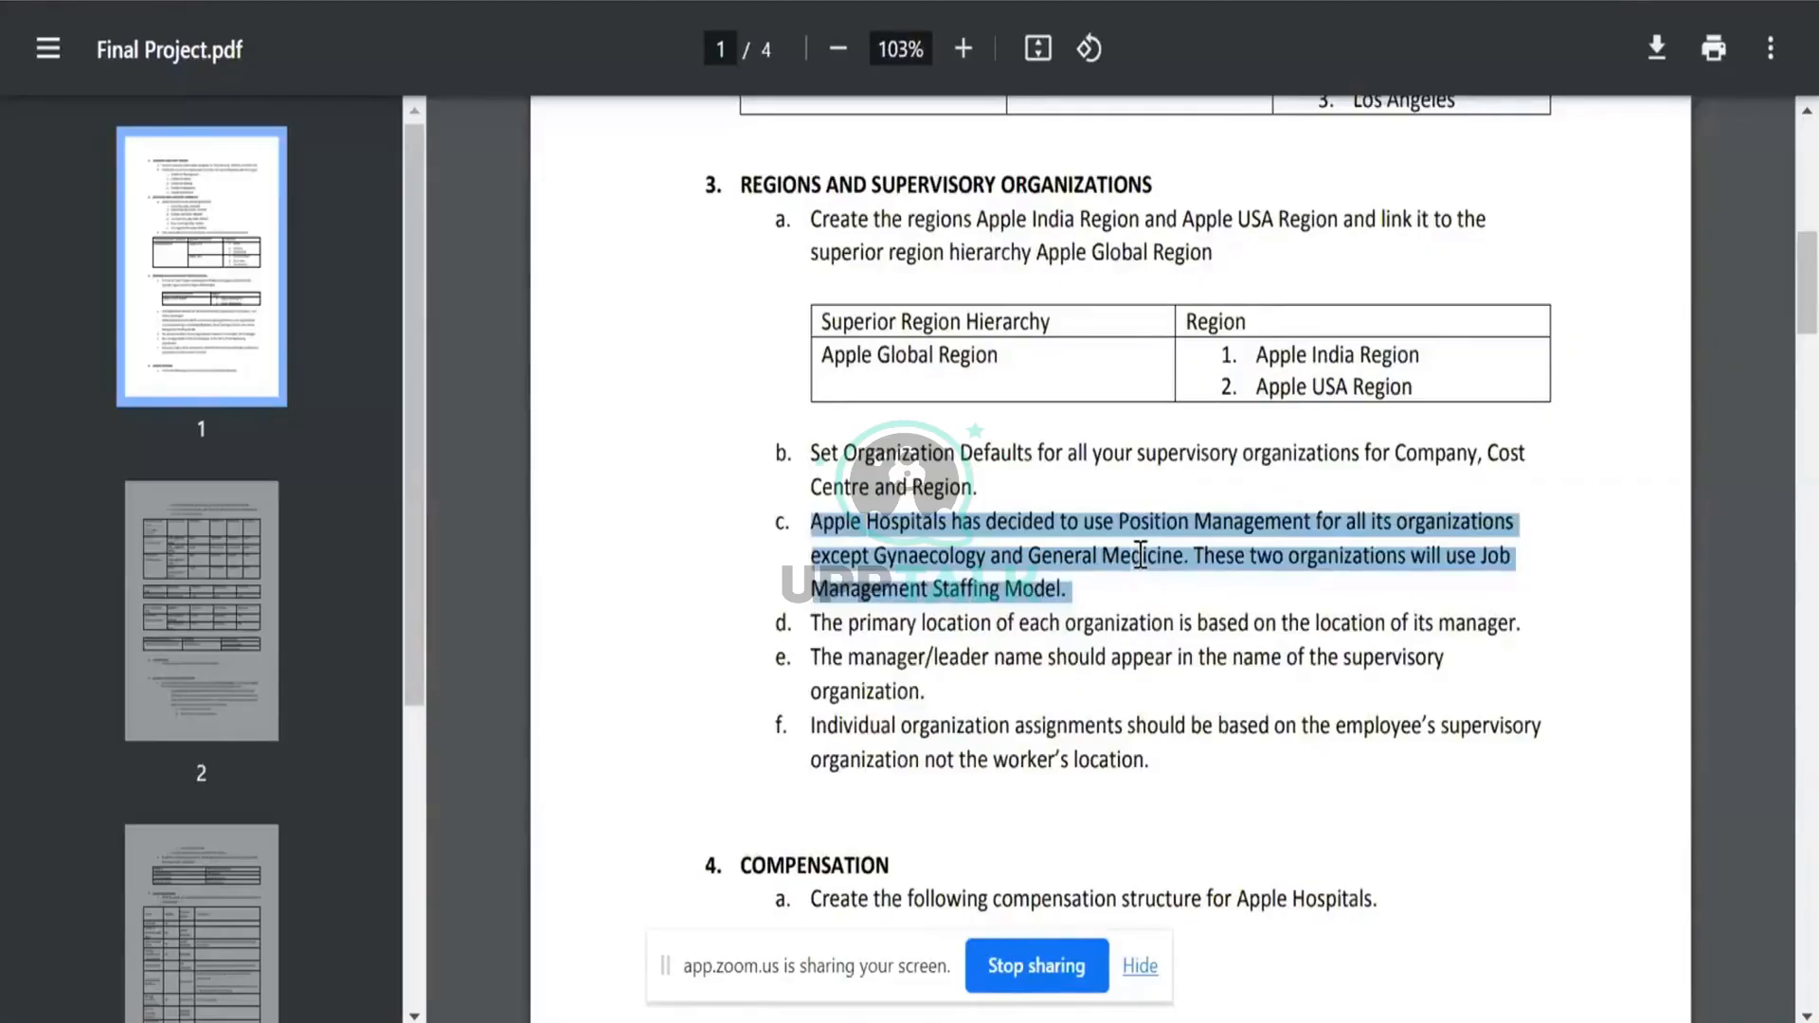
- Highlight the Gynaecology and General Medicine staffing exceptions, and read the supervisory organizations in the Hiring Employees table
double_click(957, 555)
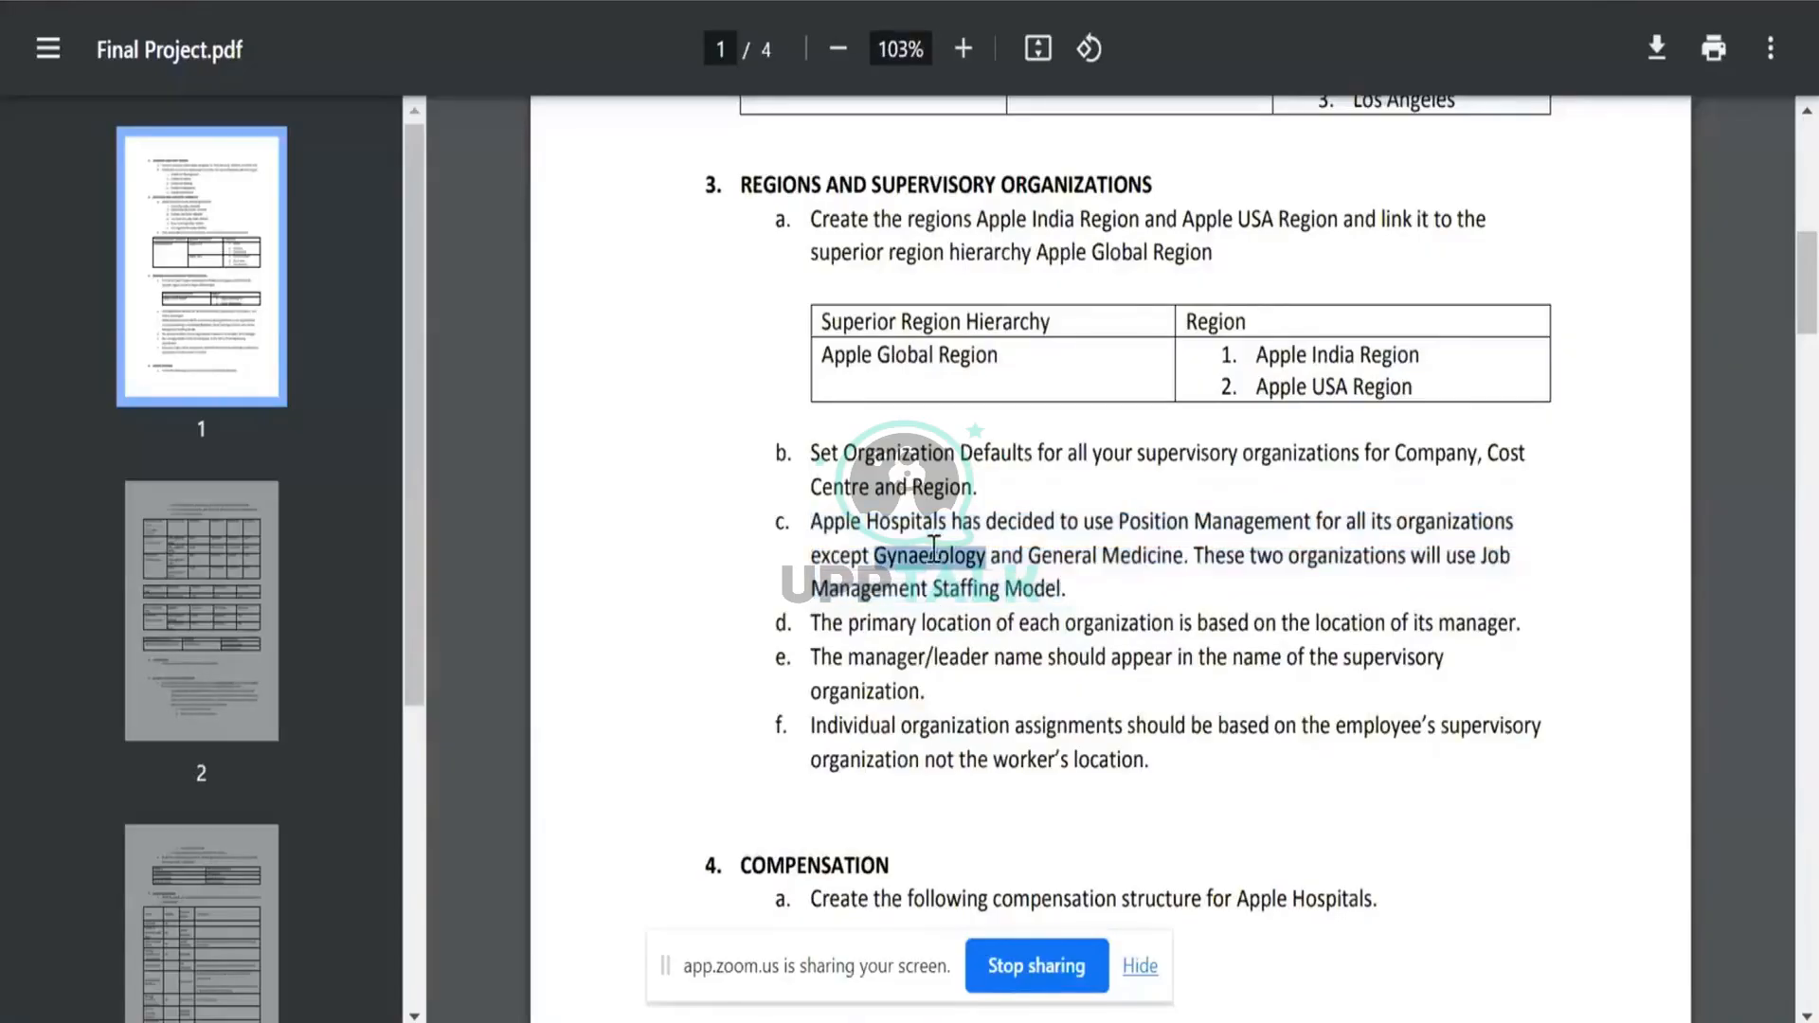
double_click(1045, 555)
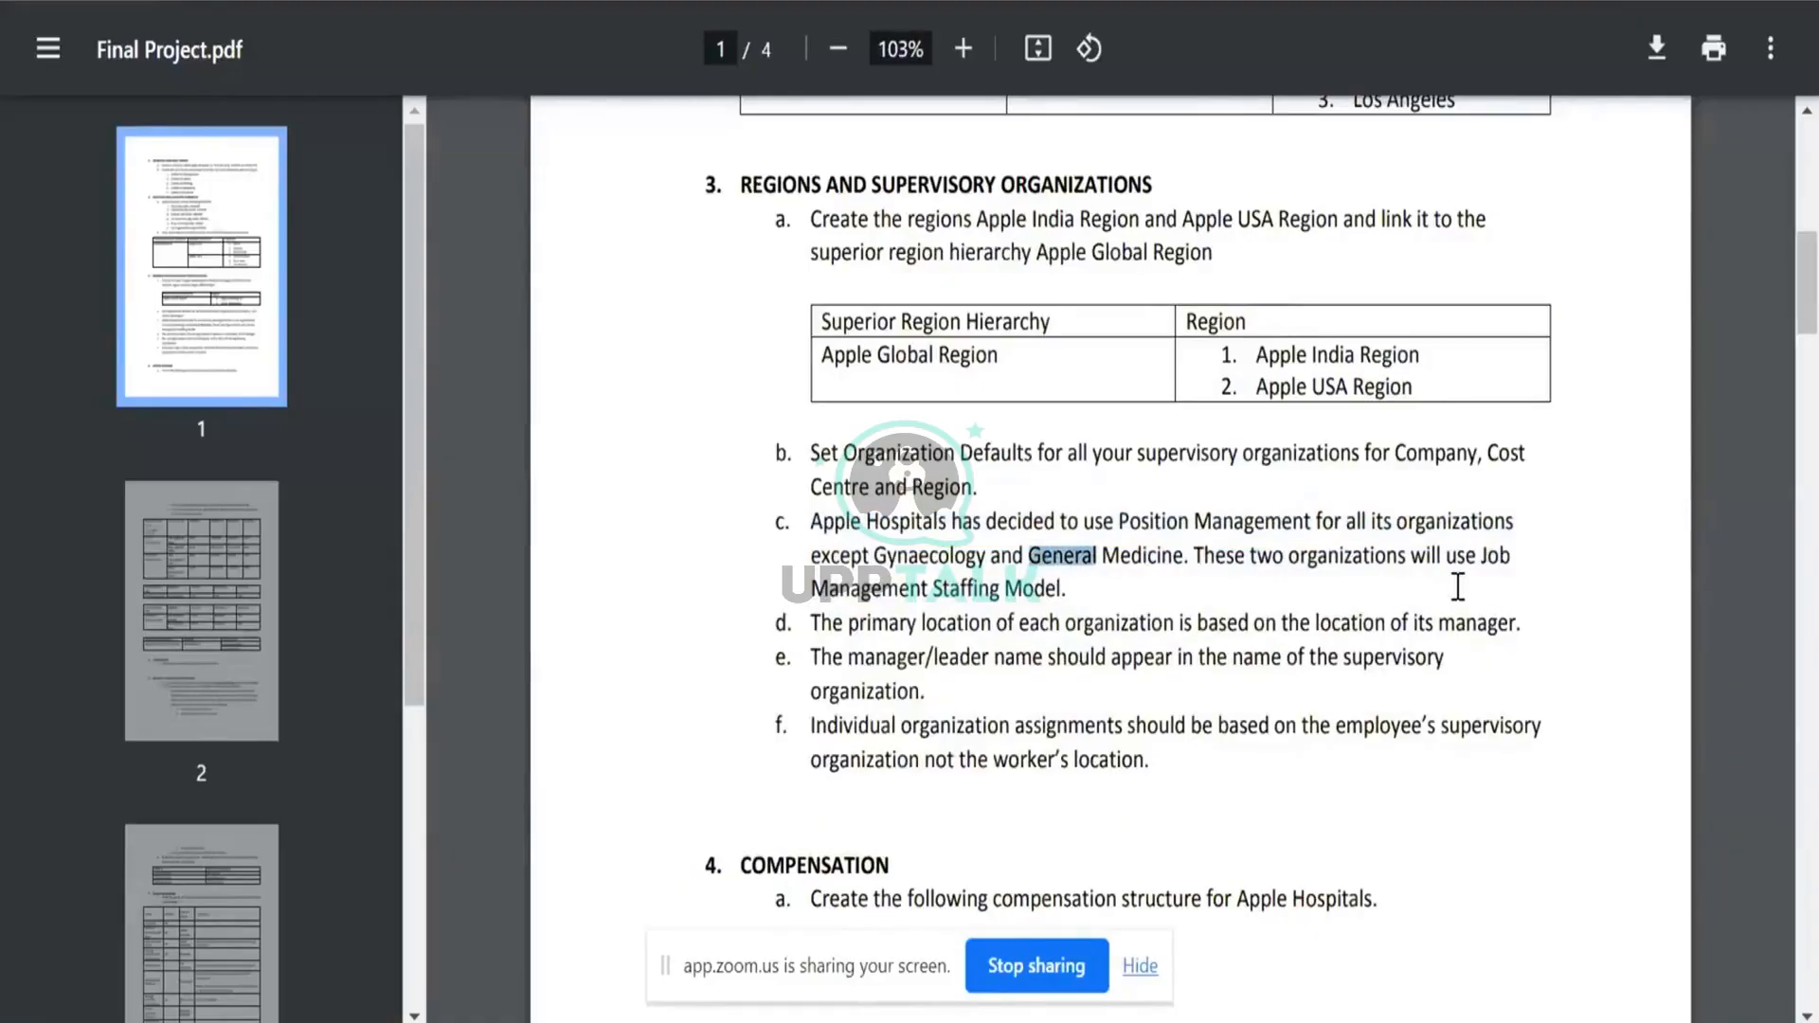
scroll(1458, 587, "down", 12)
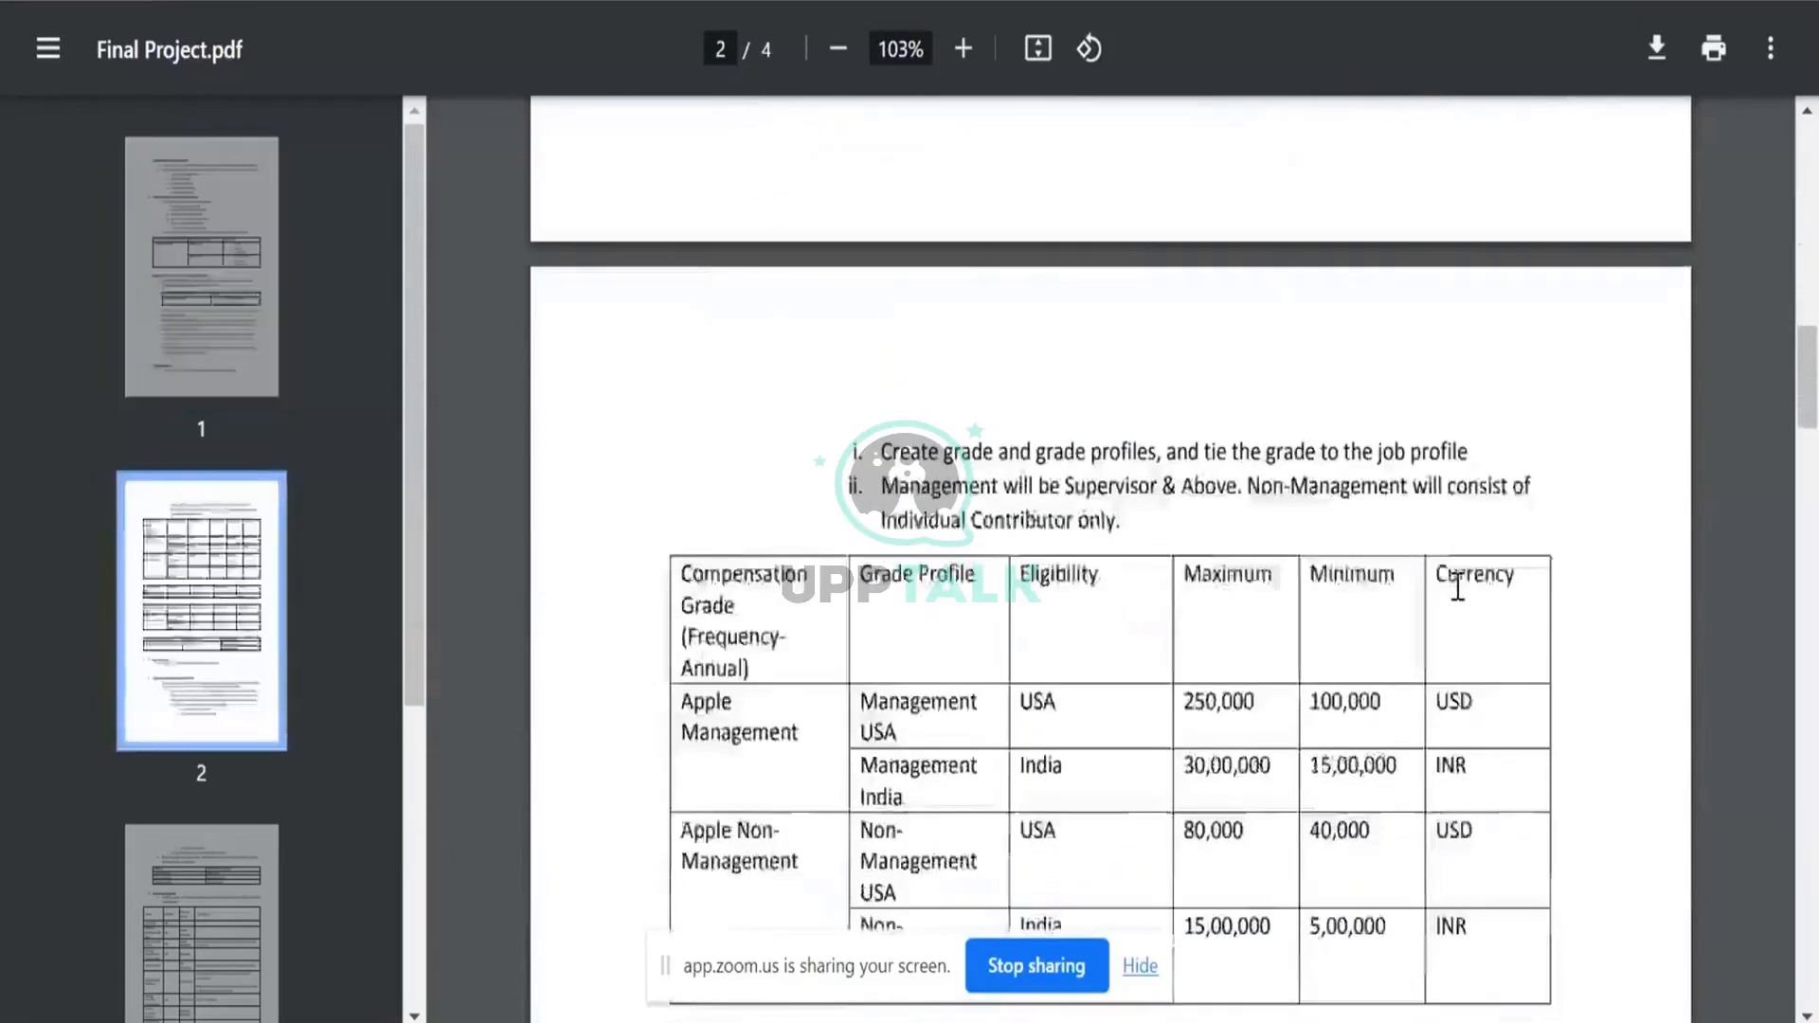
scroll(1458, 587, "down", 6)
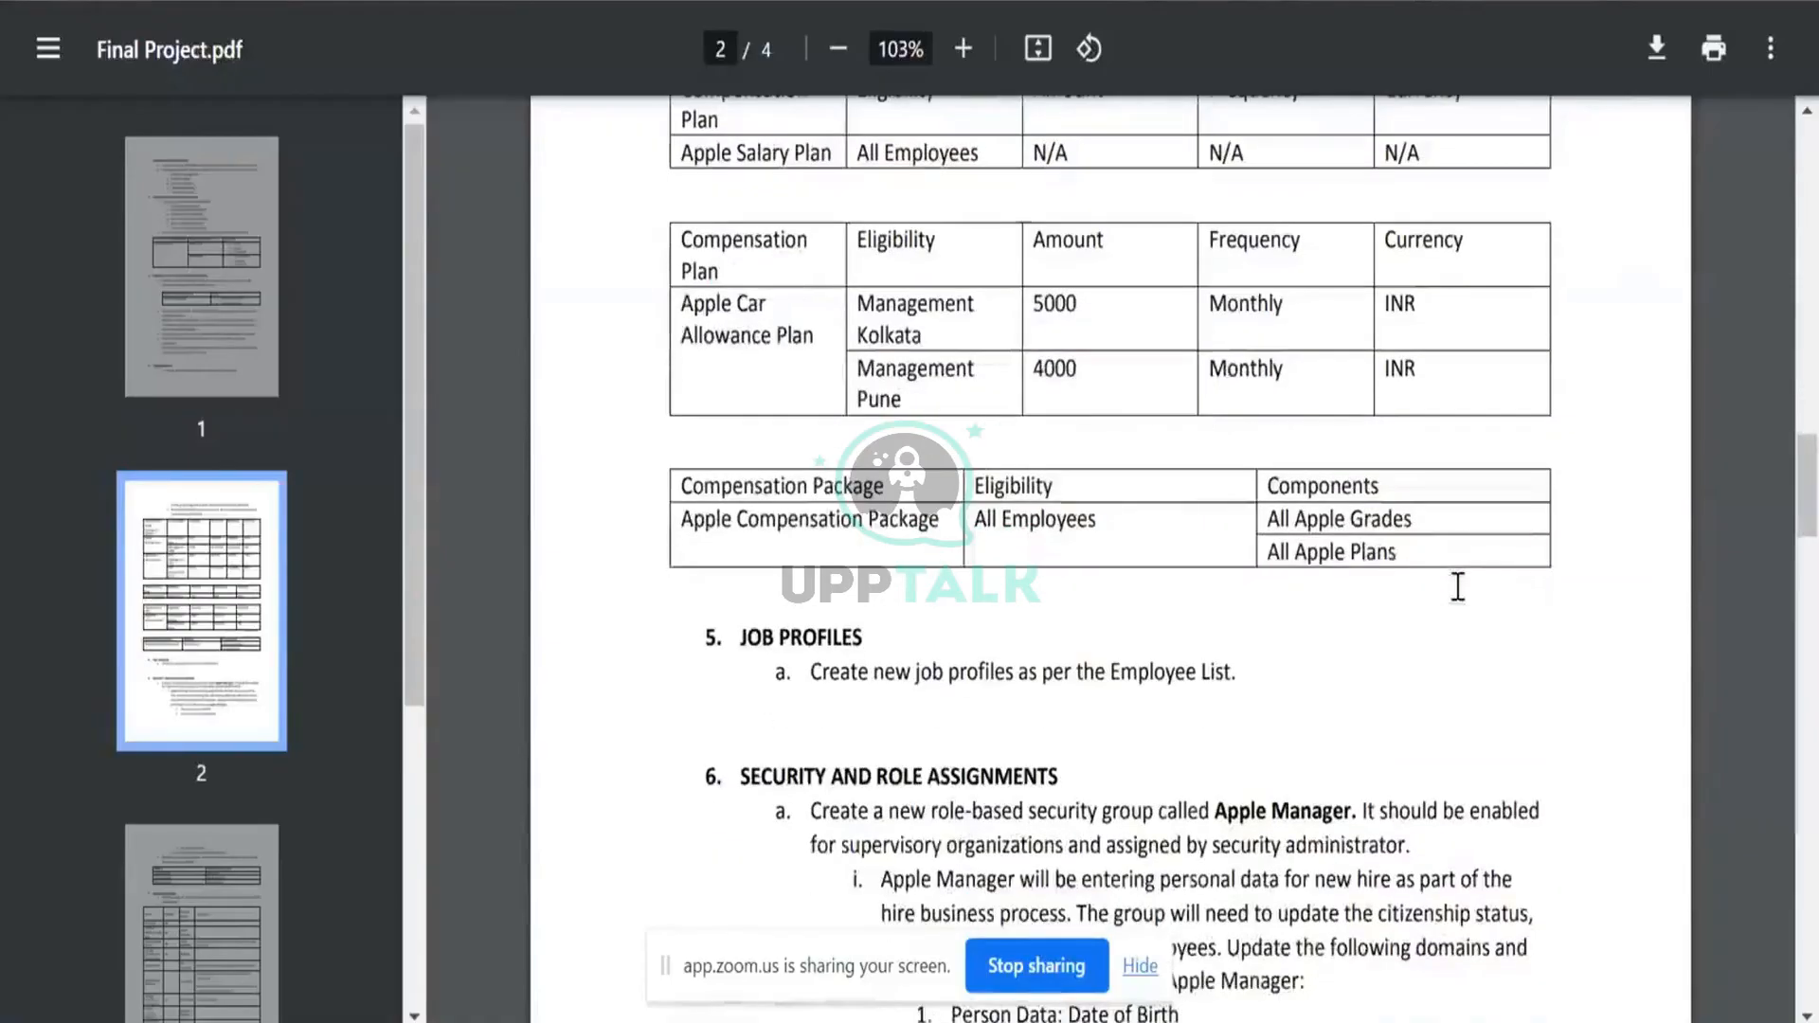
scroll(1572, 687, "down", 15)
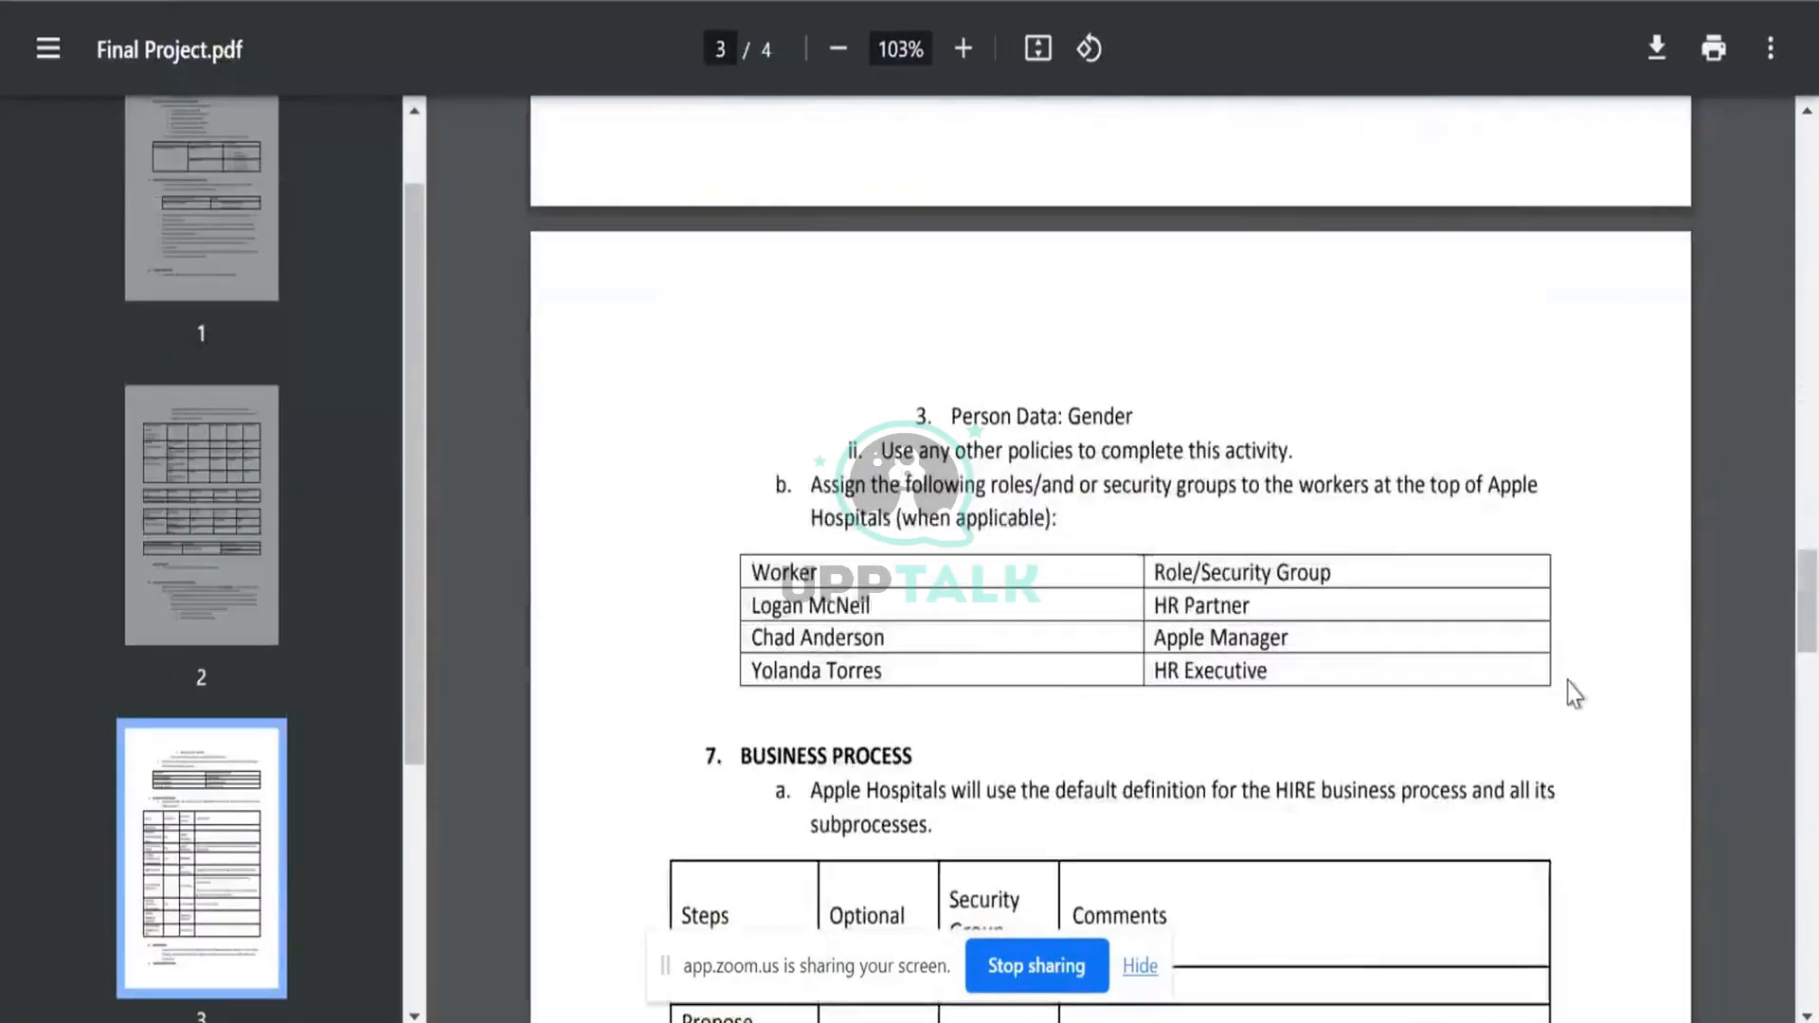
scroll(1571, 691, "down", 12)
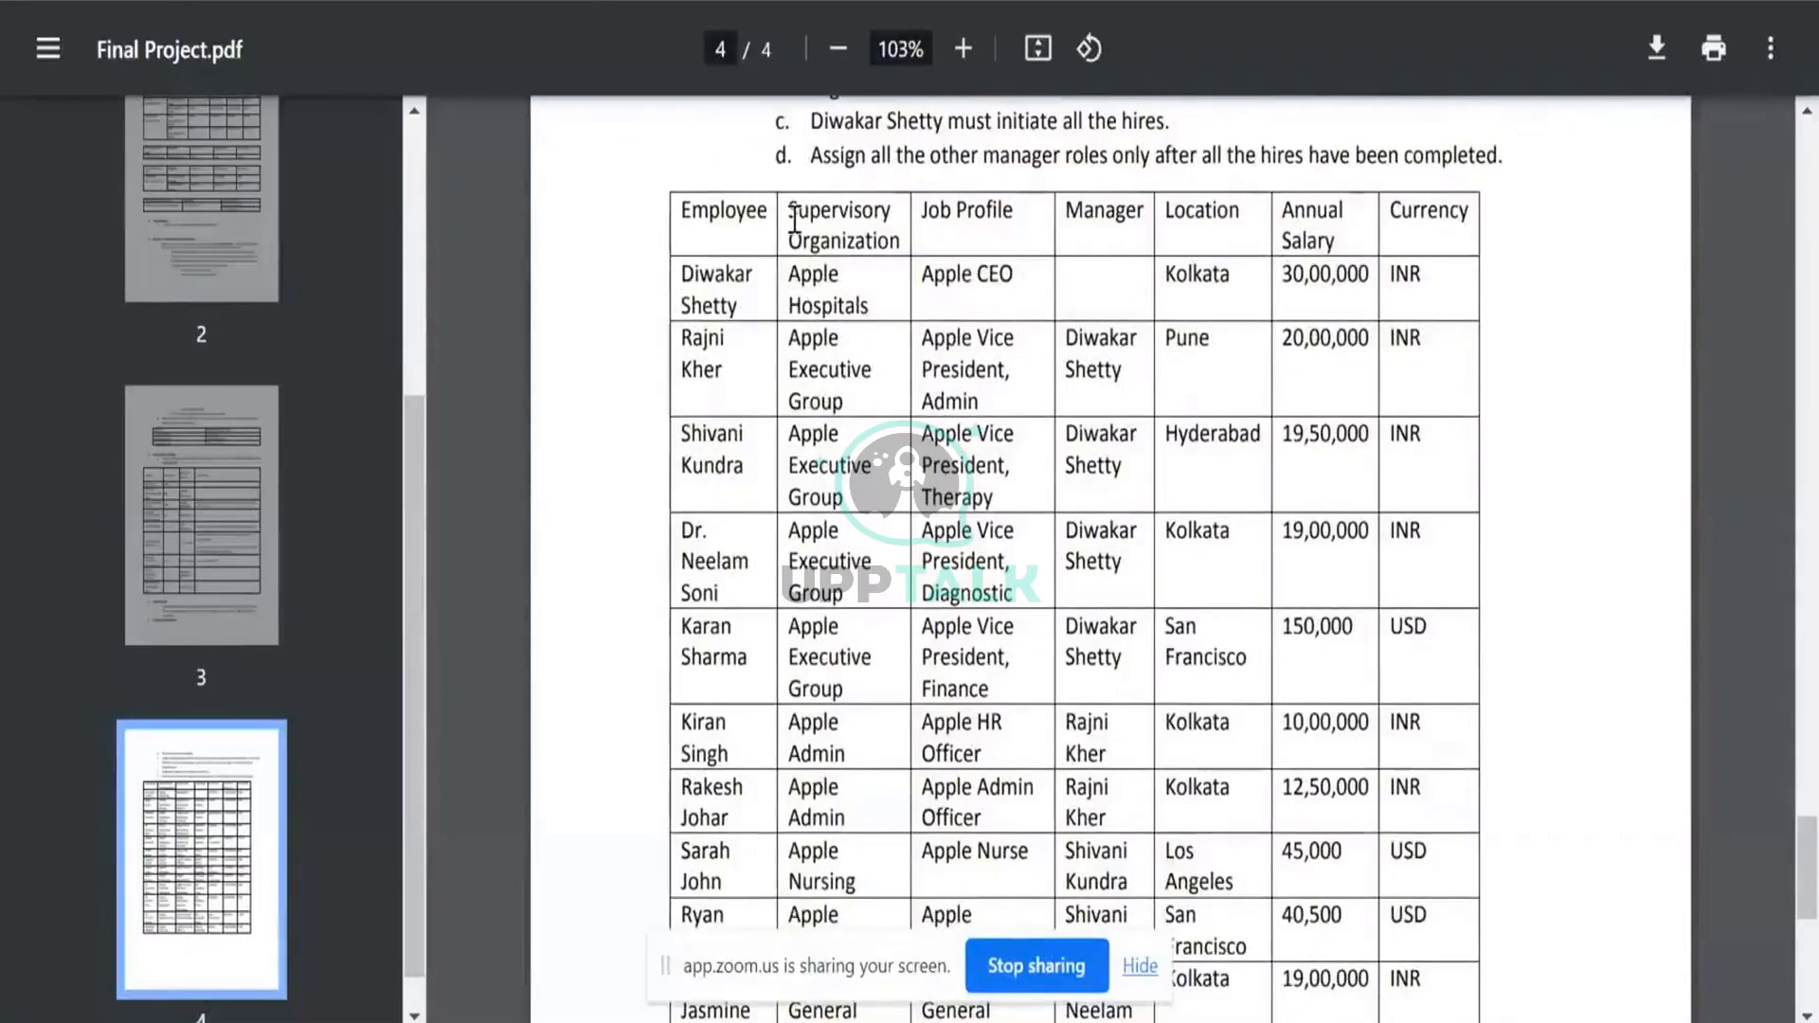
left_click_drag(794, 220, 832, 372)
left_click(833, 371)
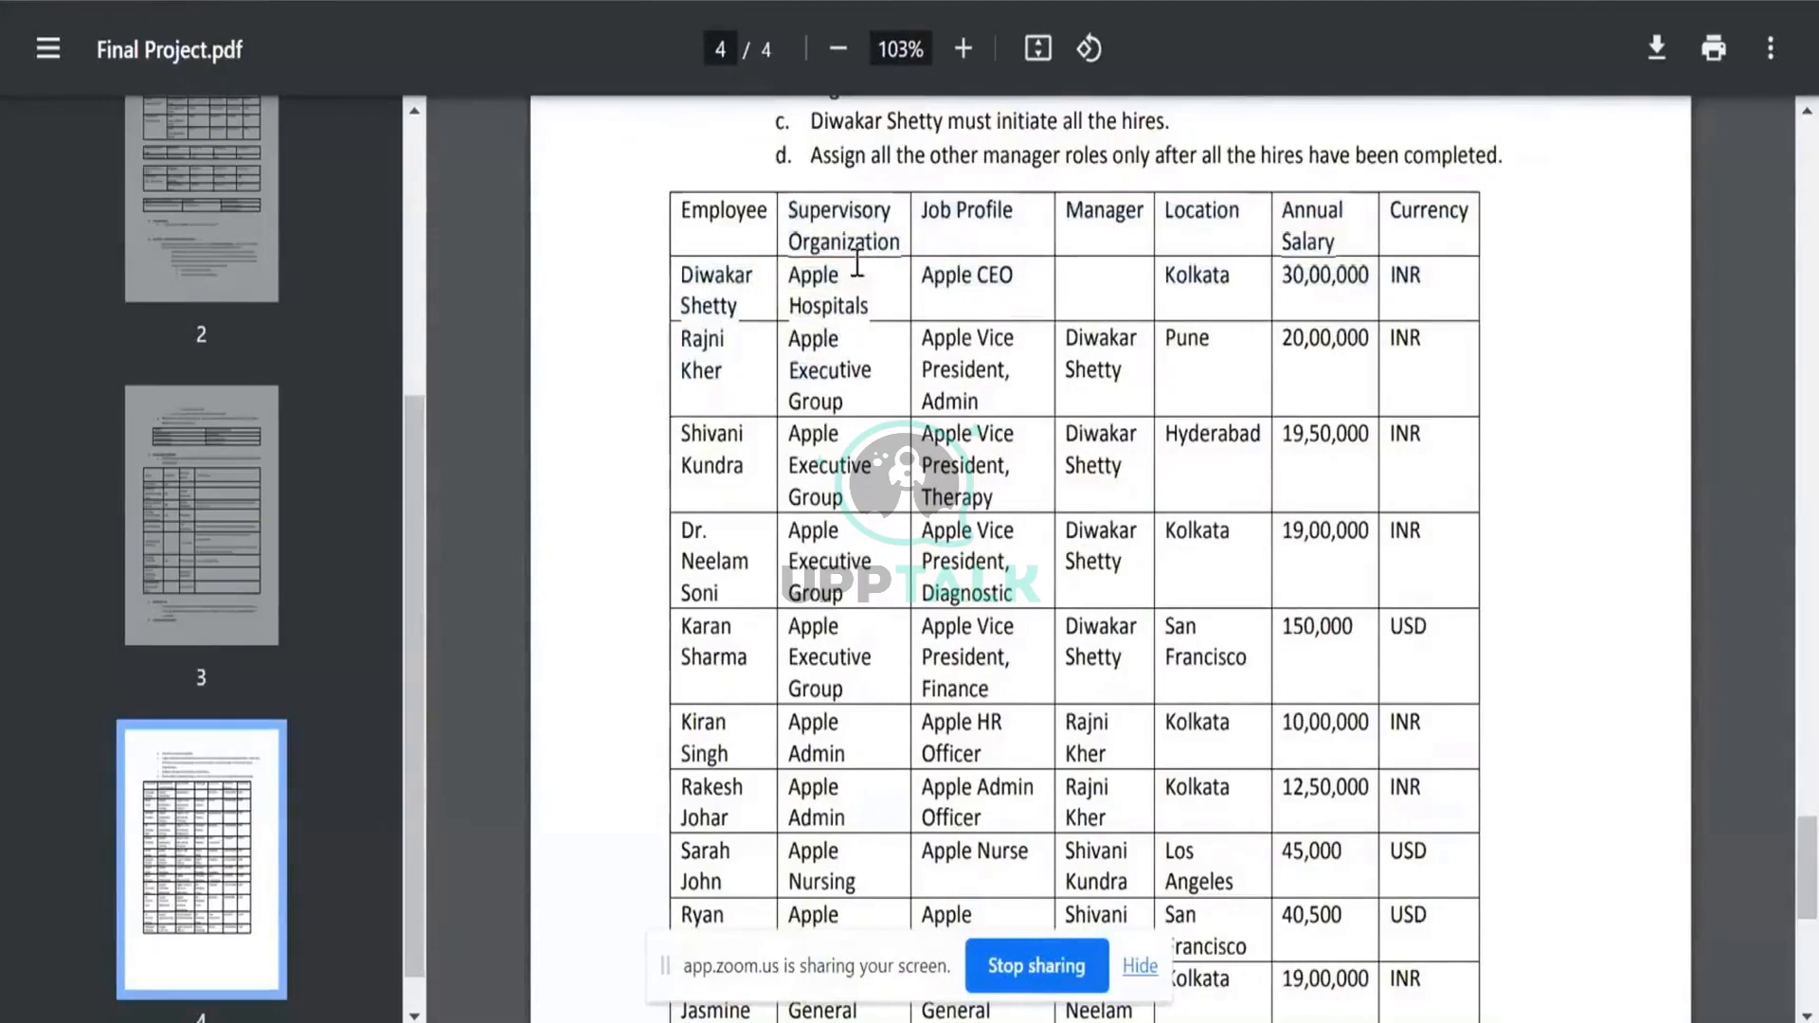
scroll(867, 383, "down", 3)
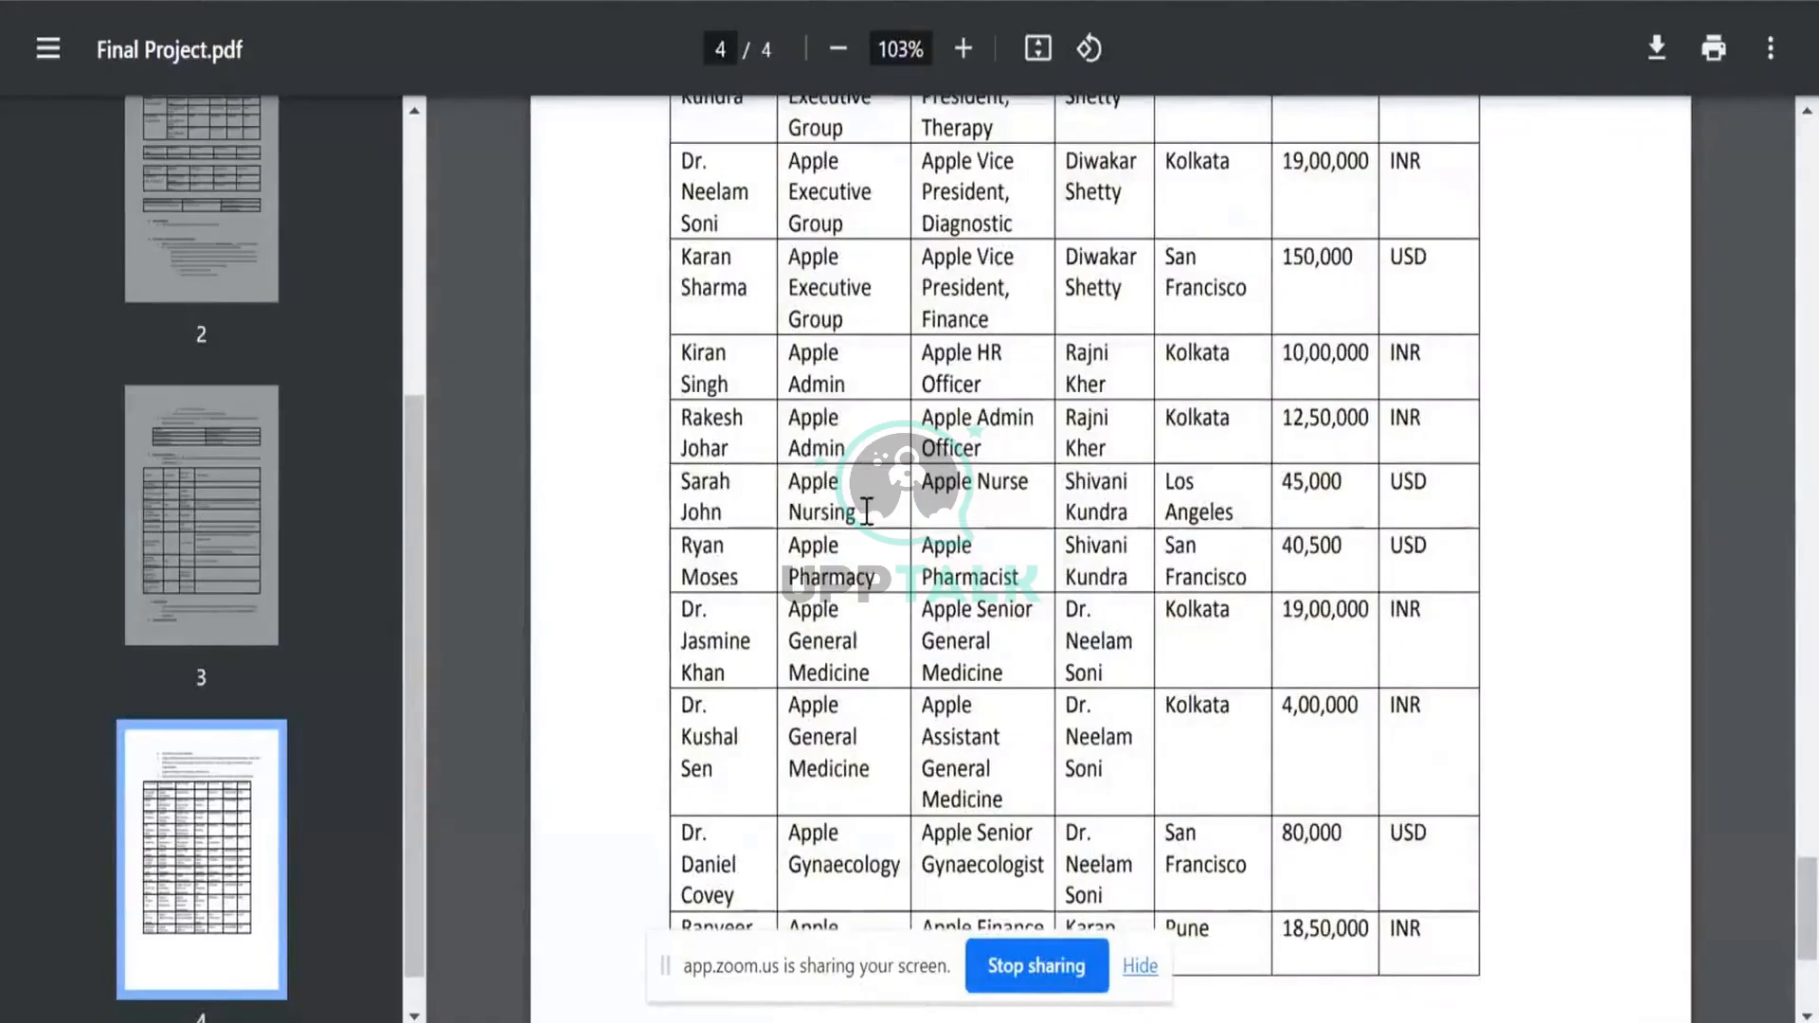
scroll(871, 637, "down", 3)
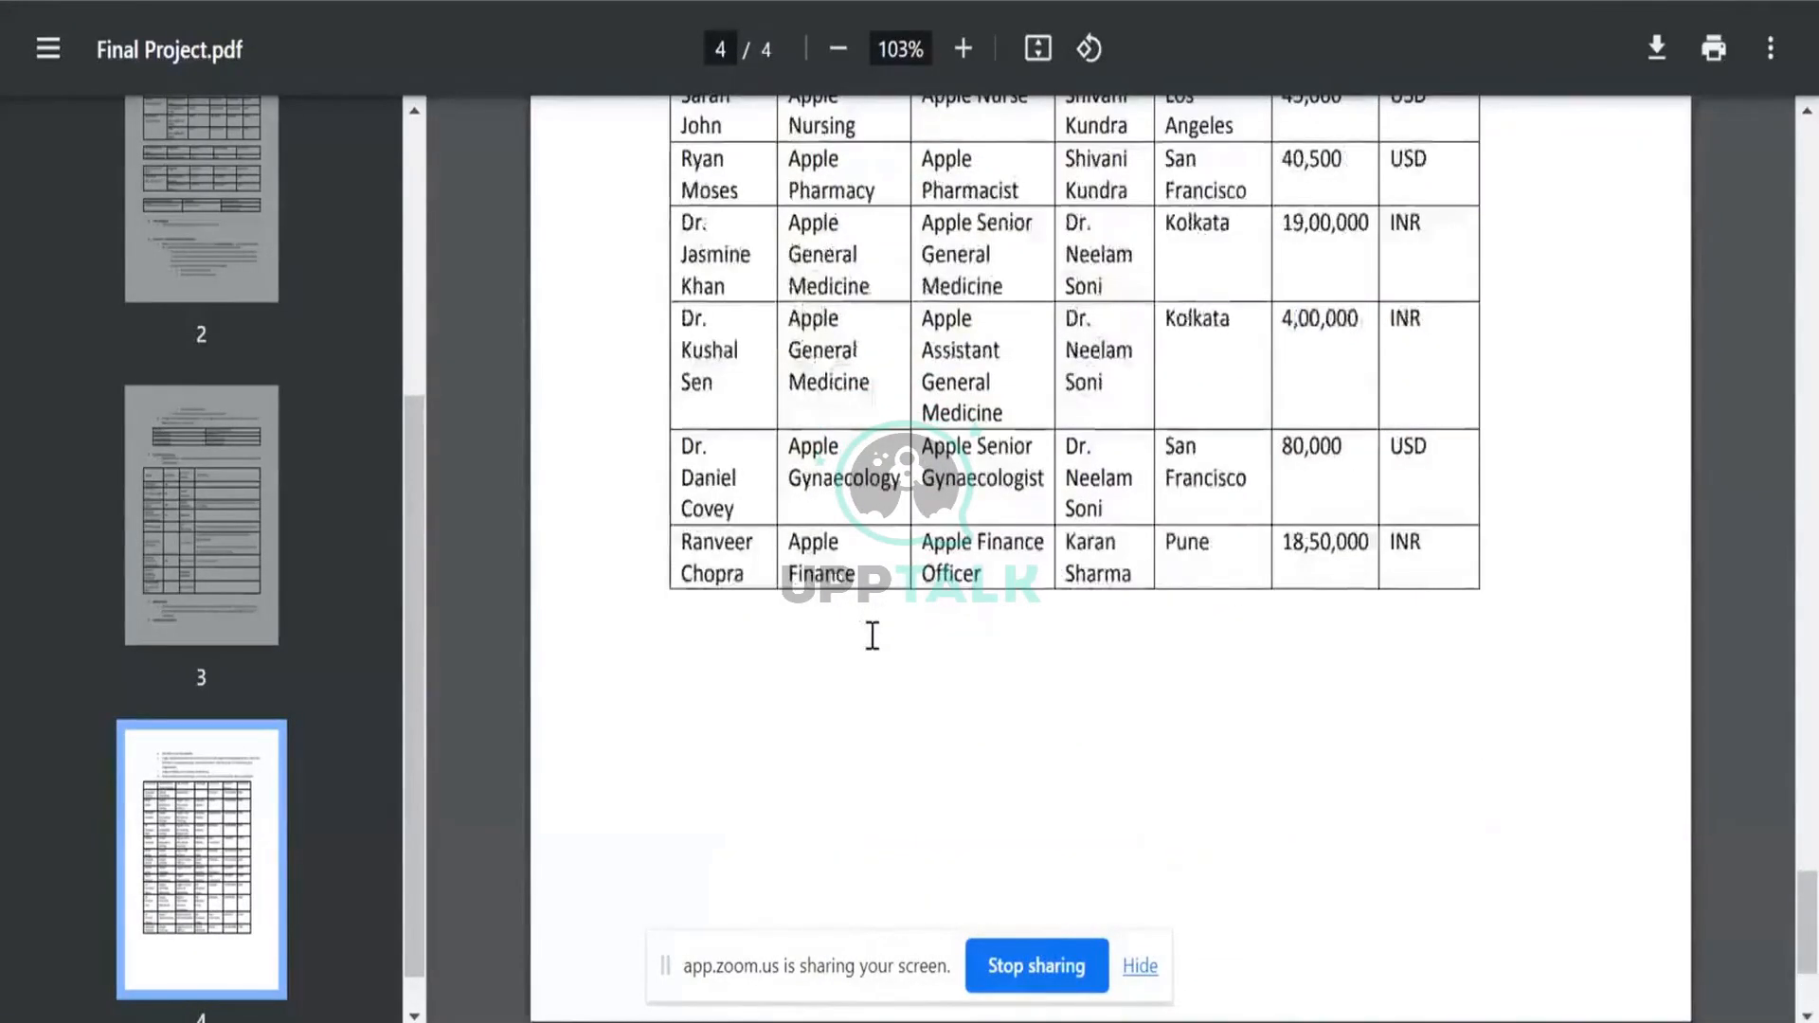
scroll(871, 637, "up", 3)
scroll(871, 636, "up", 3)
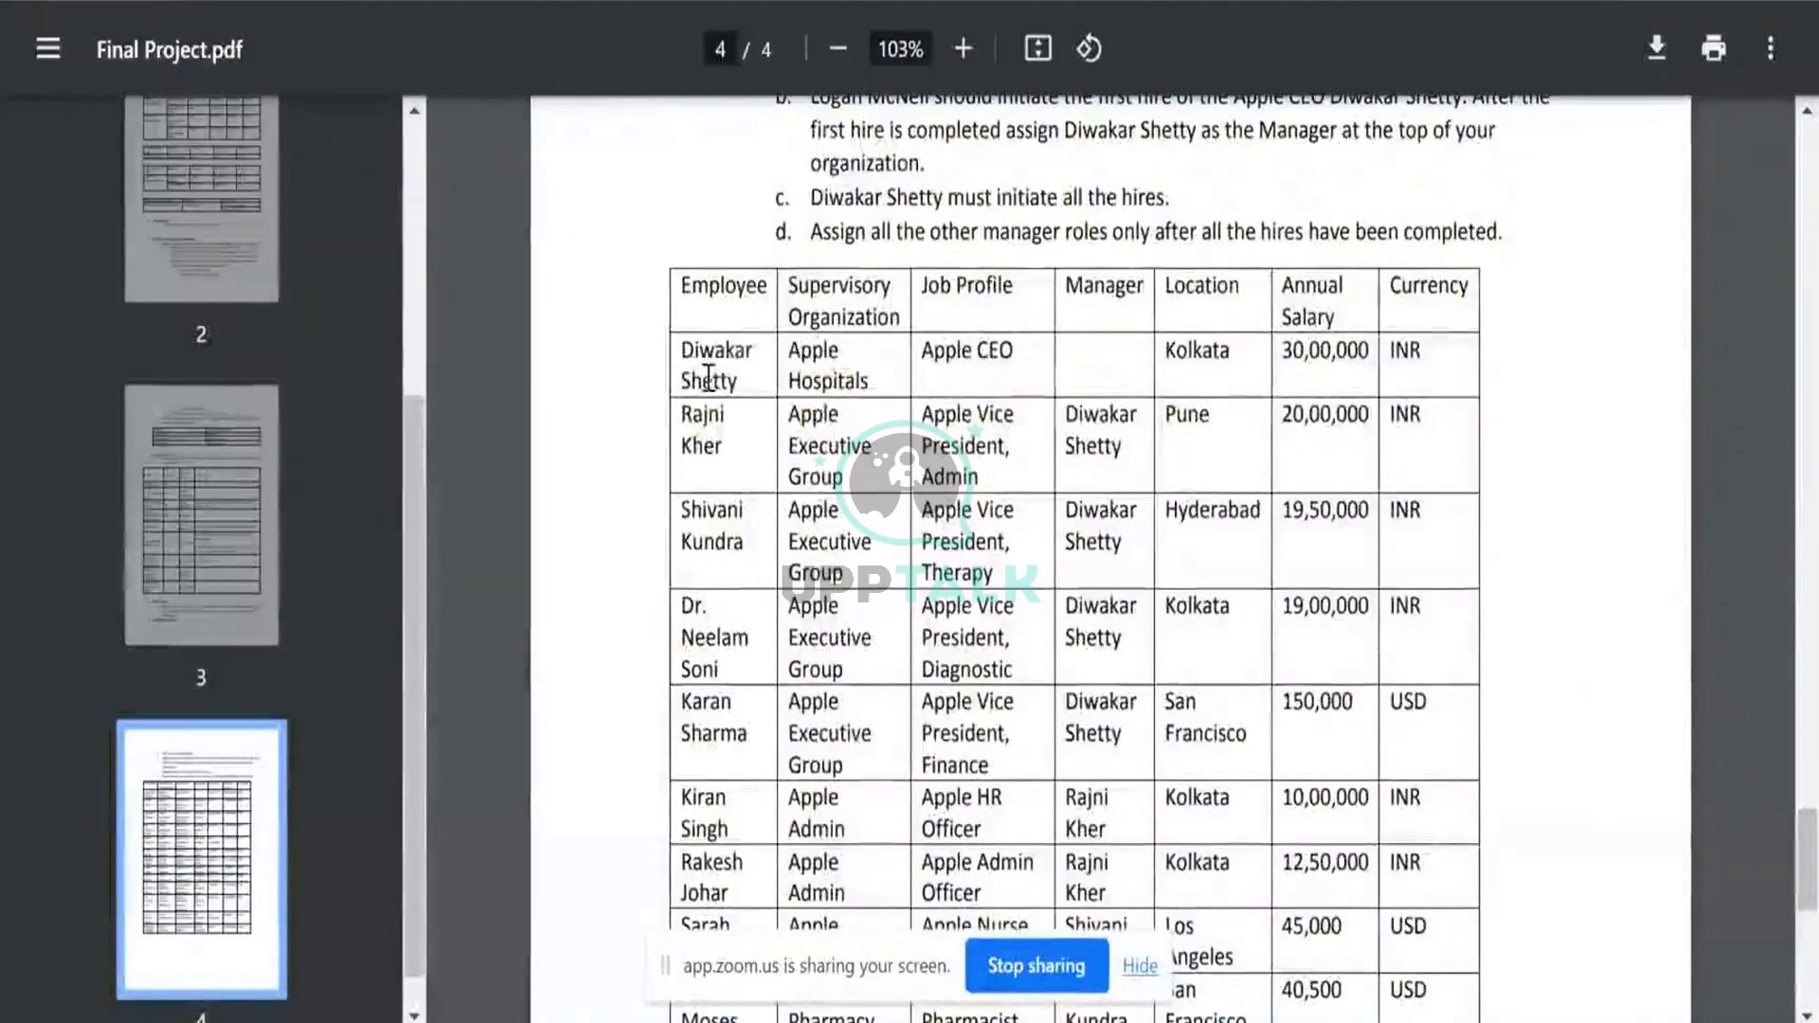
- Highlight the Apple CEO's row in the employee table, and examine the supervisory organization entries down to the last row
left_click_drag(687, 341, 1425, 355)
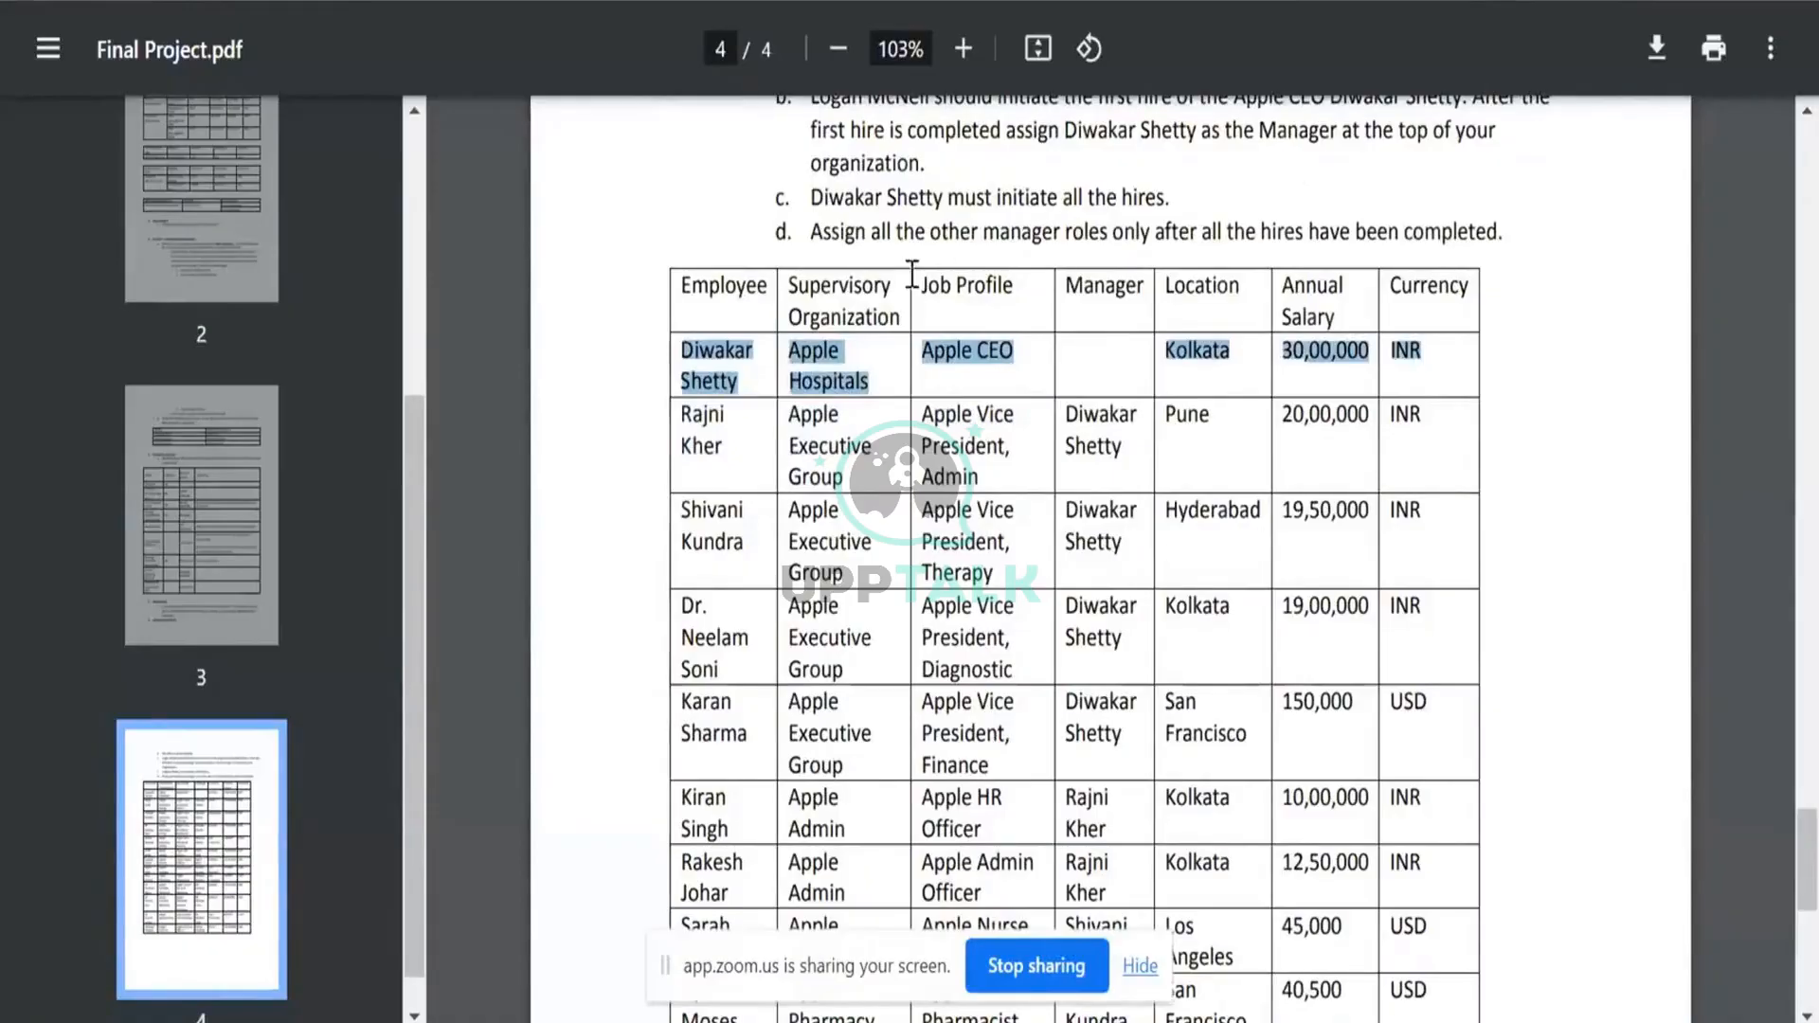
left_click(840, 289)
triple_click(840, 289)
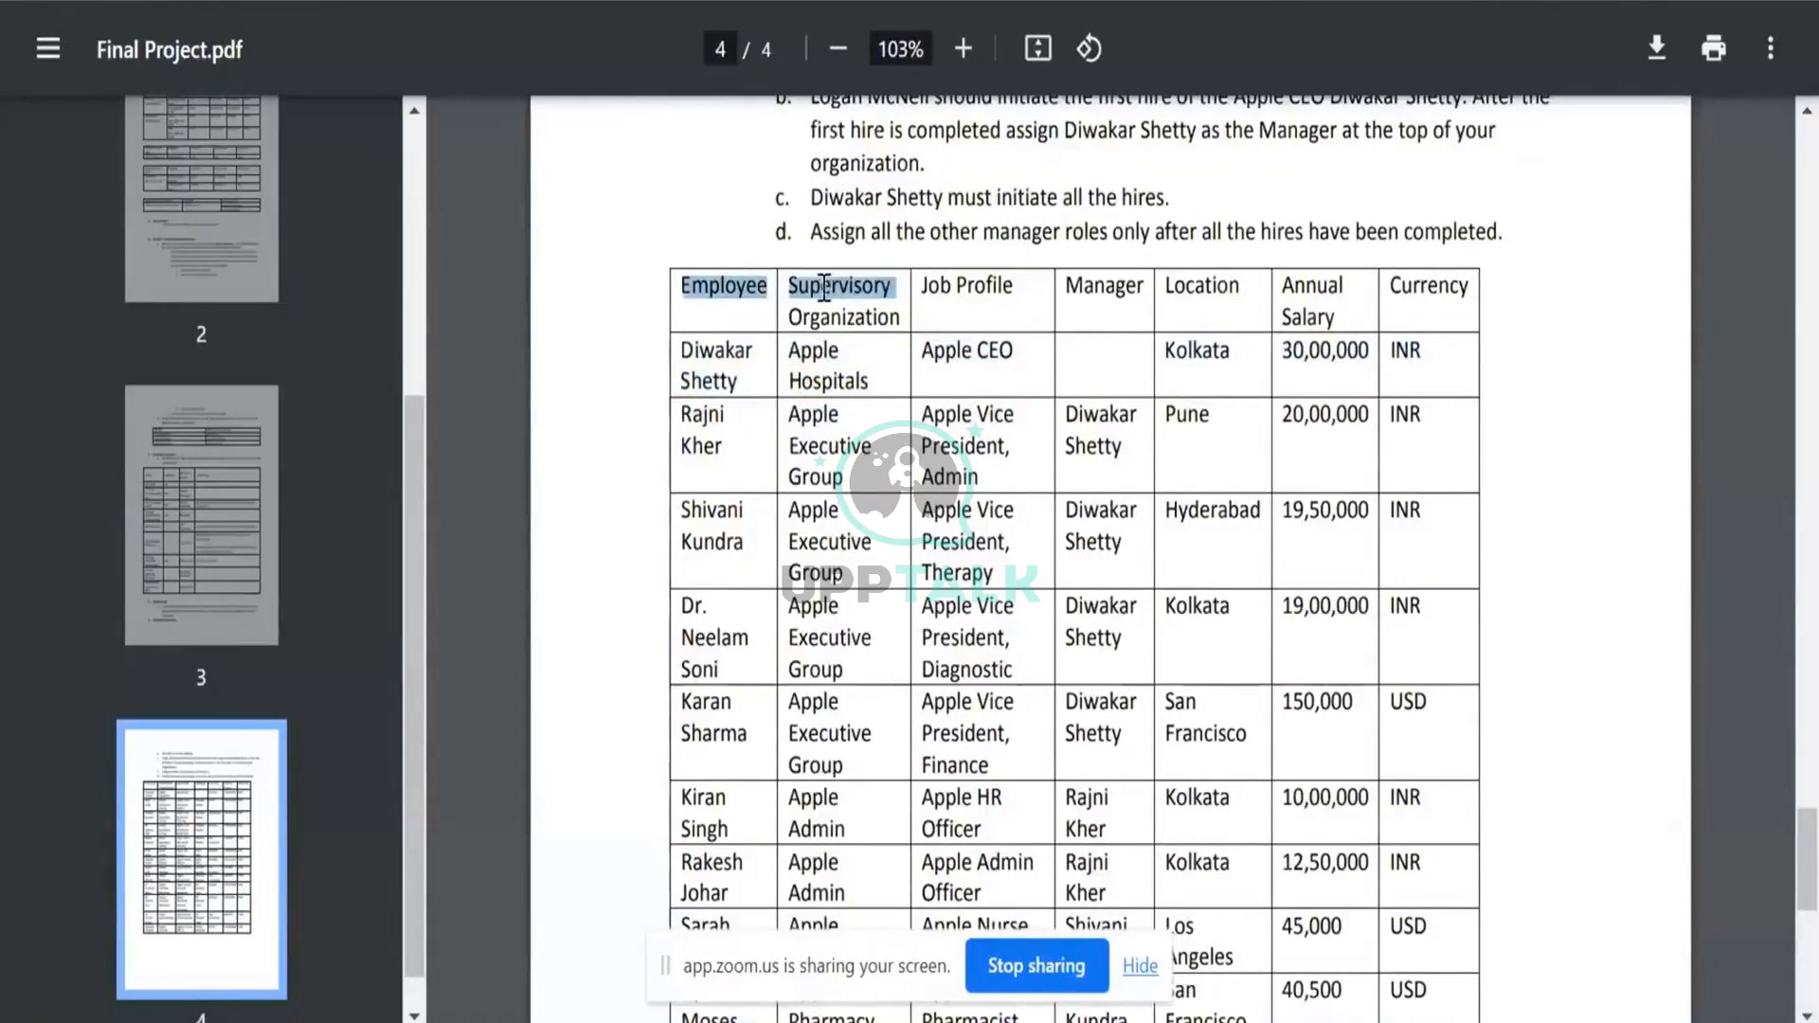
left_click(882, 365)
scroll(882, 367, "down", 1)
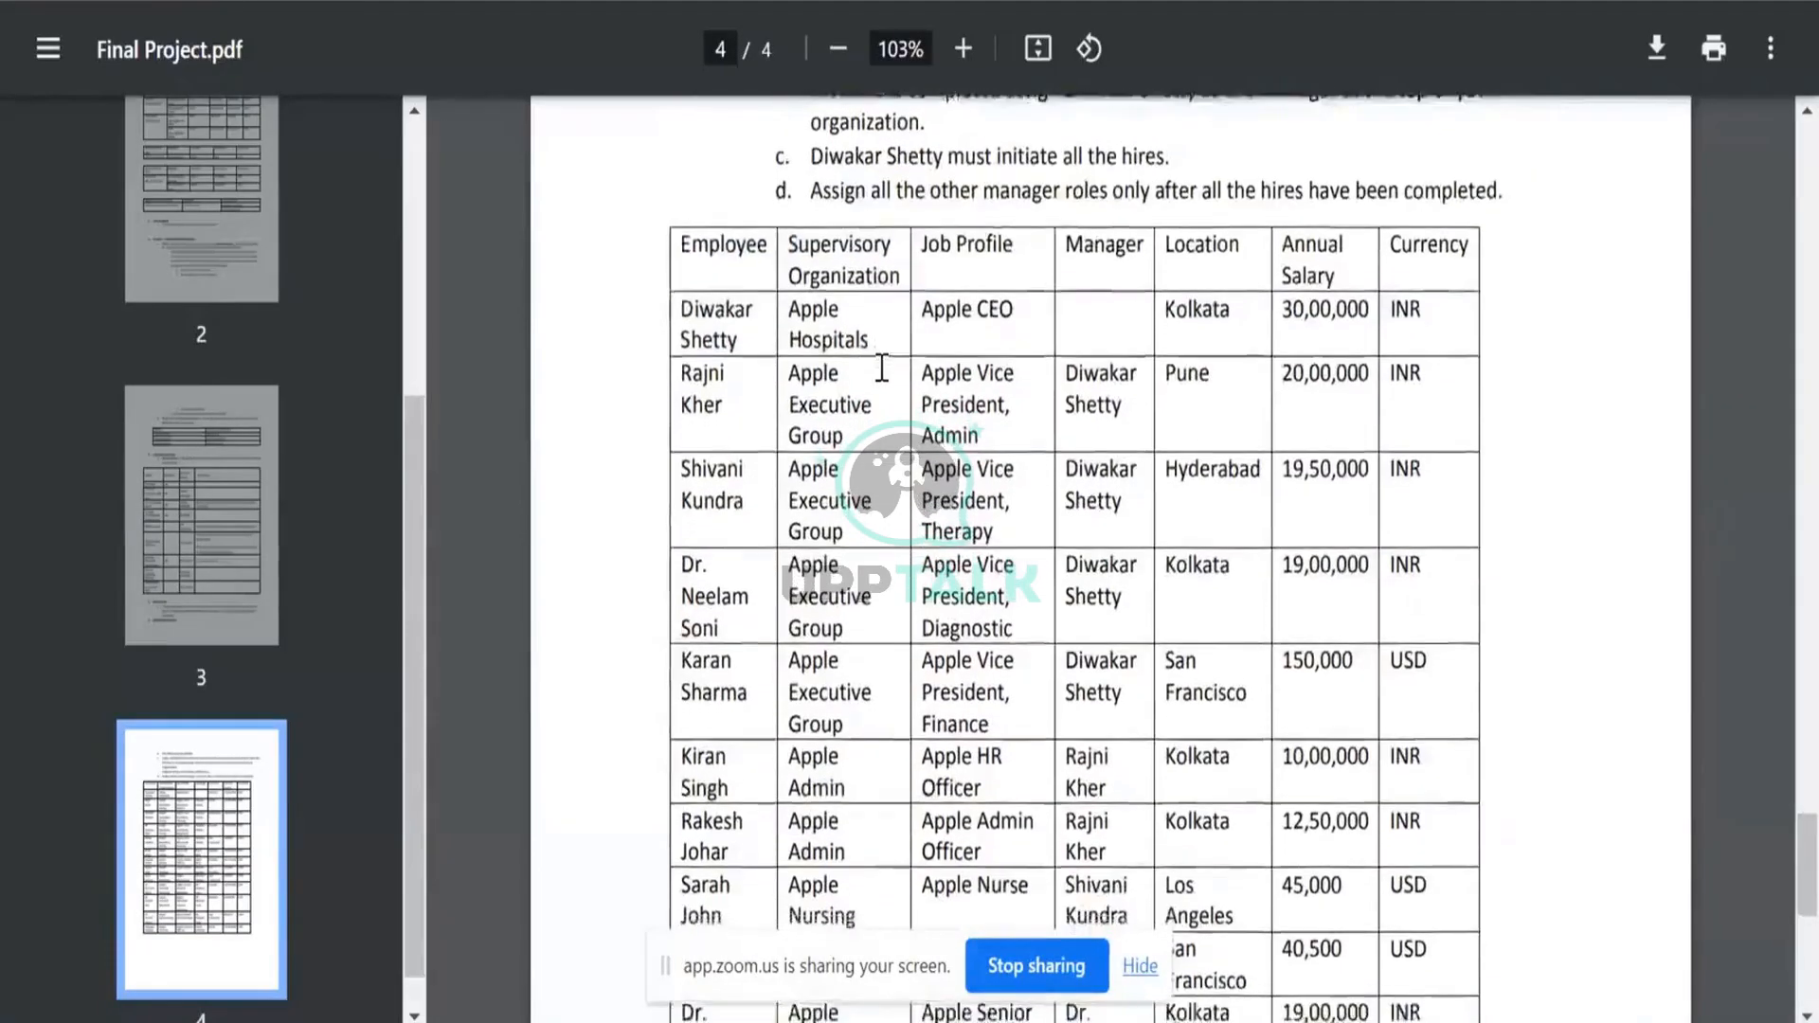
scroll(882, 368, "down", 5)
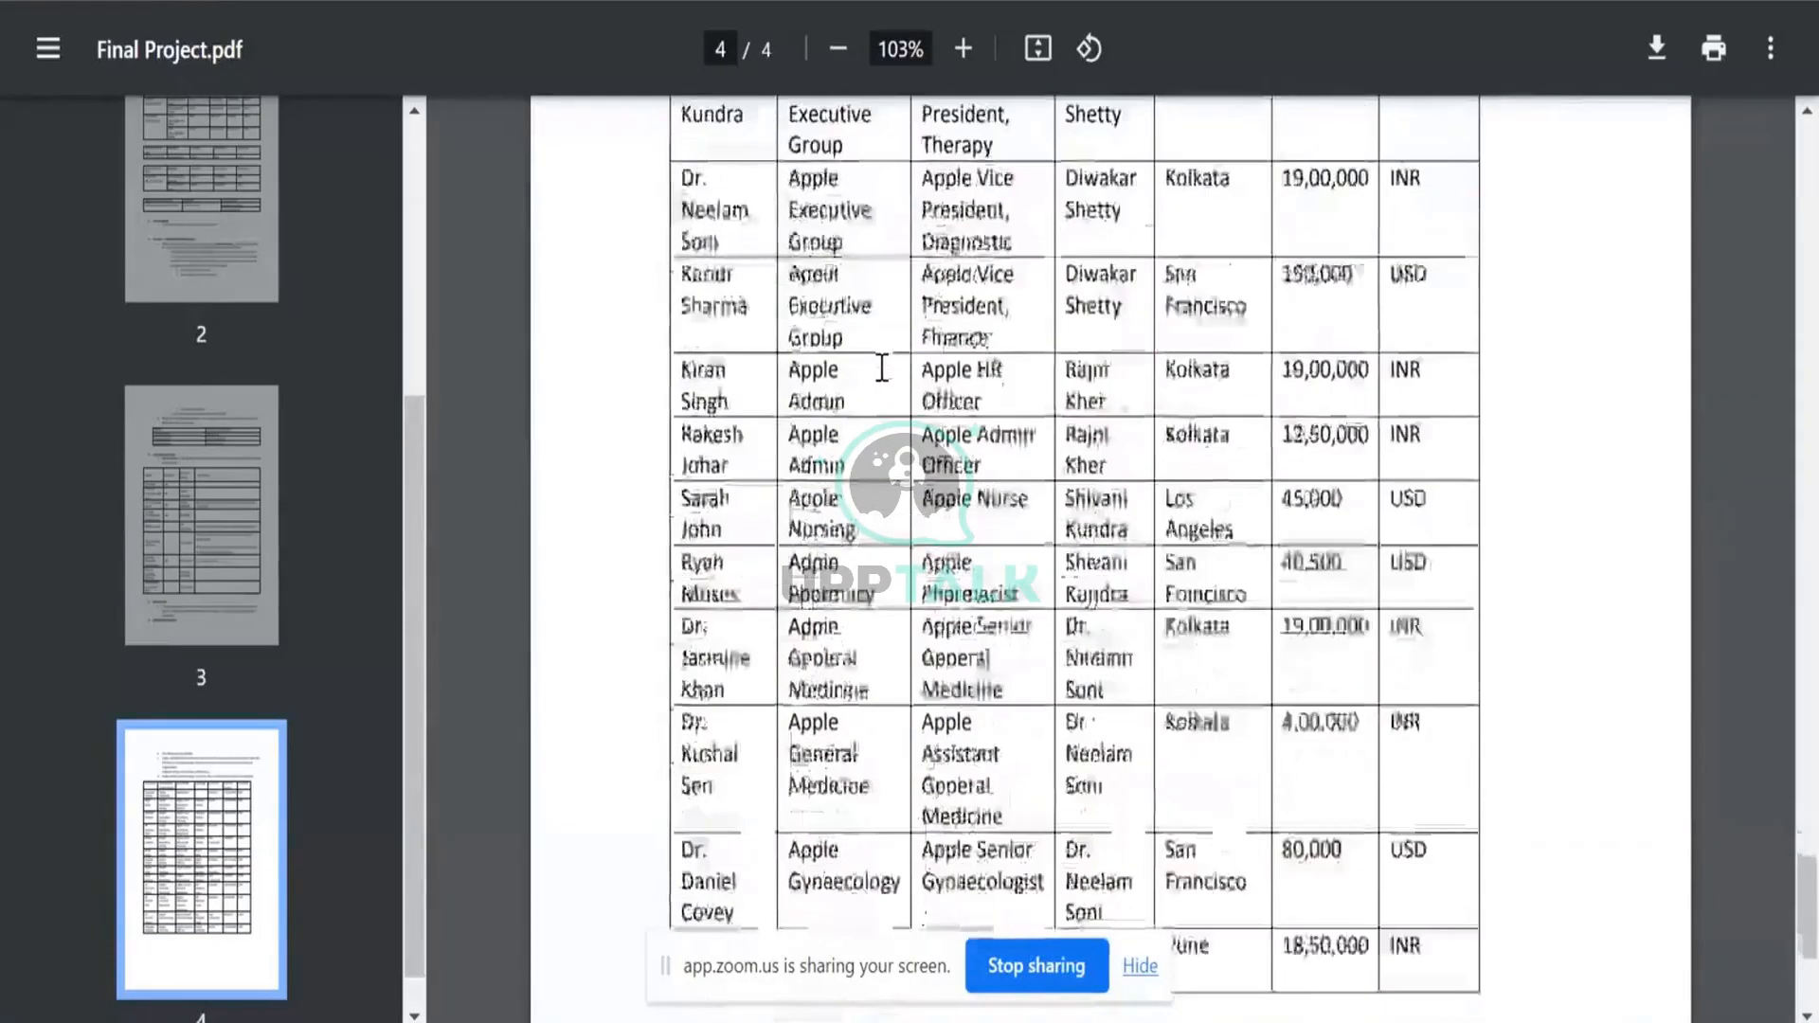
scroll(882, 368, "down", 3)
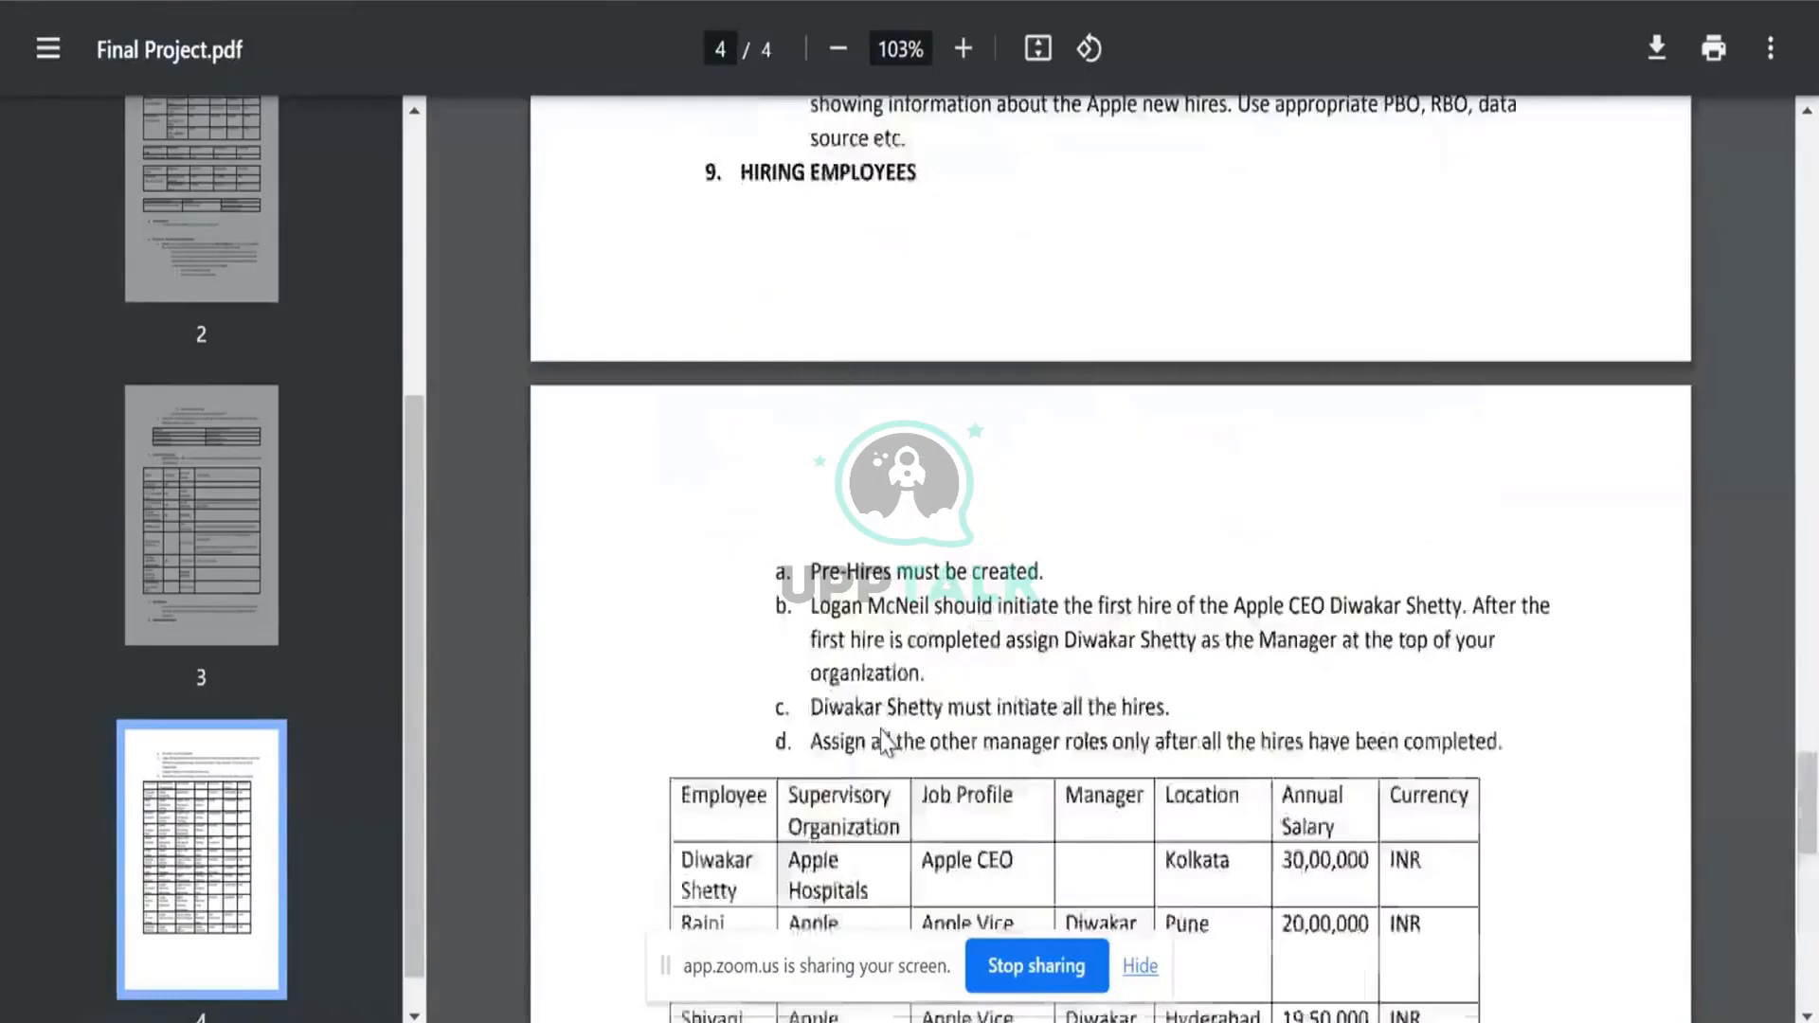
- Return to the Regions and Supervisory Organizations section, and highlight the Gynaecology and General Medicine exception and the primary location requirement
scroll(886, 742, "up", 15)
scroll(886, 741, "up", 15)
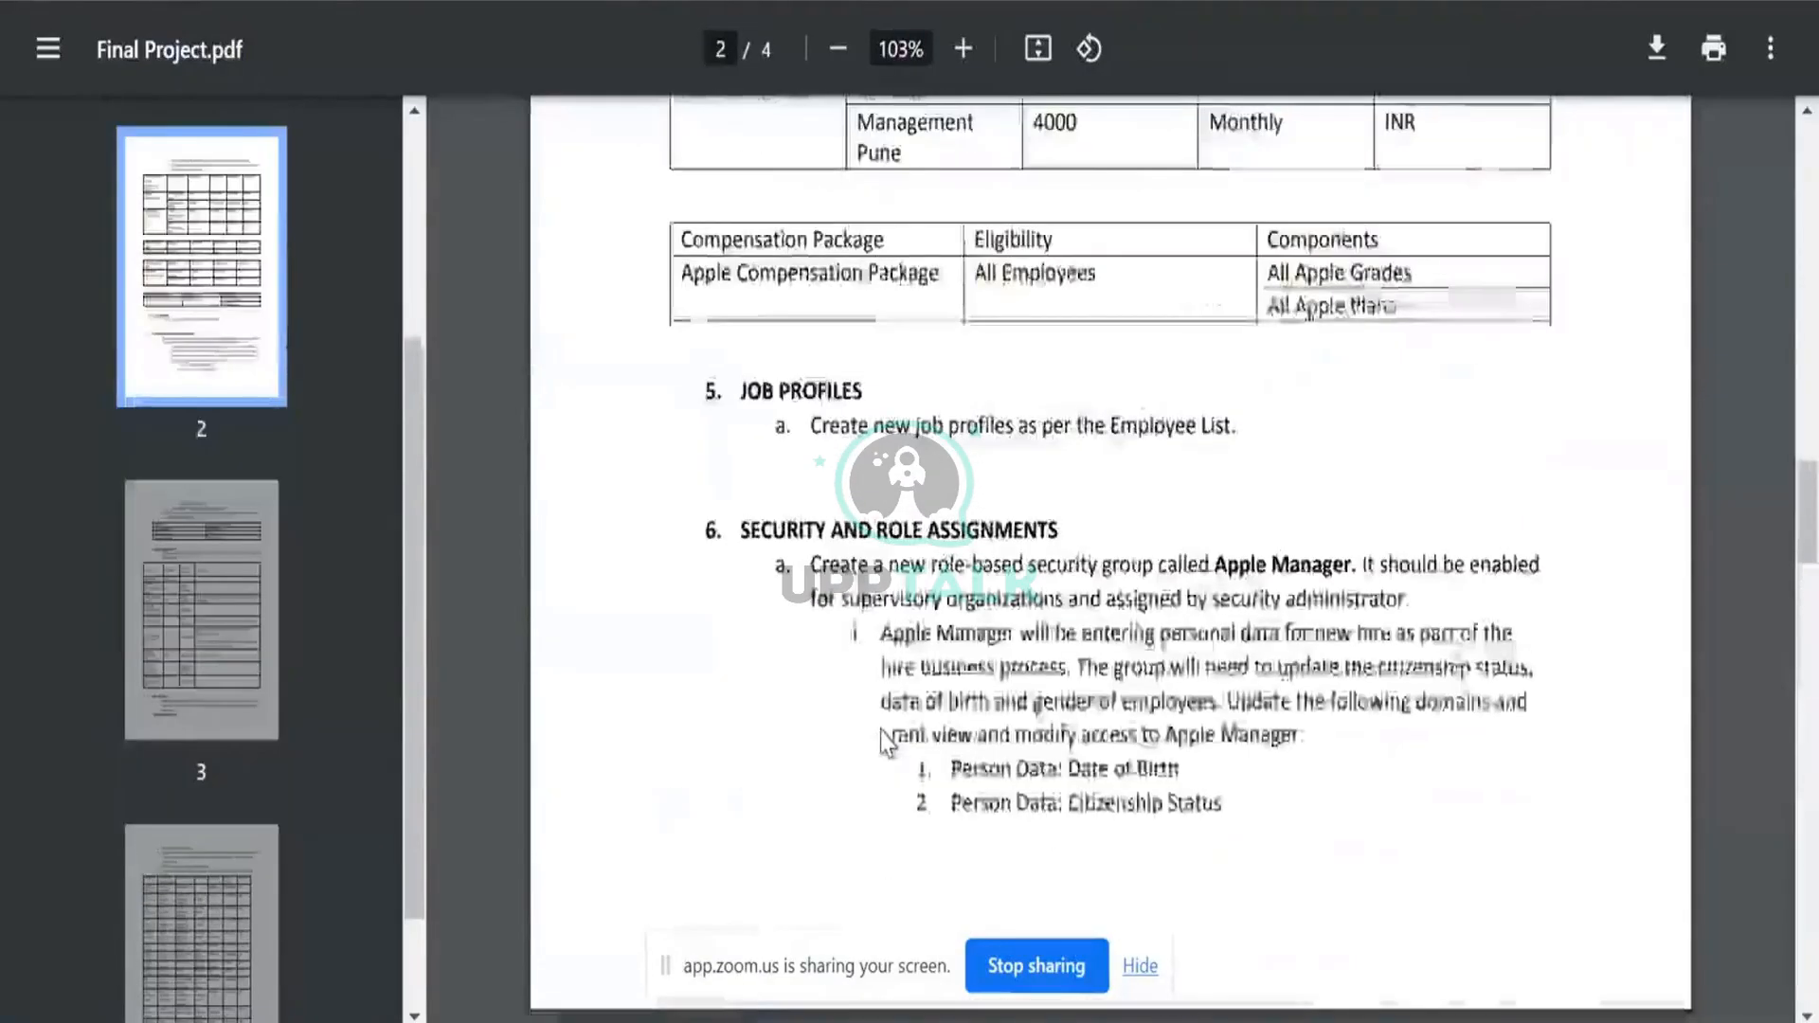
scroll(994, 554, "up", 15)
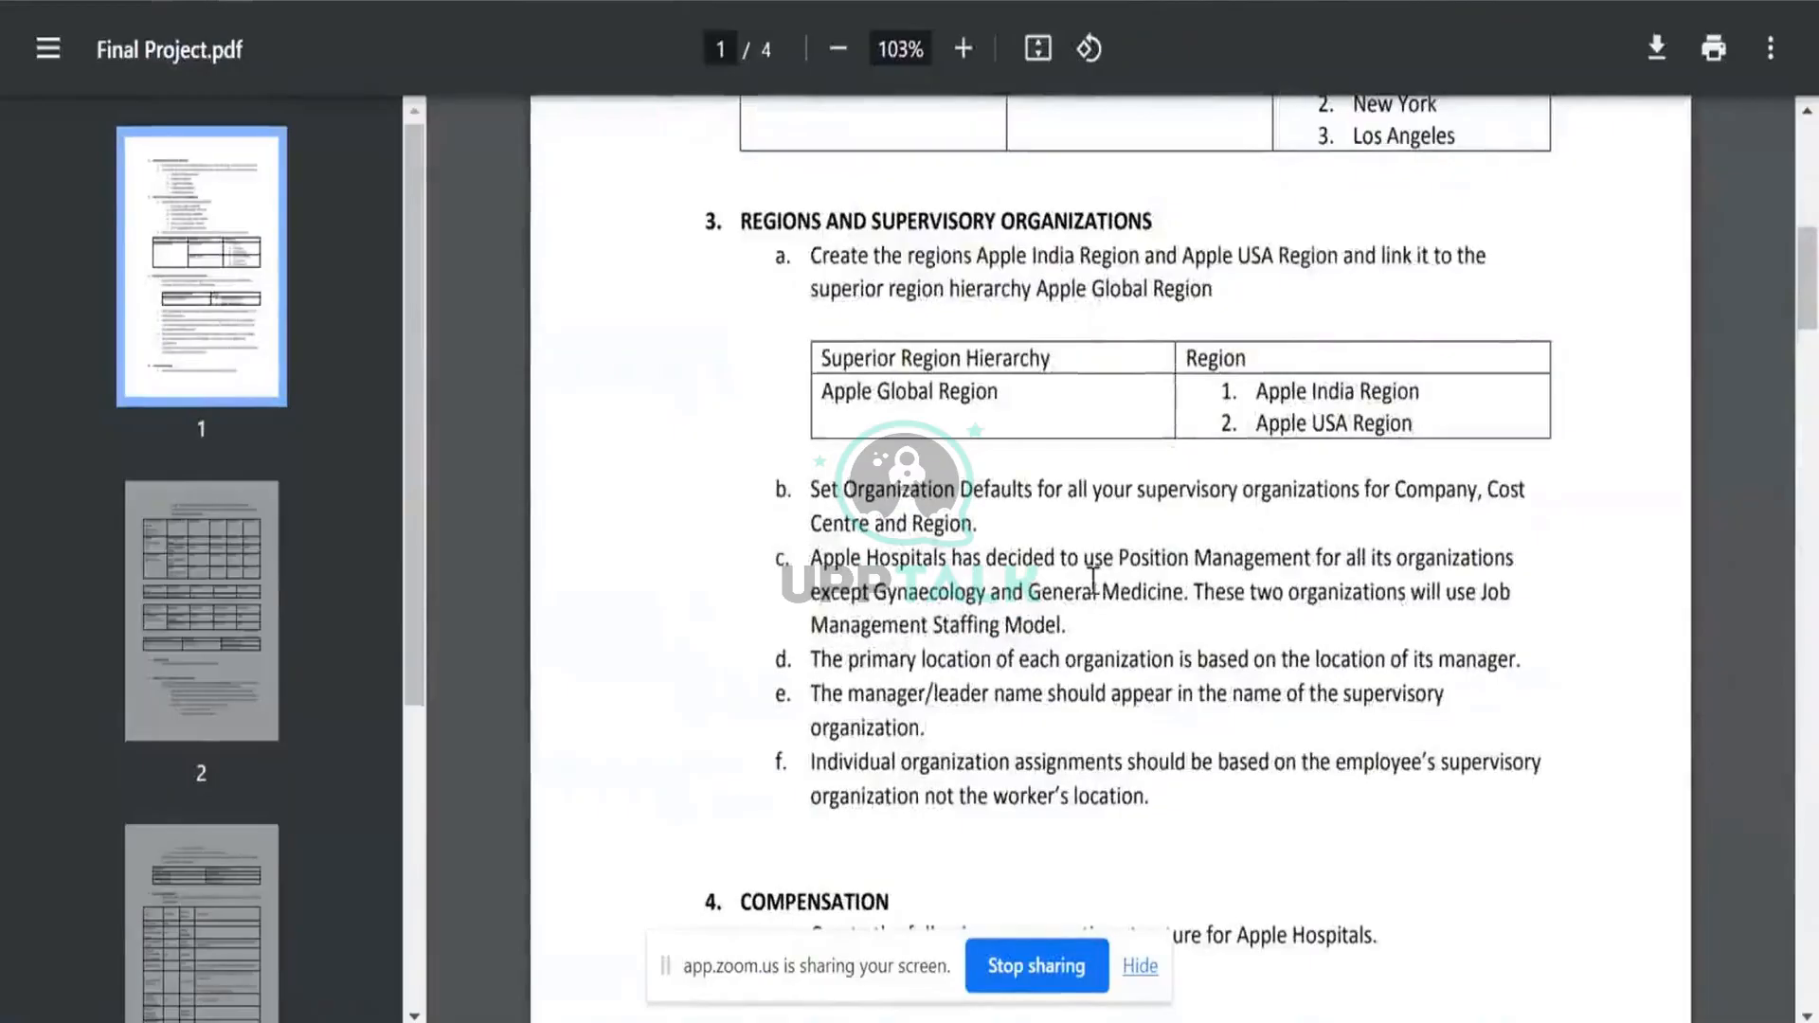
left_click_drag(873, 589, 1154, 609)
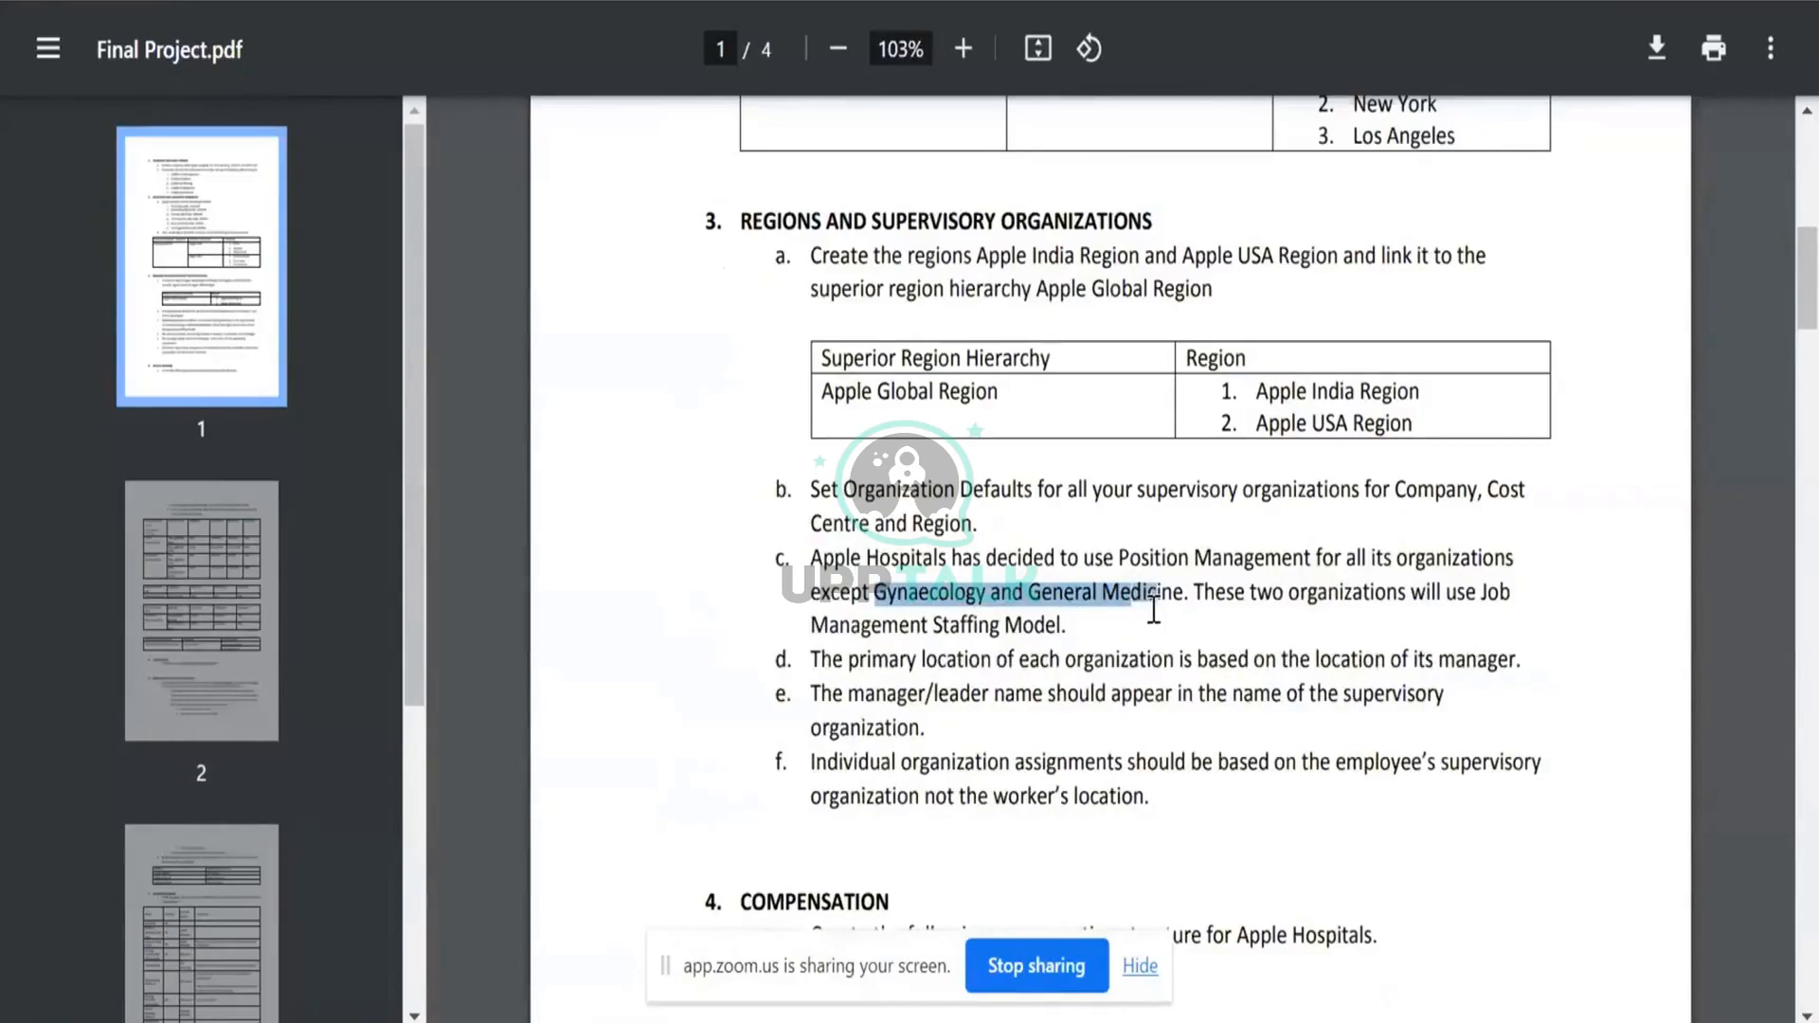
triple_click(1002, 660)
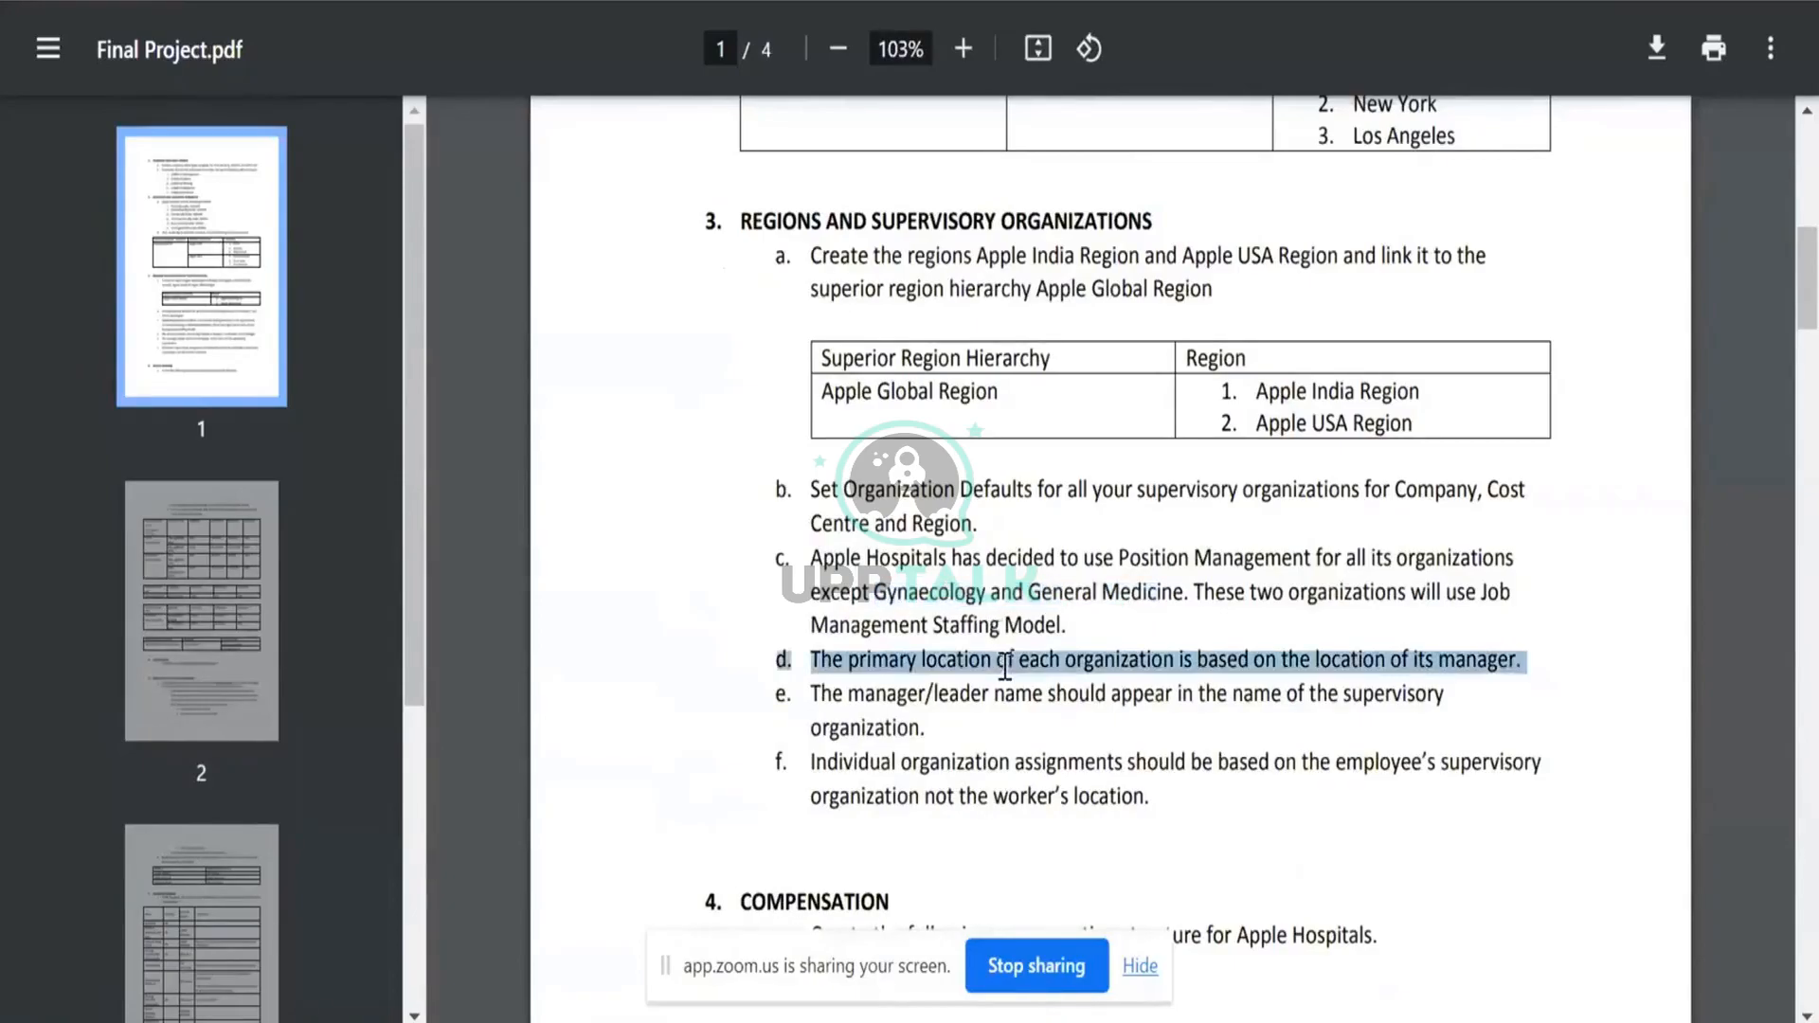
- Look up the Apple Executive Group's manager and that manager's location in the employee table
scroll(1285, 660, "down", 20)
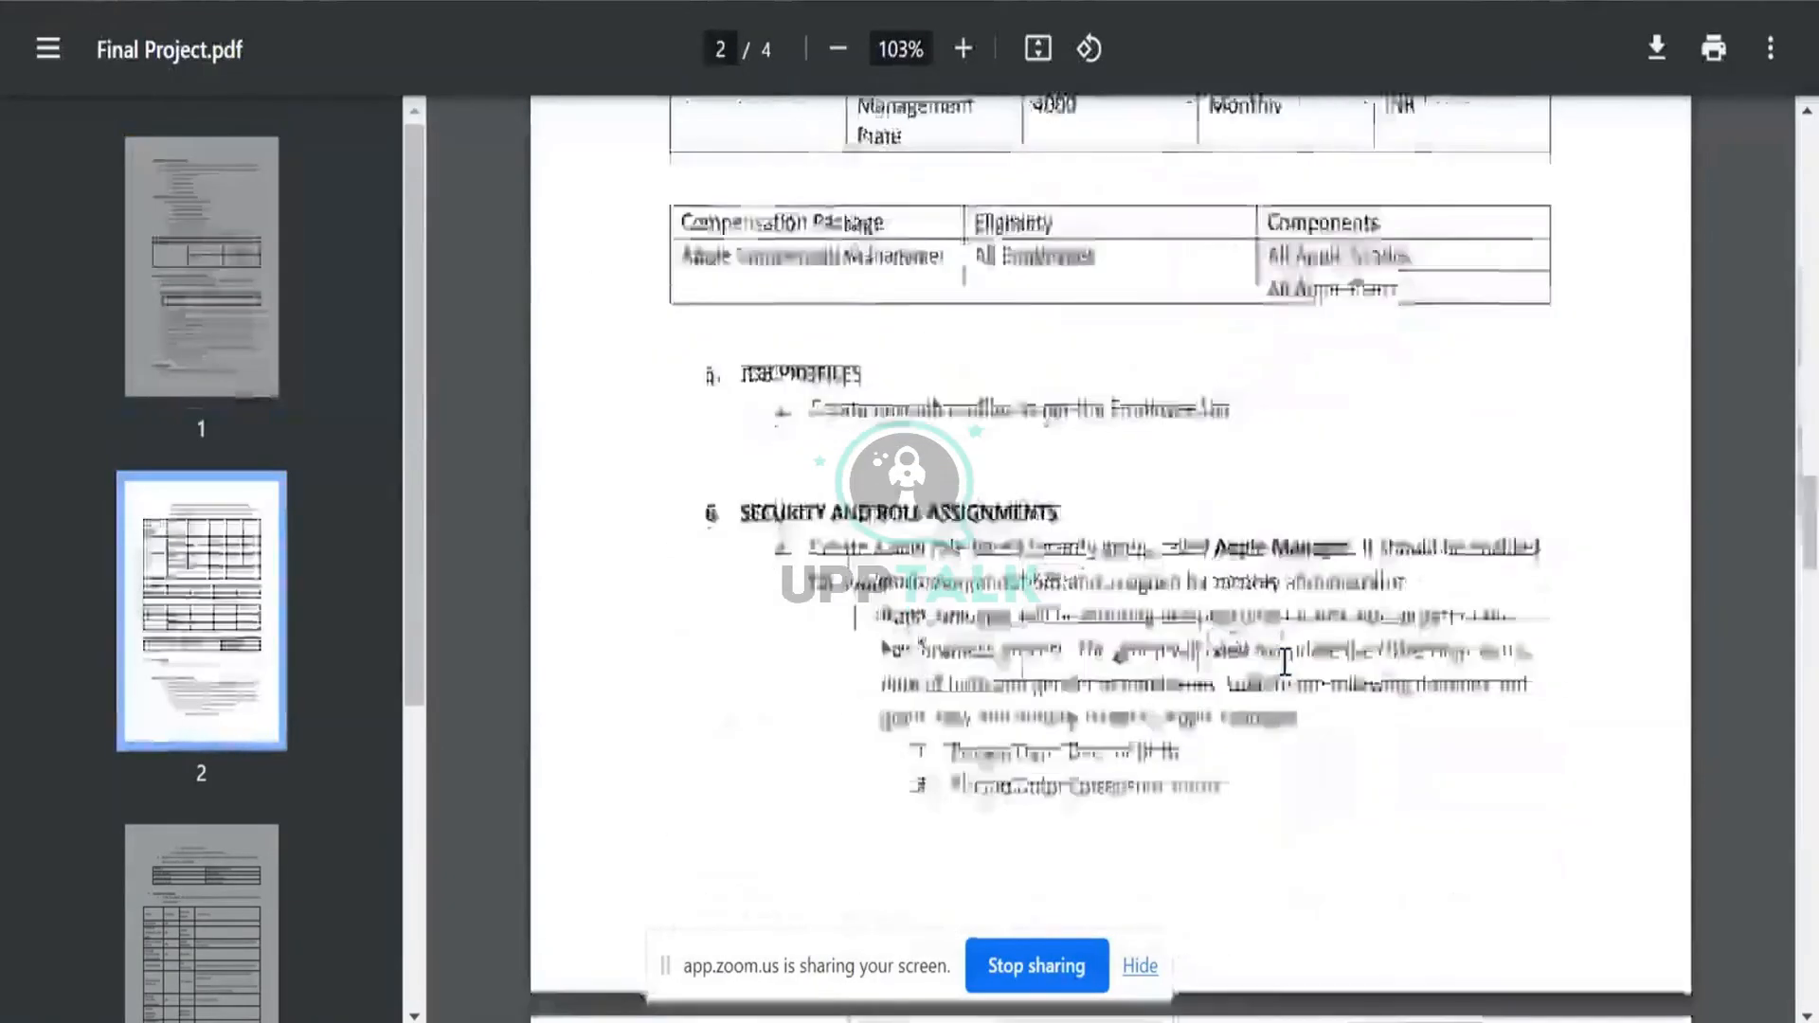
scroll(1285, 661, "down", 5)
scroll(1284, 660, "down", 10)
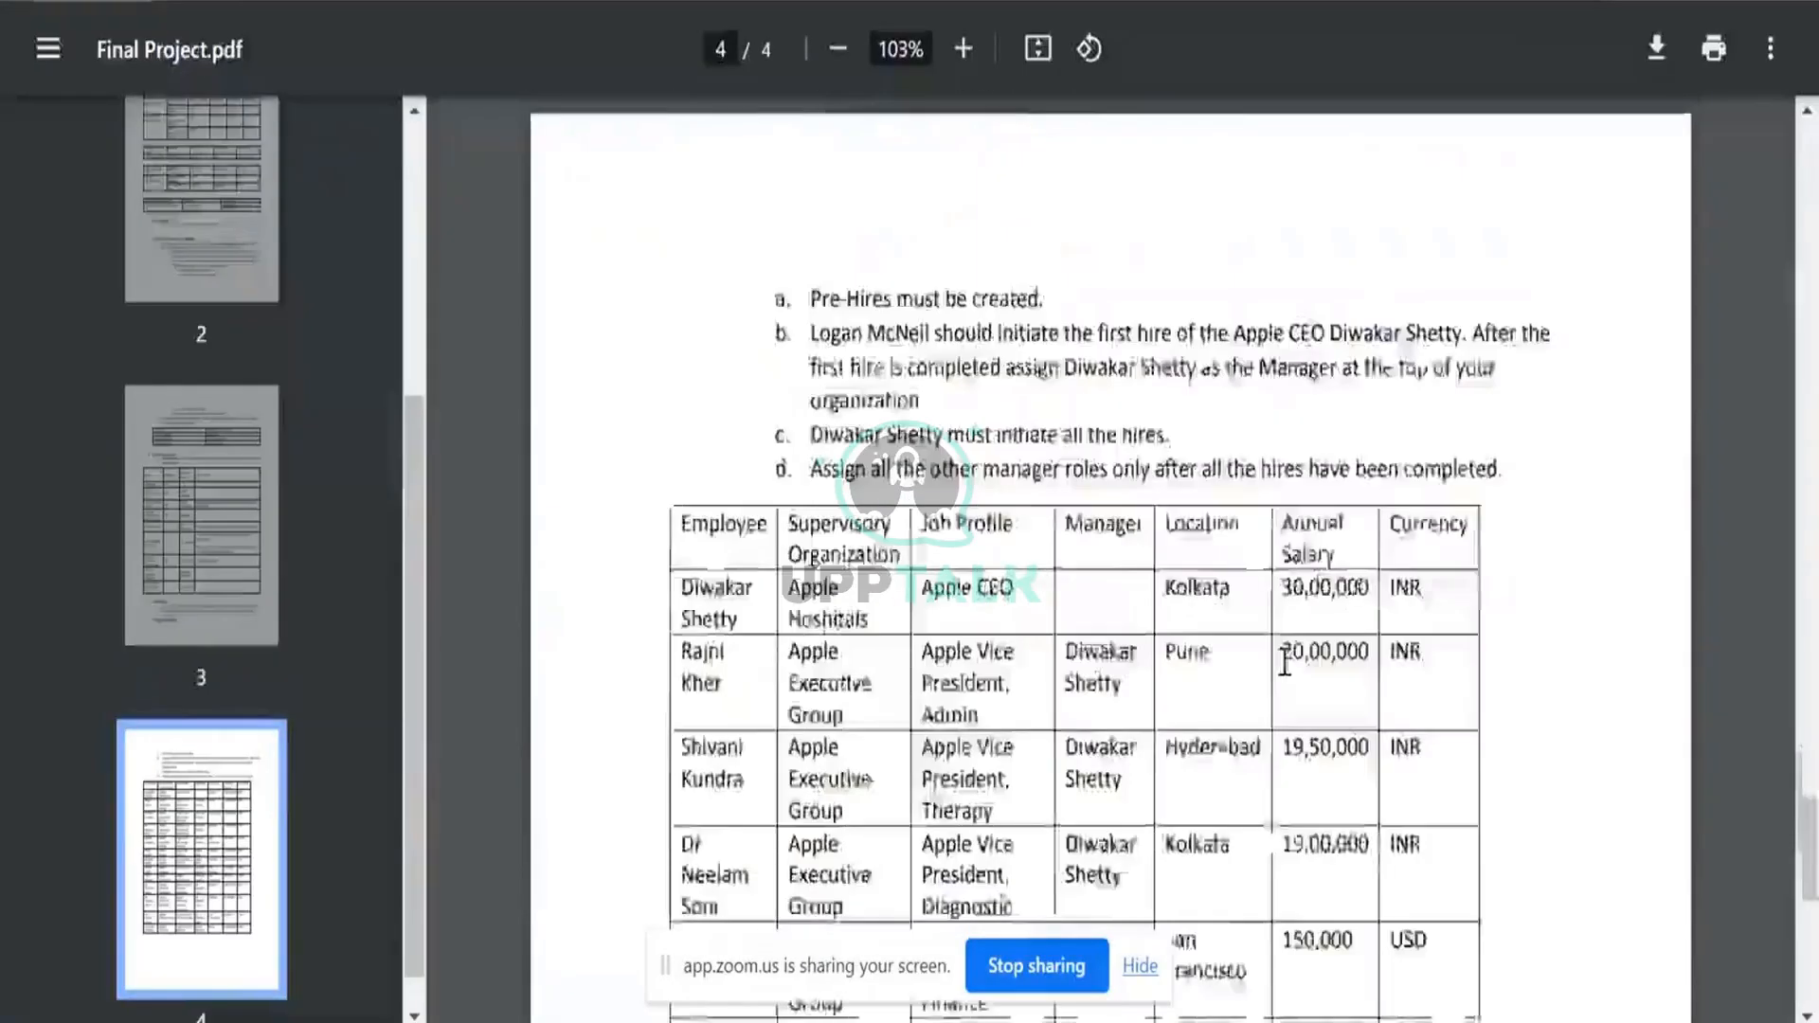
scroll(1284, 660, "up", 2)
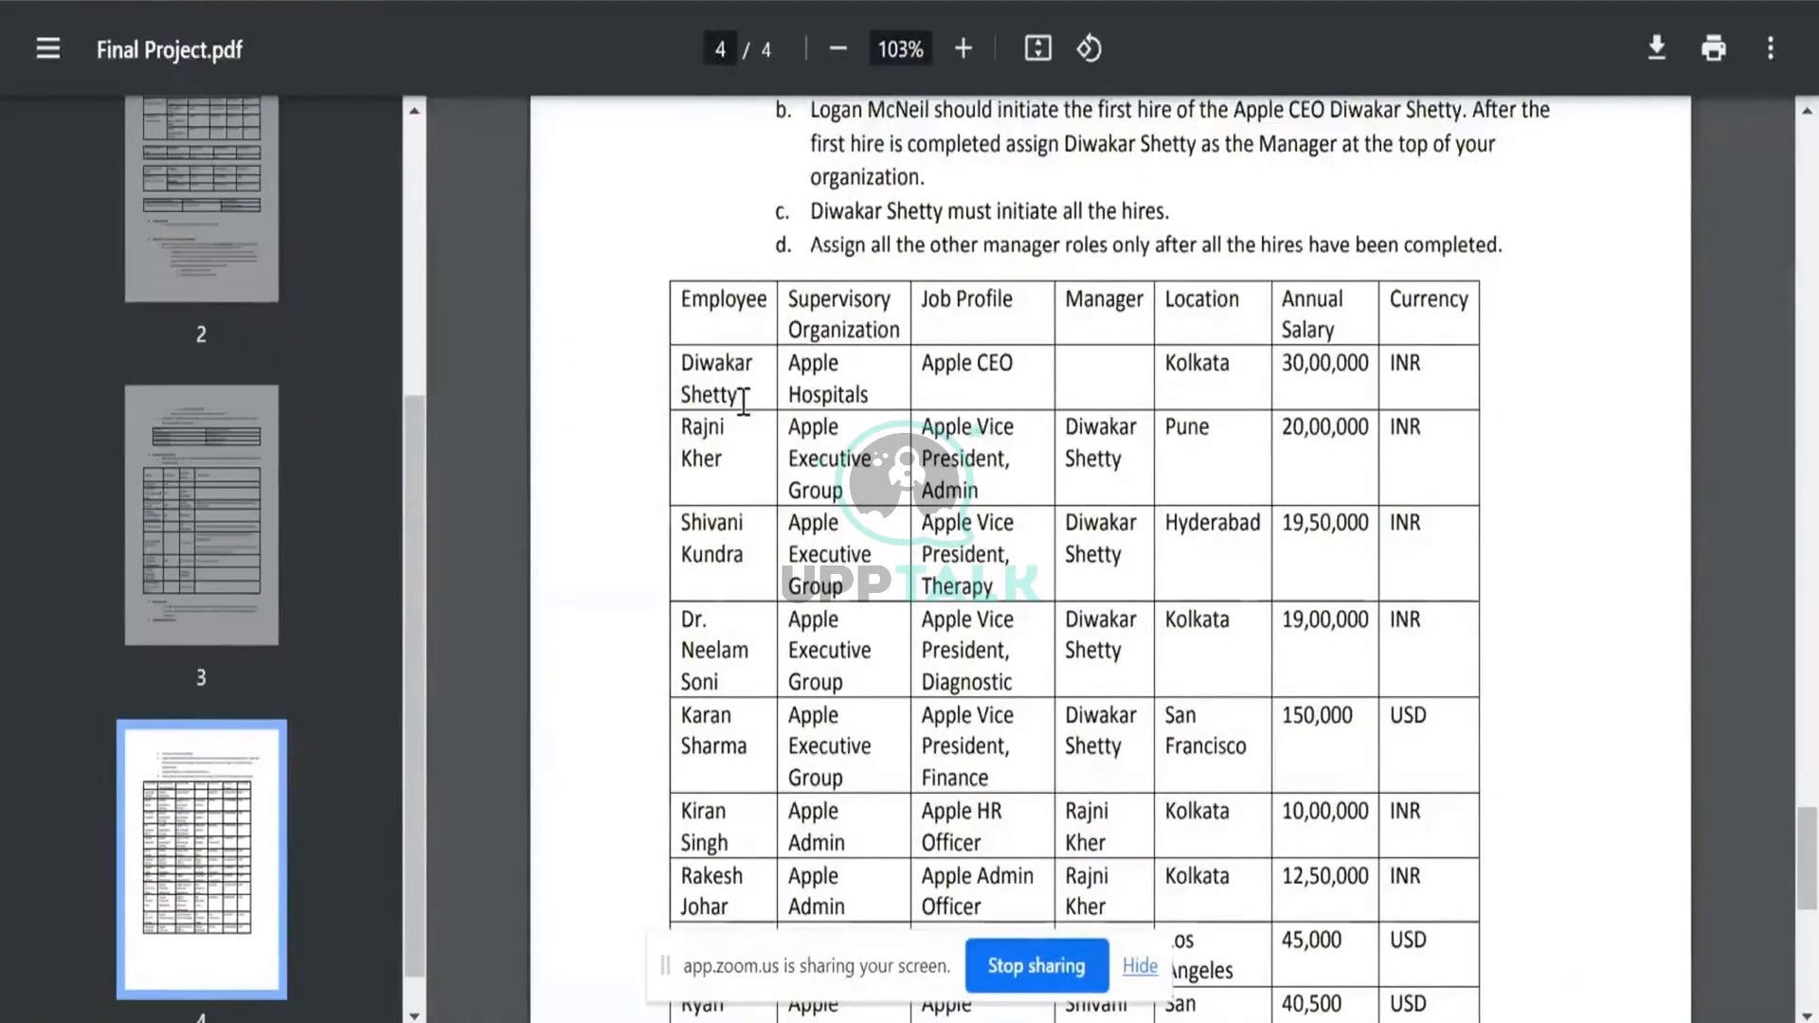
left_click_drag(791, 427, 871, 469)
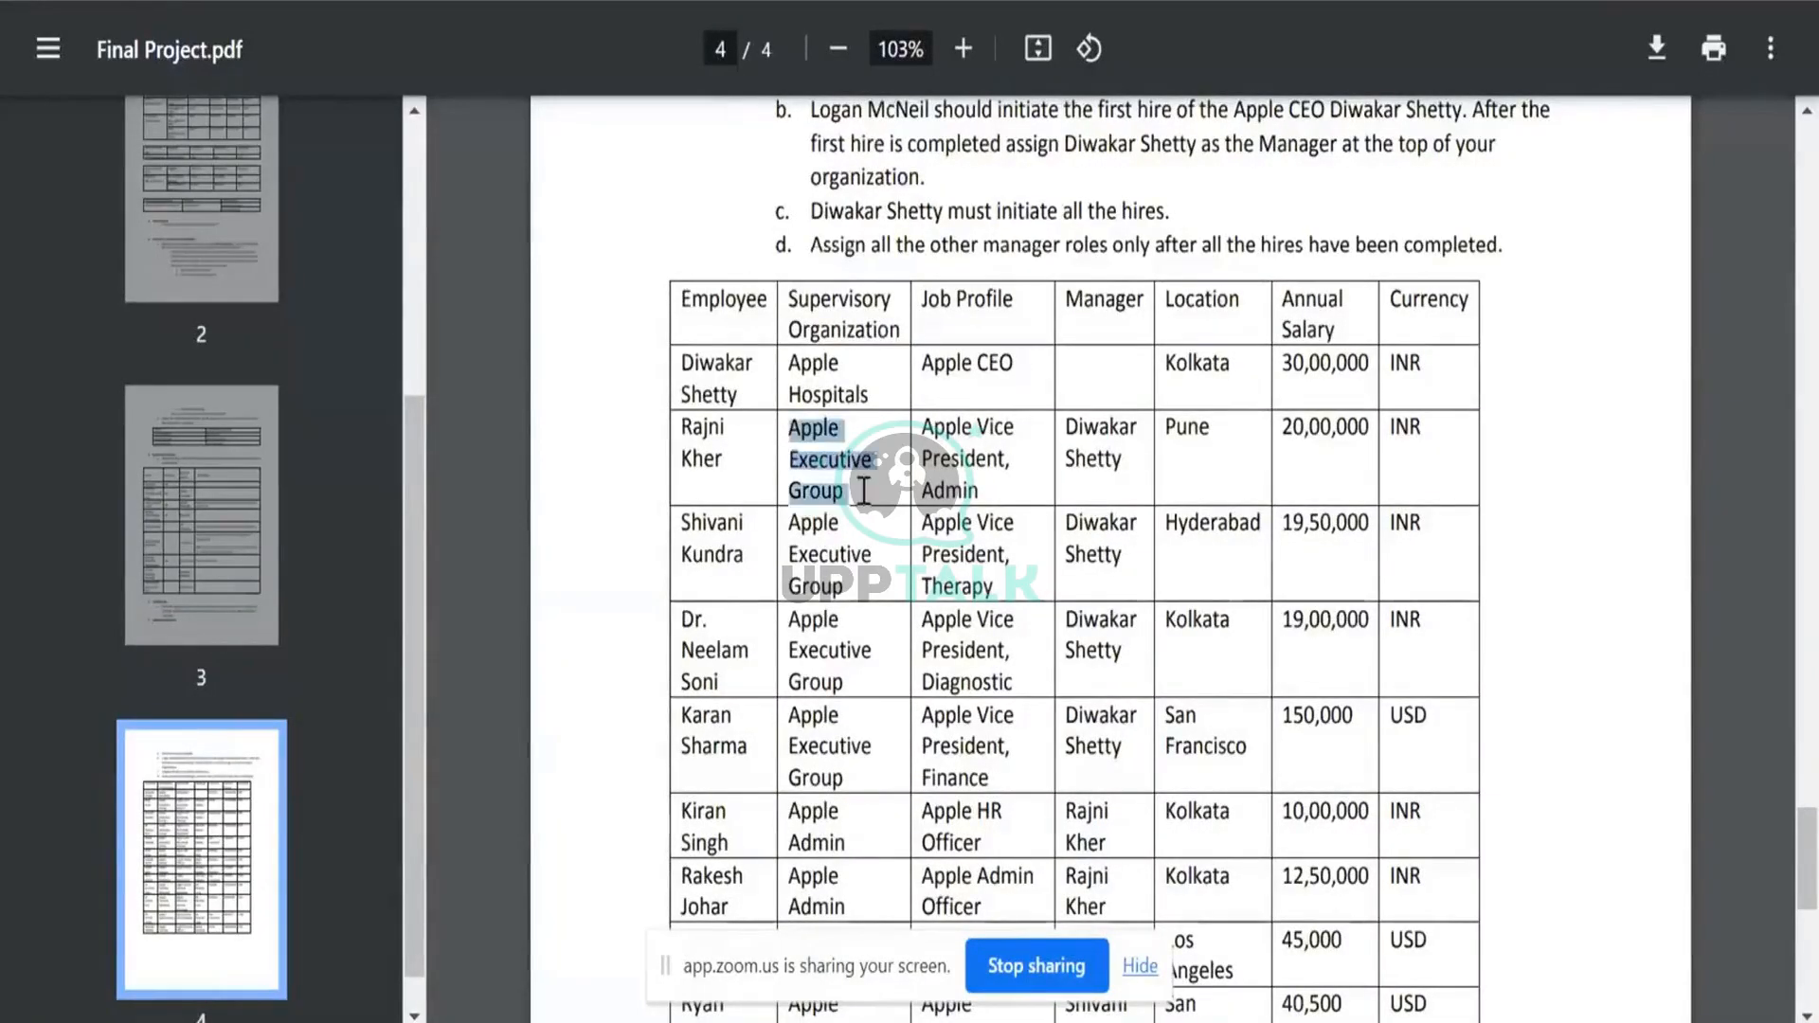
left_click(1086, 418)
double_click(1086, 417)
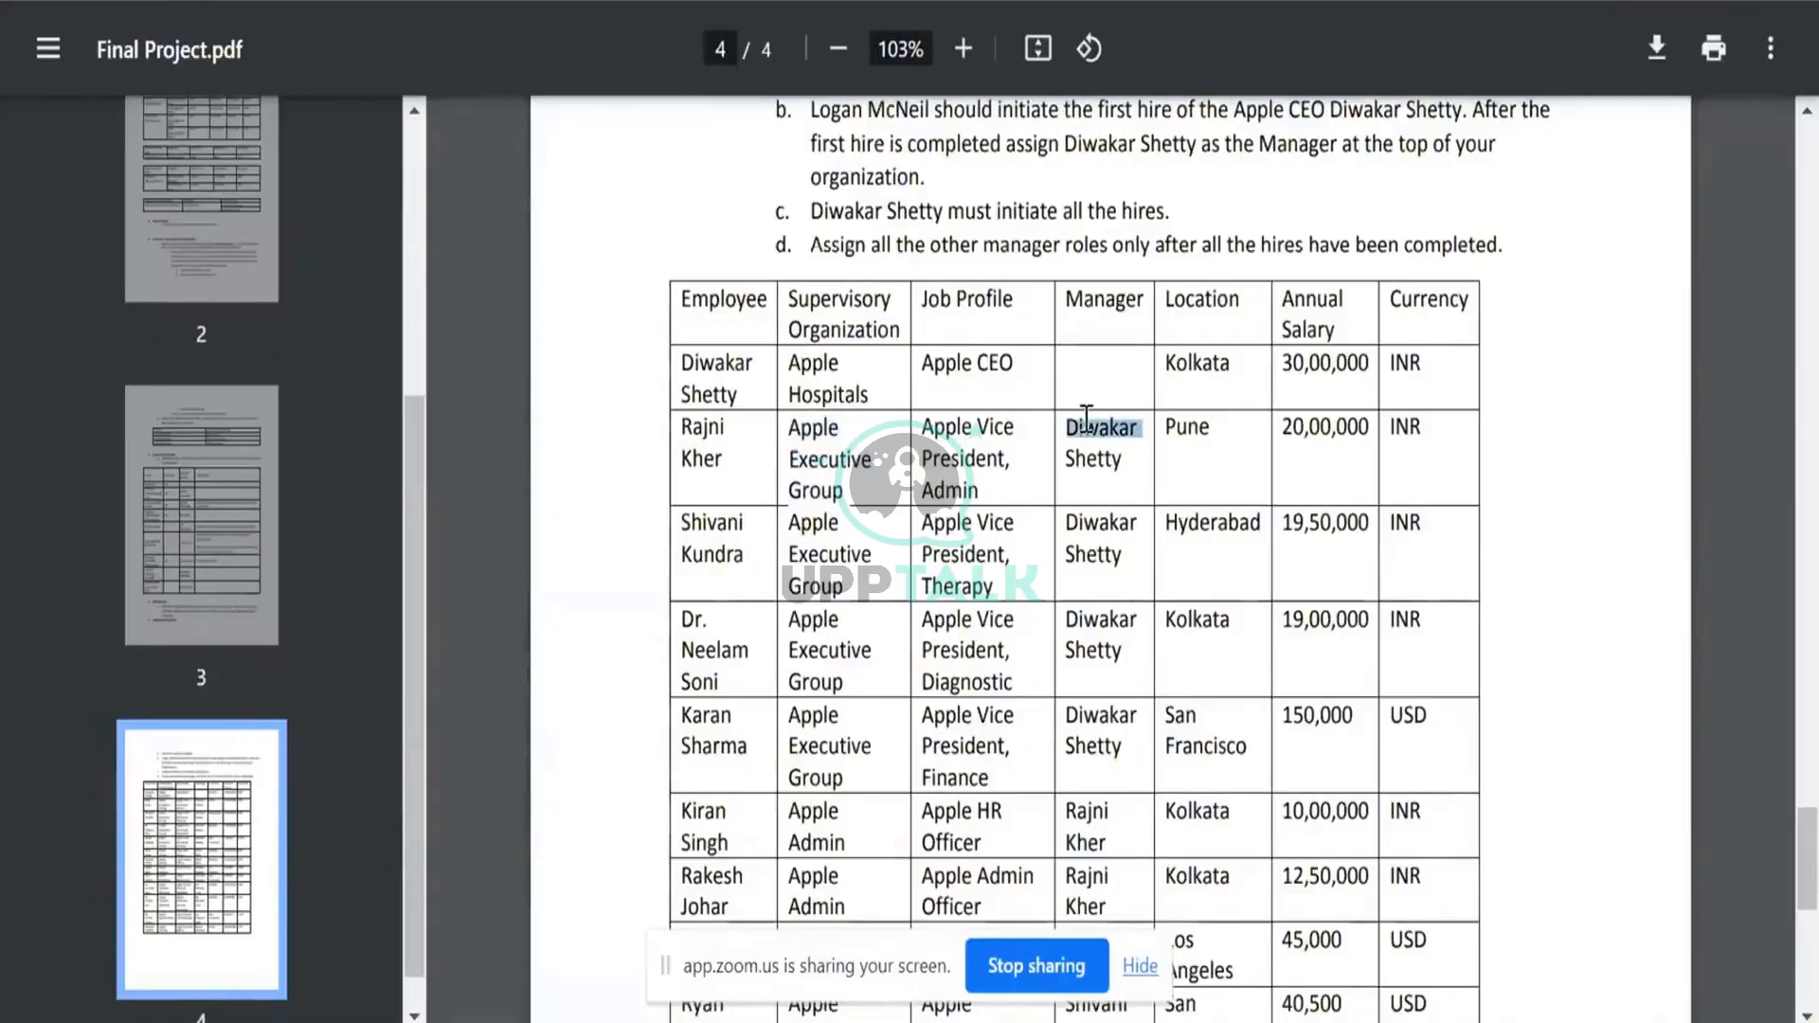
left_click(1205, 364)
double_click(1204, 363)
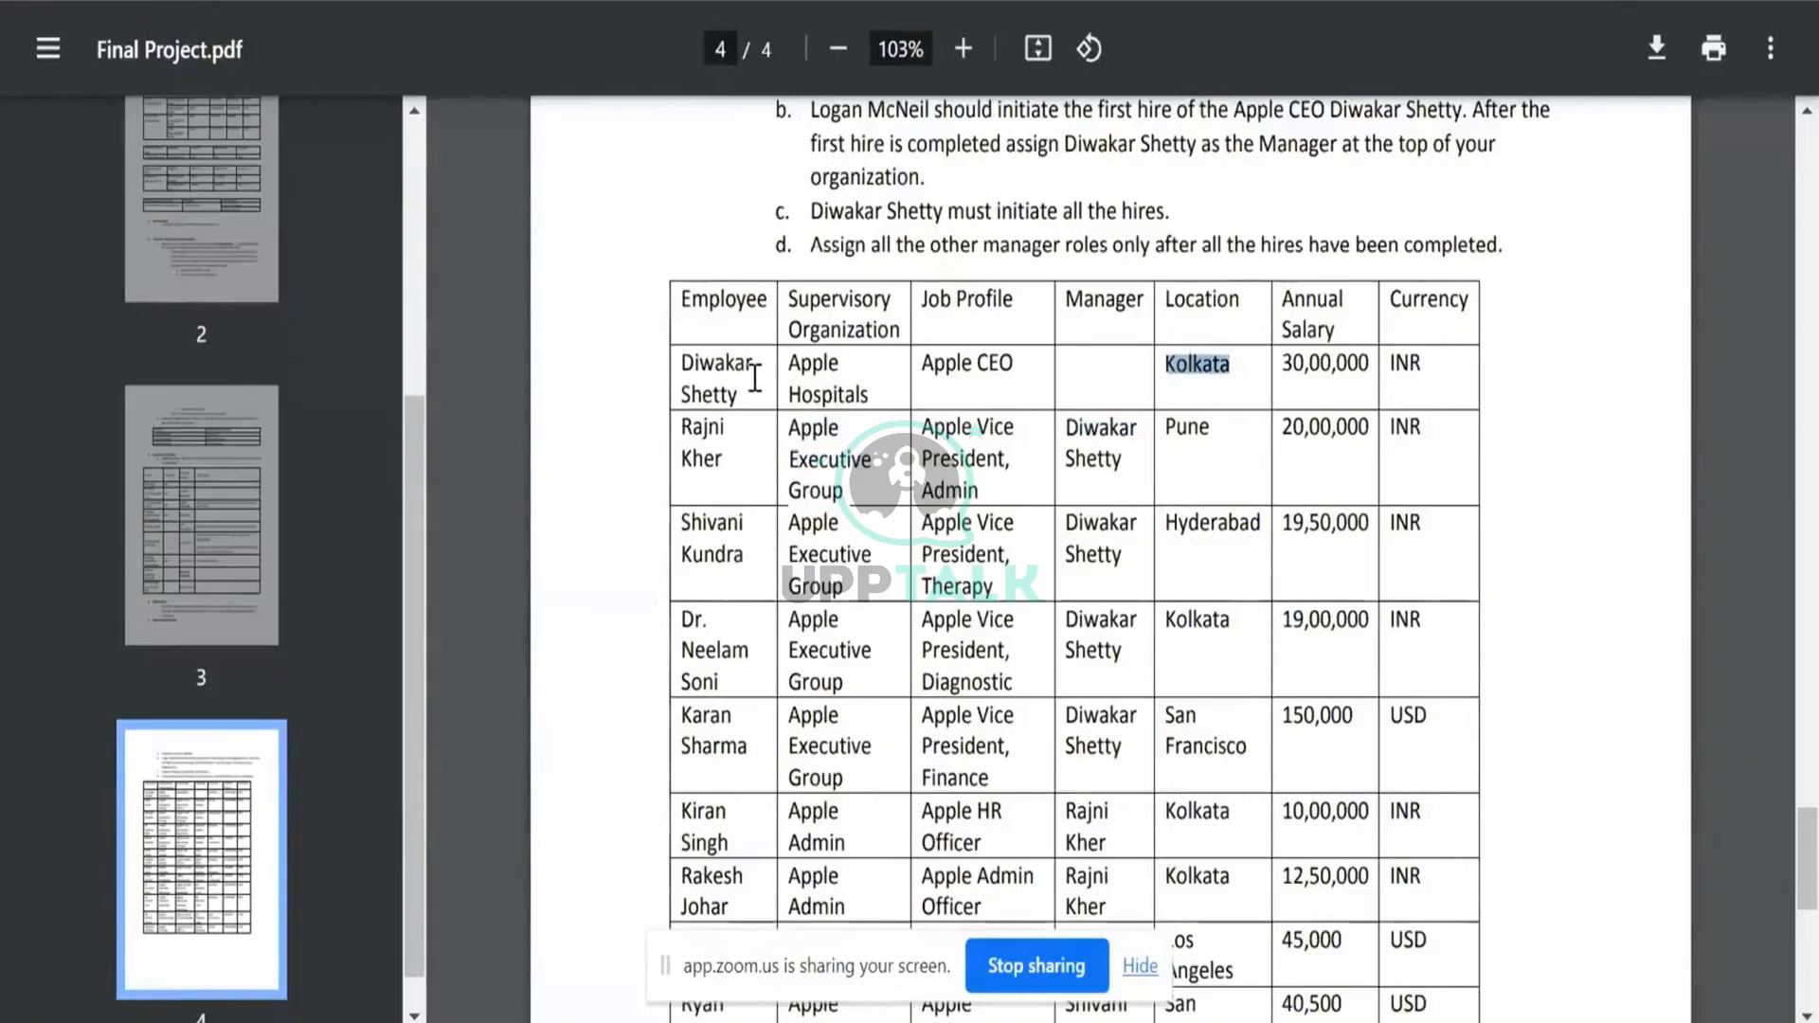
- Compare the Apple Executive Group, Apple Hospitals and Apple Admin entries with their managers' locations, highlighting the Apple CEO's Kolkata location
left_click_drag(784, 423, 852, 490)
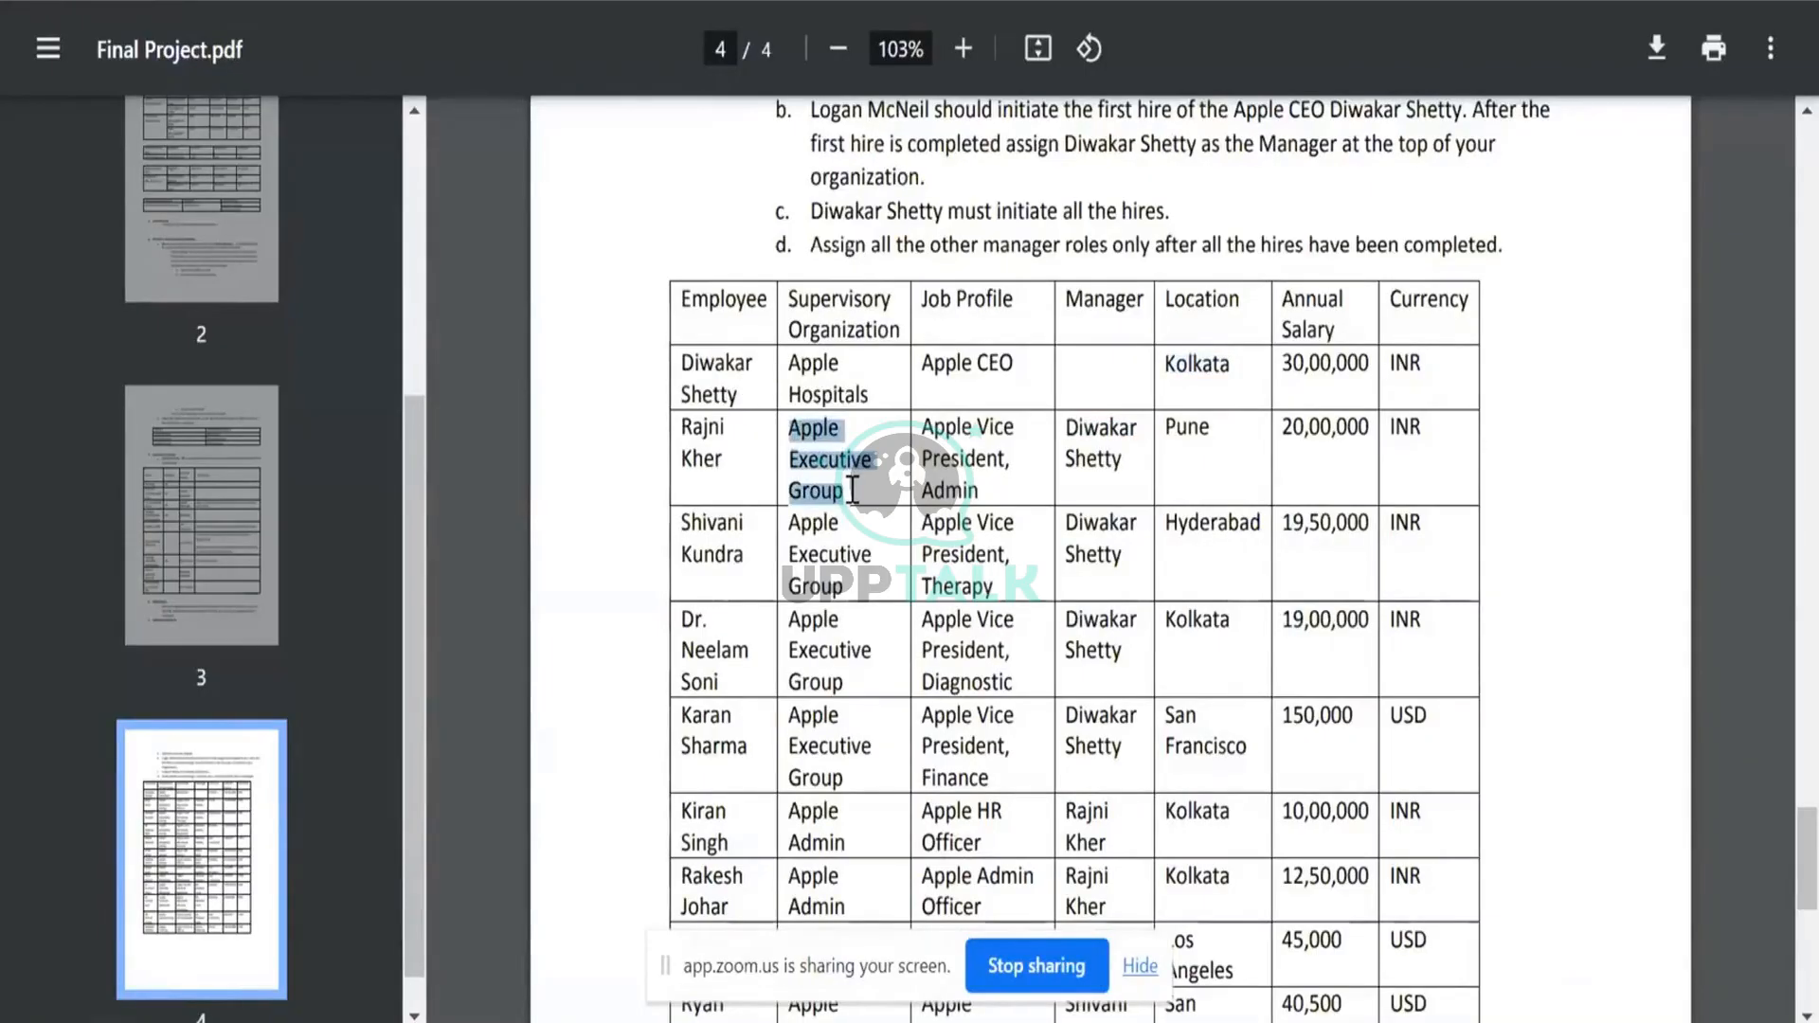
double_click(1195, 362)
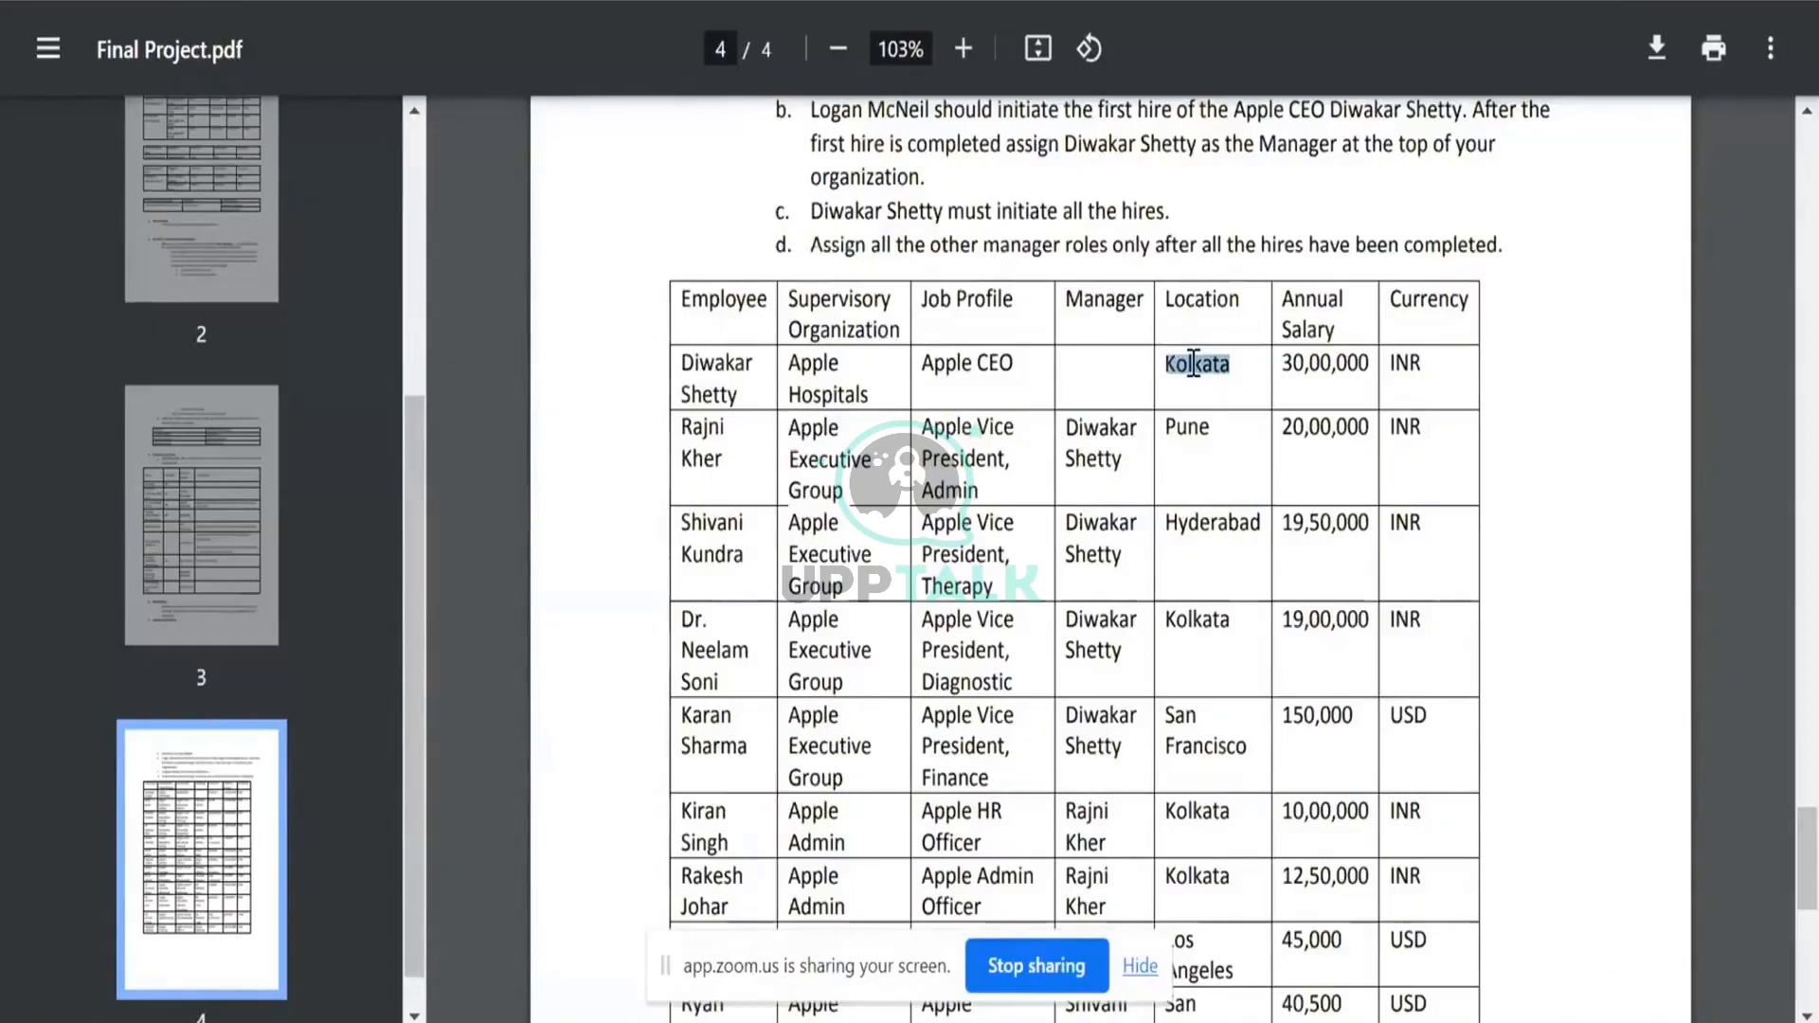
left_click(1333, 397)
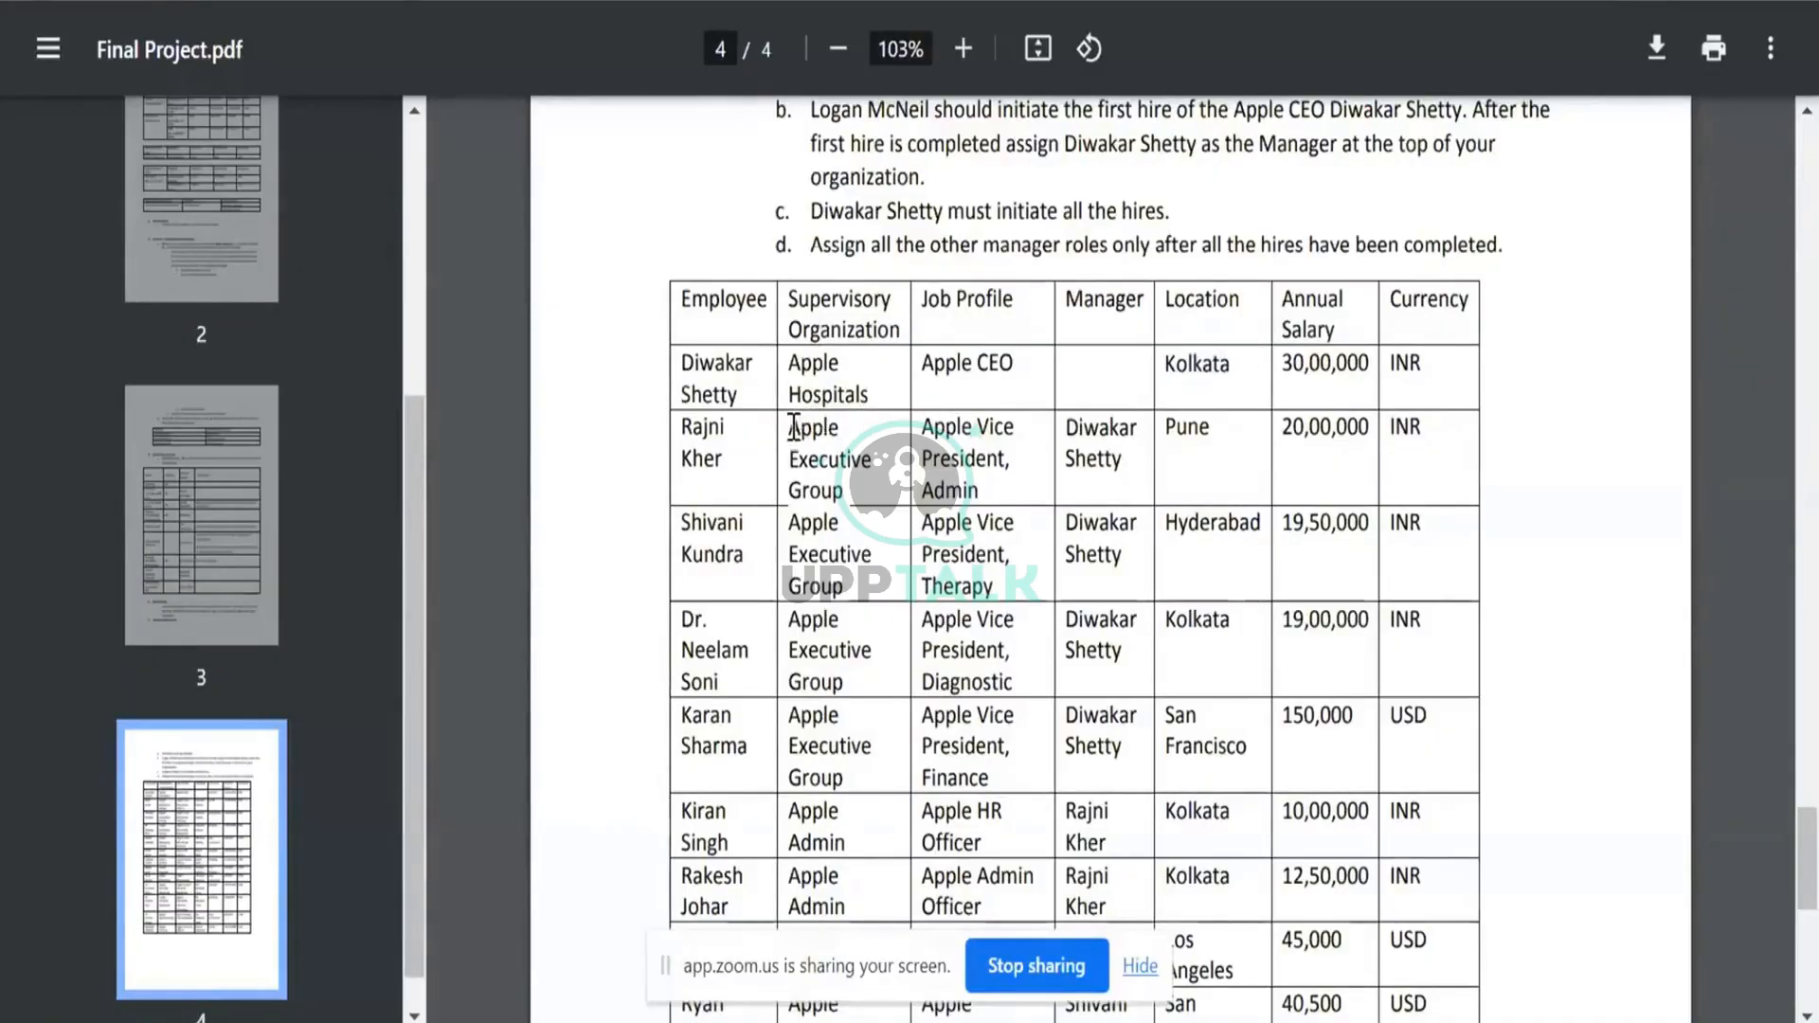
left_click_drag(794, 426, 846, 487)
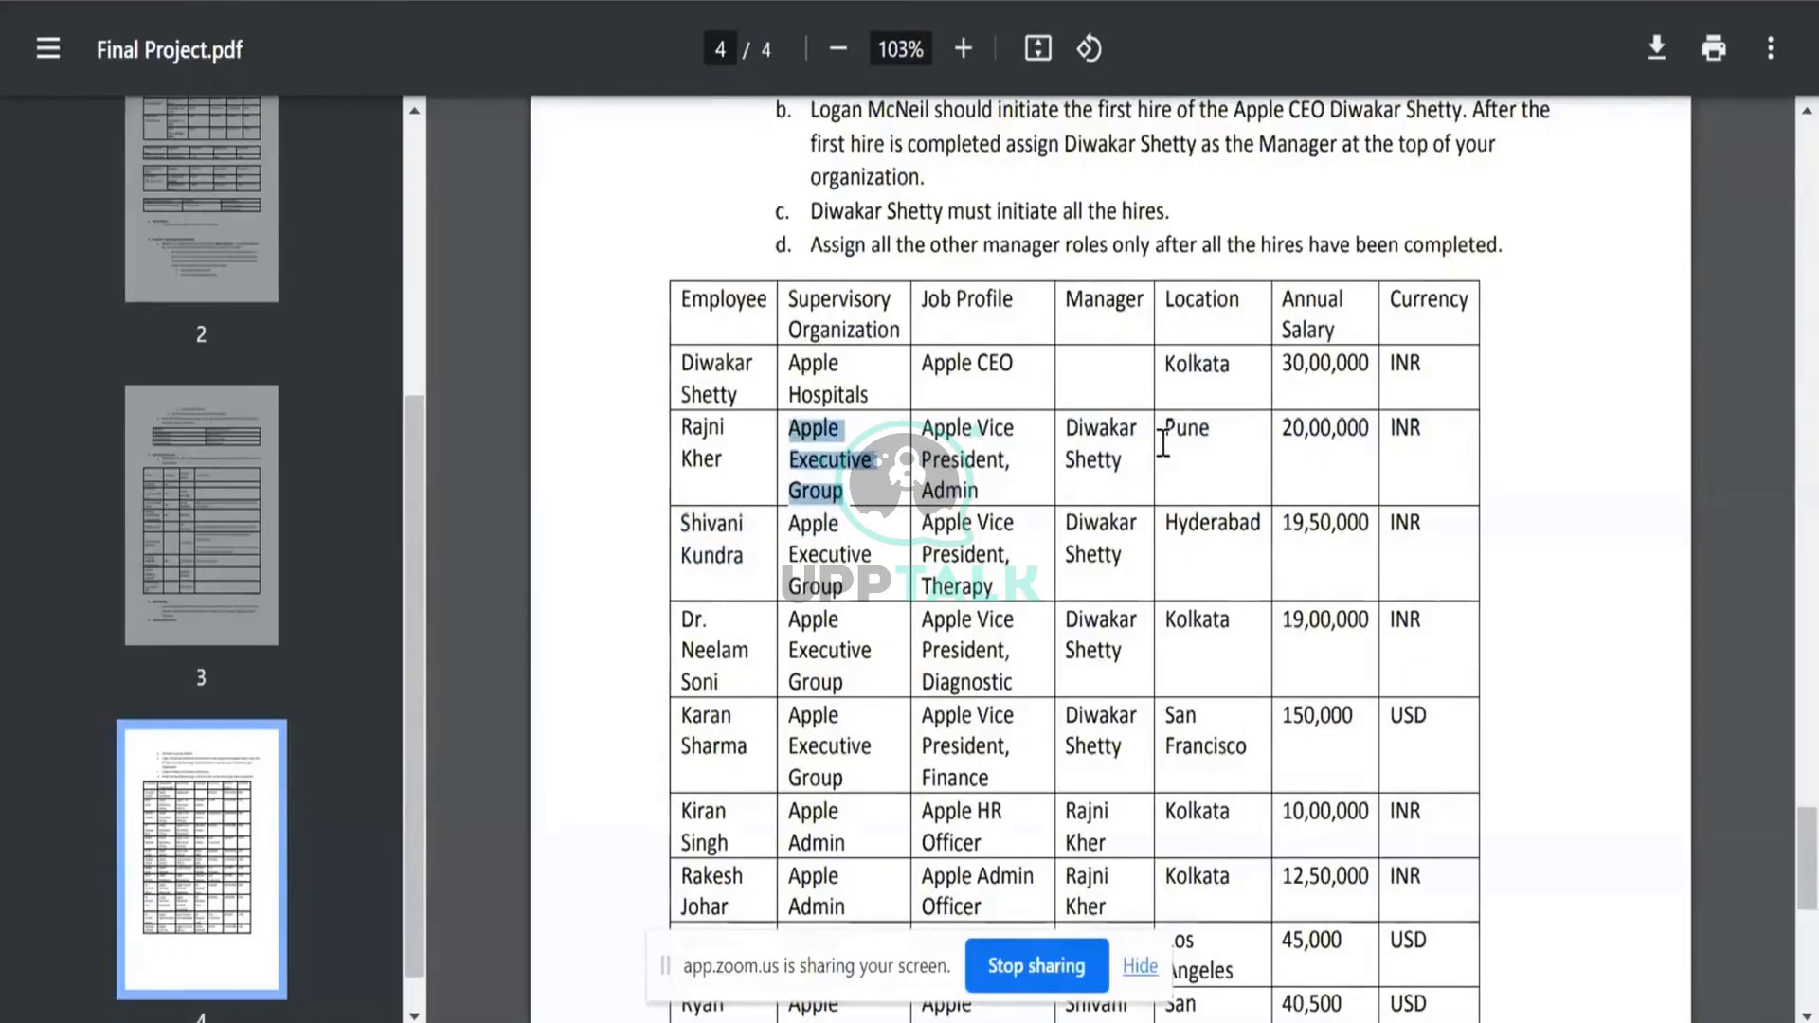
double_click(803, 361)
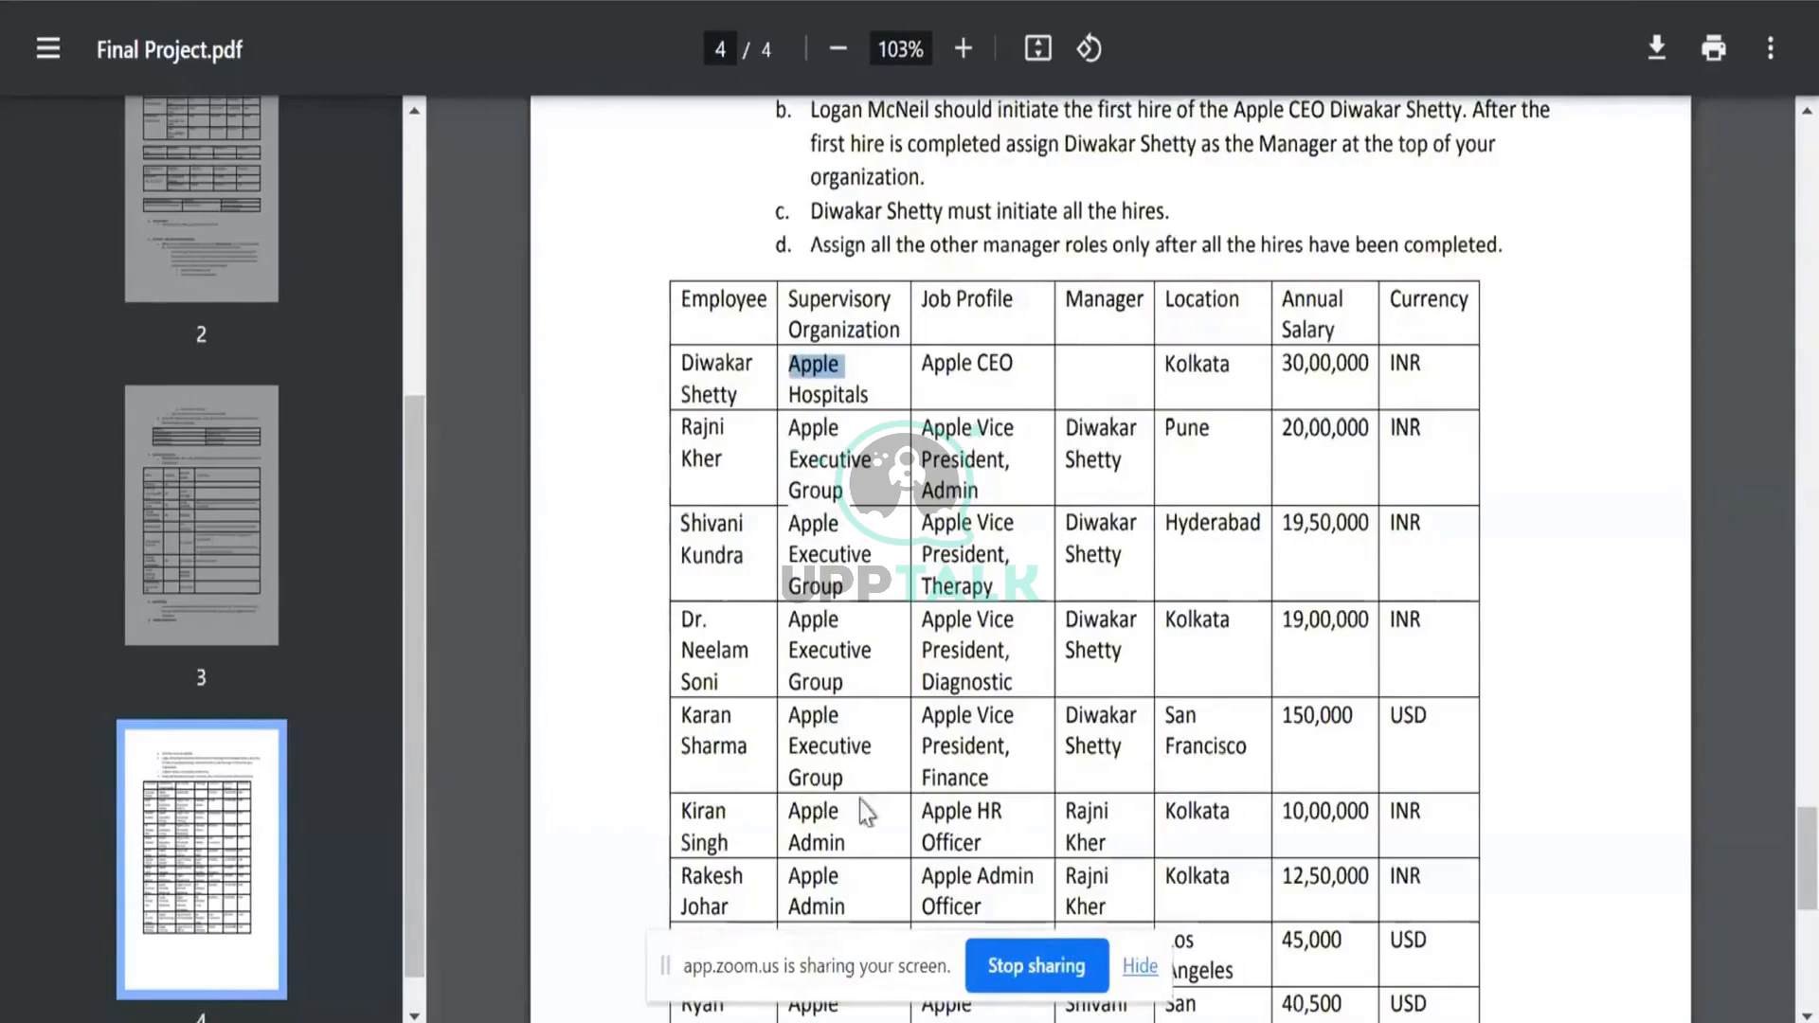
double_click(825, 820)
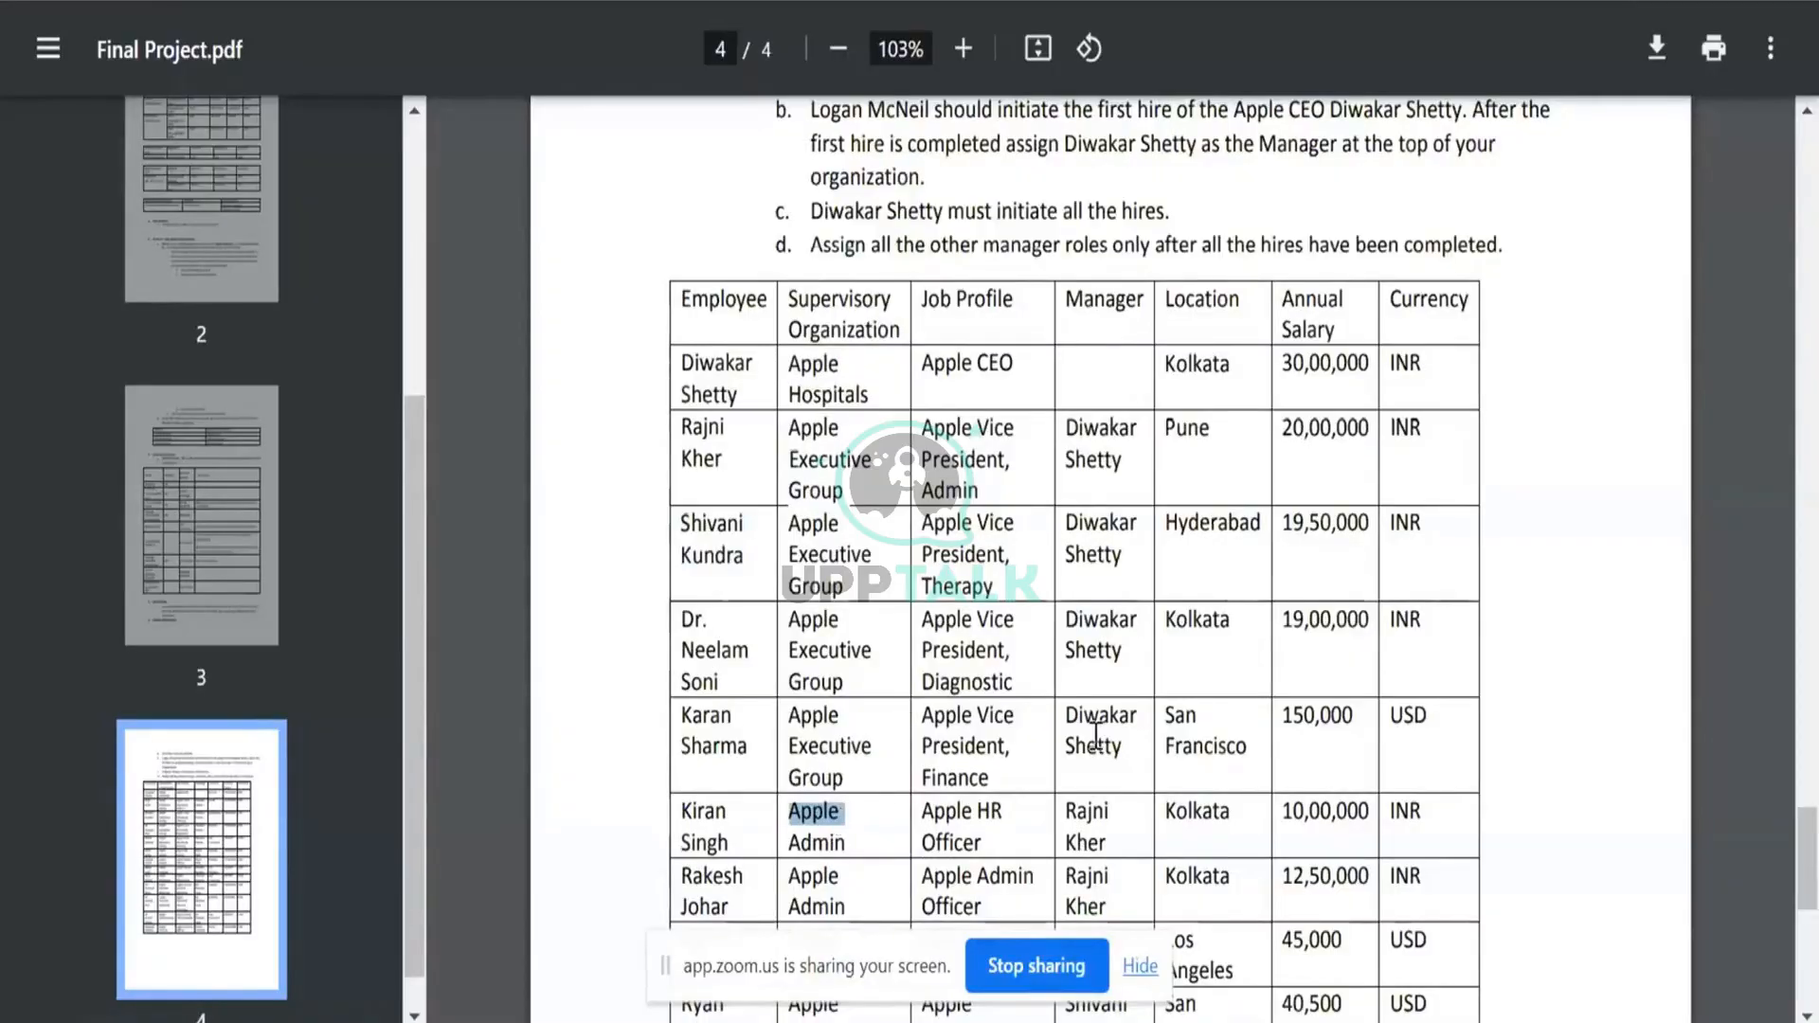
left_click(1188, 443)
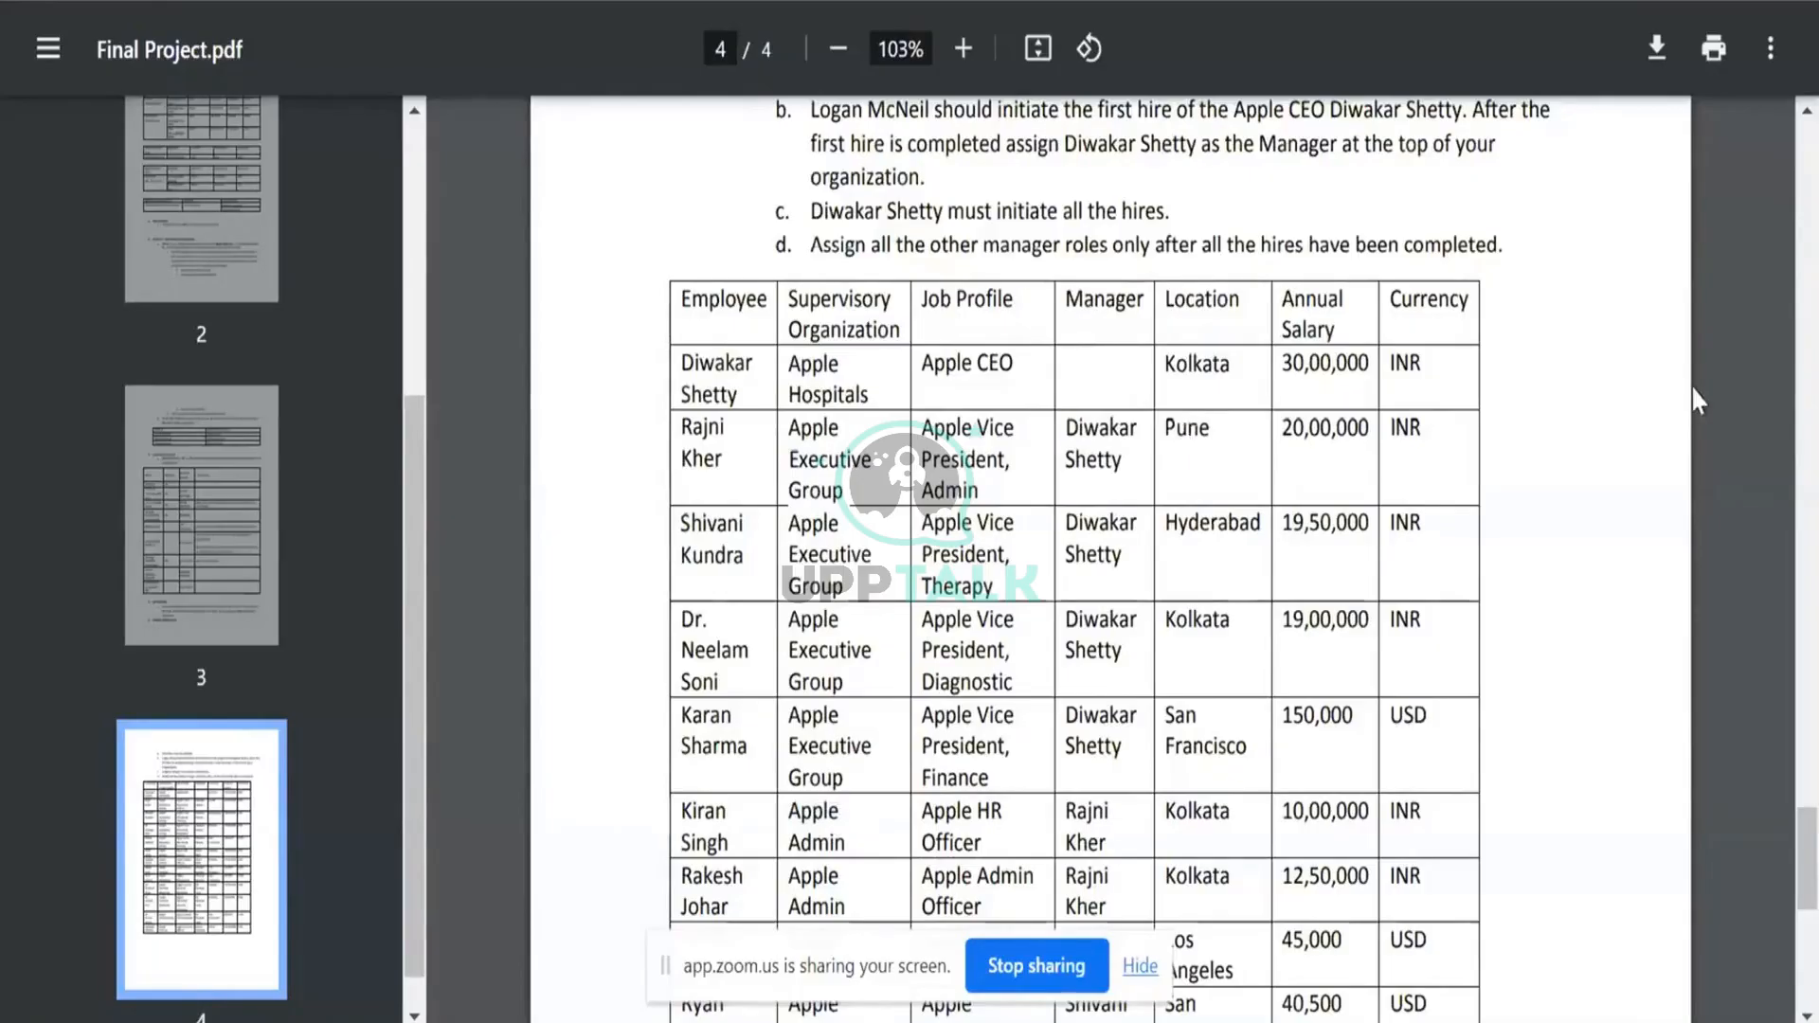
- Review the supervisory organization requirements again, highlighting the manager name in organization names and the individual organization assignments rules
scroll(1576, 520, "up", 12)
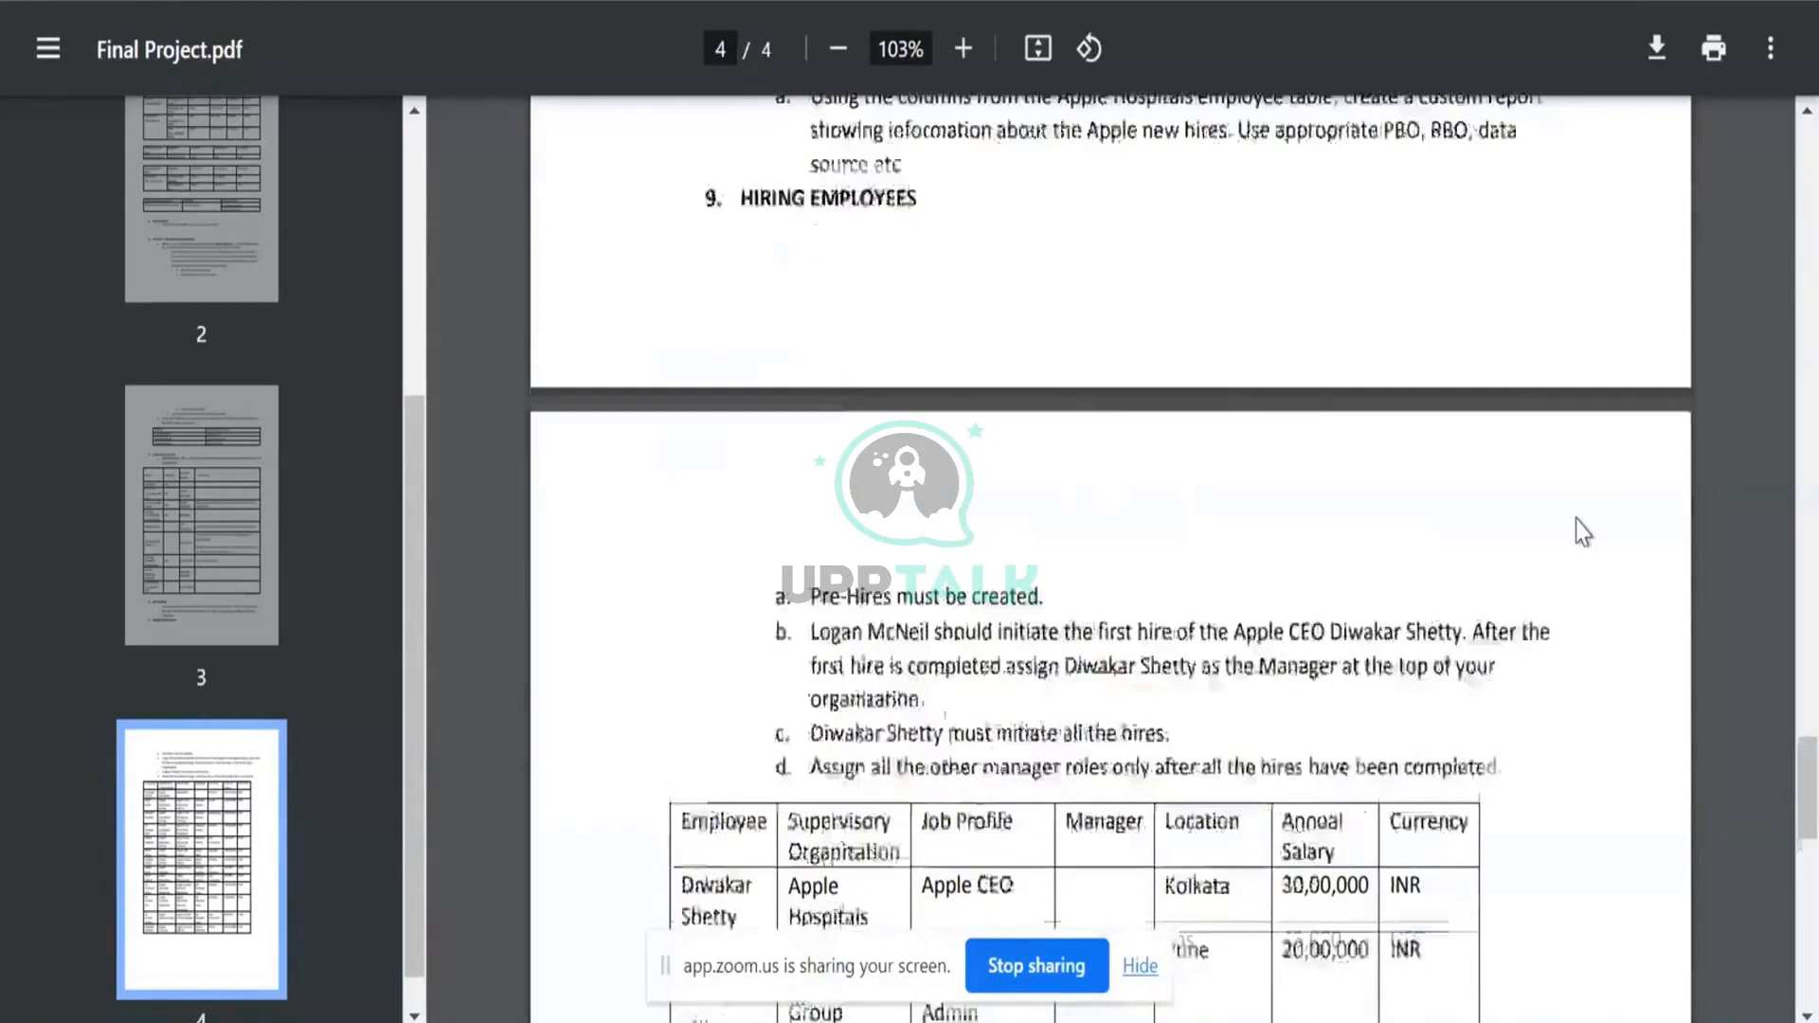
scroll(1576, 520, "up", 5)
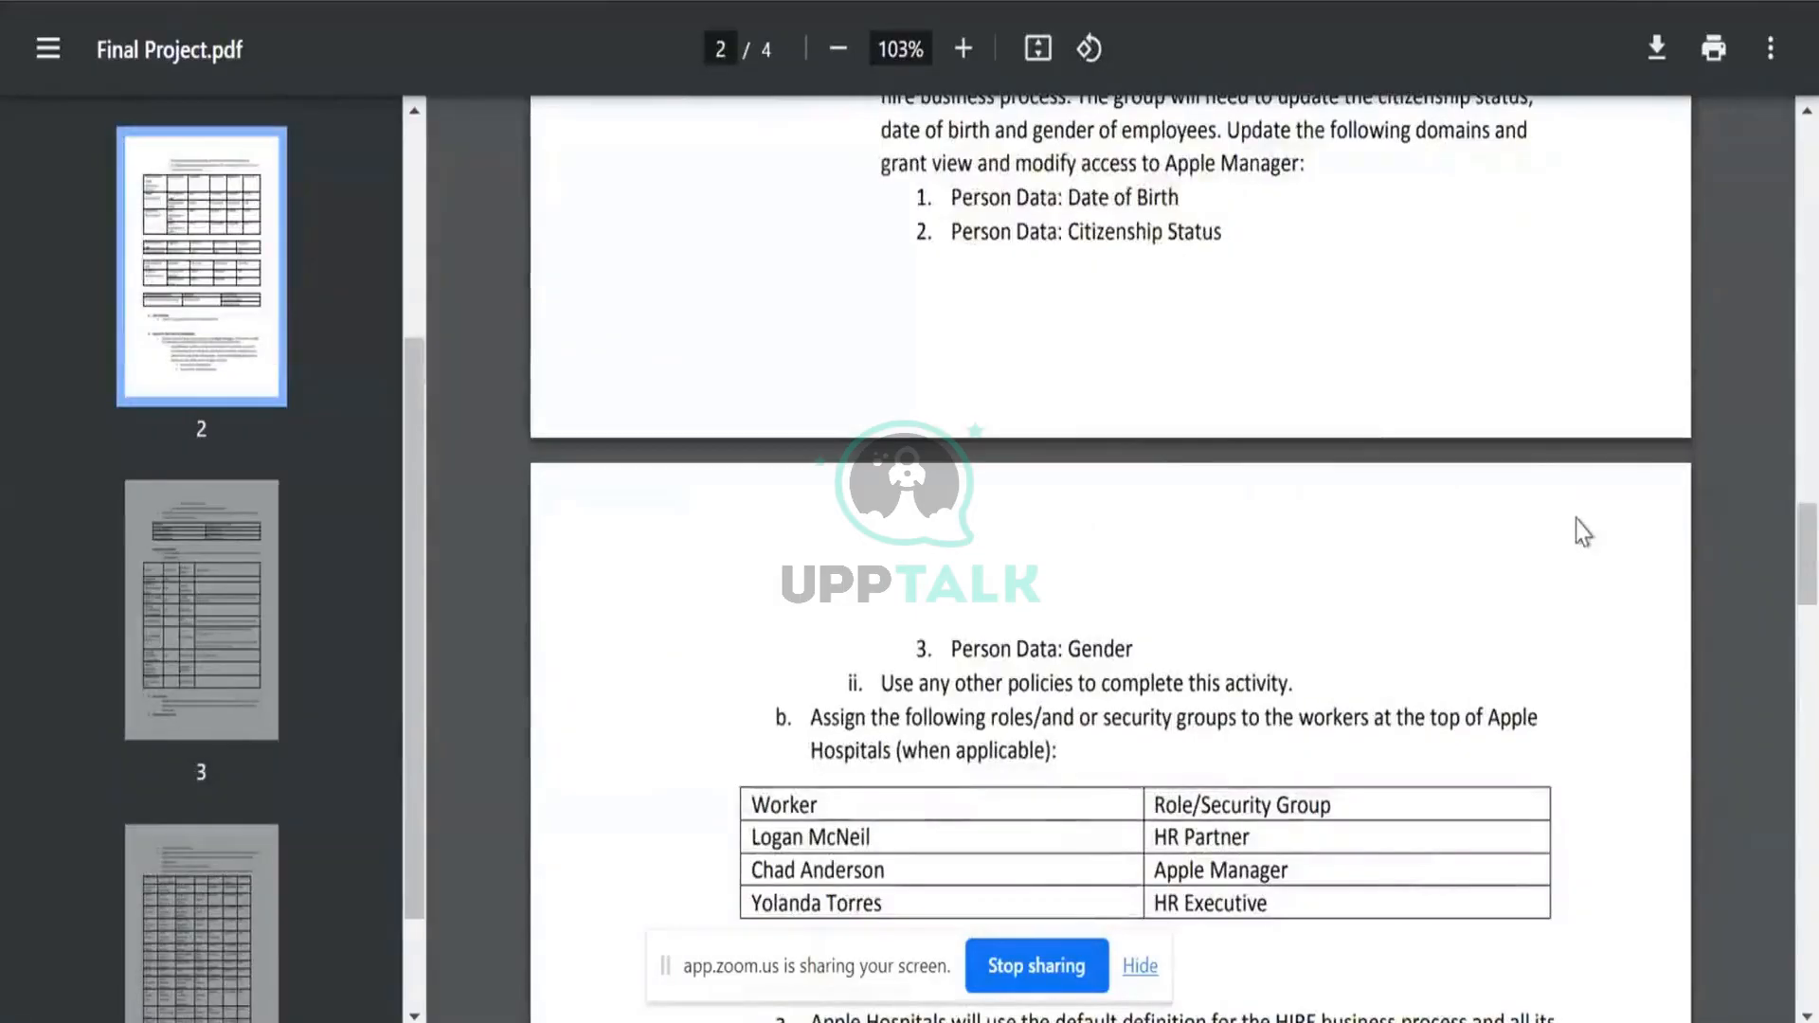
scroll(1576, 520, "up", 10)
scroll(1576, 520, "up", 9)
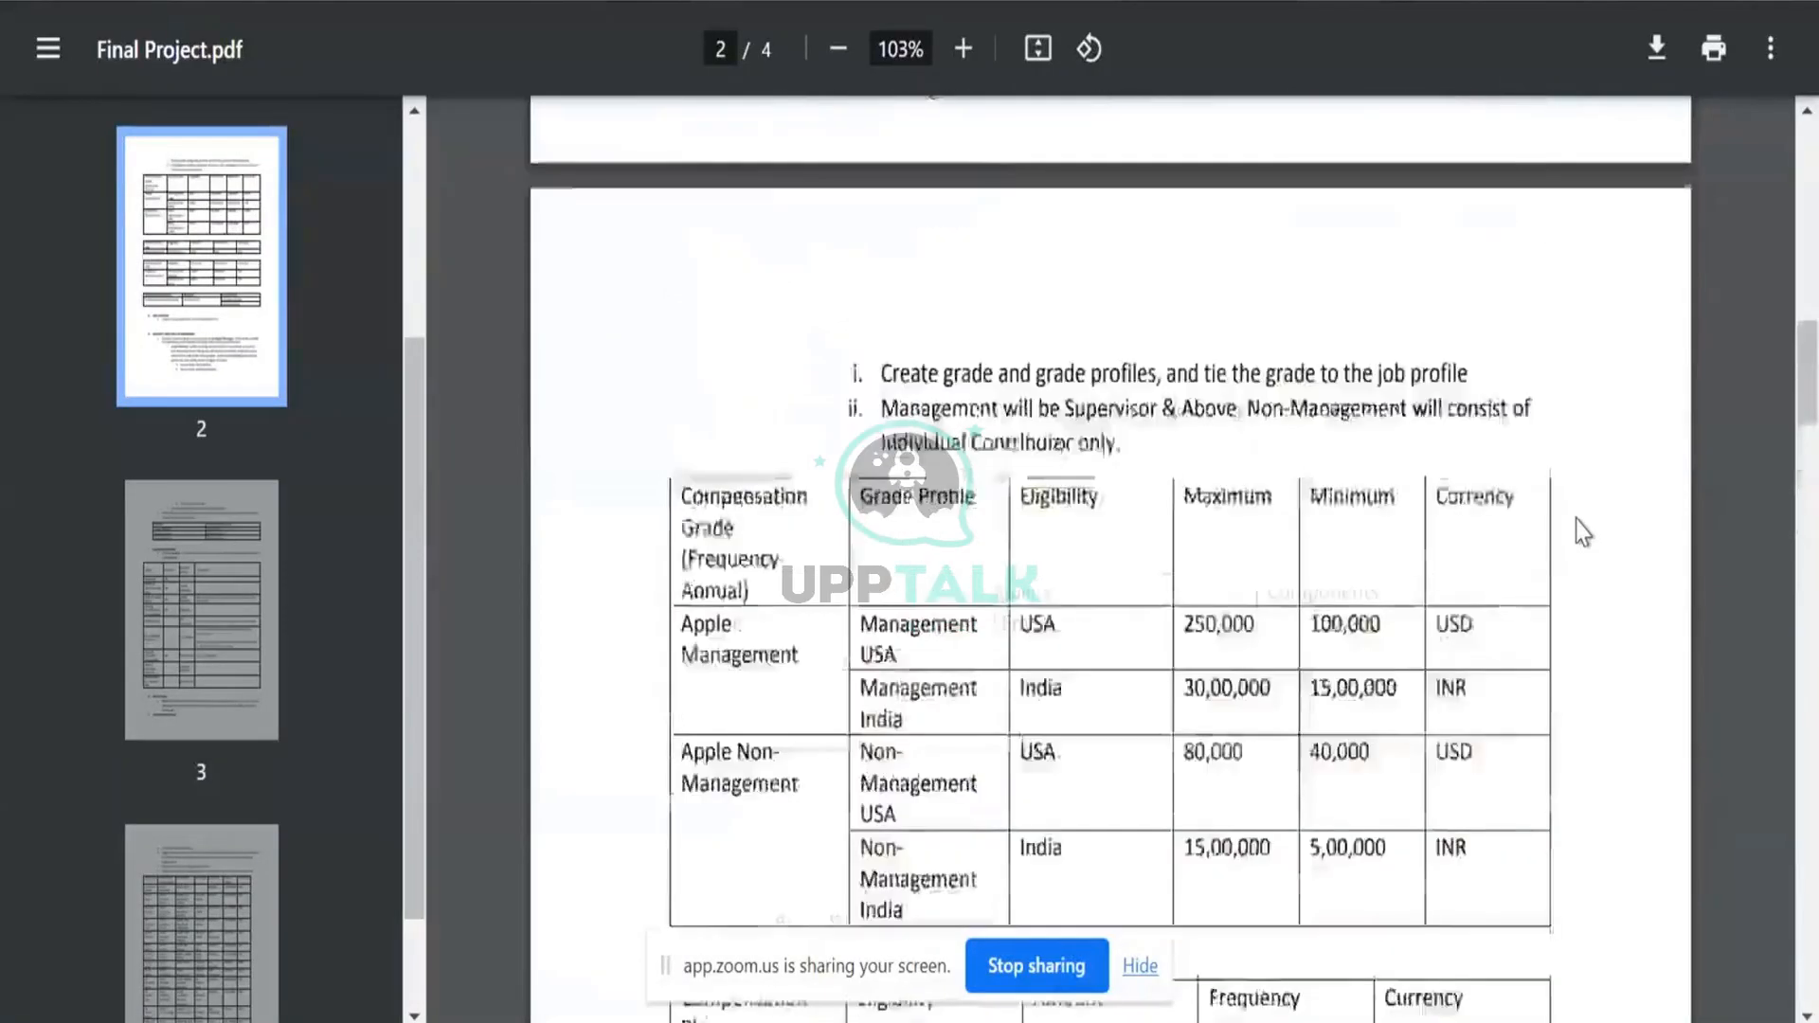
scroll(1582, 533, "up", 15)
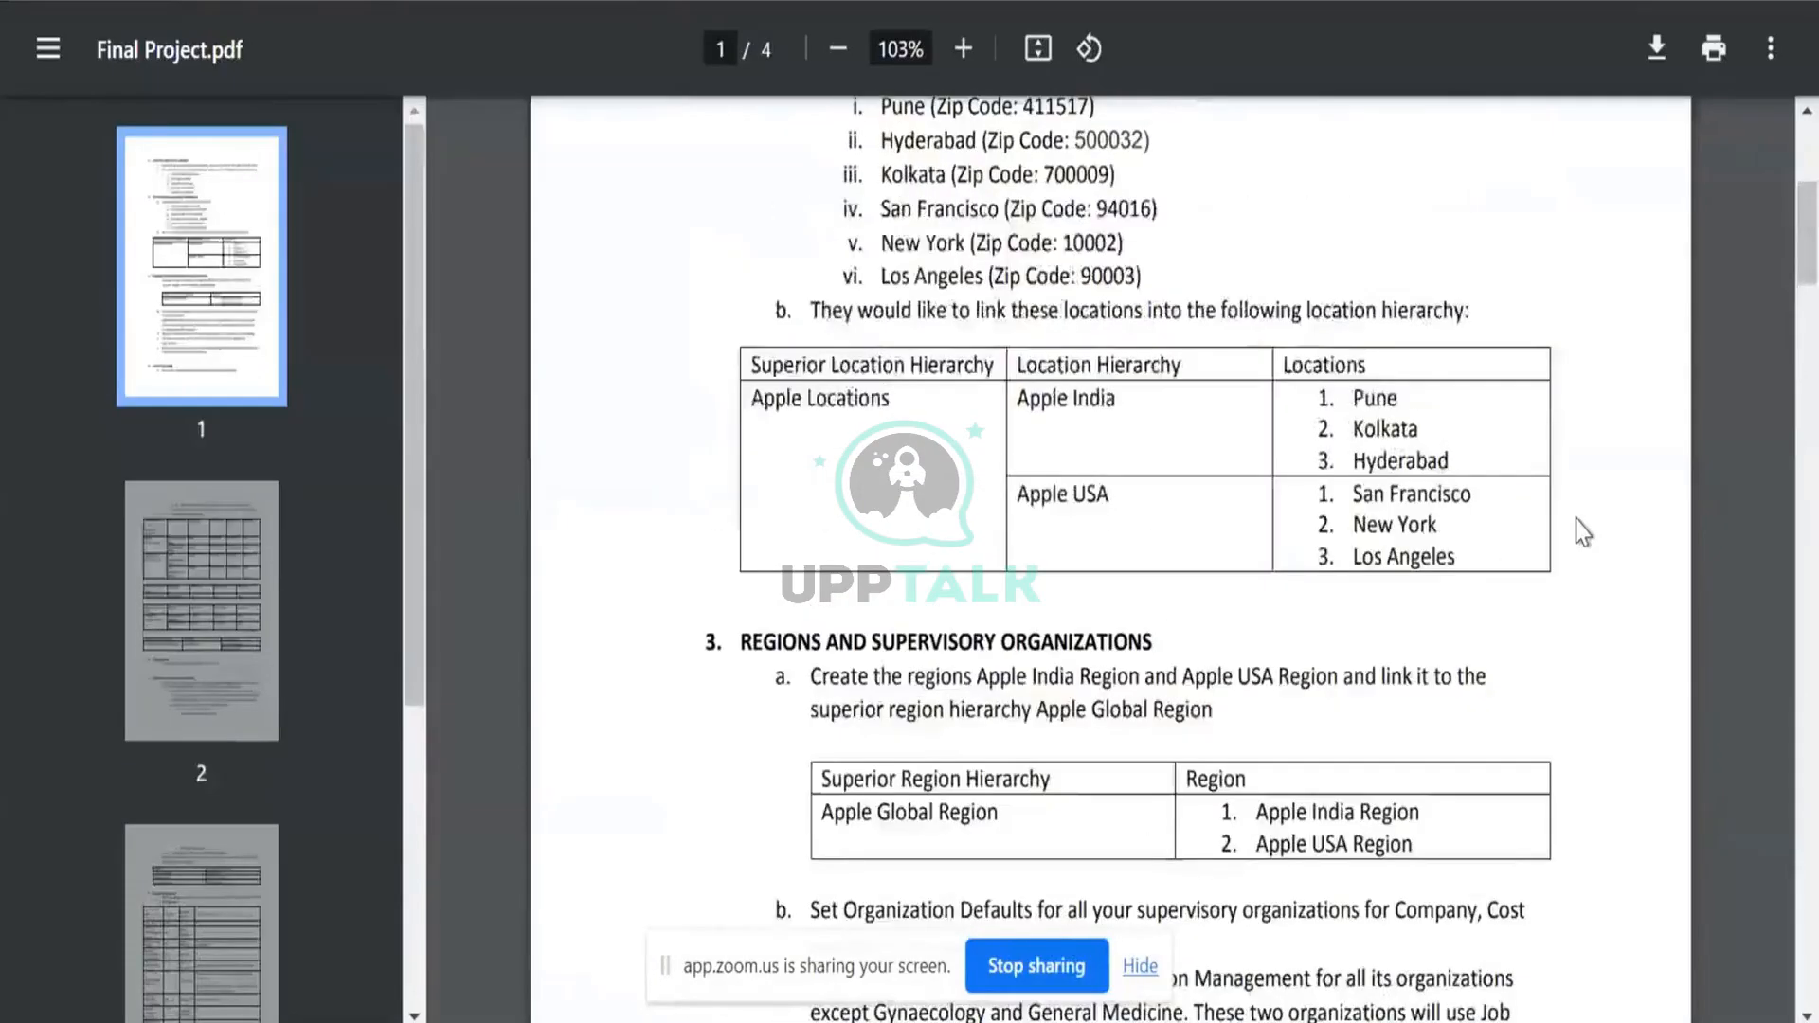
scroll(1582, 532, "down", 7)
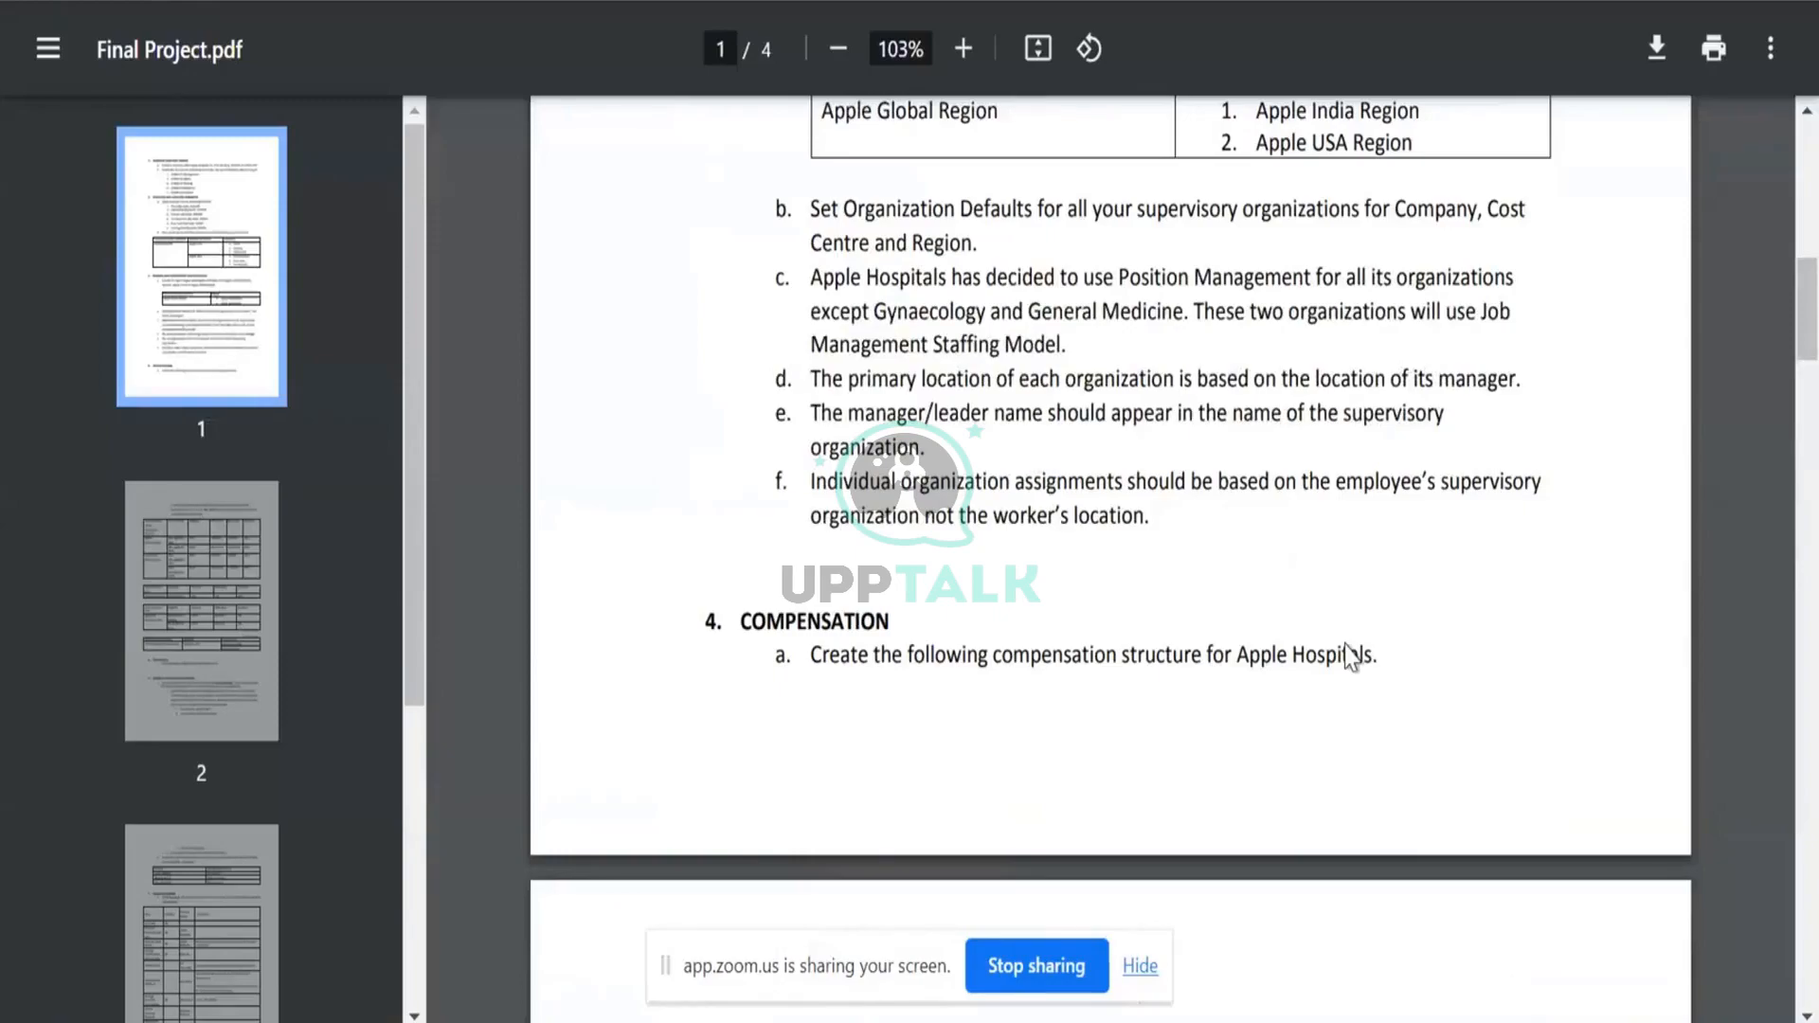
triple_click(816, 414)
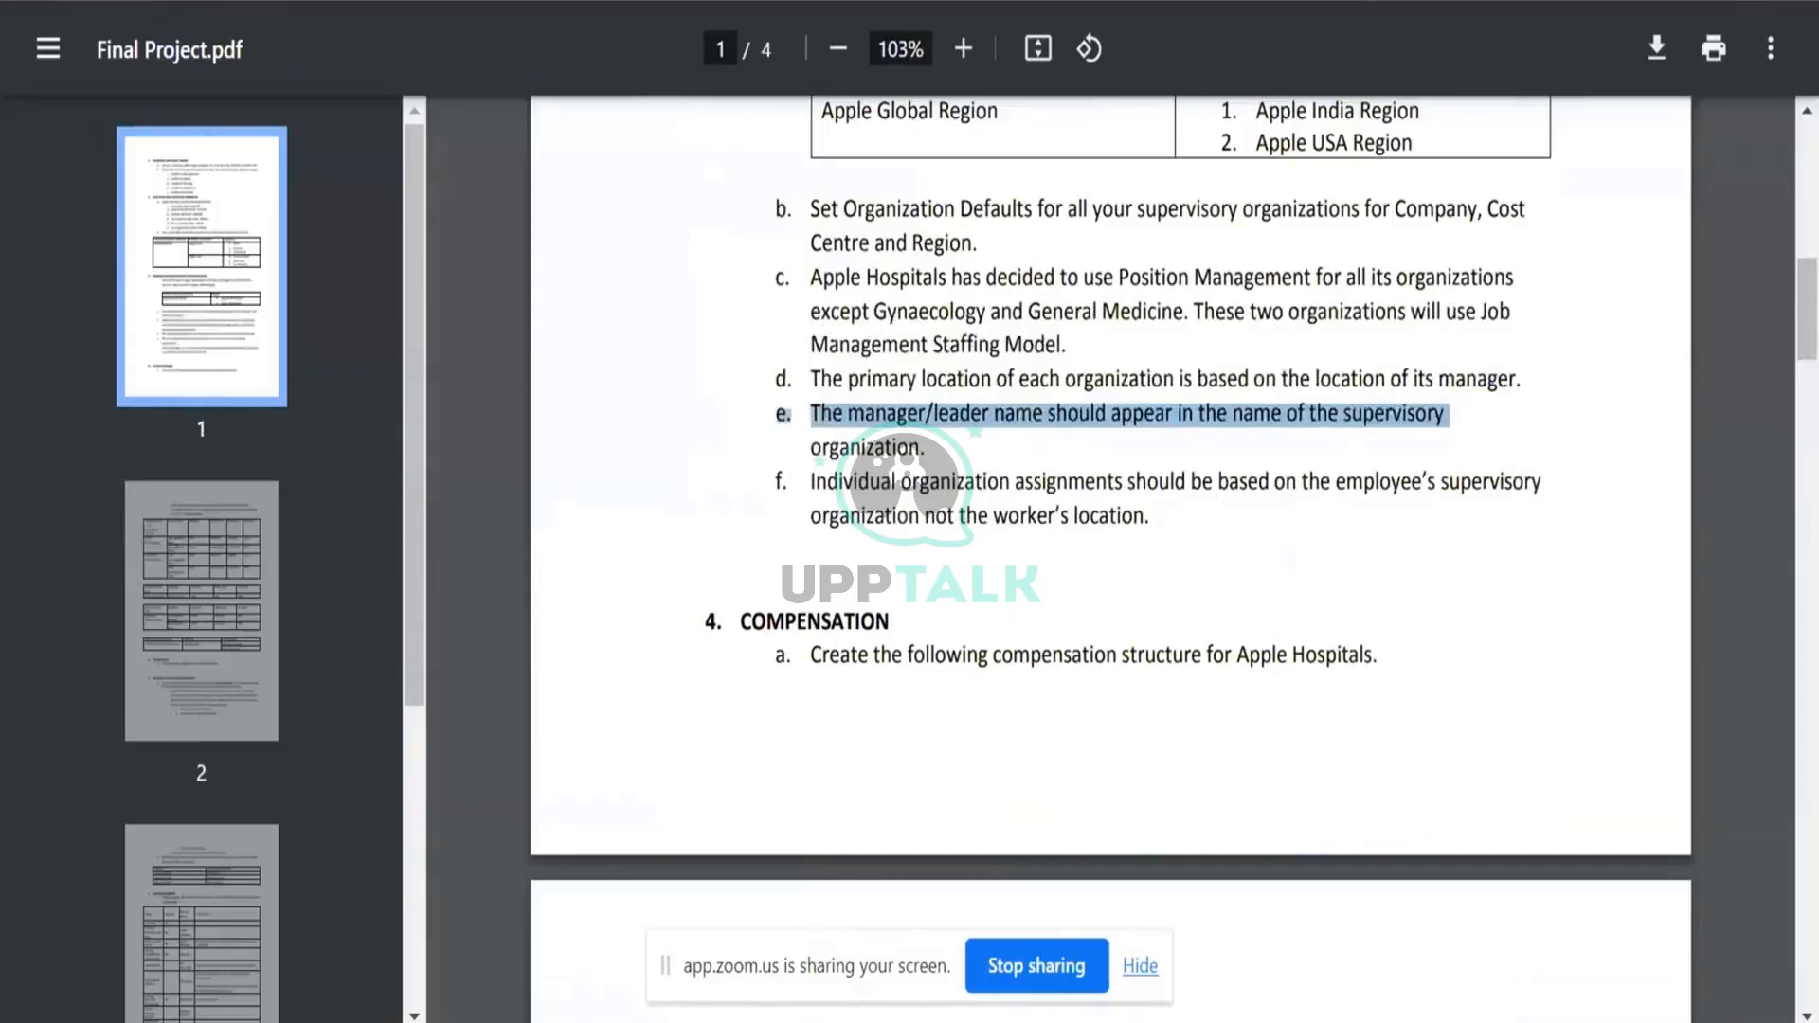
key("alt+Tab")
key("alt+Tab")
mouse_move(1177, 532)
left_mouse_down()
mouse_move(1089, 552)
mouse_move(808, 462)
left_mouse_up()
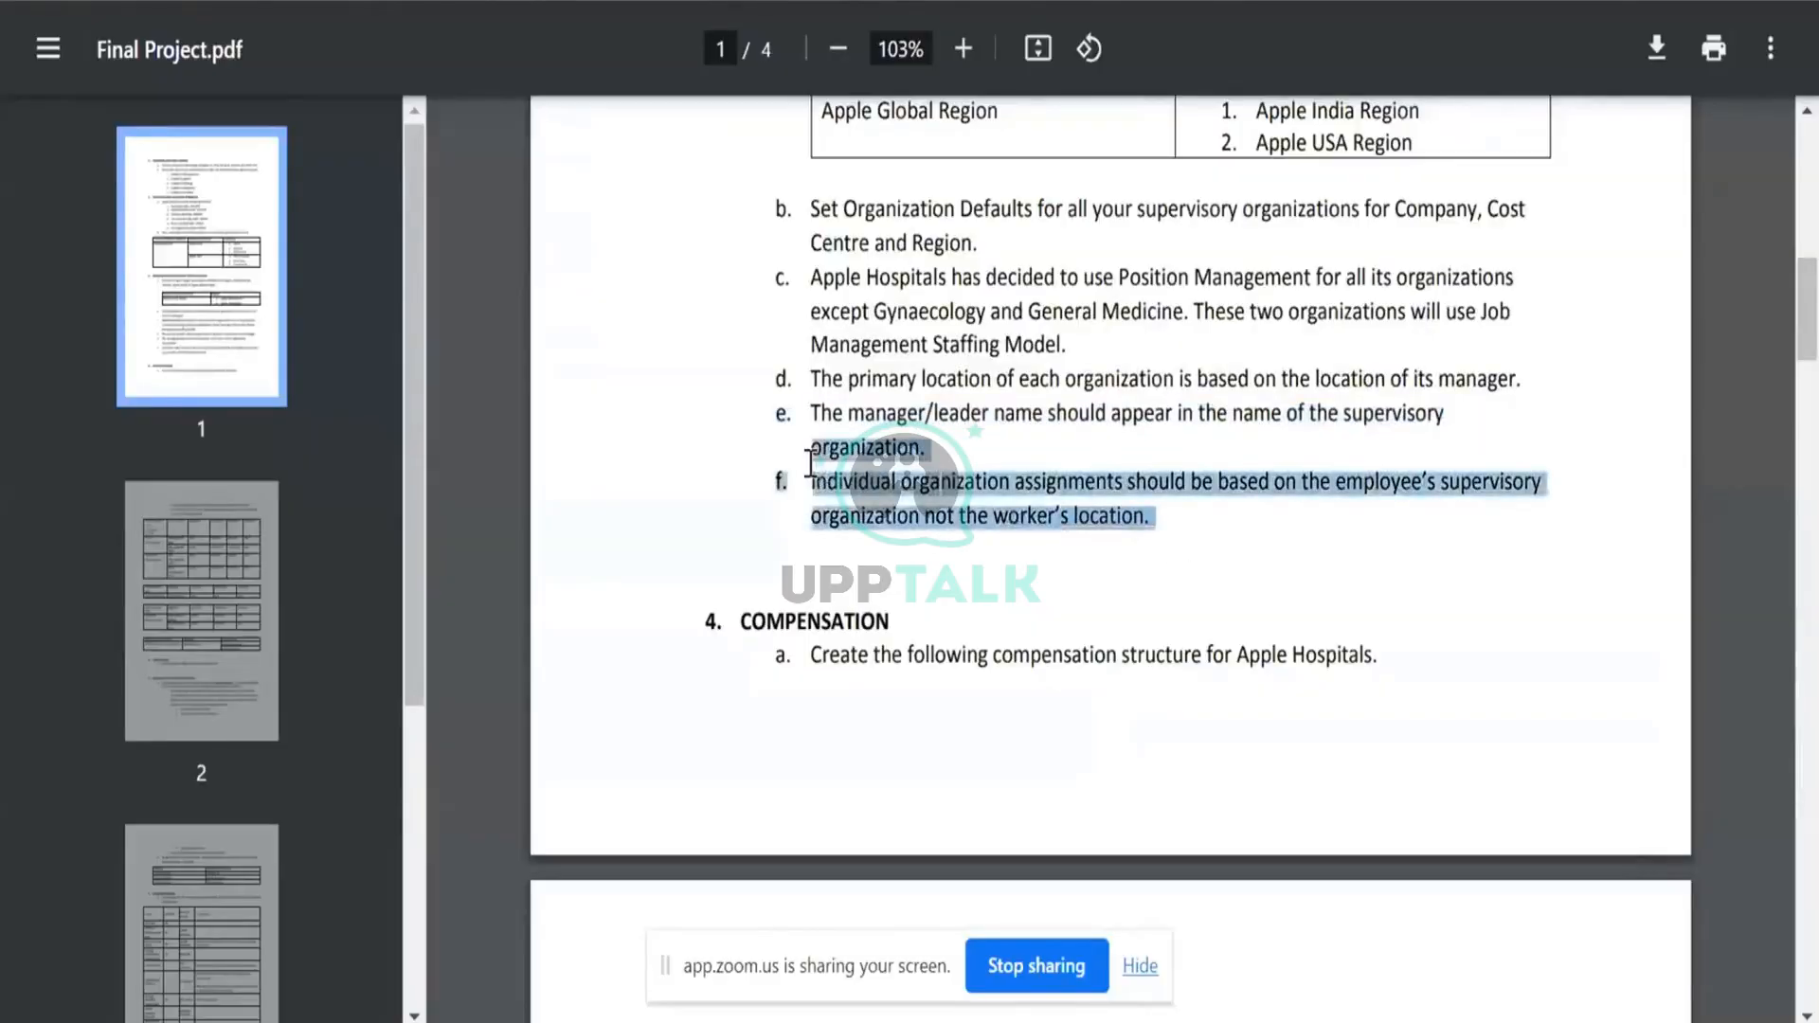